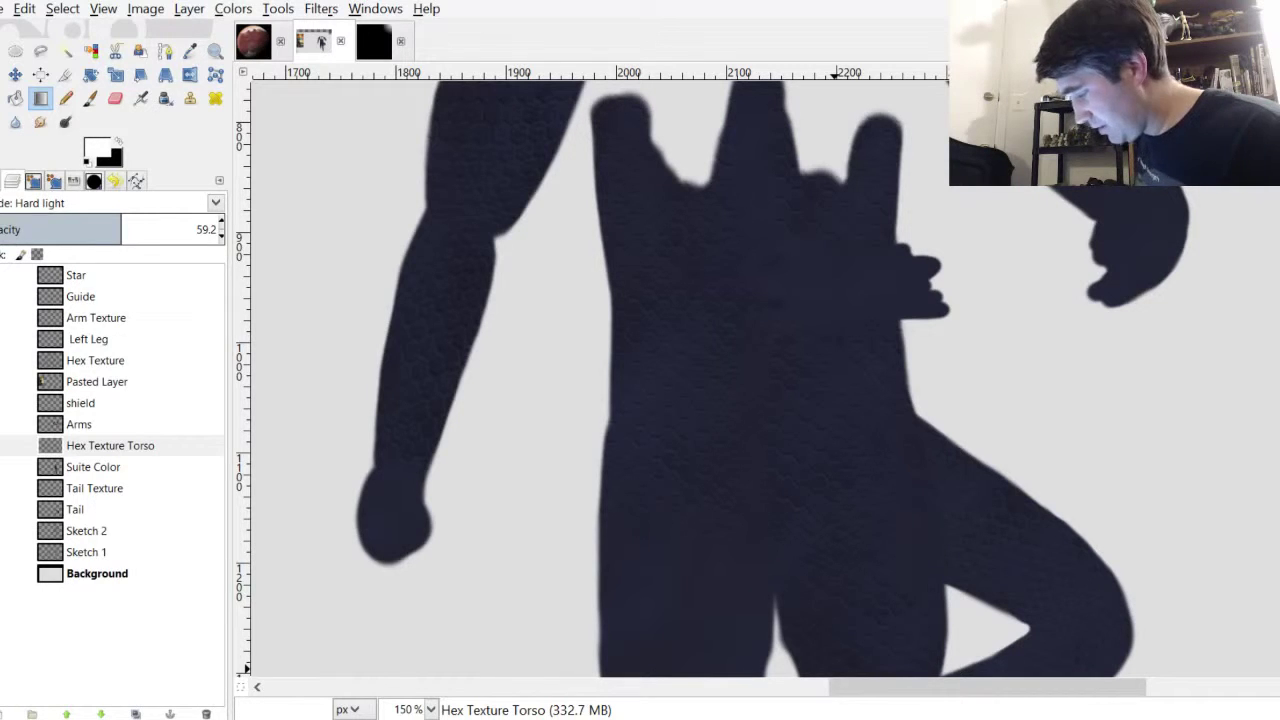
# Examine the hex texture across the suit's torso, collar, arms, legs and tail, comparing it with the plain areas
pyautogui.keyDown('ctrl'); pyautogui.scroll(-4, 990, 430); pyautogui.keyUp('ctrl')
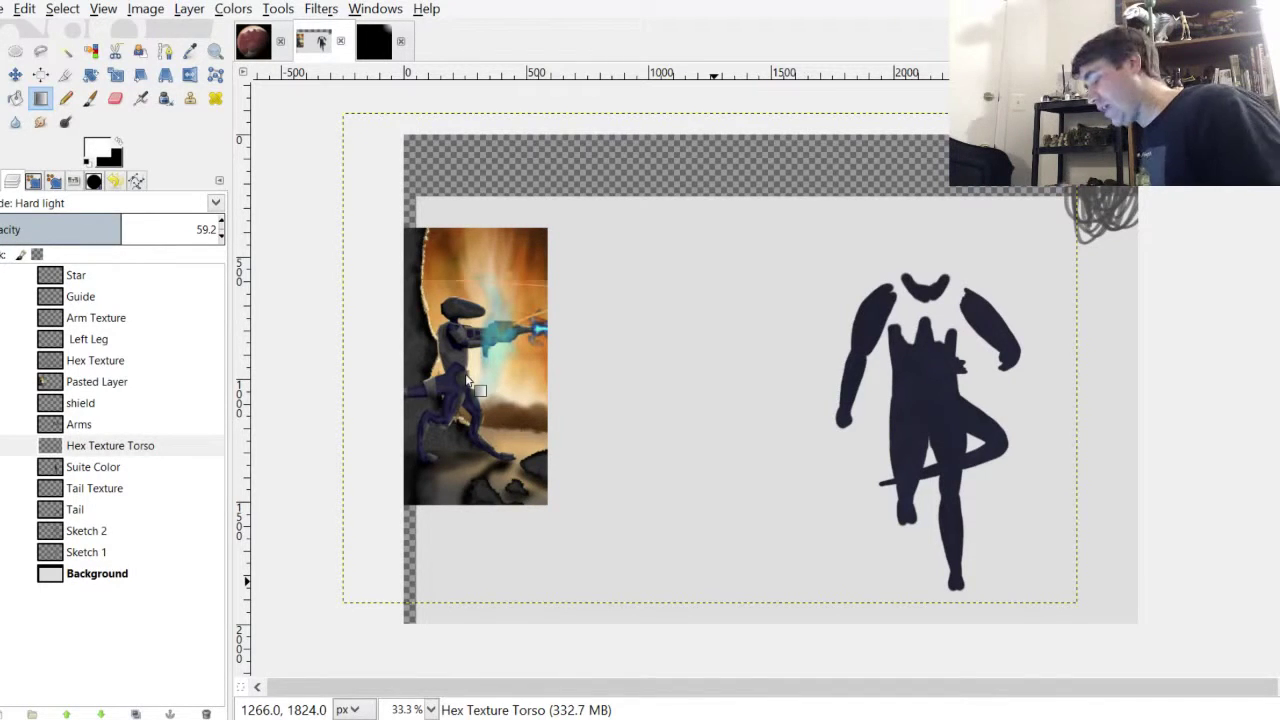
pyautogui.scroll(5, 643, 263)
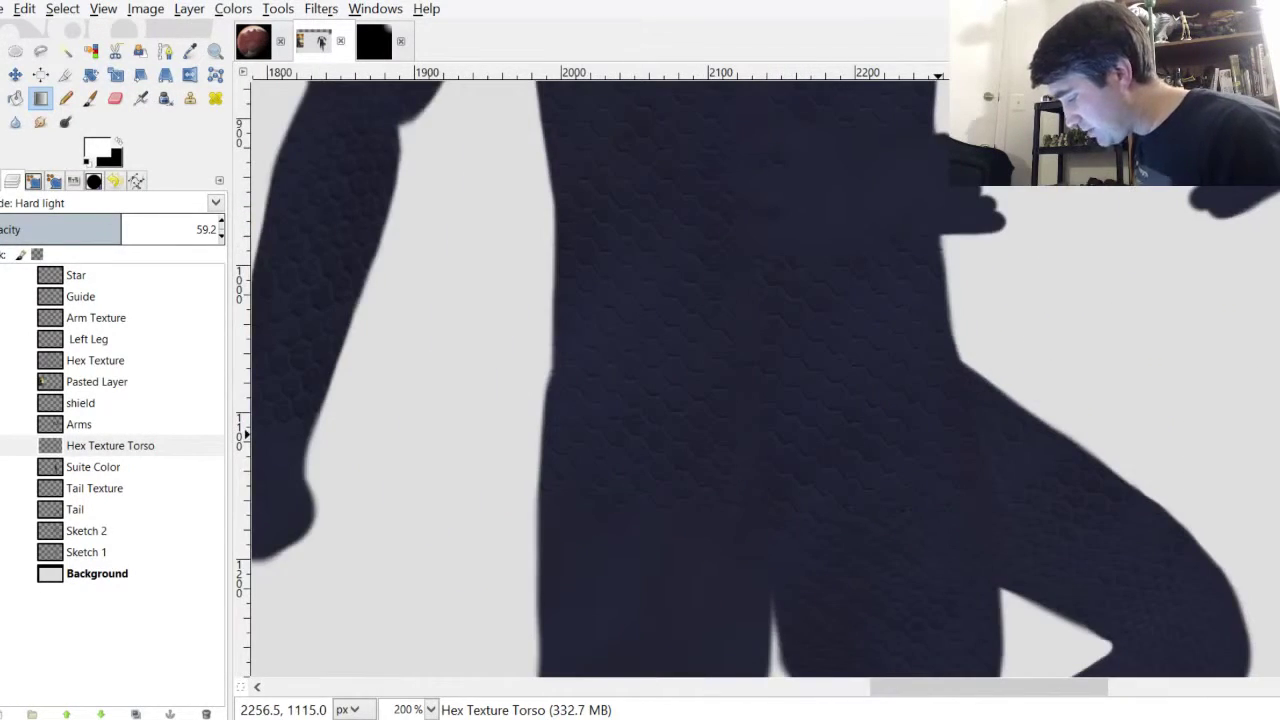
pyautogui.scroll(5, 857, 246)
pyautogui.scroll(-4, 860, 218)
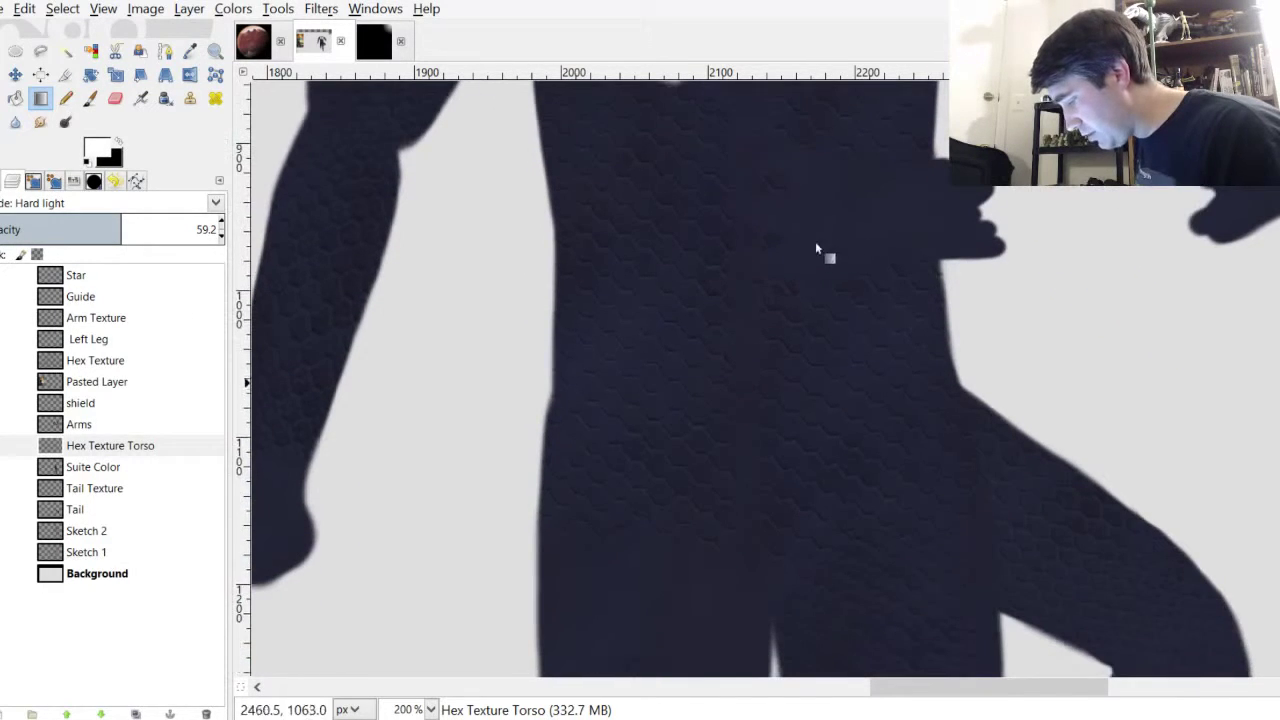
pyautogui.scroll(-3, 851, 240)
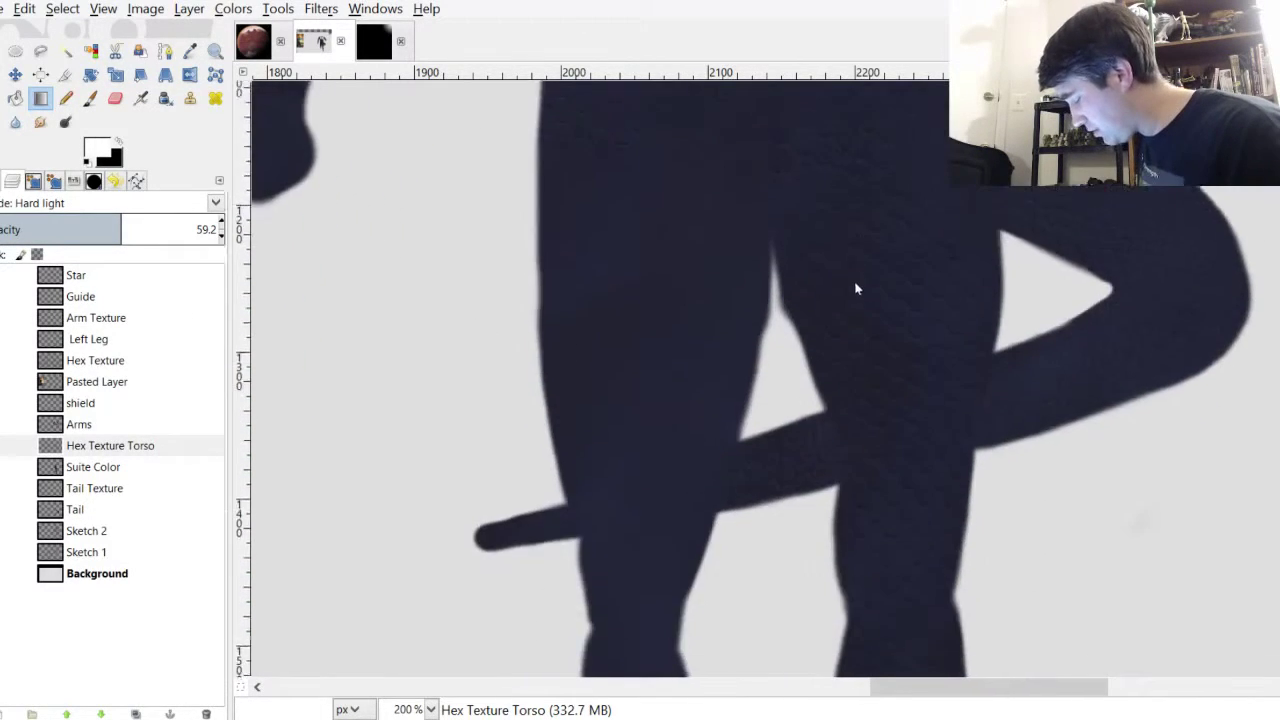
pyautogui.scroll(-8, 856, 289)
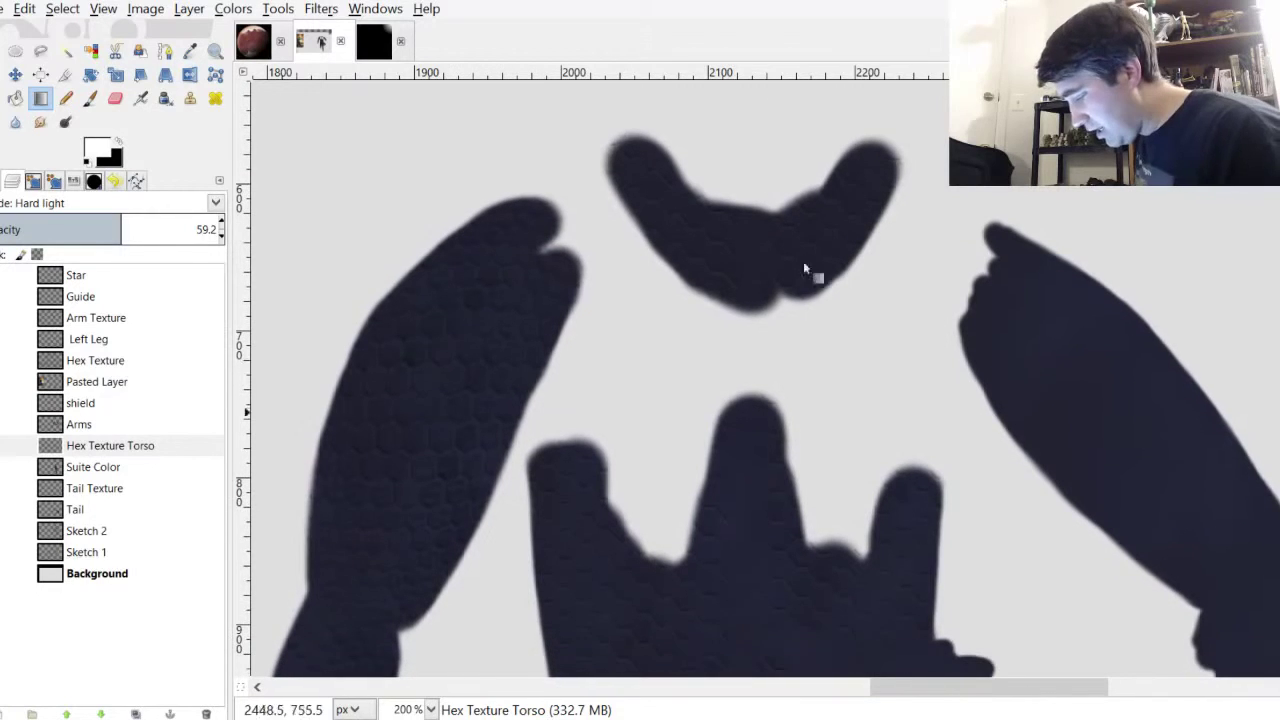
pyautogui.hscroll(-5, 663, 449)
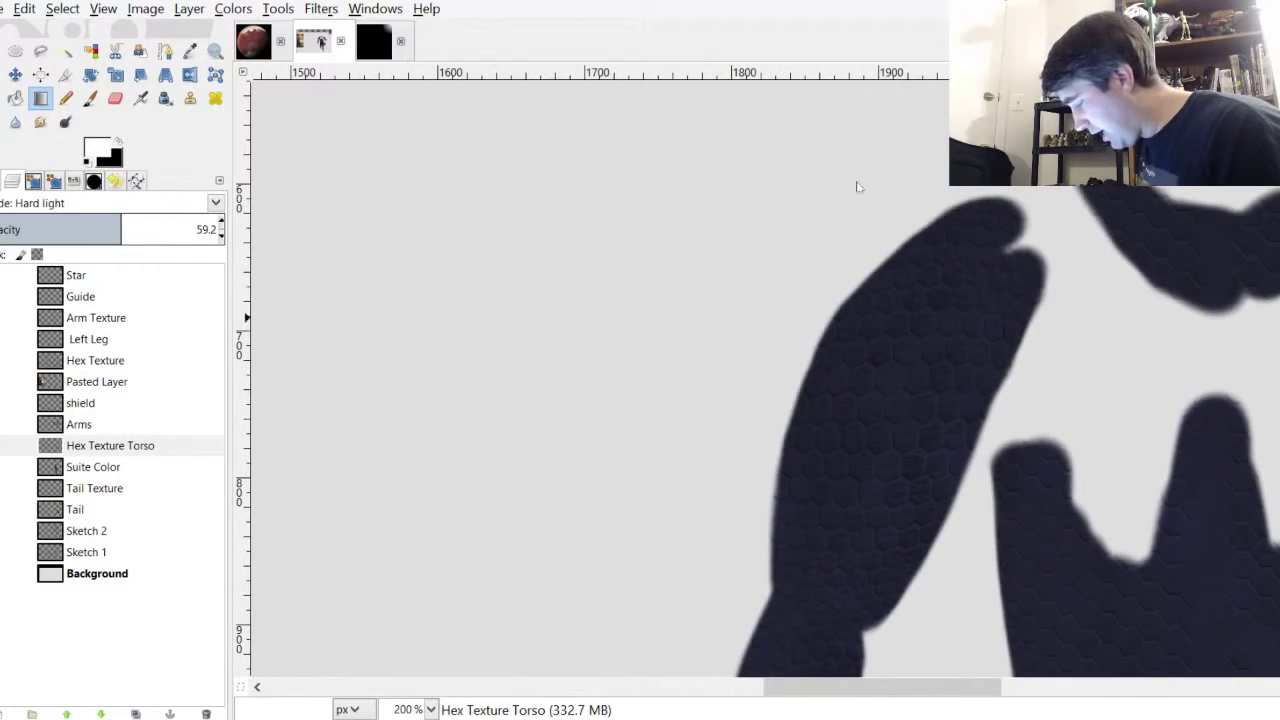
pyautogui.scroll(-8, 857, 190)
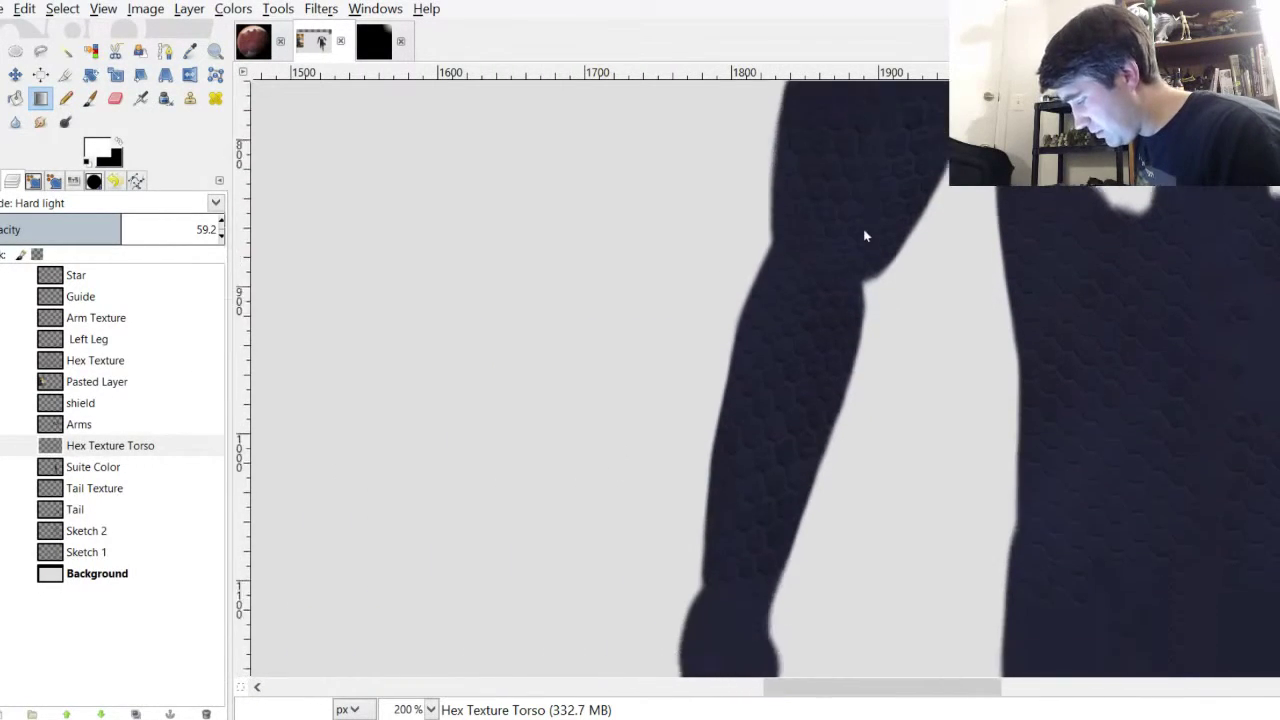
pyautogui.scroll(-20, 866, 236)
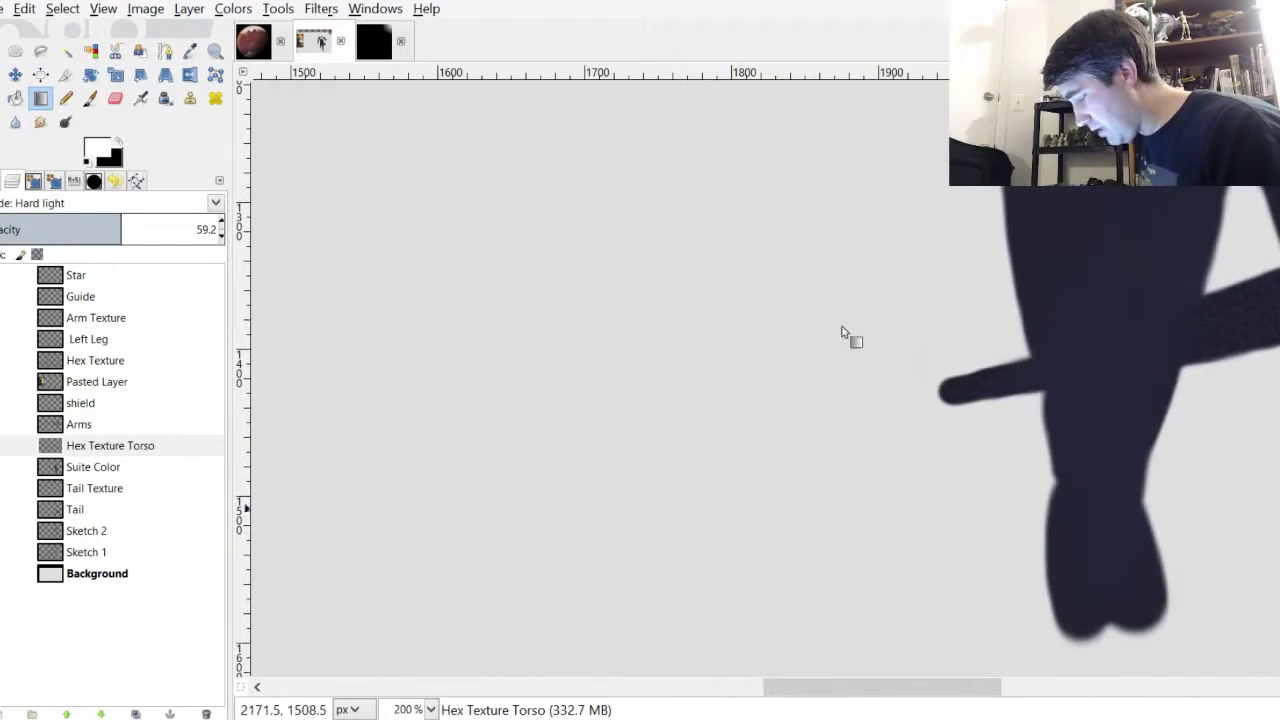
pyautogui.hscroll(7, 620, 449)
pyautogui.scroll(1, 858, 325)
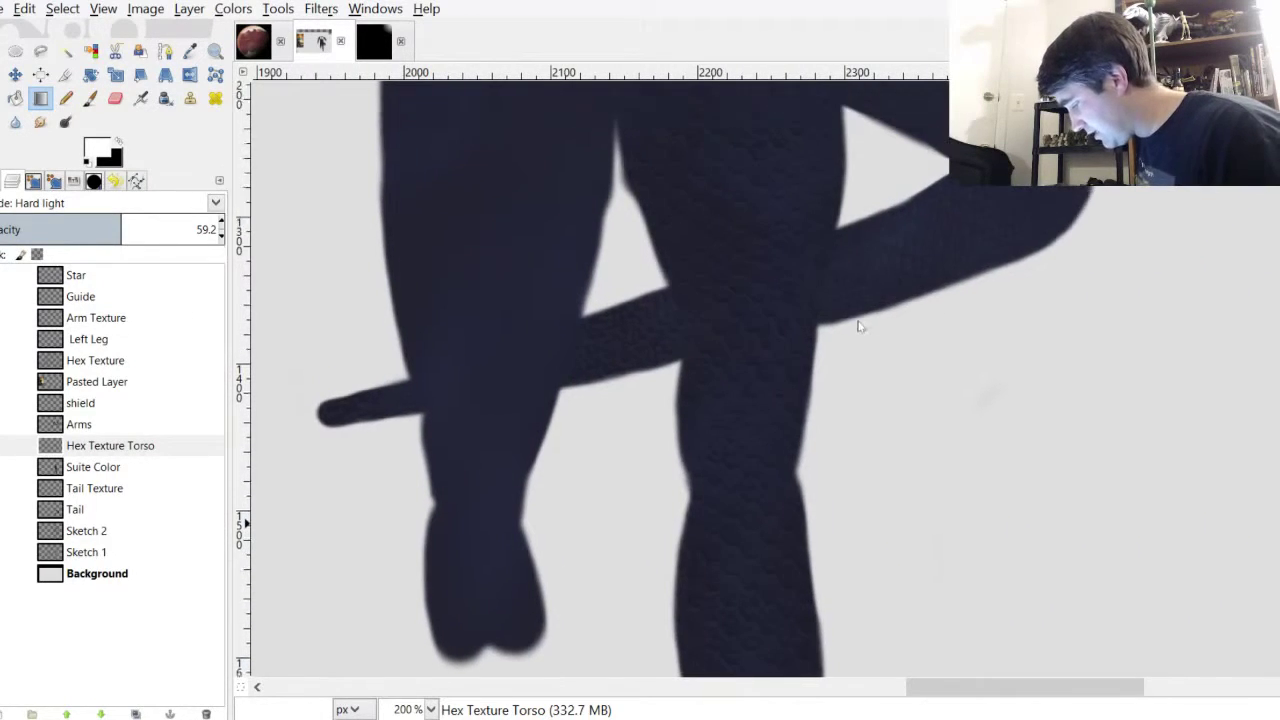
pyautogui.scroll(4, 858, 325)
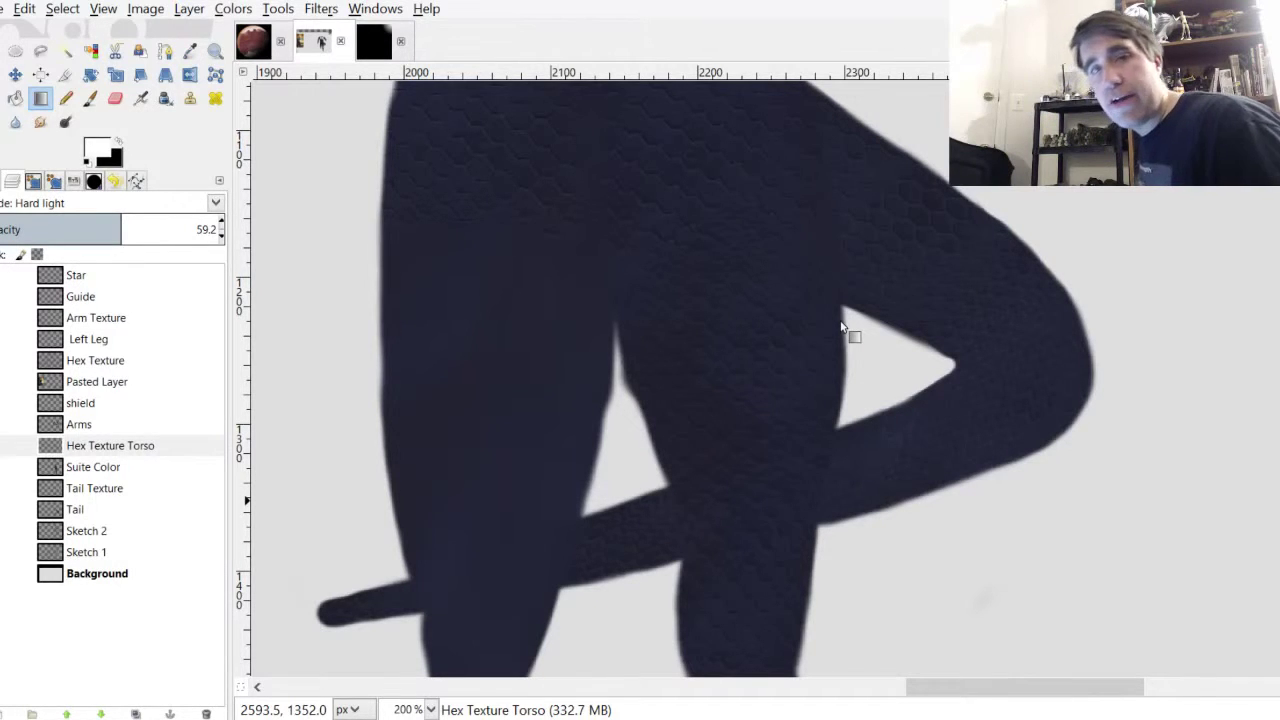
pyautogui.scroll(15, 850, 245)
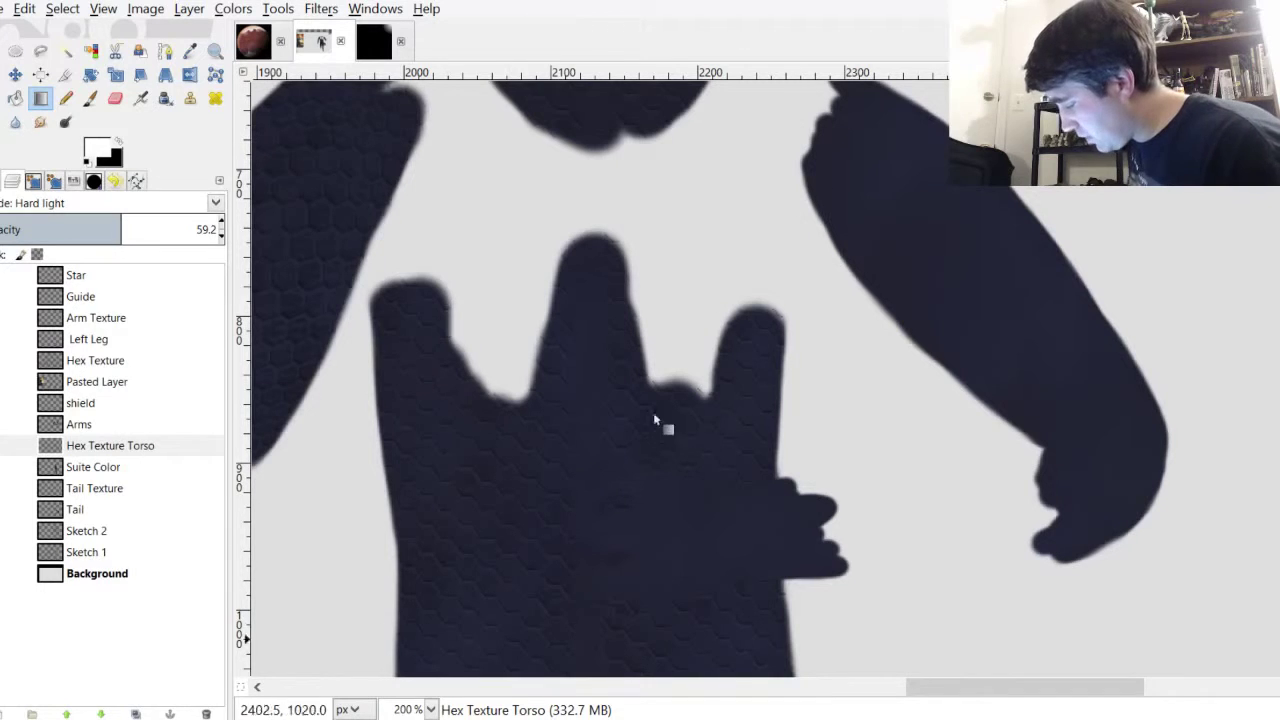
pyautogui.scroll(-10, 840, 290)
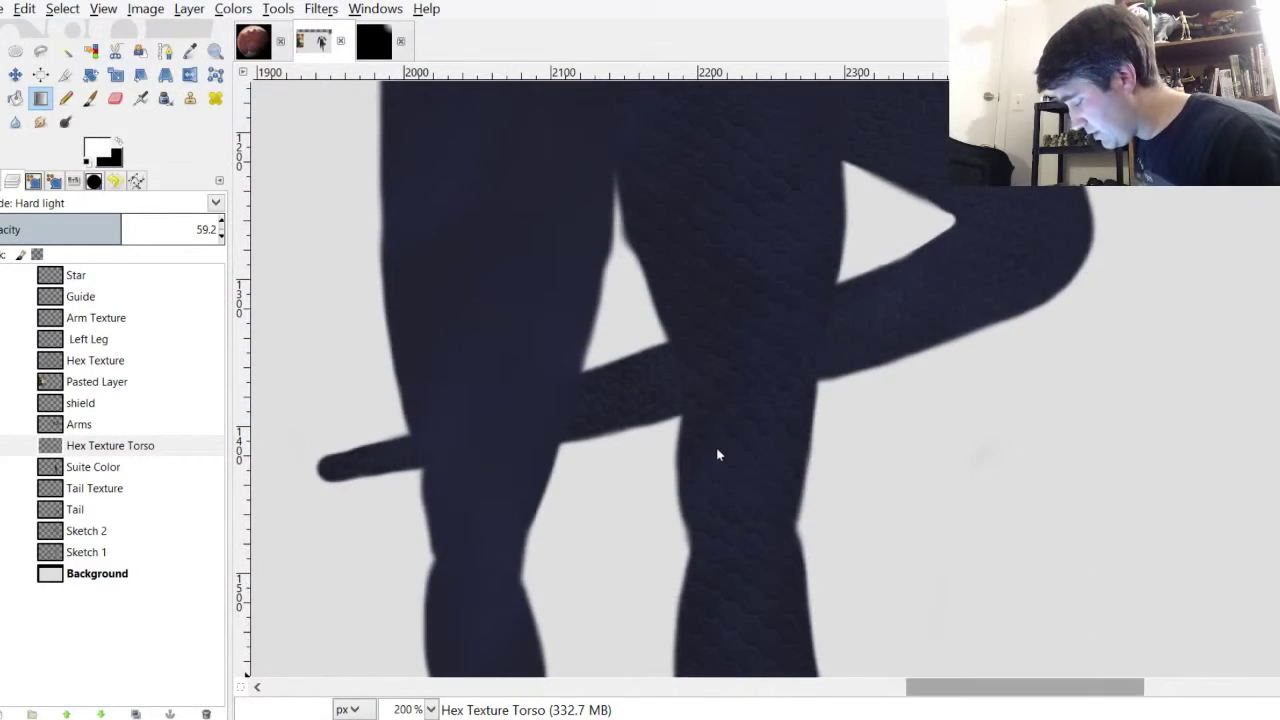
pyautogui.hscroll(-4, 690, 450)
pyautogui.hscroll(-1, 664, 446)
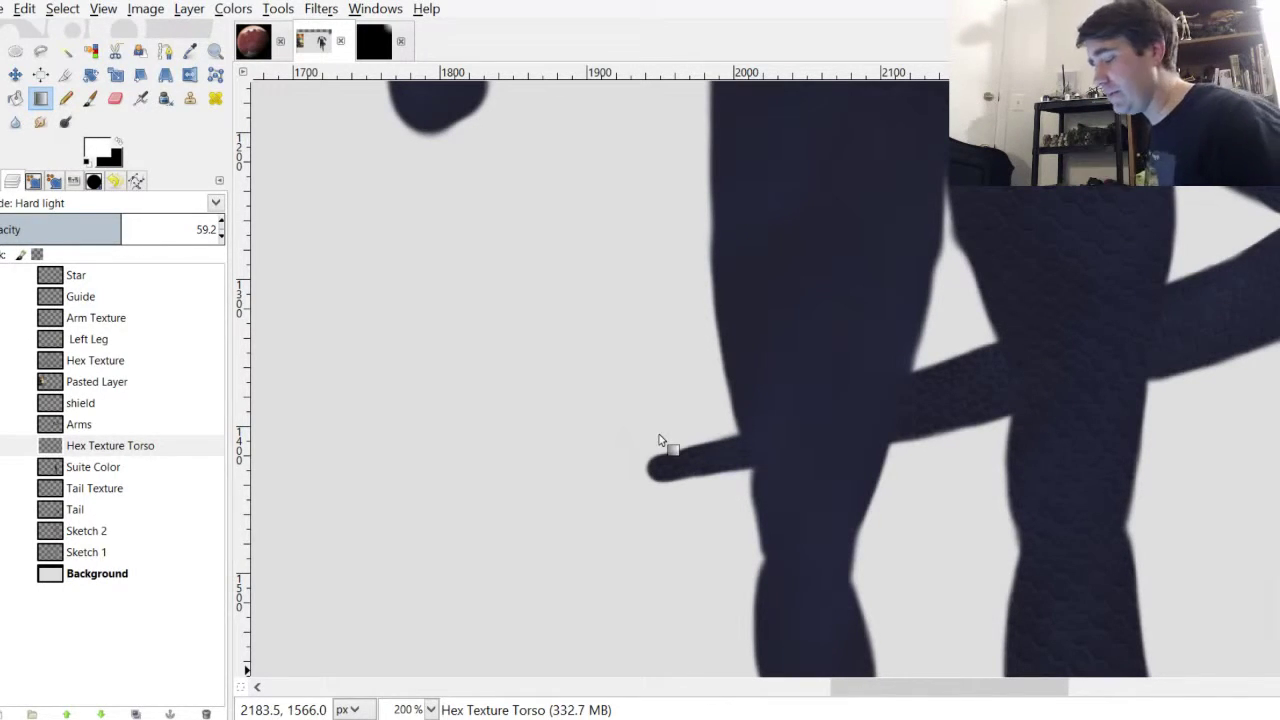
# Inspect the hex texture on the torso around the chest and waist up close
pyautogui.click(426, 8)
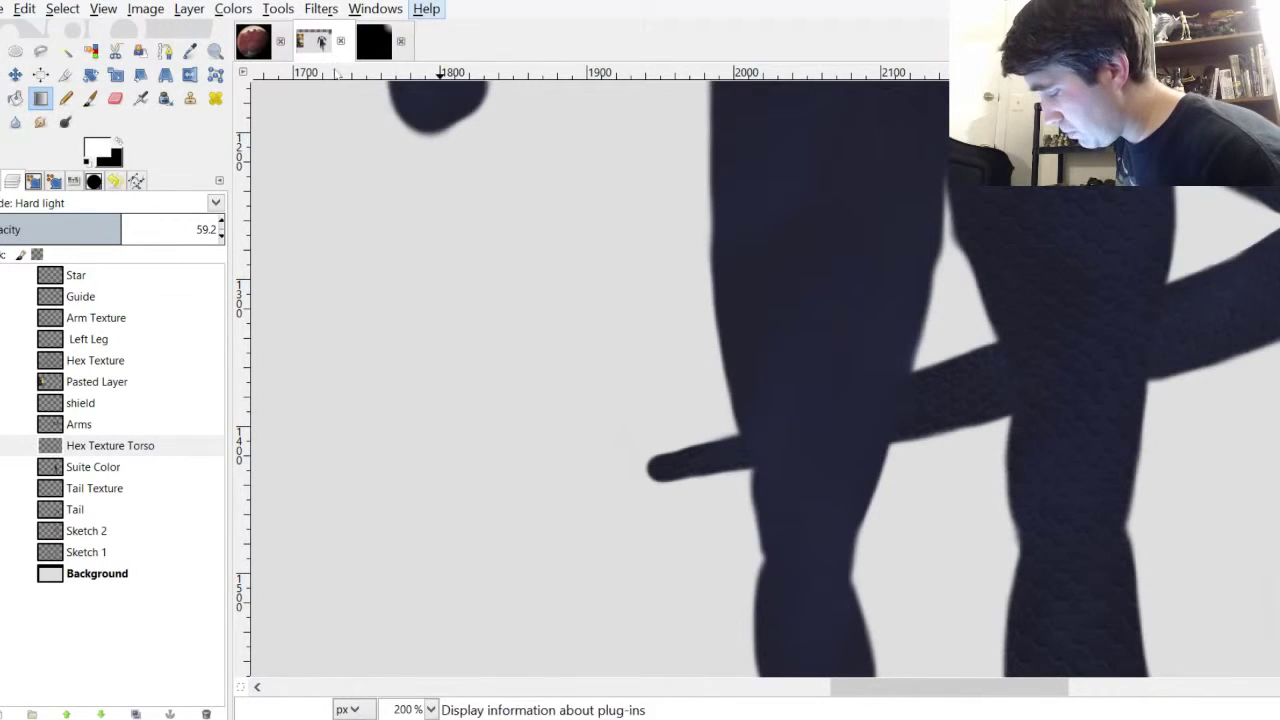
pyautogui.click(948, 350)
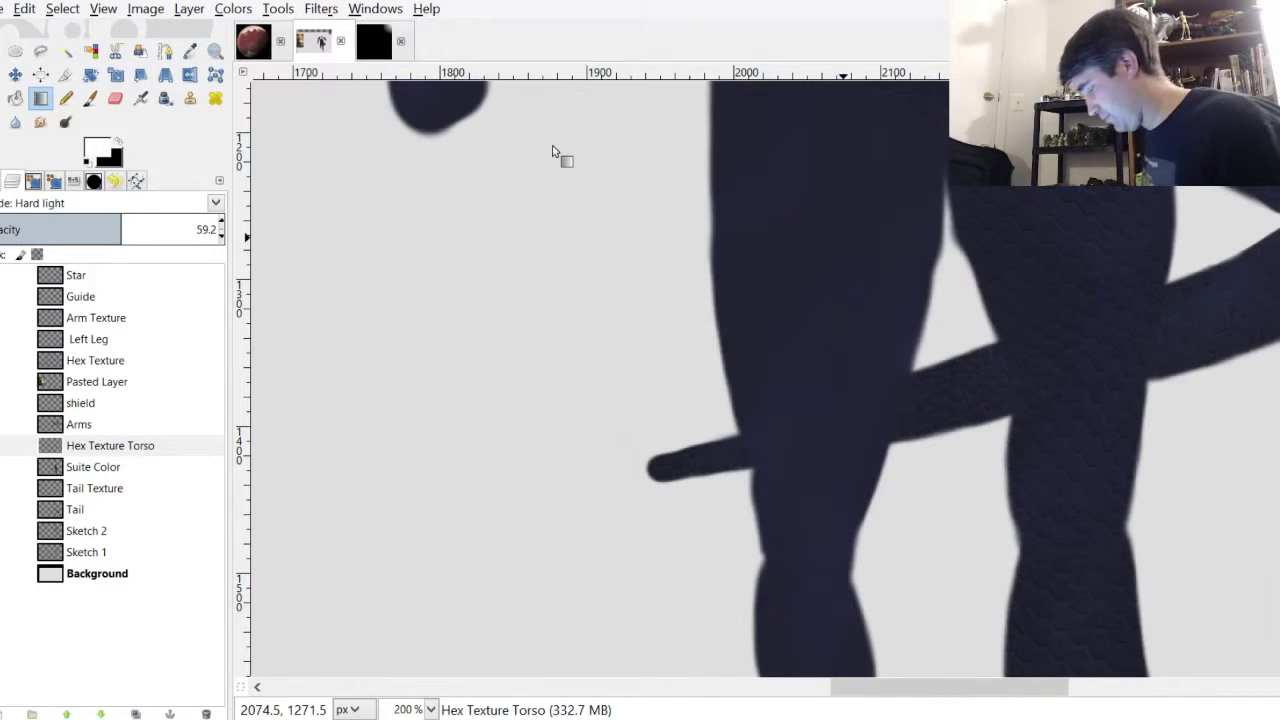
pyautogui.scroll(10, 854, 311)
pyautogui.hscroll(8, 630, 450)
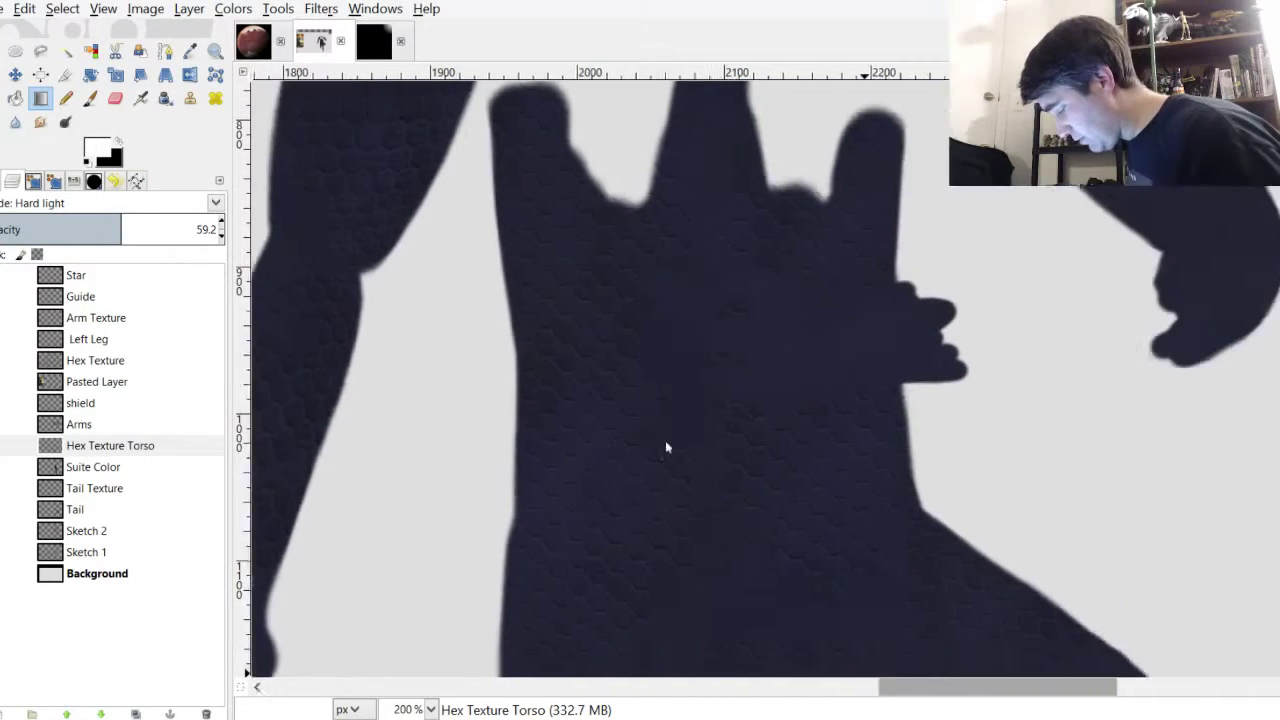
pyautogui.scroll(2, 859, 235)
pyautogui.scroll(-2, 861, 240)
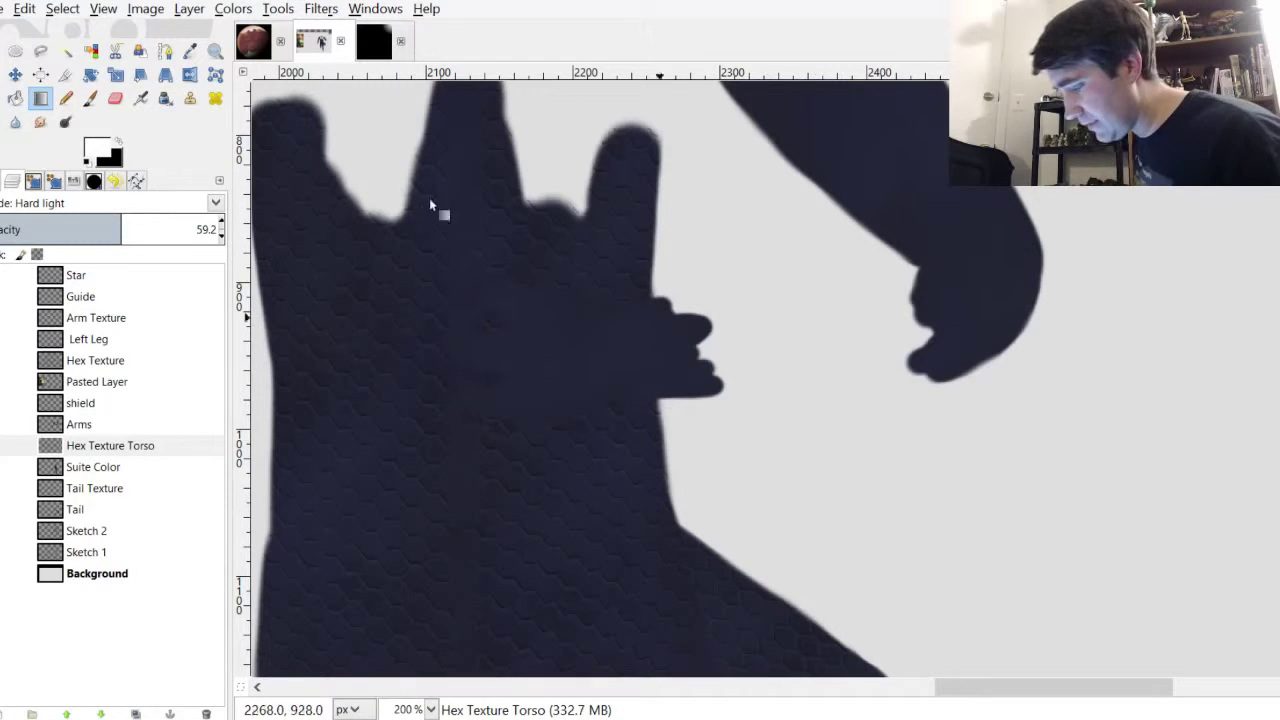
# On the black image's Texture layer, paint a large mid-grey patch with the Paintbrush, using 2. Hardness 100 at size 168.06
pyautogui.click(377, 42)
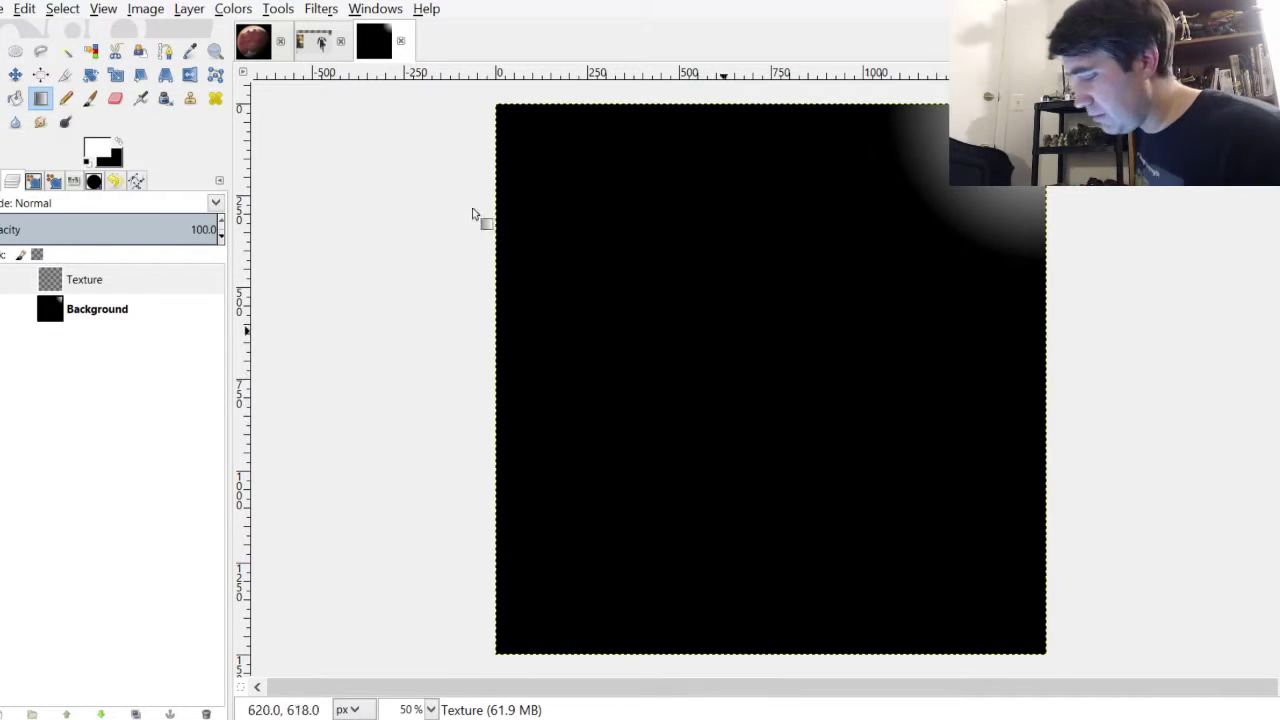
pyautogui.click(97, 147)
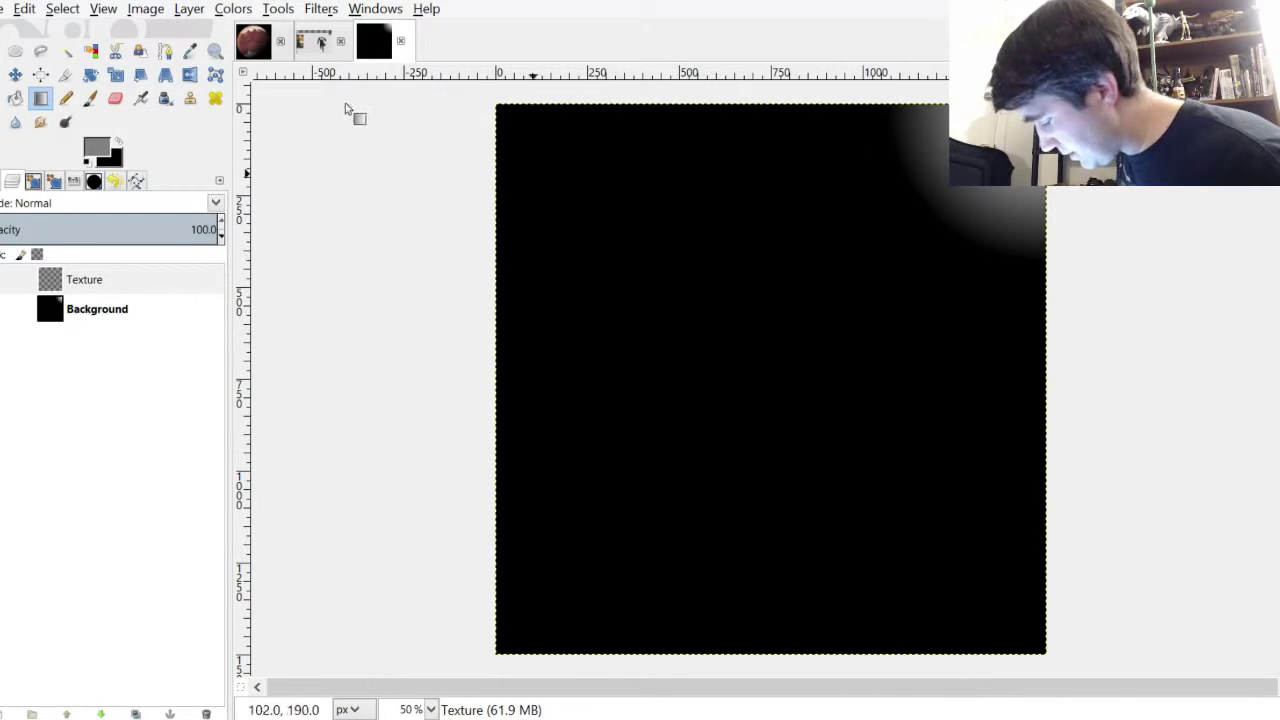
pyautogui.doubleClick(90, 98)
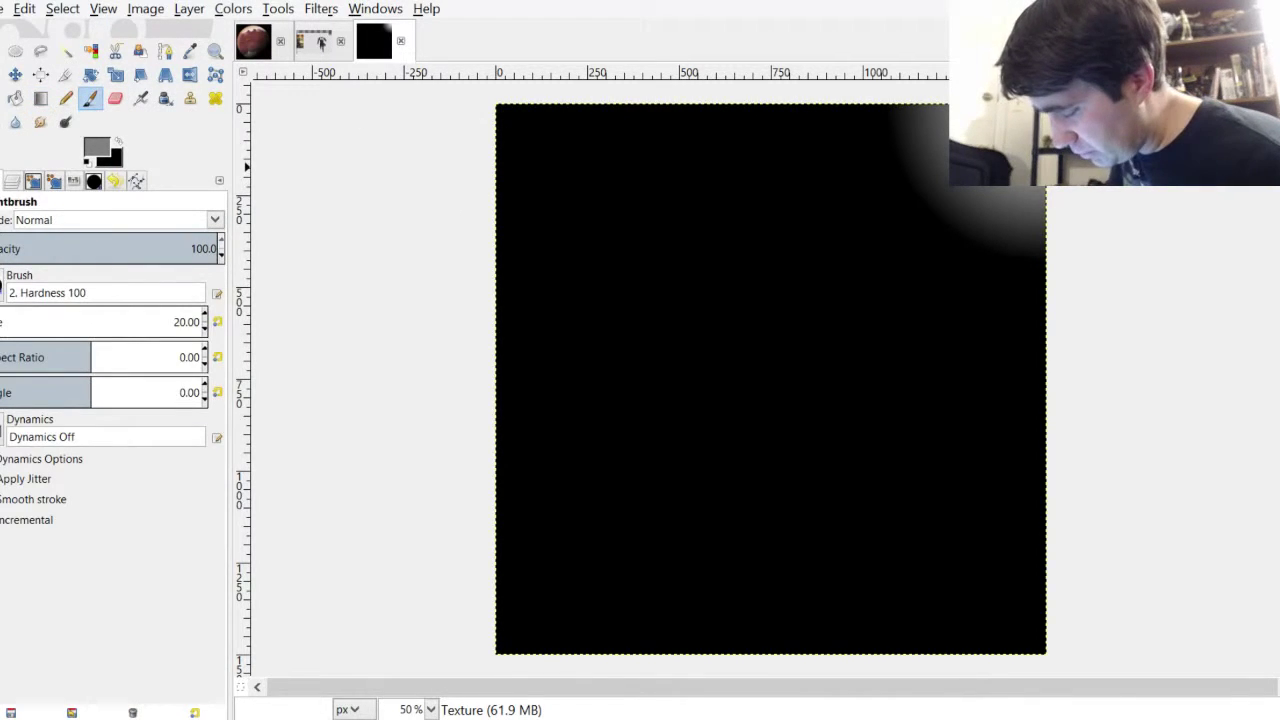
pyautogui.click(175, 321)
pyautogui.moveTo(3, 322); pyautogui.dragTo(17, 322)
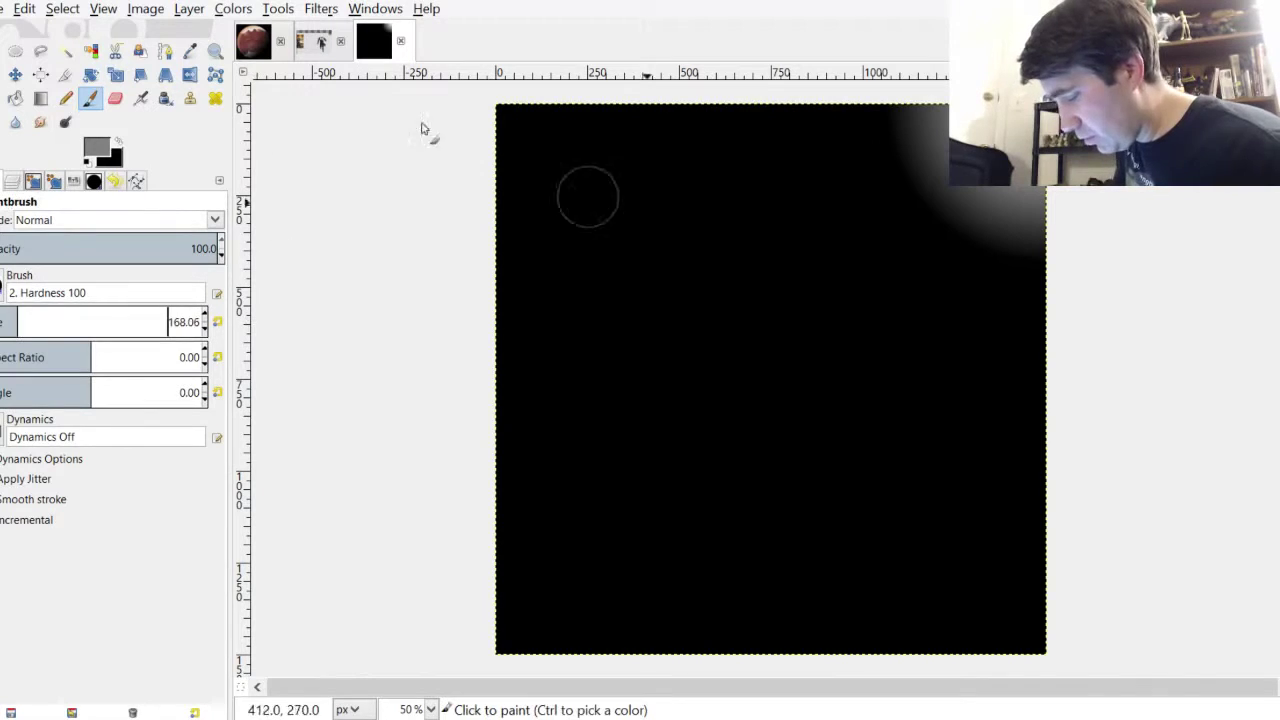
pyautogui.moveTo(674, 224)
pyautogui.mouseDown()
pyautogui.moveTo(714, 238)
pyautogui.moveTo(652, 403)
pyautogui.mouseUp()
pyautogui.moveTo(718, 330)
pyautogui.mouseDown()
pyautogui.moveTo(789, 308)
pyautogui.moveTo(811, 323)
pyautogui.moveTo(774, 457)
pyautogui.moveTo(800, 560)
pyautogui.mouseUp()
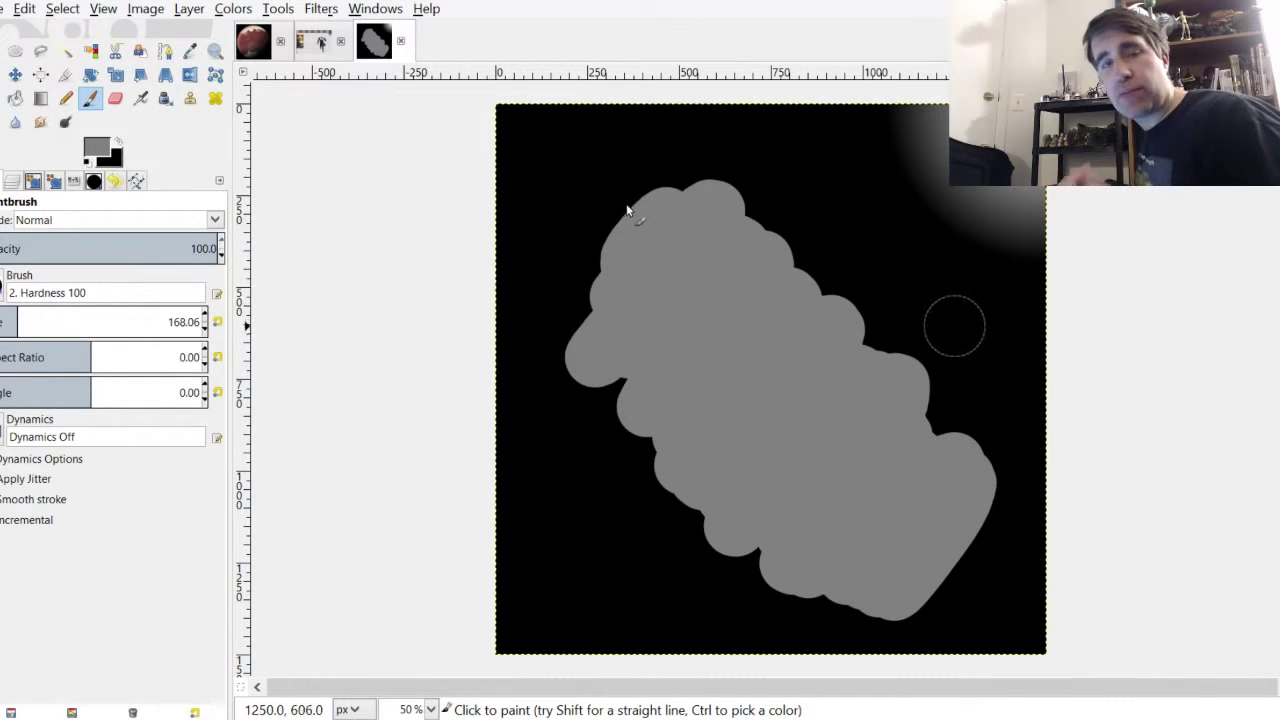
pyautogui.moveTo(721, 186)
pyautogui.mouseDown()
pyautogui.moveTo(789, 233)
pyautogui.moveTo(1002, 474)
pyautogui.moveTo(951, 367)
pyautogui.mouseUp()
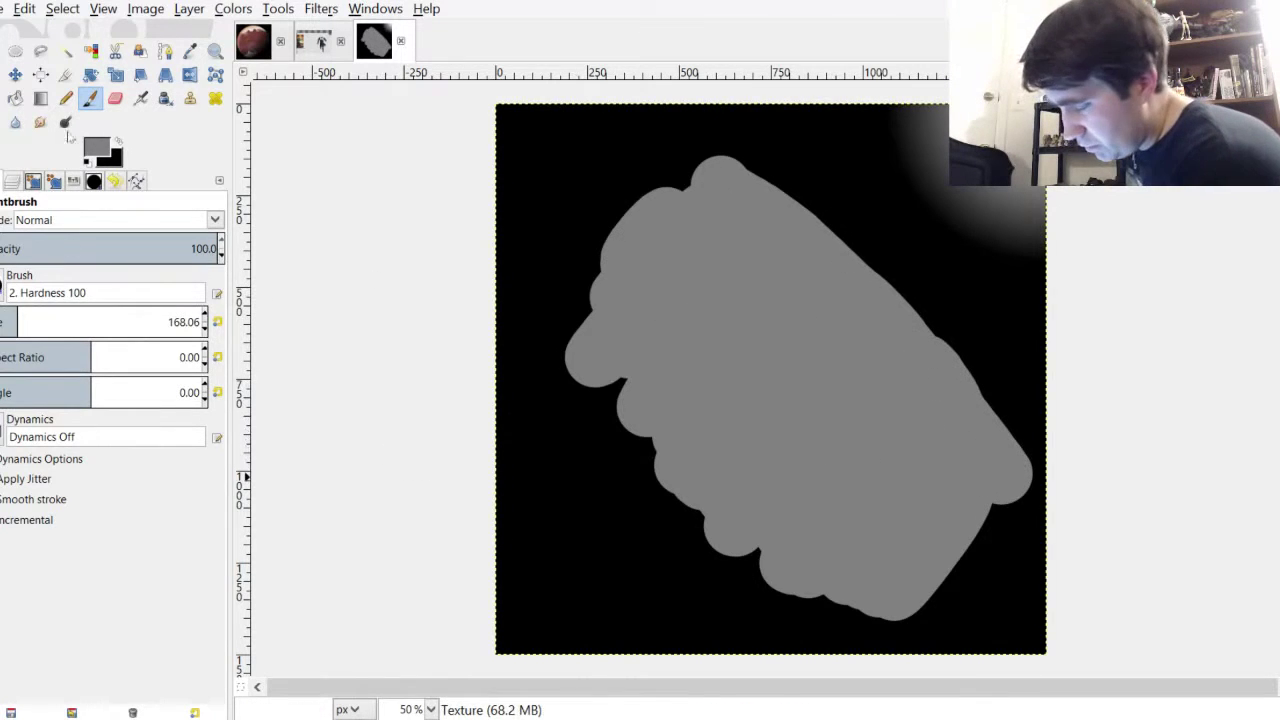
# Paint a short diagonal light grey stroke with a dark grey stroke beneath it, using the Acrylic 04 brush at size 54.46
pyautogui.click(52, 228)
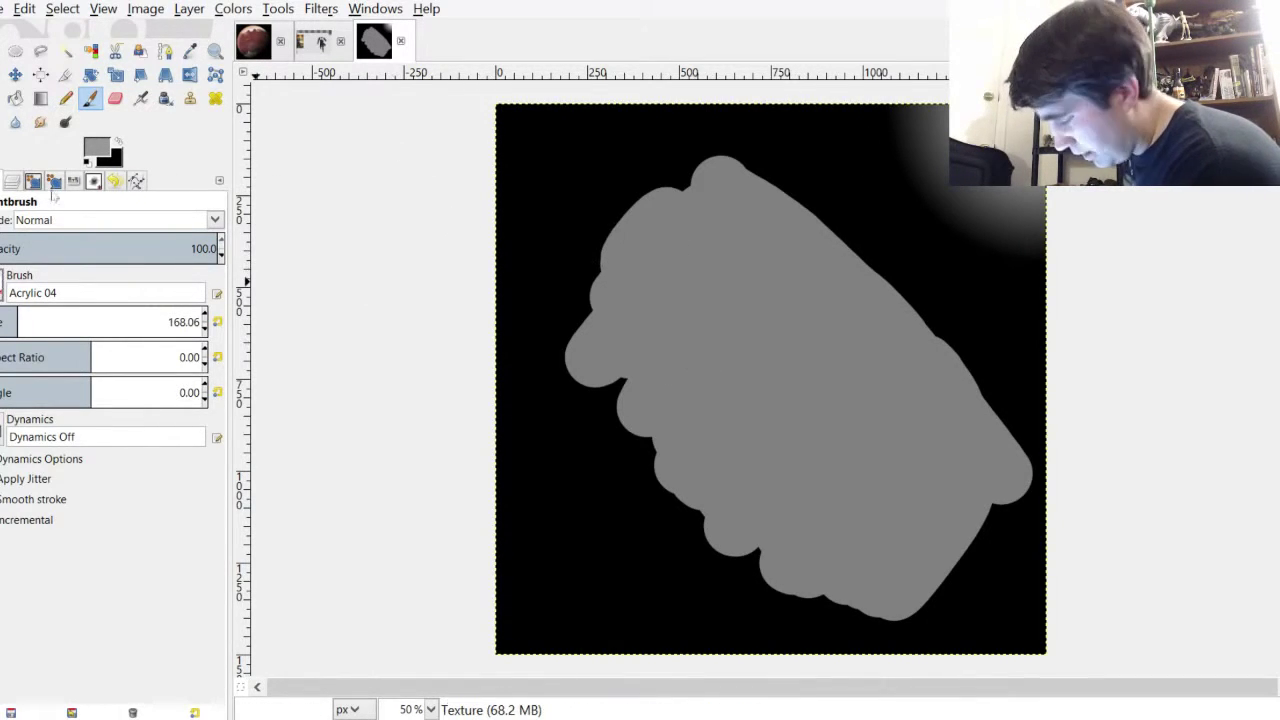
pyautogui.click(2, 318)
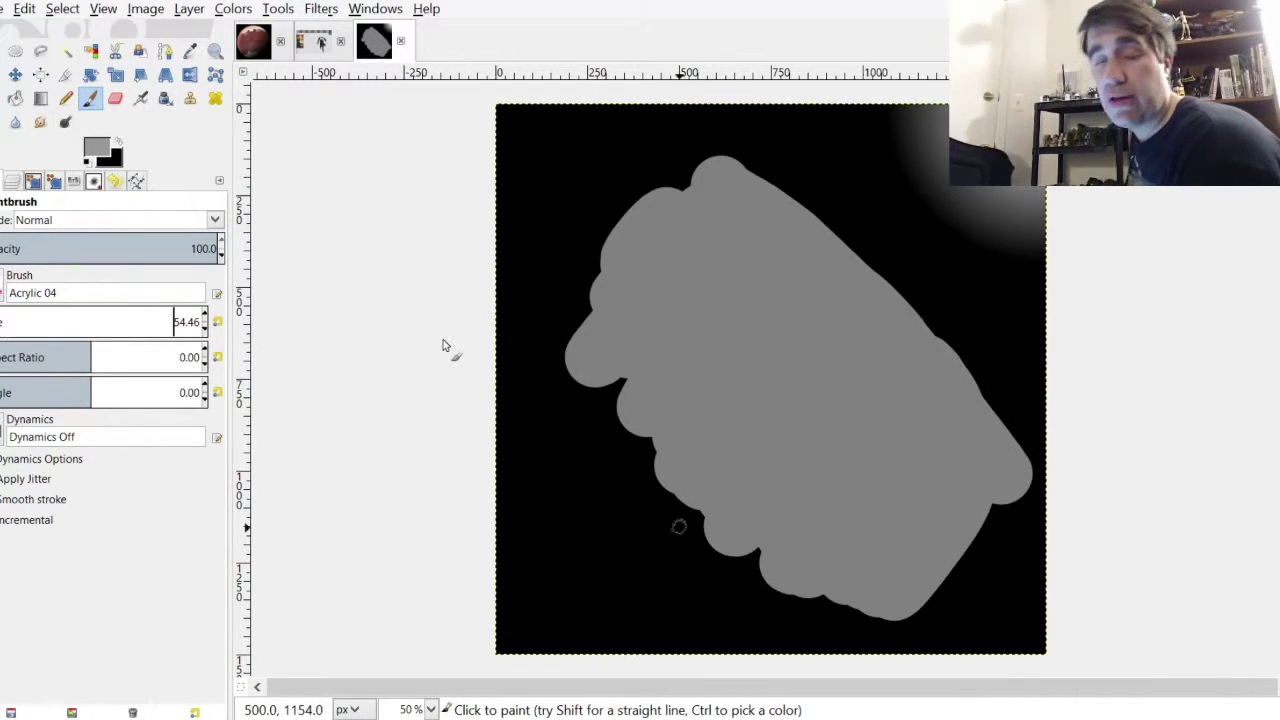
pyautogui.moveTo(758, 288)
pyautogui.mouseDown()
pyautogui.moveTo(814, 337)
pyautogui.moveTo(804, 326)
pyautogui.mouseUp()
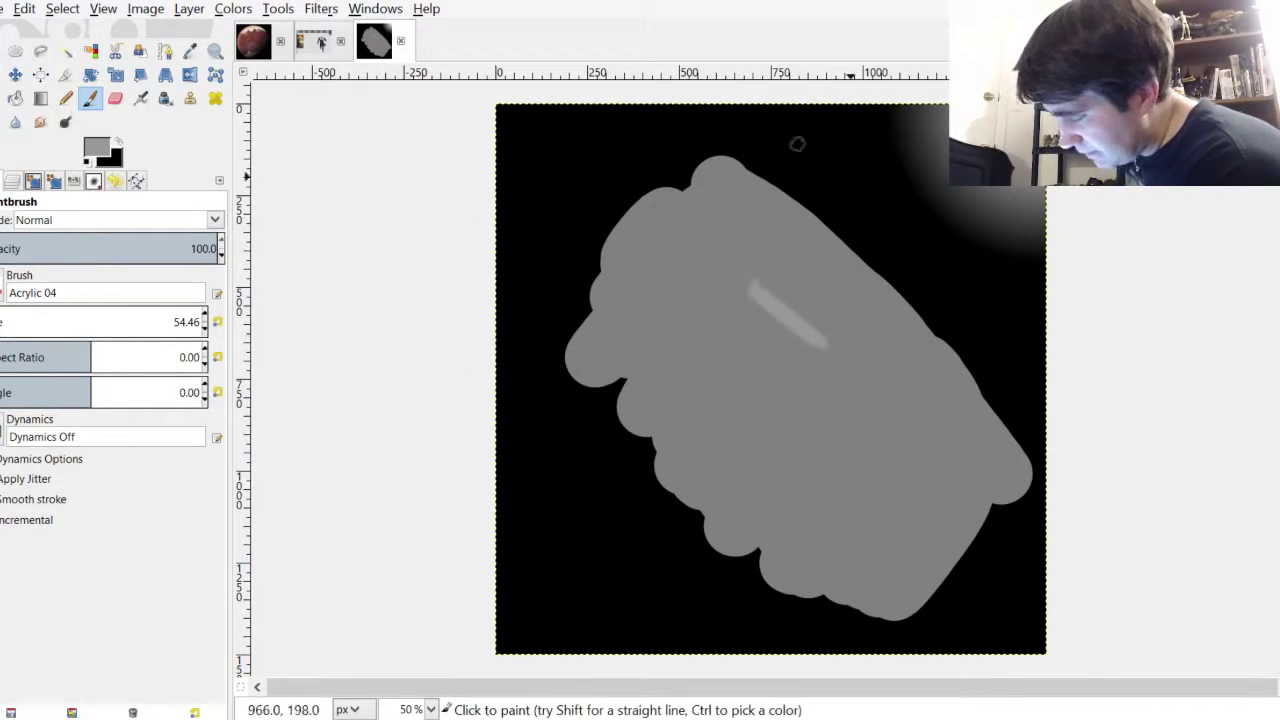
pyautogui.click(796, 293)
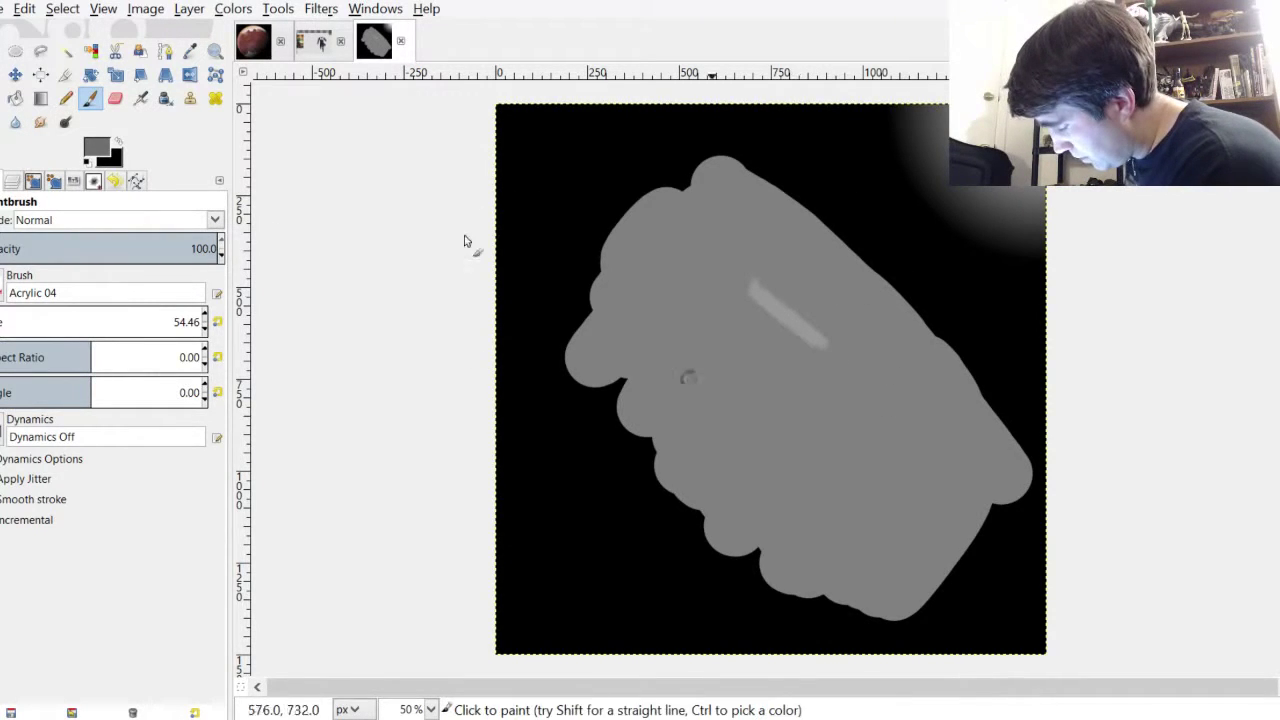
pyautogui.moveTo(753, 302)
pyautogui.mouseDown()
pyautogui.moveTo(787, 332)
pyautogui.moveTo(767, 324)
pyautogui.mouseUp()
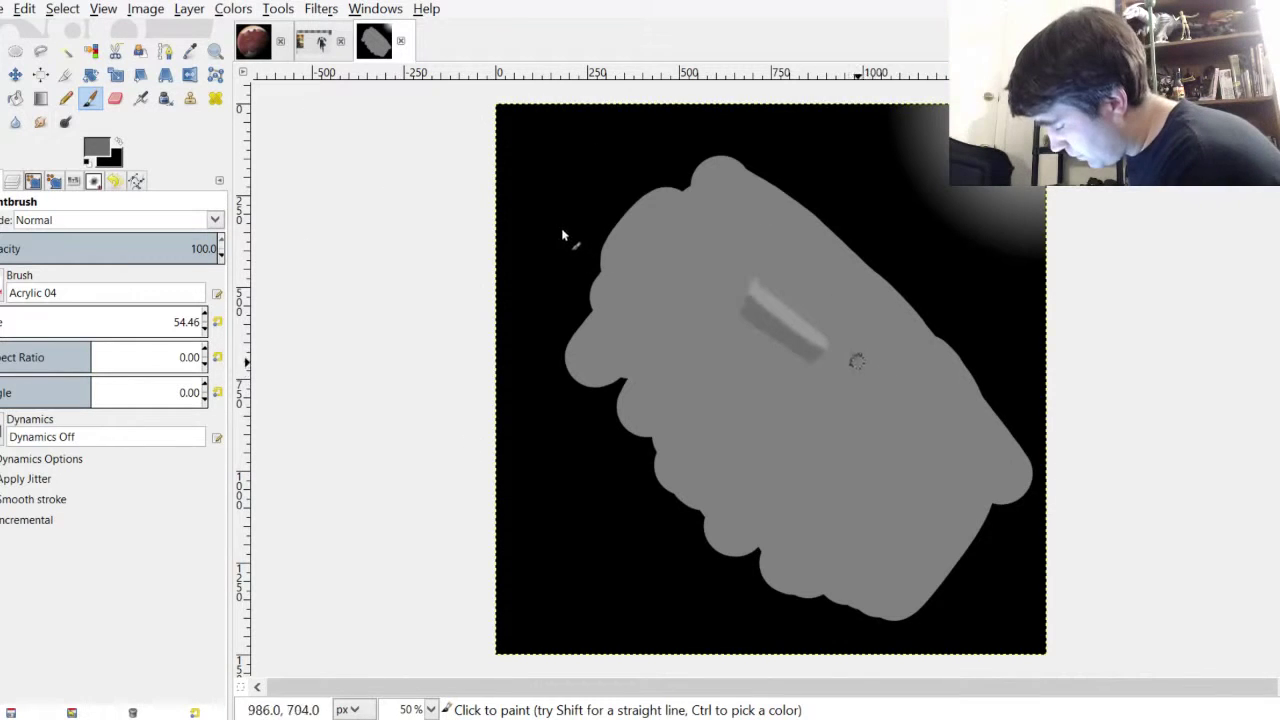
# Paint a second diagonal pair beyond the first with the shading reversed: dark grey stroke above, light grey stroke beneath
pyautogui.moveTo(858, 362); pyautogui.dragTo(943, 428)
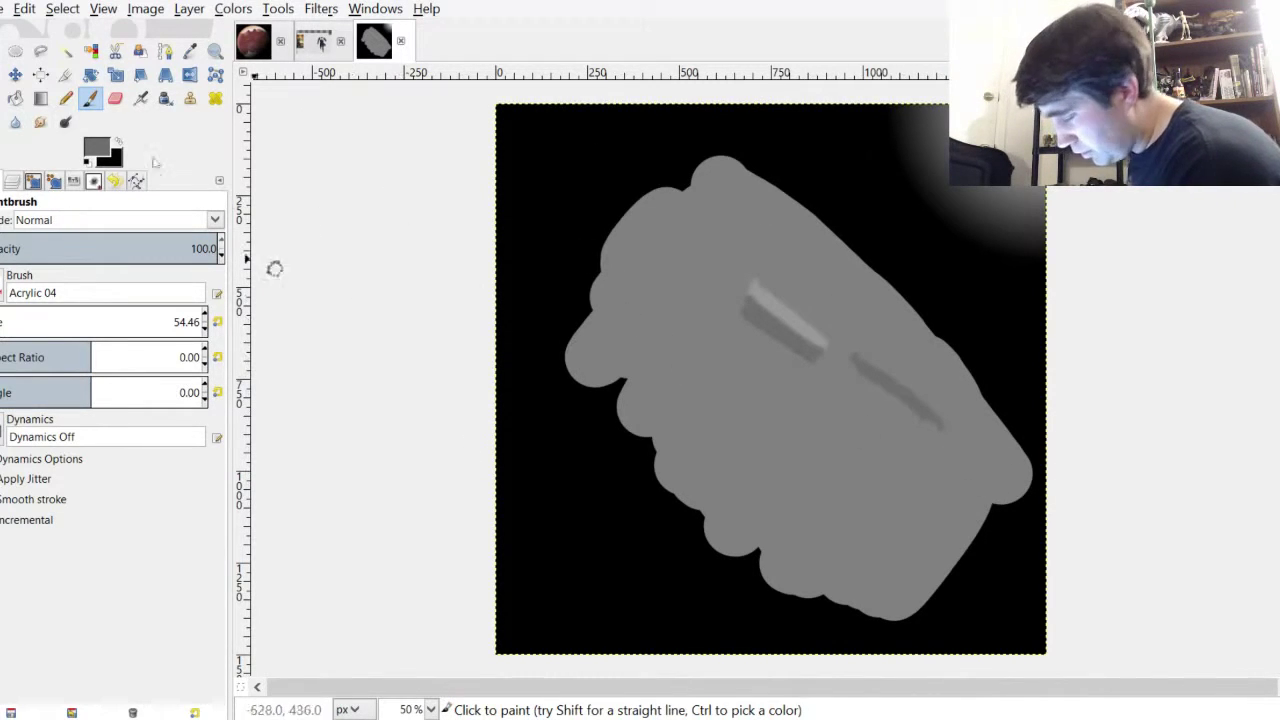
pyautogui.keyDown('ctrl'); pyautogui.click(793, 400); pyautogui.keyUp('ctrl')
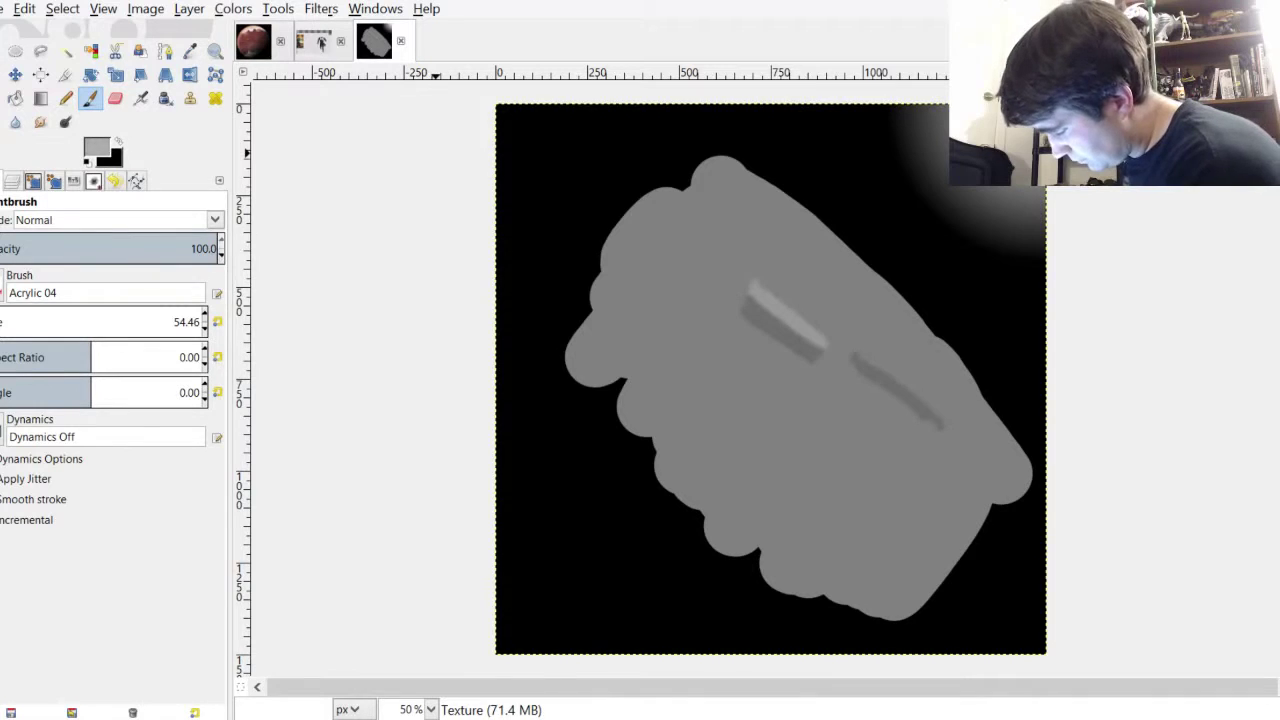
pyautogui.moveTo(852, 368); pyautogui.dragTo(930, 432)
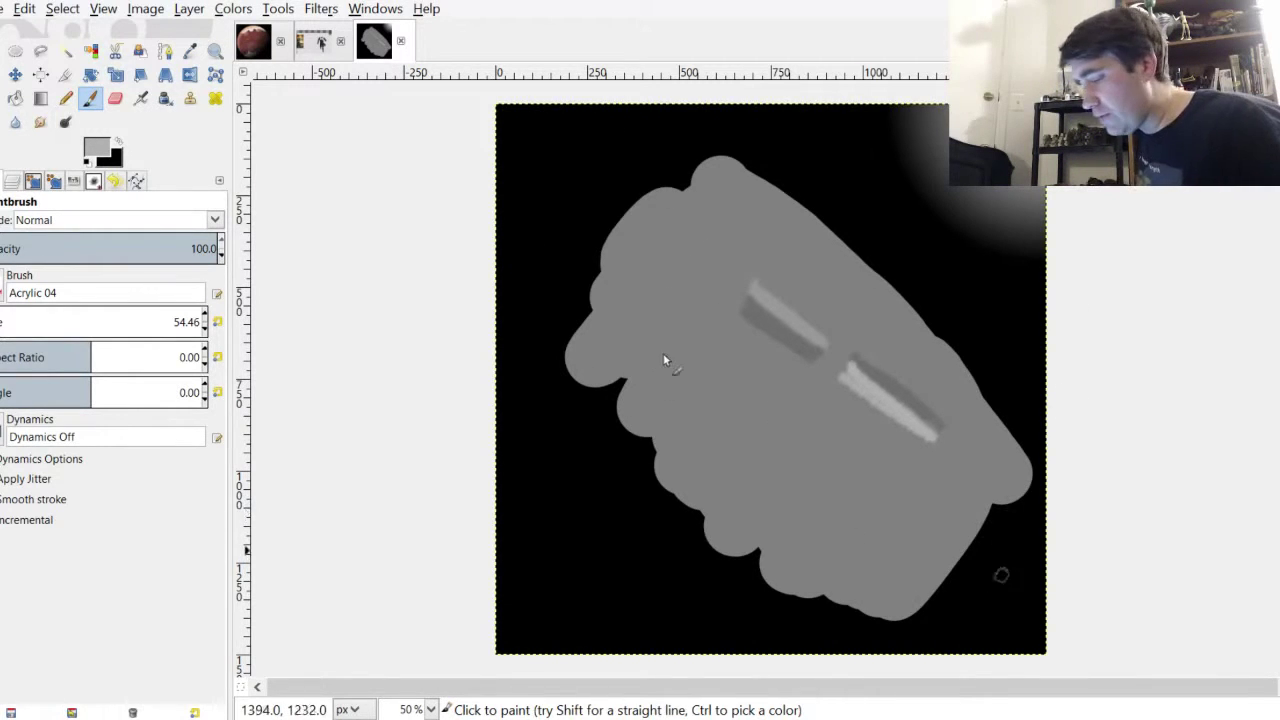
# Outline an irregular closed shape below the strokes, with a light grey upper edge and a dark grey lower edge
pyautogui.moveTo(705, 388)
pyautogui.mouseDown()
pyautogui.moveTo(772, 388)
pyautogui.moveTo(826, 430)
pyautogui.moveTo(870, 508)
pyautogui.mouseUp()
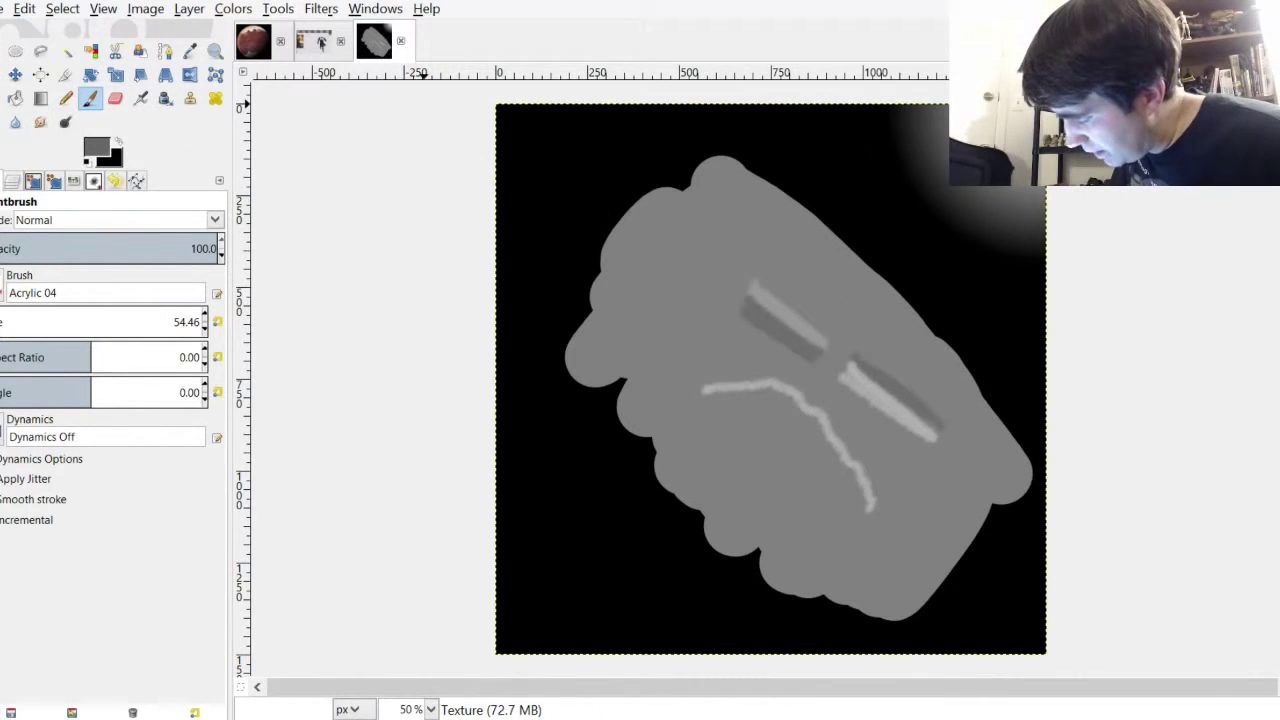
pyautogui.moveTo(705, 392)
pyautogui.mouseDown()
pyautogui.moveTo(707, 446)
pyautogui.moveTo(753, 497)
pyautogui.moveTo(831, 544)
pyautogui.moveTo(873, 518)
pyautogui.mouseUp()
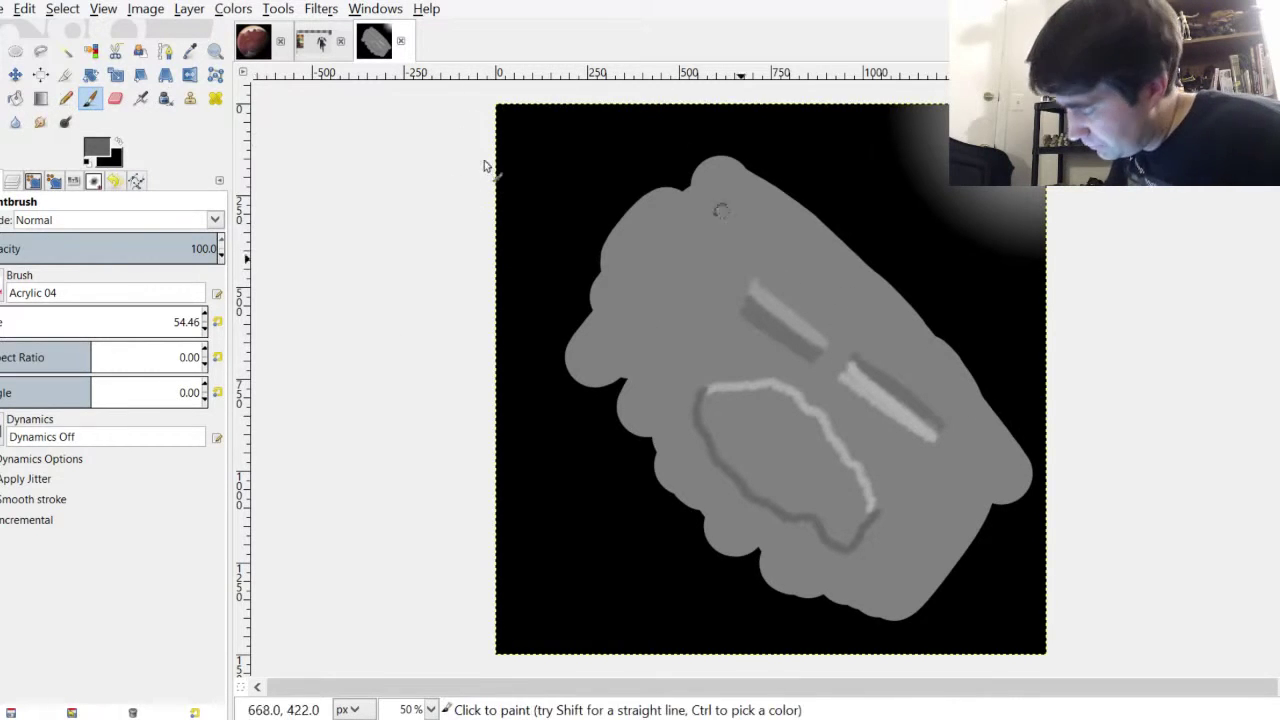
# Paint a round dent above the diagonal strokes, with a dark grey crescent on its upper edge and light grey beneath
pyautogui.press('1')
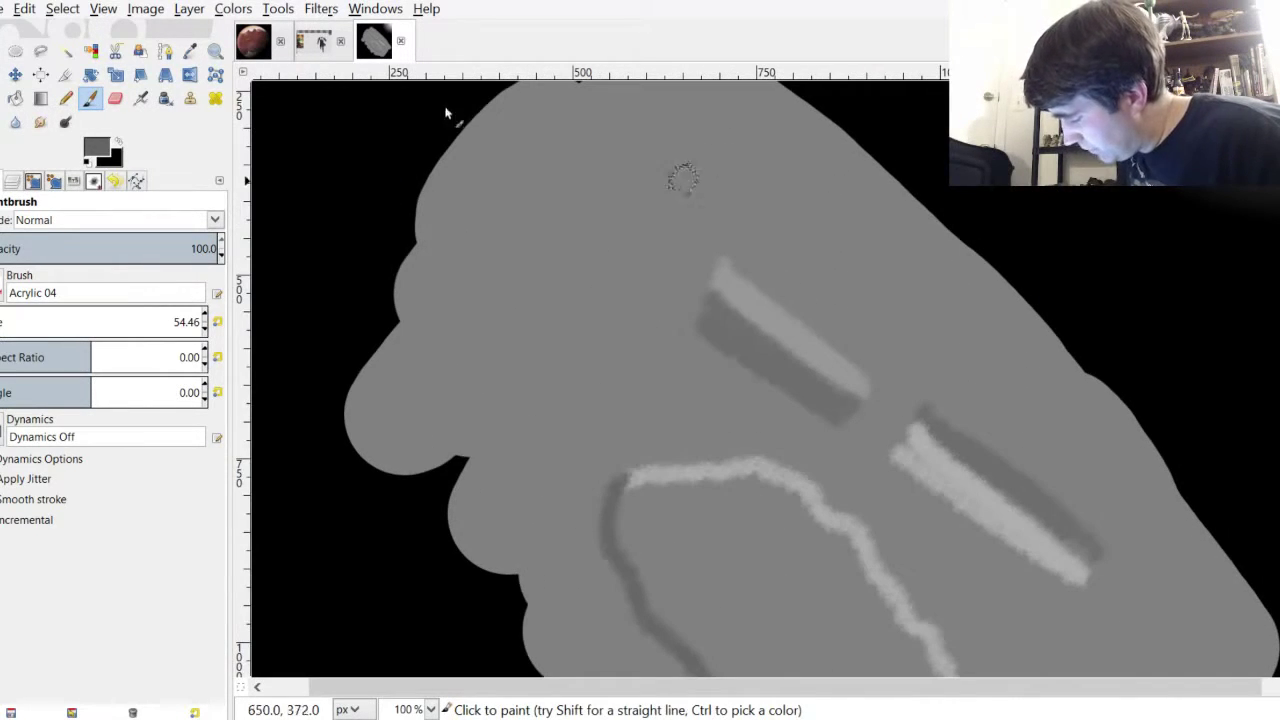
pyautogui.moveTo(591, 228)
pyautogui.mouseDown()
pyautogui.moveTo(618, 262)
pyautogui.moveTo(606, 270)
pyautogui.moveTo(595, 237)
pyautogui.moveTo(582, 246)
pyautogui.moveTo(633, 286)
pyautogui.moveTo(602, 248)
pyautogui.moveTo(636, 302)
pyautogui.moveTo(558, 240)
pyautogui.mouseUp()
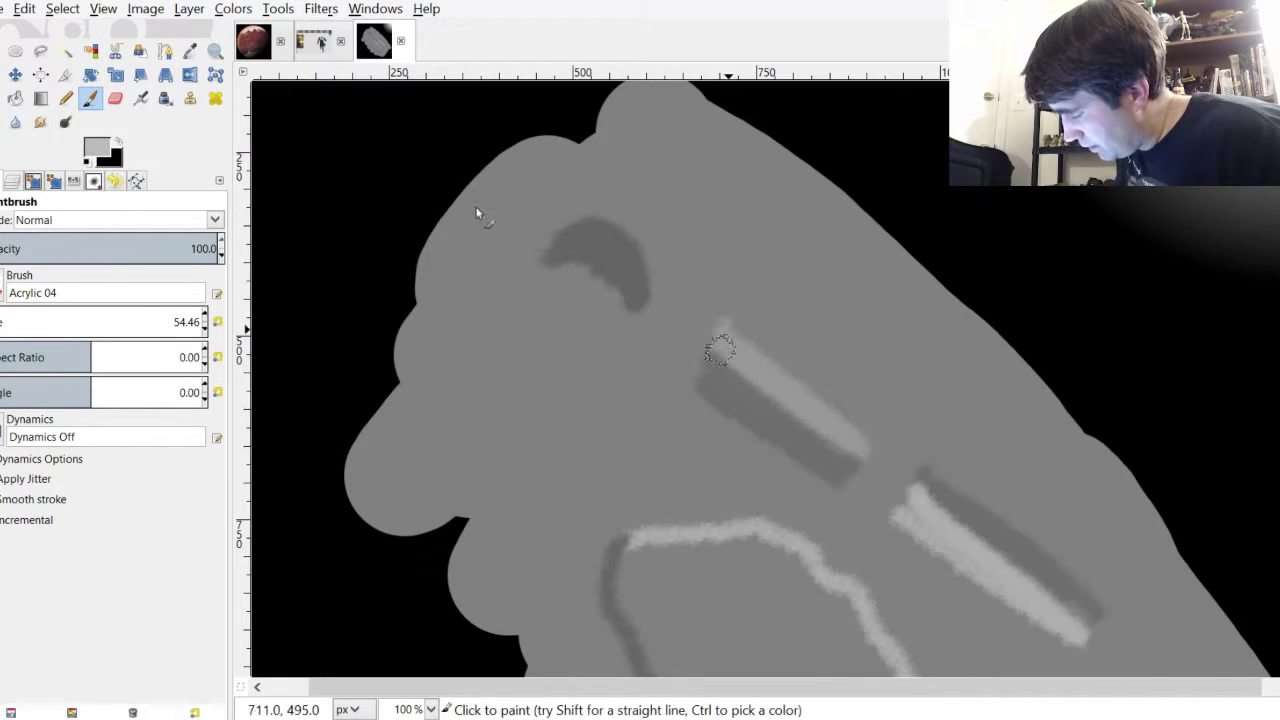
pyautogui.moveTo(563, 262)
pyautogui.mouseDown()
pyautogui.moveTo(581, 292)
pyautogui.moveTo(557, 289)
pyautogui.moveTo(577, 300)
pyautogui.moveTo(591, 293)
pyautogui.moveTo(541, 266)
pyautogui.moveTo(579, 264)
pyautogui.moveTo(632, 297)
pyautogui.mouseUp()
pyautogui.keyDown('ctrl'); pyautogui.scroll(-4, 415, 192); pyautogui.keyUp('ctrl')
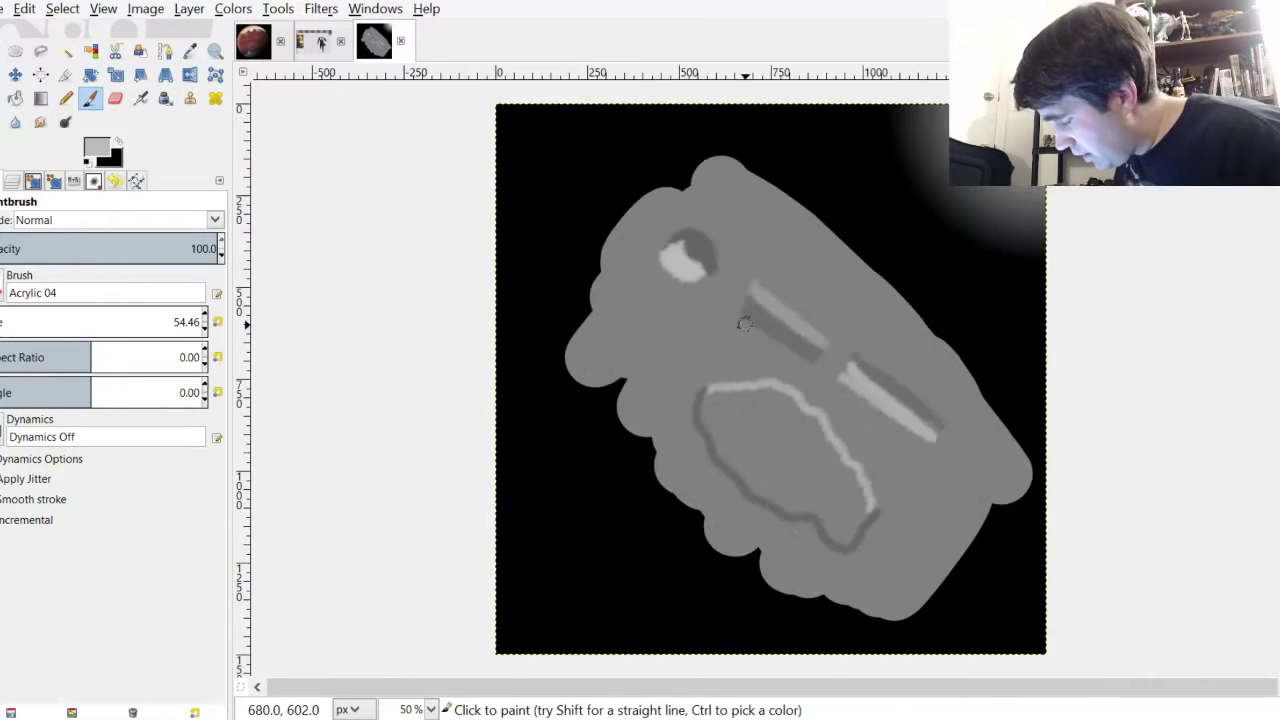
pyautogui.keyDown('ctrl'); pyautogui.scroll(4, 775, 362); pyautogui.keyUp('ctrl')
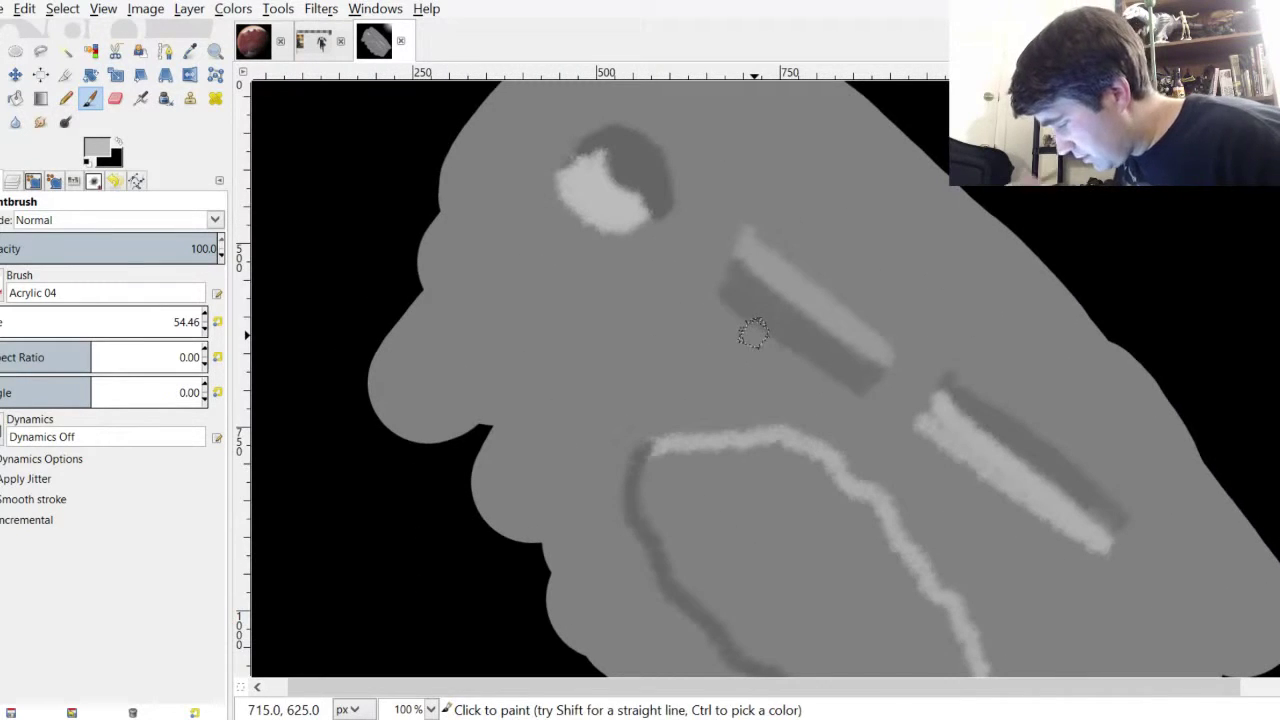
pyautogui.scroll(2, 851, 240)
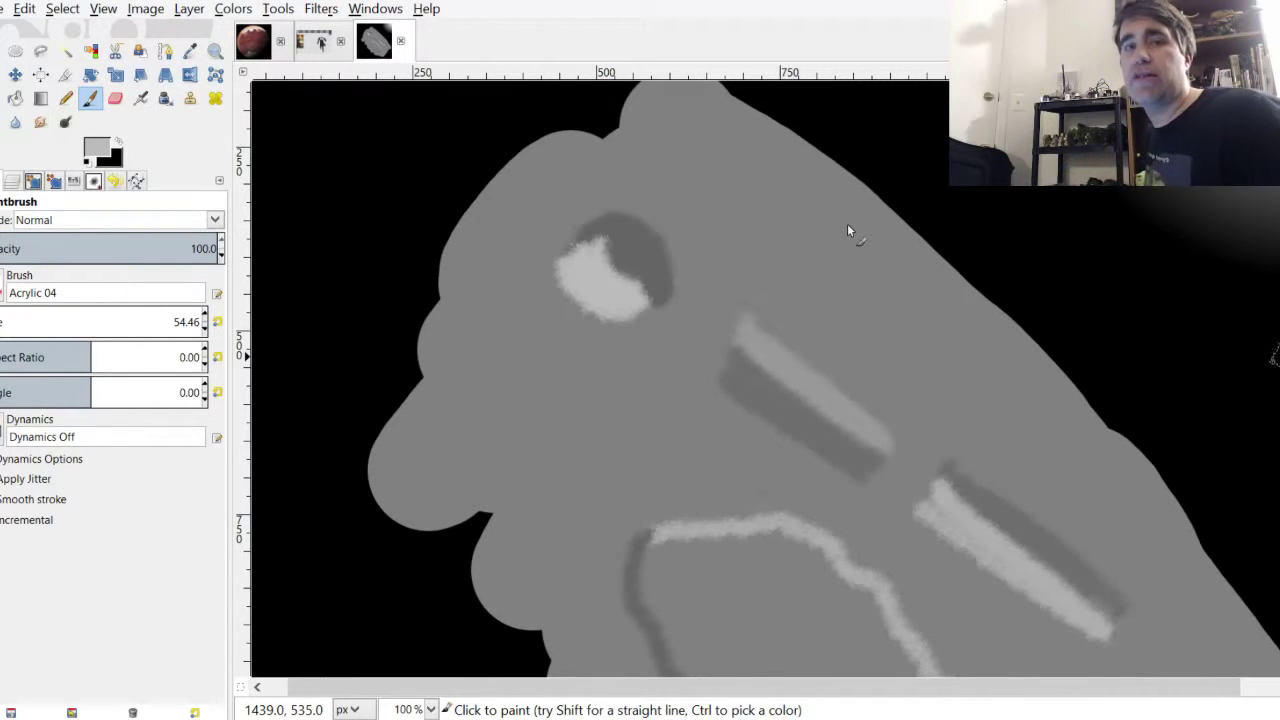
# Switch to the character suit image and examine the untextured arm and the Arm Texture layer's mode and opacity
pyautogui.click(313, 41)
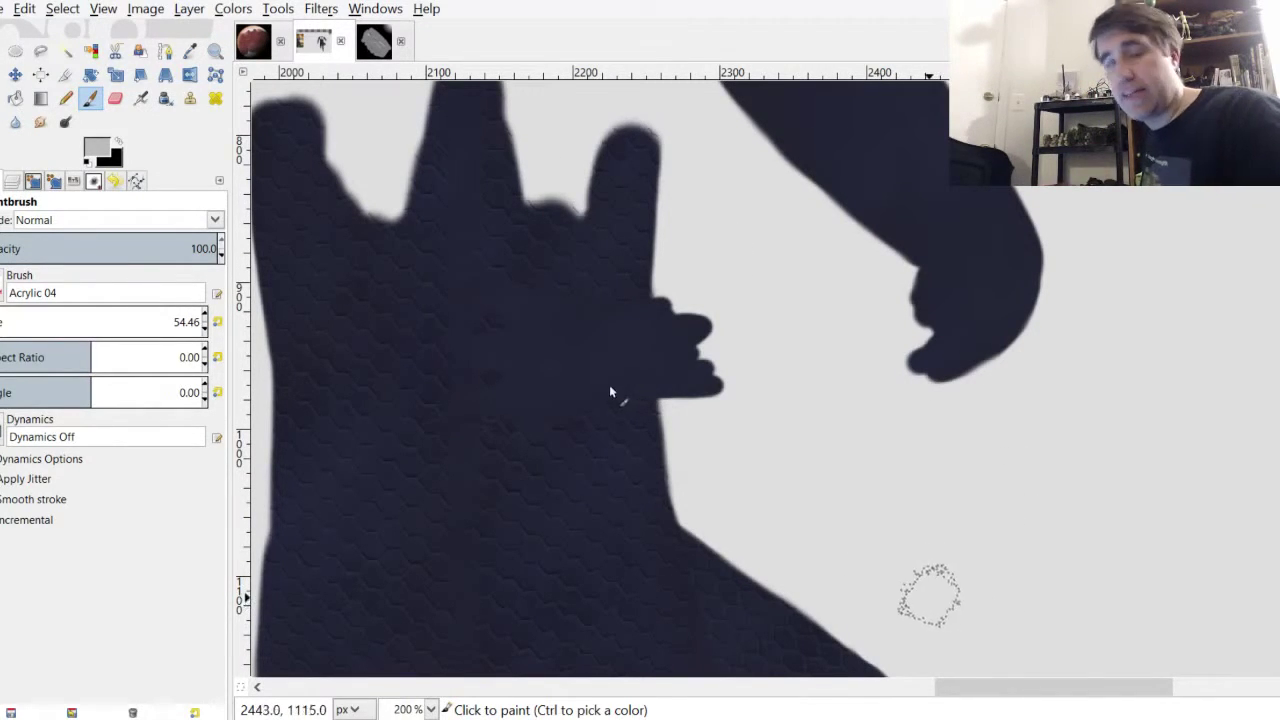
pyautogui.scroll(5, 858, 250)
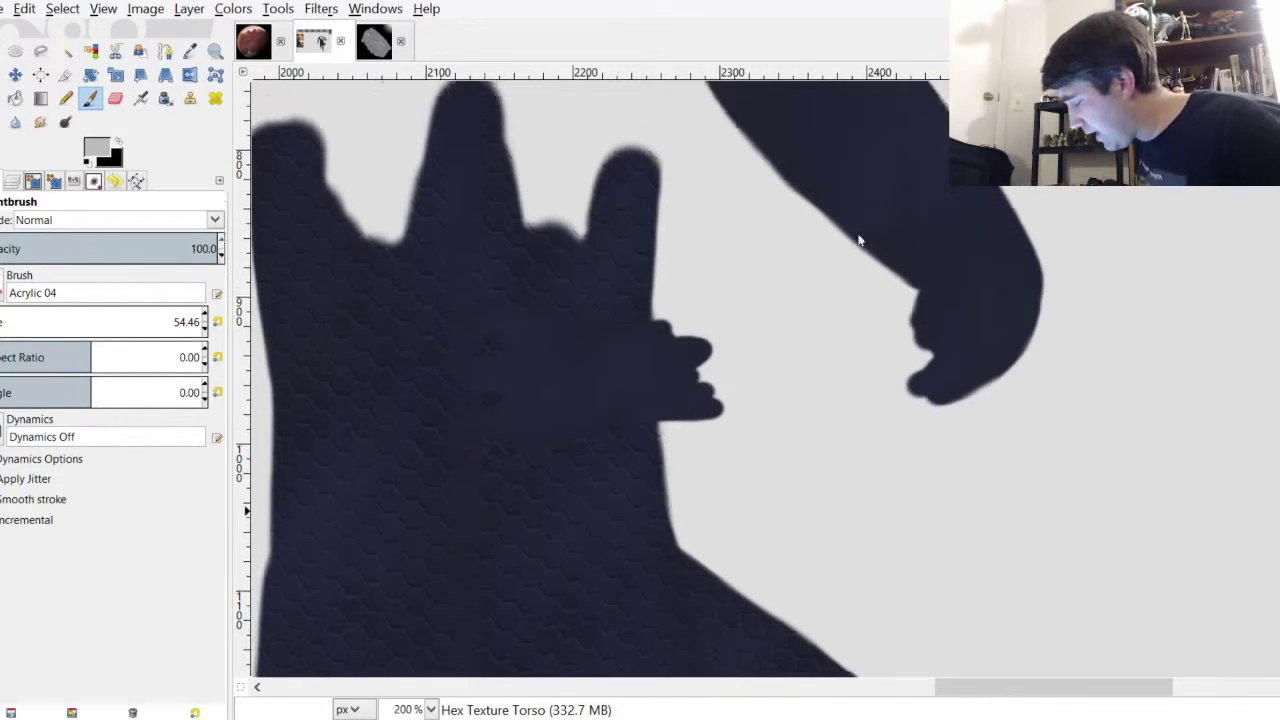
pyautogui.scroll(-1, 858, 195)
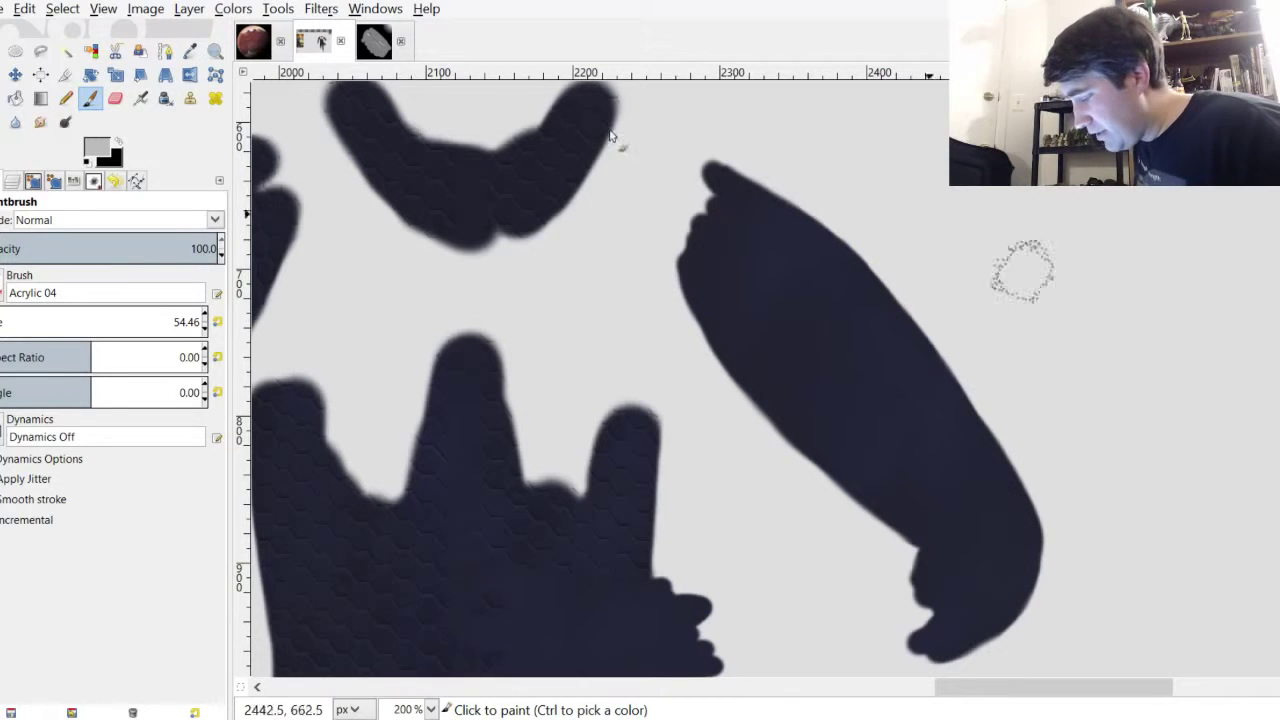
pyautogui.scroll(-2, 857, 200)
pyautogui.scroll(1, 857, 200)
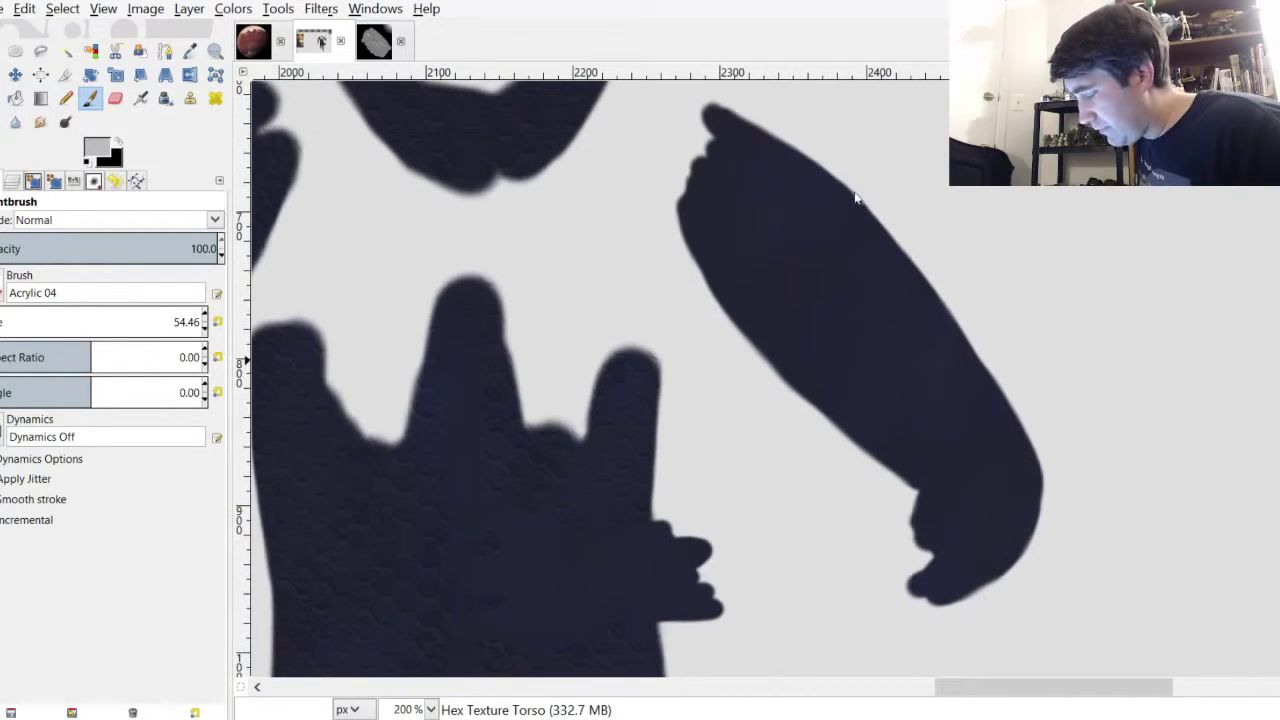
pyautogui.click(12, 181)
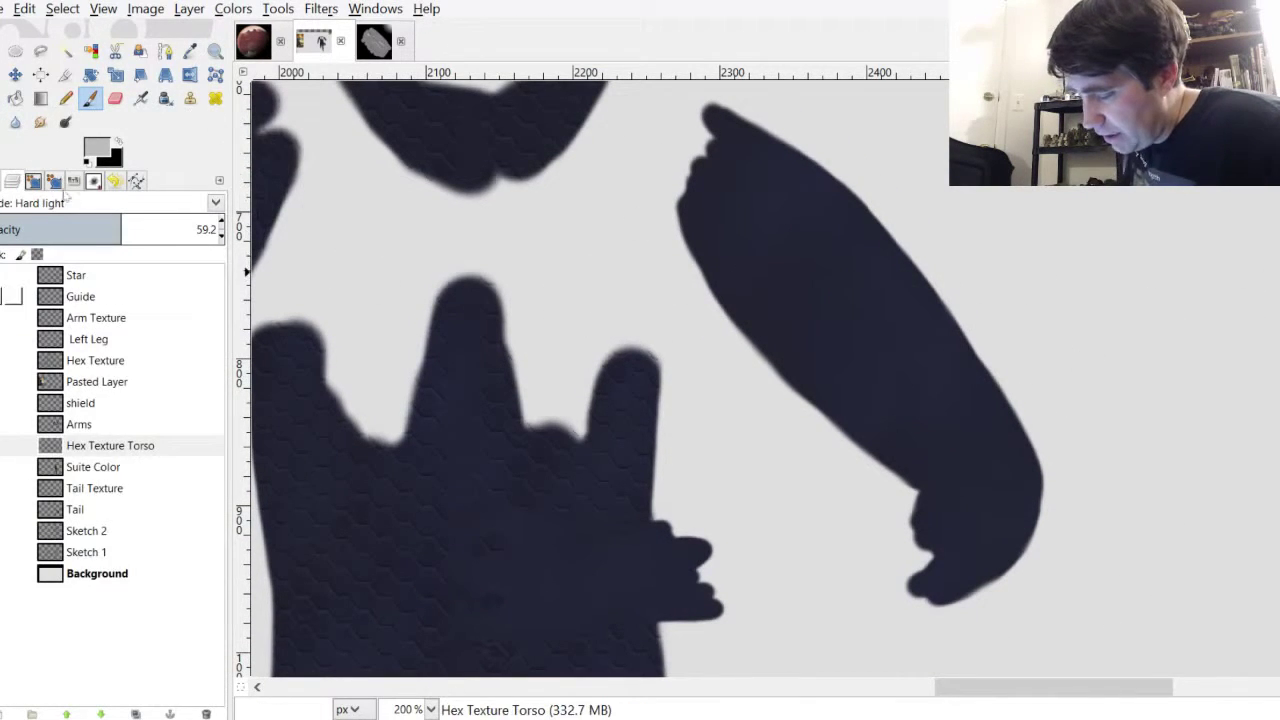
pyautogui.click(112, 318)
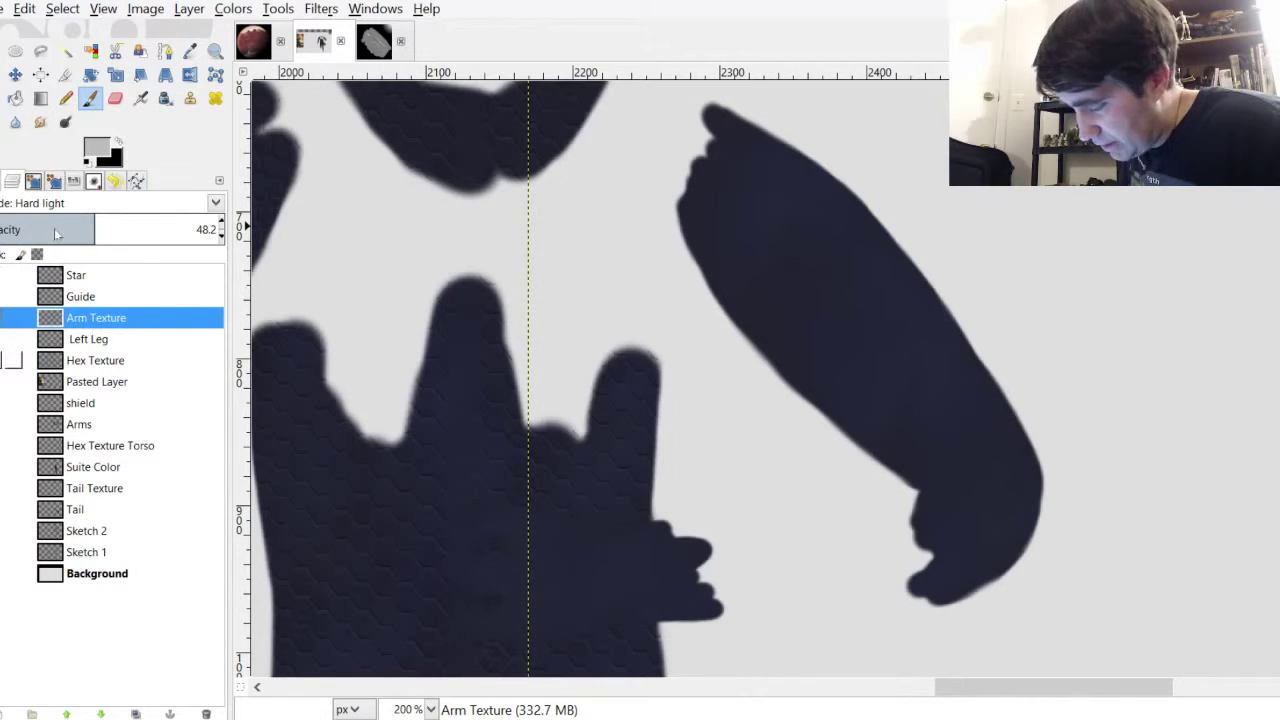
# Show the Hex Texture layer and duplicate it, naming the copy left arm texture
pyautogui.click(95, 360)
pyautogui.click(3, 360)
pyautogui.keyDown('ctrl'); pyautogui.scroll(-5, 910, 396); pyautogui.keyUp('ctrl')
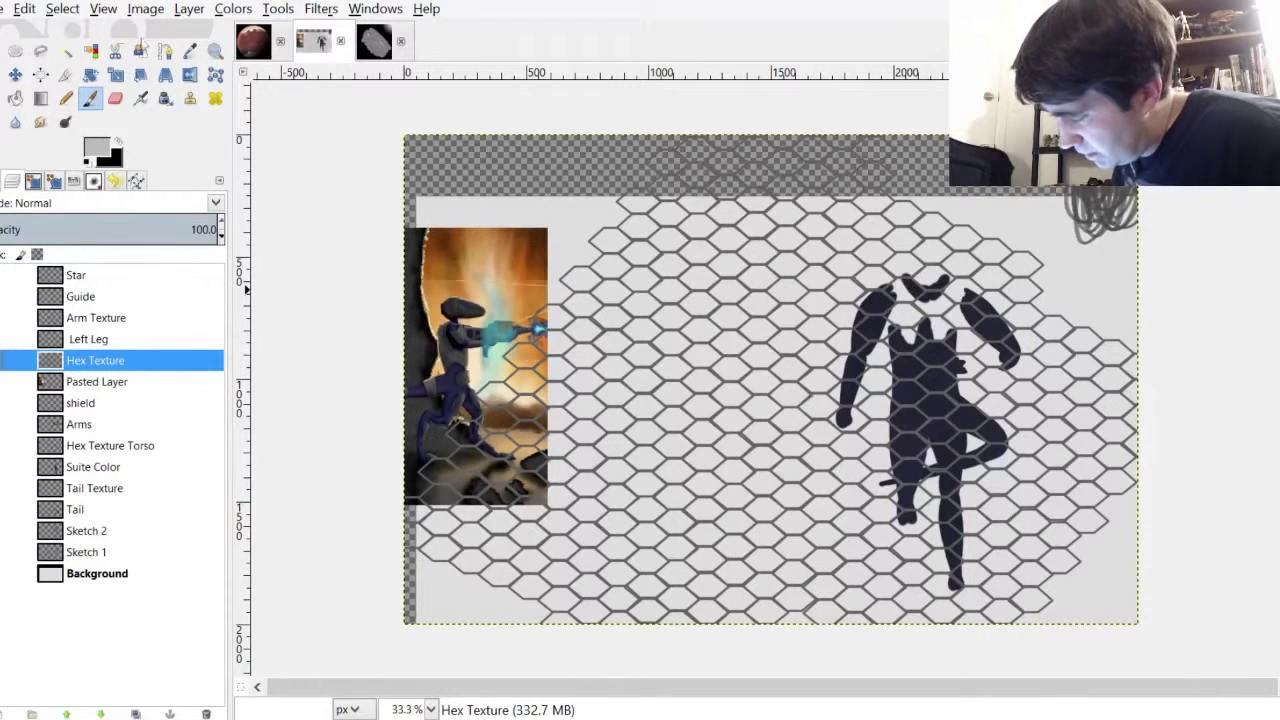
pyautogui.hotkey('shift', 'ctrl', 'd')
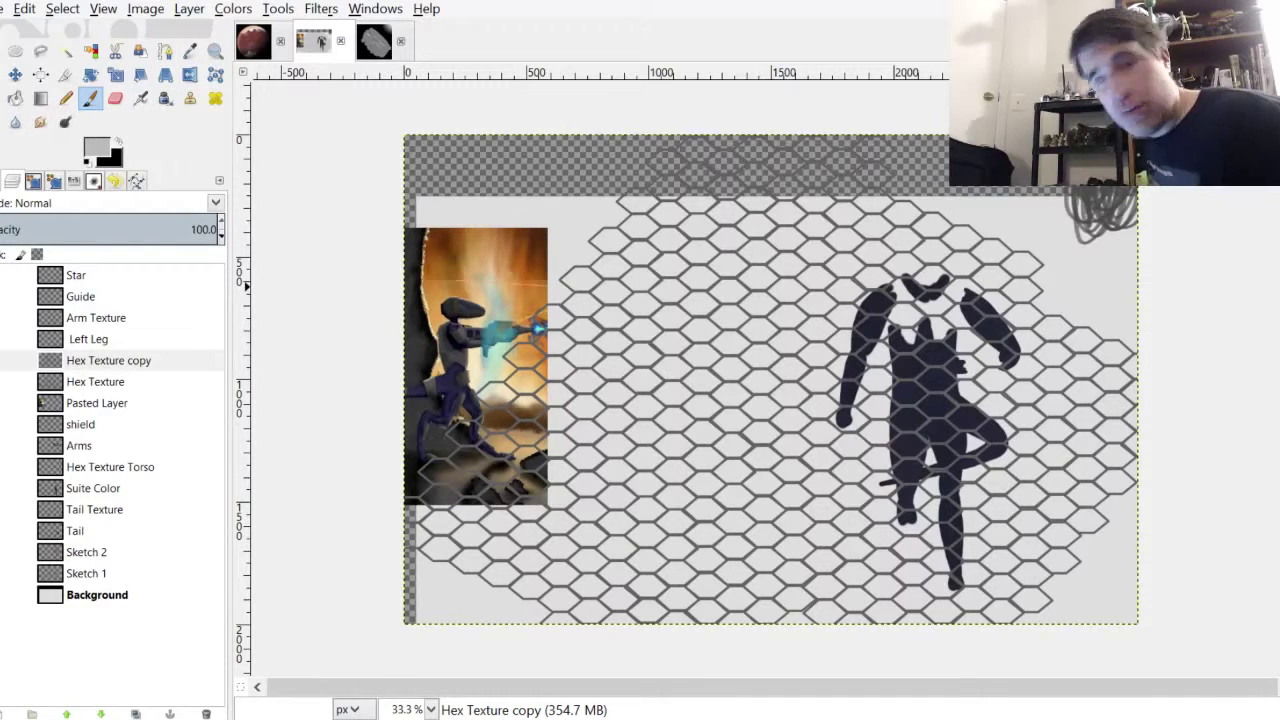
pyautogui.press('Return')
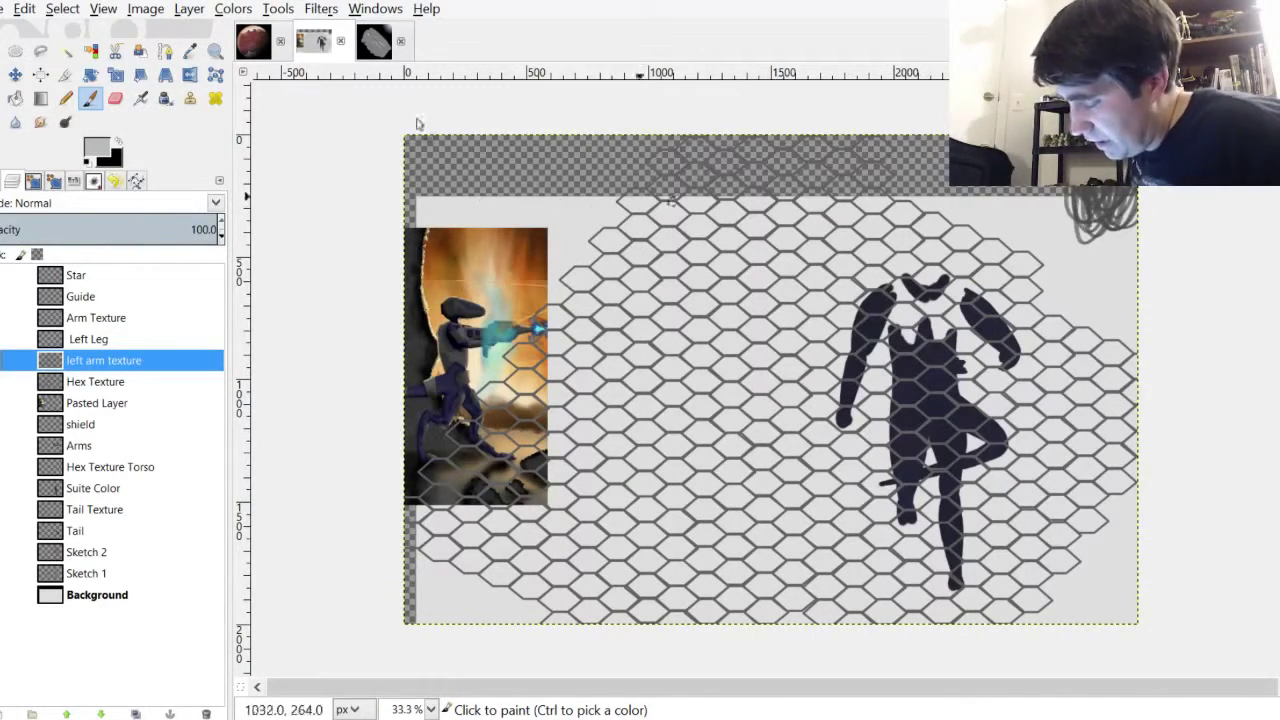
# Scale the left arm texture layer down to about 325 px wide so its small hexagons cover the untextured arm
pyautogui.click(15, 50)
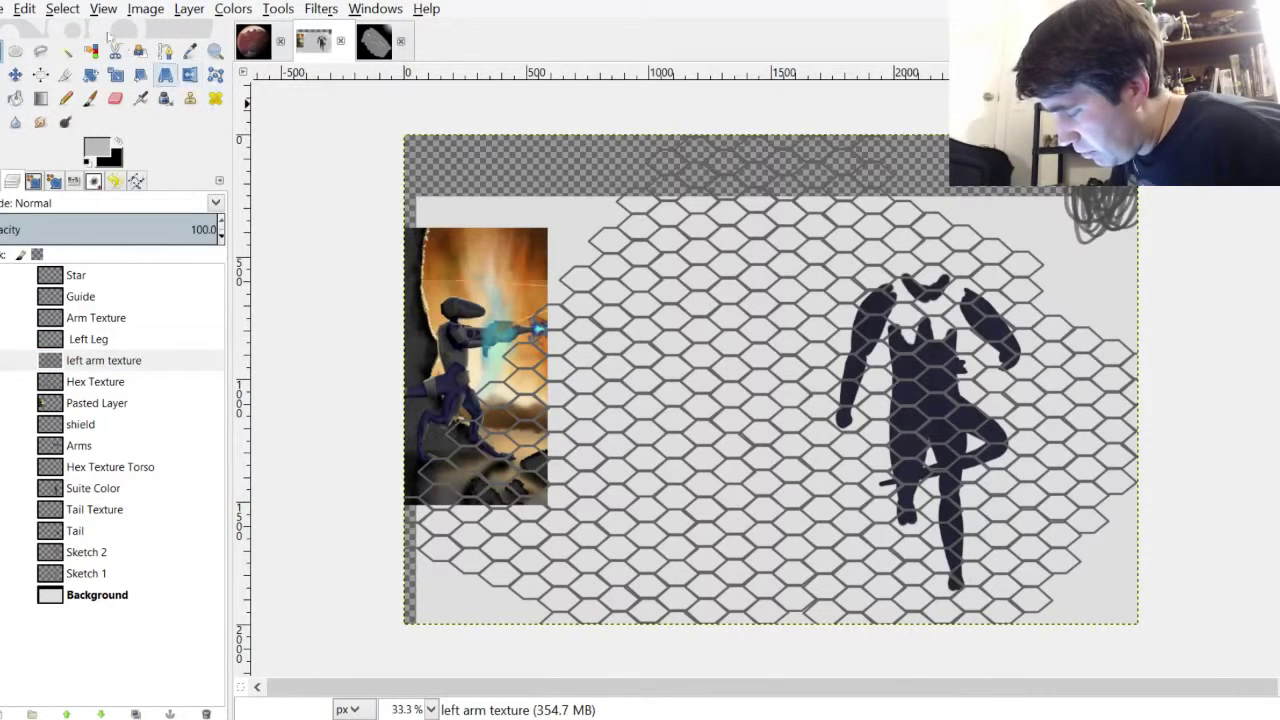
pyautogui.click(115, 74)
pyautogui.click(840, 231)
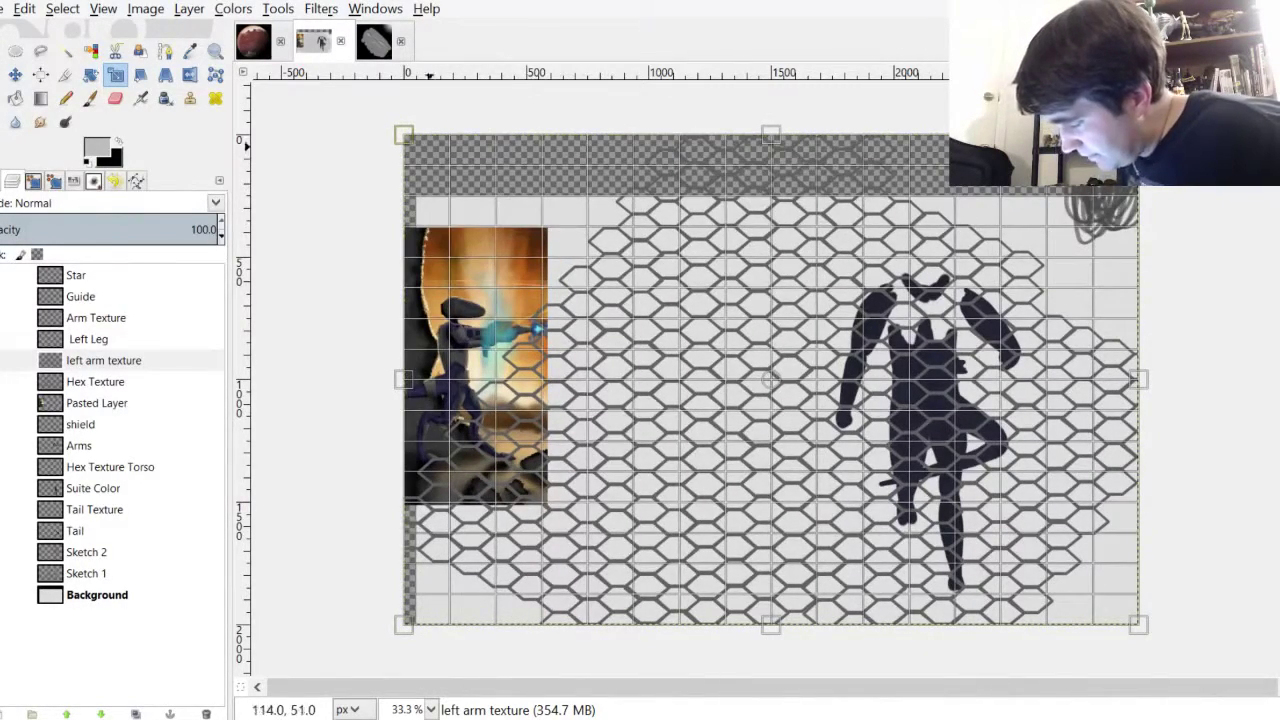
pyautogui.moveTo(418, 146); pyautogui.dragTo(651, 204)
pyautogui.scroll(5, 714, 249)
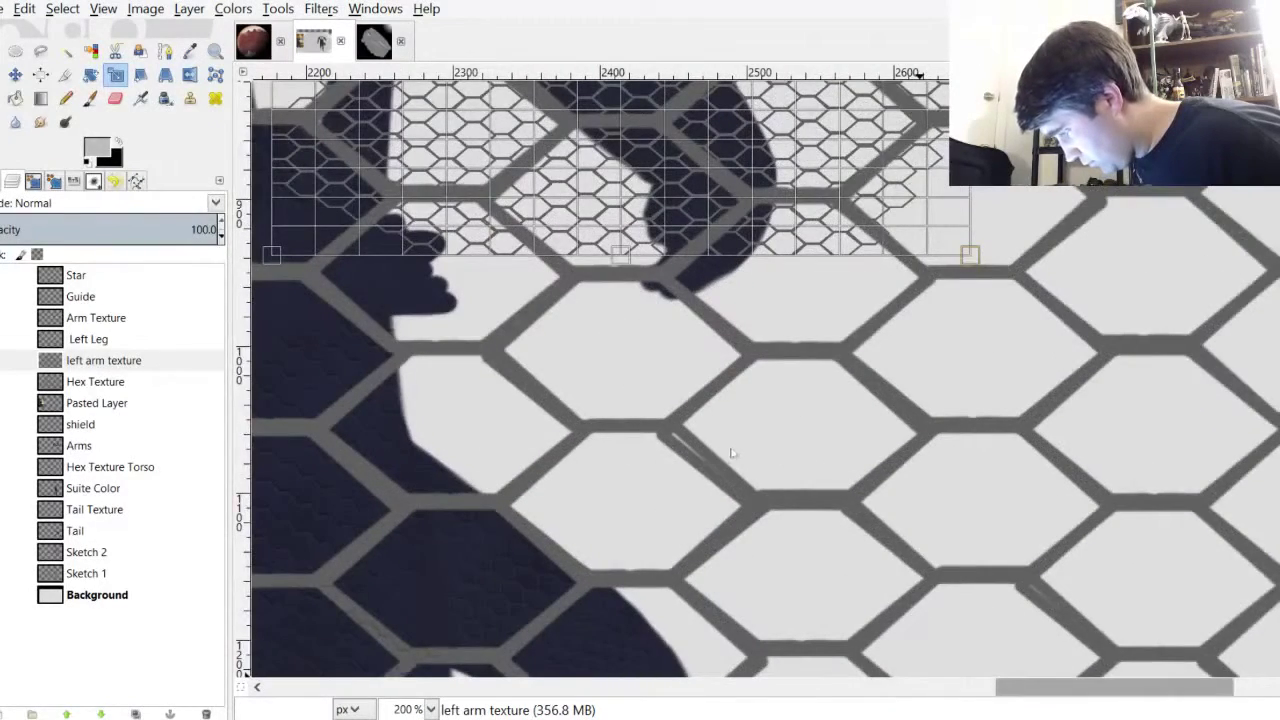
pyautogui.moveTo(1114, 687); pyautogui.dragTo(1075, 687)
pyautogui.moveTo(1278, 400); pyautogui.dragTo(1278, 362)
pyautogui.scroll(2, 858, 235)
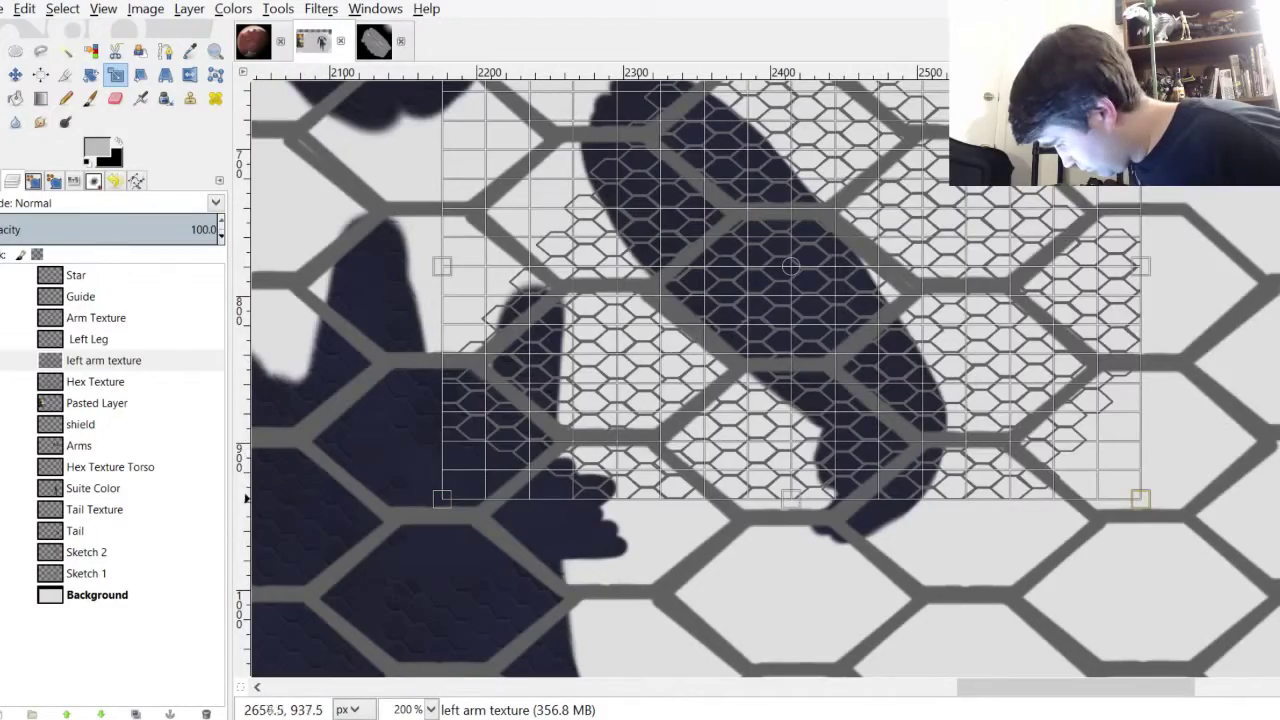
pyautogui.moveTo(1140, 498); pyautogui.dragTo(913, 463)
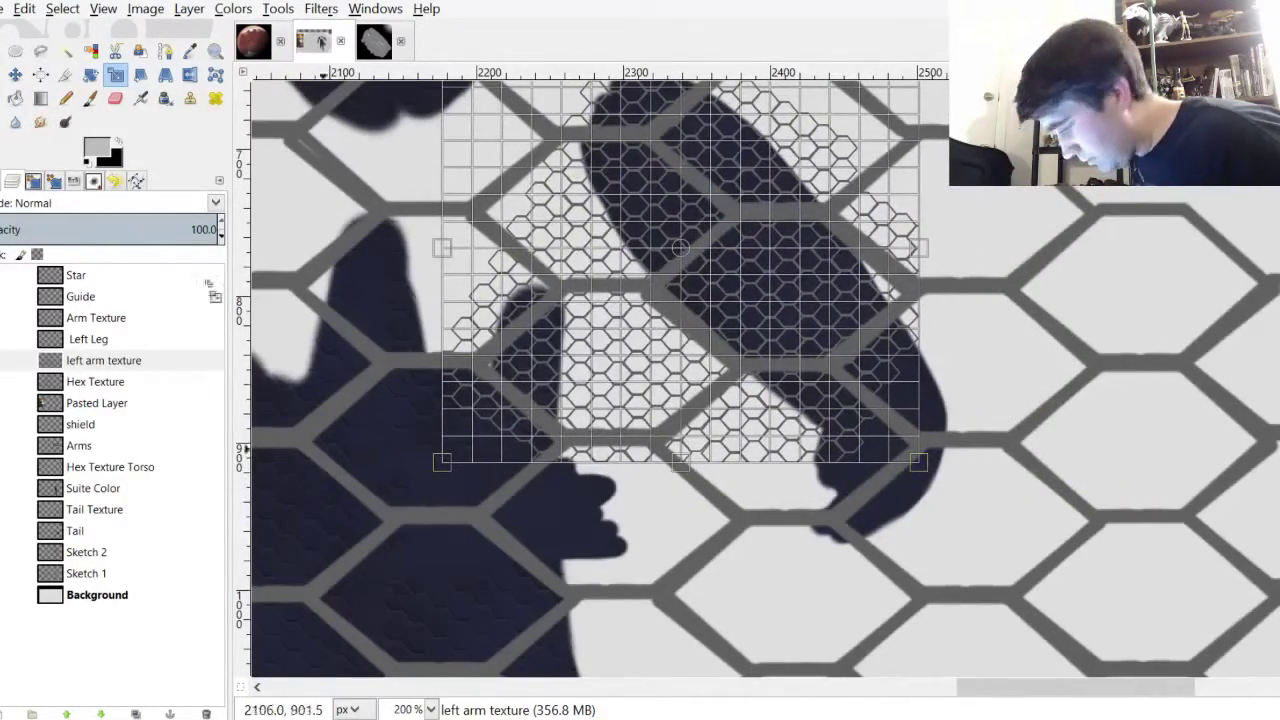
pyautogui.press('Return')
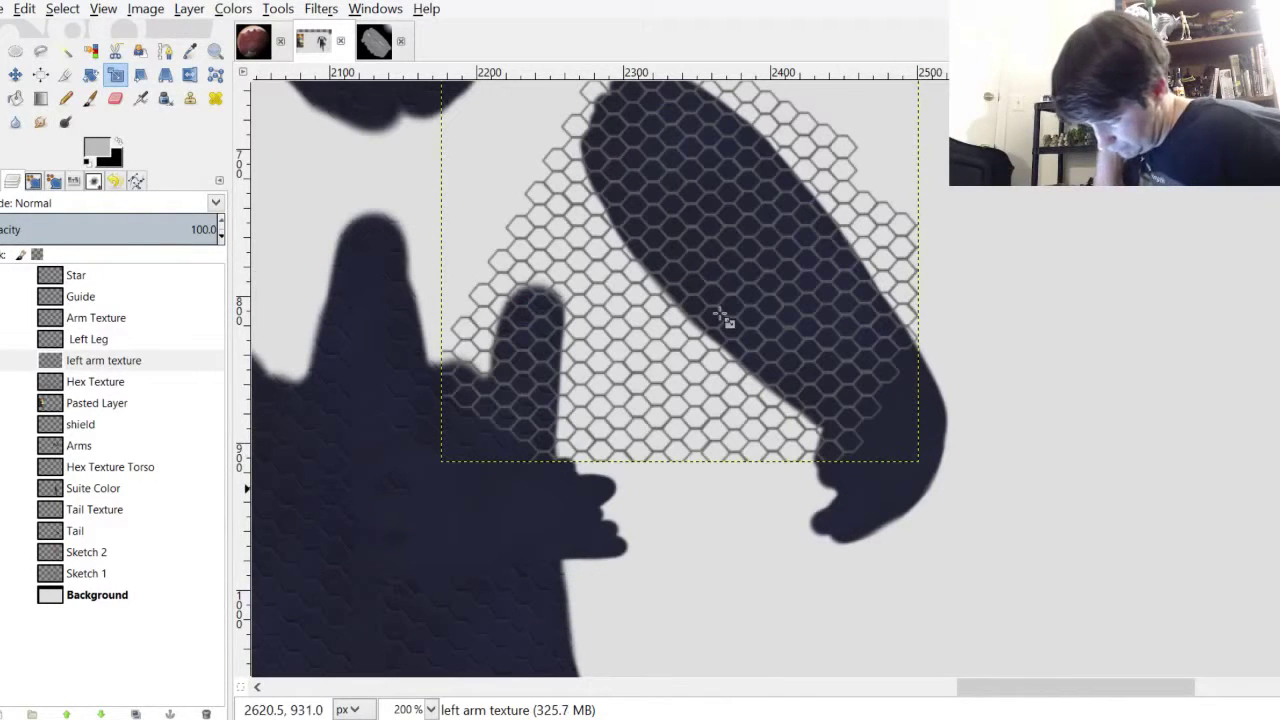
# Save the suit image with the scaled hex pattern placed over the arm
pyautogui.scroll(3, 850, 220)
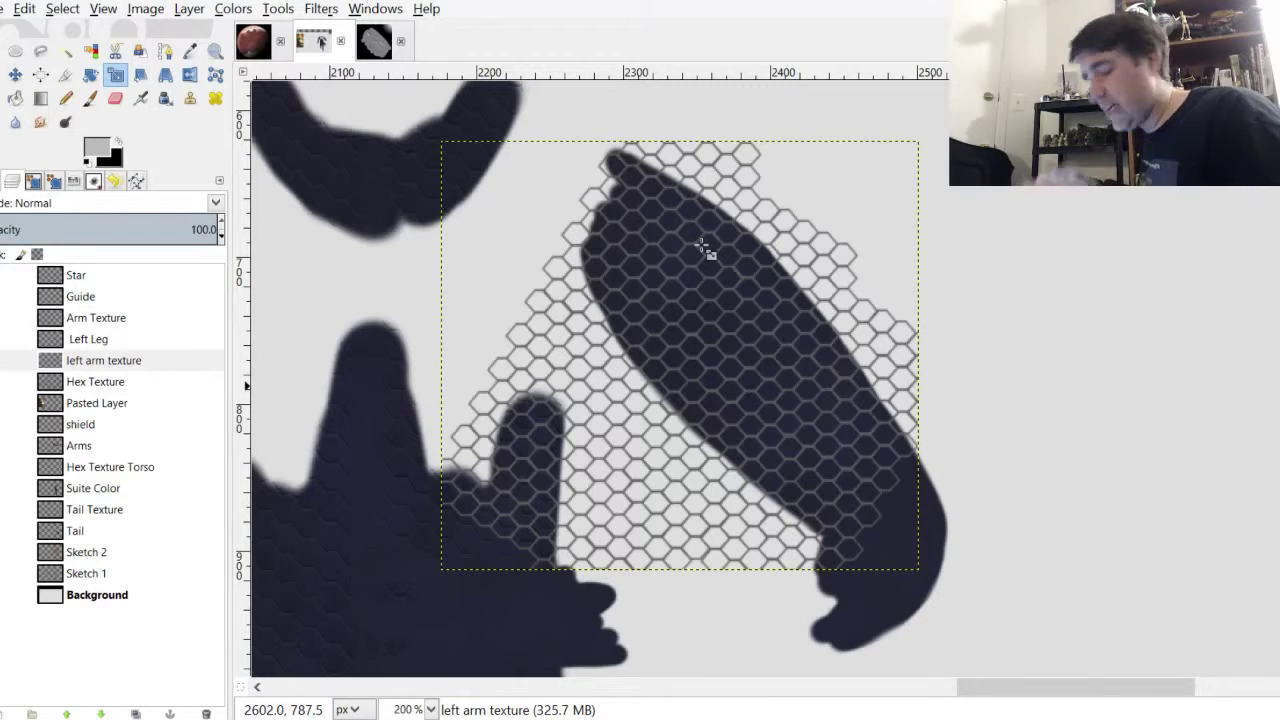
pyautogui.scroll(2, 857, 209)
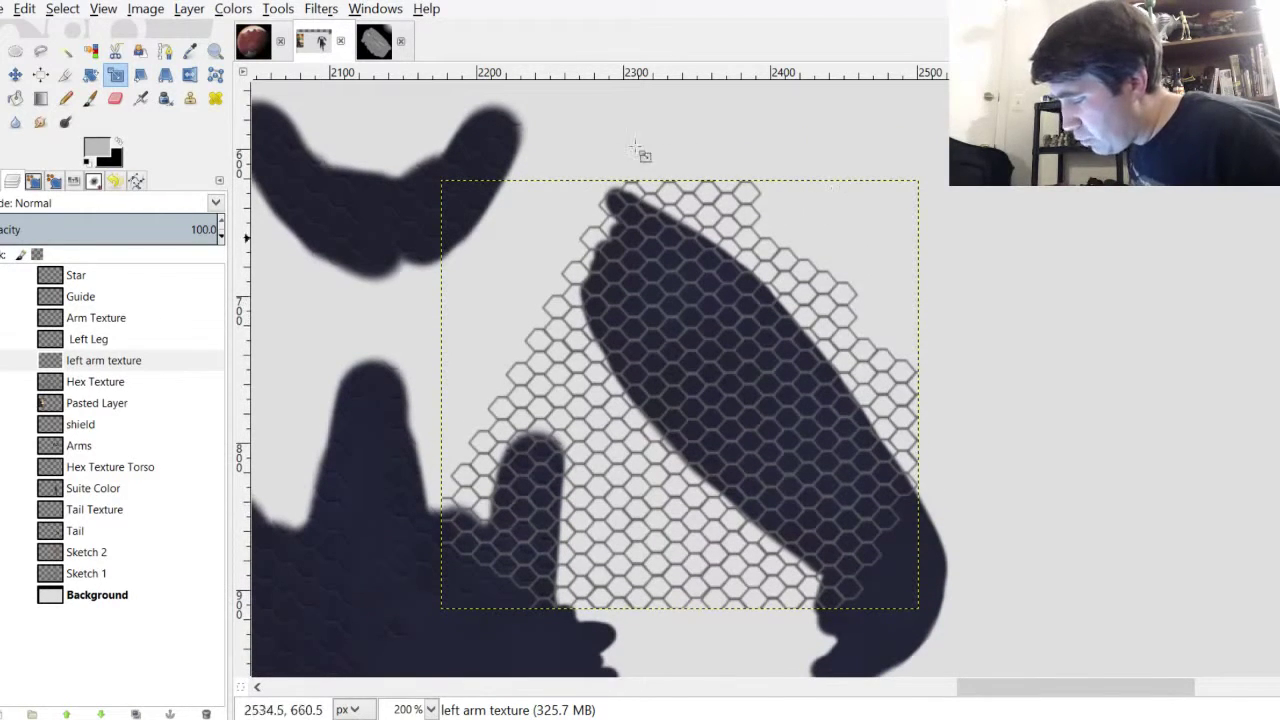
pyautogui.hotkey('ctrl', 's')
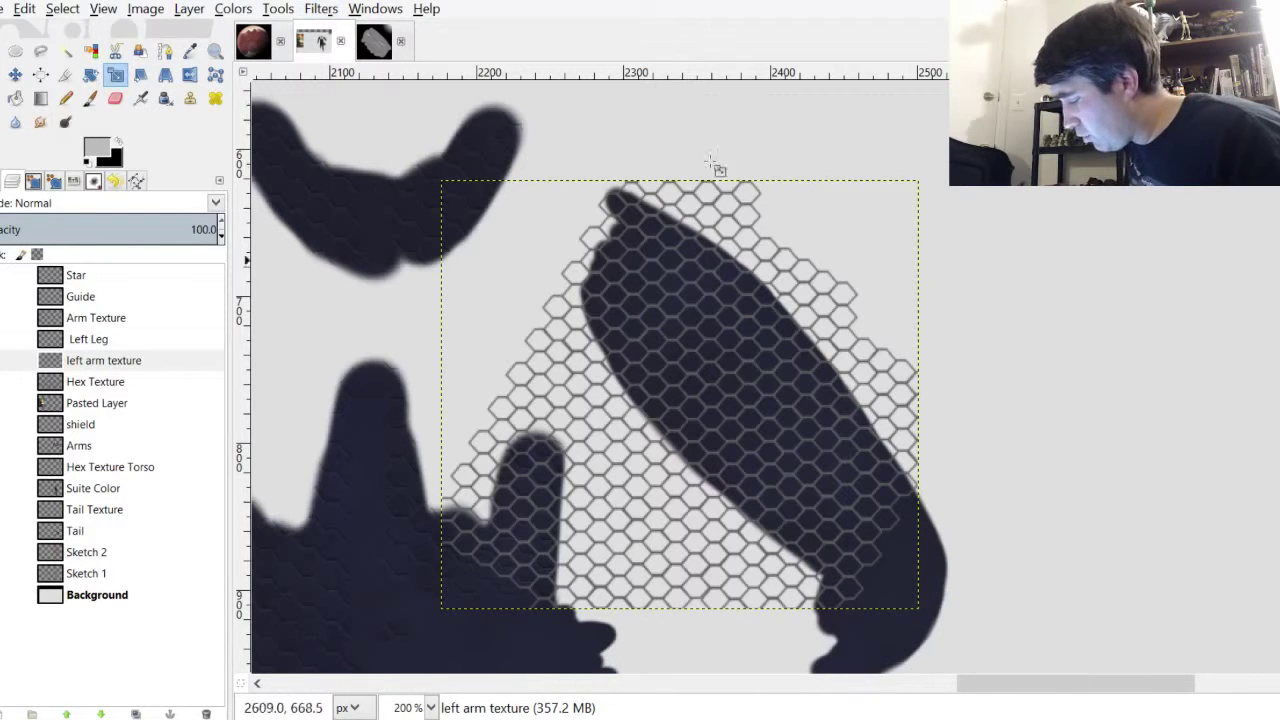
# Compare the arm's hex pattern with the texture on the torso, legs and opposite arm
pyautogui.scroll(-6, 863, 234)
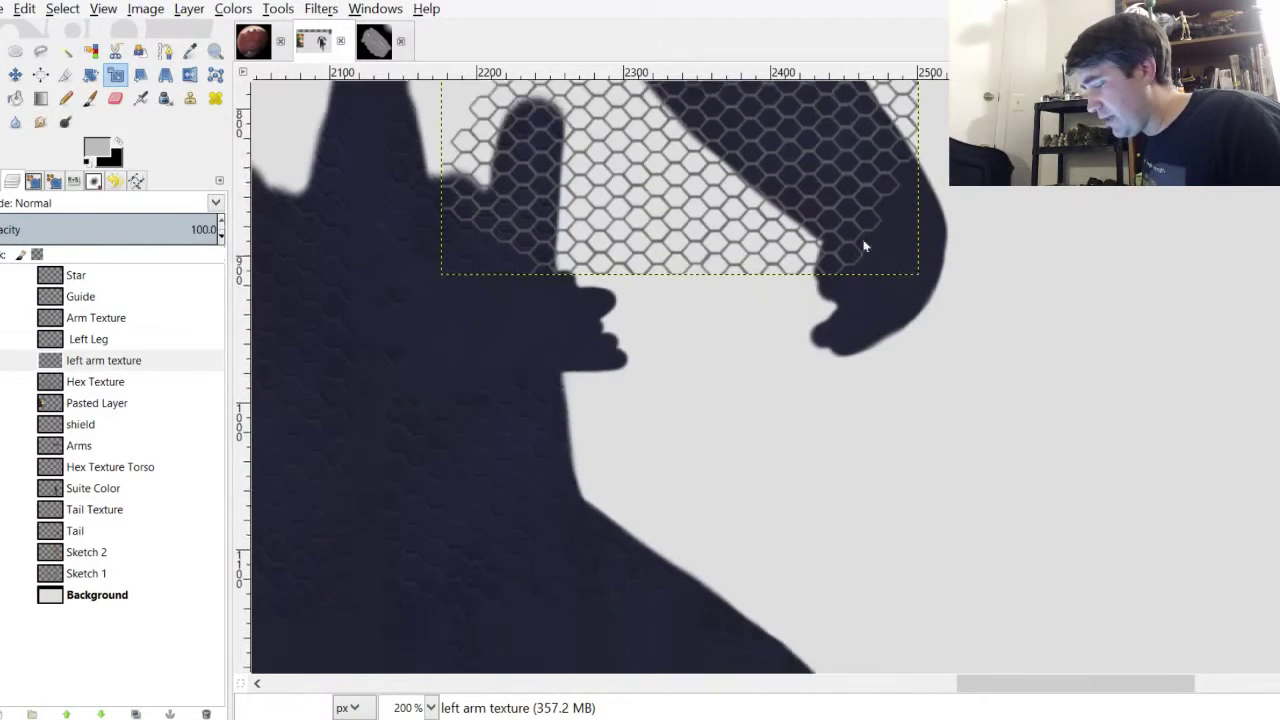
pyautogui.scroll(-5, 640, 457)
pyautogui.hscroll(-8, 851, 249)
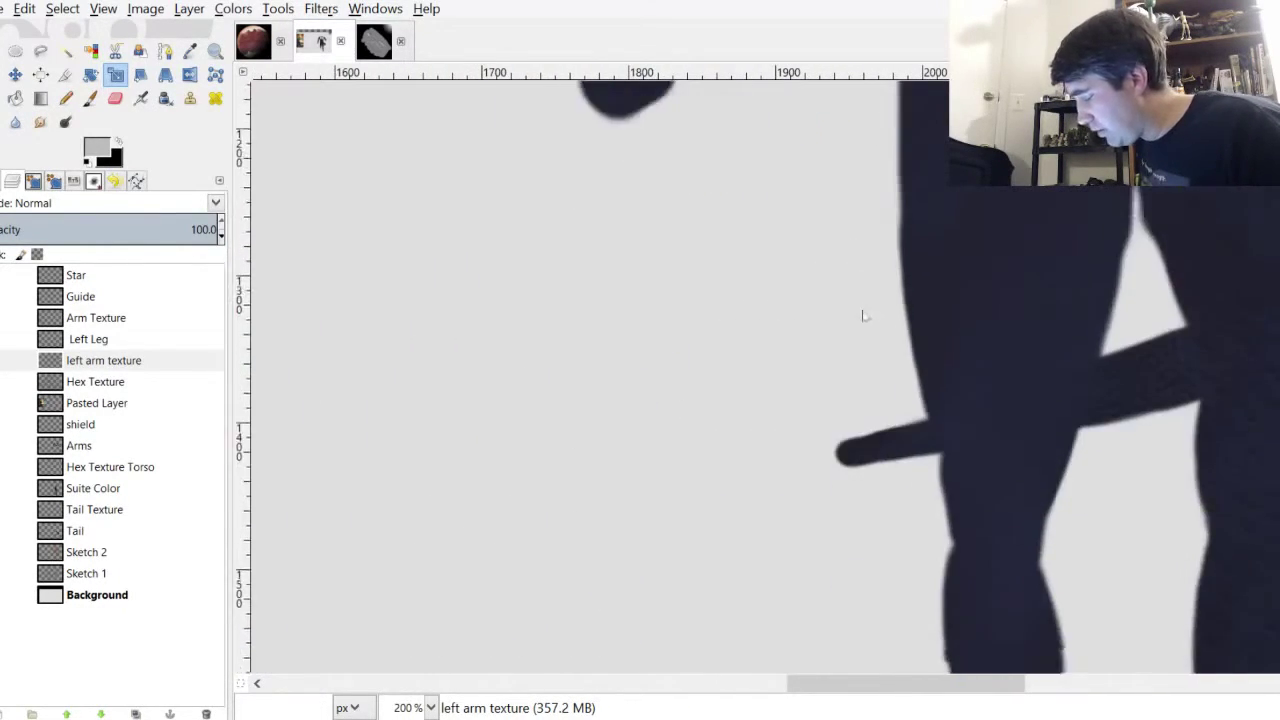
pyautogui.scroll(5, 869, 335)
pyautogui.hscroll(8, 634, 449)
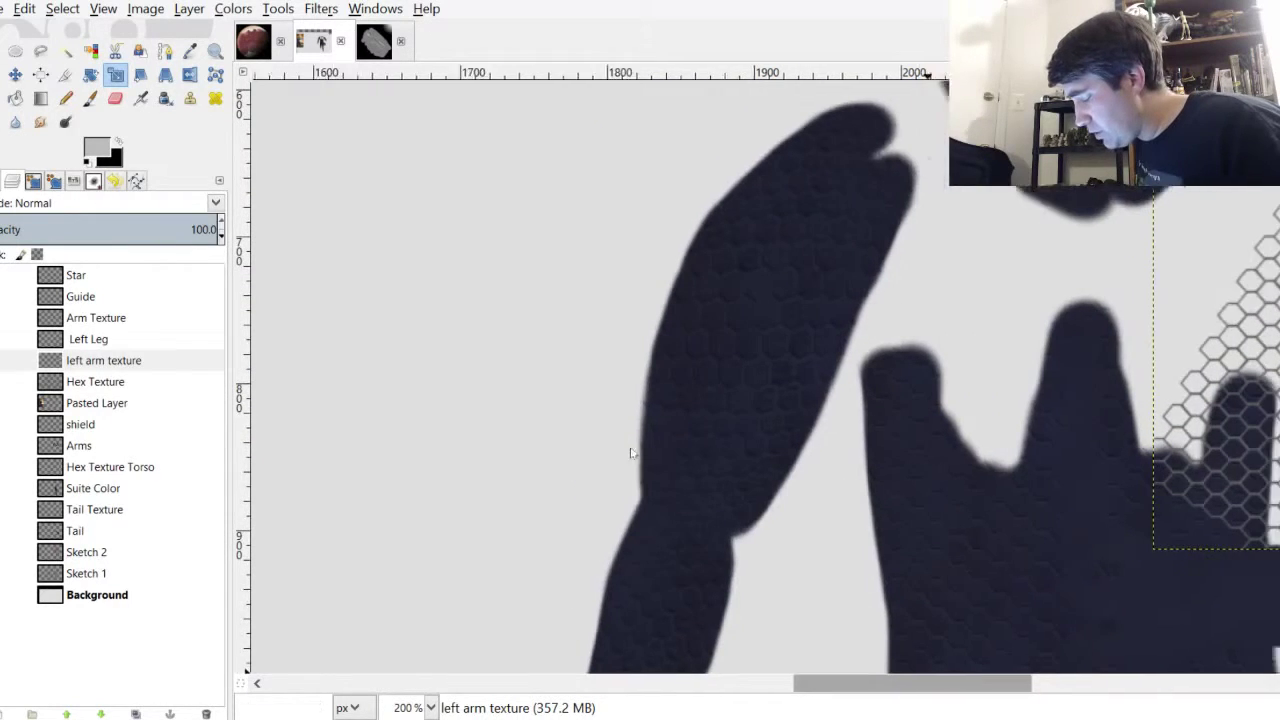
pyautogui.hscroll(2, 734, 469)
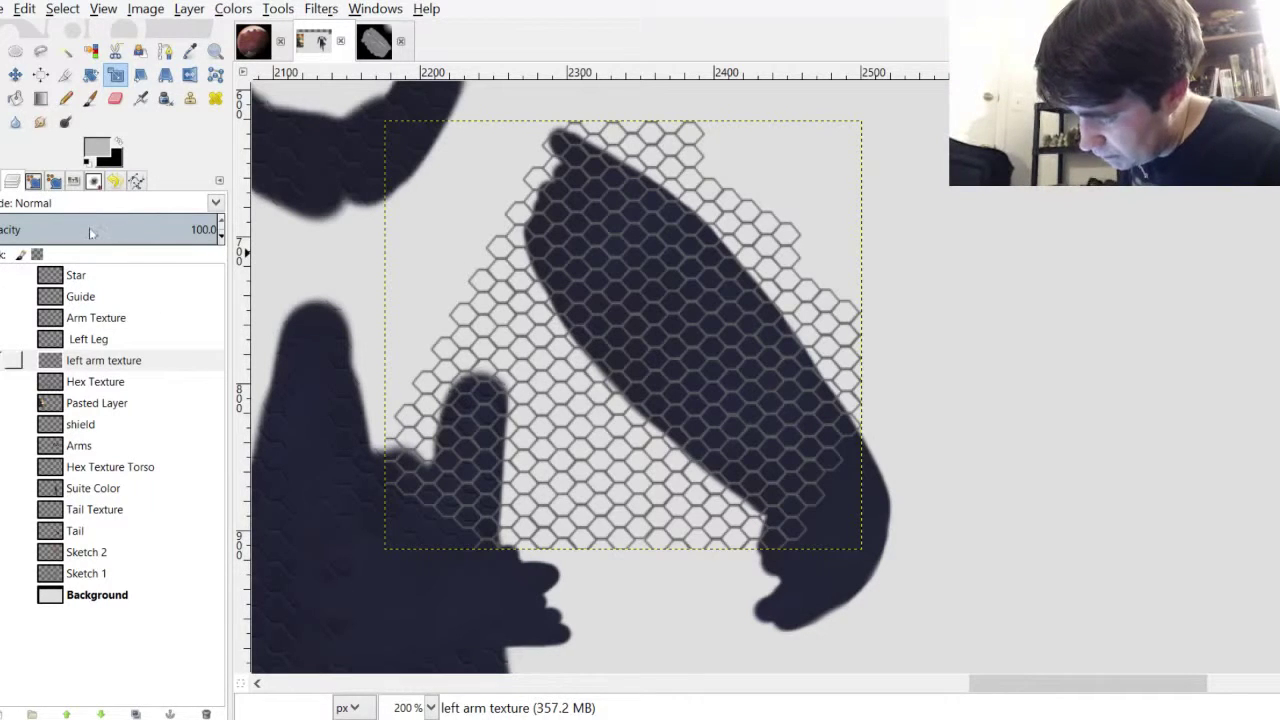
# Duplicate the left arm texture layer and set the foreground colour to bright blue
pyautogui.click(104, 360)
pyautogui.hotkey('ctrl', 'shift', 'd')
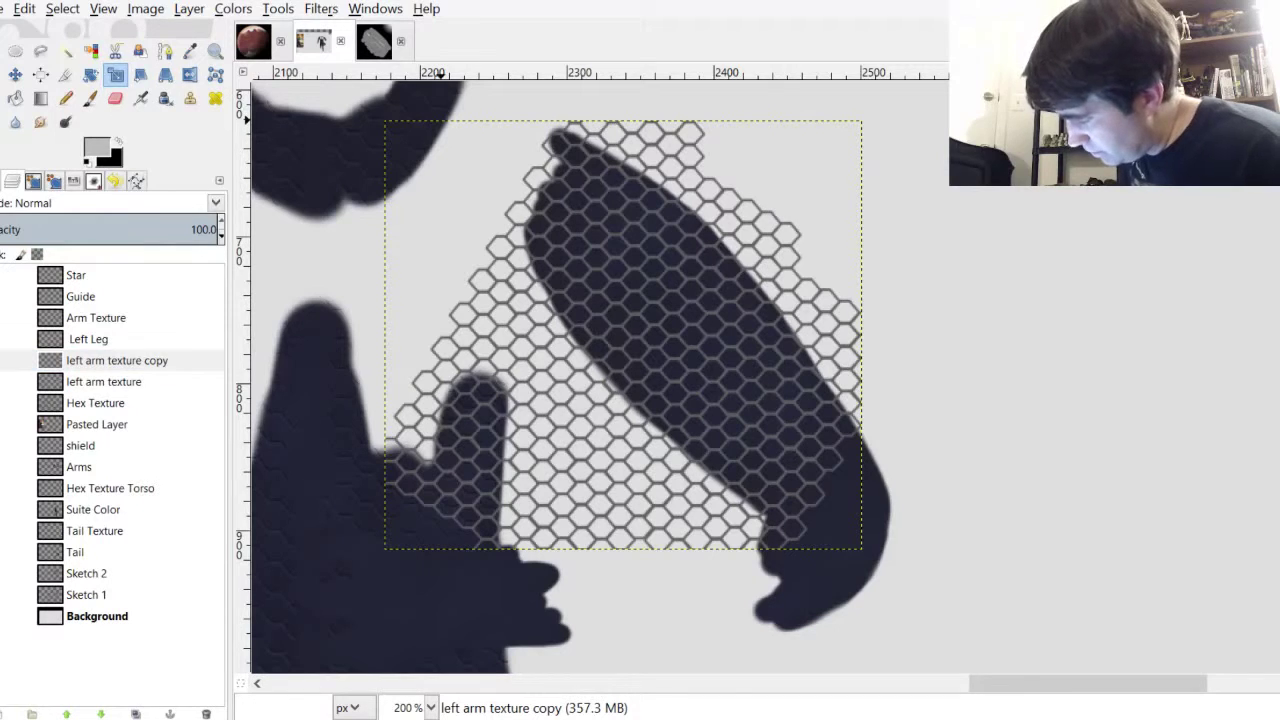
pyautogui.click(440, 120)
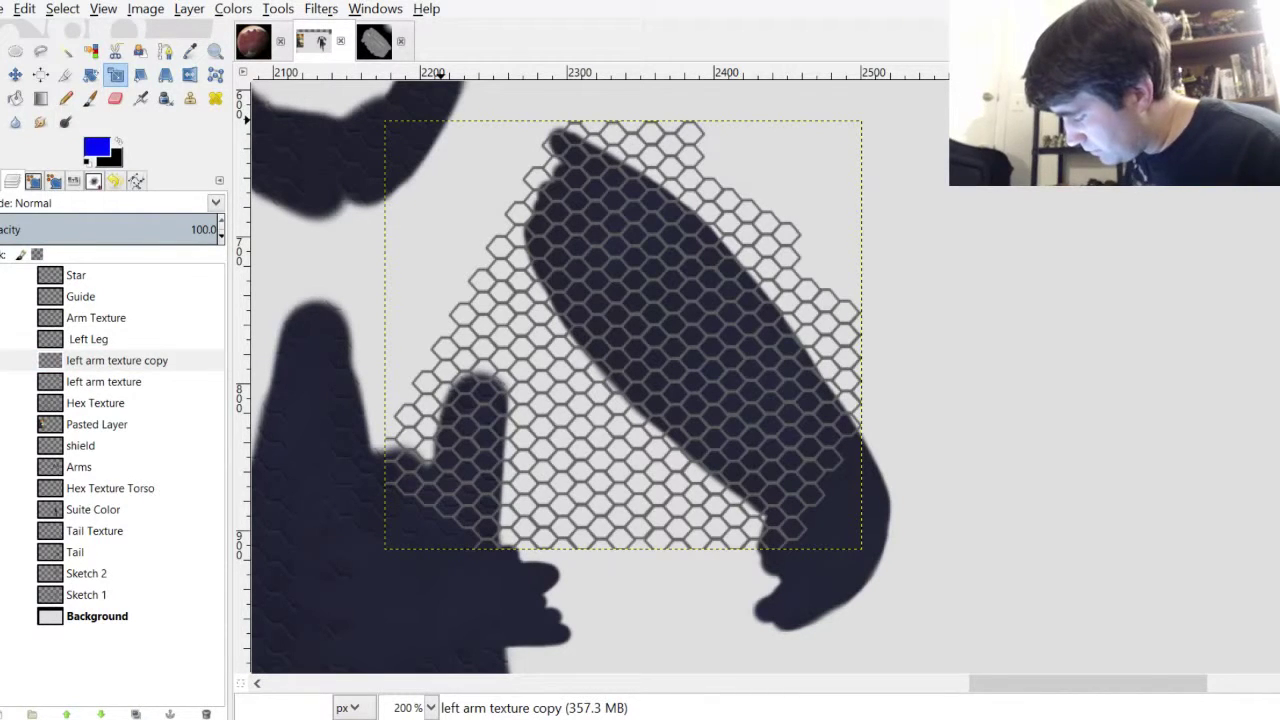
pyautogui.click(426, 166)
# Bucket-fill a whole rectangular selection of about 300 by 254 px over the hex pattern with blue, and clear the selection
pyautogui.press('r')
pyautogui.moveTo(405, 151); pyautogui.dragTo(845, 524)
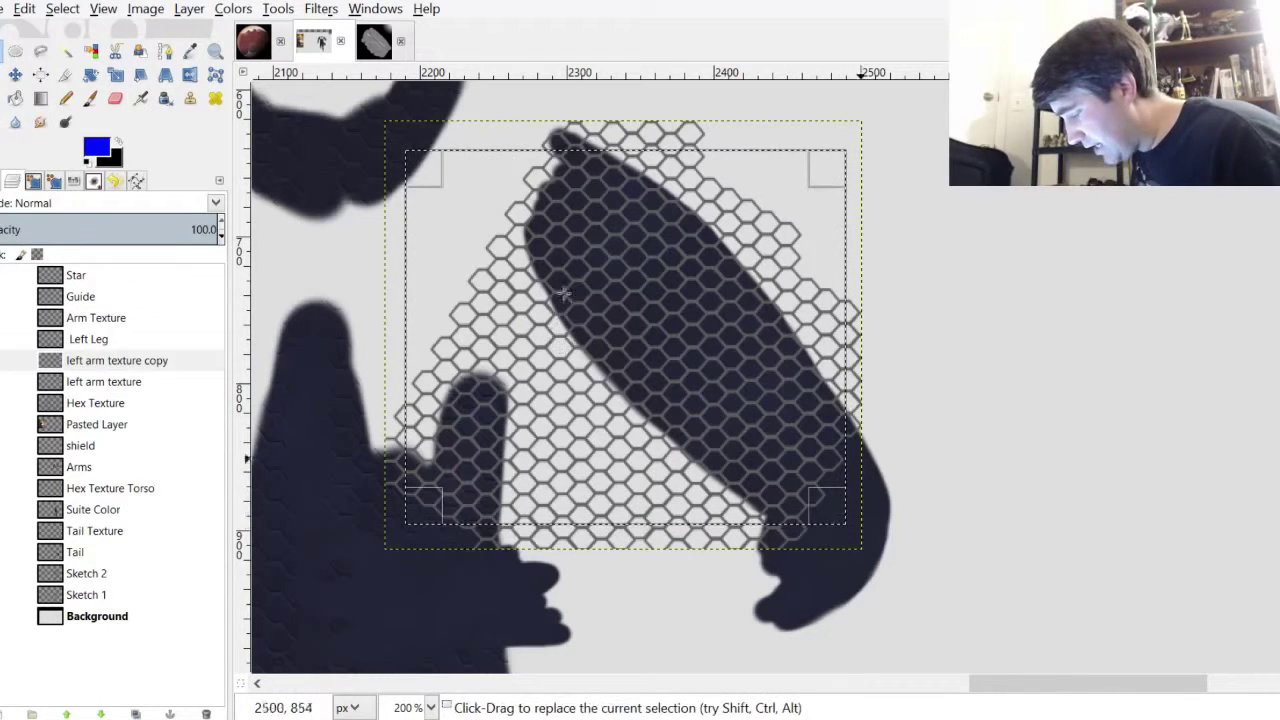
pyautogui.click(15, 97)
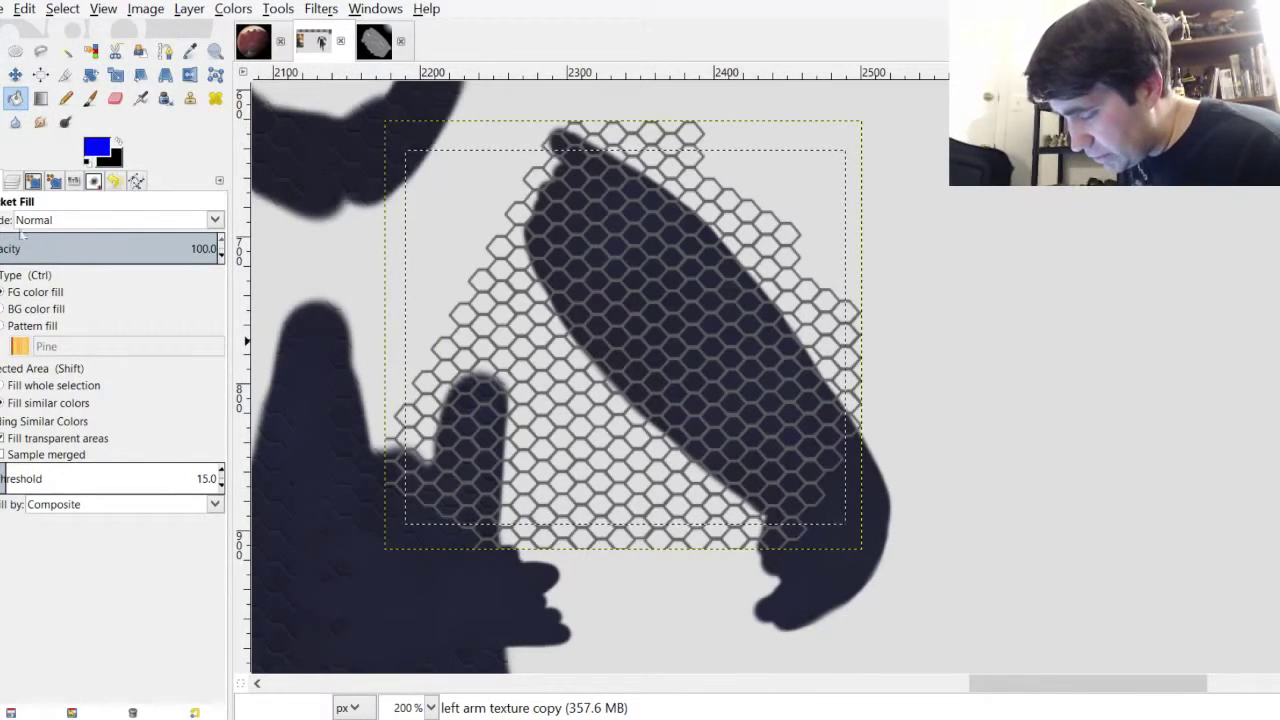
pyautogui.click(40, 385)
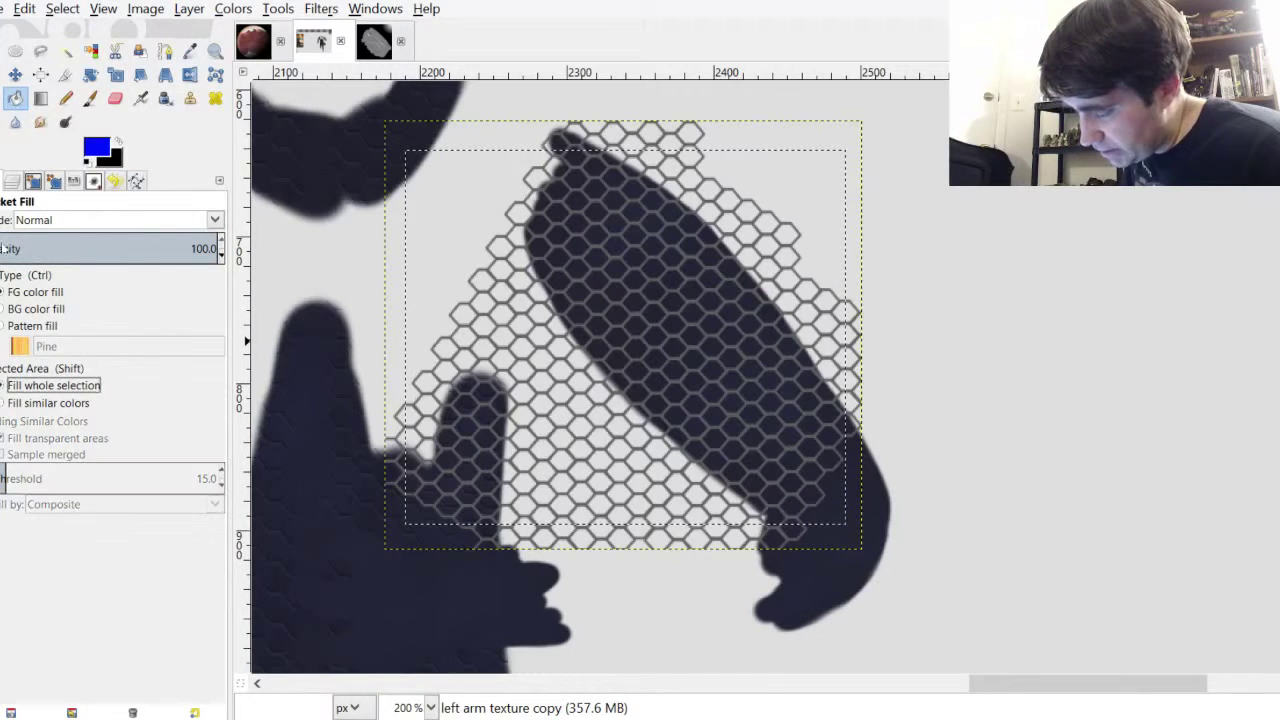
pyautogui.click(535, 158)
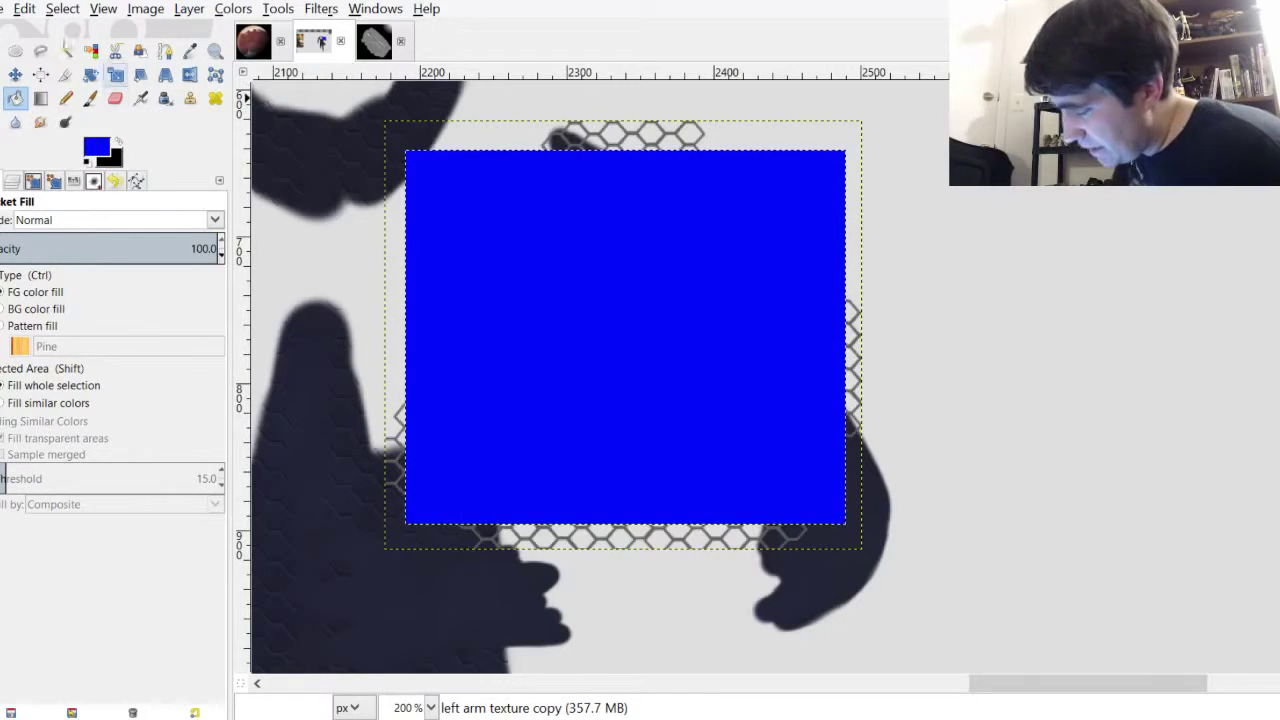
pyautogui.hotkey('ctrl', 'a')
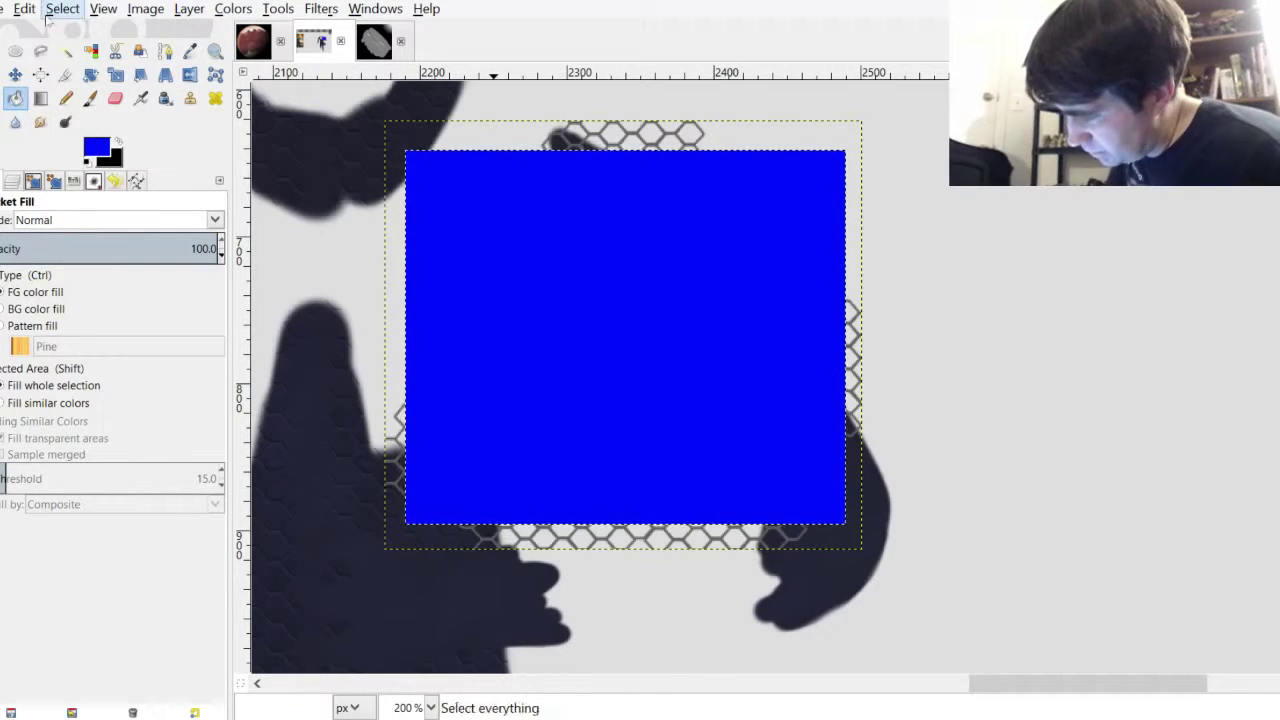
pyautogui.hotkey('shift', 'ctrl', 'a')
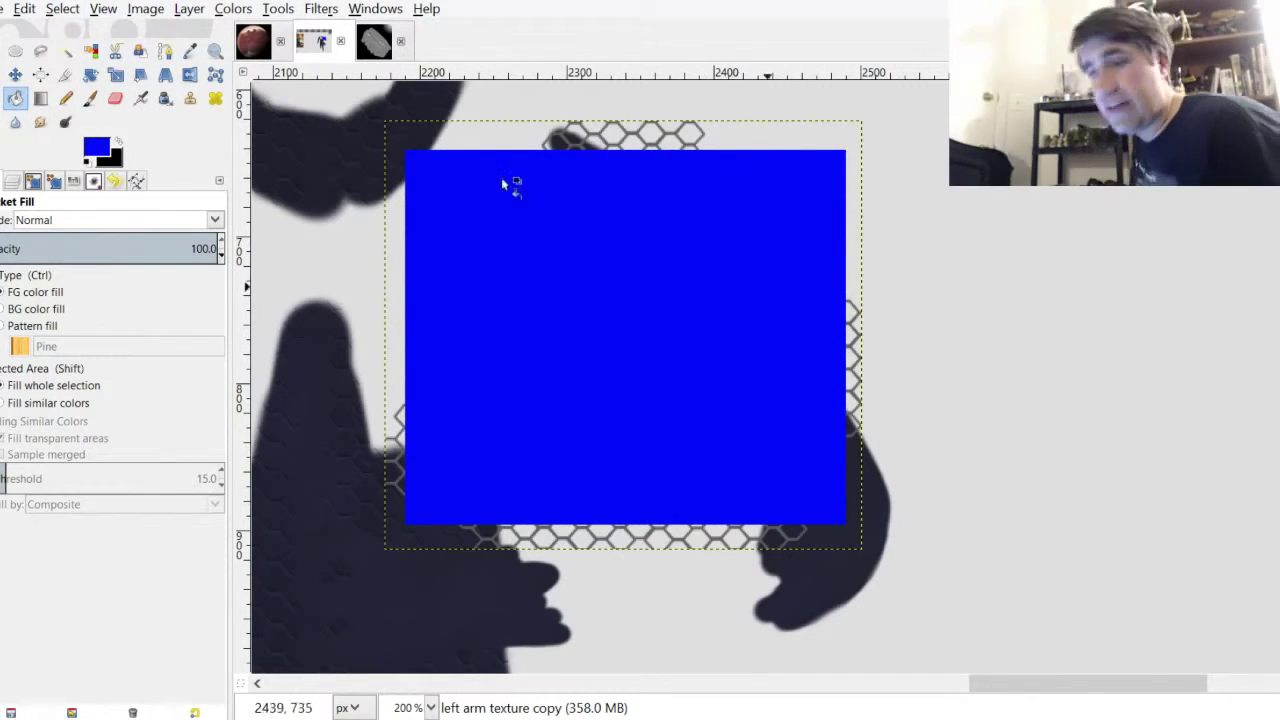
# Apply a spherical bulge distortion to the blue rectangle on the copied layer, and rerun the filter to round it more strongly
pyautogui.click(321, 9)
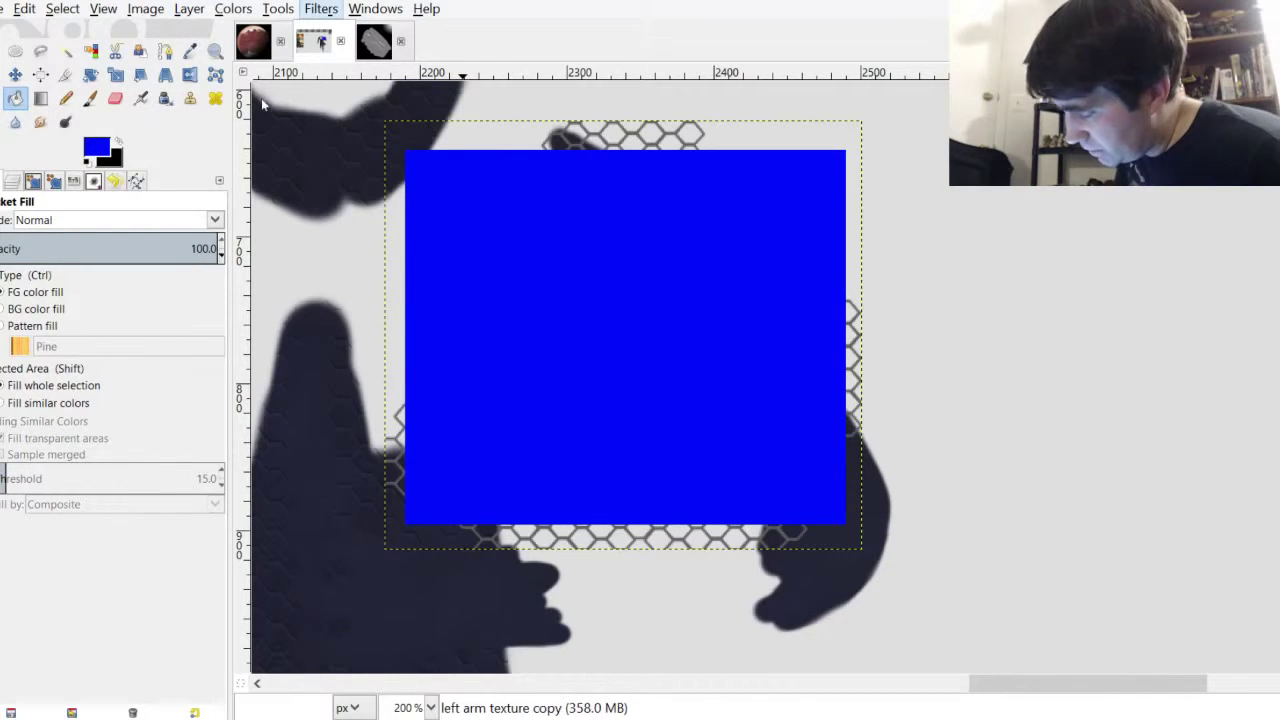
pyautogui.click(934, 325)
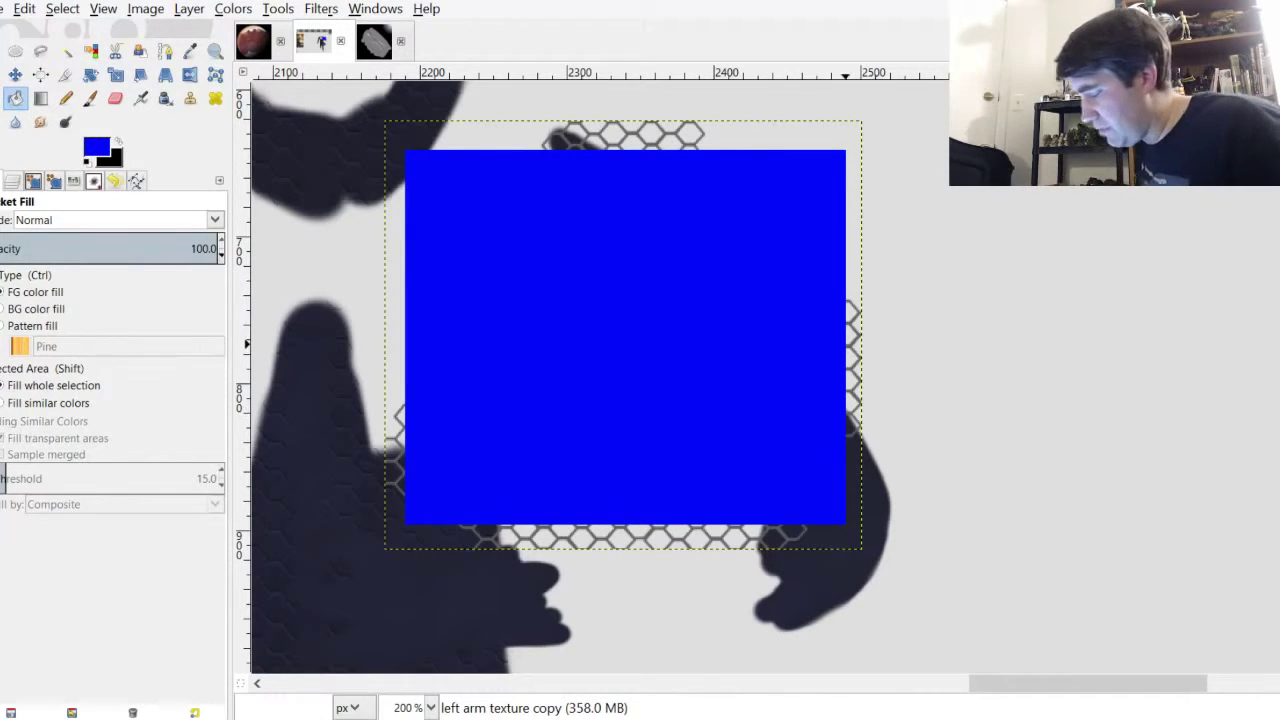
pyautogui.hotkey('ctrl', 'f')
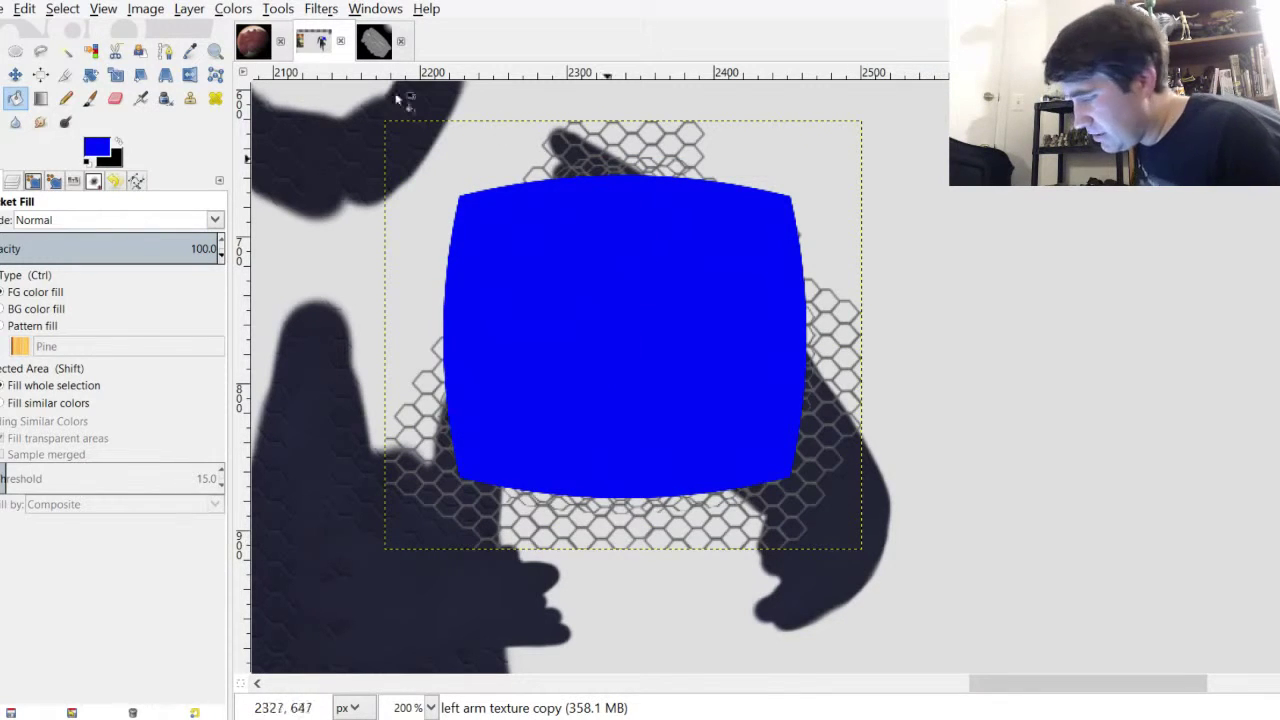
pyautogui.hotkey('ctrl', 'f')
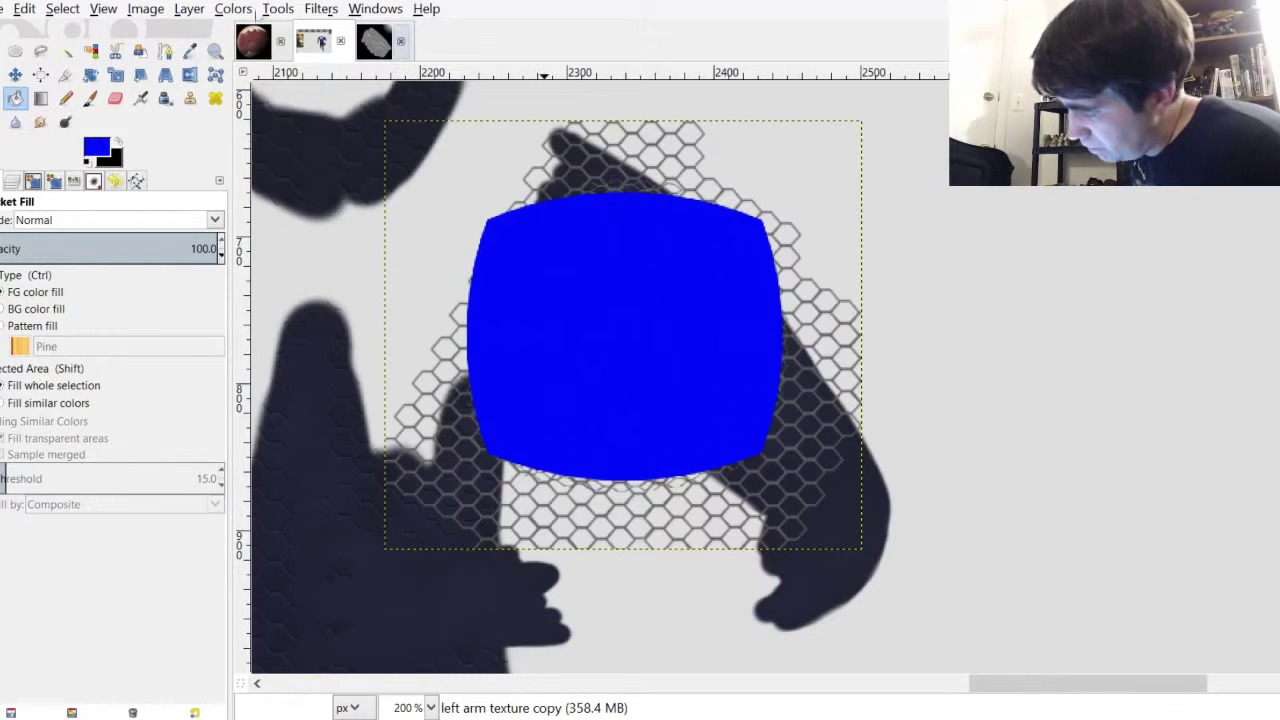
pyautogui.hotkey('ctrl', 'f')
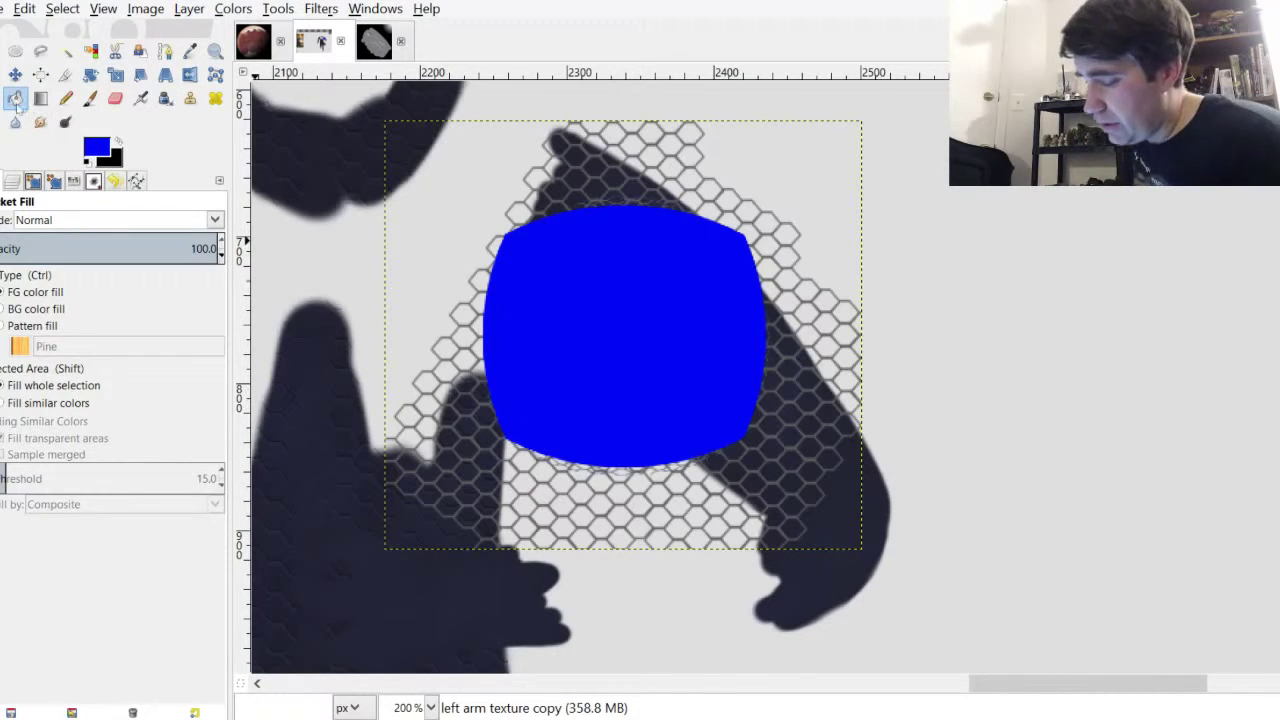
# Delete the left arm texture copy layer holding the blue shape
pyautogui.hotkey('ctrl', 'l')
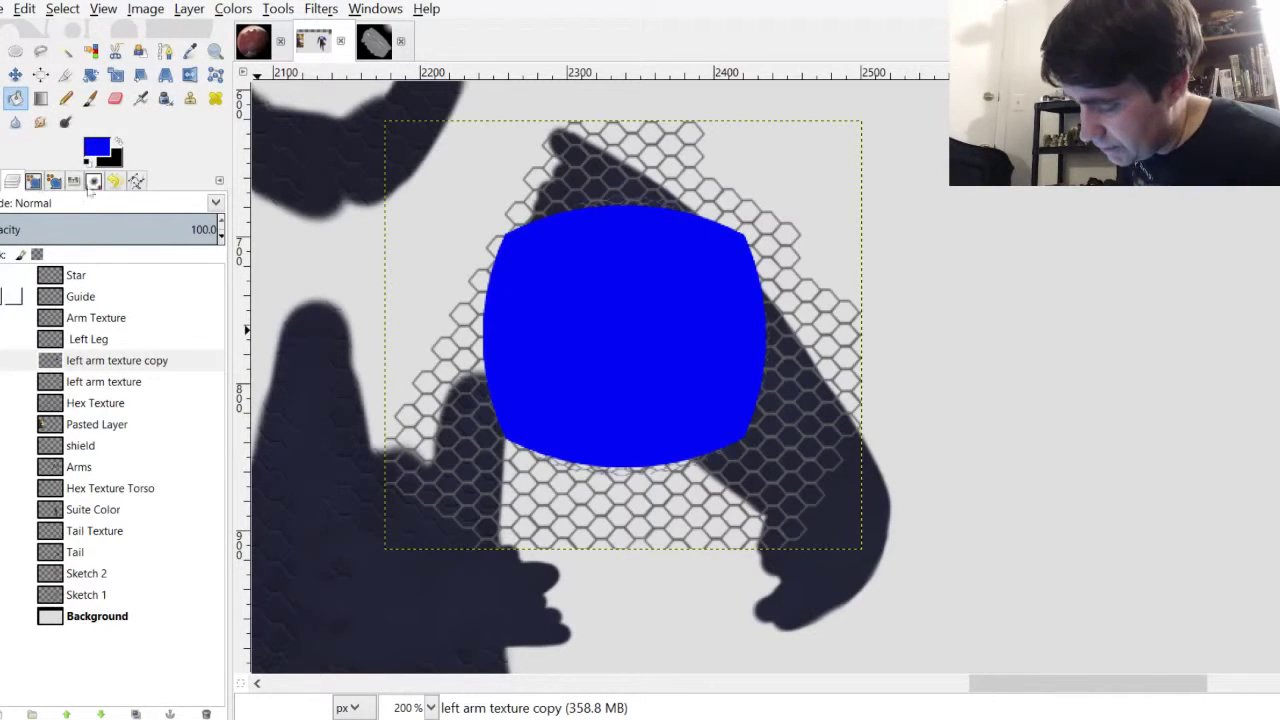
pyautogui.click(112, 360)
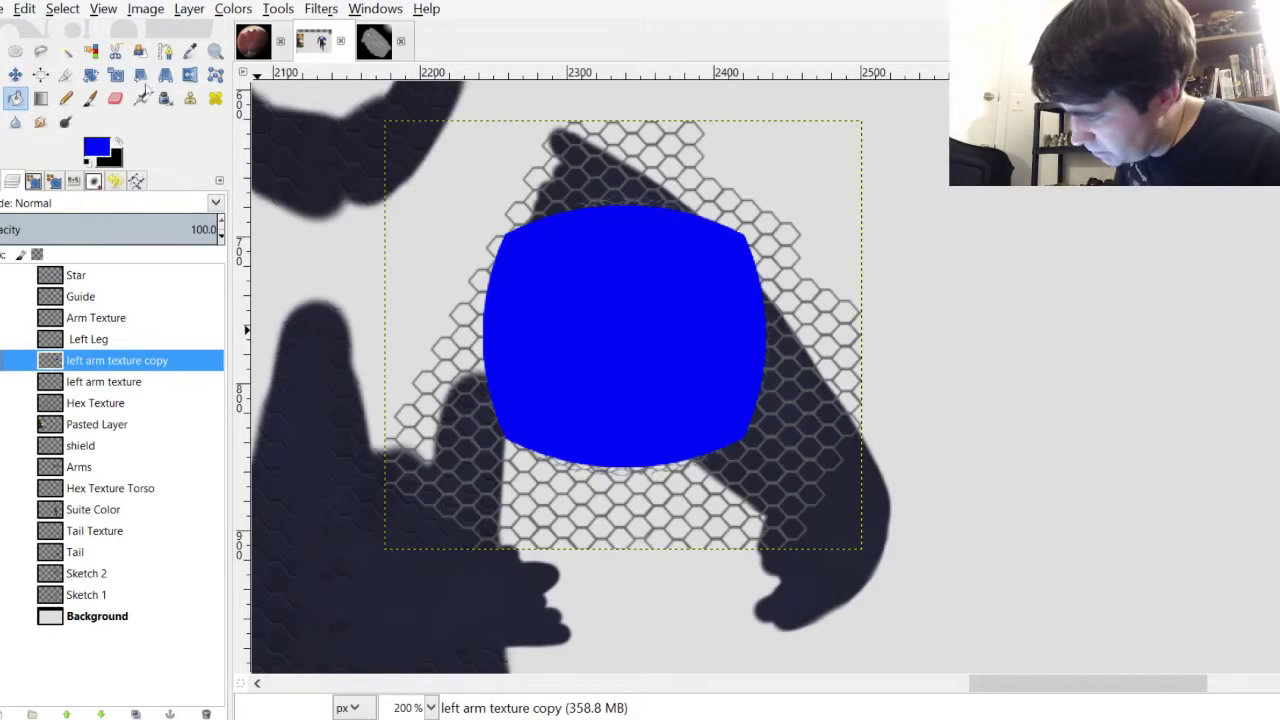
pyautogui.click(146, 89)
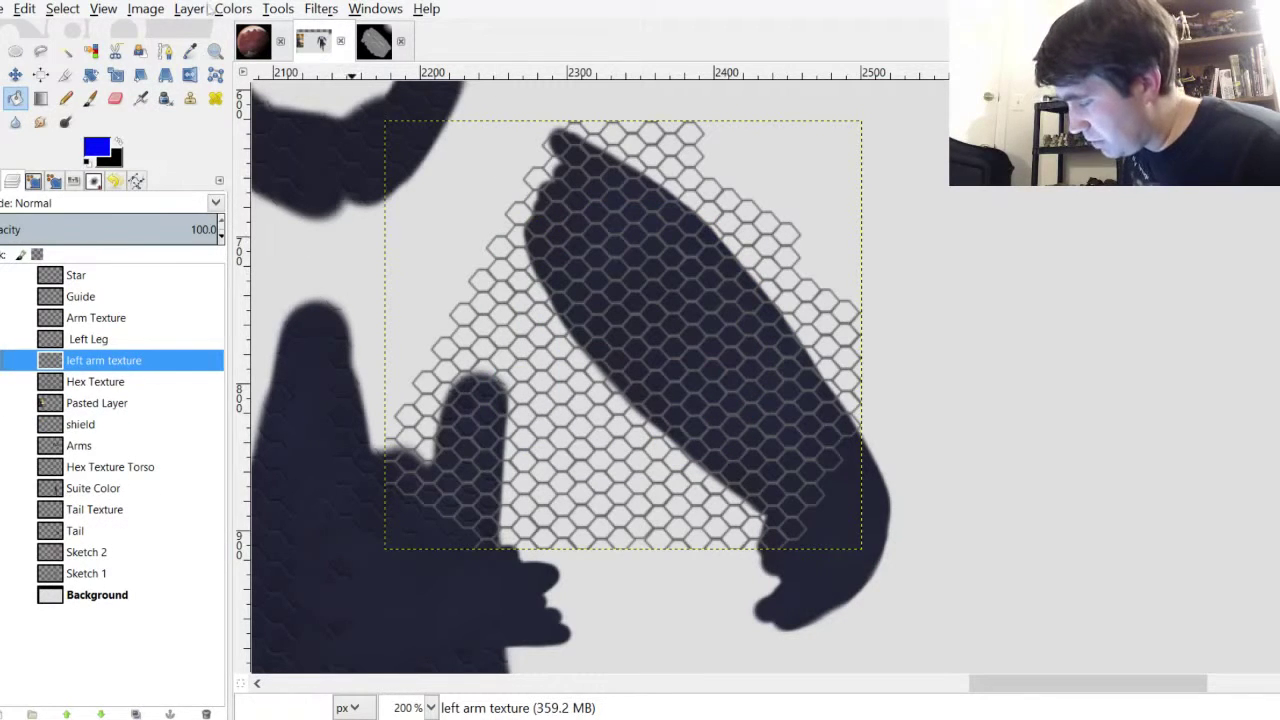
# Apply the same spherical distortion repeatedly to the left arm texture layer so the hex pattern curves into a ball
pyautogui.hotkey('ctrl', 'shift', 'f')
pyautogui.hotkey('ctrl', 'f')
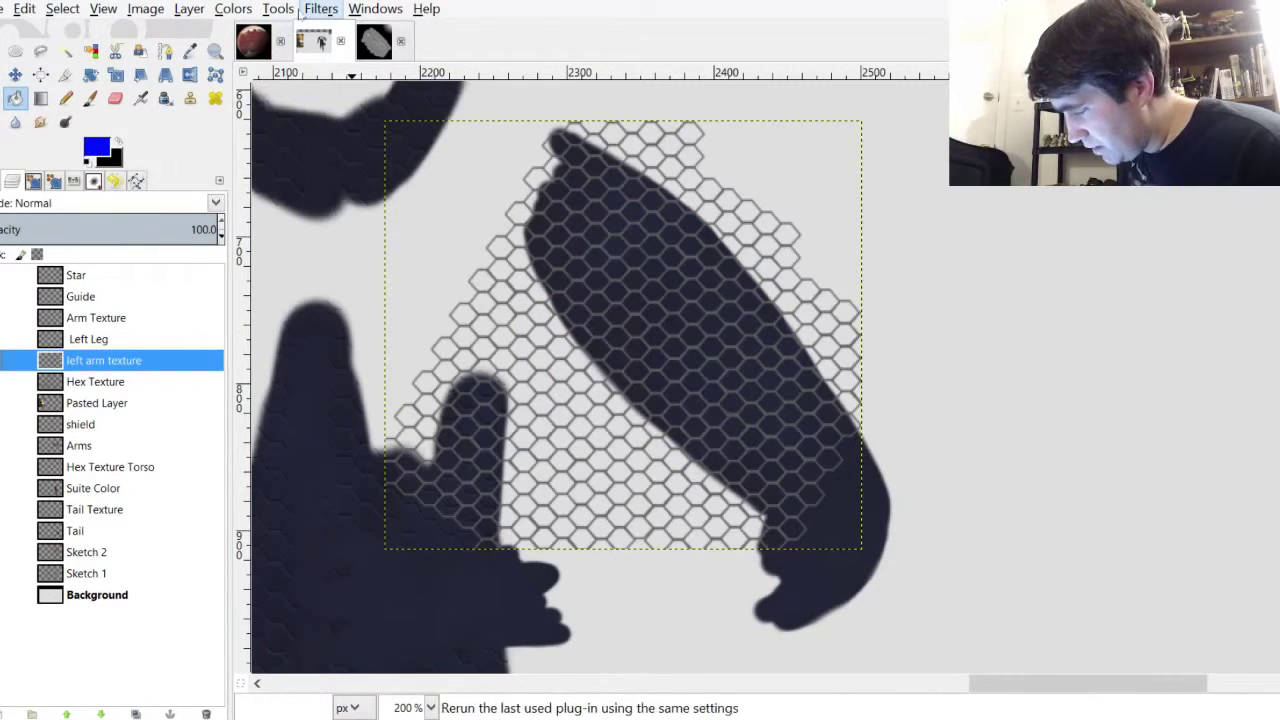
pyautogui.click(313, 14)
pyautogui.click(321, 9)
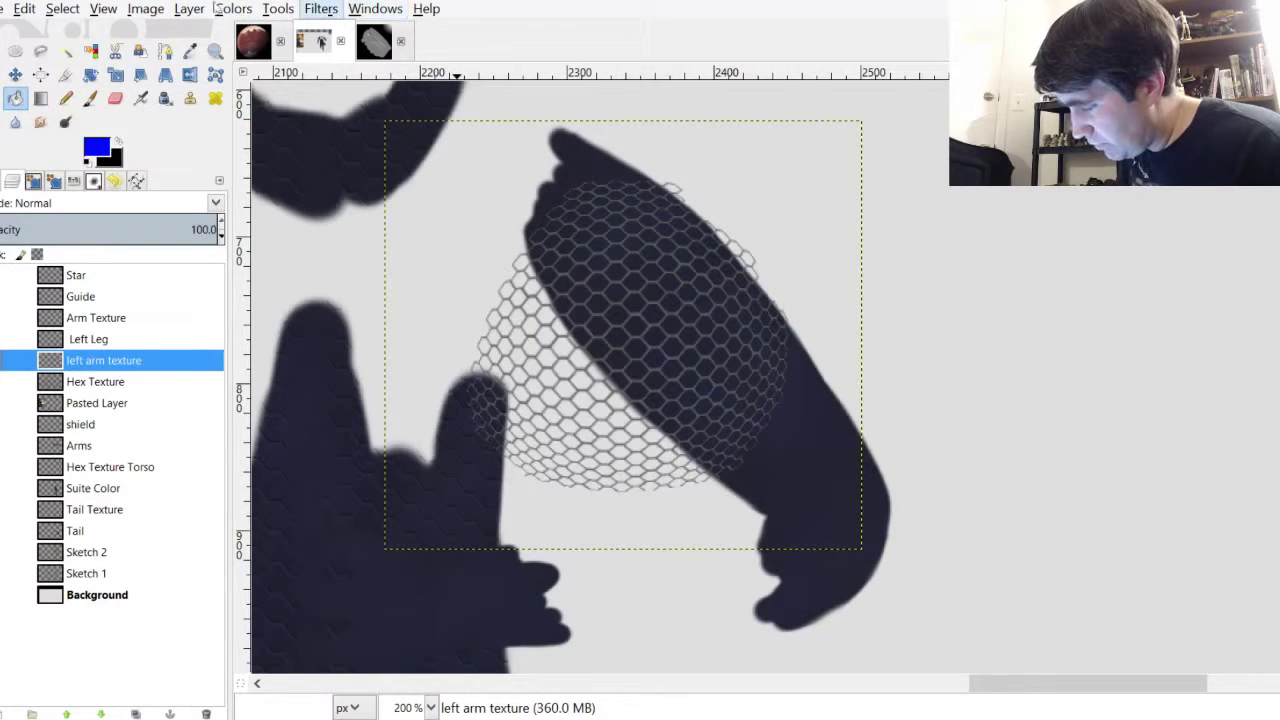
pyautogui.hotkey('ctrl', 'f')
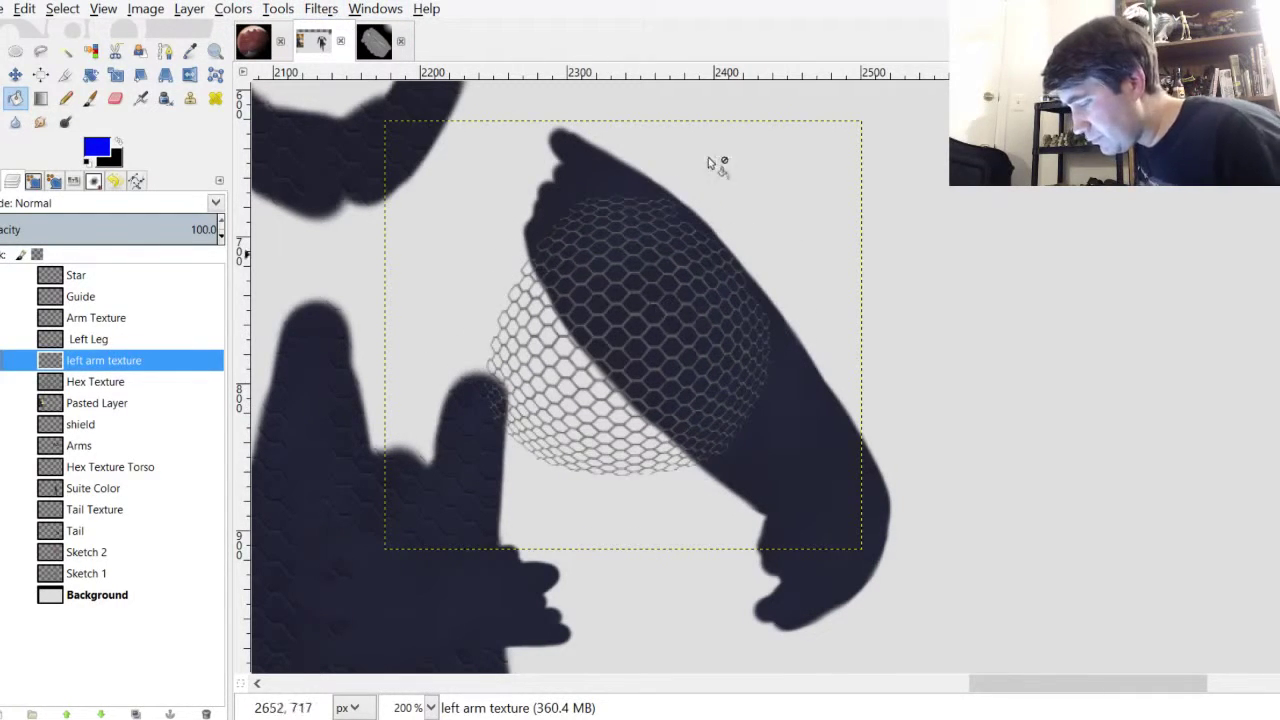
# Set the Move tool to move the active layer, and position the rounded hex pattern over the upper part of the arm
pyautogui.press('m')
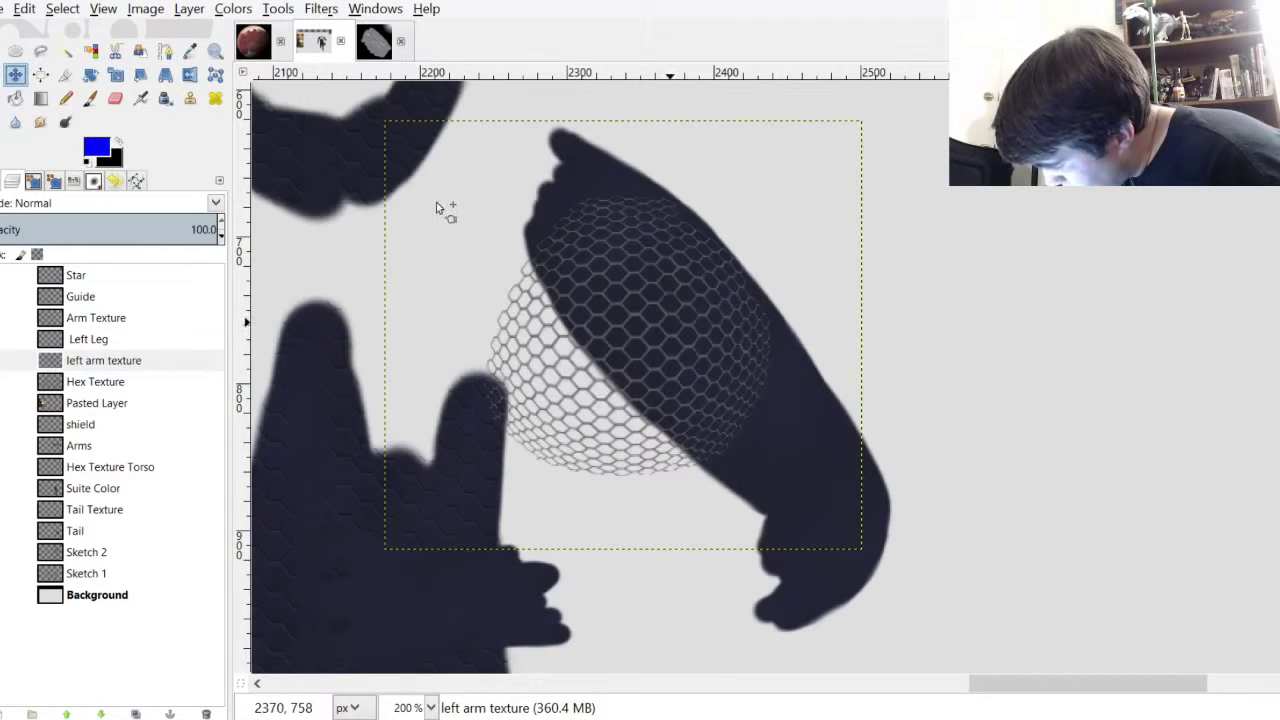
pyautogui.moveTo(436, 204); pyautogui.dragTo(478, 230)
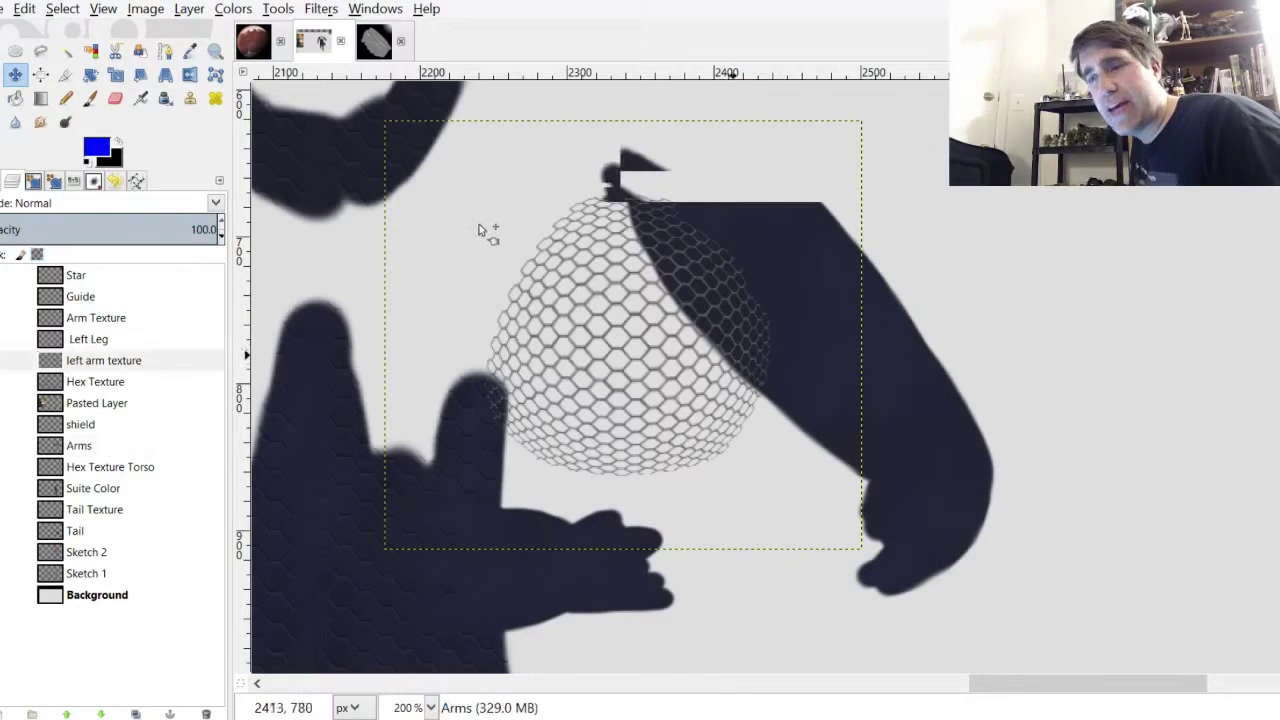
pyautogui.hotkey('ctrl', 'z')
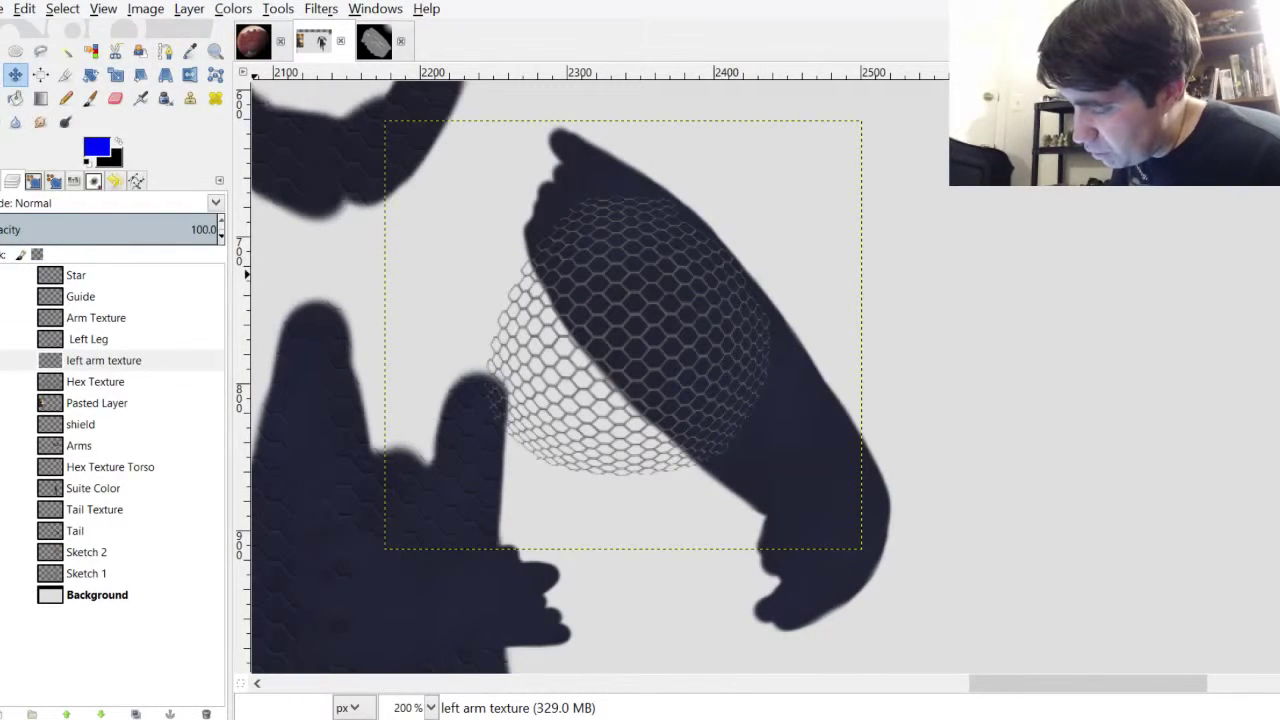
pyautogui.click(1, 181)
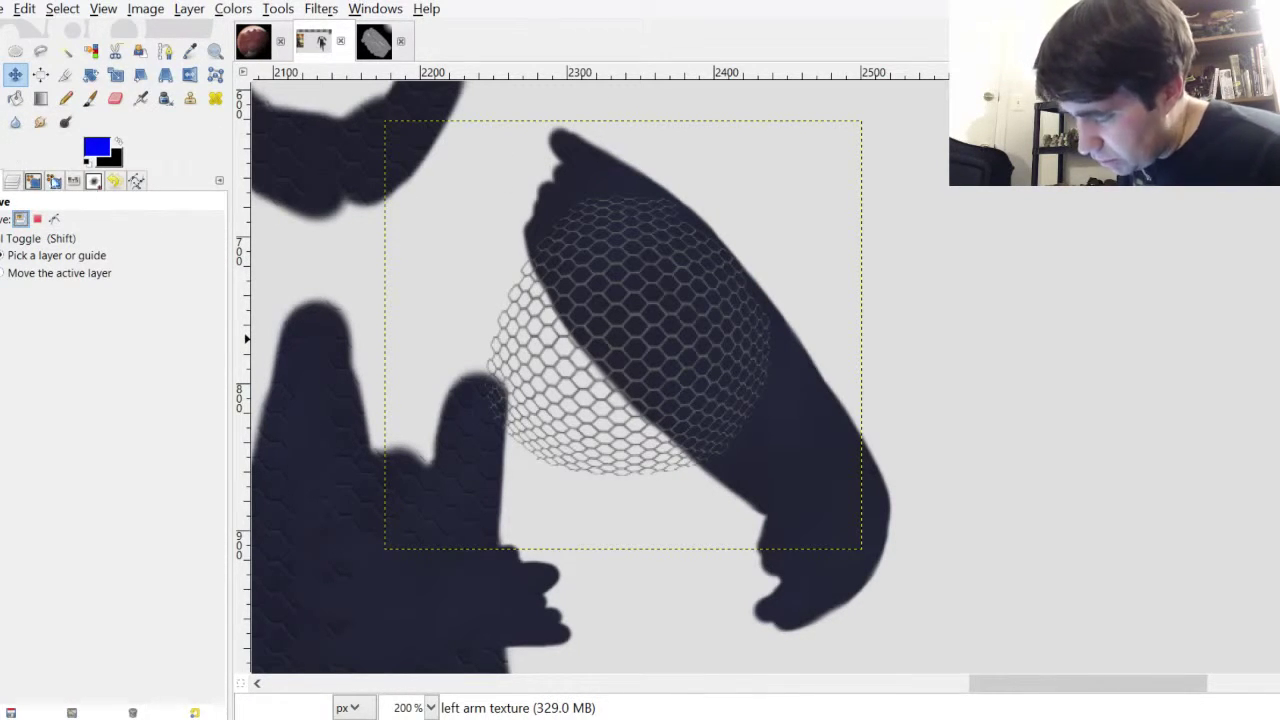
pyautogui.click(50, 273)
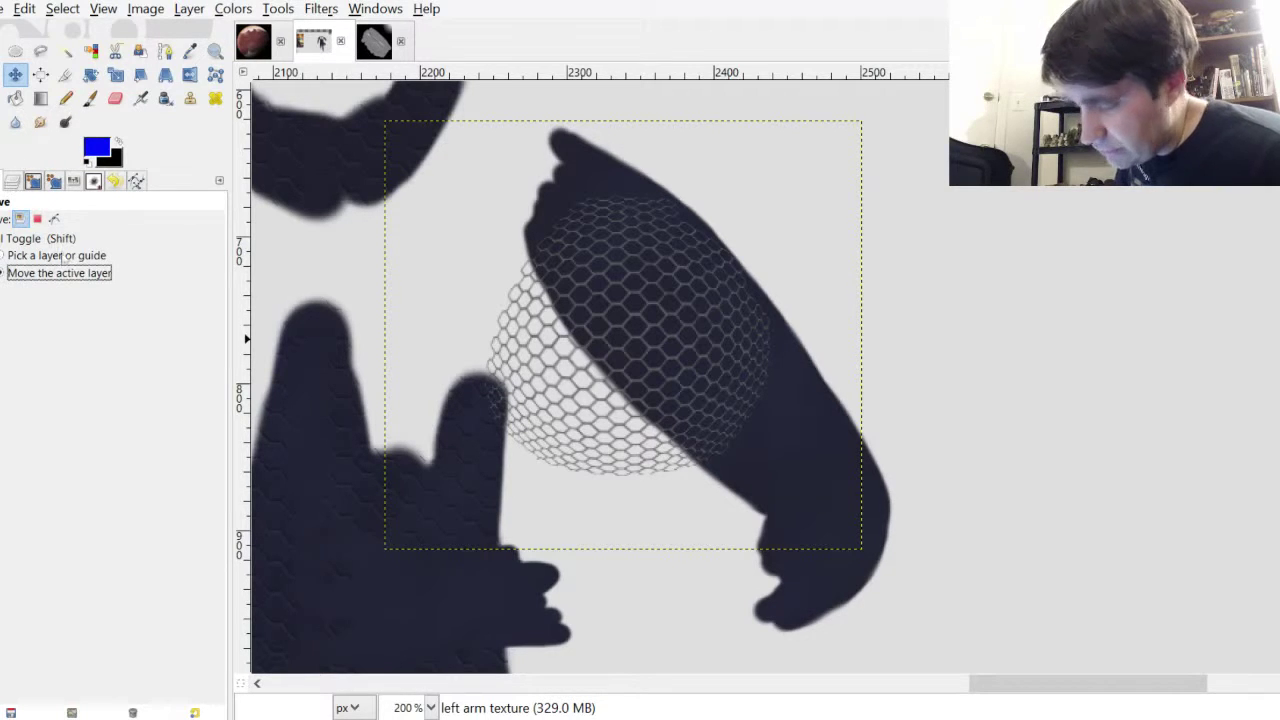
pyautogui.moveTo(494, 144)
pyautogui.mouseDown()
pyautogui.moveTo(544, 110)
pyautogui.moveTo(598, 211)
pyautogui.moveTo(482, 138)
pyautogui.moveTo(477, 177)
pyautogui.moveTo(454, 143)
pyautogui.moveTo(498, 152)
pyautogui.mouseUp()
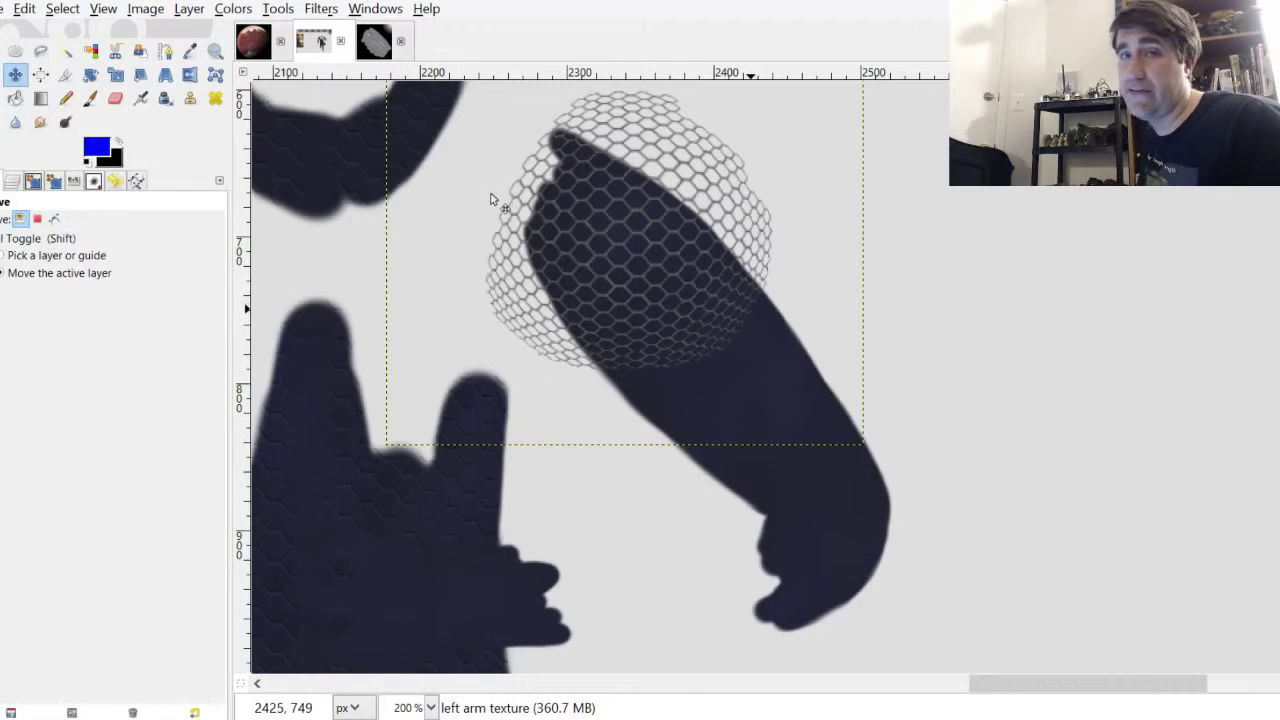
pyautogui.moveTo(458, 194); pyautogui.dragTo(457, 186)
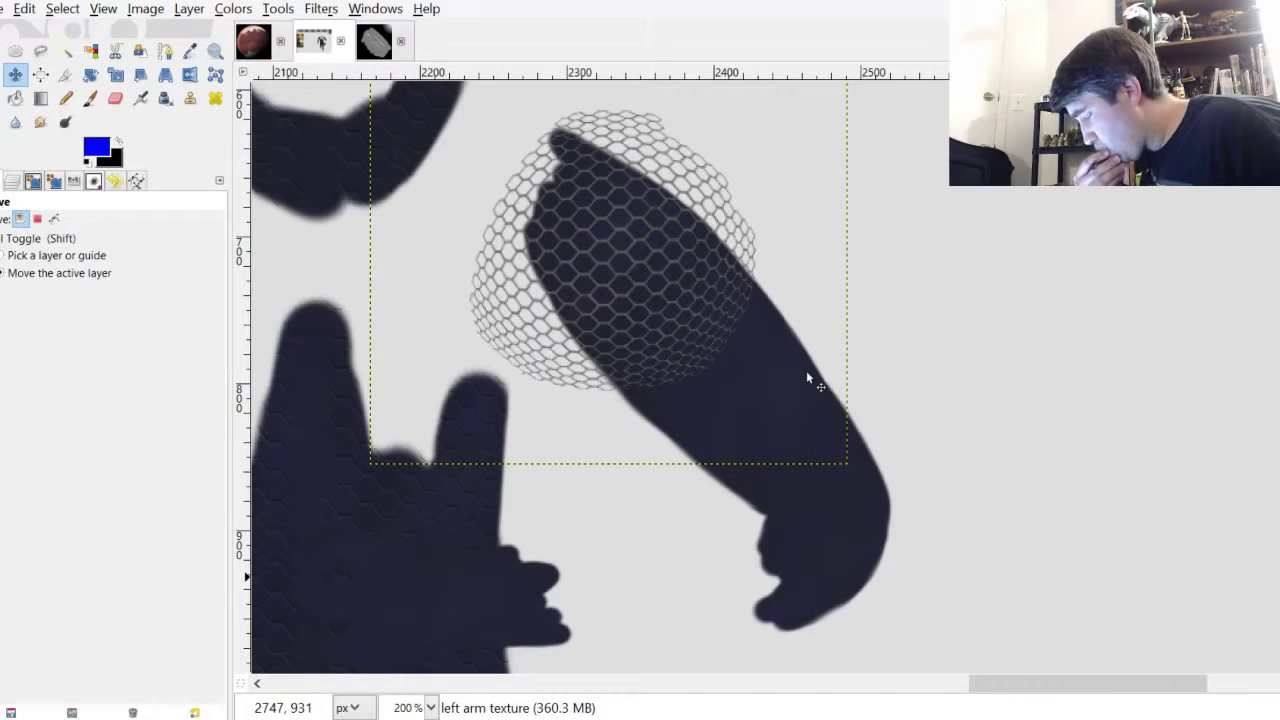
# Copy the rounded hex pattern, paste it as a new layer, and place it over the forearm, slightly overlapping the first patch
pyautogui.scroll(3, 850, 205)
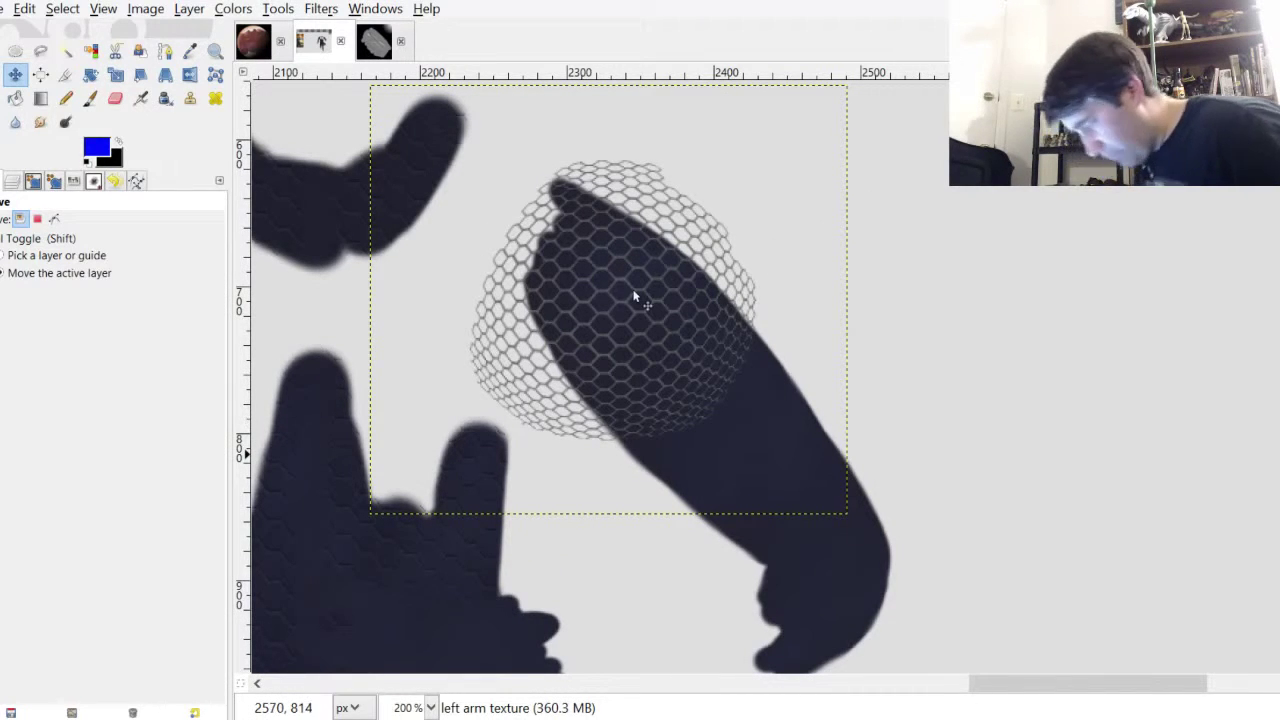
pyautogui.hotkey('ctrl', 'c')
pyautogui.hotkey('ctrl', 'v')
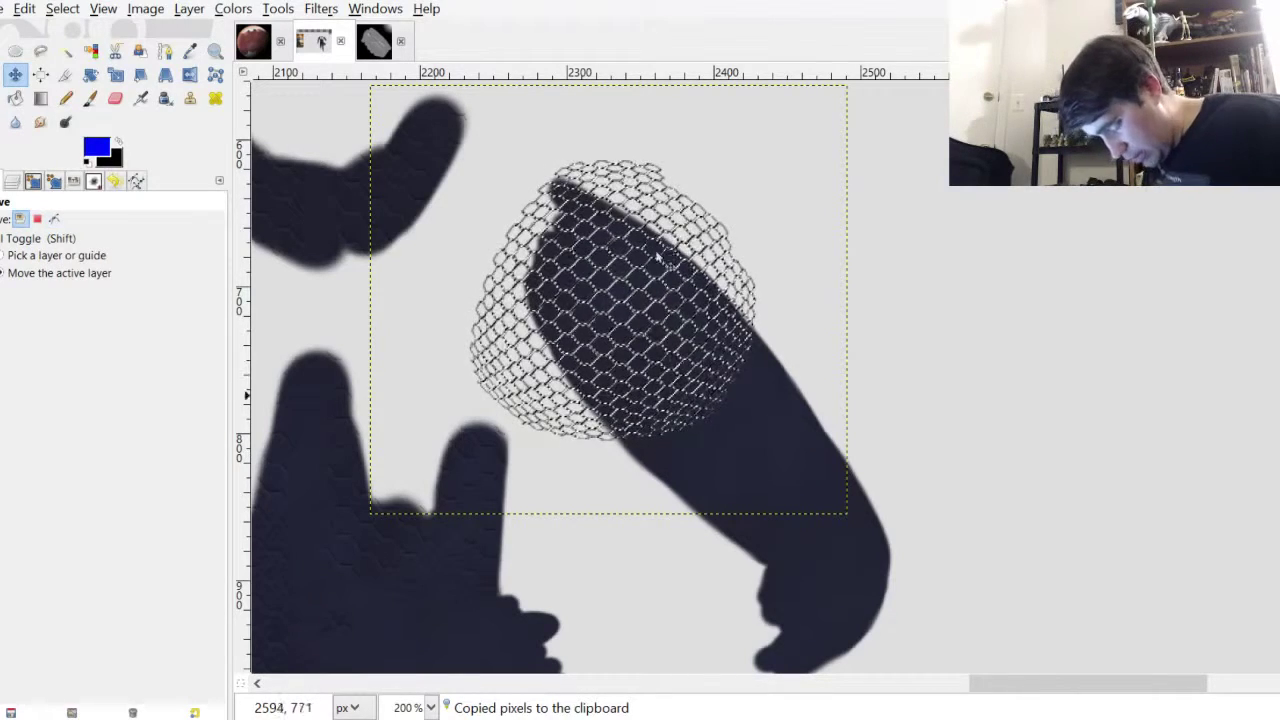
pyautogui.click(170, 10)
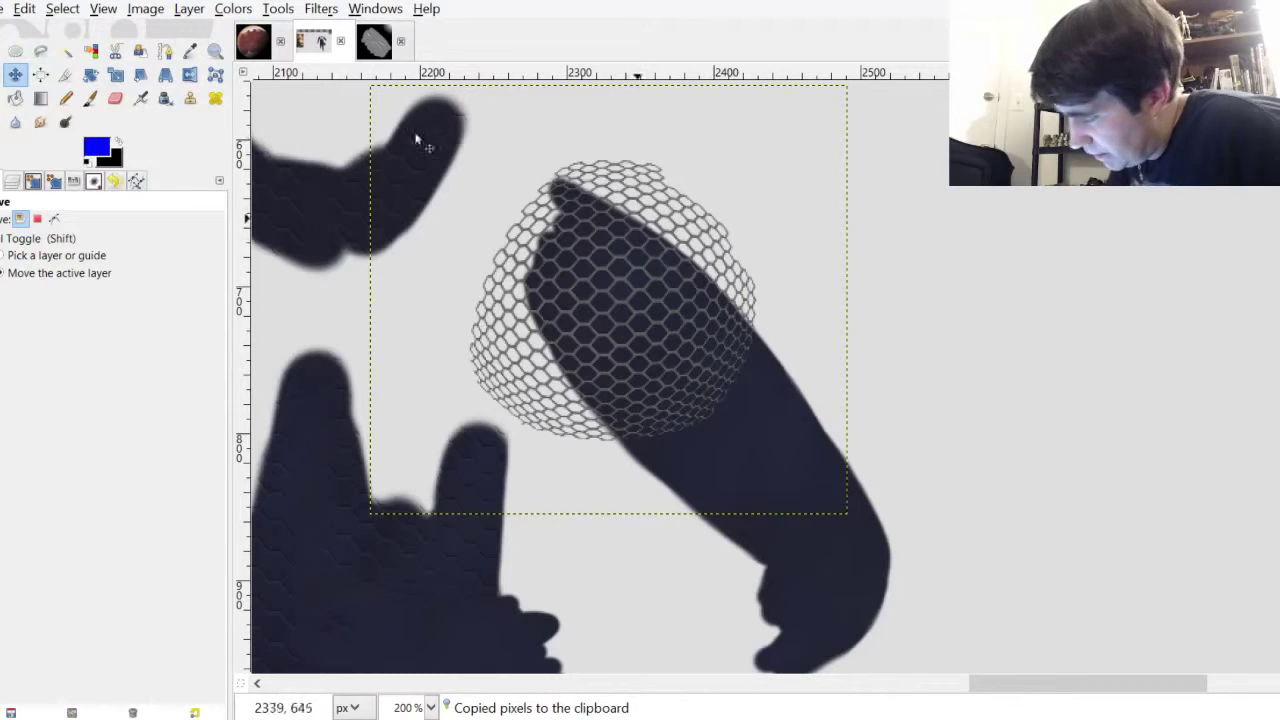
pyautogui.moveTo(472, 219); pyautogui.dragTo(558, 316)
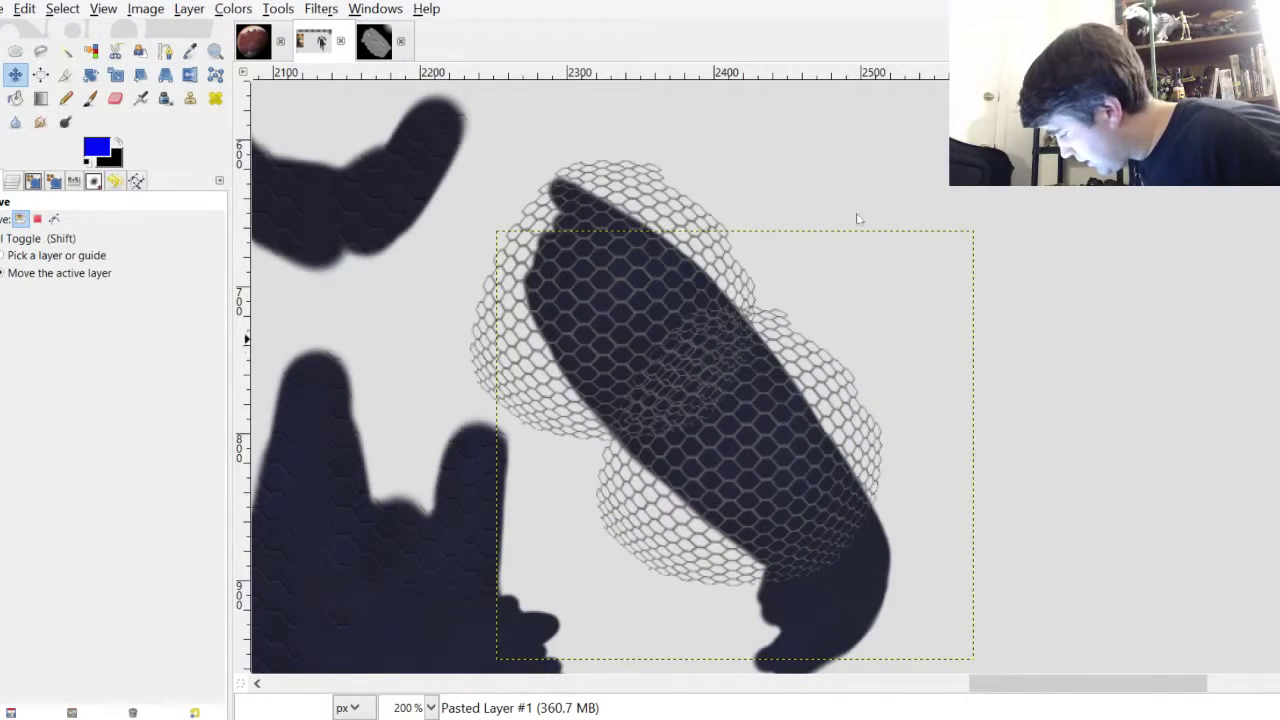
# Paste another copy of the rounded hex pattern as a new layer and place it over the hand, overlapping the forearm patch
pyautogui.scroll(-5, 743, 217)
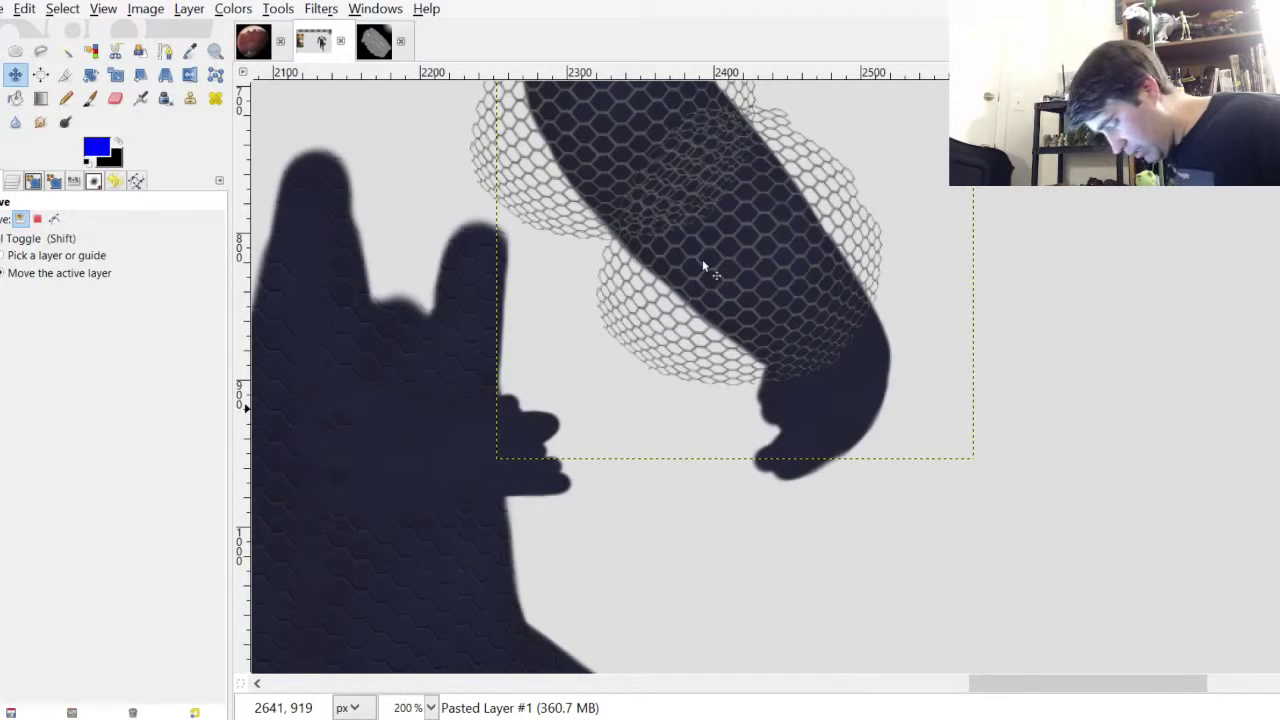
pyautogui.hotkey('ctrl', 'v')
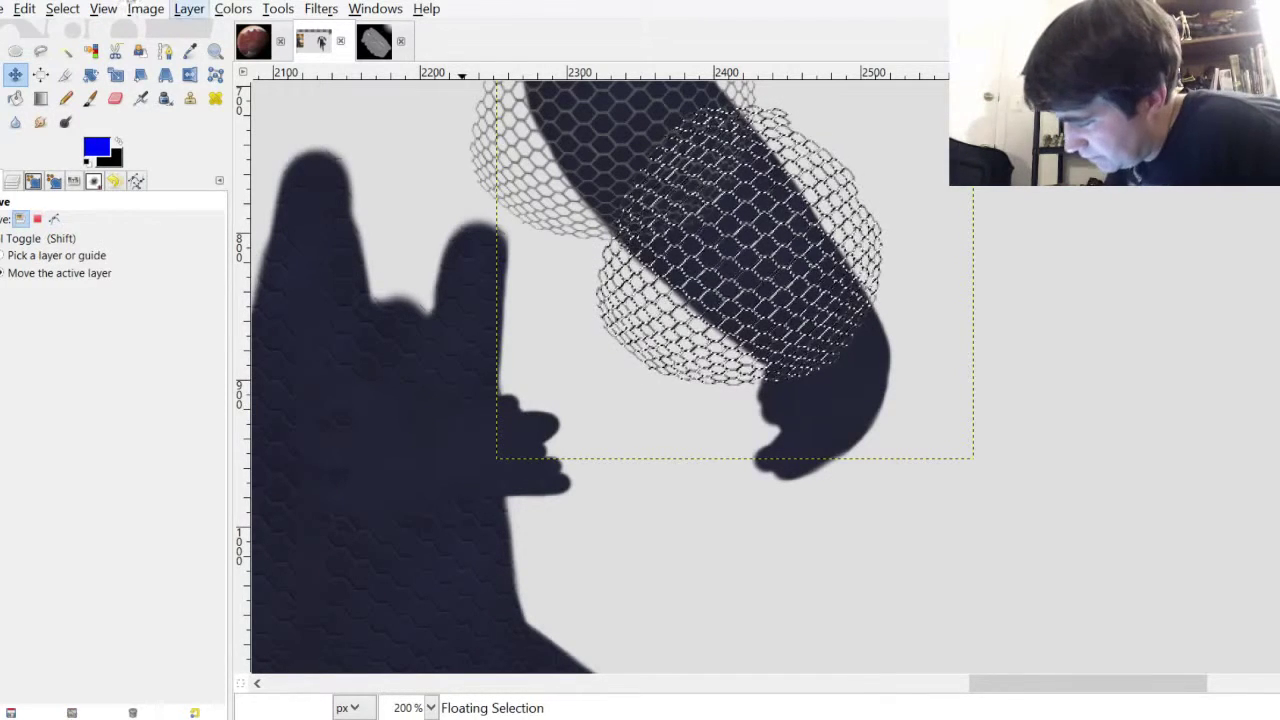
pyautogui.click(189, 9)
pyautogui.click(222, 31)
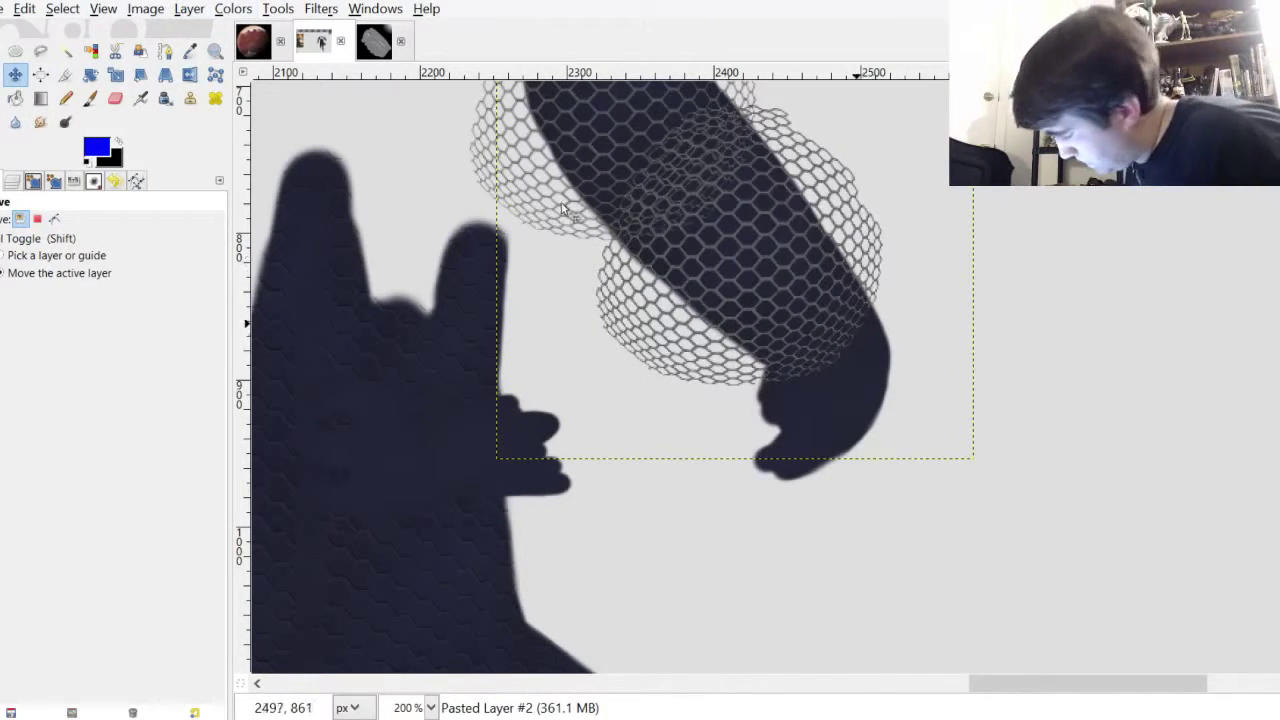
pyautogui.moveTo(563, 208); pyautogui.dragTo(653, 361)
pyautogui.moveTo(614, 275); pyautogui.dragTo(628, 315)
pyautogui.moveTo(623, 308); pyautogui.dragTo(621, 299)
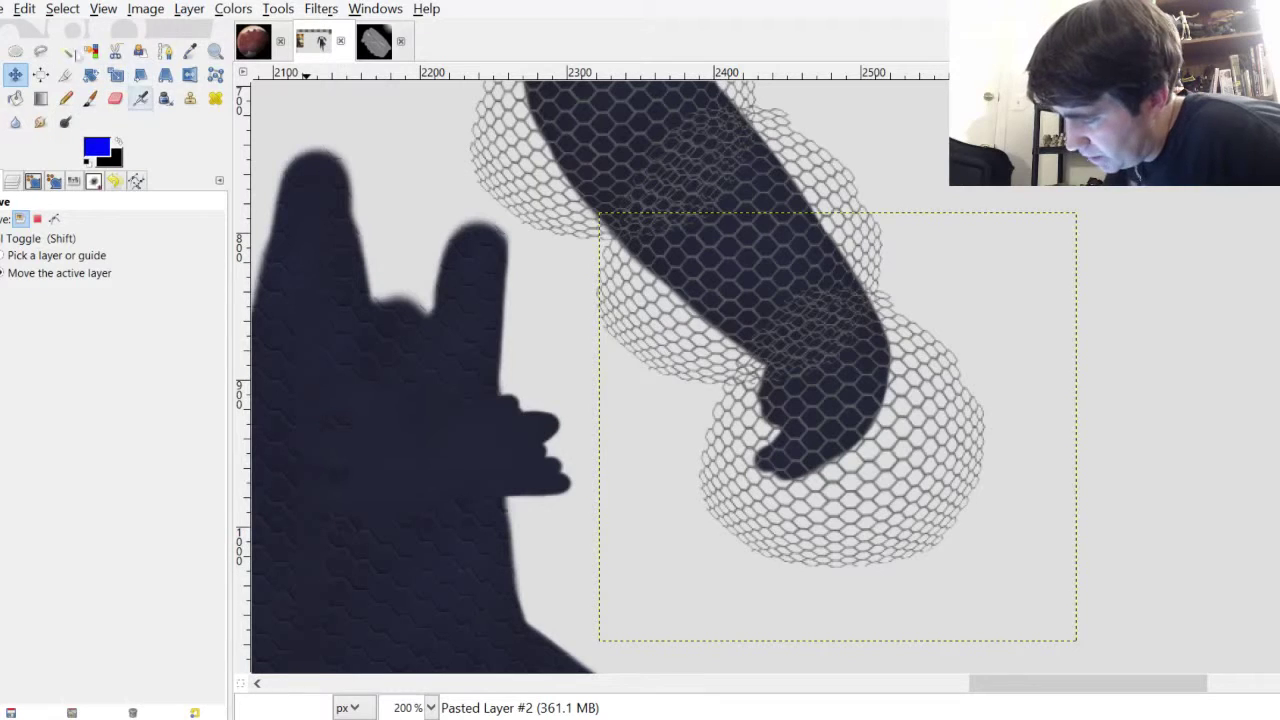
# Rotate the hand's hex pattern layer slightly clockwise around a pivot placed near the wrist
pyautogui.click(90, 74)
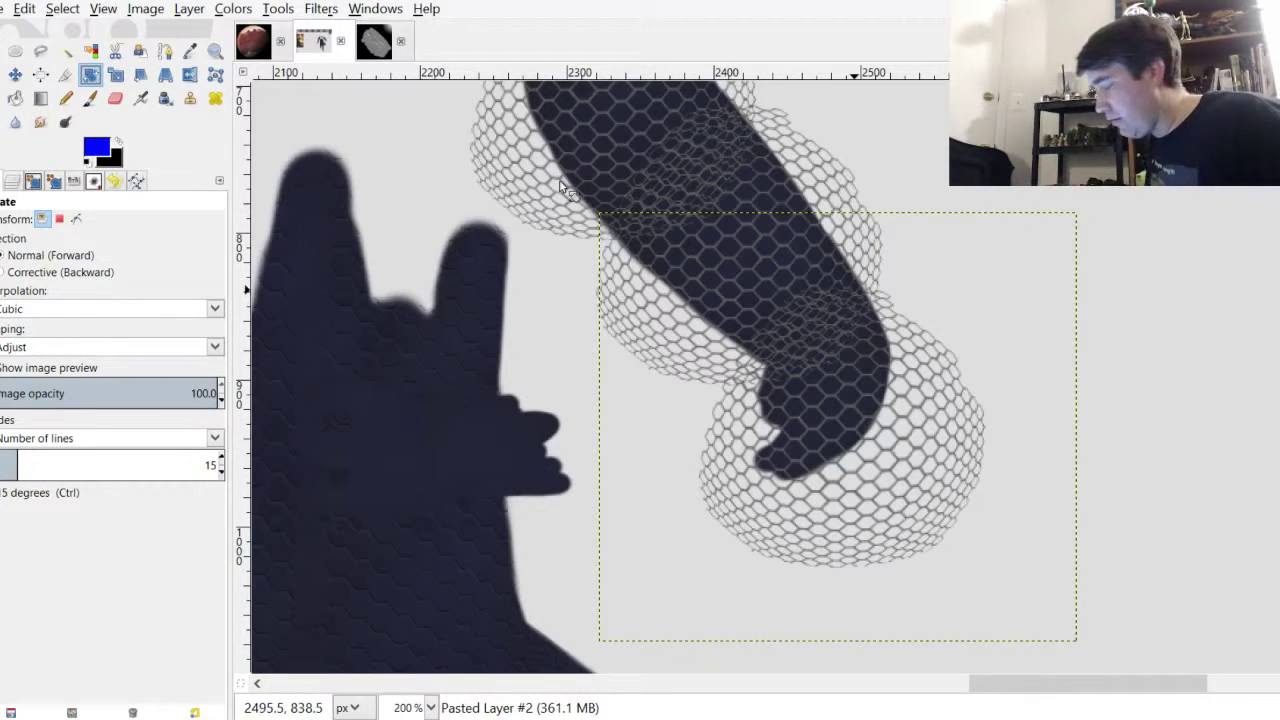
pyautogui.click(630, 242)
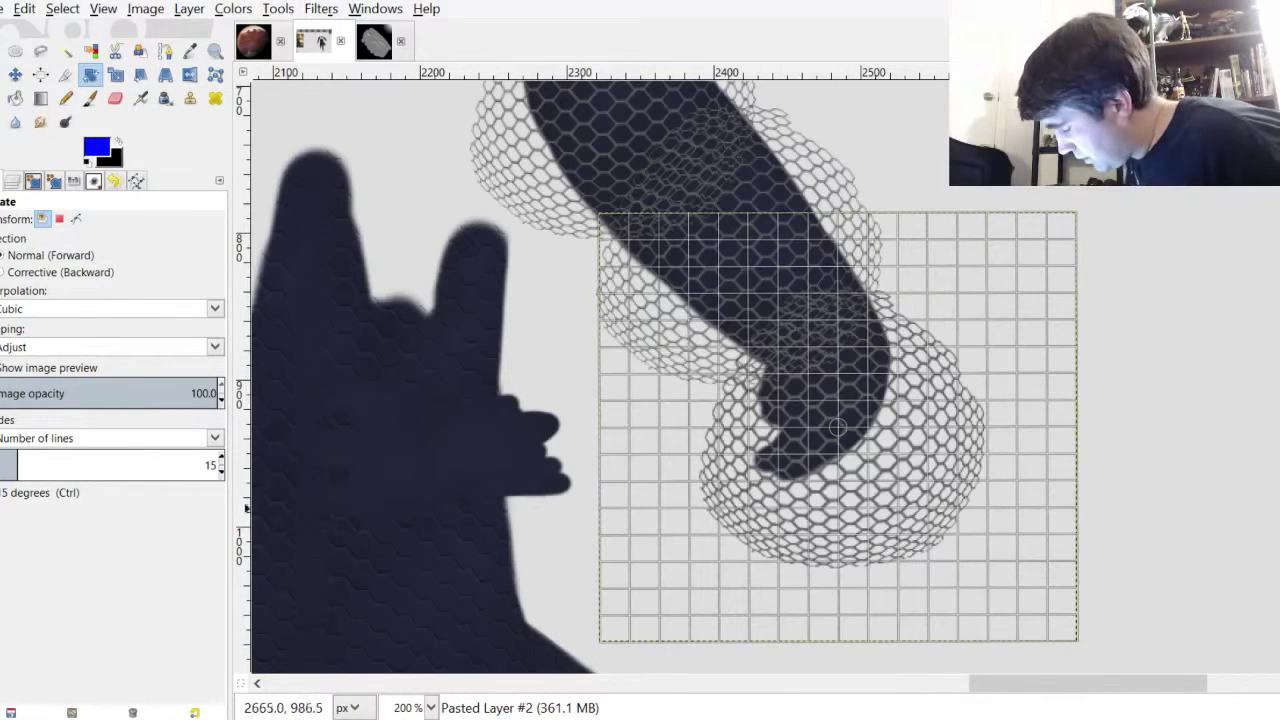
pyautogui.moveTo(838, 427)
pyautogui.mouseDown()
pyautogui.moveTo(852, 378)
pyautogui.moveTo(849, 427)
pyautogui.moveTo(865, 376)
pyautogui.moveTo(851, 342)
pyautogui.moveTo(822, 327)
pyautogui.mouseUp()
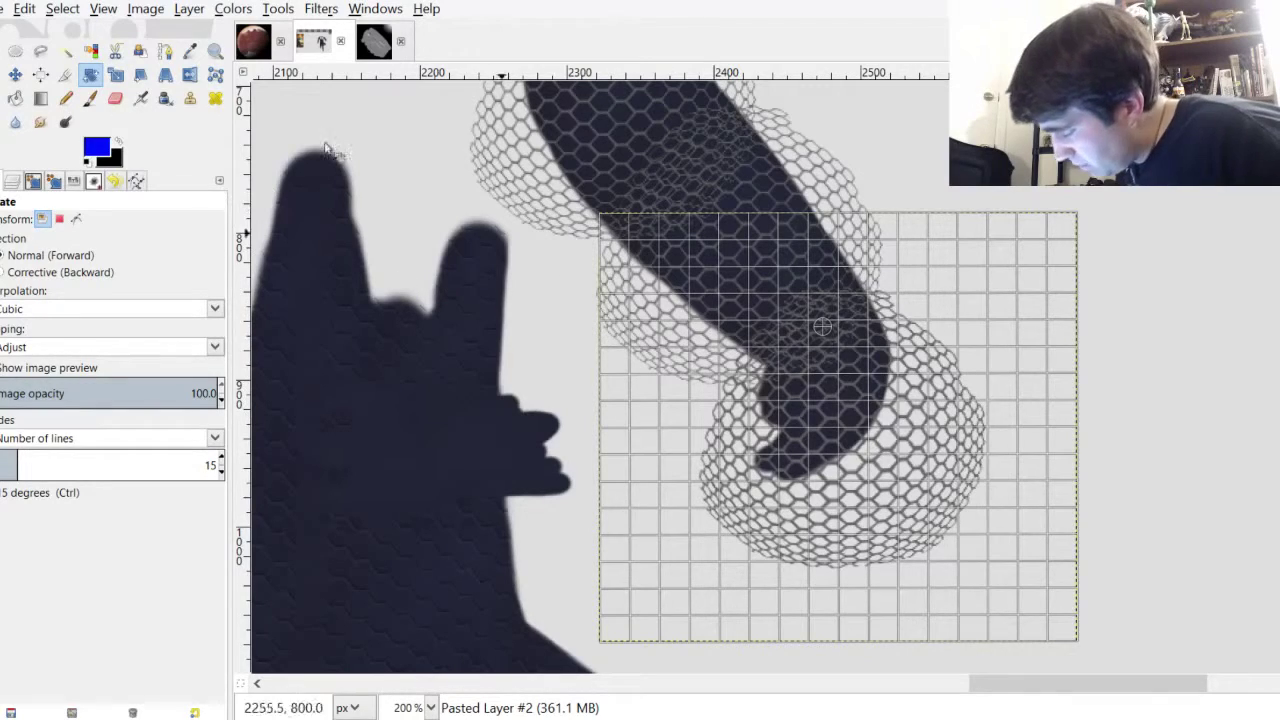
pyautogui.moveTo(229, 196)
pyautogui.mouseDown()
pyautogui.moveTo(290, 196)
pyautogui.moveTo(237, 196)
pyautogui.mouseUp()
pyautogui.press('Return')
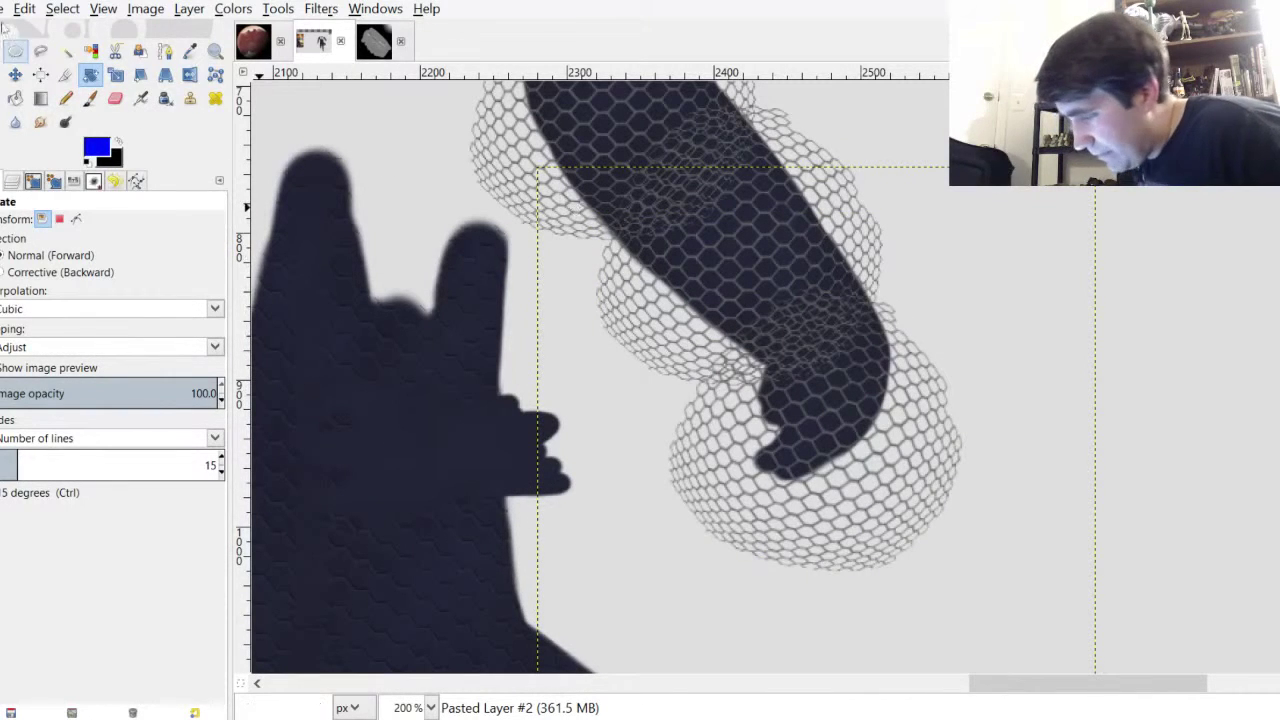
# Try to lasso the hex patch over the hand and rotate it clockwise around a pivot near the wrist
pyautogui.click(40, 50)
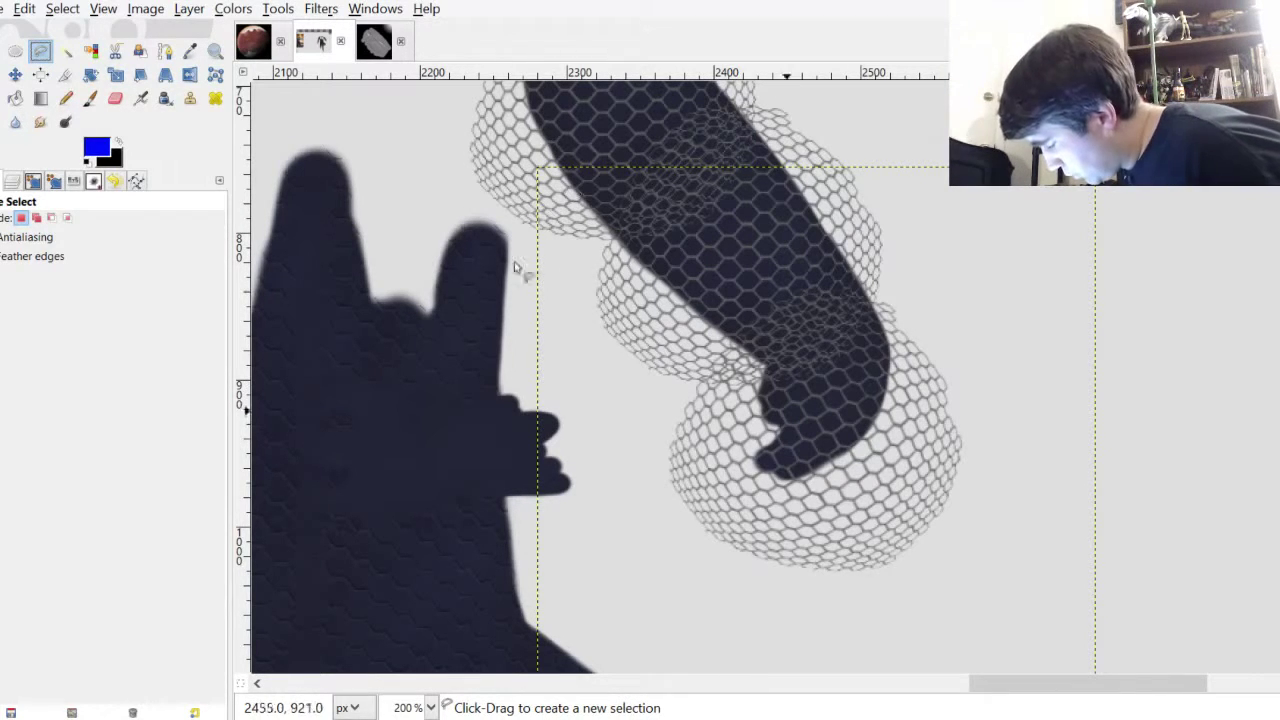
pyautogui.moveTo(686, 410)
pyautogui.mouseDown()
pyautogui.moveTo(840, 340)
pyautogui.moveTo(1030, 400)
pyautogui.moveTo(1045, 675)
pyautogui.moveTo(590, 638)
pyautogui.moveTo(637, 393)
pyautogui.moveTo(663, 389)
pyautogui.mouseUp()
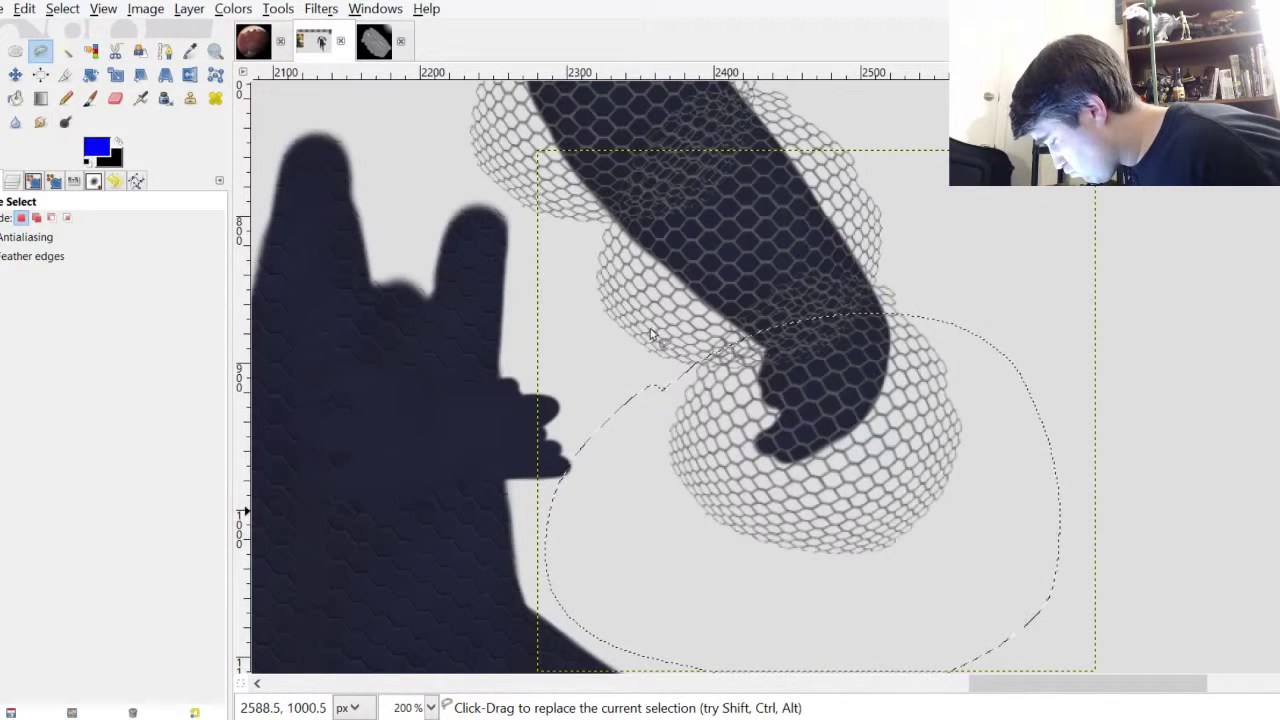
pyautogui.hotkey('shift', 's')
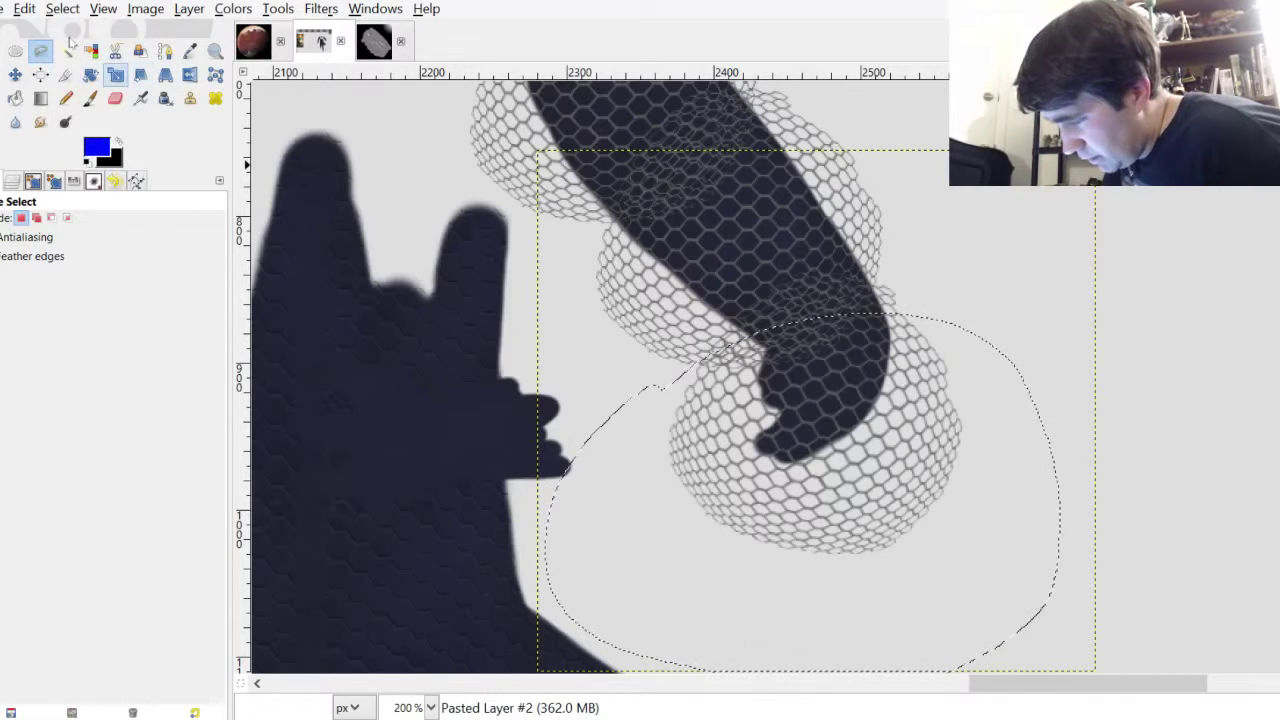
pyautogui.hotkey('shift', 'r')
pyautogui.click(877, 298)
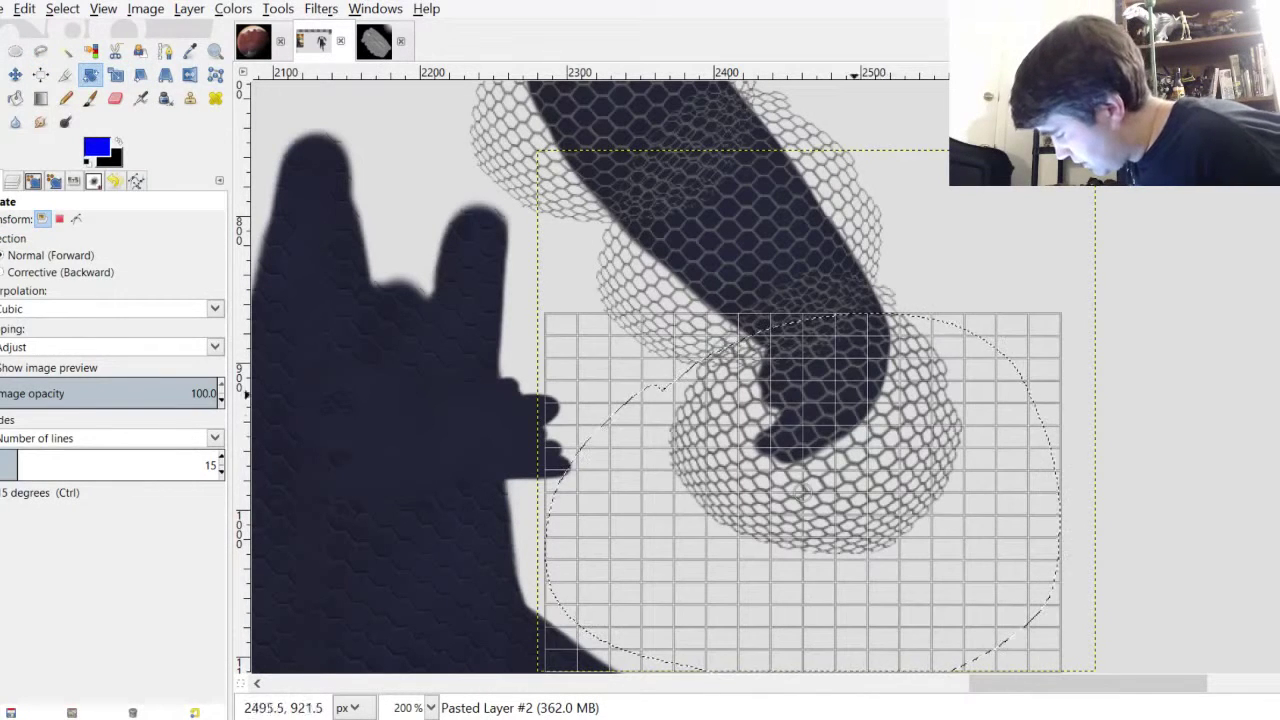
pyautogui.moveTo(804, 493); pyautogui.dragTo(826, 369)
pyautogui.moveTo(226, 192); pyautogui.dragTo(248, 192)
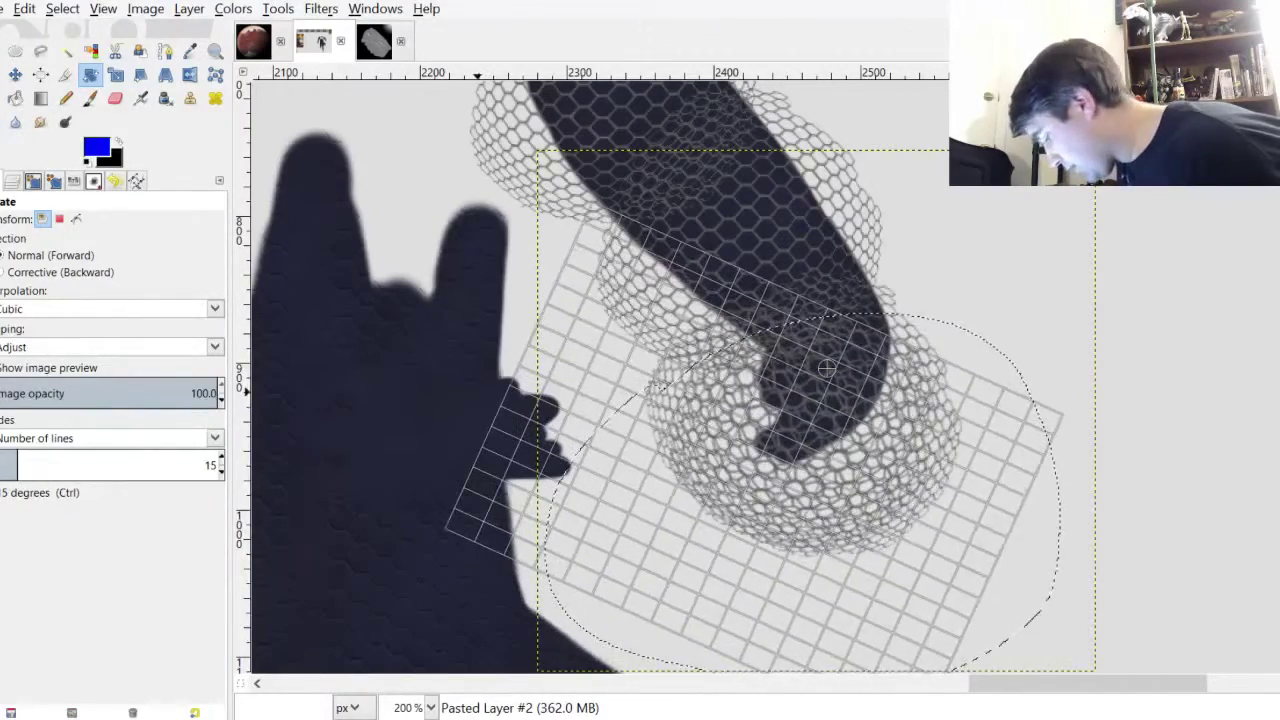
pyautogui.click(507, 211)
pyautogui.hotkey('ctrl', 'v')
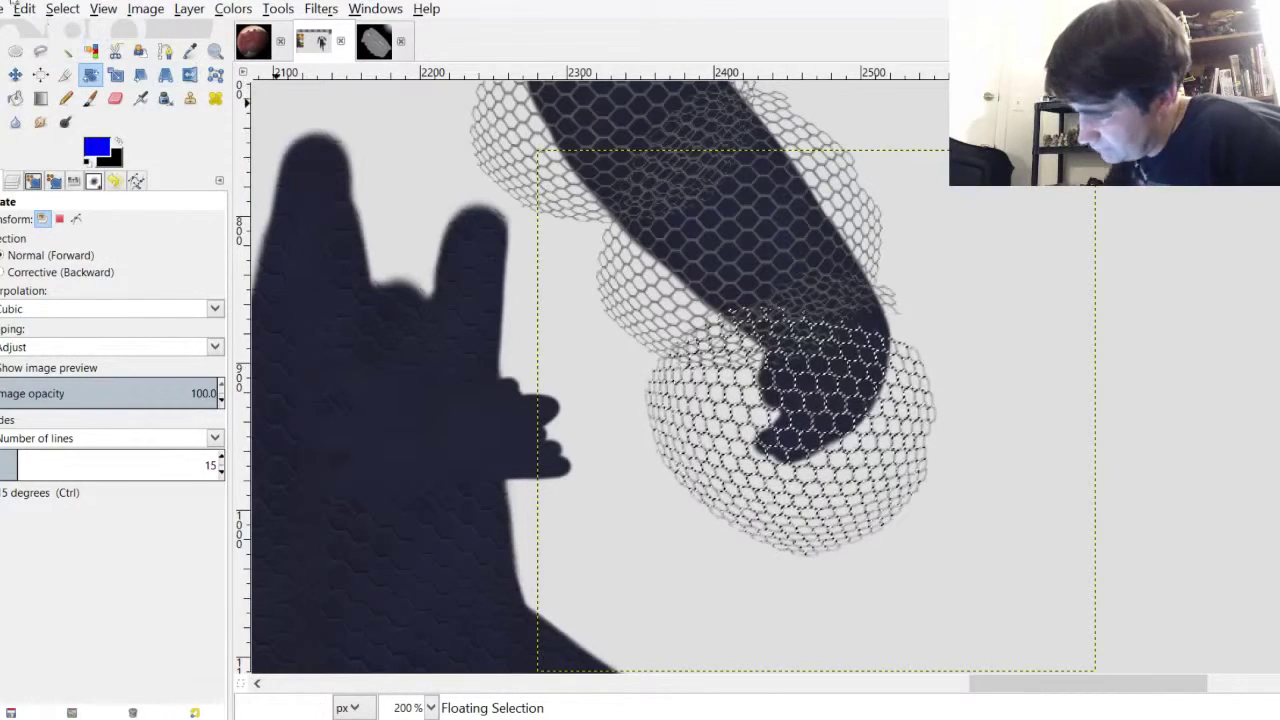
# Undo the rotation of the hand's hex patch and clear the selection
pyautogui.click(62, 9)
pyautogui.click(25, 8)
pyautogui.click(60, 32)
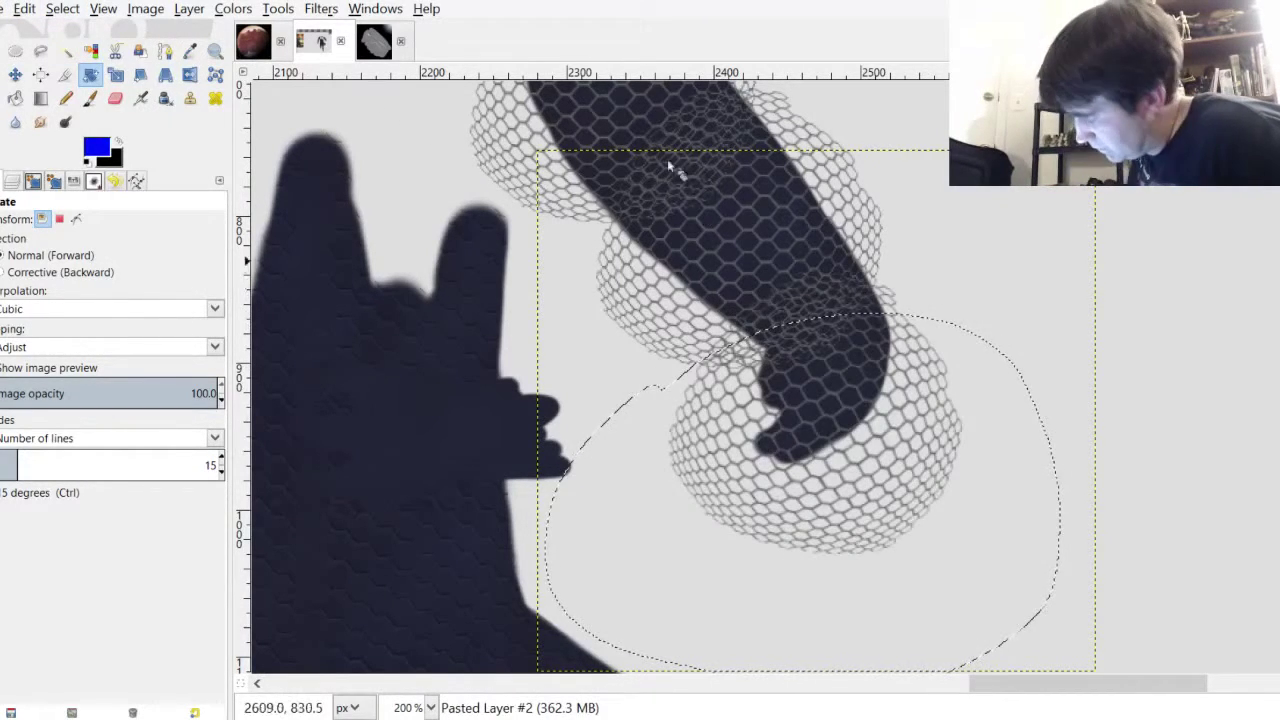
pyautogui.hotkey('ctrl', 'shift', 'a')
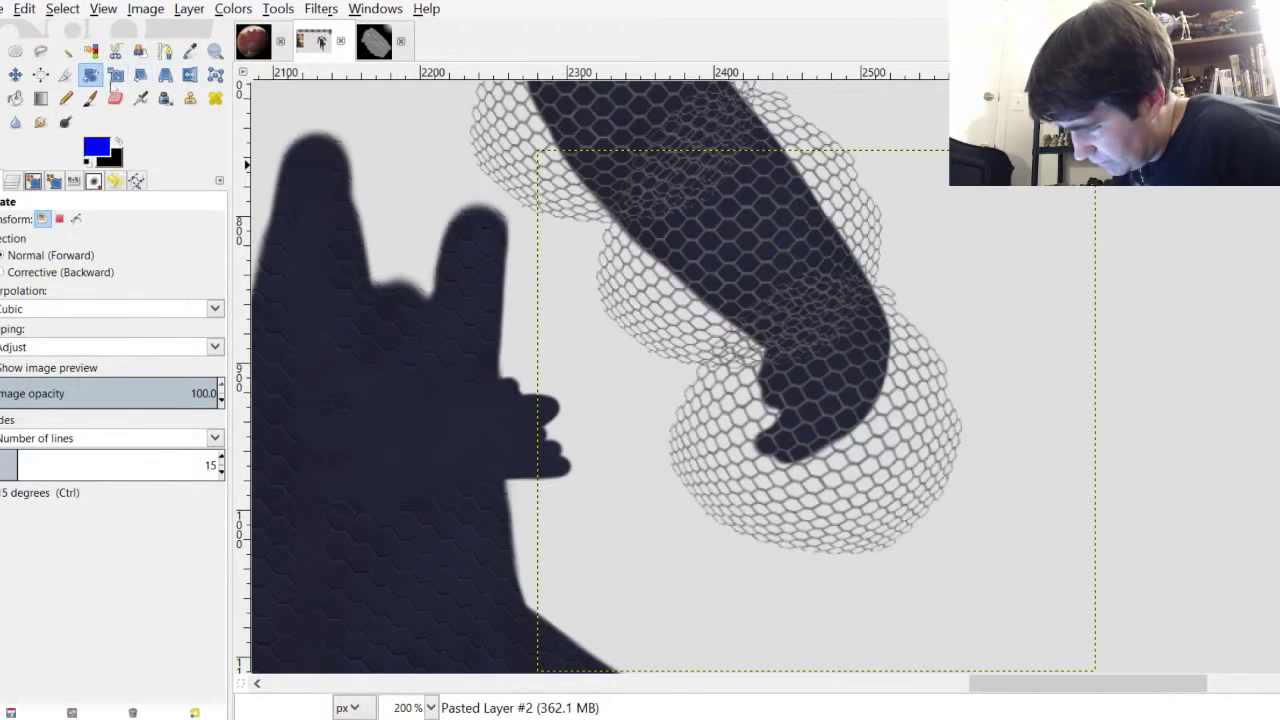
pyautogui.click(40, 50)
pyautogui.moveTo(657, 410)
pyautogui.mouseDown()
pyautogui.moveTo(697, 364)
pyautogui.moveTo(1018, 313)
pyautogui.moveTo(866, 621)
pyautogui.mouseUp()
pyautogui.moveTo(565, 408)
pyautogui.mouseDown()
pyautogui.moveTo(496, 390)
pyautogui.moveTo(409, 336)
pyautogui.mouseUp()
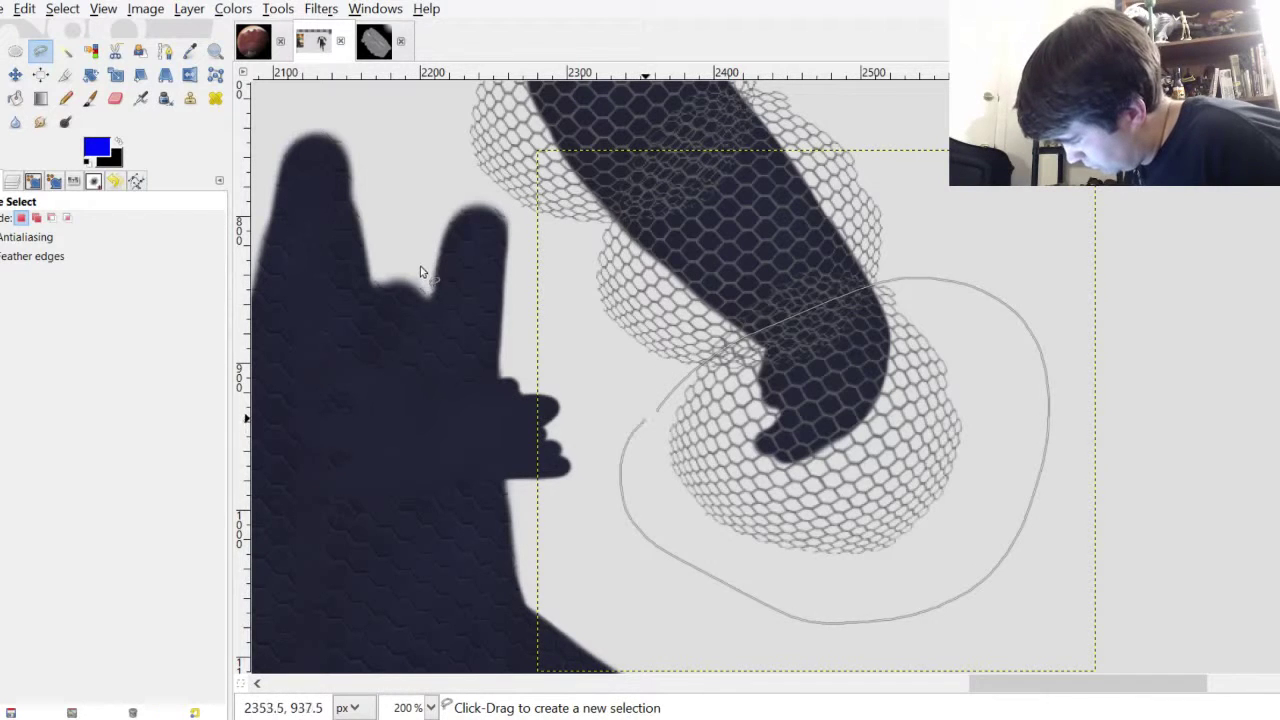
pyautogui.press('Return')
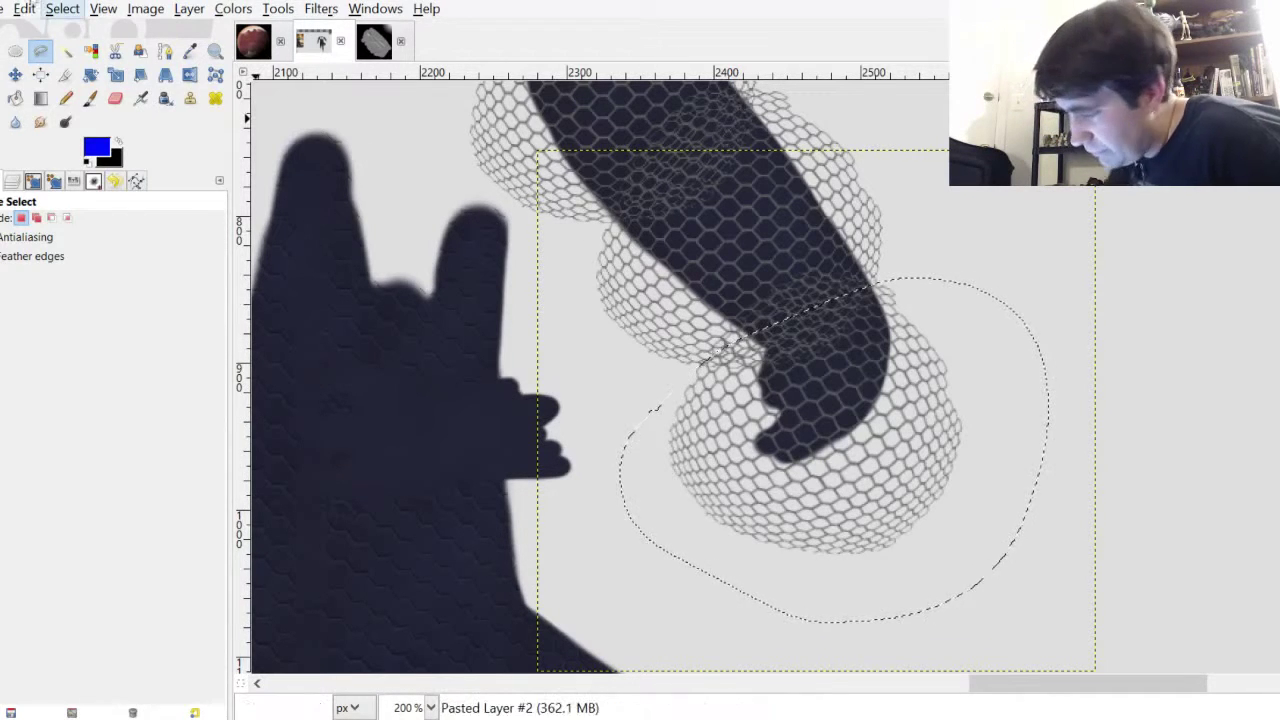
pyautogui.hotkey('ctrl', 'shift', 'a')
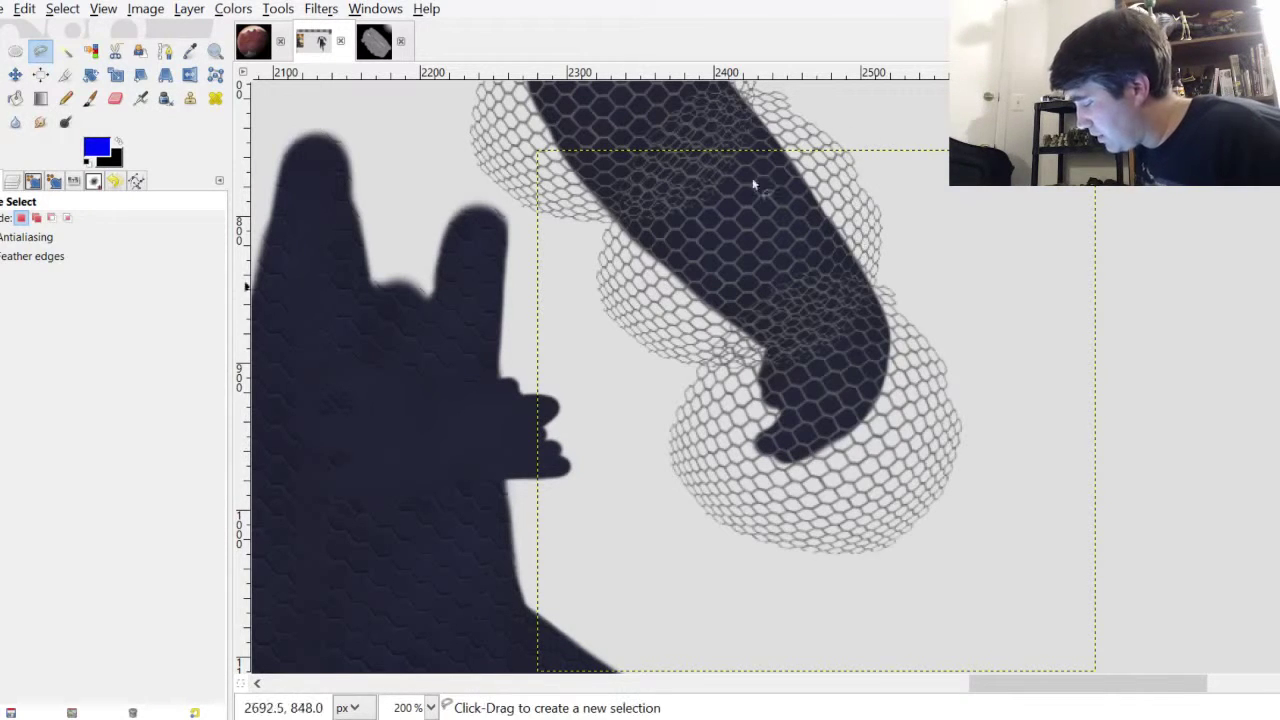
# Make Pasted Layer #1 active and set the Eraser to the 2. Hardness 075 brush at size 31.07
pyautogui.scroll(2, 830, 210)
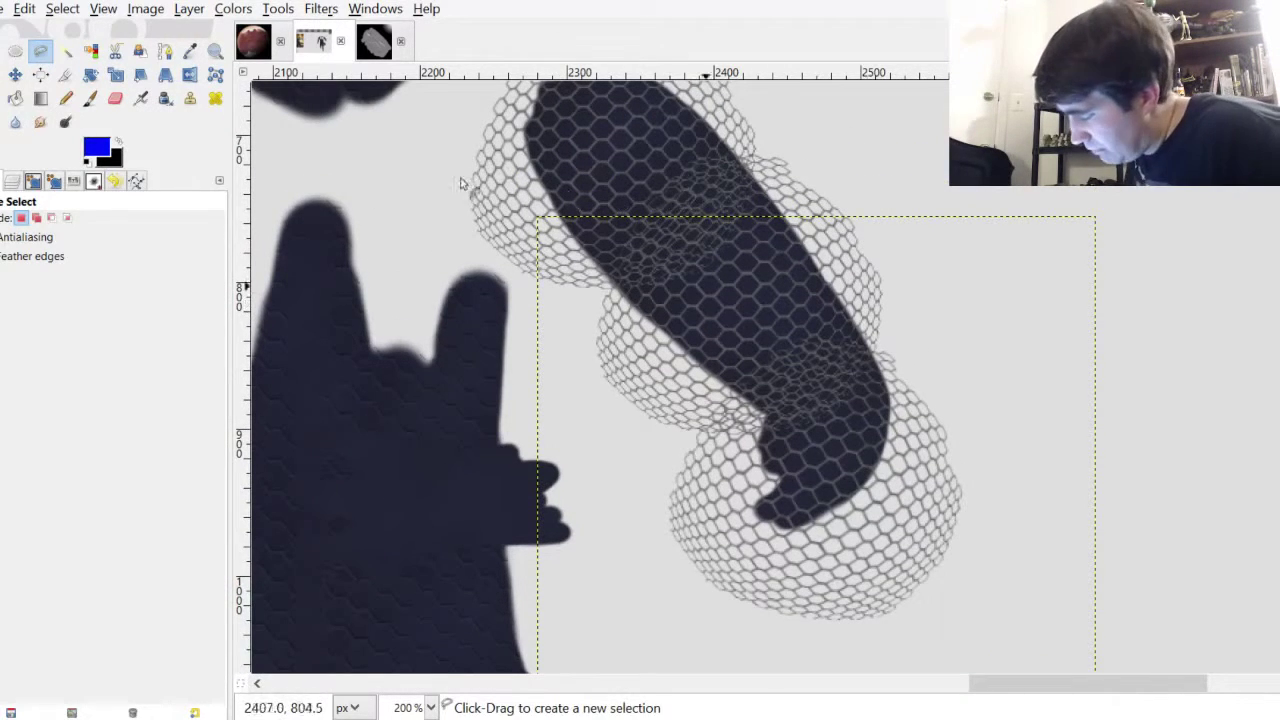
pyautogui.hotkey('ctrl', 'l')
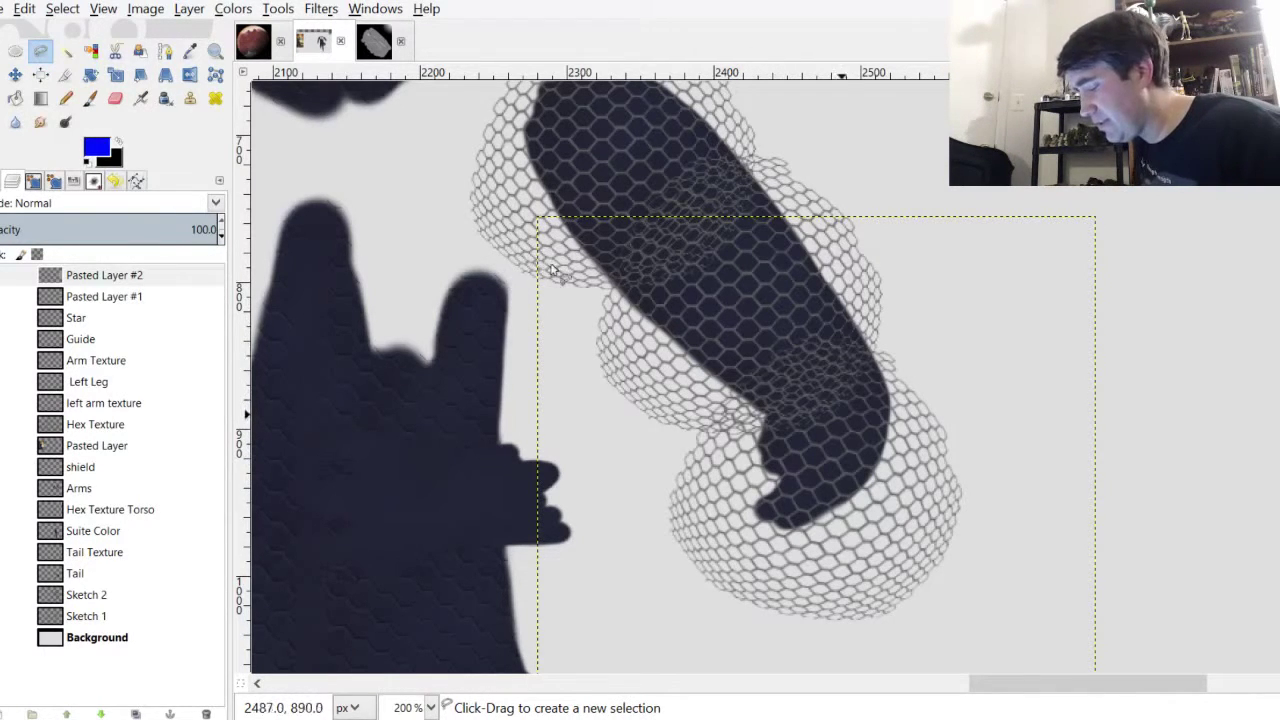
pyautogui.click(104, 296)
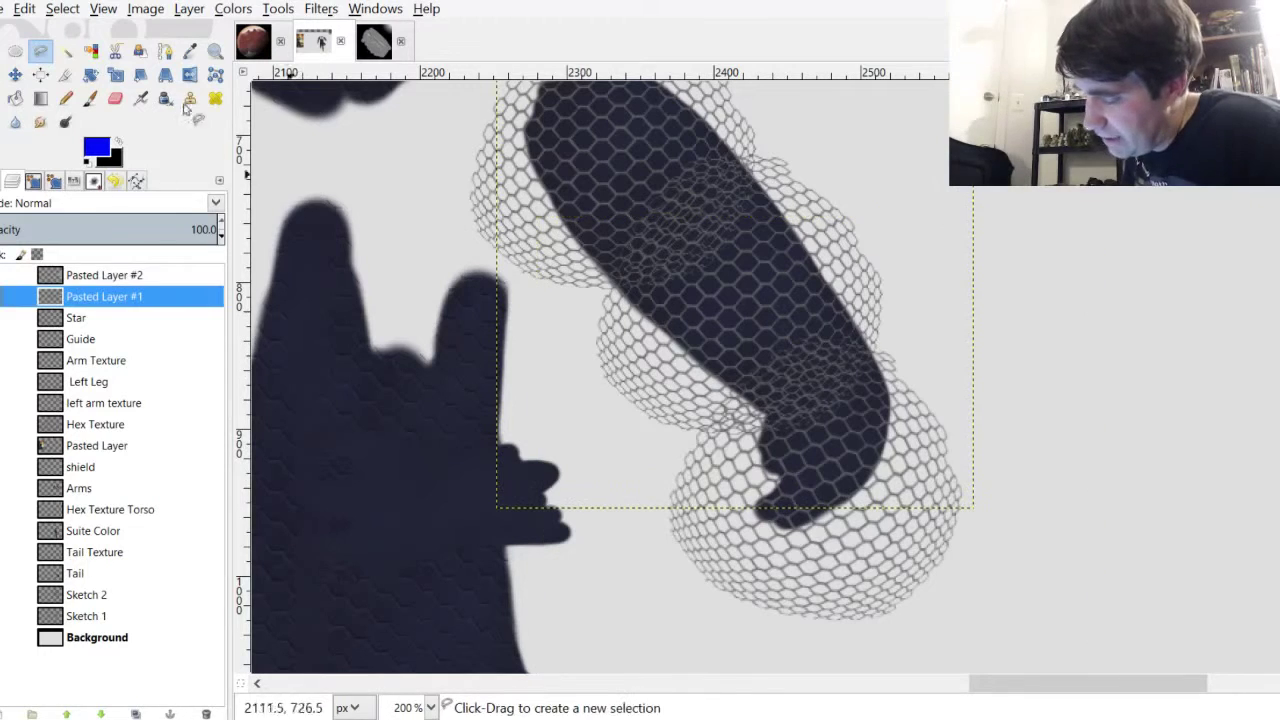
pyautogui.hotkey('shift', 'e')
pyautogui.click(2, 181)
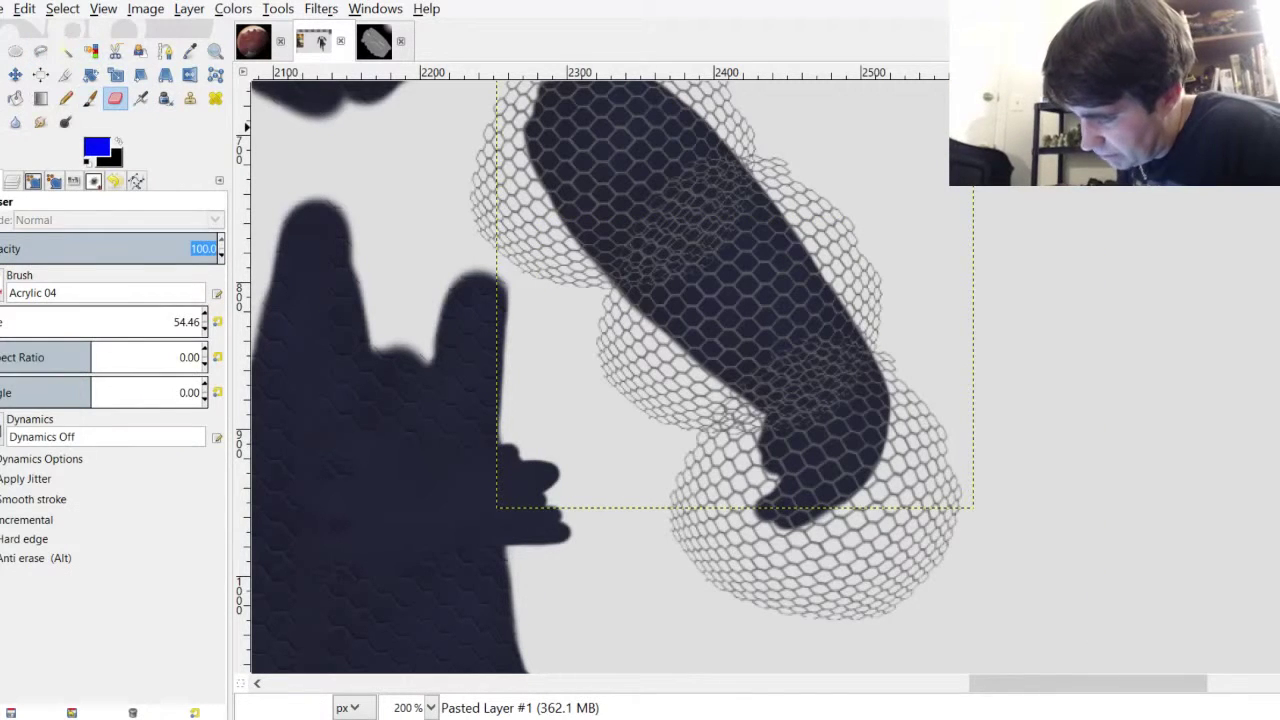
pyautogui.click(49, 206)
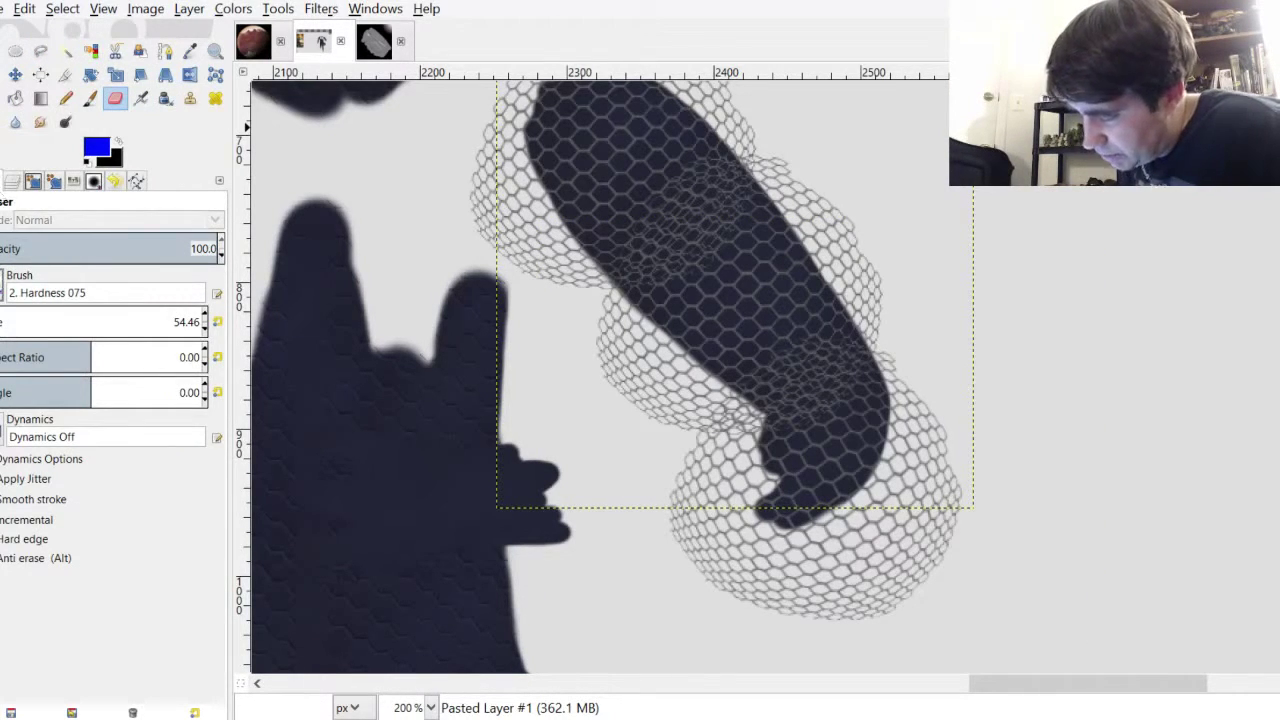
pyautogui.click(6, 322)
pyautogui.click(12, 181)
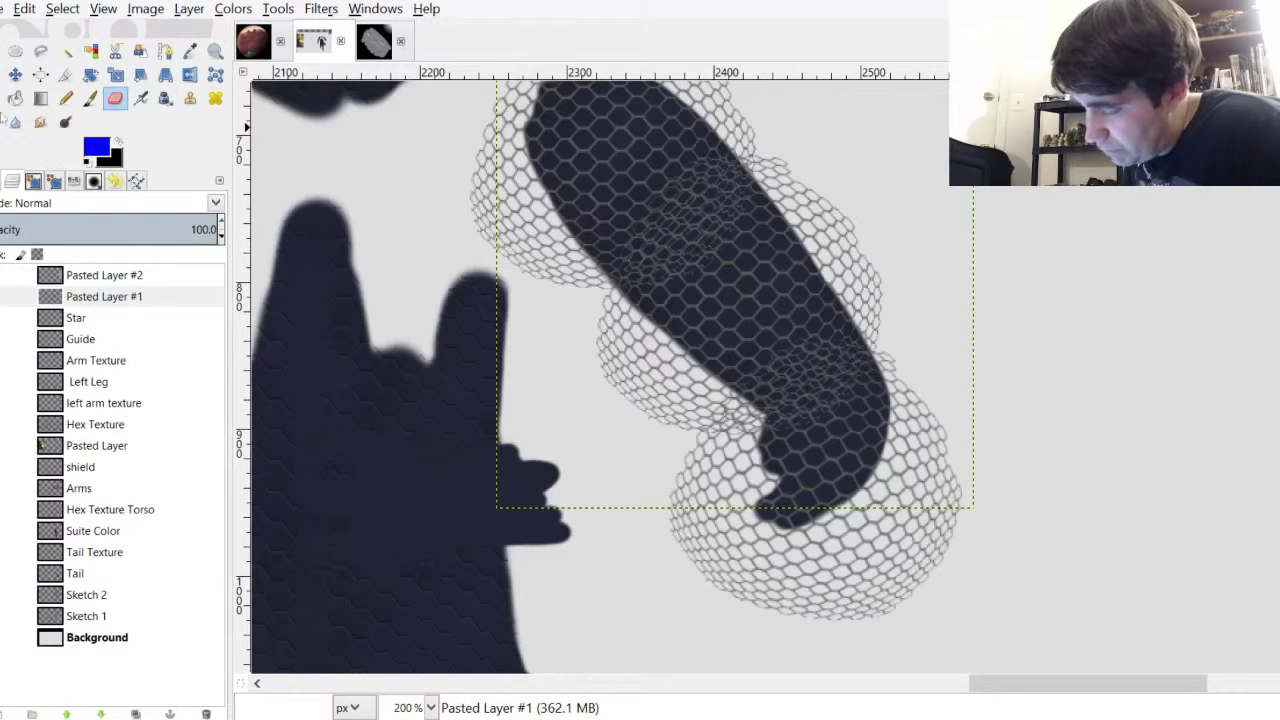
pyautogui.click(2, 181)
pyautogui.click(2, 322)
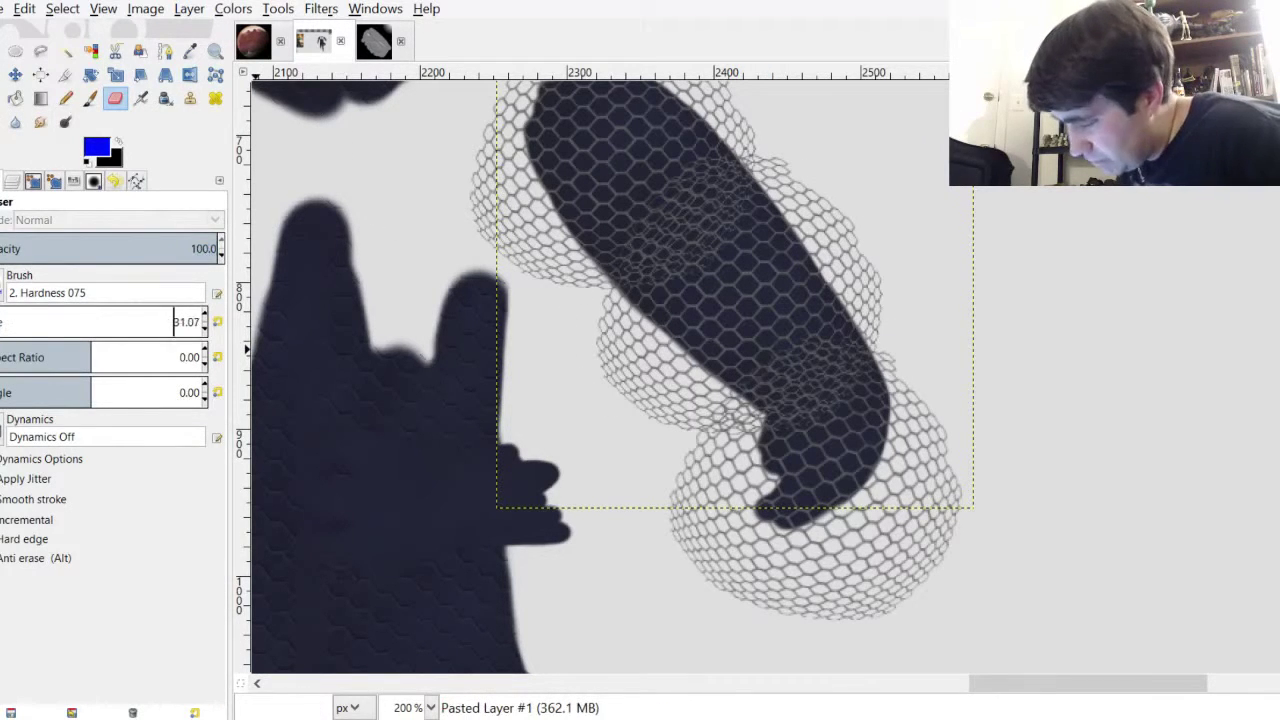
# On the left arm texture layer, erase doubled hexagons where the upper arm patch overlaps the forearm patch
pyautogui.press('3')
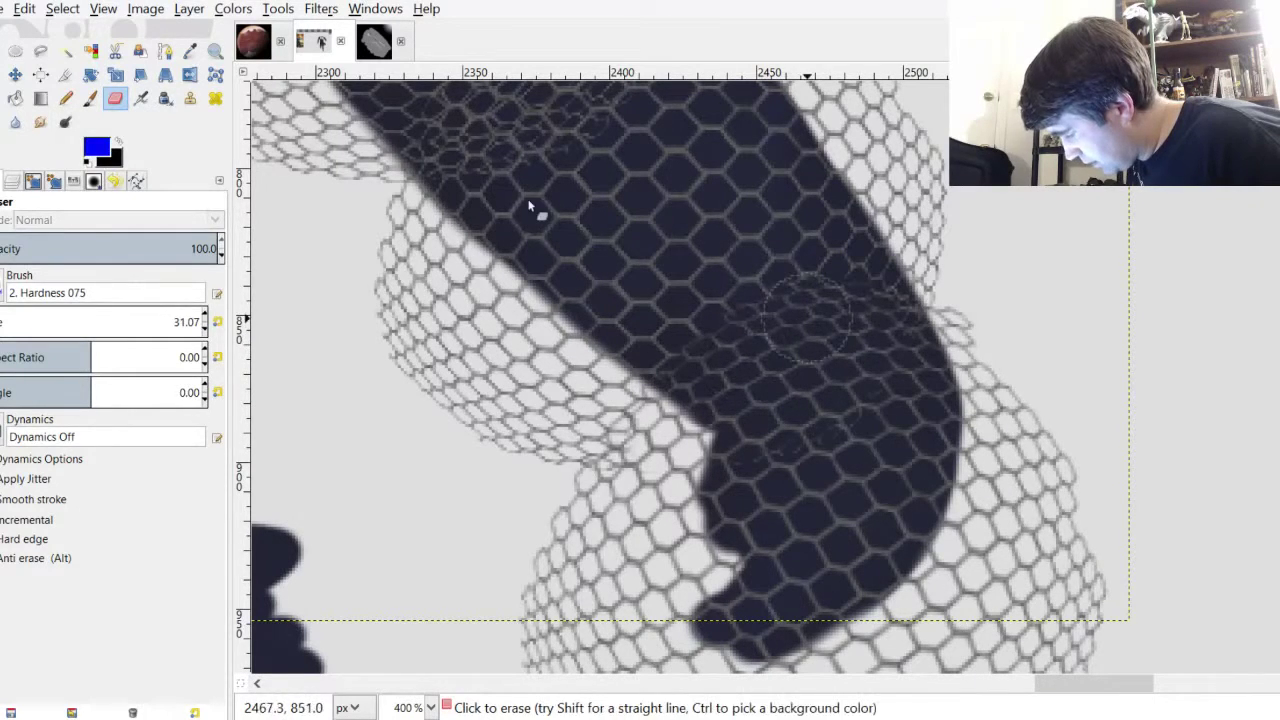
pyautogui.scroll(5, 855, 220)
pyautogui.hscroll(-5, 722, 376)
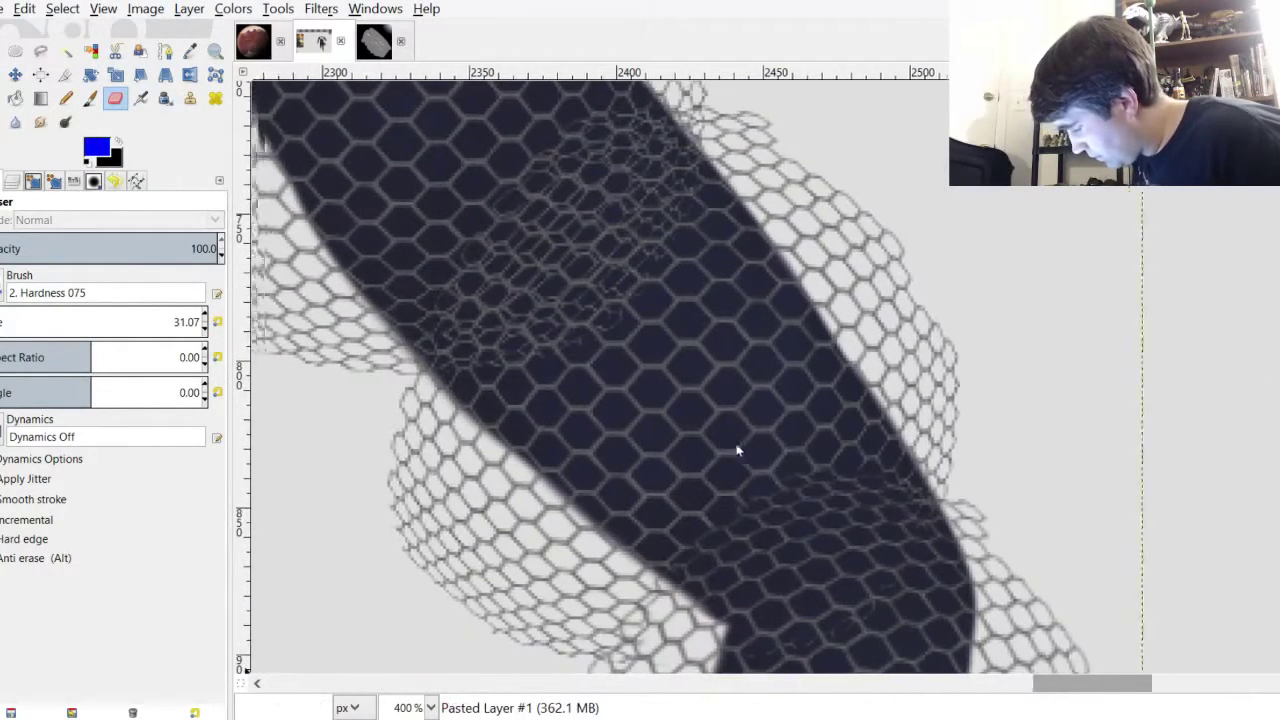
pyautogui.hotkey('ctrl', 'l')
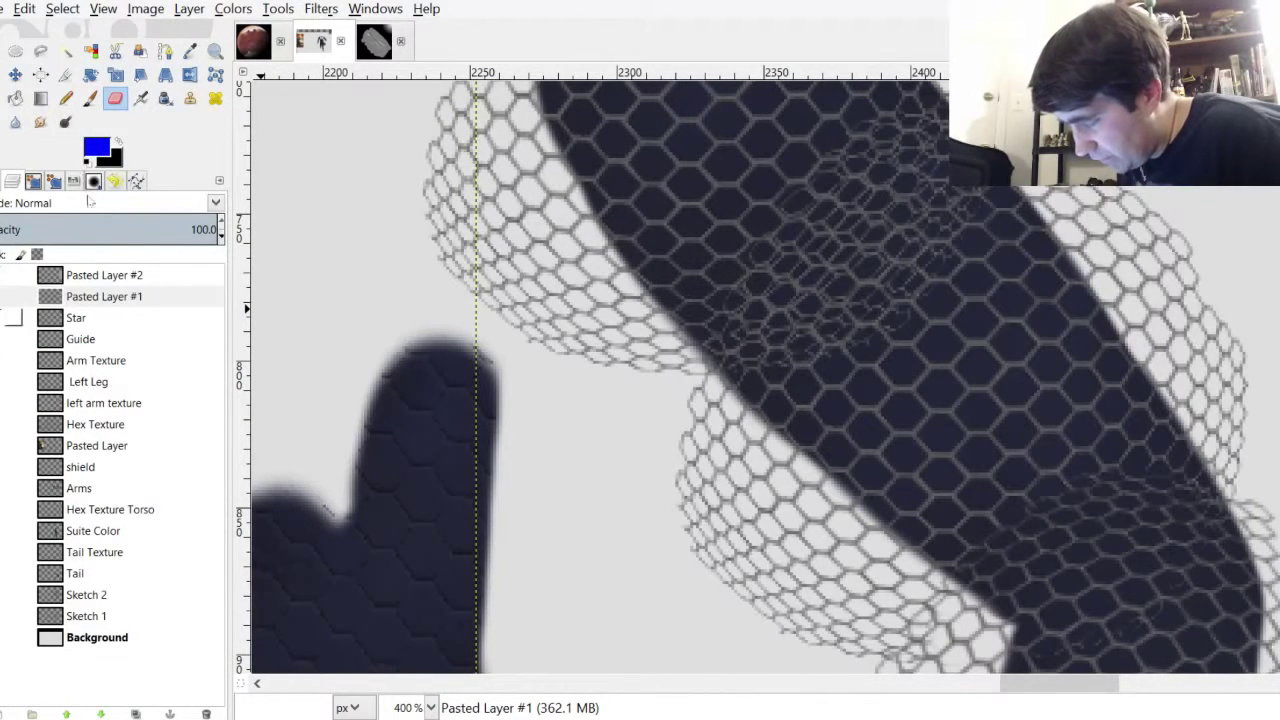
pyautogui.click(103, 403)
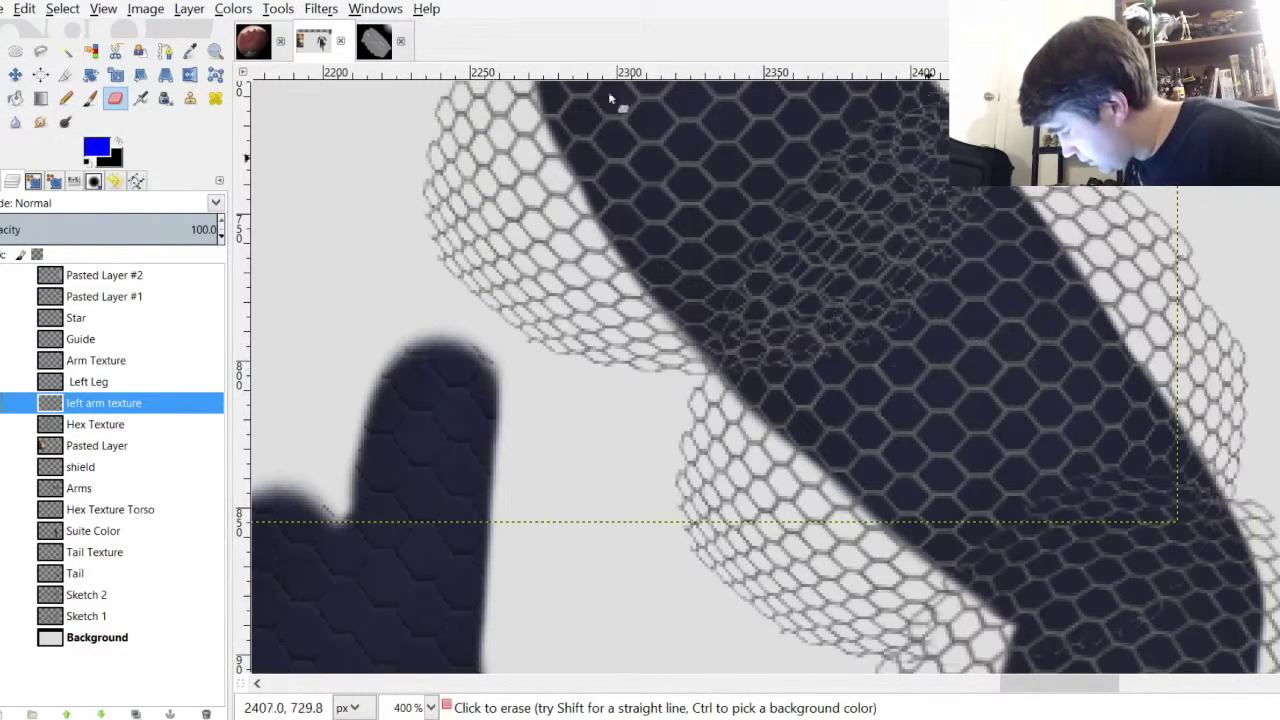
pyautogui.moveTo(527, 196)
pyautogui.mouseDown()
pyautogui.moveTo(569, 155)
pyautogui.moveTo(513, 199)
pyautogui.moveTo(586, 103)
pyautogui.moveTo(610, 97)
pyautogui.moveTo(590, 153)
pyautogui.moveTo(549, 201)
pyautogui.moveTo(574, 190)
pyautogui.moveTo(554, 209)
pyautogui.moveTo(504, 216)
pyautogui.moveTo(536, 137)
pyautogui.moveTo(584, 91)
pyautogui.moveTo(632, 100)
pyautogui.moveTo(602, 151)
pyautogui.moveTo(631, 124)
pyautogui.moveTo(592, 168)
pyautogui.moveTo(612, 131)
pyautogui.mouseUp()
pyautogui.scroll(-5, 612, 135)
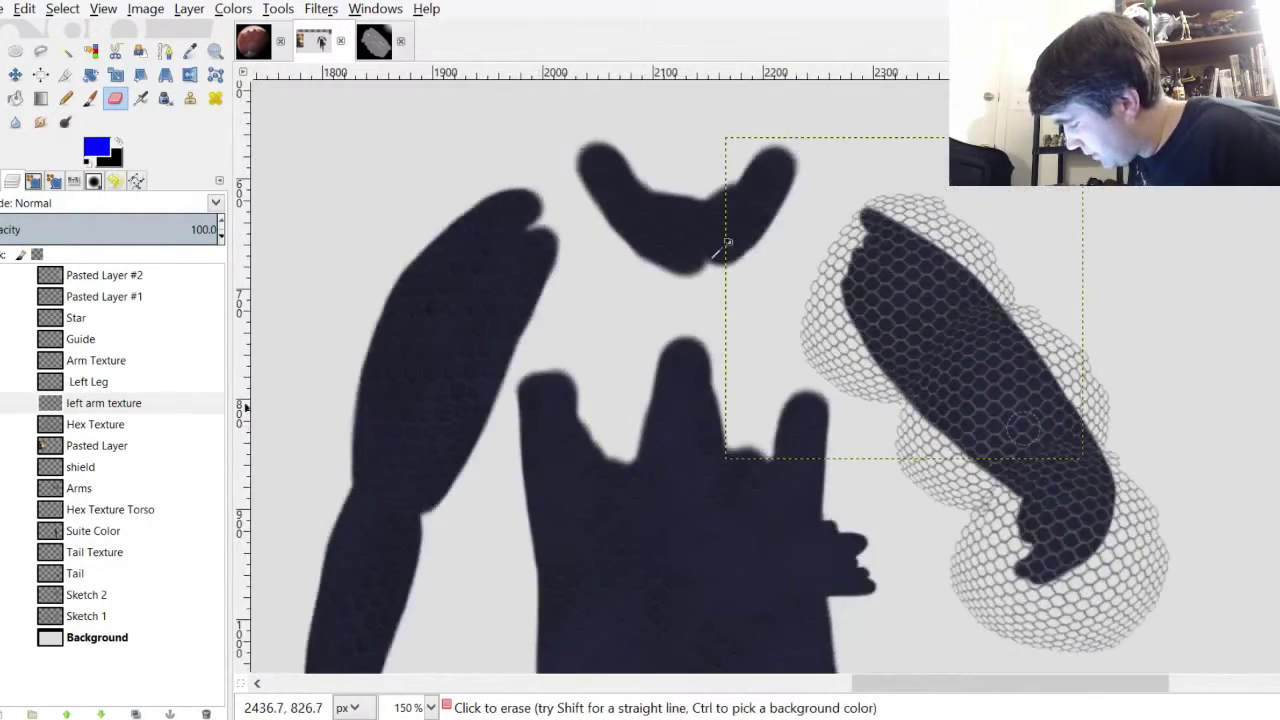
pyautogui.scroll(2, 1112, 450)
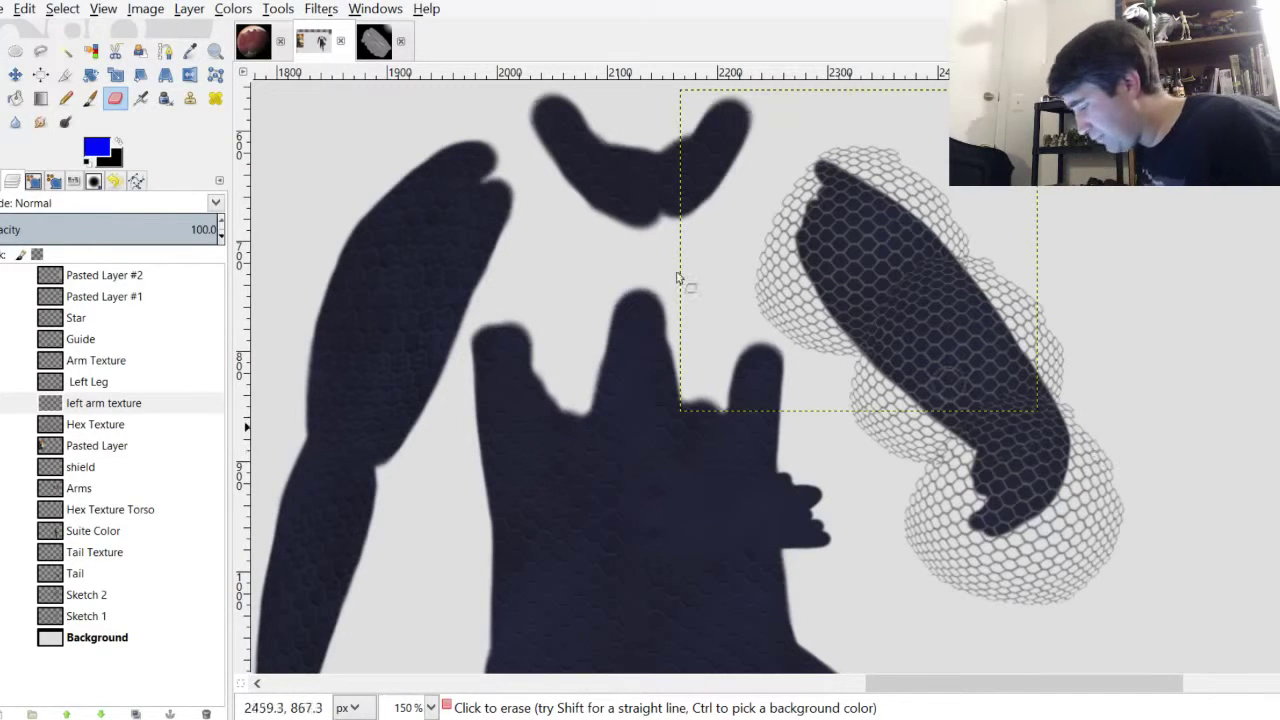
pyautogui.scroll(-2, 700, 300)
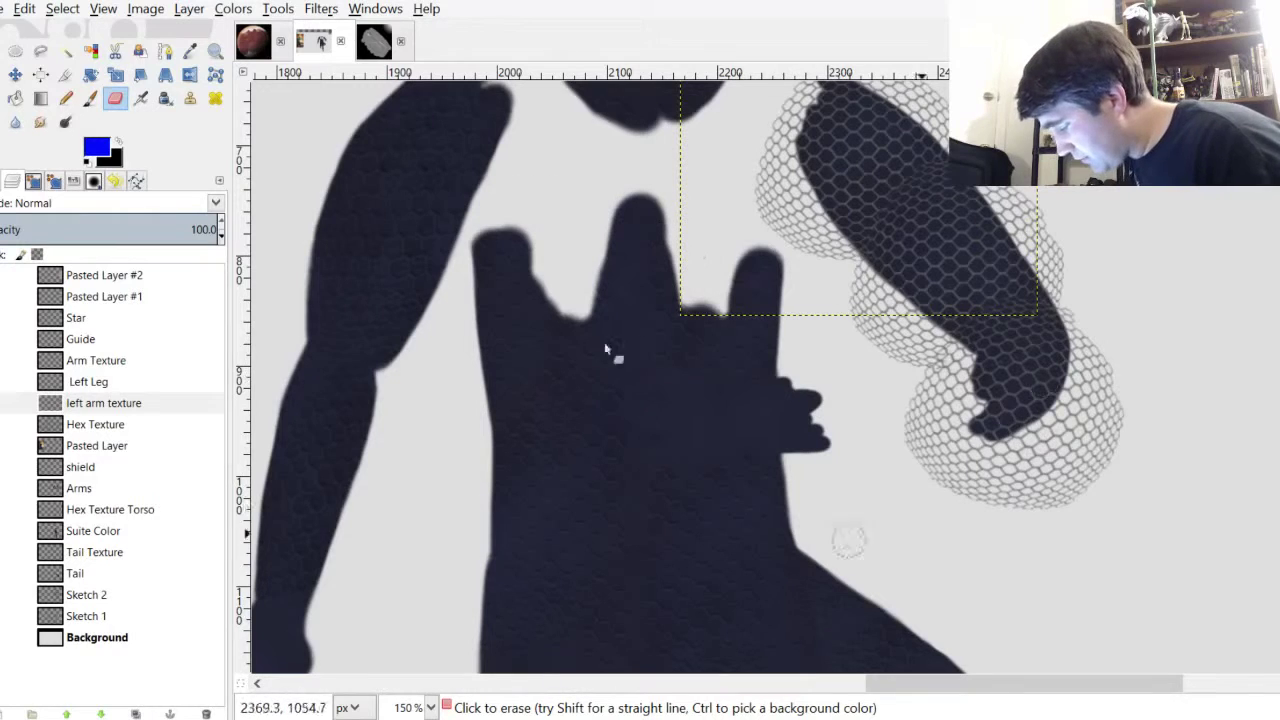
# Make Pasted Layer #2 active and briefly show the sketch to check where the fingers lie, hiding it again
pyautogui.click(104, 275)
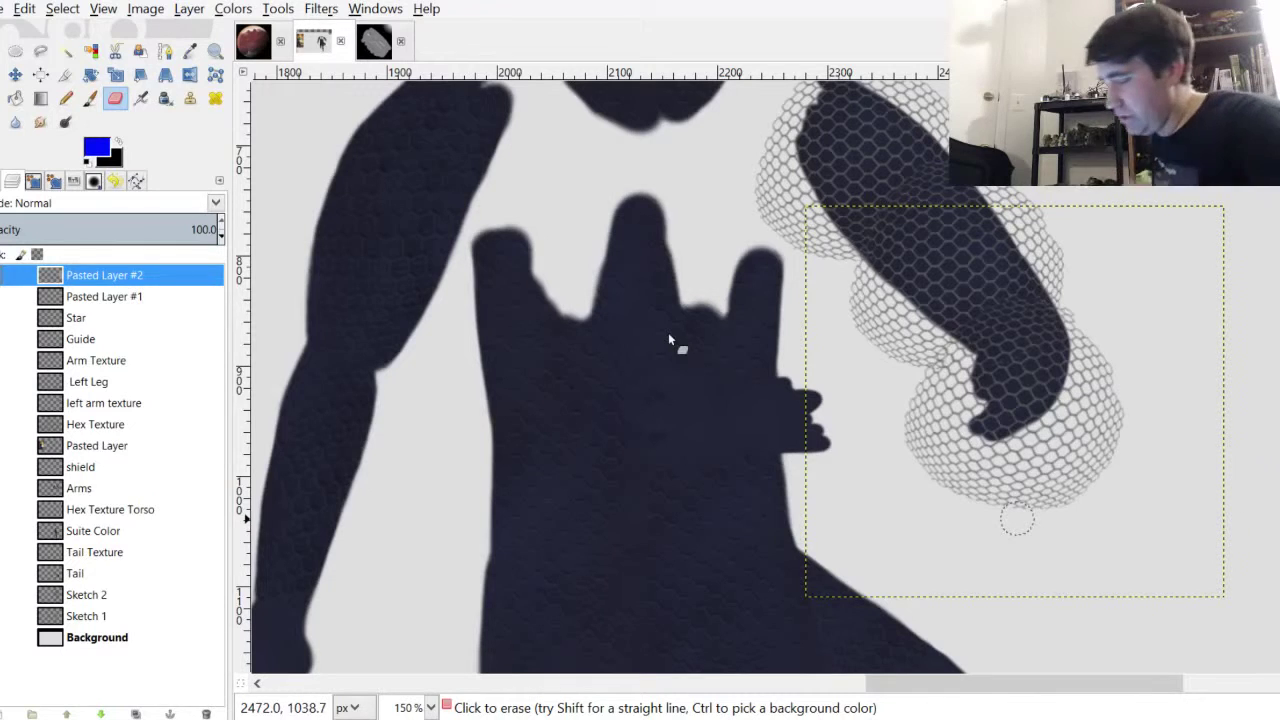
pyautogui.click(1, 595)
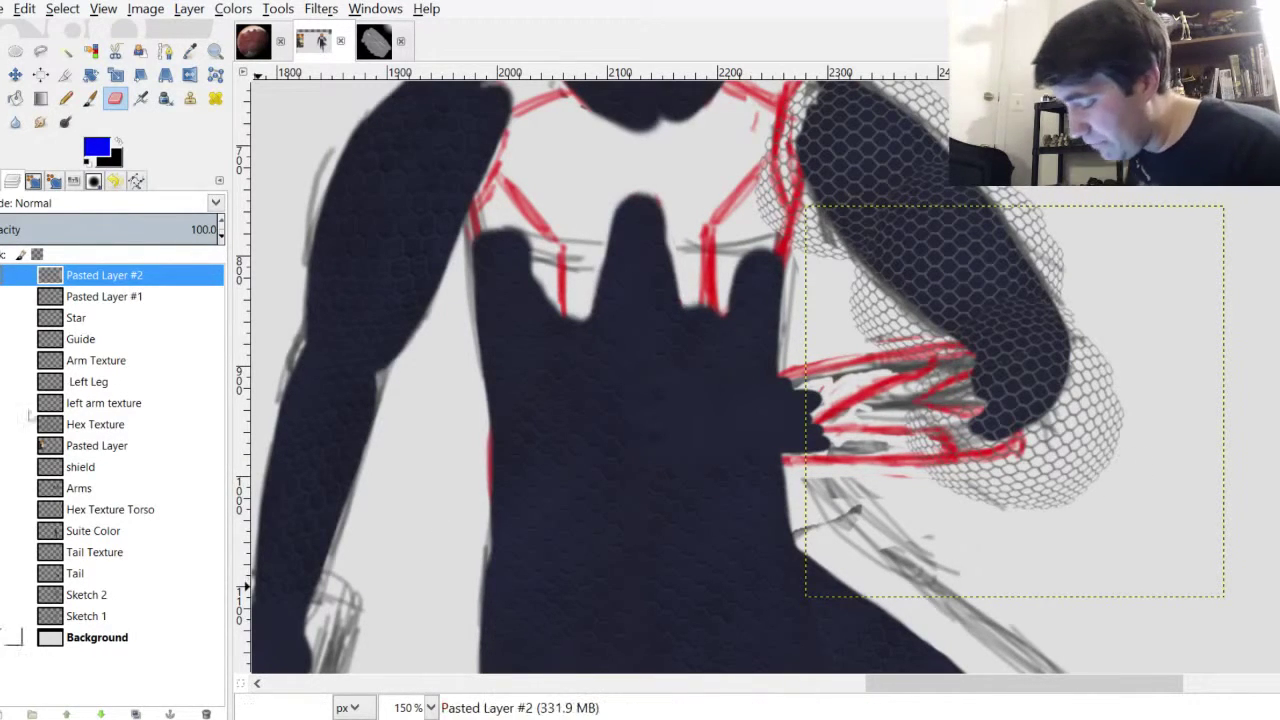
pyautogui.click(1, 595)
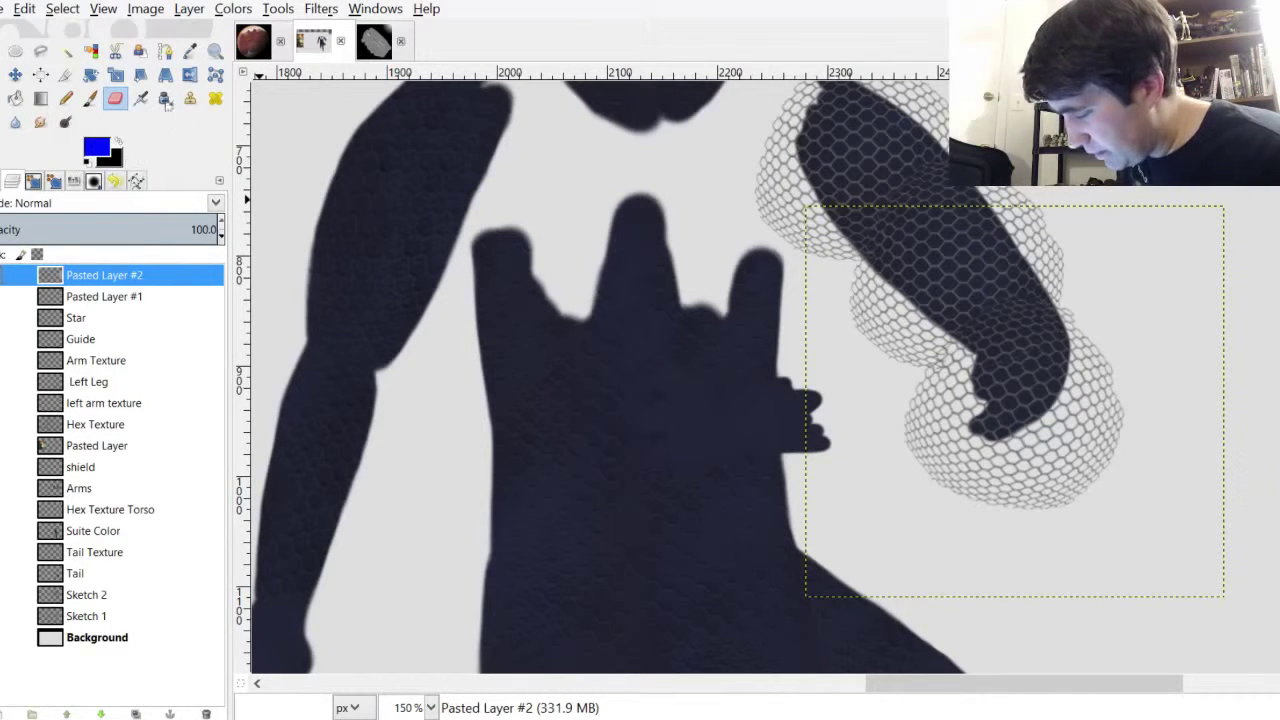
# Paste another copy of the rounded hex pattern as a new layer and place it over the fingers beside the torso
pyautogui.hotkey('ctrl', 'v')
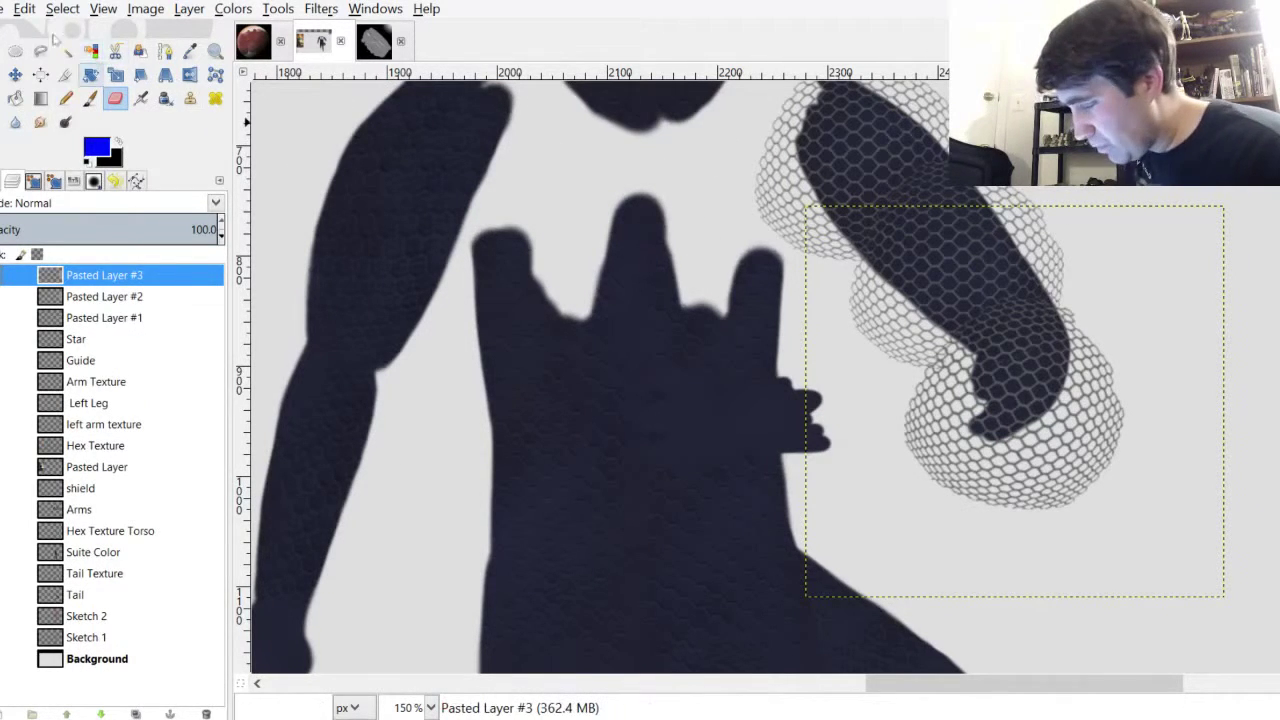
pyautogui.click(15, 74)
pyautogui.moveTo(800, 290); pyautogui.dragTo(510, 294)
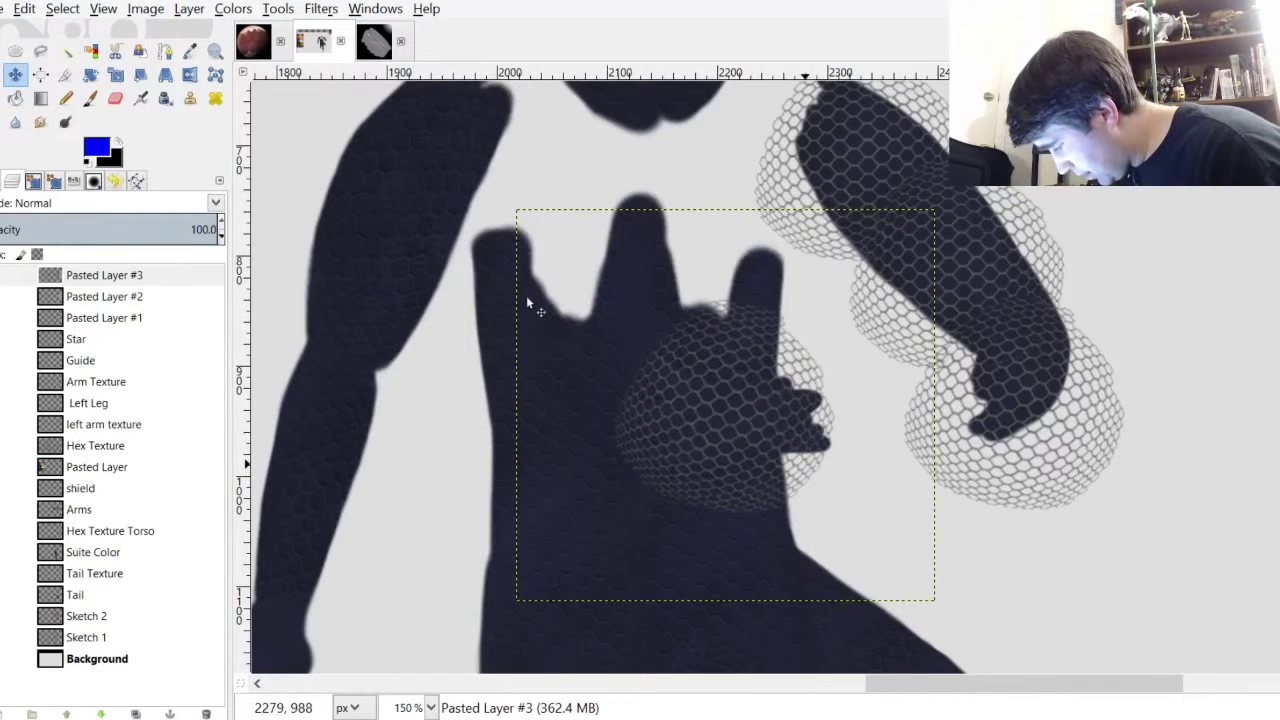
# Select a rectangle around the new hex patch over the fingers and scale it up slightly
pyautogui.press('r')
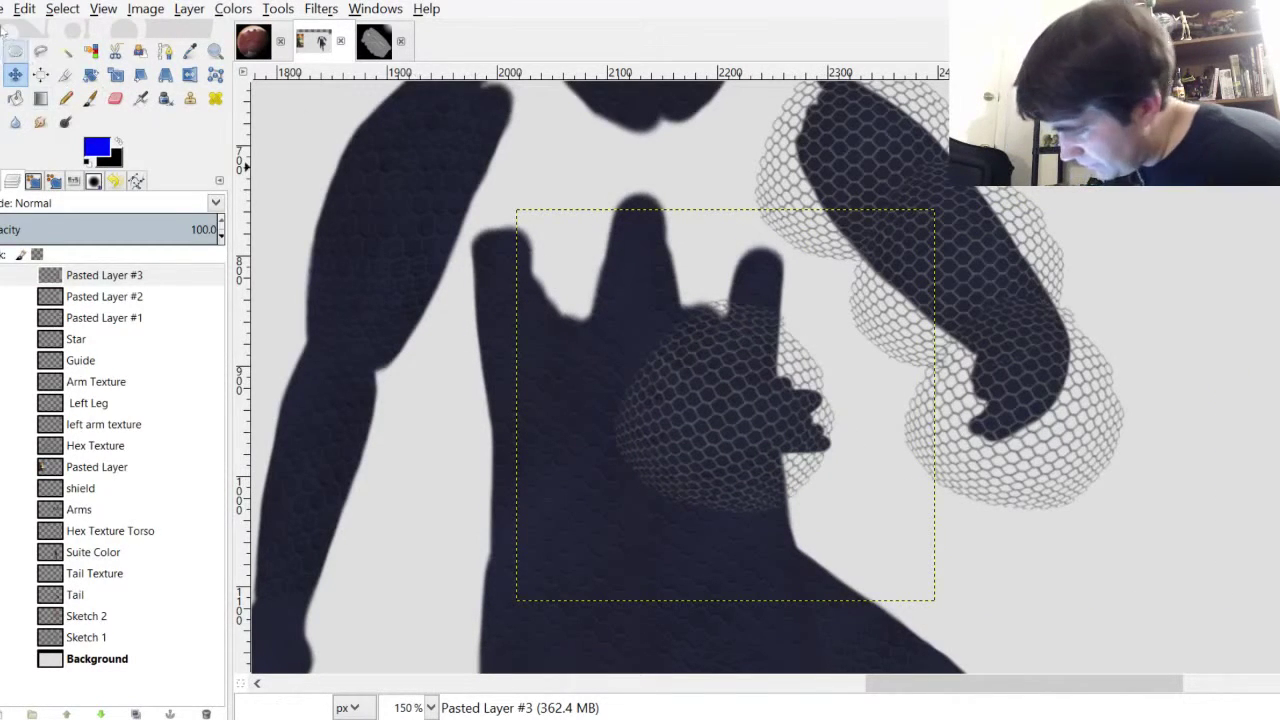
pyautogui.moveTo(598, 303); pyautogui.dragTo(867, 573)
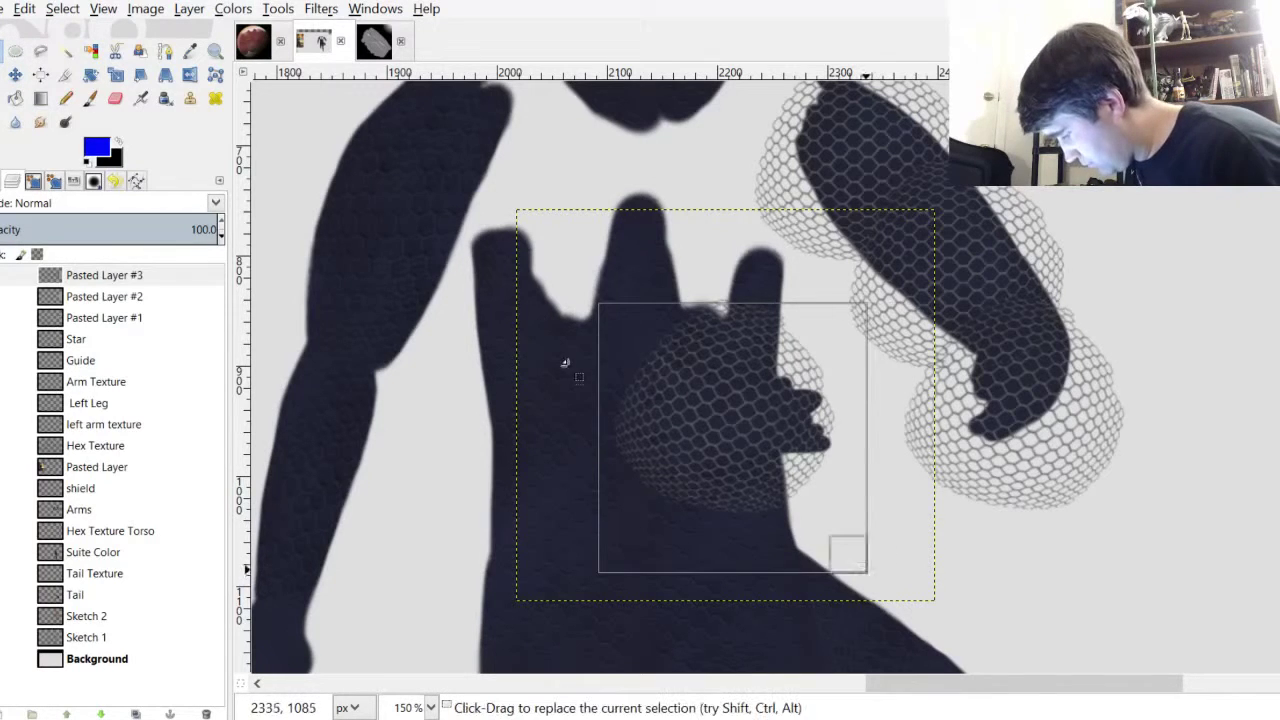
pyautogui.click(116, 75)
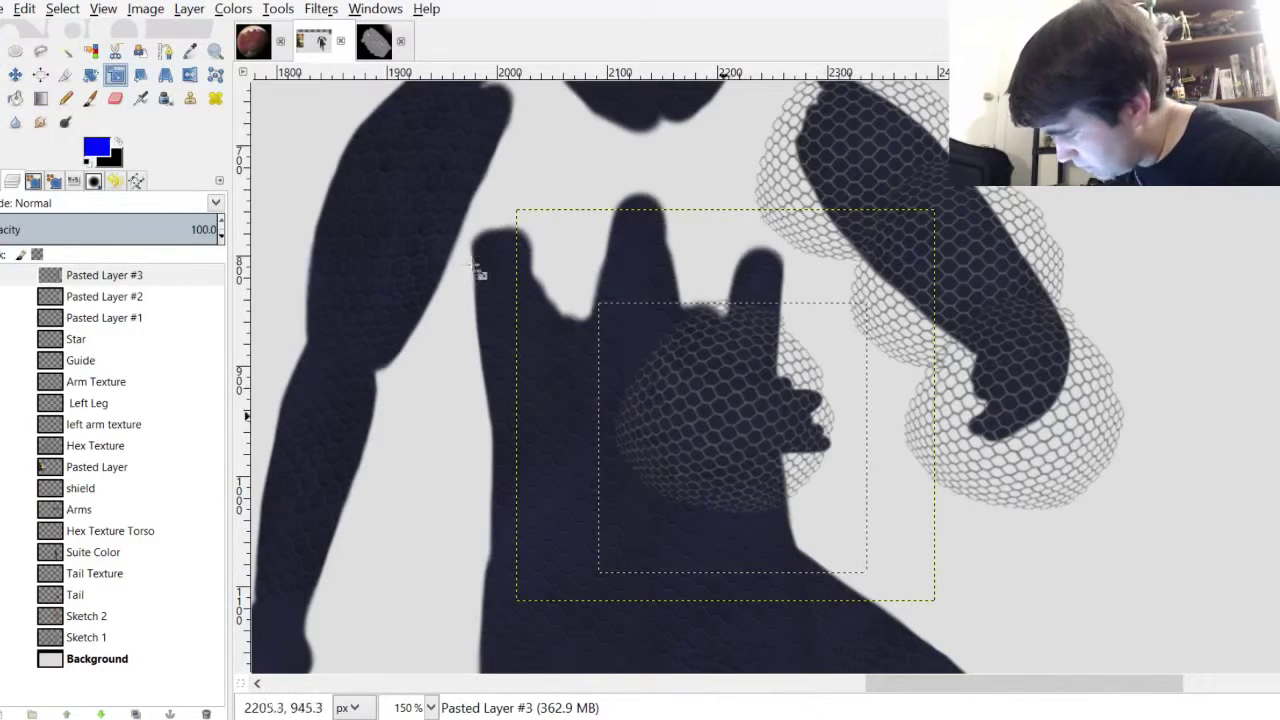
pyautogui.click(723, 415)
pyautogui.moveTo(872, 578); pyautogui.dragTo(898, 605)
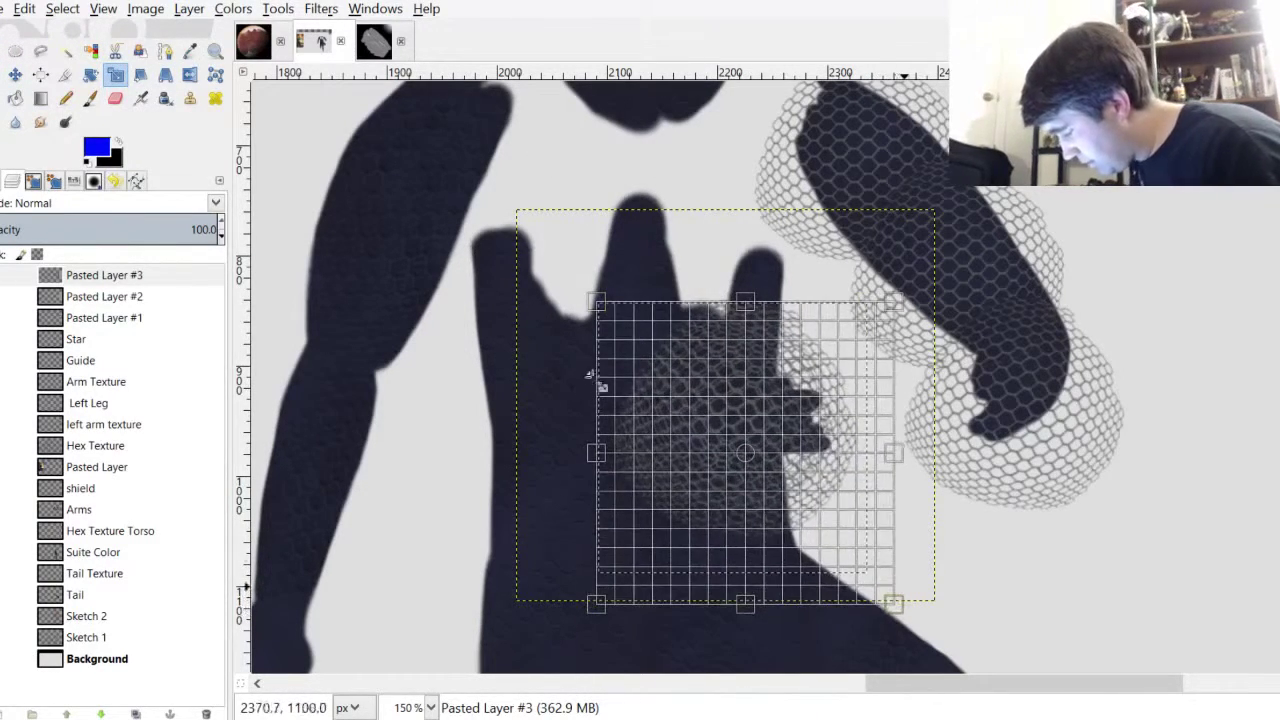
pyautogui.press('Return')
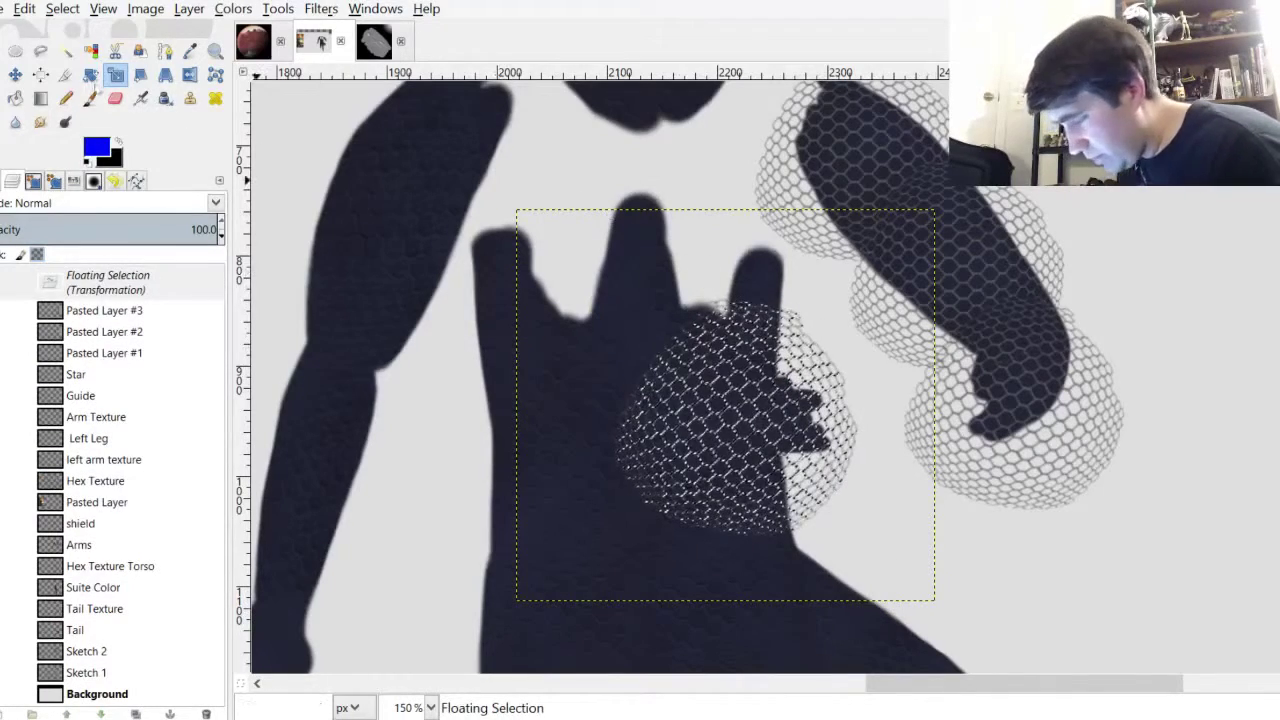
# Nudge the scaled hex patch slightly up over the fingers and anchor it to Pasted Layer #3
pyautogui.press('m')
pyautogui.moveTo(524, 276); pyautogui.dragTo(515, 263)
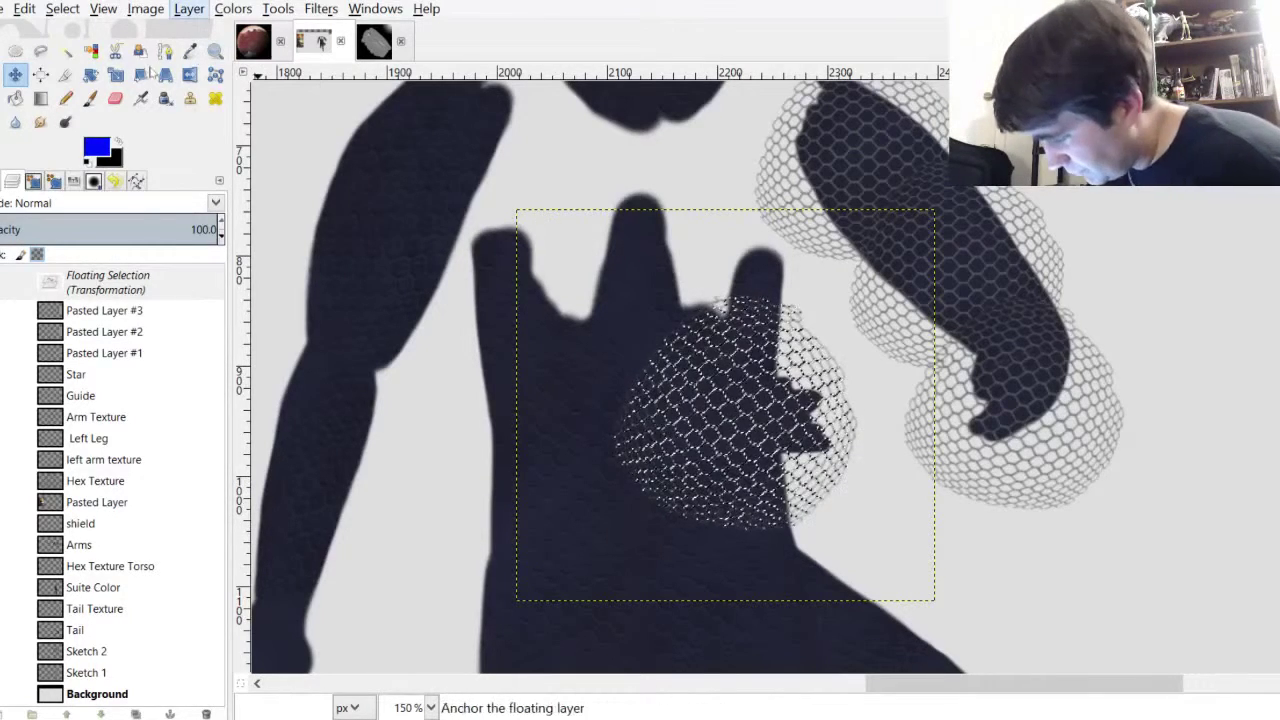
pyautogui.click(170, 714)
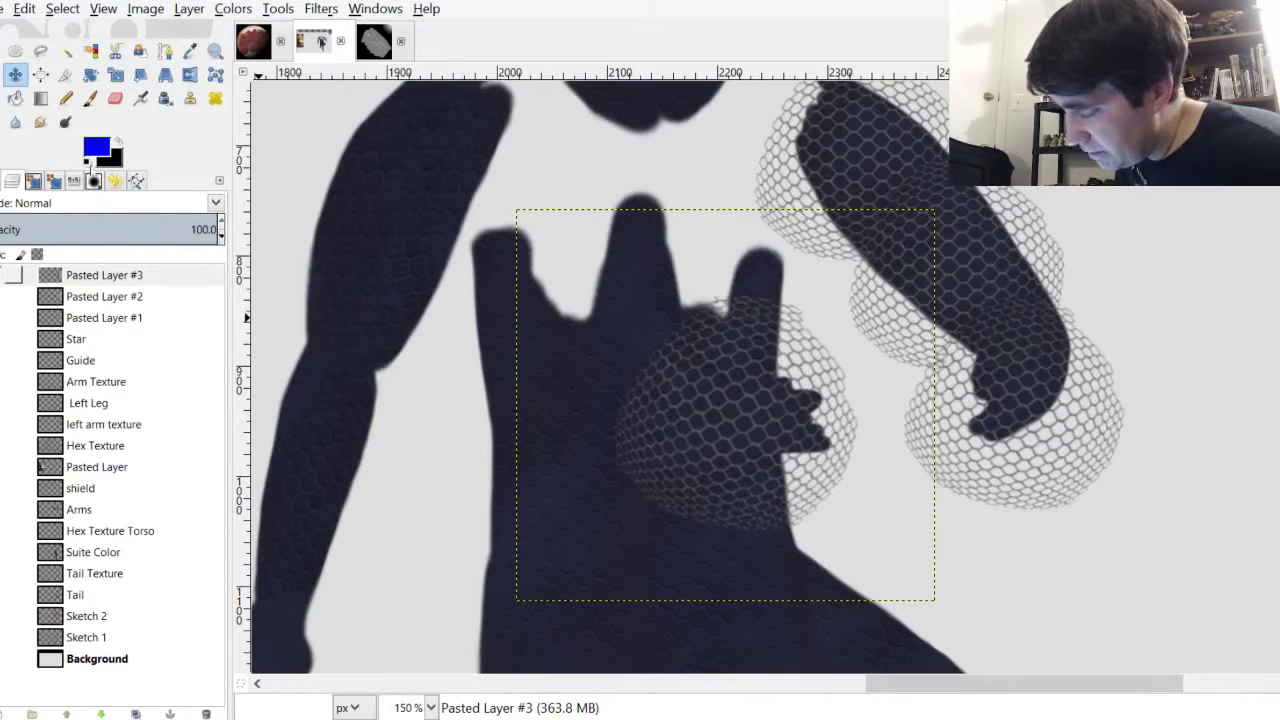
# Merge Pasted Layer #3 and Pasted Layer #2 down into Pasted Layer #1
pyautogui.click(104, 290)
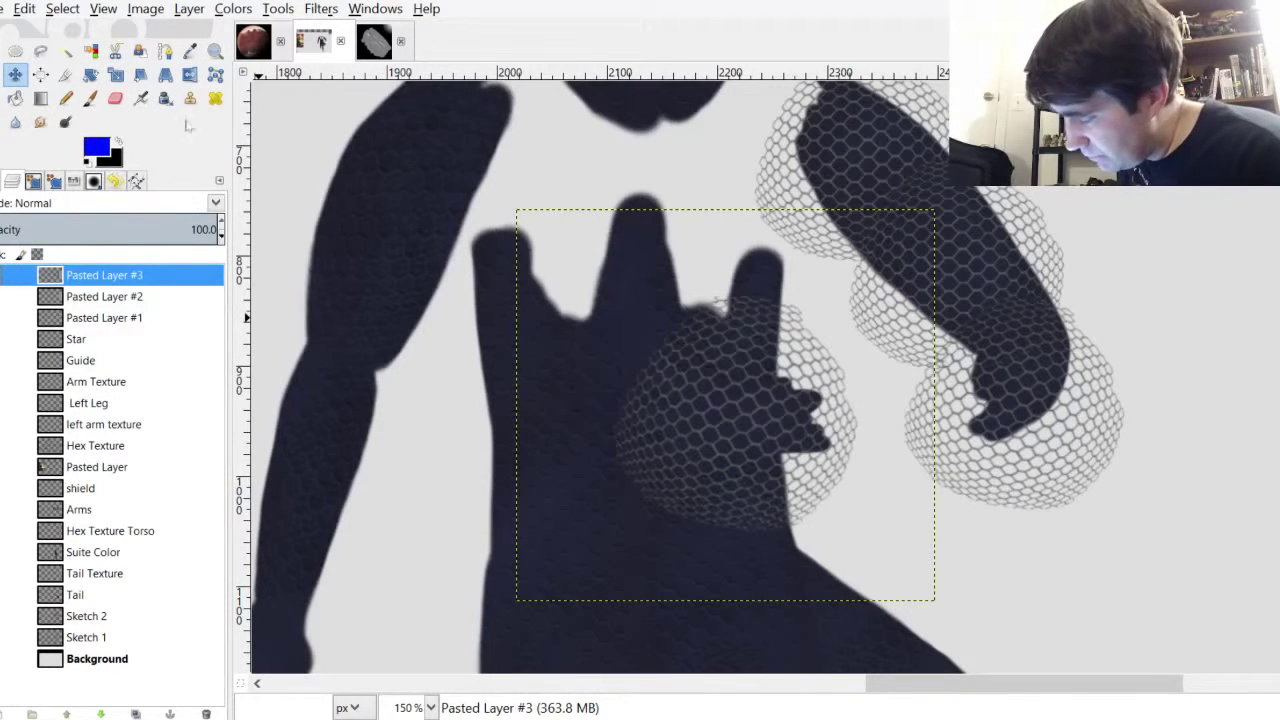
pyautogui.click(88, 168)
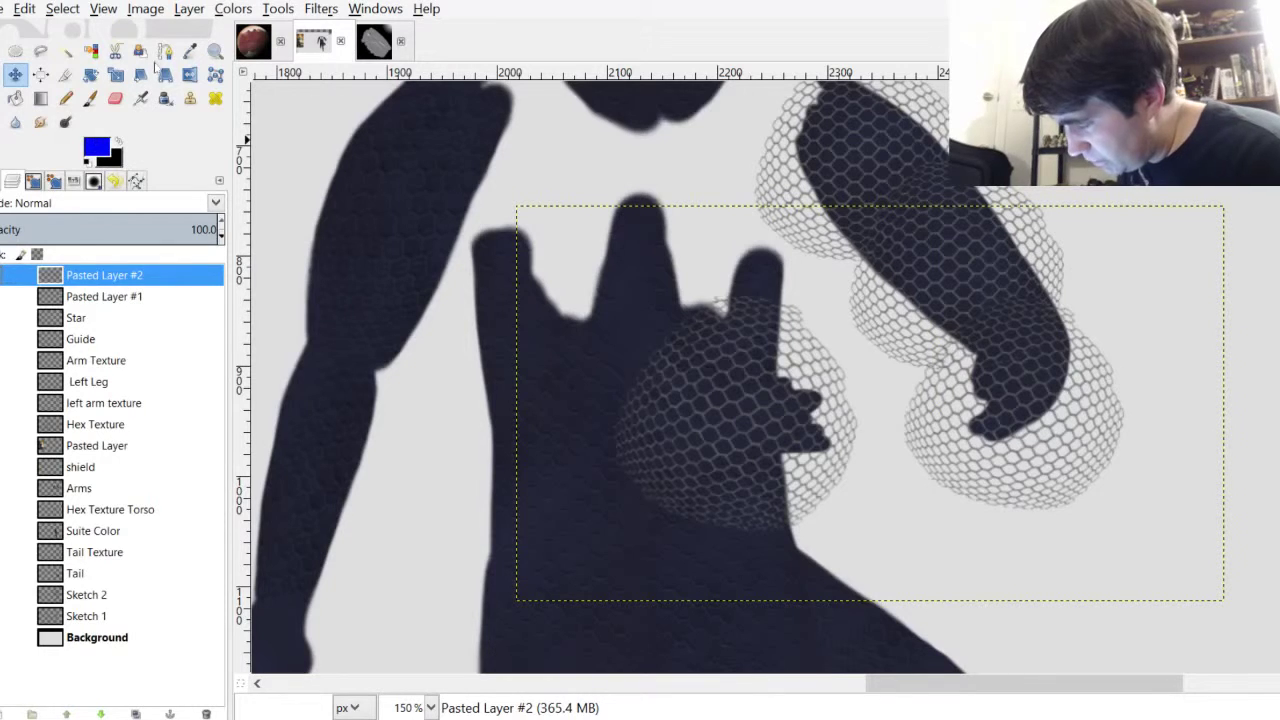
pyautogui.hotkey('ctrl', 'm')
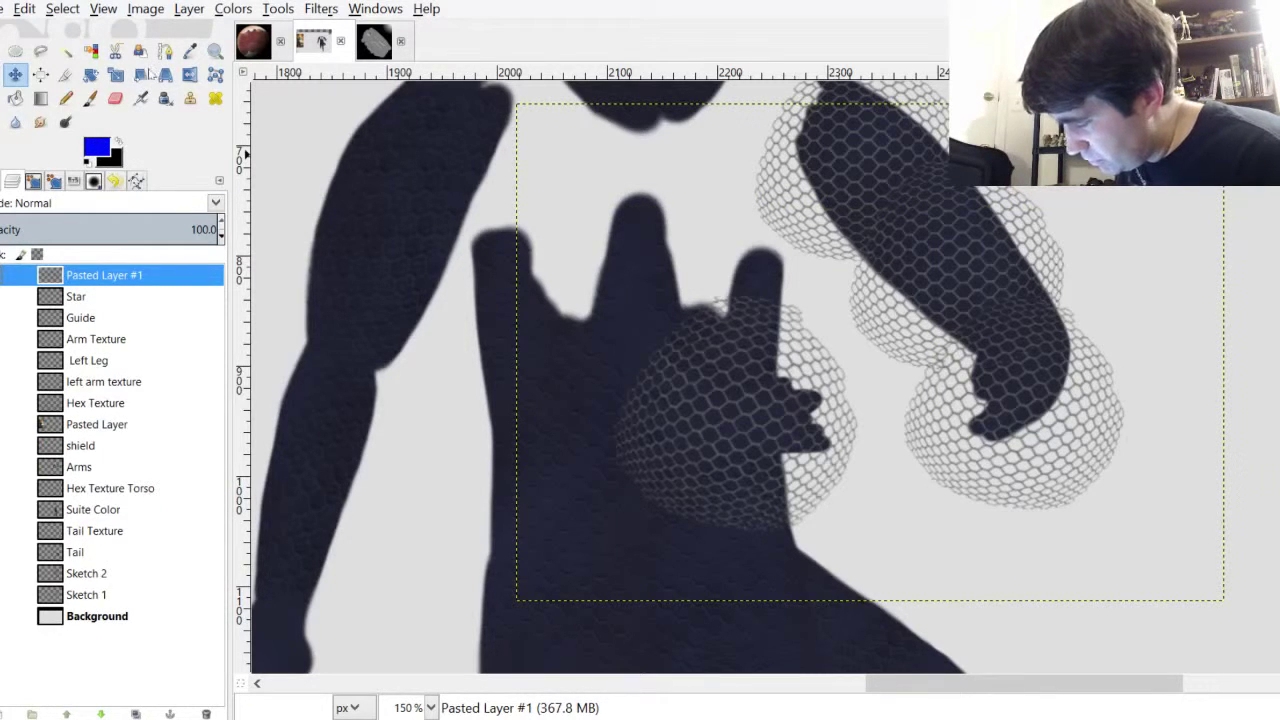
# Undo the accidental merge into Star, and instead merge Pasted Layer #1 into the left arm texture layer
pyautogui.hotkey('ctrl', 'm')
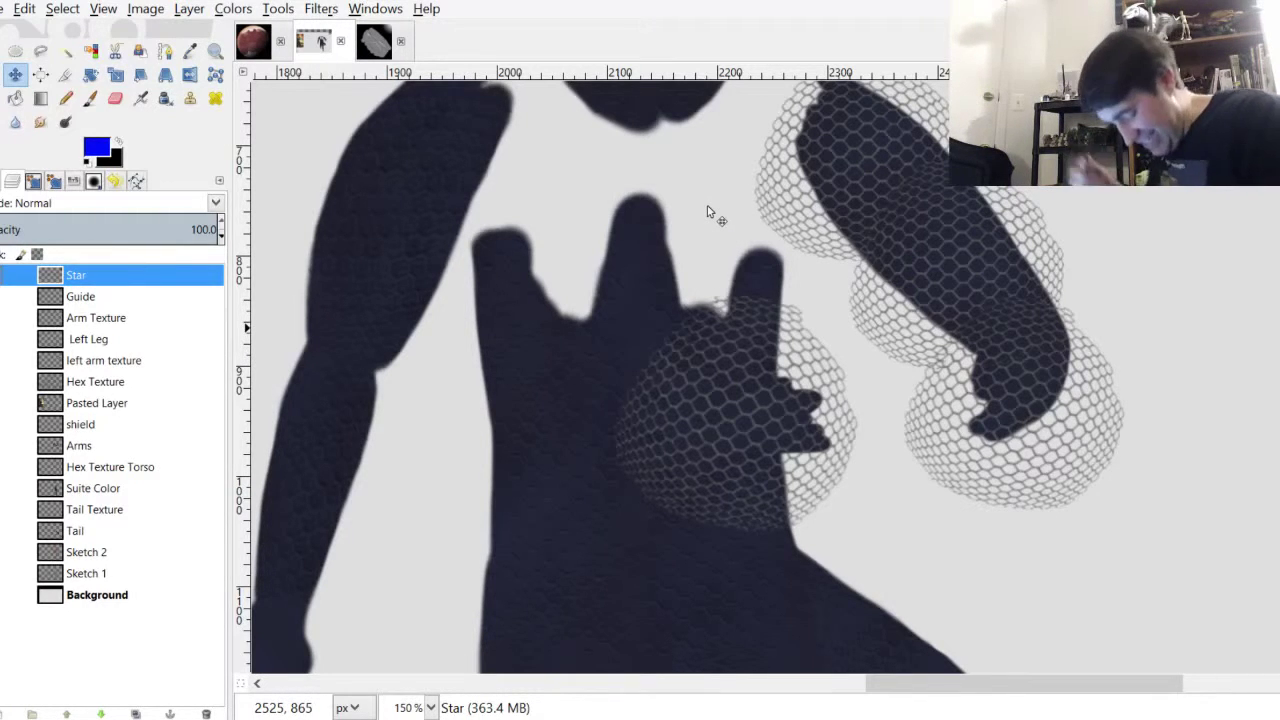
pyautogui.hotkey('ctrl', 'z')
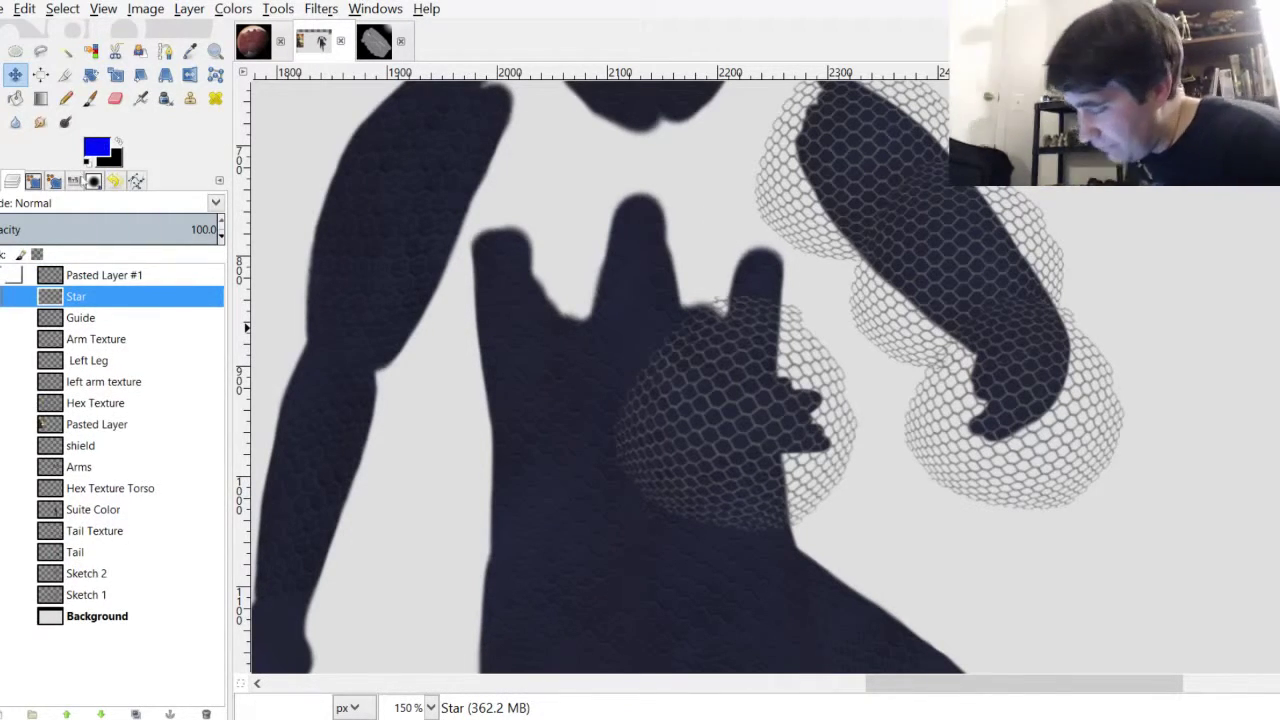
pyautogui.moveTo(128, 275); pyautogui.dragTo(138, 369)
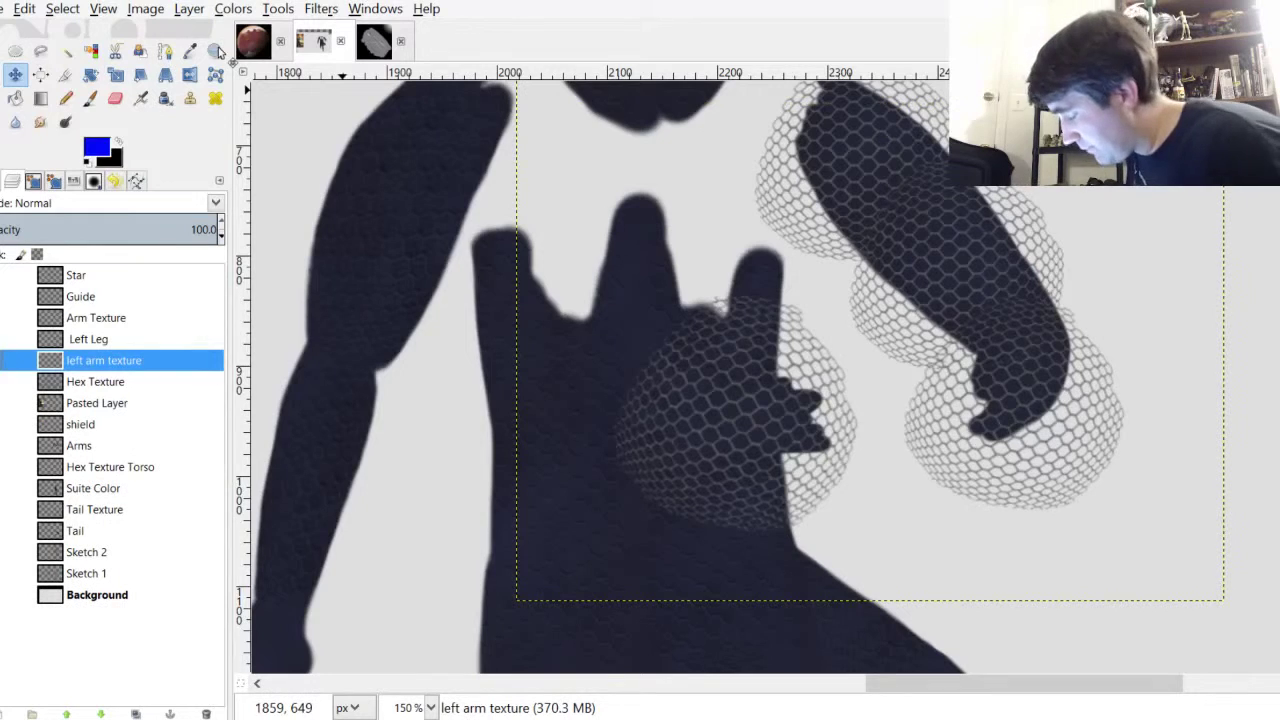
# Toggle the left arm texture layer's visibility to check the merged hex patches on the arm and hand
pyautogui.press('1')
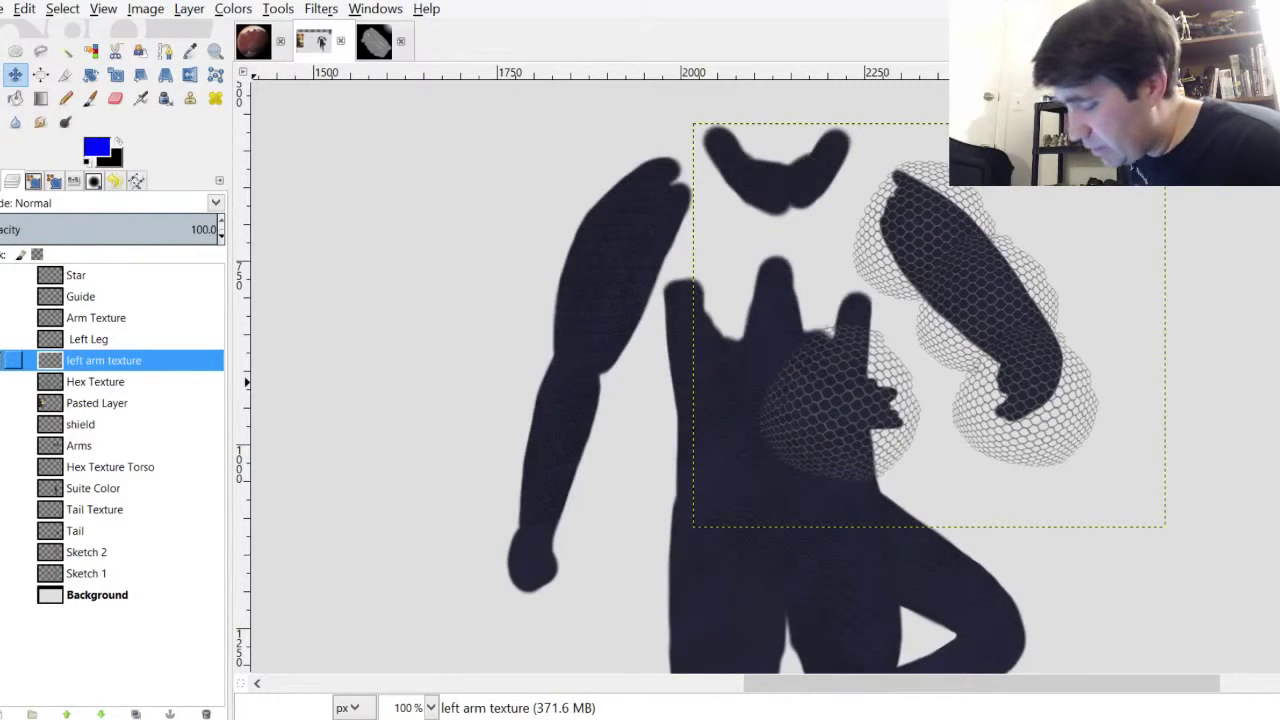
pyautogui.click(2, 360)
pyautogui.click(2, 360)
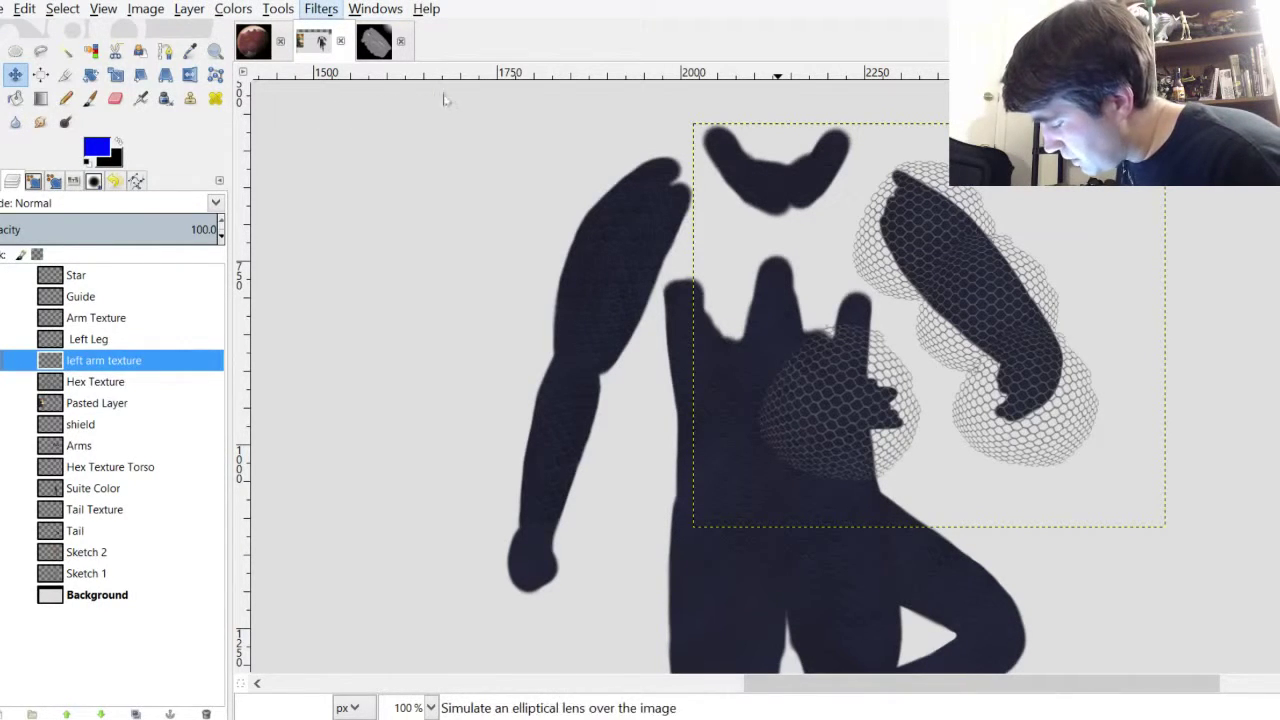
pyautogui.click(430, 151)
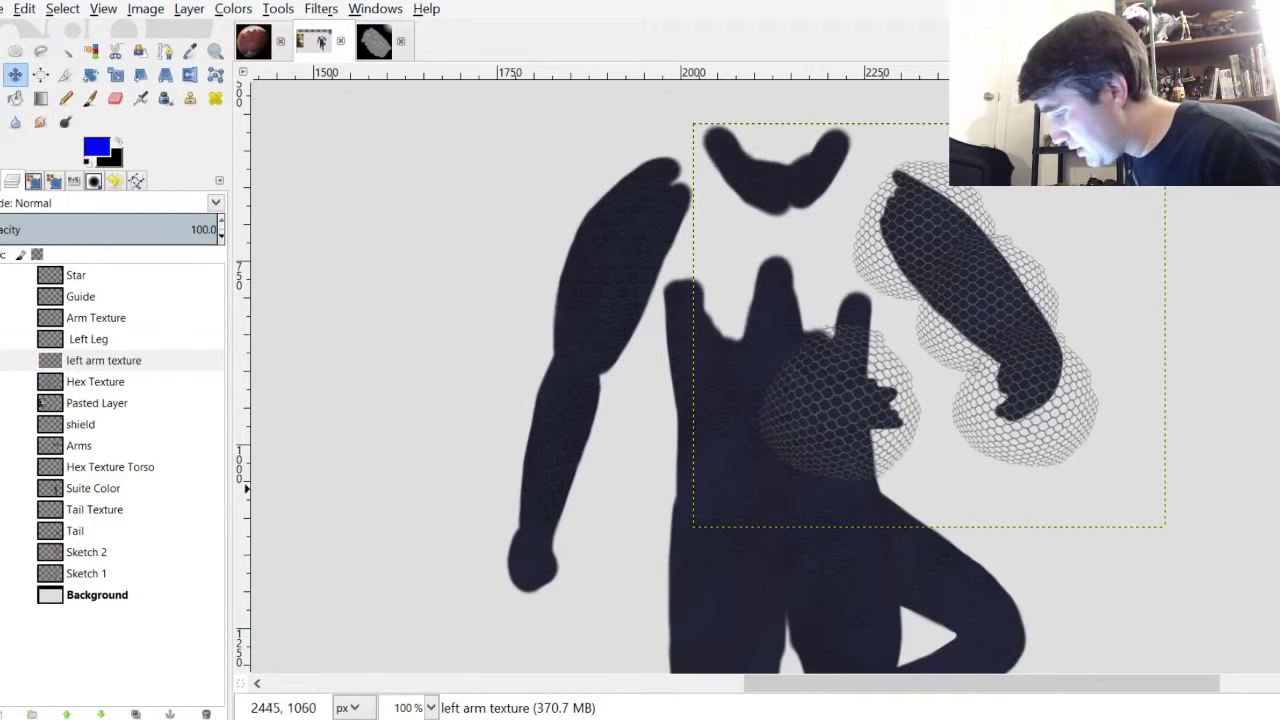
# Review the painted strokes in the grey sample texture image, pick its light grey as foreground colour, and return to the suit image
pyautogui.click(377, 43)
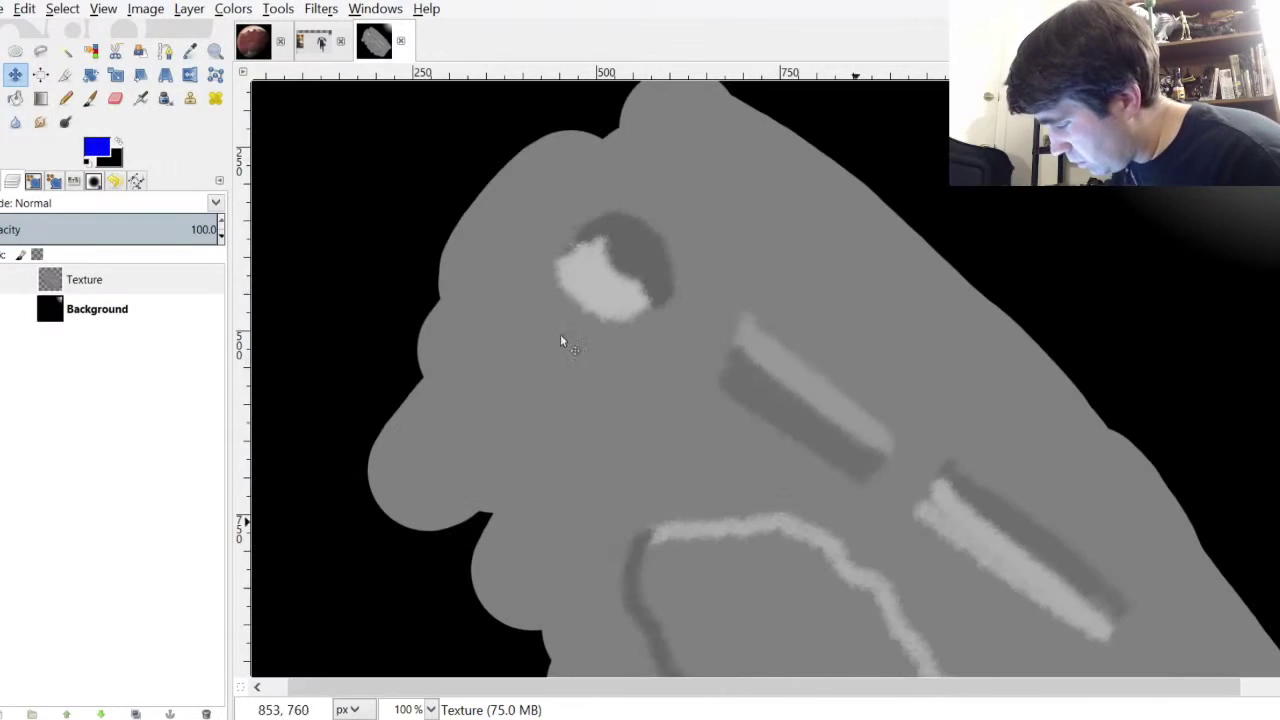
pyautogui.scroll(-3, 863, 191)
pyautogui.scroll(2, 863, 200)
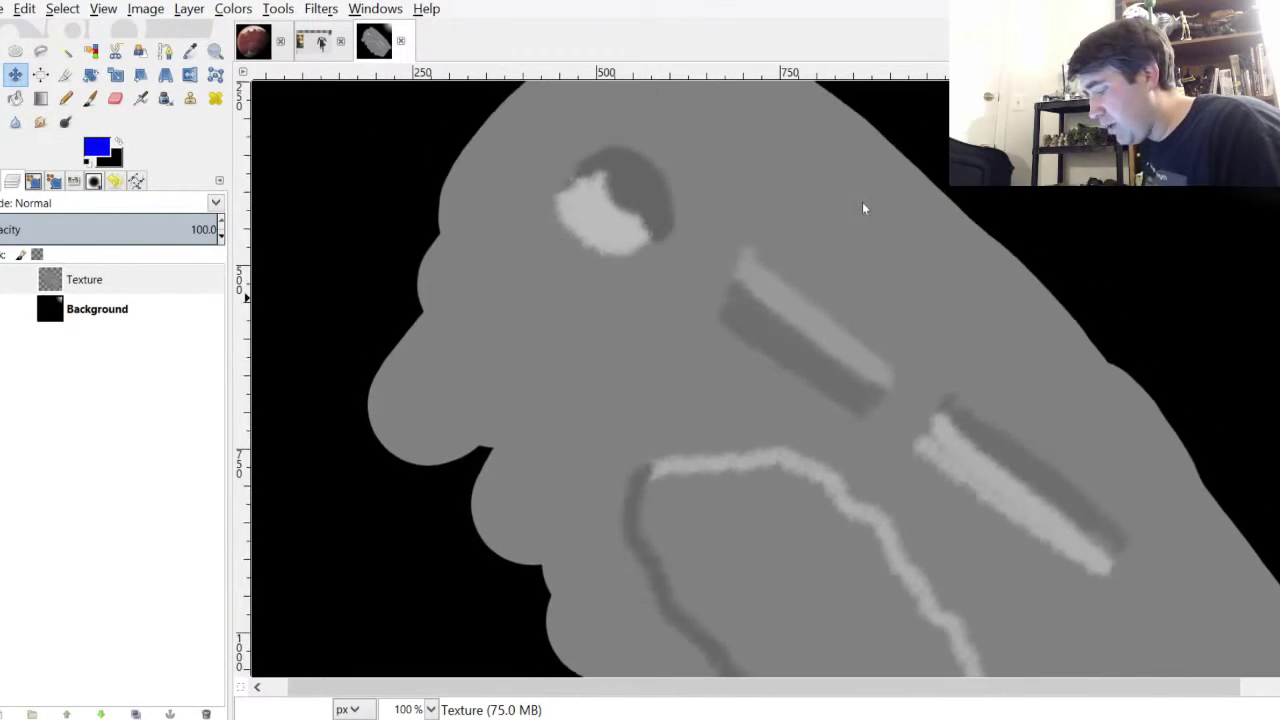
pyautogui.scroll(-1, 845, 210)
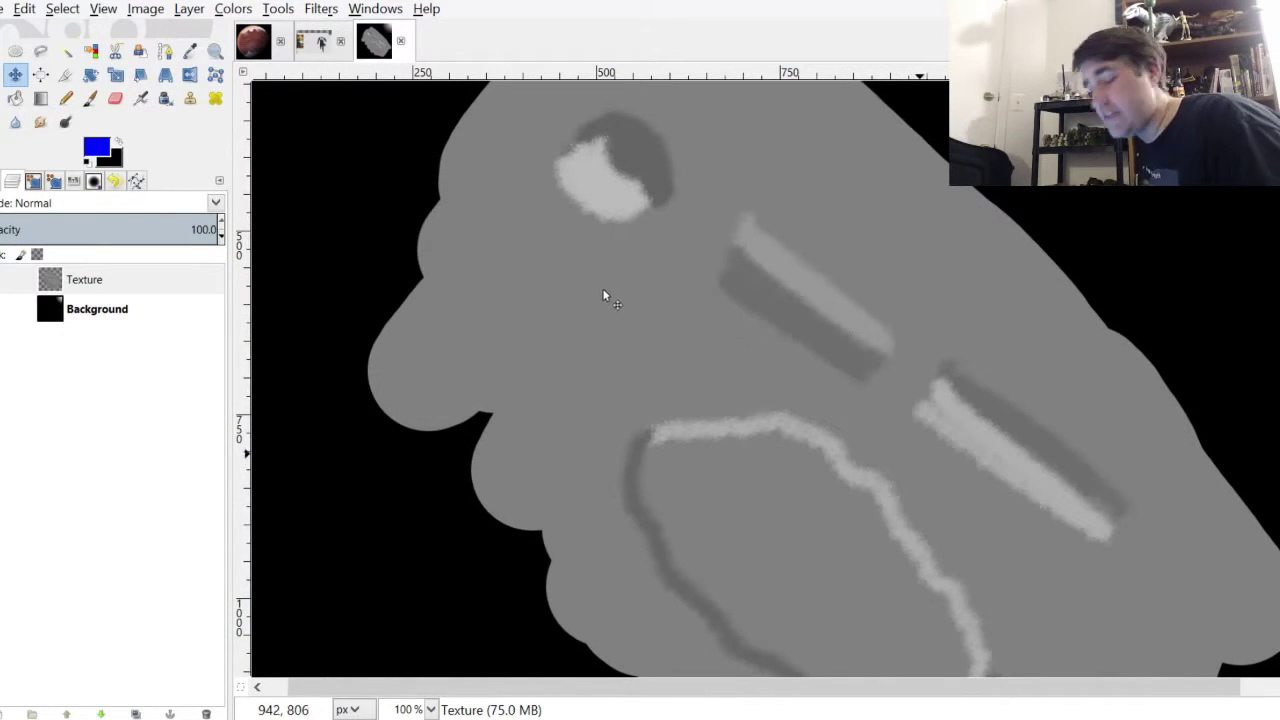
pyautogui.hotkey('alt', '2')
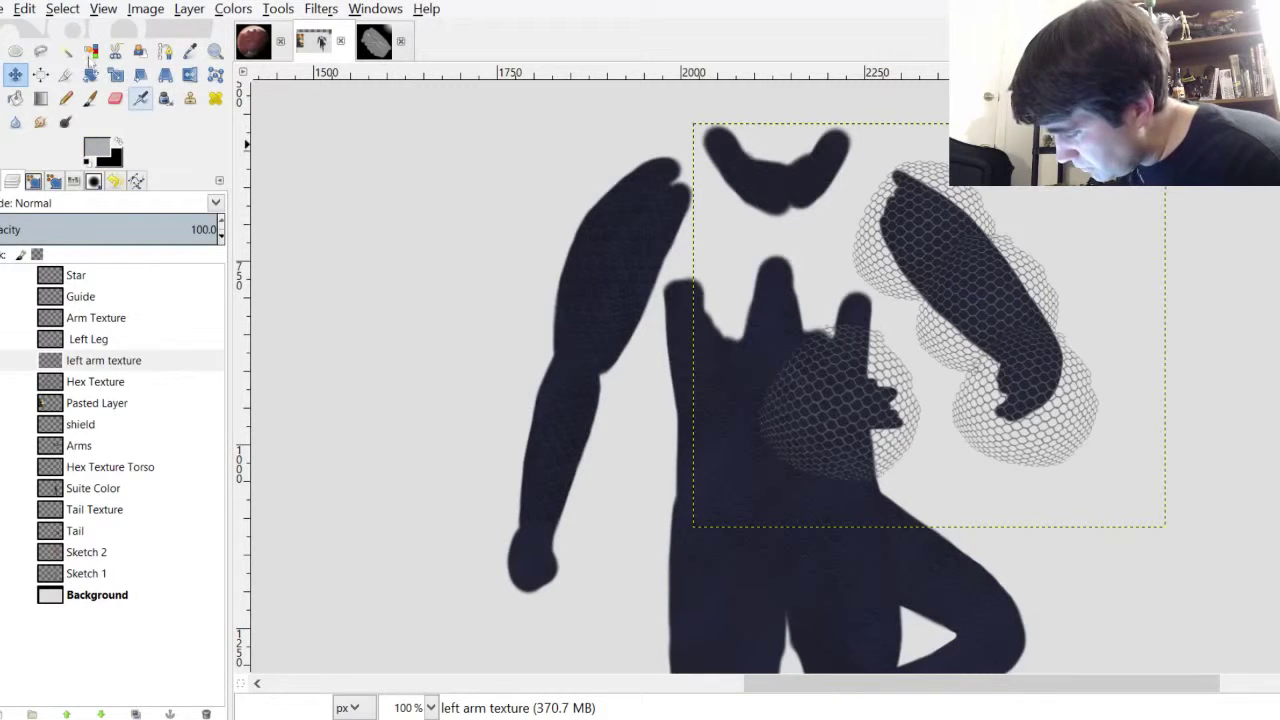
# Set the Airbrush to the Acrylic 04 brush at size 37.75 and enable jitter with an amount of 0.98
pyautogui.doubleClick(140, 97)
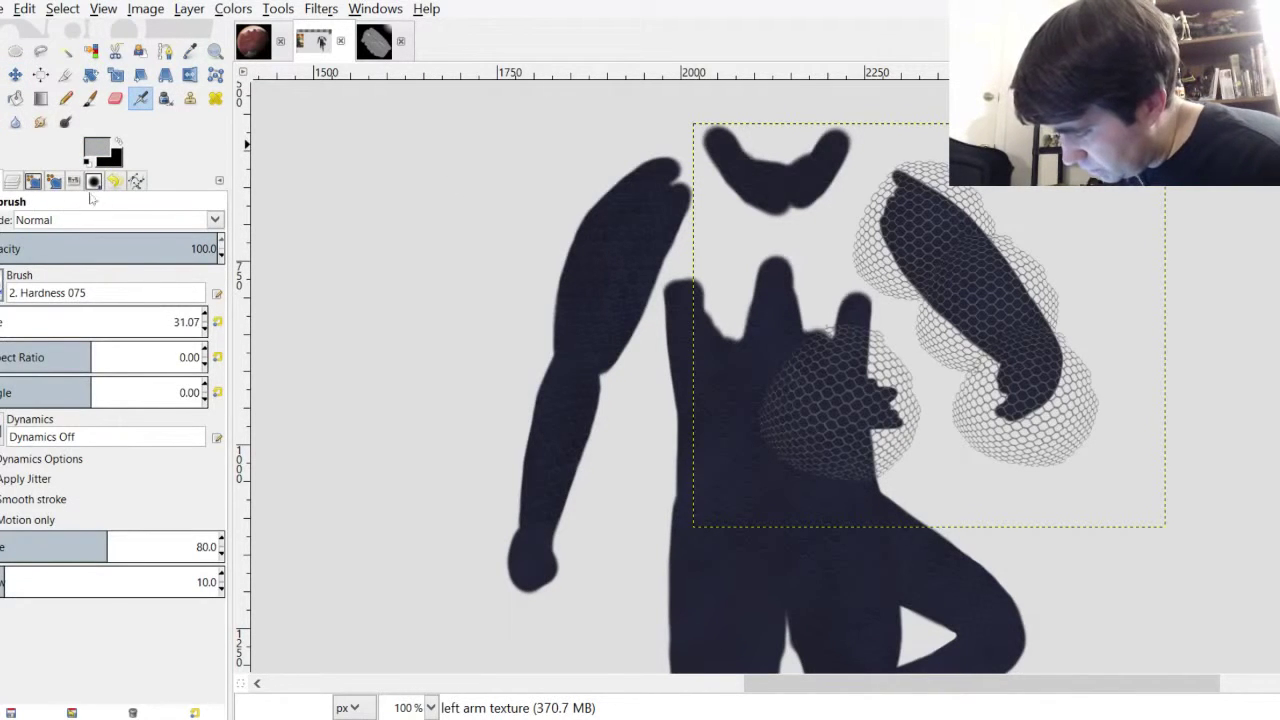
pyautogui.click(57, 228)
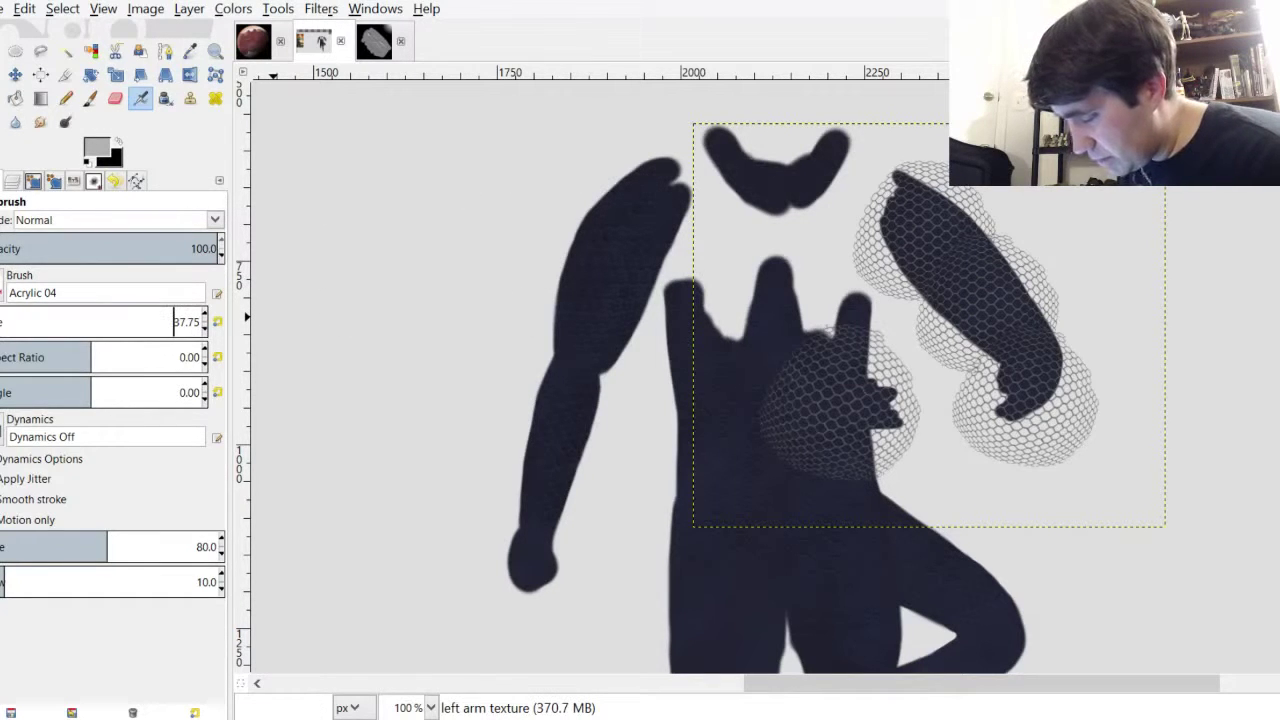
pyautogui.click(16, 479)
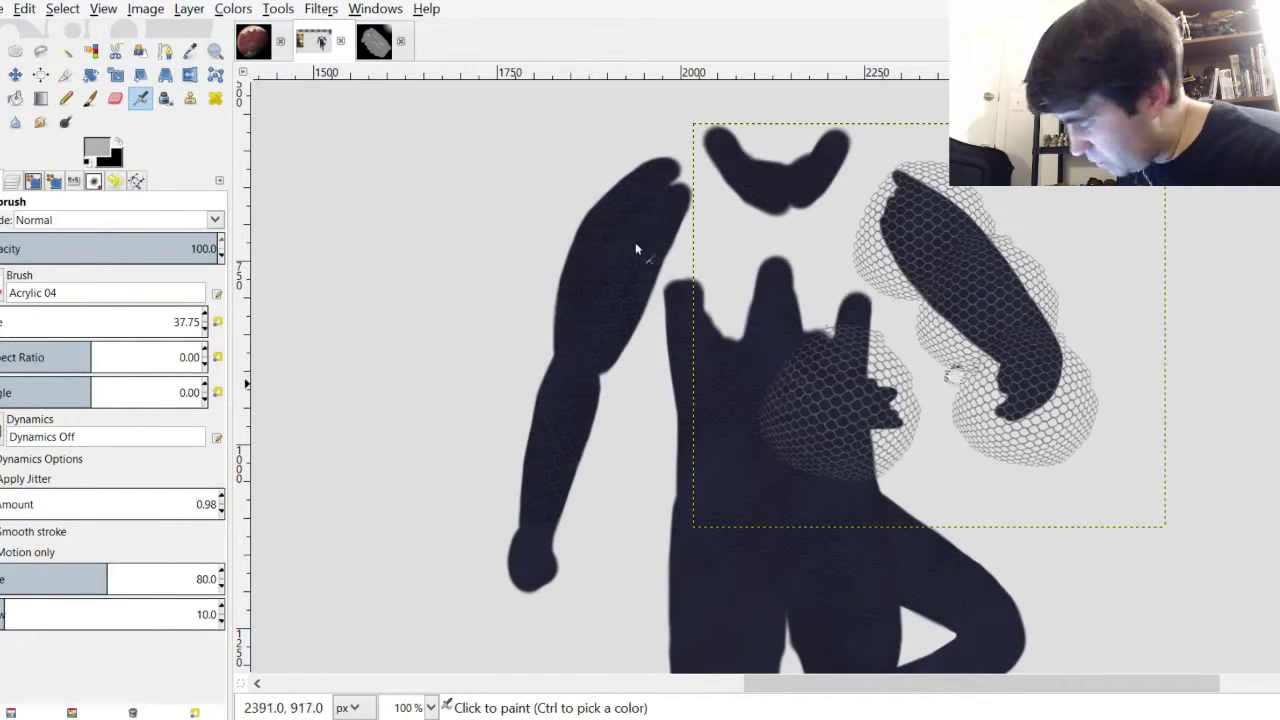
# Airbrush mottled light grey over the left arm and the hand's hex patch on the left arm texture layer
pyautogui.scroll(1, 1043, 337)
pyautogui.scroll(1, 1045, 337)
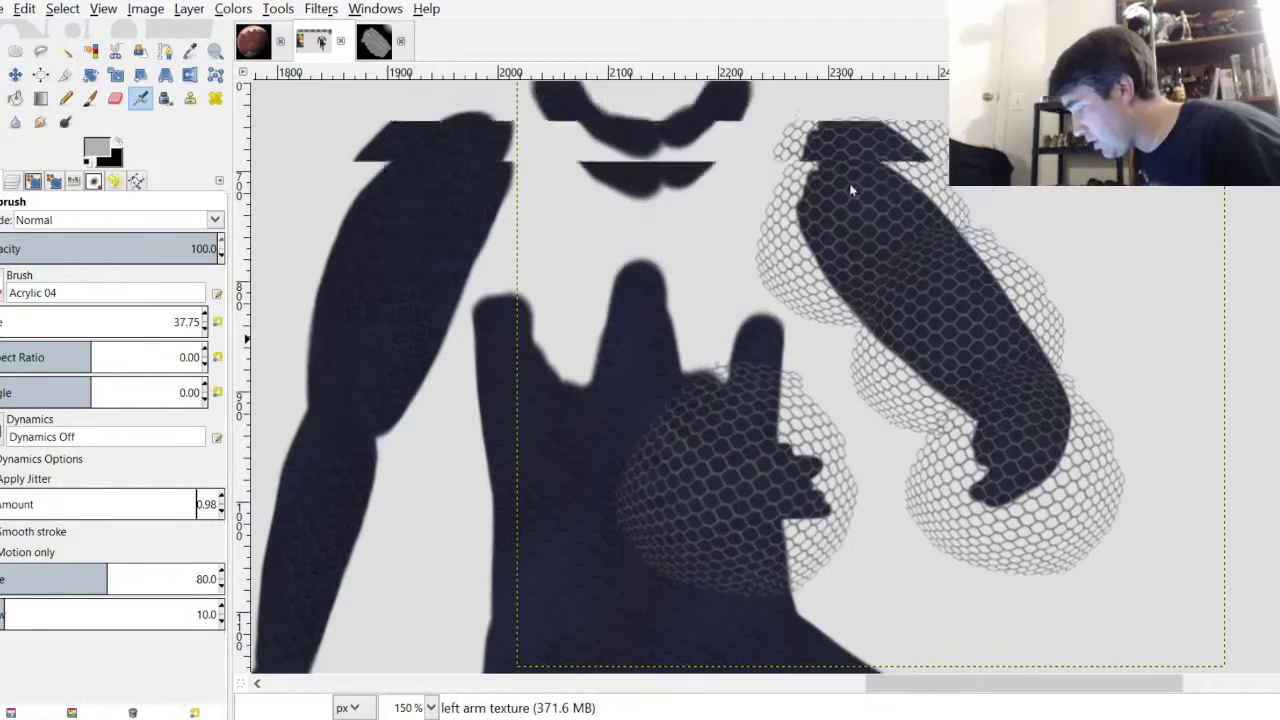
pyautogui.moveTo(932, 307)
pyautogui.mouseDown()
pyautogui.moveTo(1036, 432)
pyautogui.moveTo(987, 391)
pyautogui.moveTo(890, 496)
pyautogui.moveTo(824, 523)
pyautogui.moveTo(706, 460)
pyautogui.moveTo(923, 469)
pyautogui.moveTo(881, 377)
pyautogui.moveTo(1084, 496)
pyautogui.moveTo(1149, 172)
pyautogui.moveTo(1078, 546)
pyautogui.mouseUp()
pyautogui.moveTo(988, 505)
pyautogui.mouseDown()
pyautogui.moveTo(877, 203)
pyautogui.moveTo(900, 160)
pyautogui.mouseUp()
pyautogui.moveTo(810, 541)
pyautogui.mouseDown()
pyautogui.moveTo(770, 436)
pyautogui.moveTo(785, 515)
pyautogui.mouseUp()
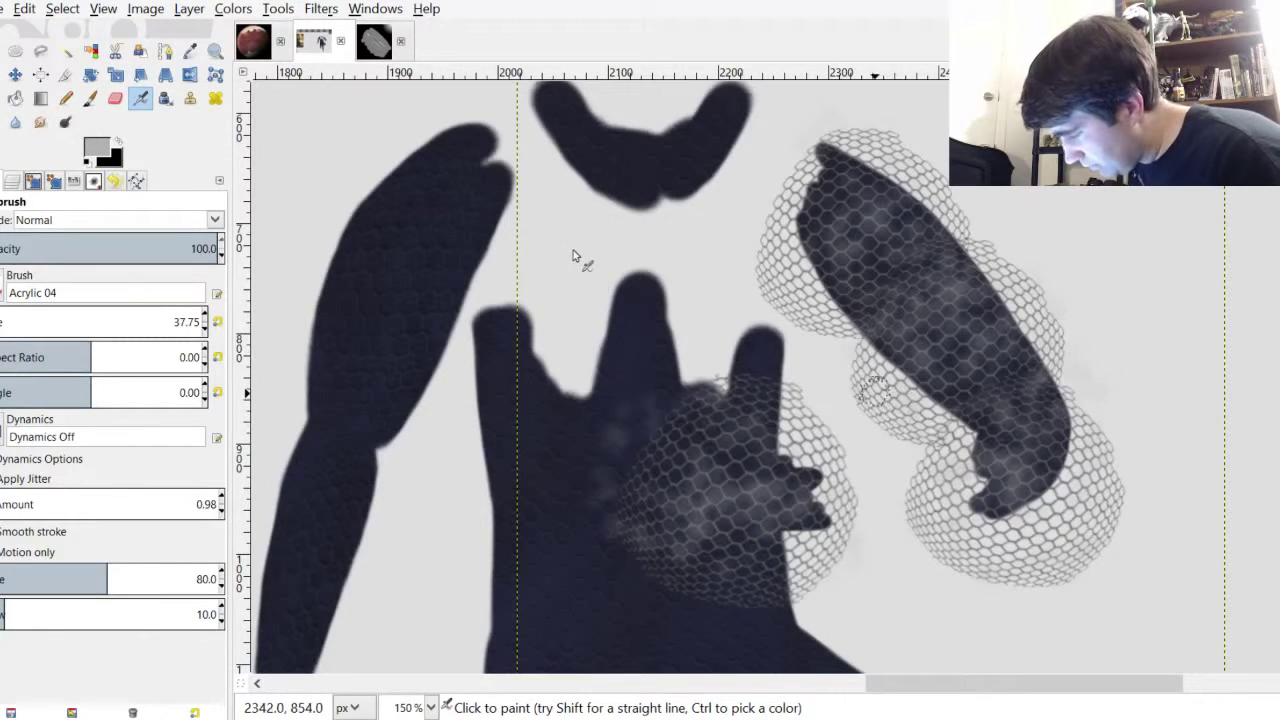
# Save the image and give the hex pattern on the left arm texture layer a raised relief effect
pyautogui.keyDown('ctrl'); pyautogui.scroll(6, 571, 257); pyautogui.keyUp('ctrl')
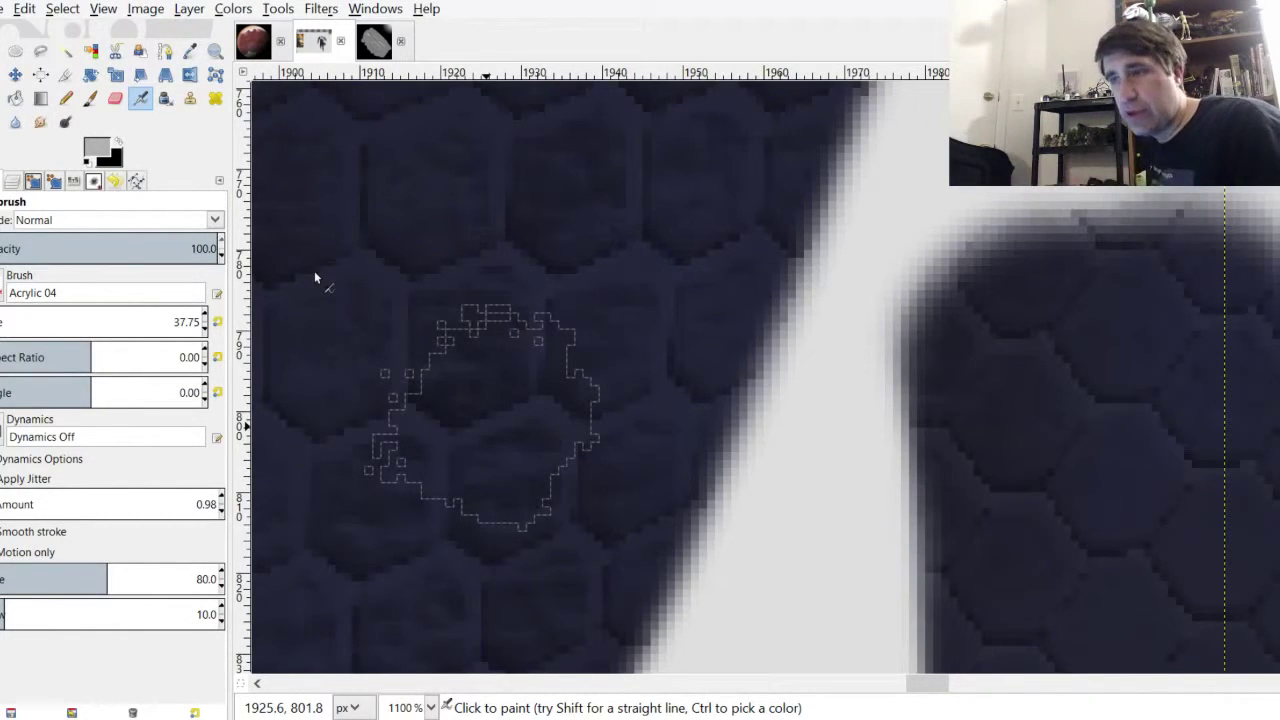
pyautogui.keyDown('ctrl'); pyautogui.scroll(-8, 314, 278); pyautogui.keyUp('ctrl')
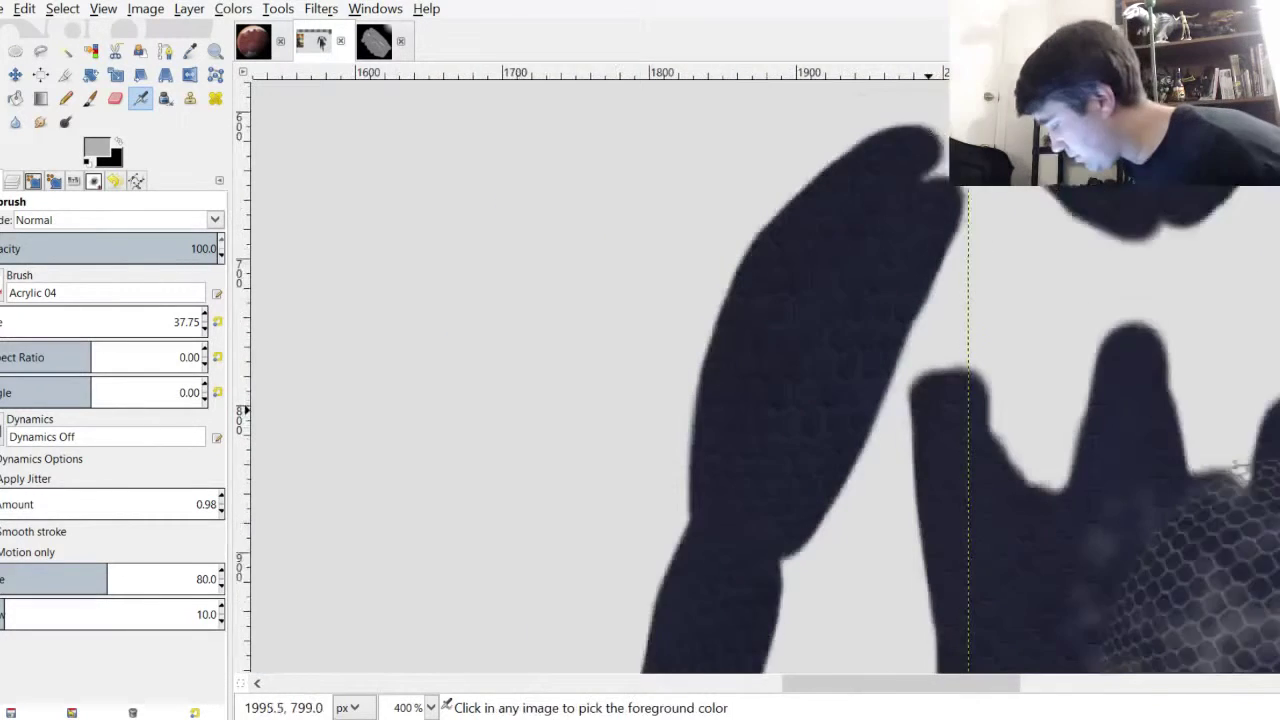
pyautogui.hscroll(5, 661, 392)
pyautogui.scroll(-2, 684, 263)
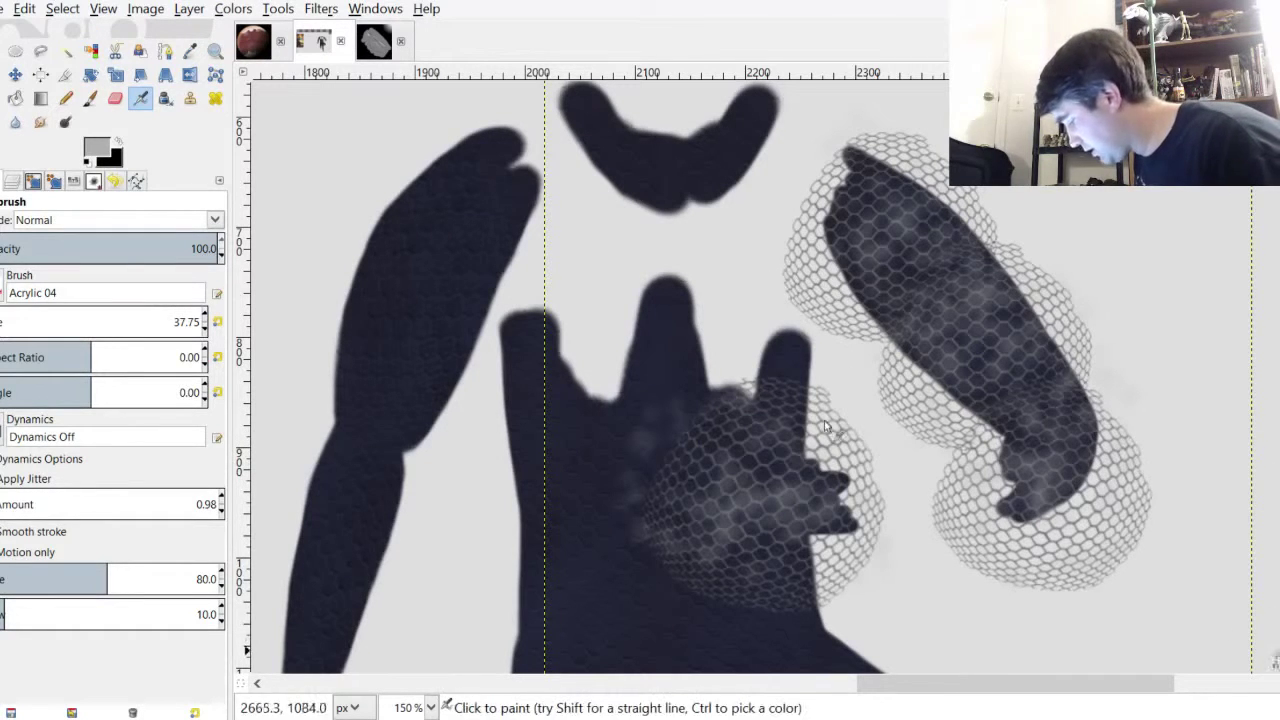
pyautogui.scroll(-2, 848, 229)
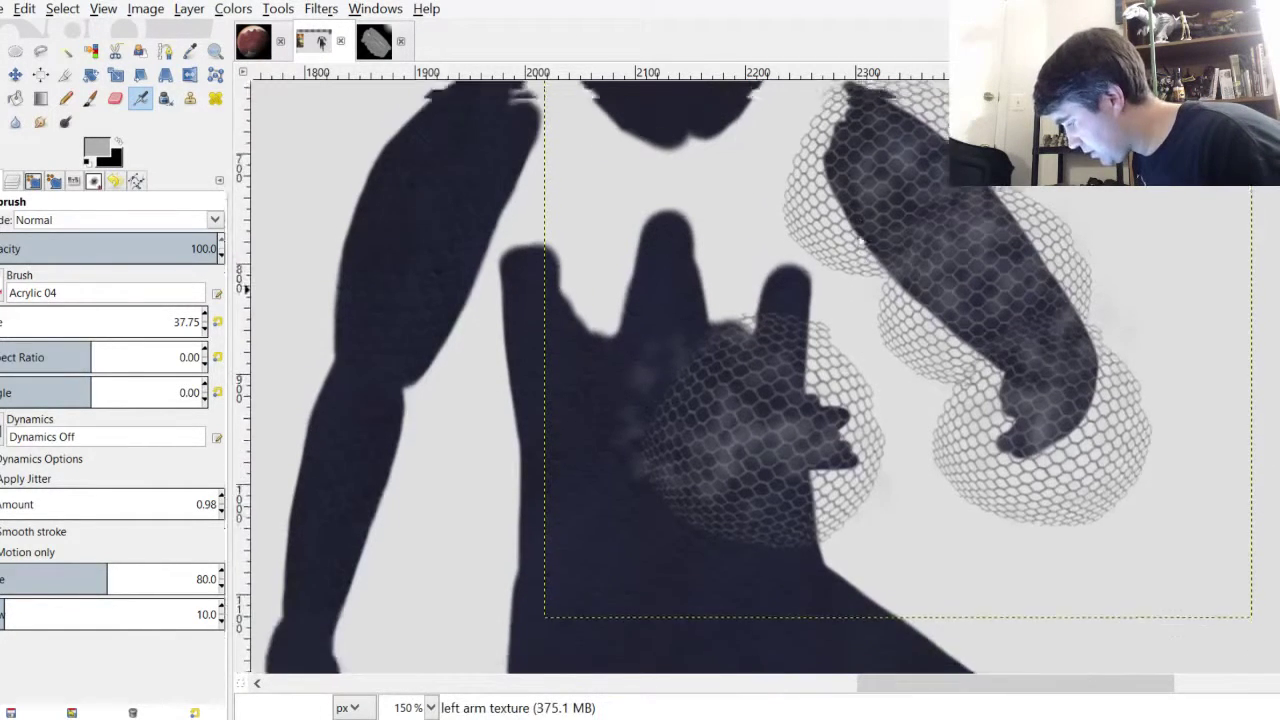
pyautogui.scroll(2, 843, 244)
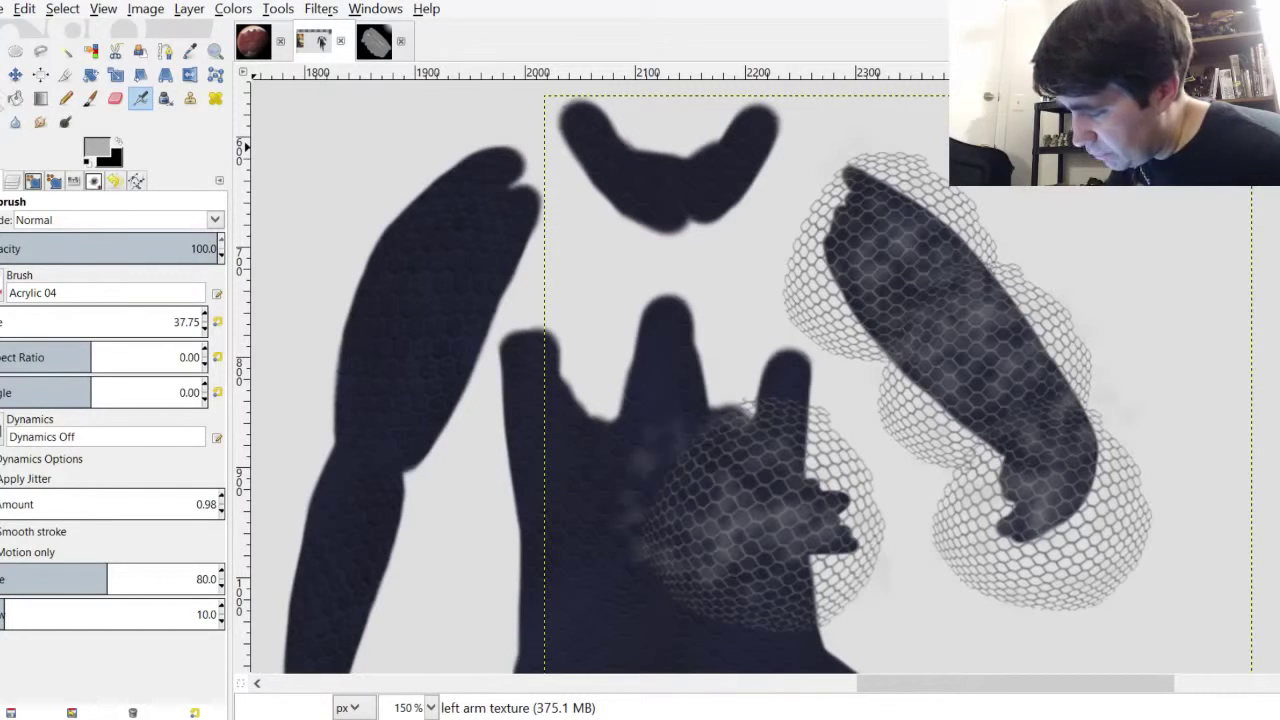
pyautogui.hotkey('ctrl', 's')
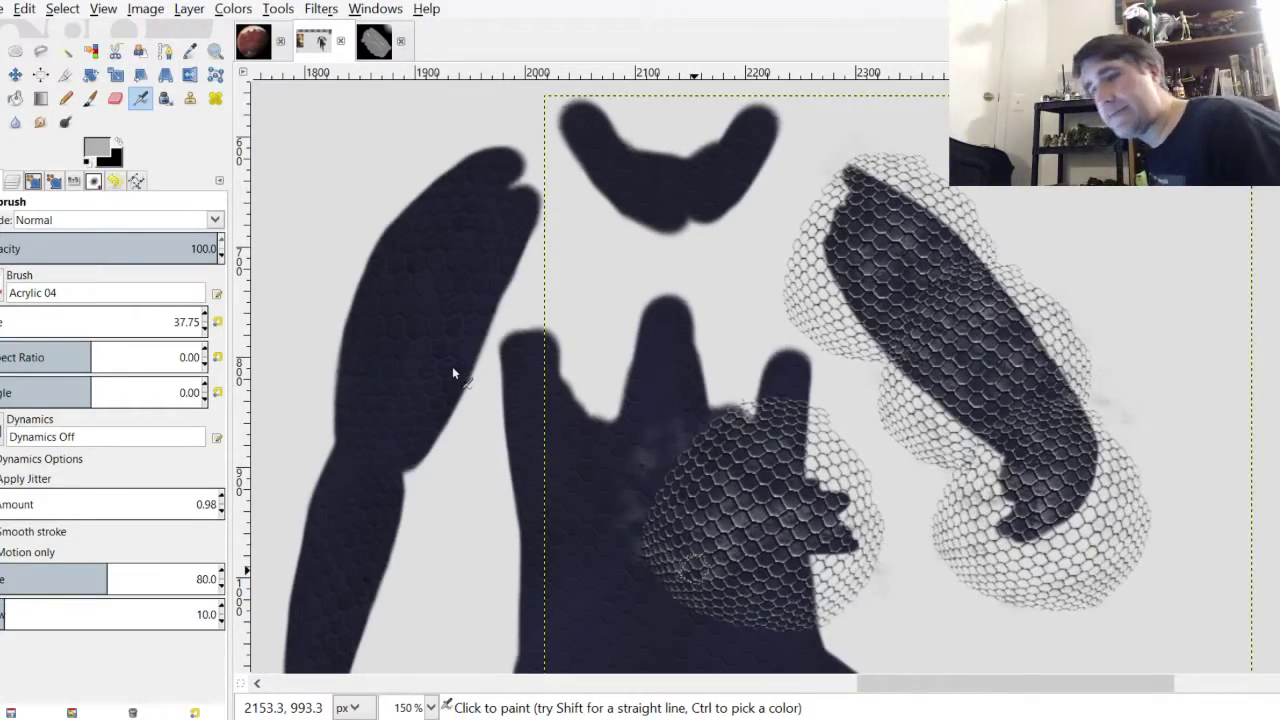
# Examine the relief of the left arm's hexagons up close and compare it with the finished opposite arm
pyautogui.scroll(4, 1050, 170)
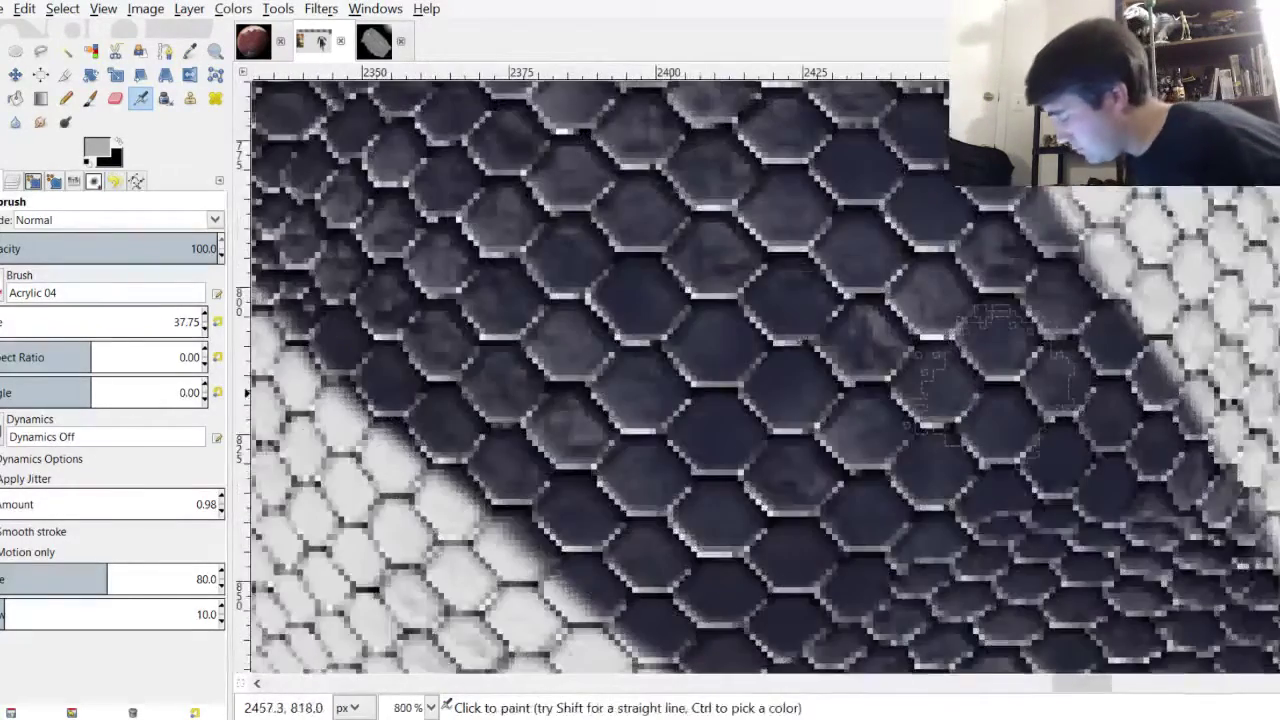
pyautogui.scroll(-2, 1040, 180)
pyautogui.scroll(3, 851, 199)
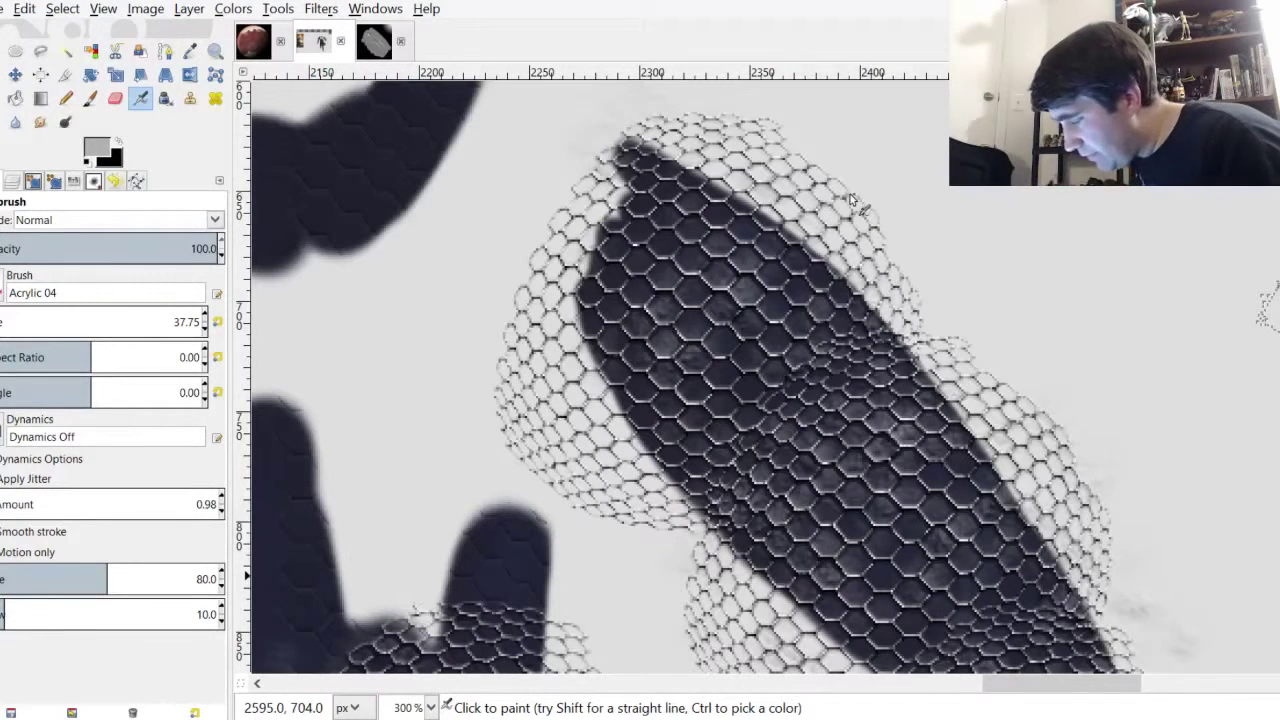
pyautogui.moveTo(1085, 684); pyautogui.dragTo(1001, 684)
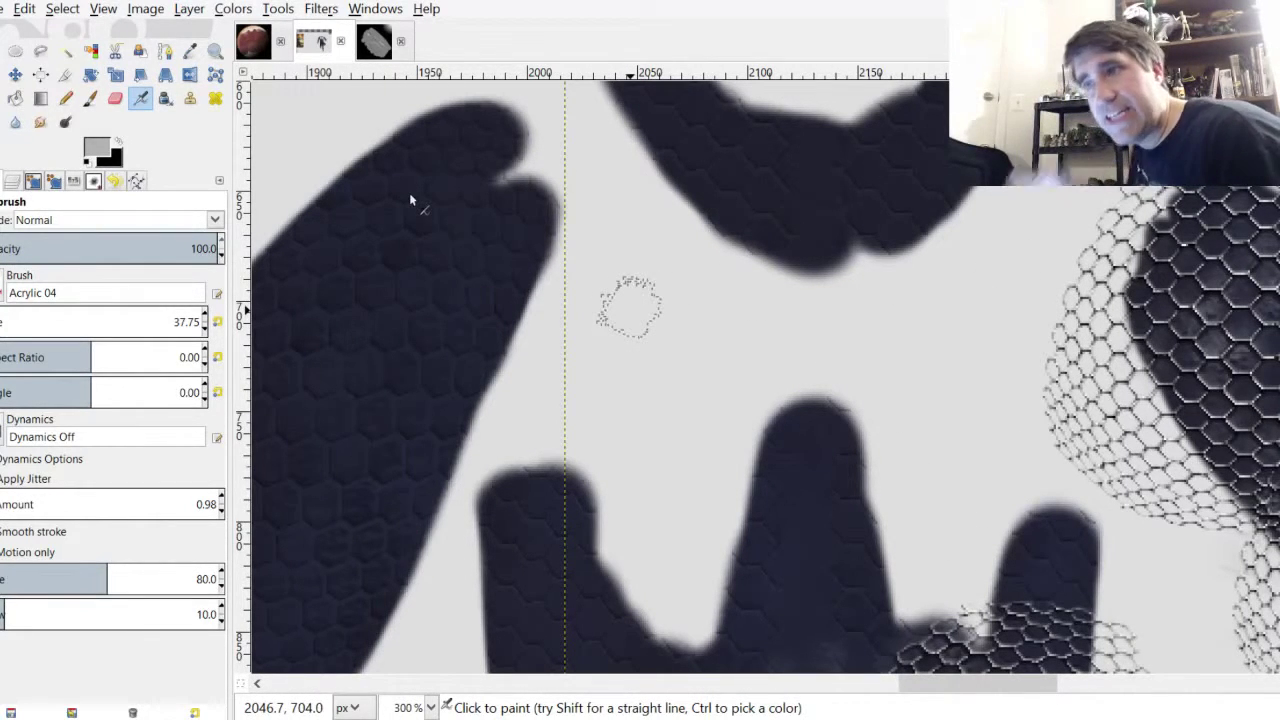
pyautogui.hscroll(10, 666, 449)
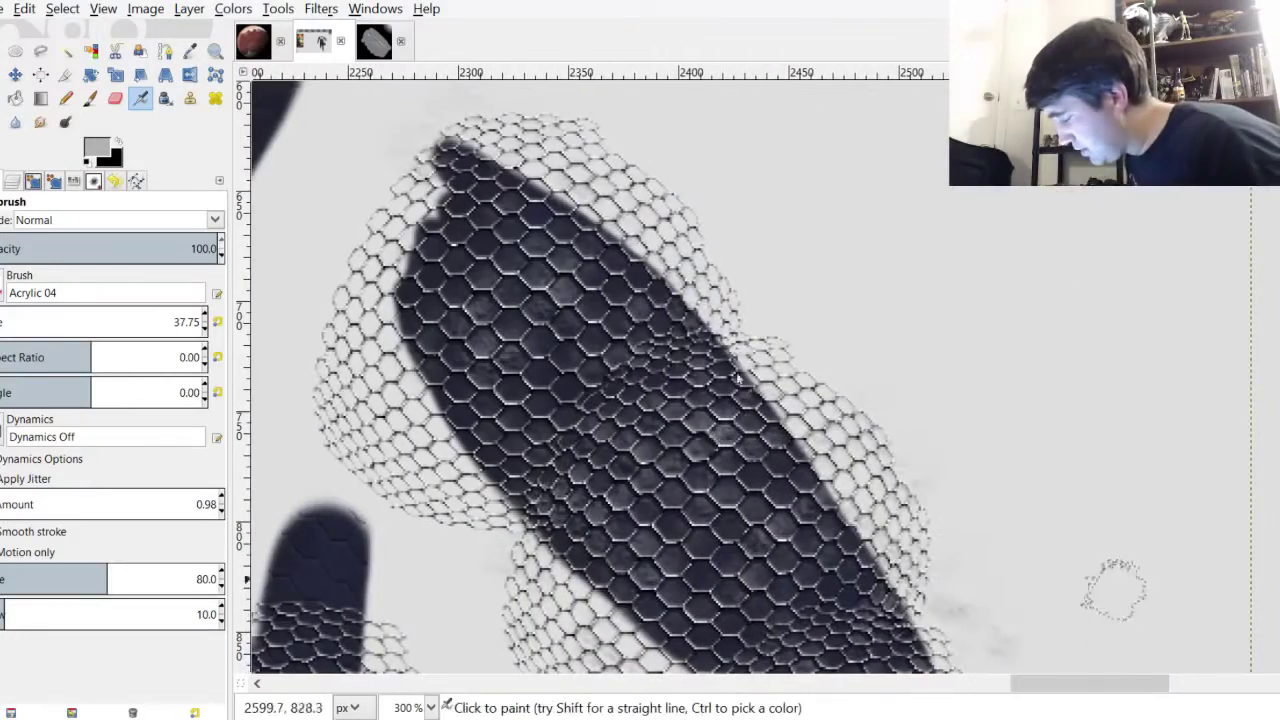
# Strengthen the relief on the left arm texture layer's hexagons and check the scales up close
pyautogui.click(191, 138)
pyautogui.press('5')
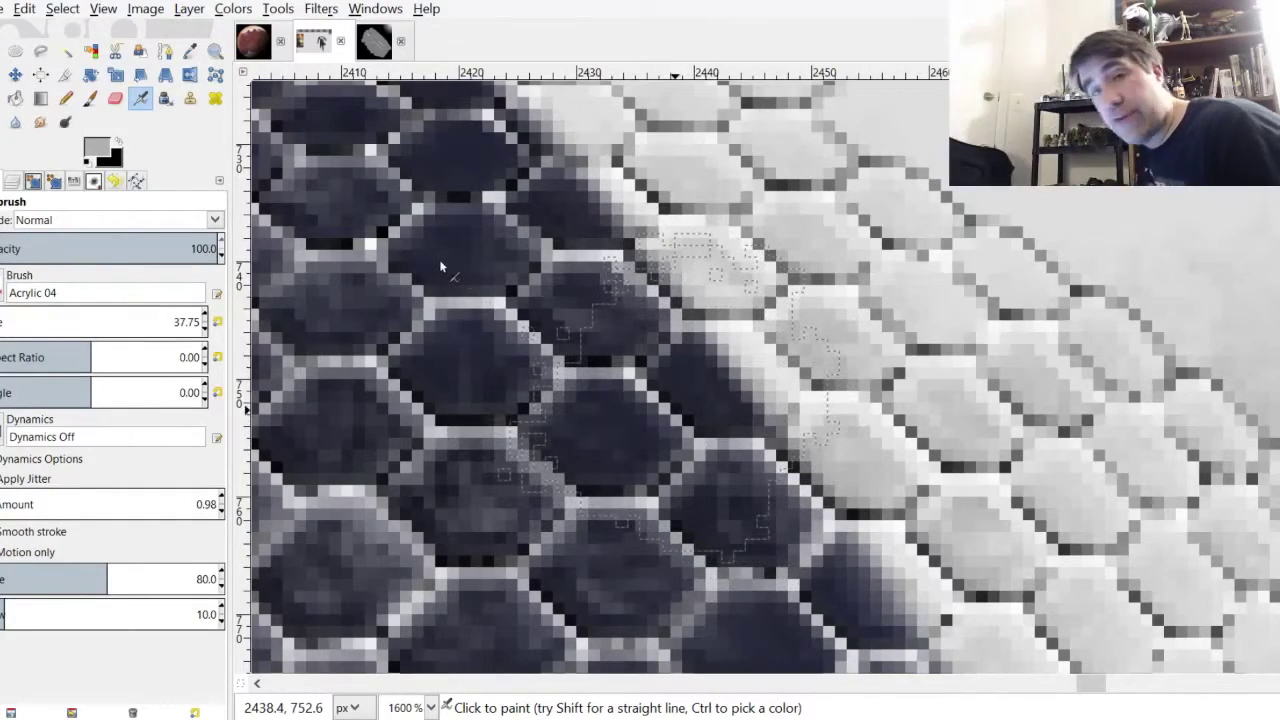
pyautogui.scroll(-6, 439, 259)
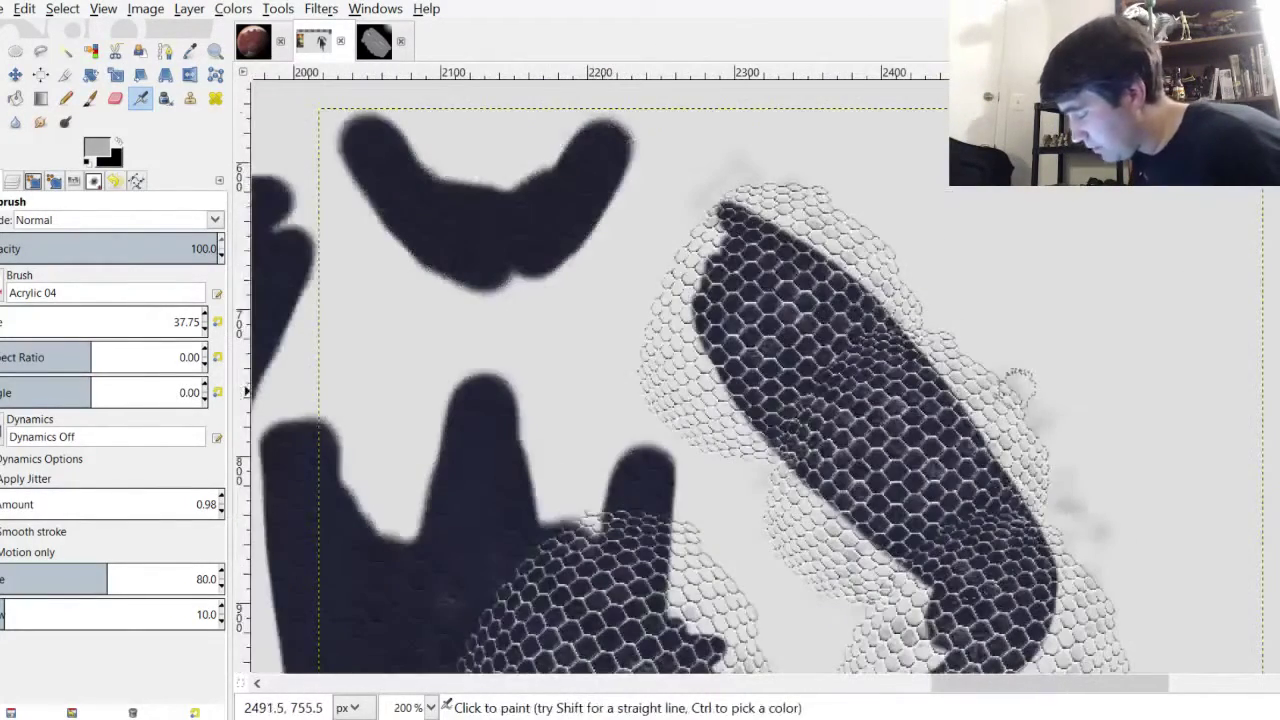
# Set the left arm texture layer's mode to Hard light and tone down its bright hexagon edges
pyautogui.hotkey('ctrl', 'l')
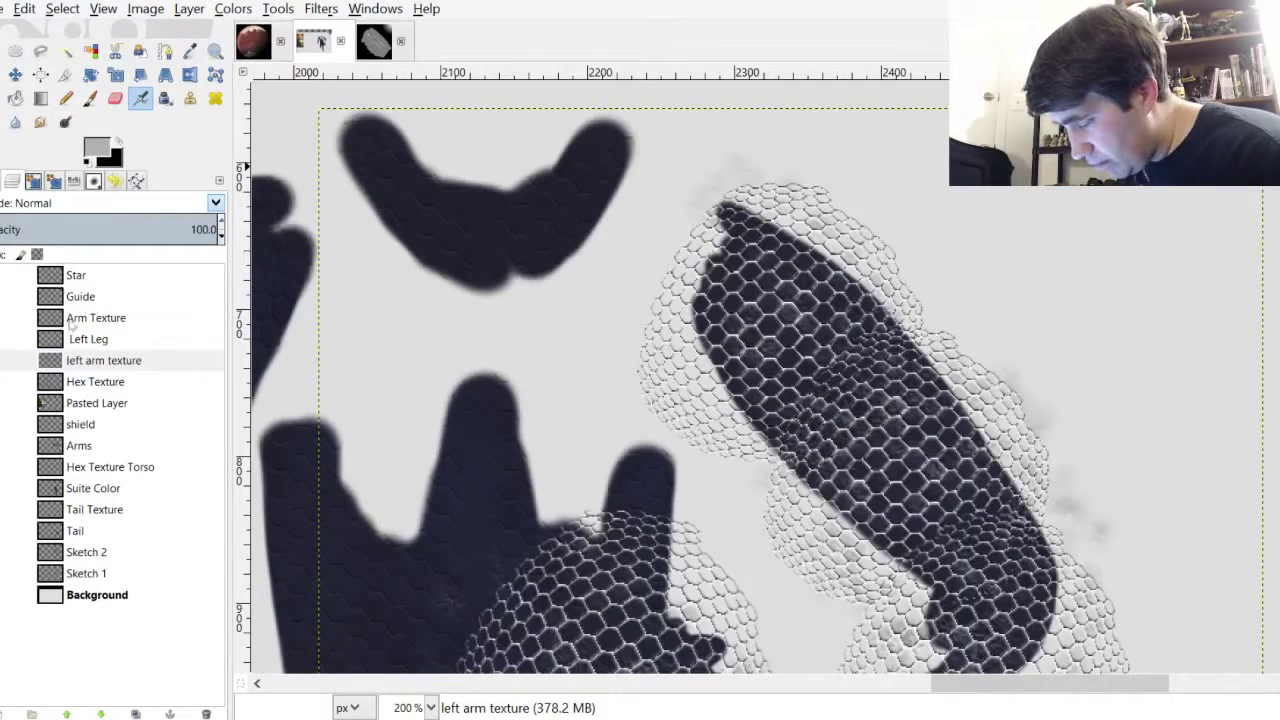
pyautogui.click(69, 317)
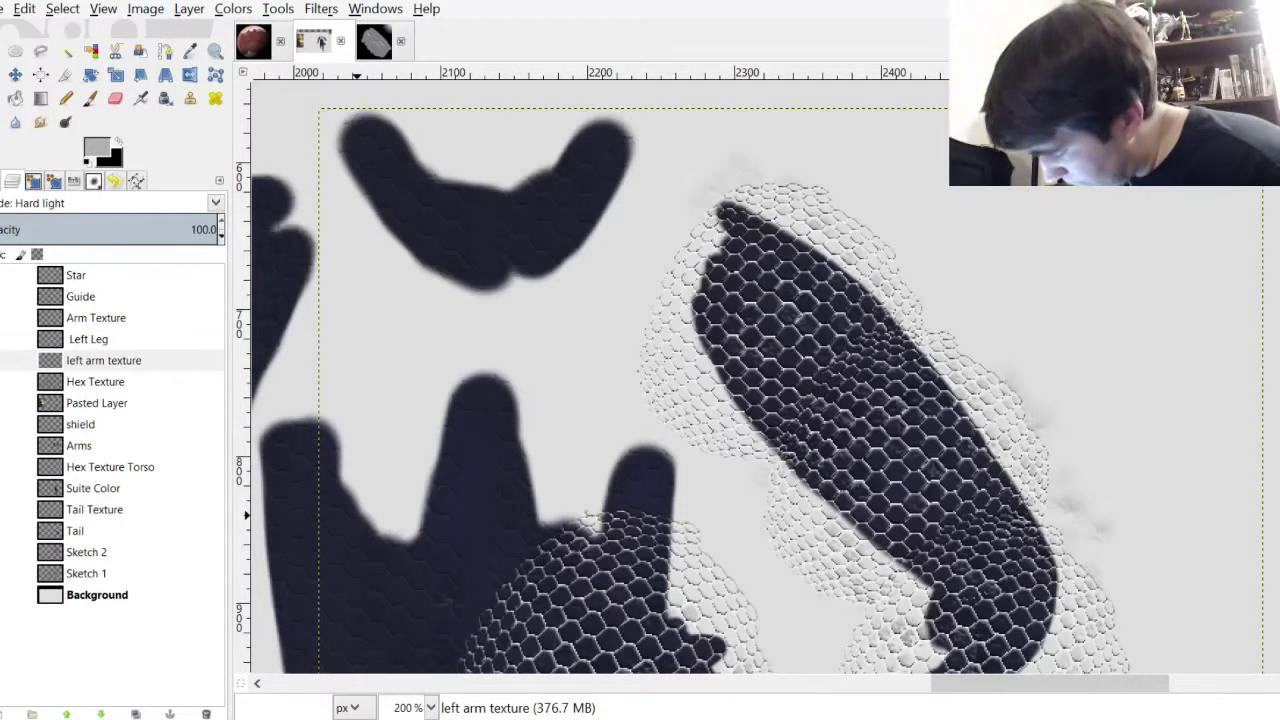
pyautogui.hotkey('ctrl', 'f')
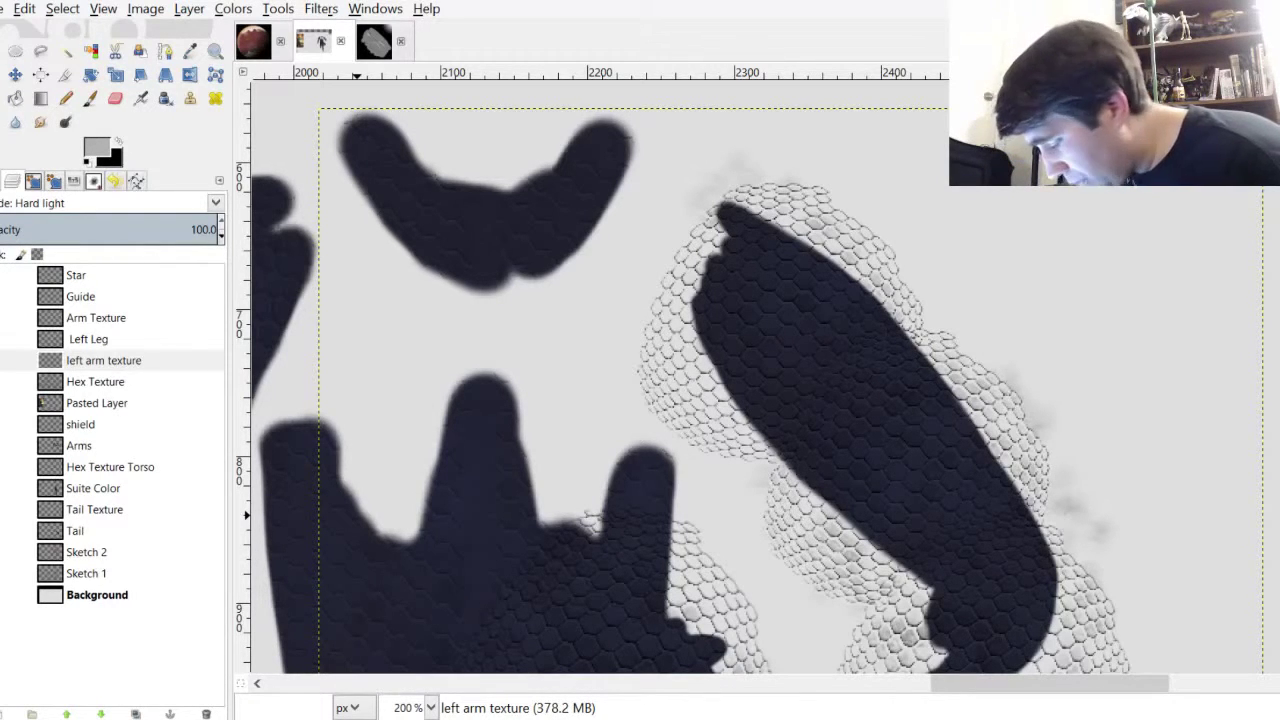
# Toggle the last tone change on the left arm texture layer to compare its hexagon edges up close
pyautogui.hotkey('ctrl', 'z')
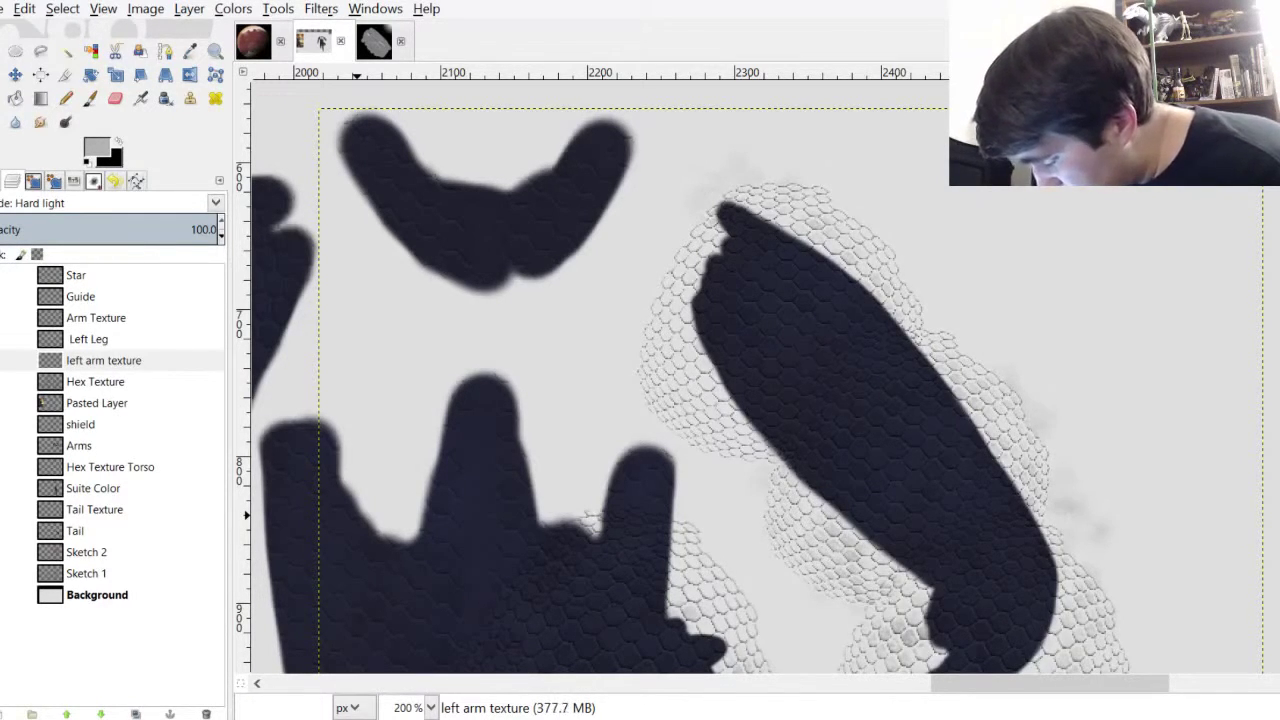
pyautogui.hotkey('ctrl', 'y')
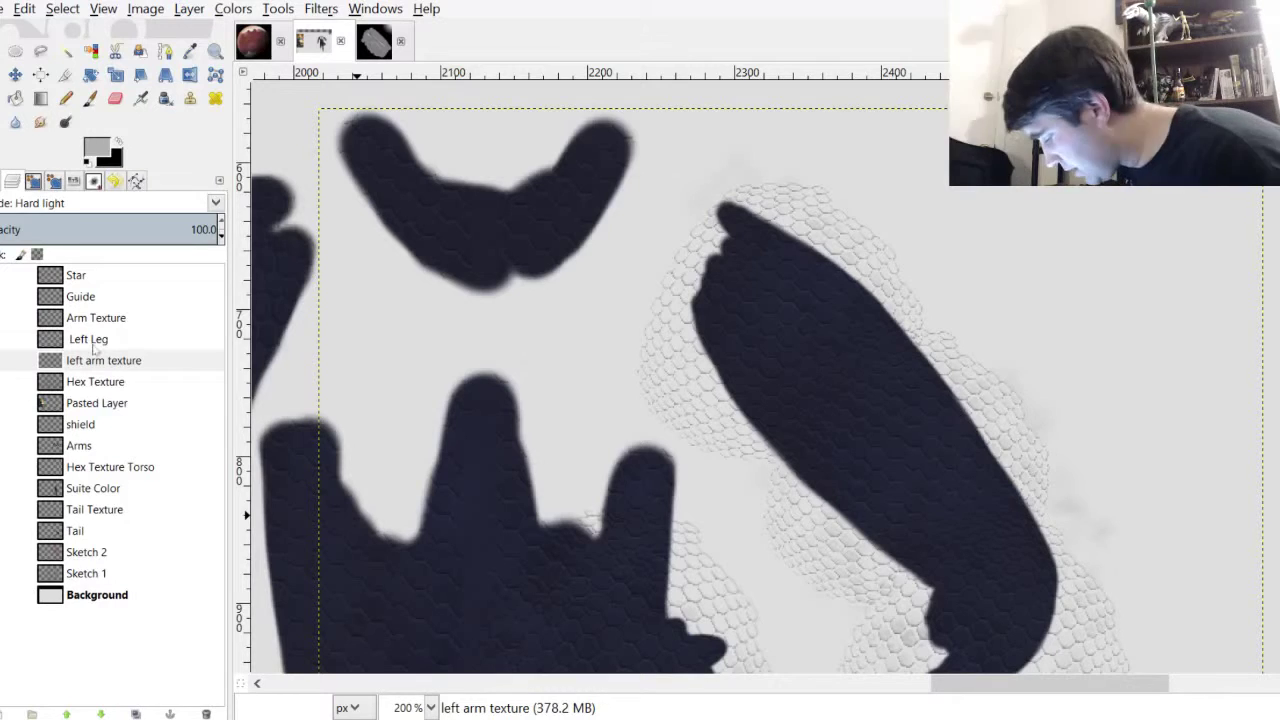
pyautogui.scroll(1, 812, 385)
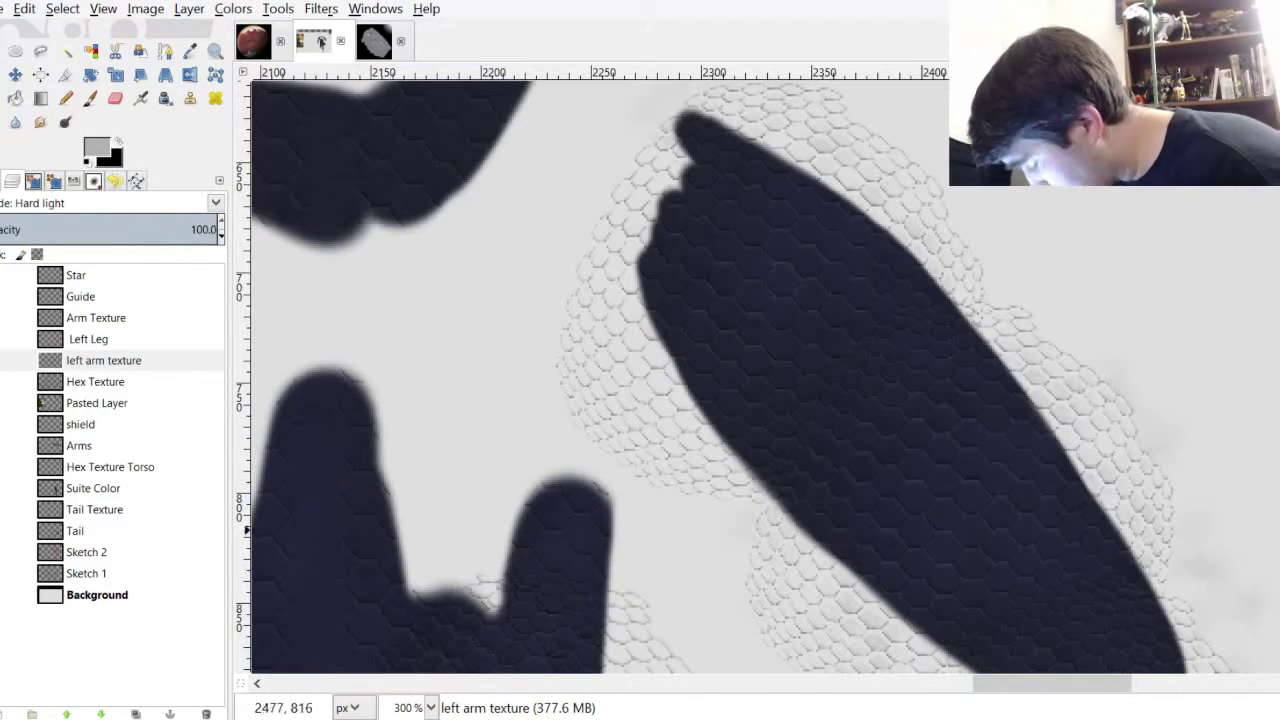
pyautogui.moveTo(1114, 684)
pyautogui.mouseDown()
pyautogui.moveTo(1057, 684)
pyautogui.moveTo(1094, 684)
pyautogui.mouseUp()
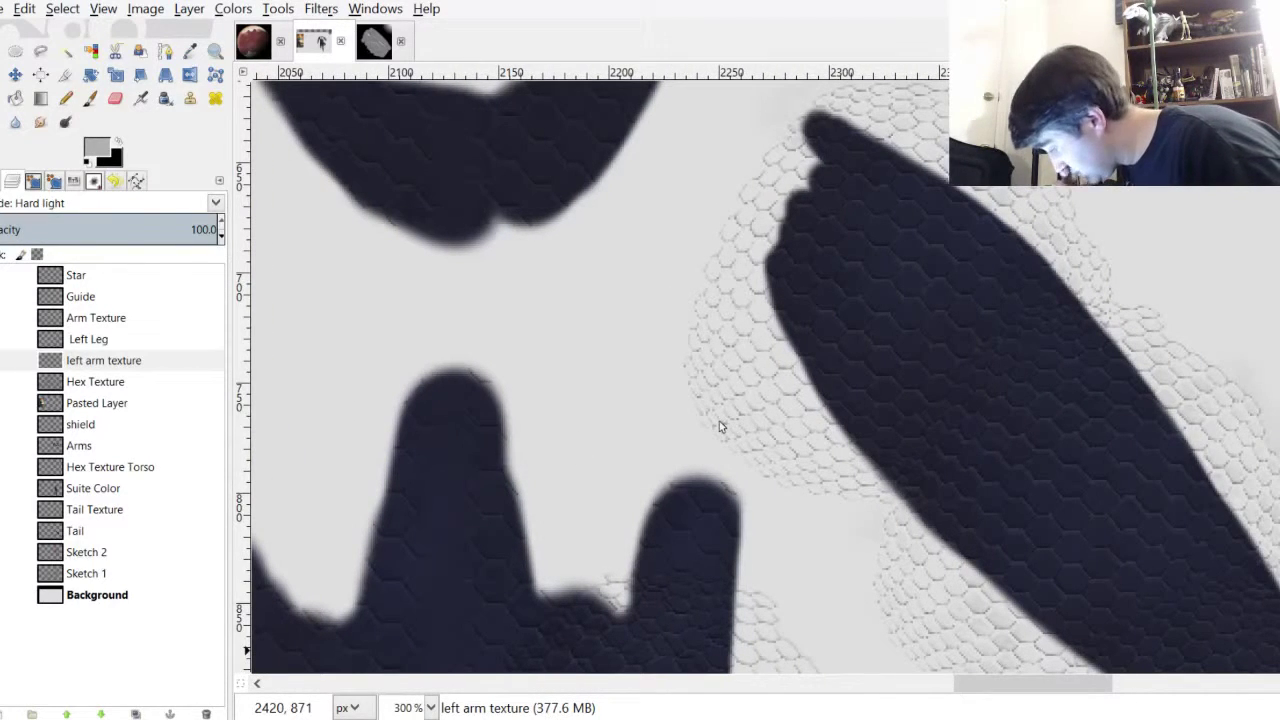
pyautogui.hscroll(6, 709, 440)
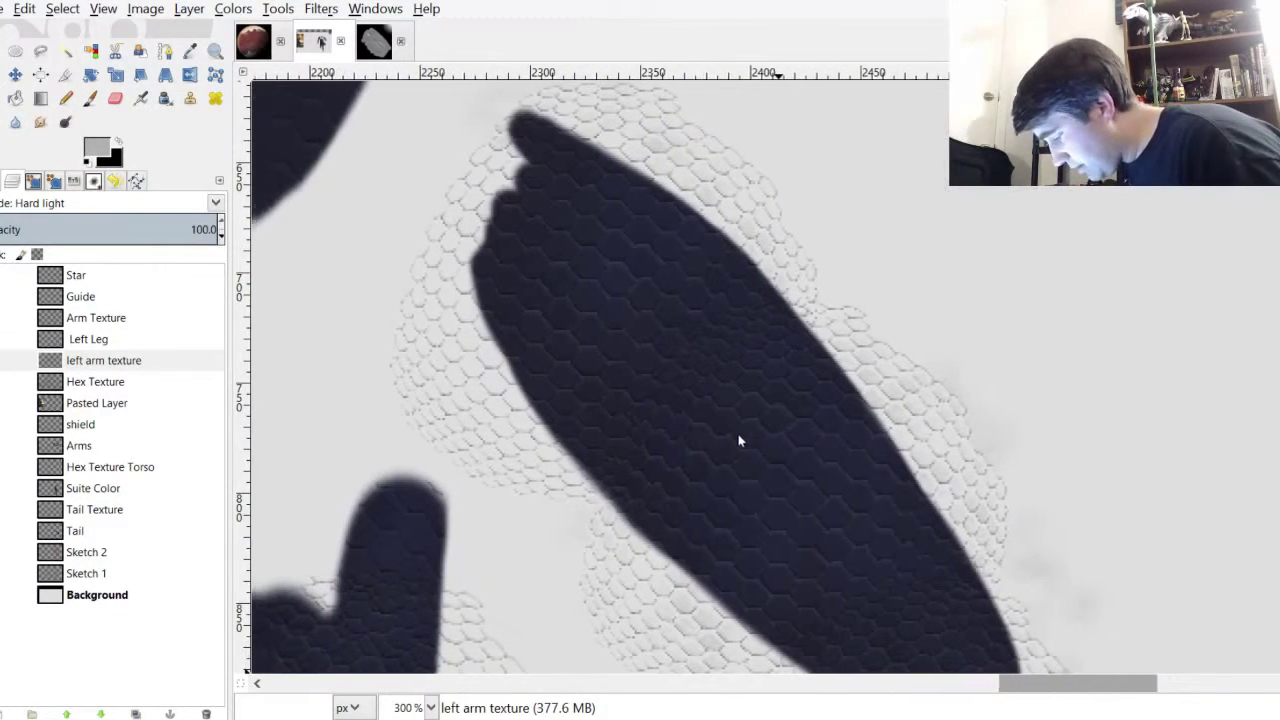
pyautogui.hscroll(-3, 739, 440)
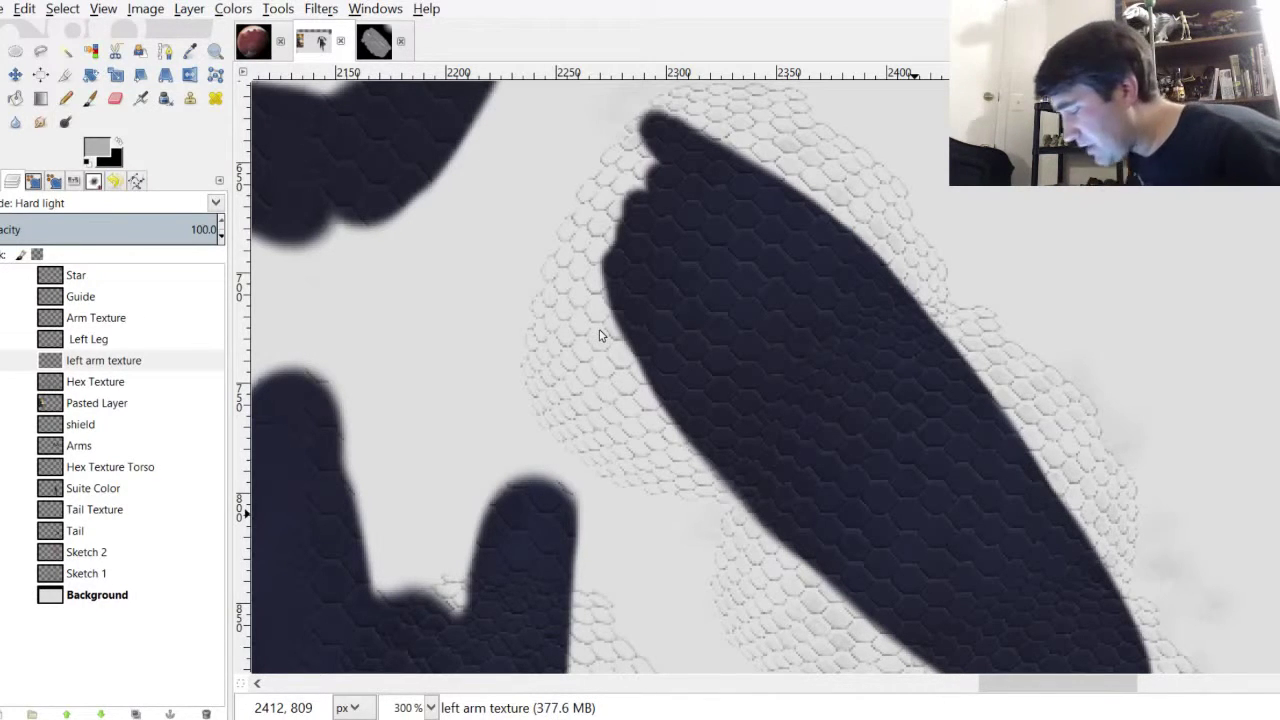
pyautogui.press('1')
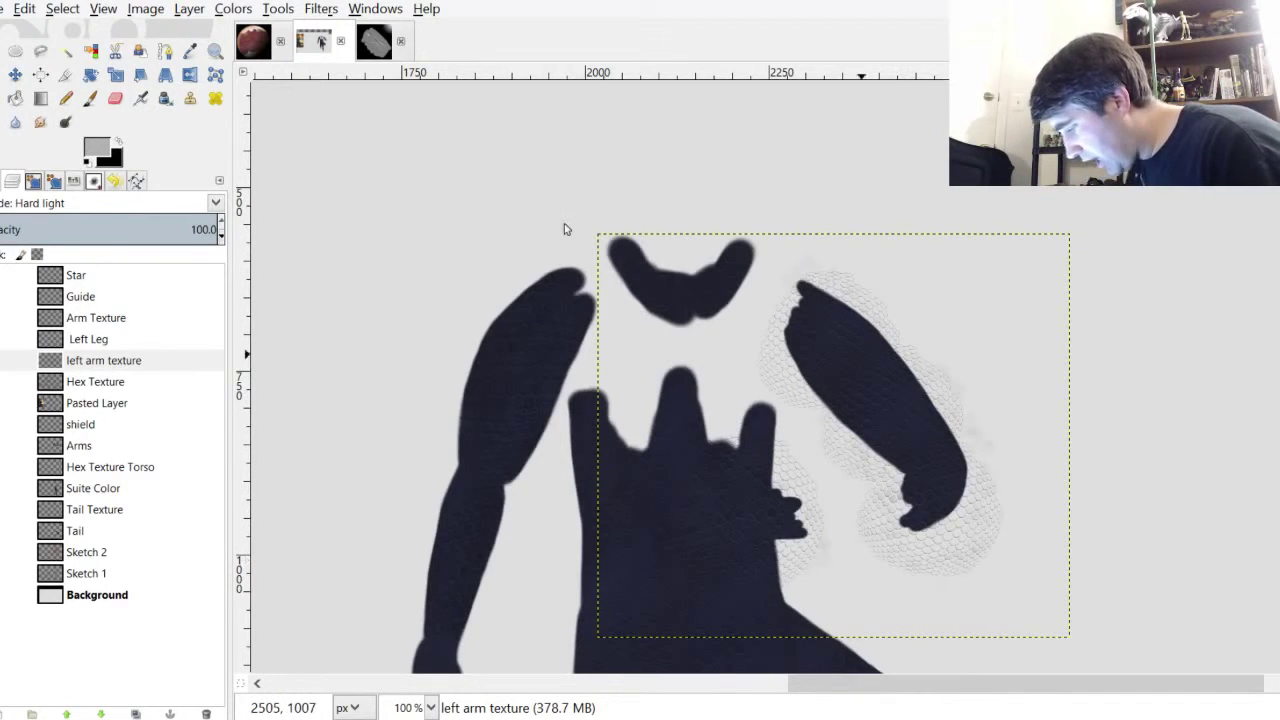
# Compare the scales on the left arm and hand with those on the finished opposite arm
pyautogui.scroll(3, 870, 400)
pyautogui.scroll(-3, 862, 222)
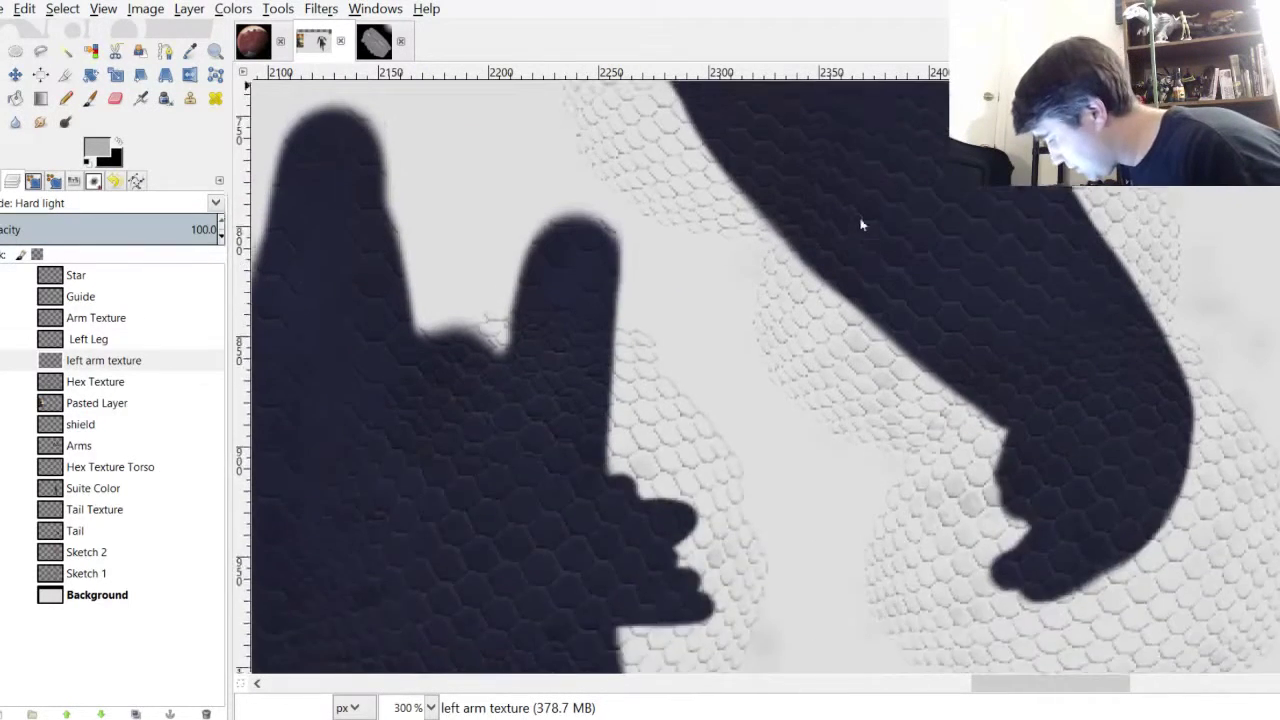
pyautogui.scroll(2, 863, 223)
pyautogui.hscroll(-1, 729, 330)
pyautogui.hscroll(-5, 594, 449)
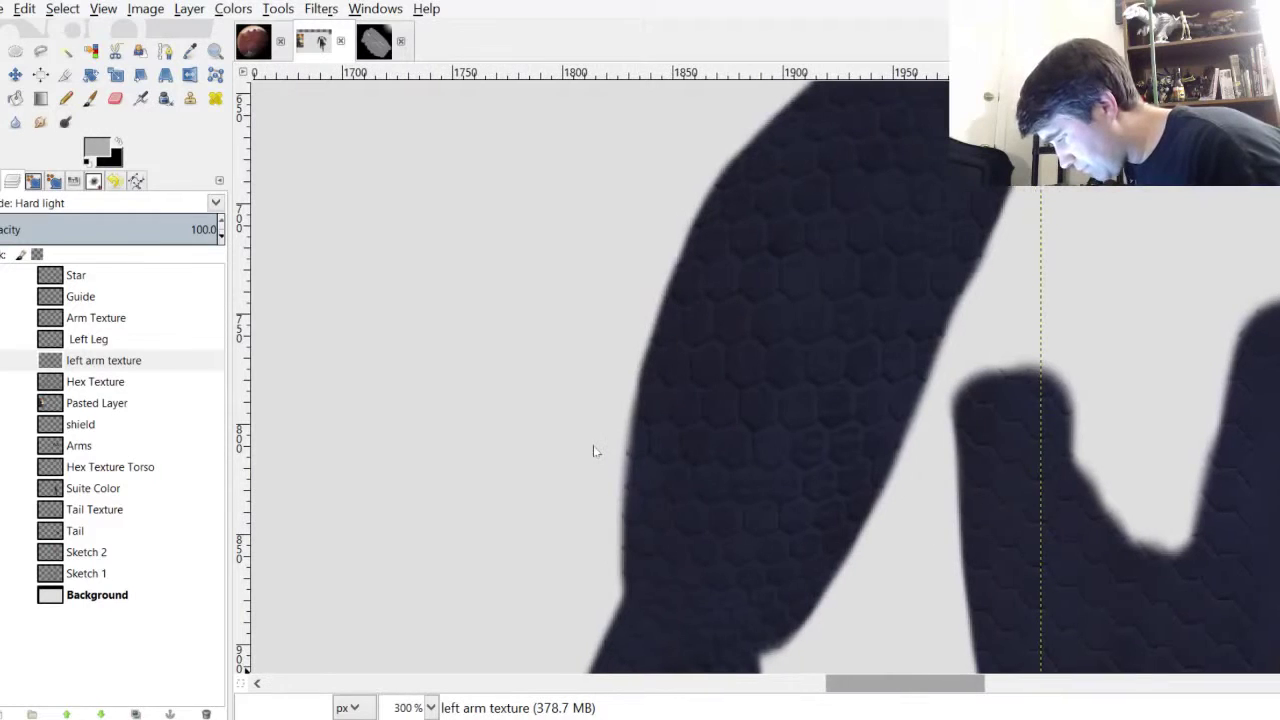
pyautogui.hscroll(-2, 593, 449)
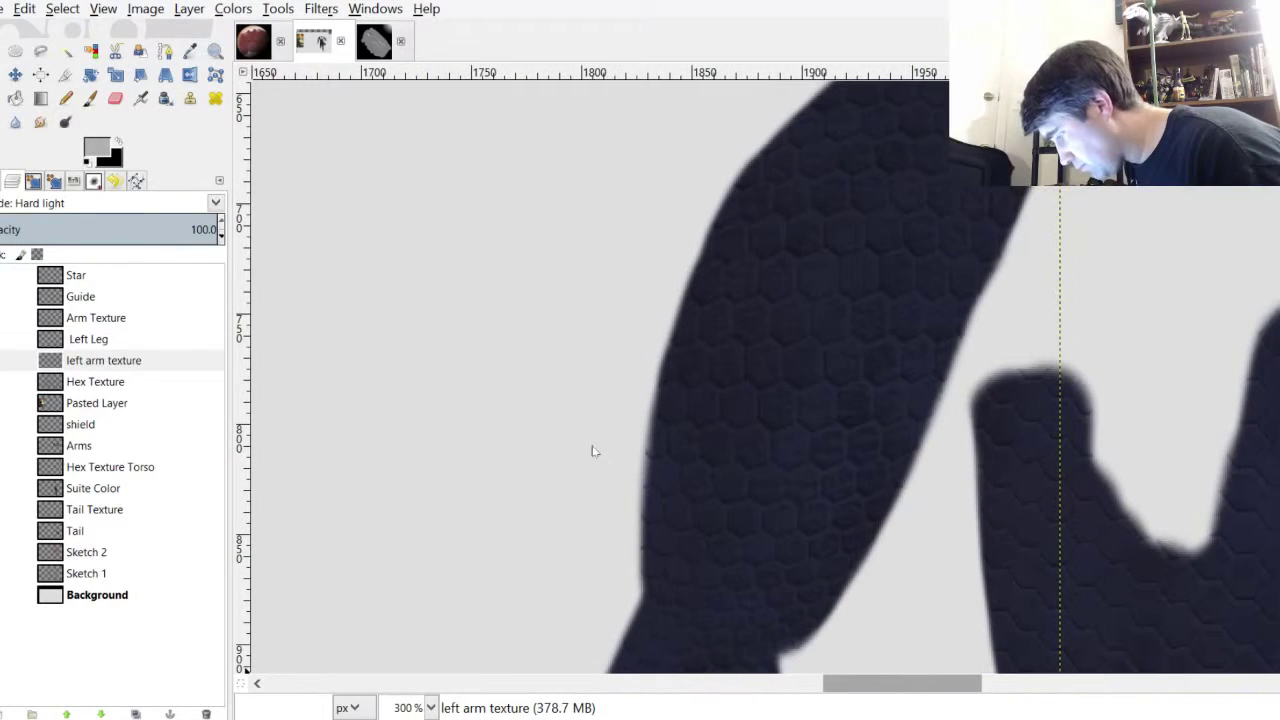
pyautogui.hscroll(6, 600, 452)
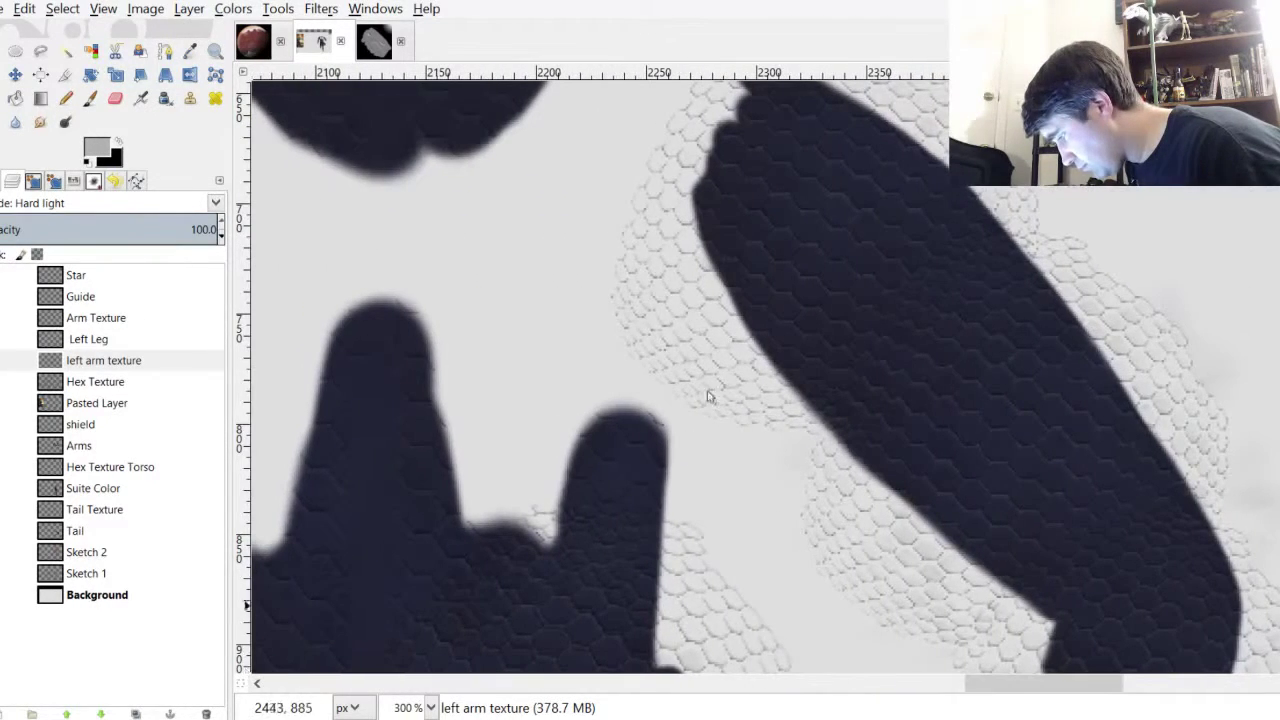
pyautogui.scroll(-4, 860, 214)
pyautogui.scroll(4, 860, 212)
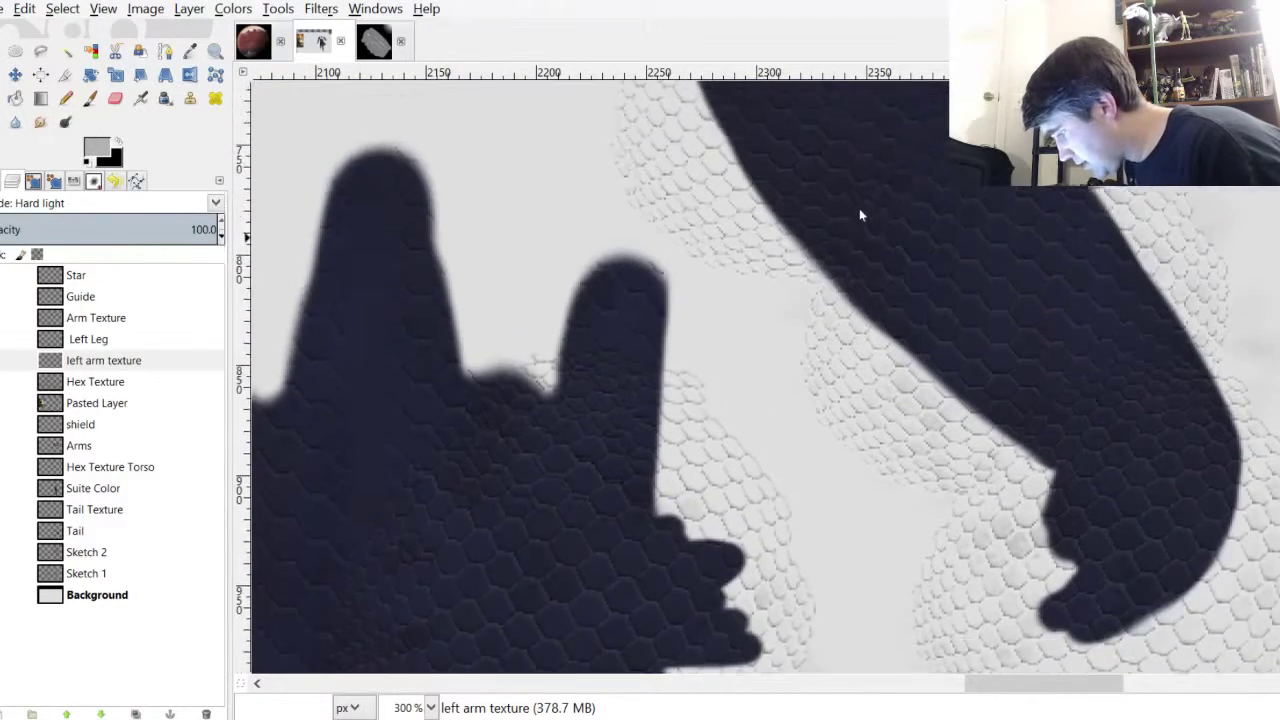
# Examine how the left arm and hand hexagons blend with the torso texture at several magnifications
pyautogui.scroll(2, 861, 194)
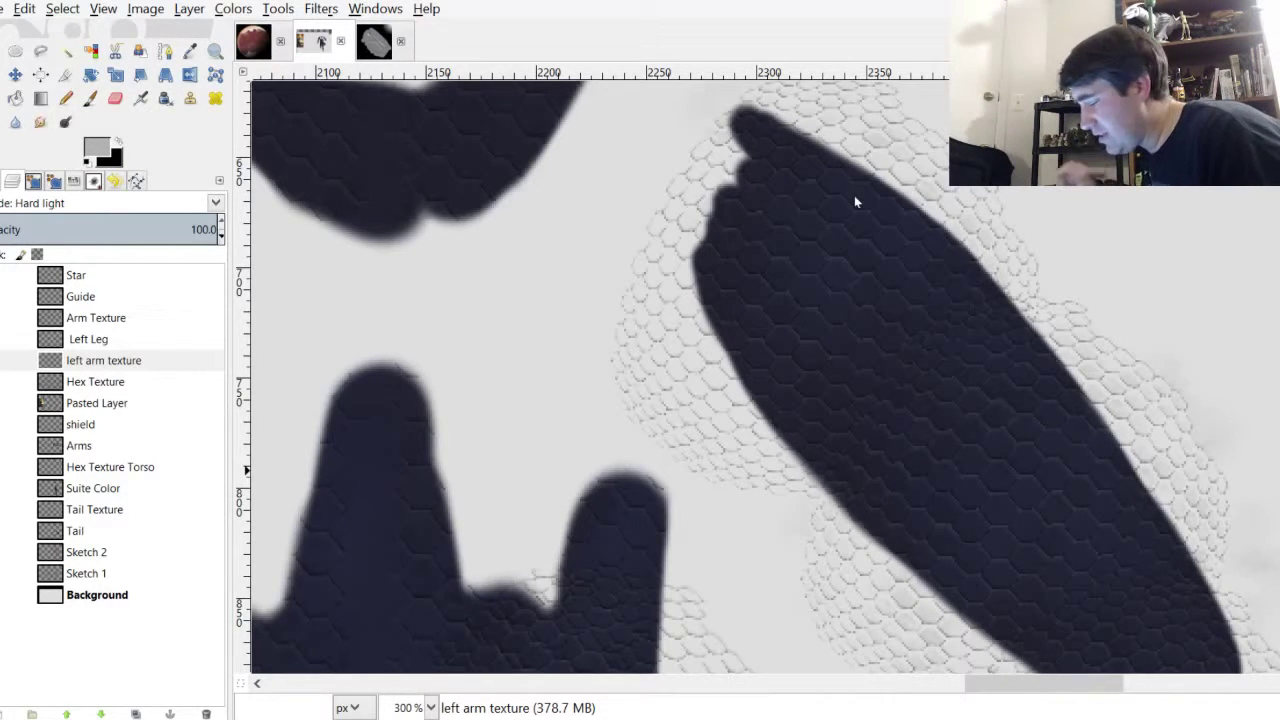
pyautogui.scroll(-3, 648, 257)
pyautogui.scroll(1, 1036, 431)
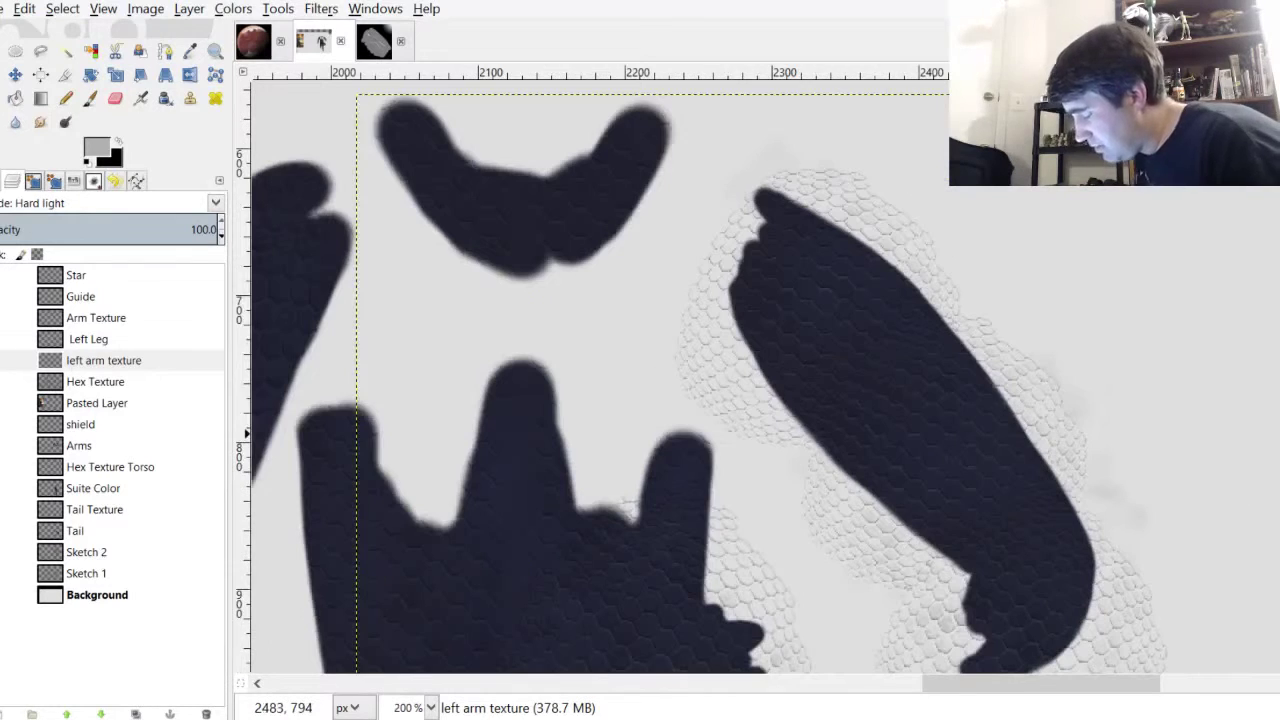
pyautogui.hscroll(-1, 691, 449)
pyautogui.scroll(-1, 863, 213)
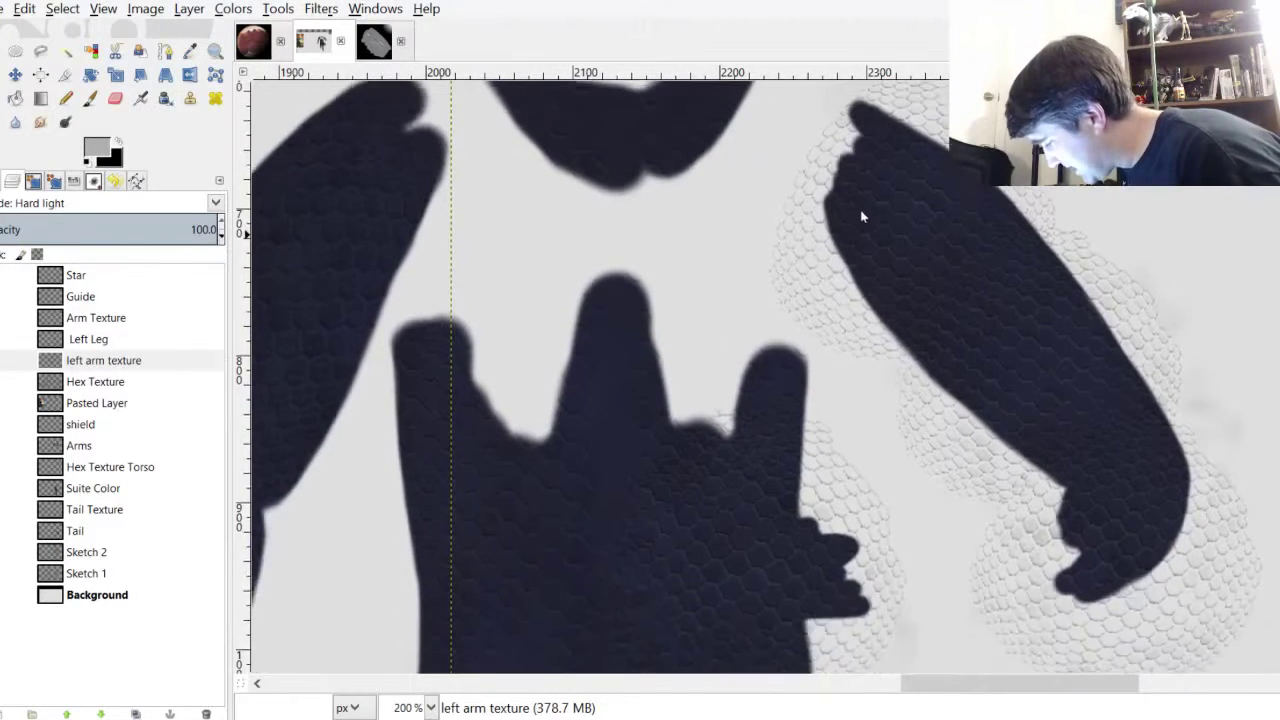
pyautogui.scroll(1, 860, 212)
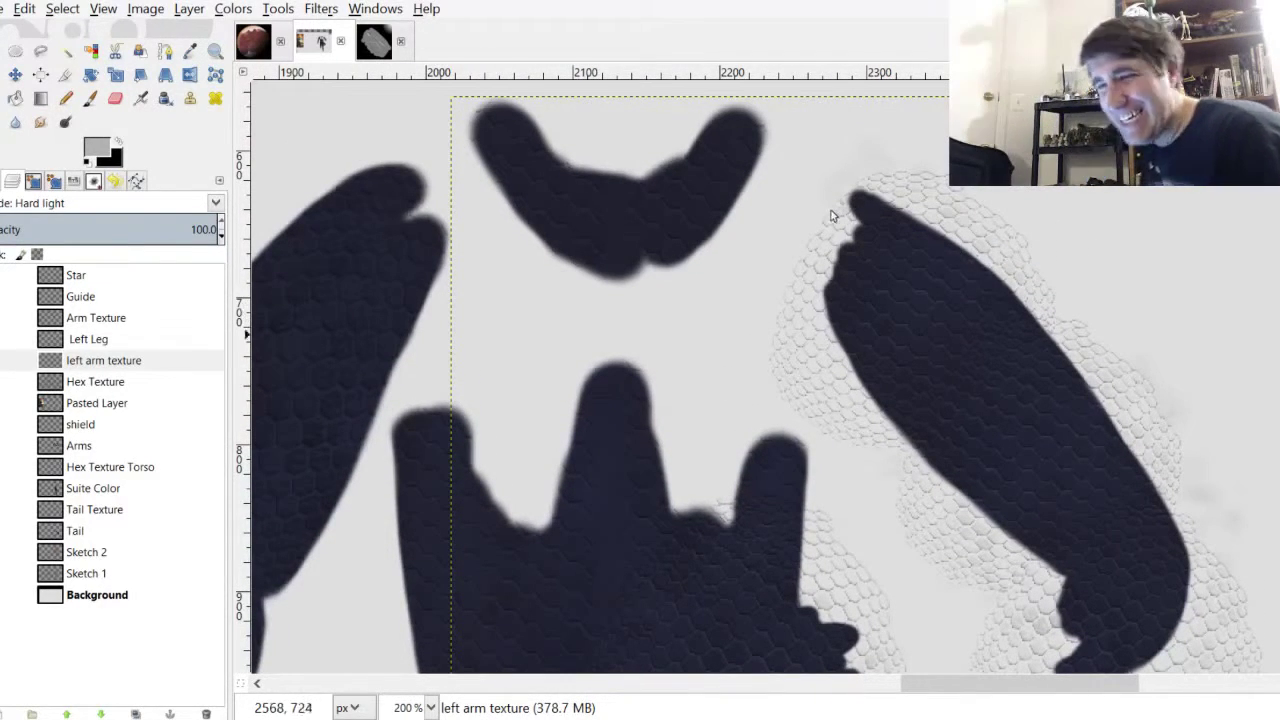
pyautogui.scroll(-1, 858, 229)
pyautogui.scroll(1, 856, 231)
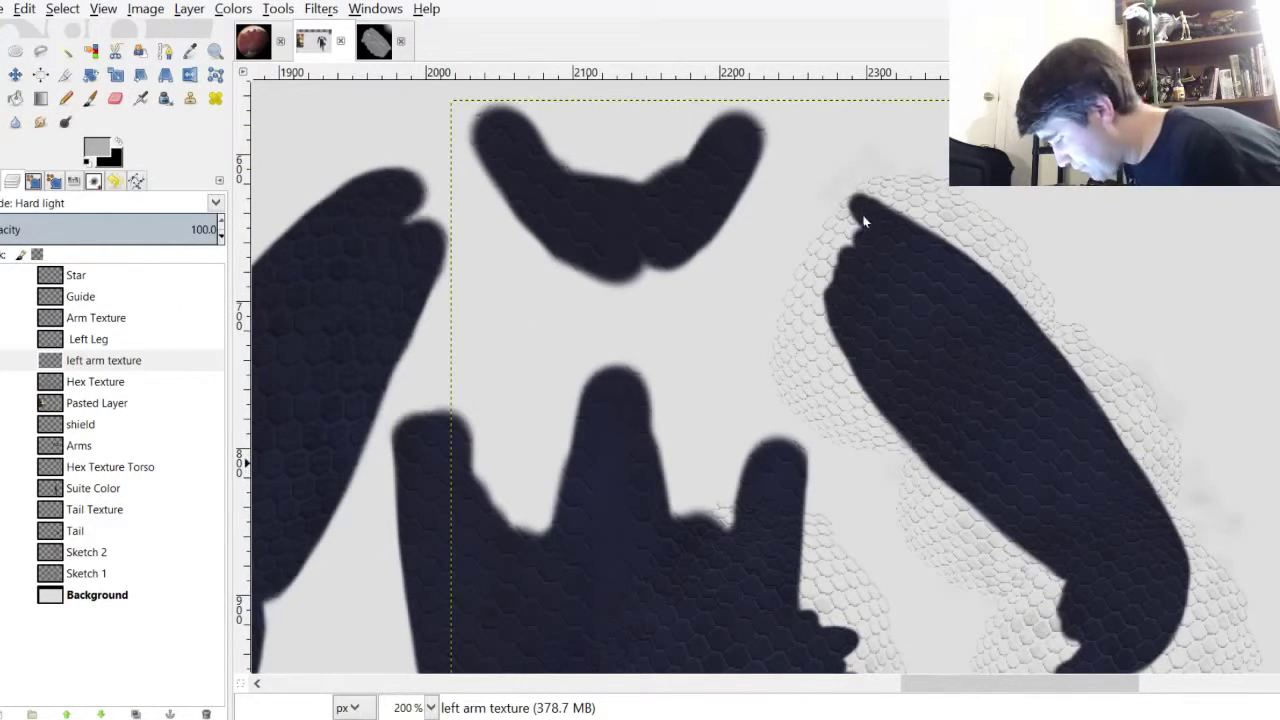
pyautogui.scroll(-3, 855, 203)
pyautogui.scroll(2, 847, 210)
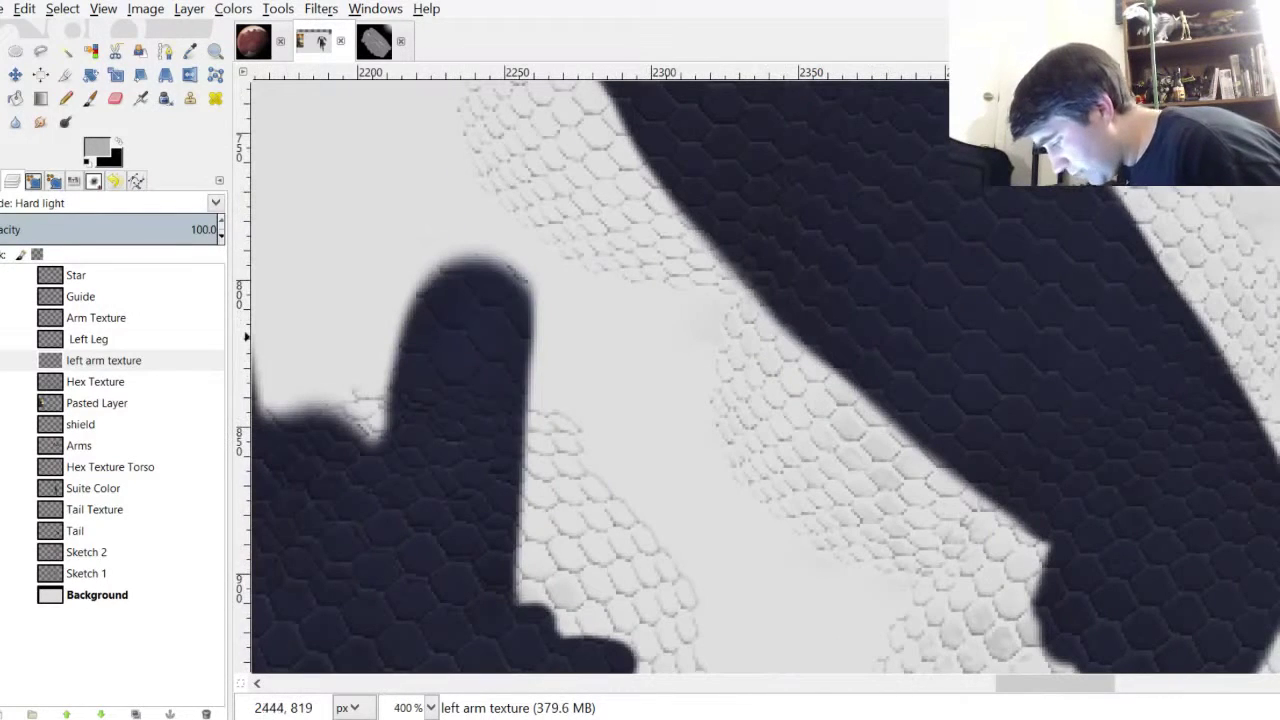
# Try 57.5 opacity on the left arm texture layer, check the hand against the torso, and settle on 82.6
pyautogui.moveTo(160, 222); pyautogui.dragTo(146, 222)
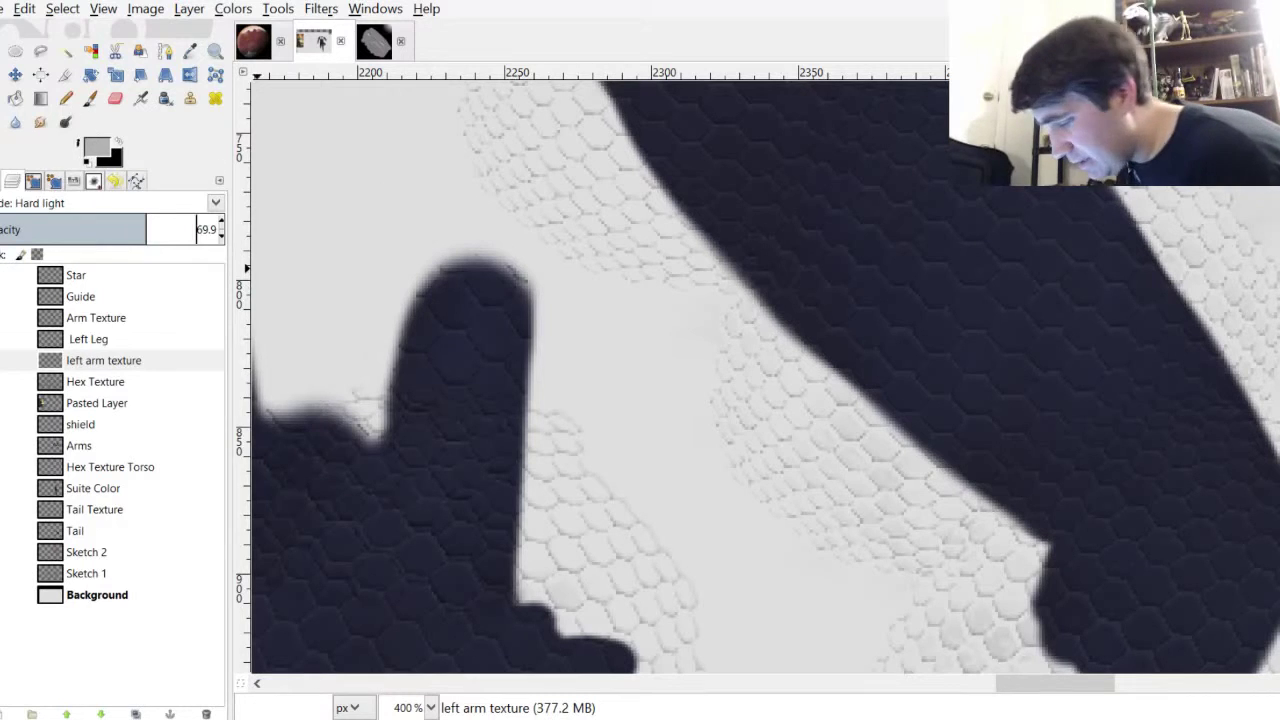
pyautogui.click(117, 223)
pyautogui.scroll(-4, 800, 280)
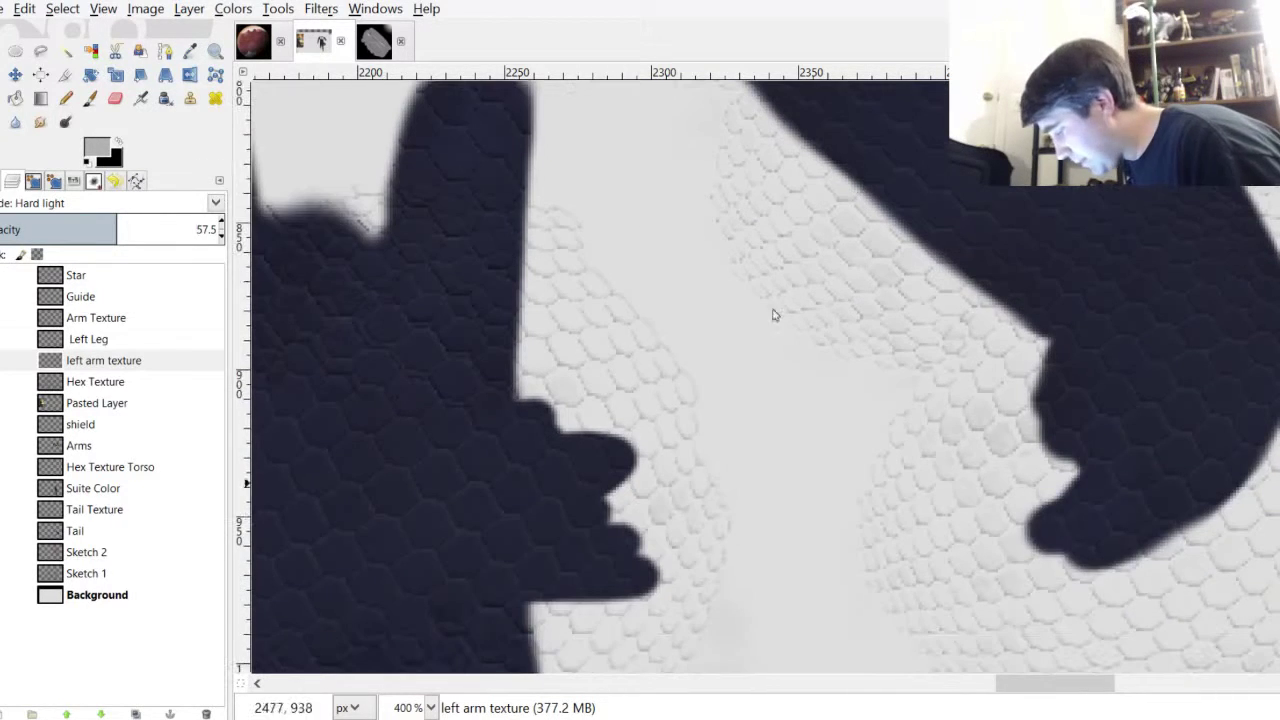
pyautogui.hscroll(-10, 675, 448)
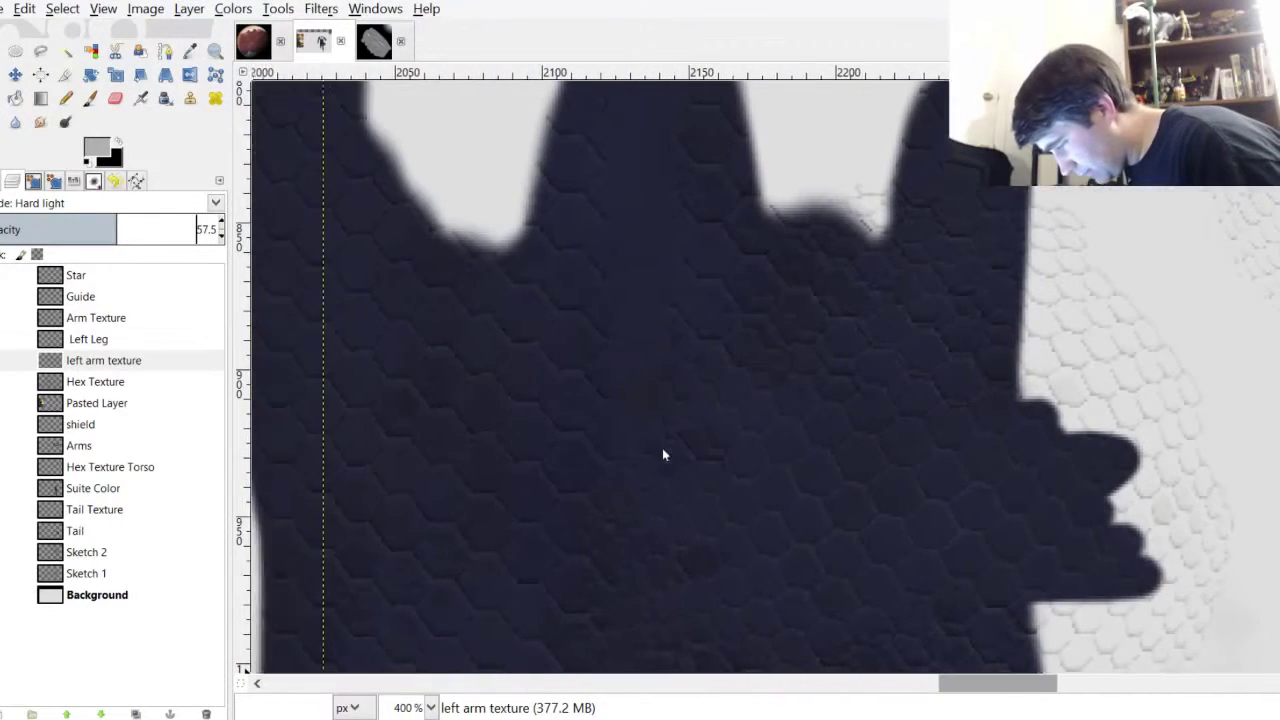
pyautogui.scroll(-3, 820, 226)
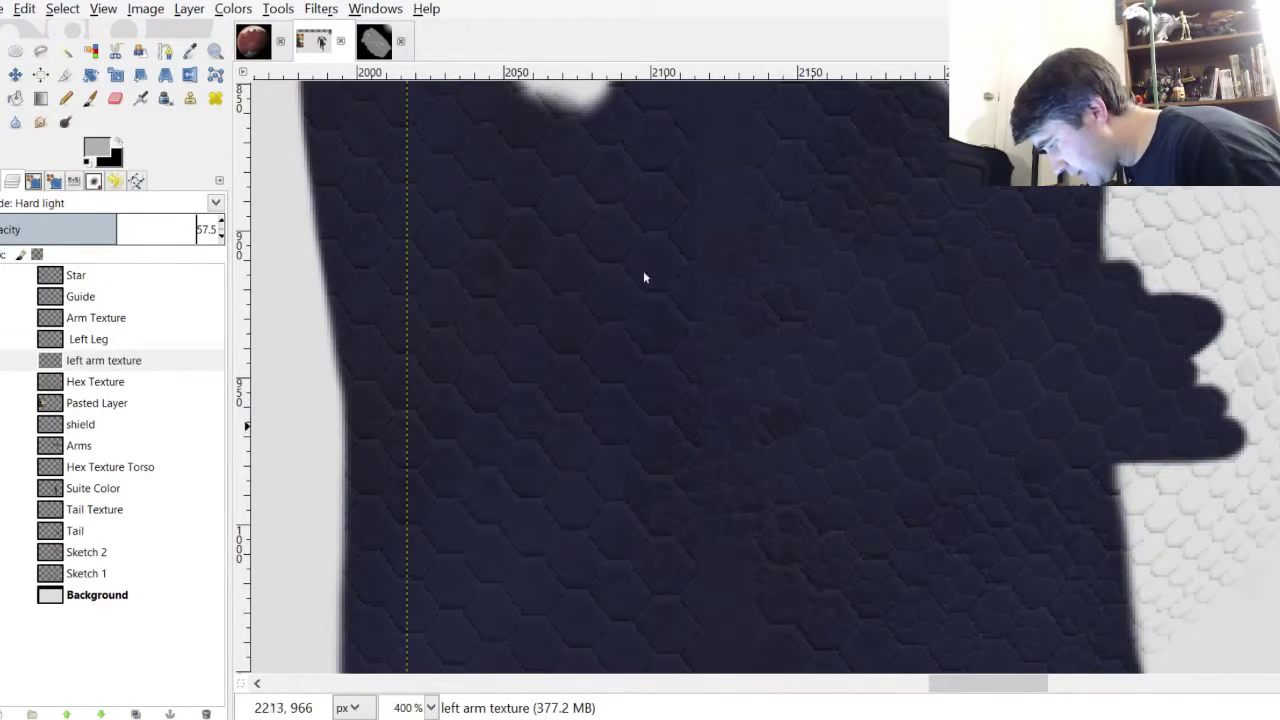
pyautogui.moveTo(116, 228); pyautogui.dragTo(177, 229)
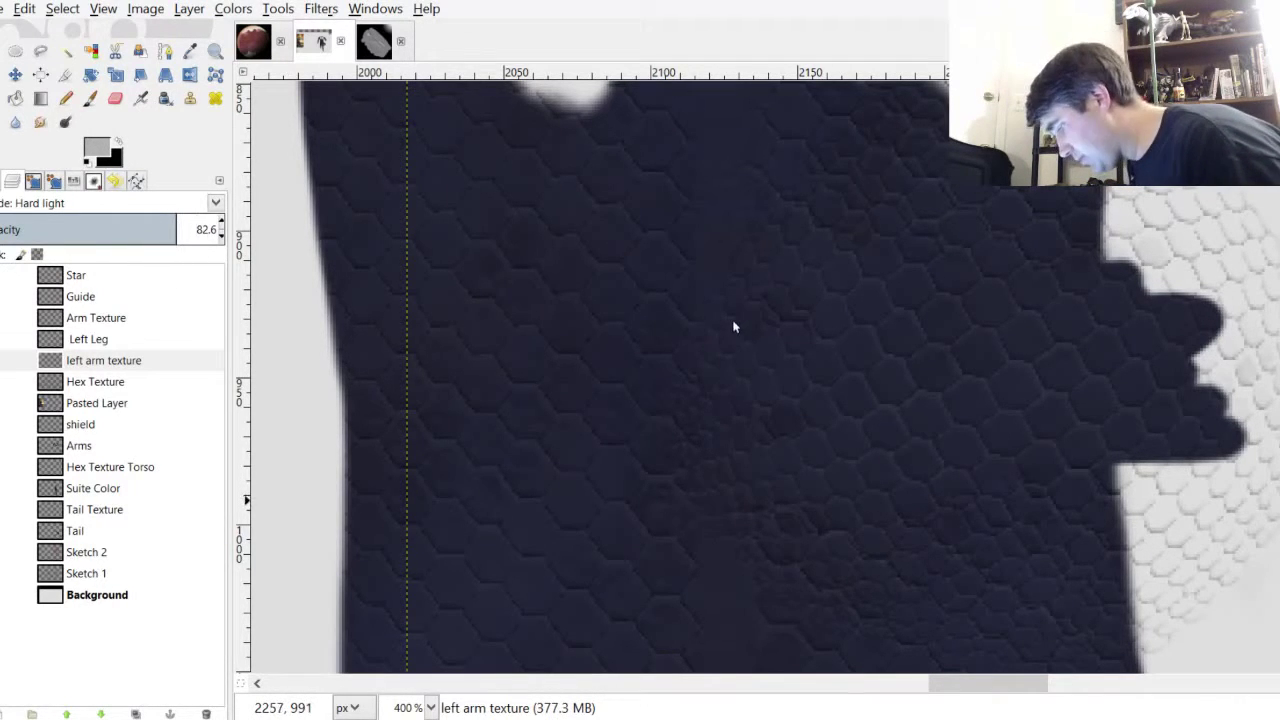
pyautogui.press('-')
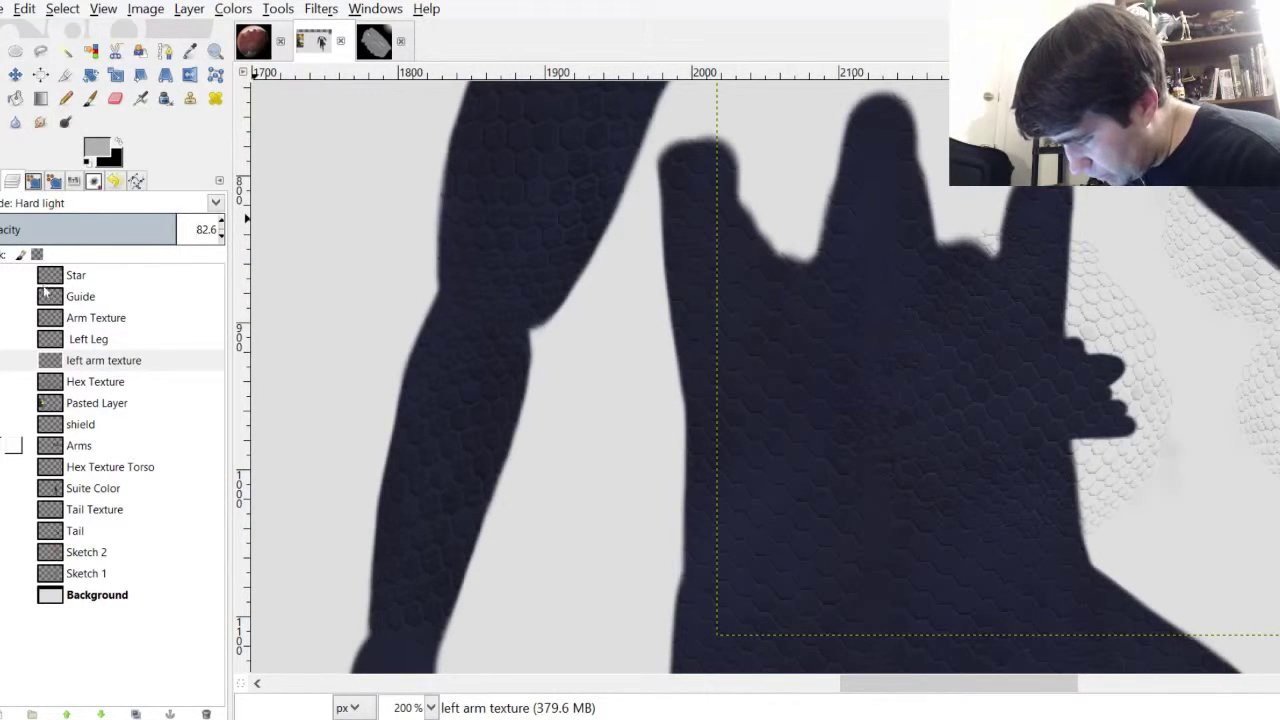
# Select the dark arm and hand shapes on the Arms layer by colour
pyautogui.click(78, 445)
pyautogui.click(90, 50)
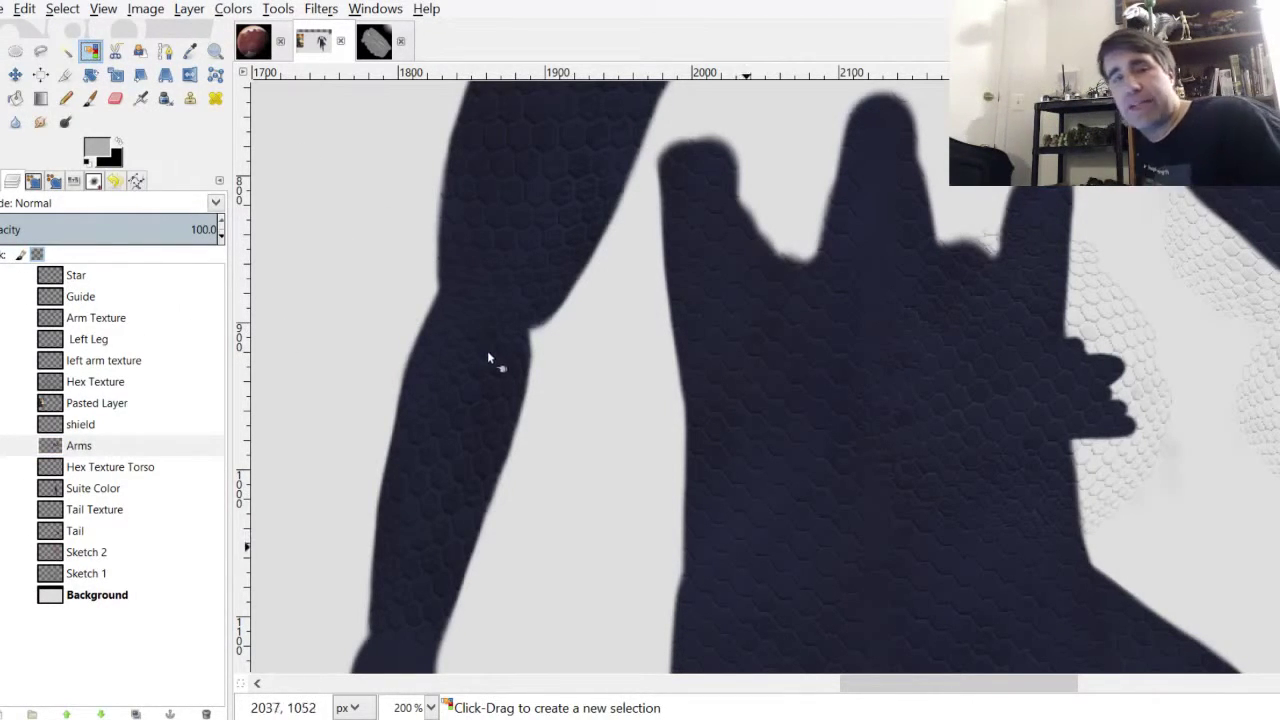
pyautogui.scroll(-3, 629, 330)
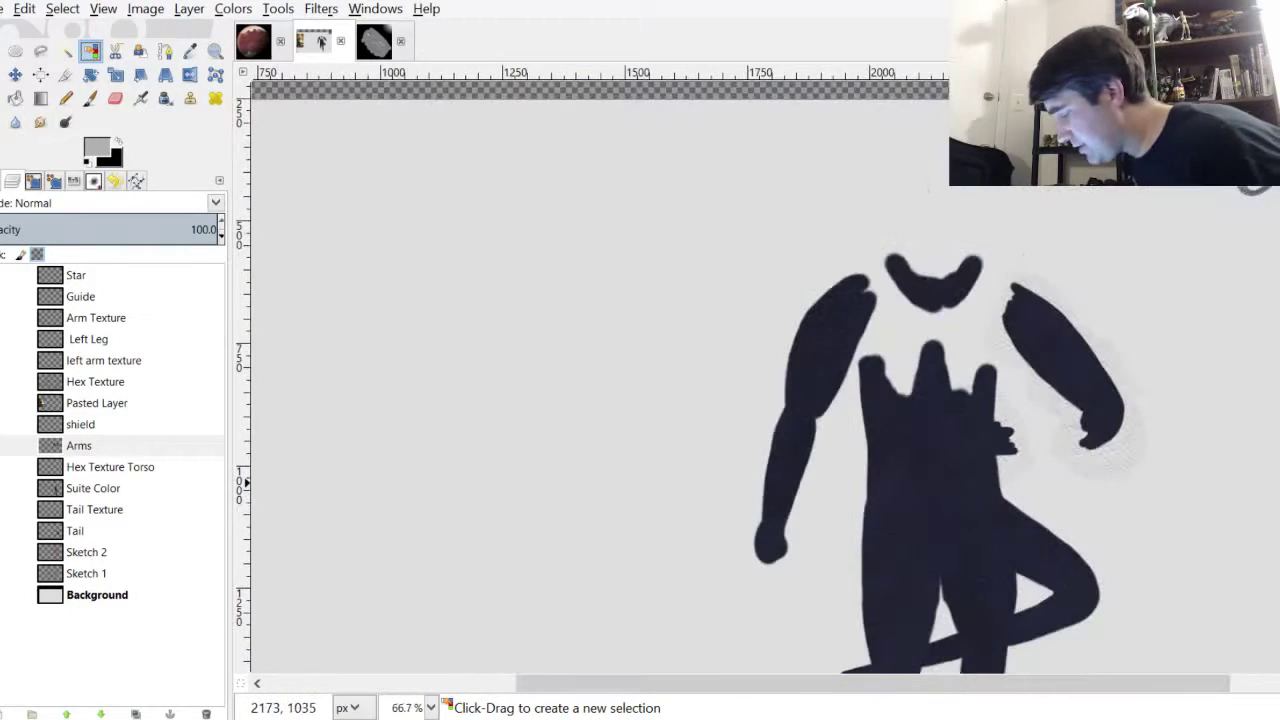
pyautogui.click(776, 166)
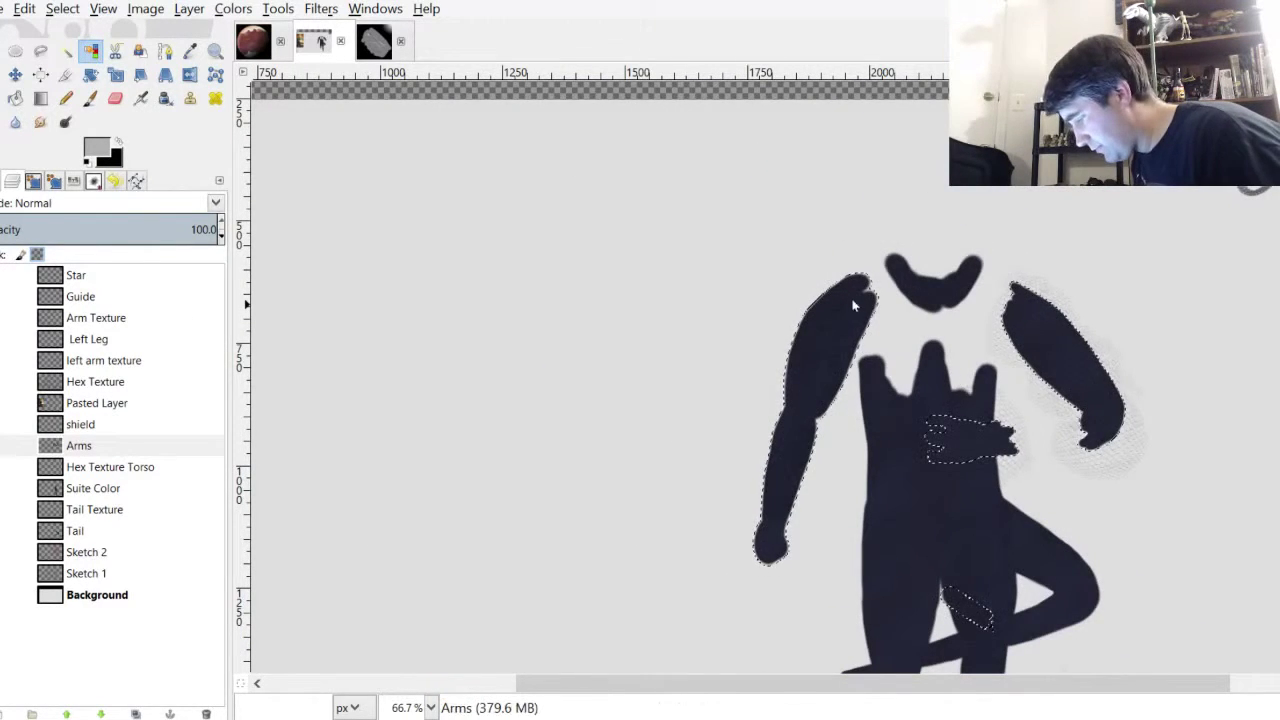
pyautogui.press('+')
pyautogui.press('+')
pyautogui.press('+')
pyautogui.press('-')
pyautogui.press('-')
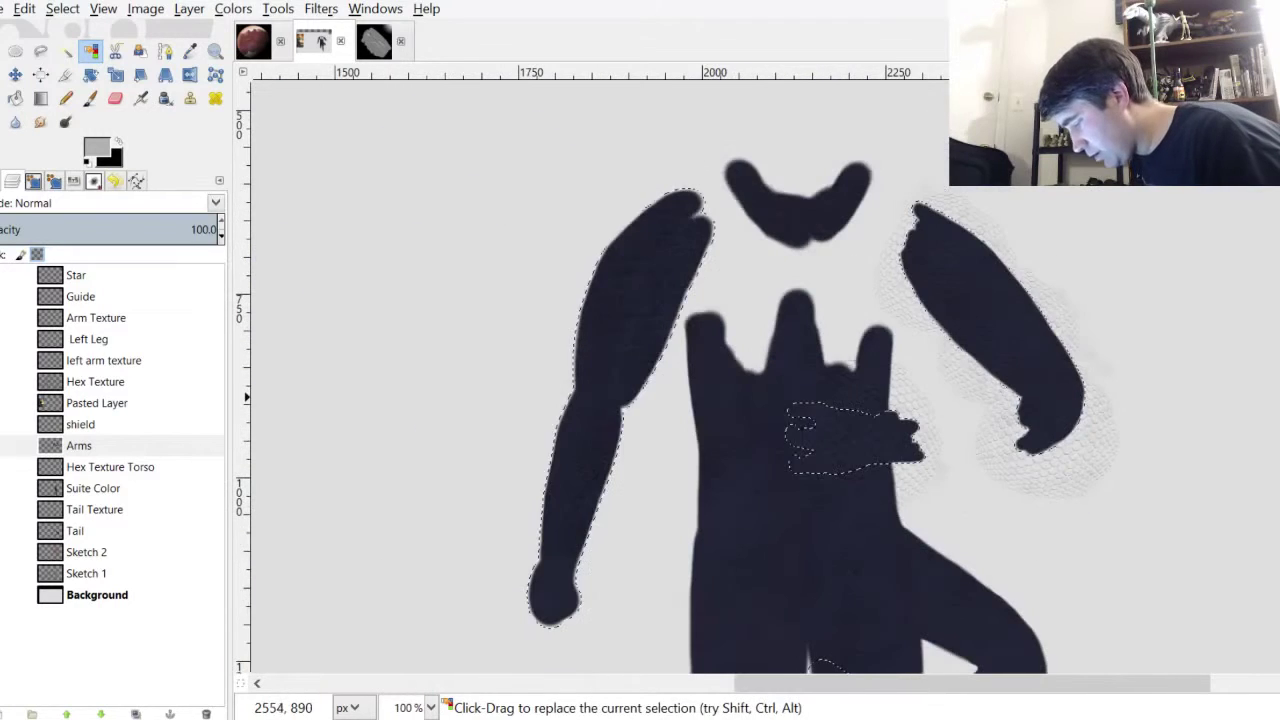
pyautogui.moveTo(866, 223)
pyautogui.mouseDown()
pyautogui.moveTo(864, 252)
pyautogui.moveTo(868, 237)
pyautogui.mouseUp()
pyautogui.scroll(2, 866, 220)
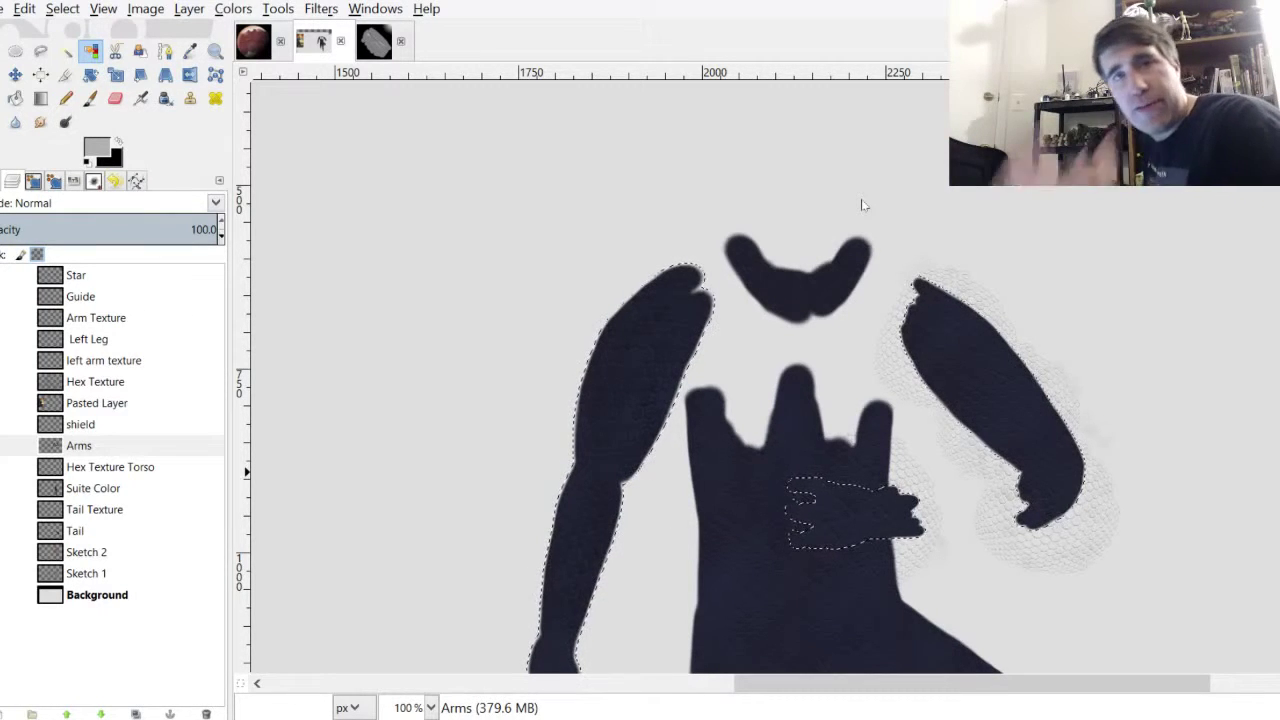
# Shrink the arm selection slightly so its border sits inside the left arm's soft edge
pyautogui.scroll(4, 1032, 415)
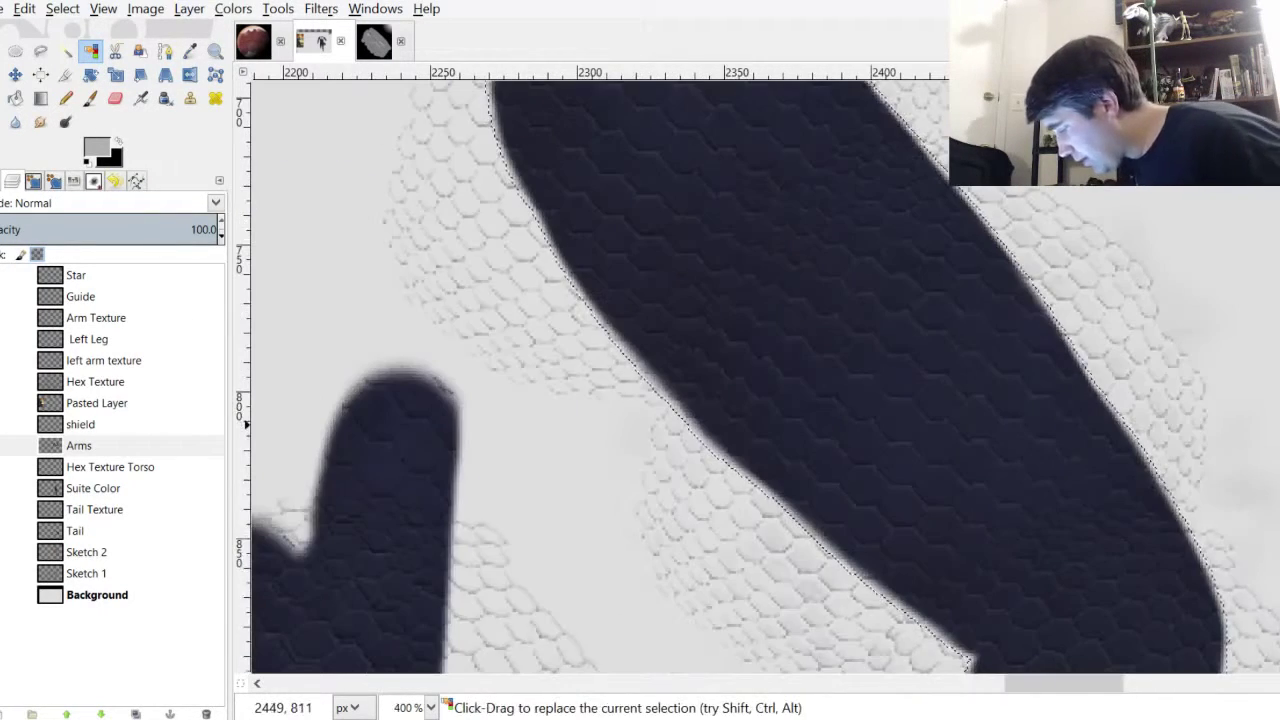
pyautogui.scroll(4, 1067, 363)
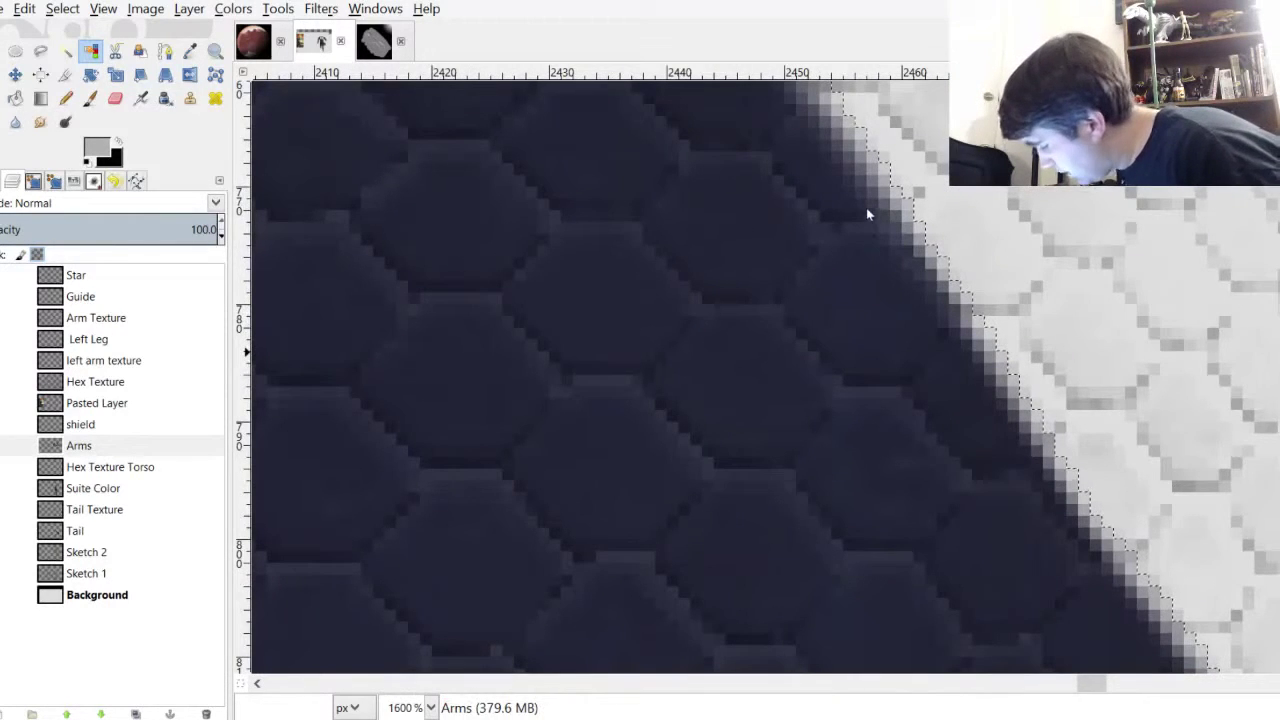
pyautogui.moveTo(866, 208); pyautogui.dragTo(866, 209)
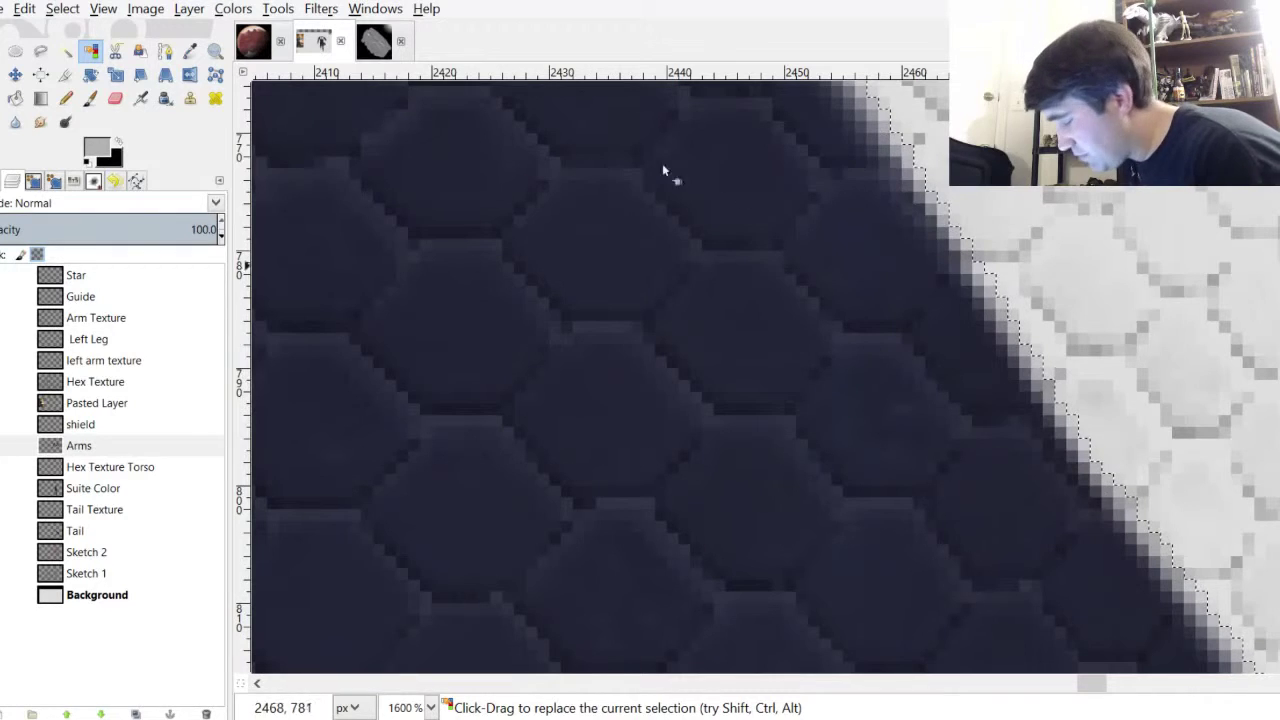
pyautogui.click(62, 8)
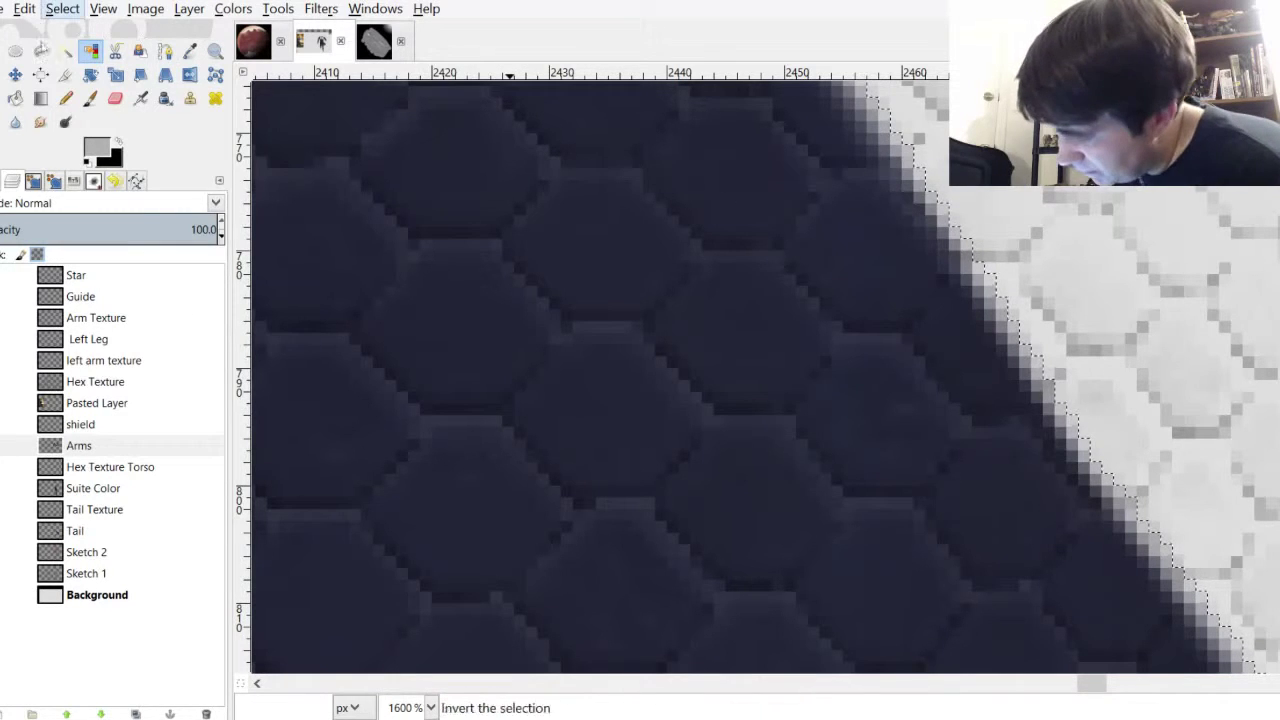
pyautogui.click(51, 152)
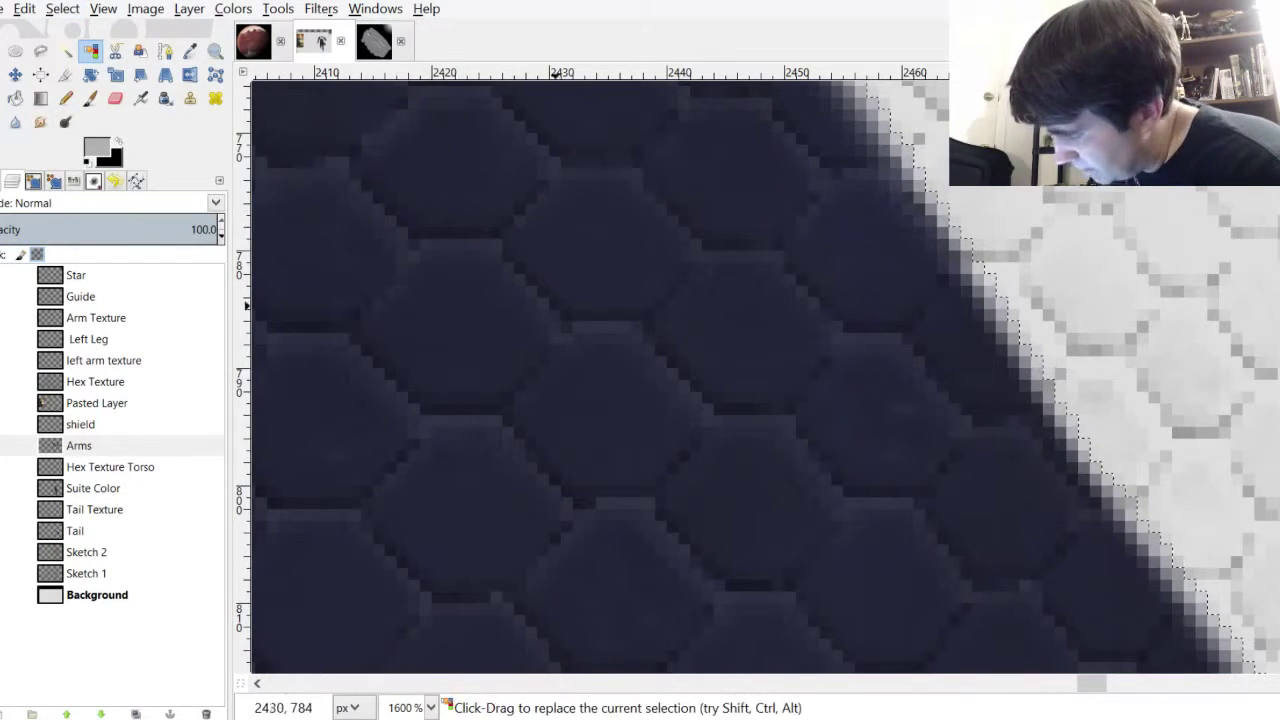
pyautogui.click(275, 274)
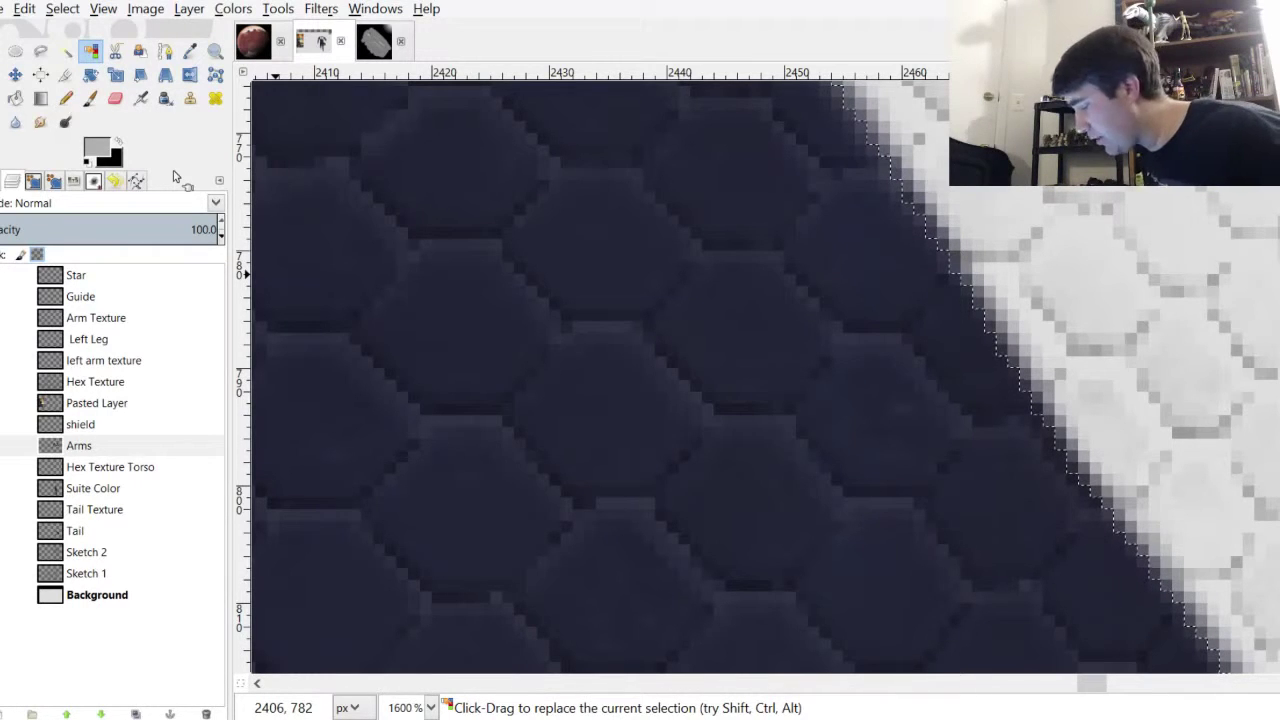
# Invert the arm selection, cut away the left arm texture outside the arm and hand shapes, and save the image
pyautogui.click(14, 360)
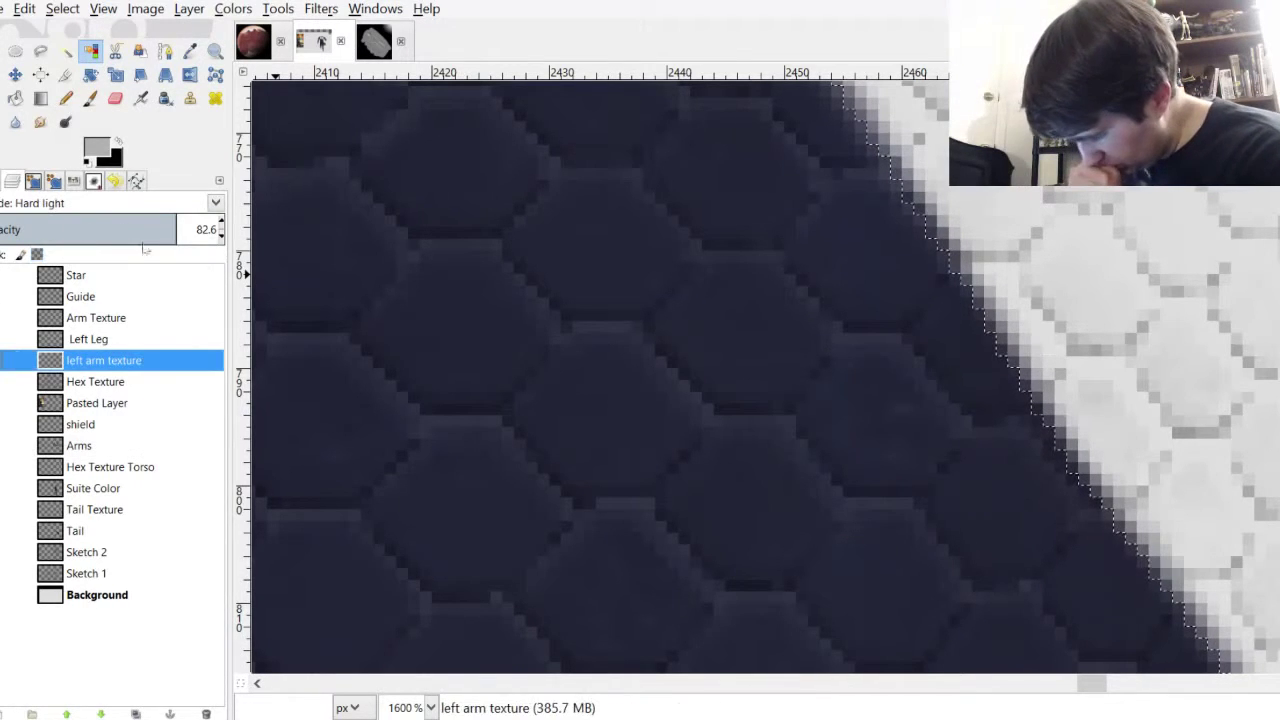
pyautogui.click(62, 9)
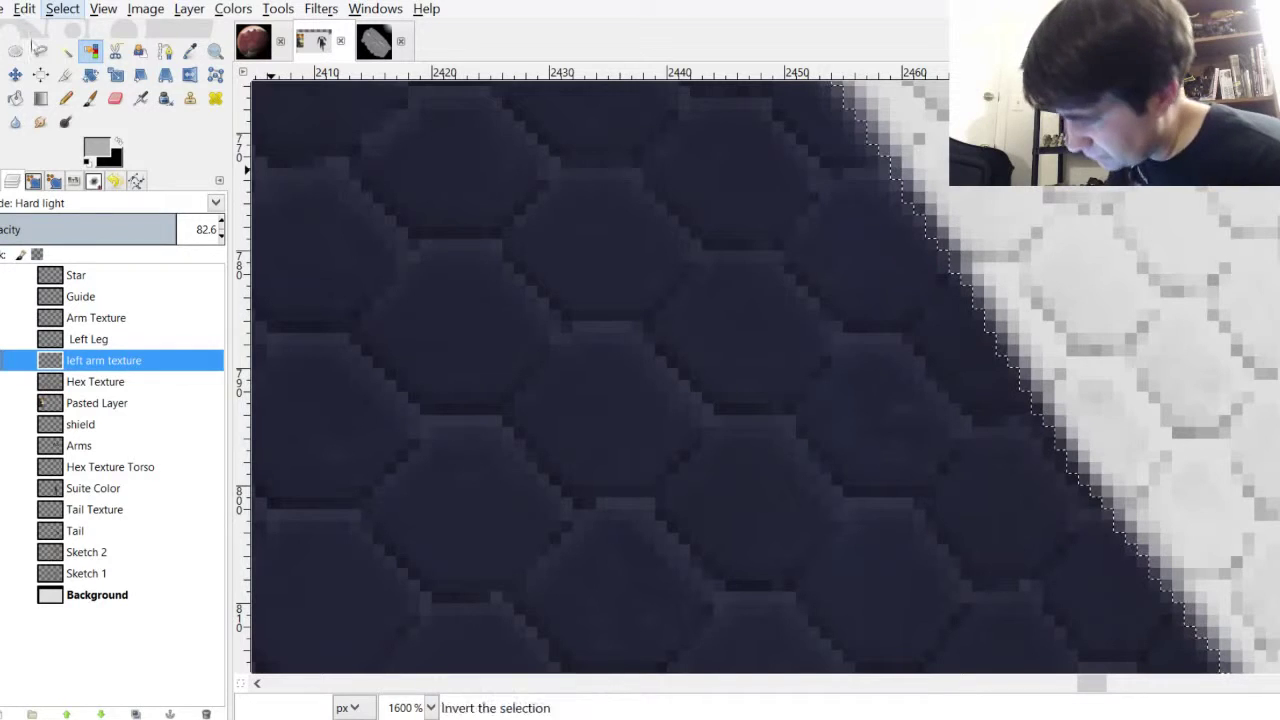
pyautogui.hotkey('ctrl', 'x')
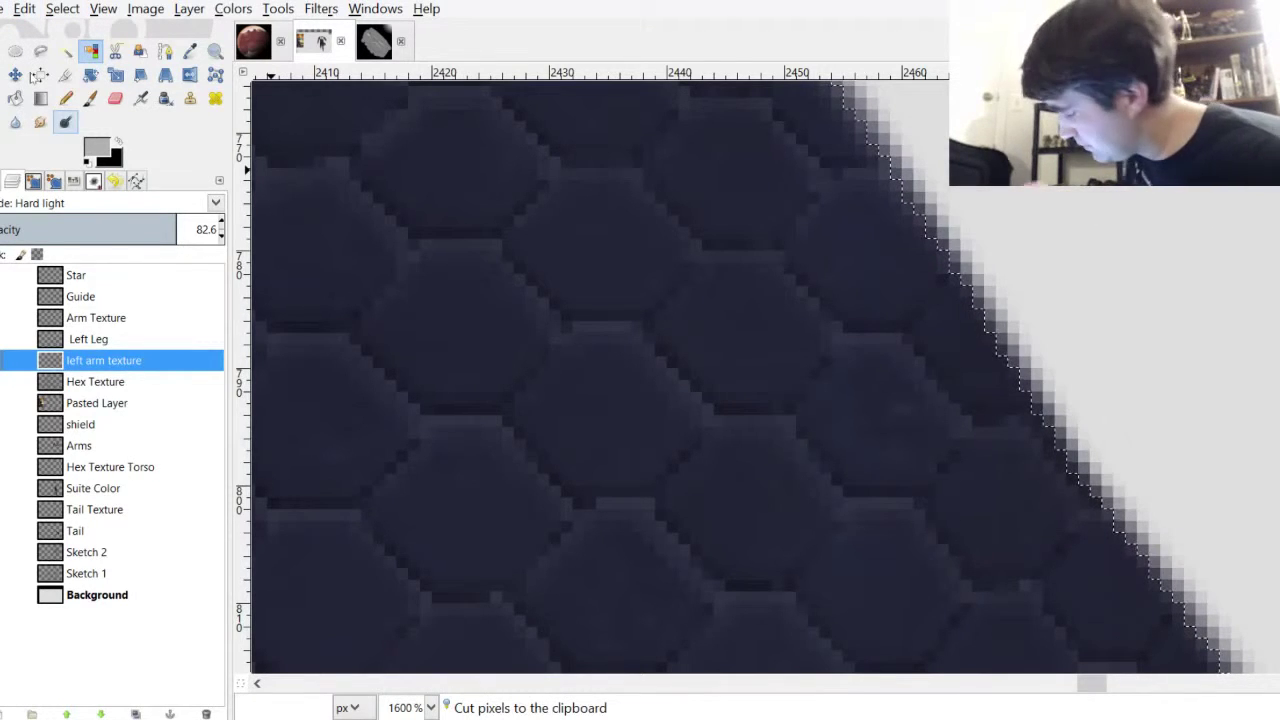
pyautogui.scroll(-6, 848, 215)
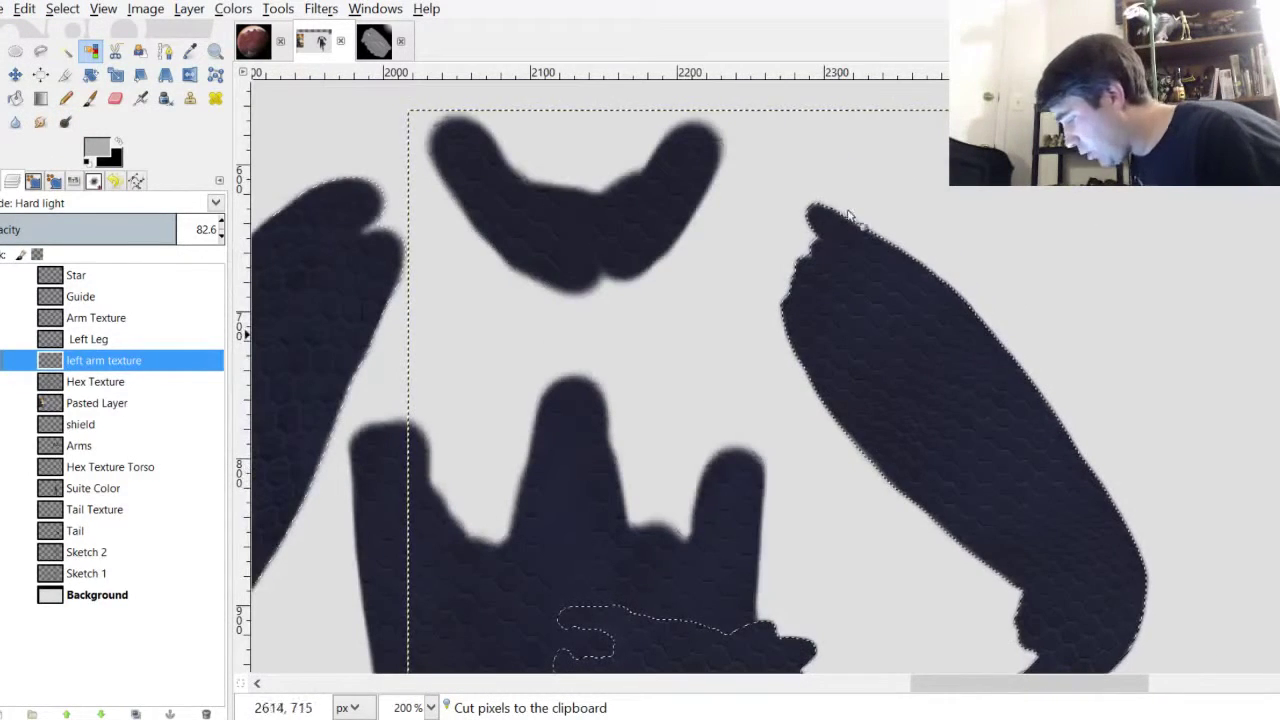
pyautogui.scroll(-5, 848, 215)
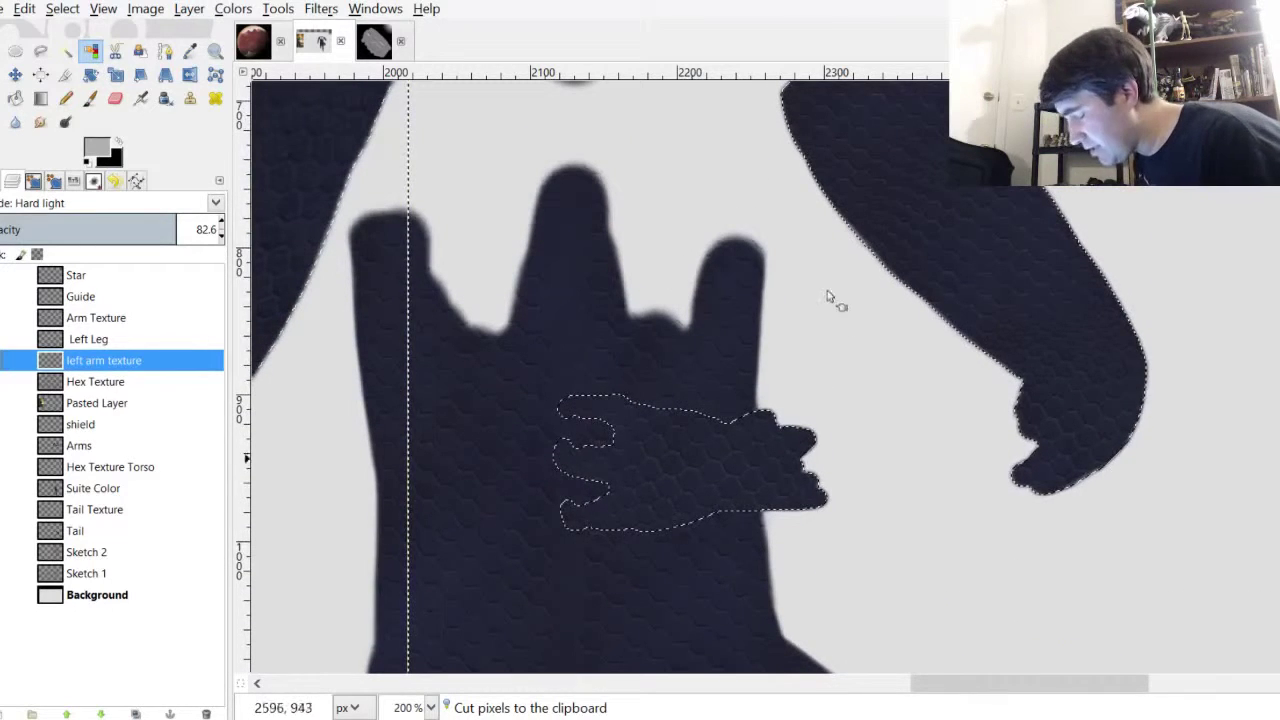
pyautogui.scroll(-1, 714, 251)
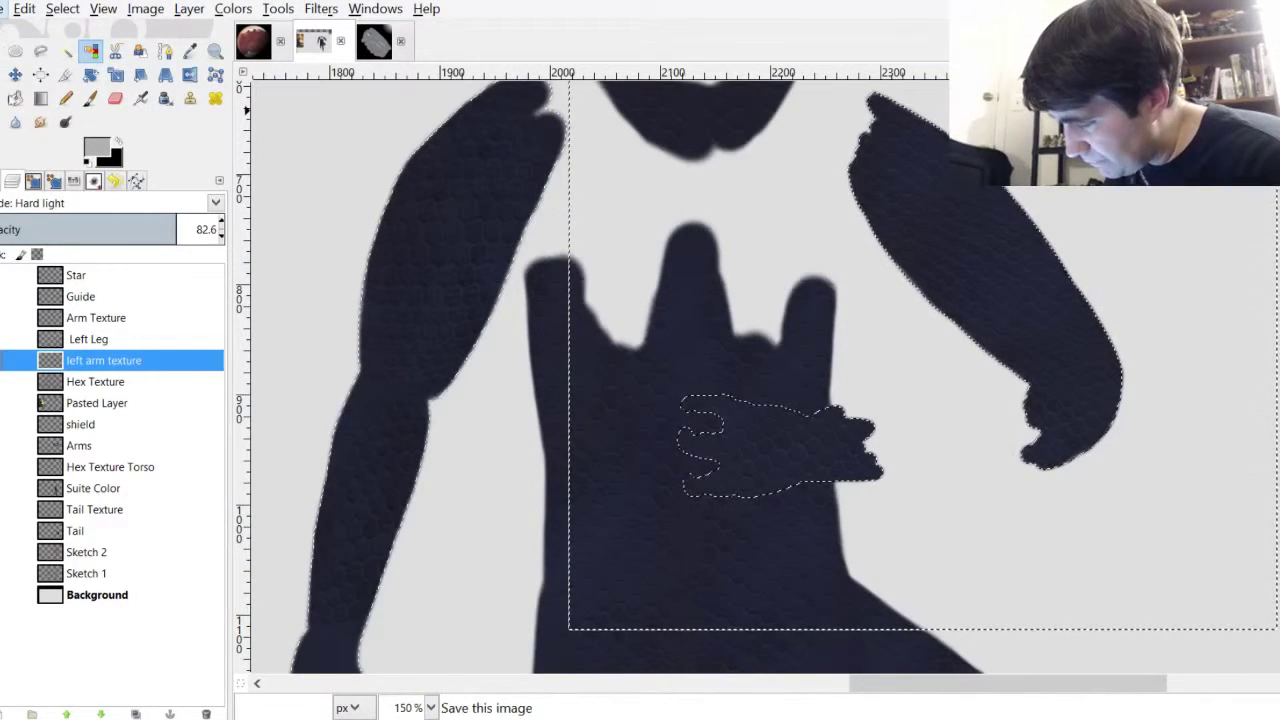
pyautogui.hotkey('ctrl', 's')
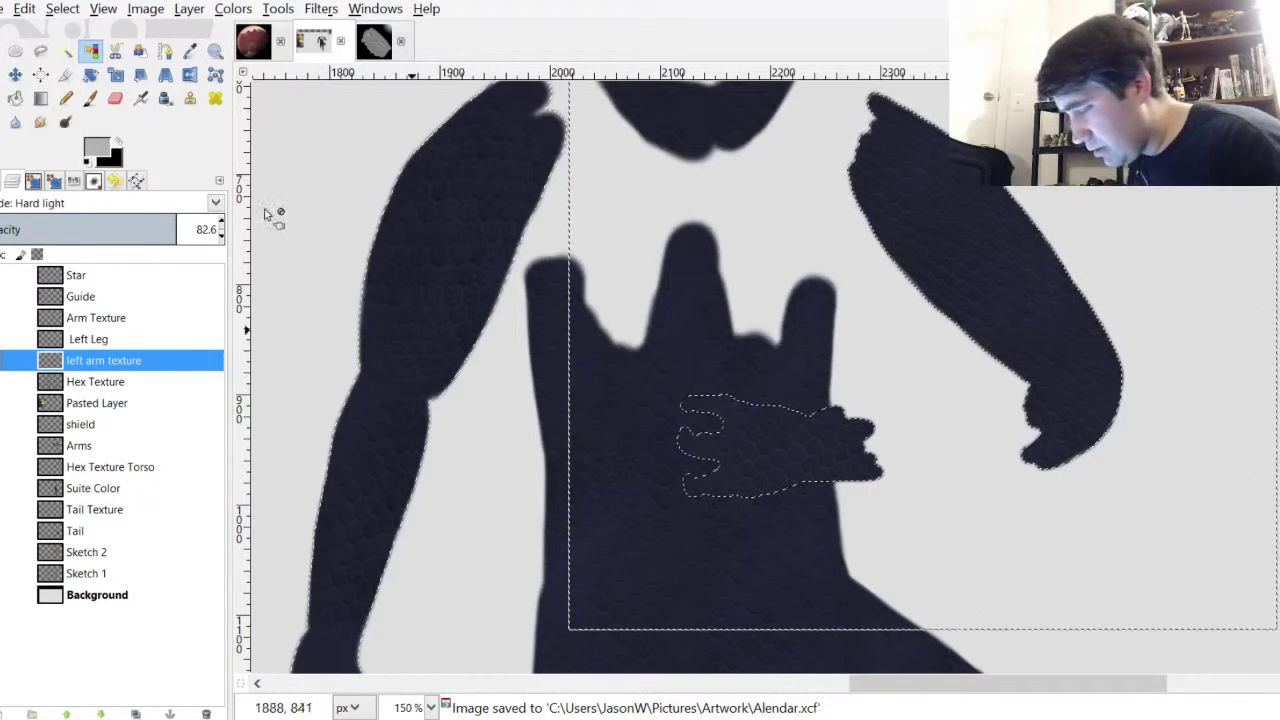
# Show and select the Guide layer, and set the foreground colour to red
pyautogui.scroll(-6, 860, 300)
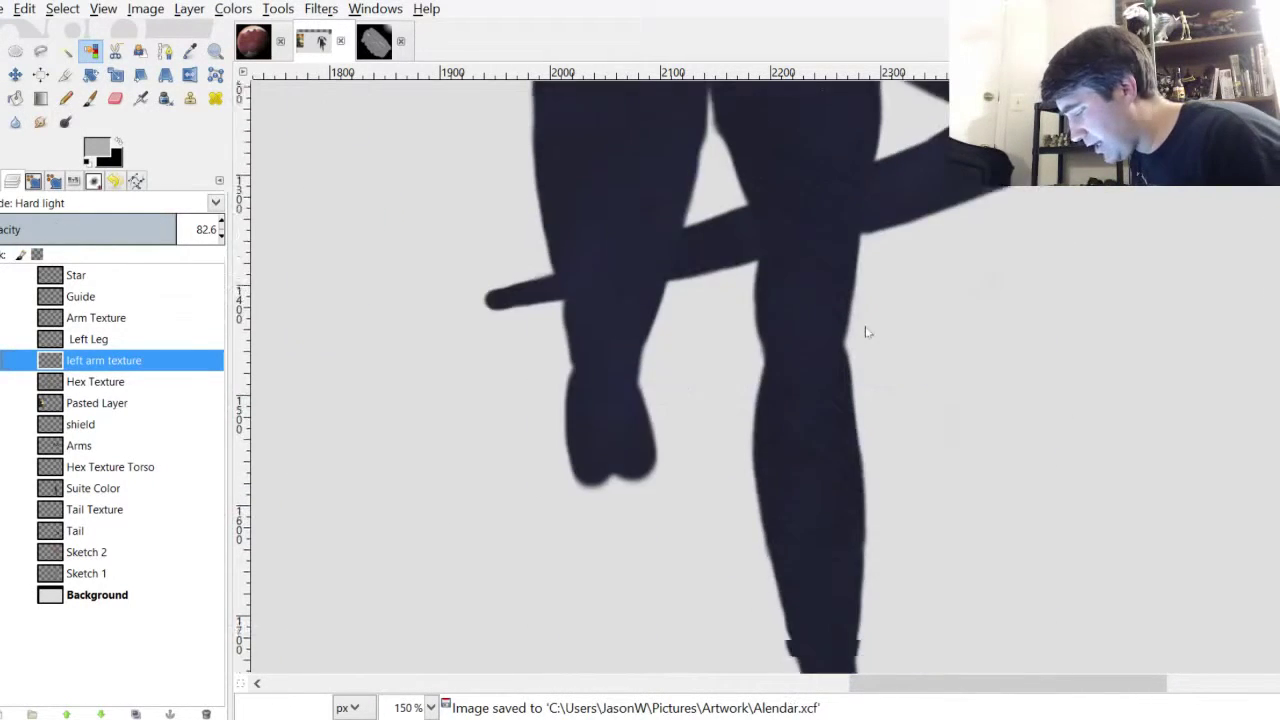
pyautogui.scroll(6, 868, 310)
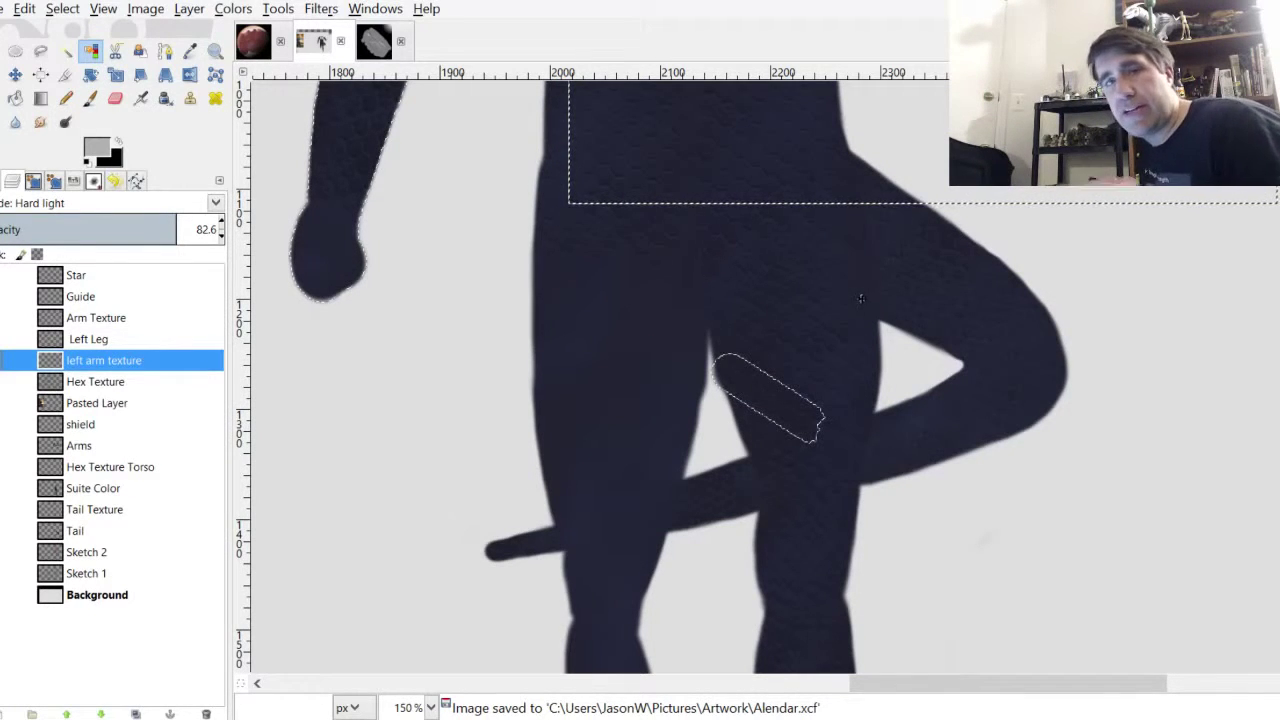
pyautogui.scroll(-3, 855, 320)
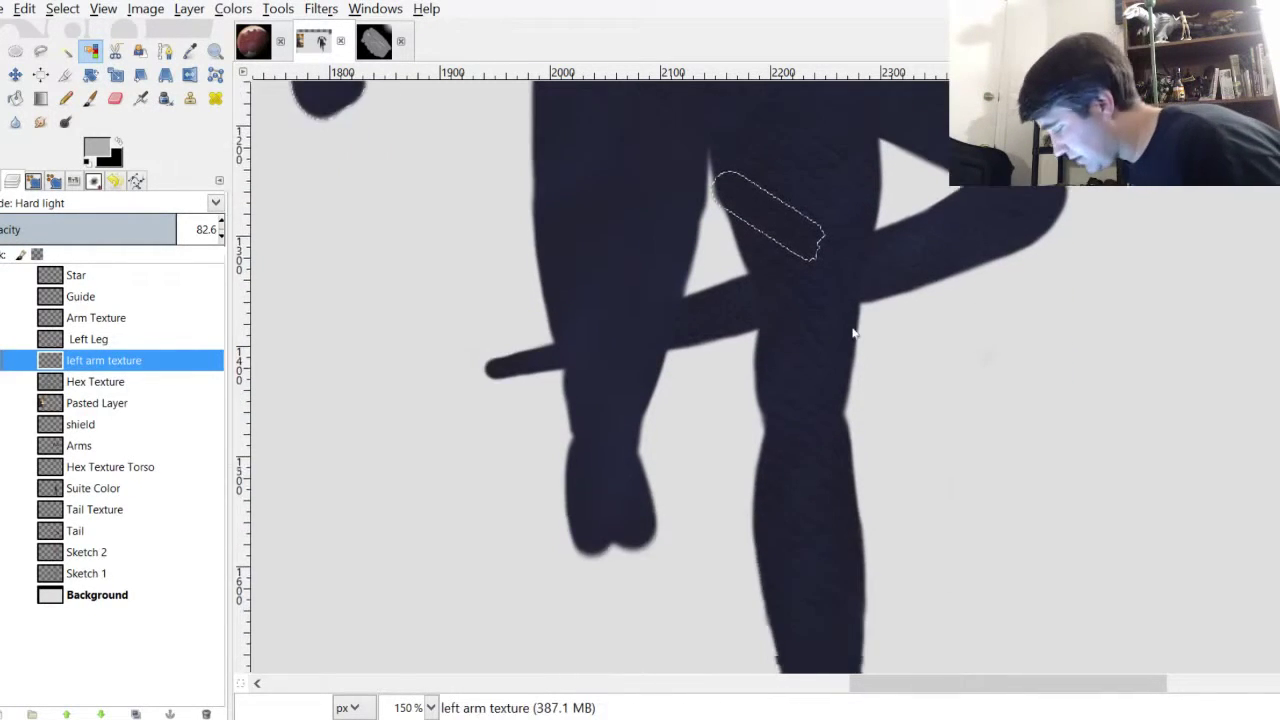
pyautogui.scroll(2, 853, 333)
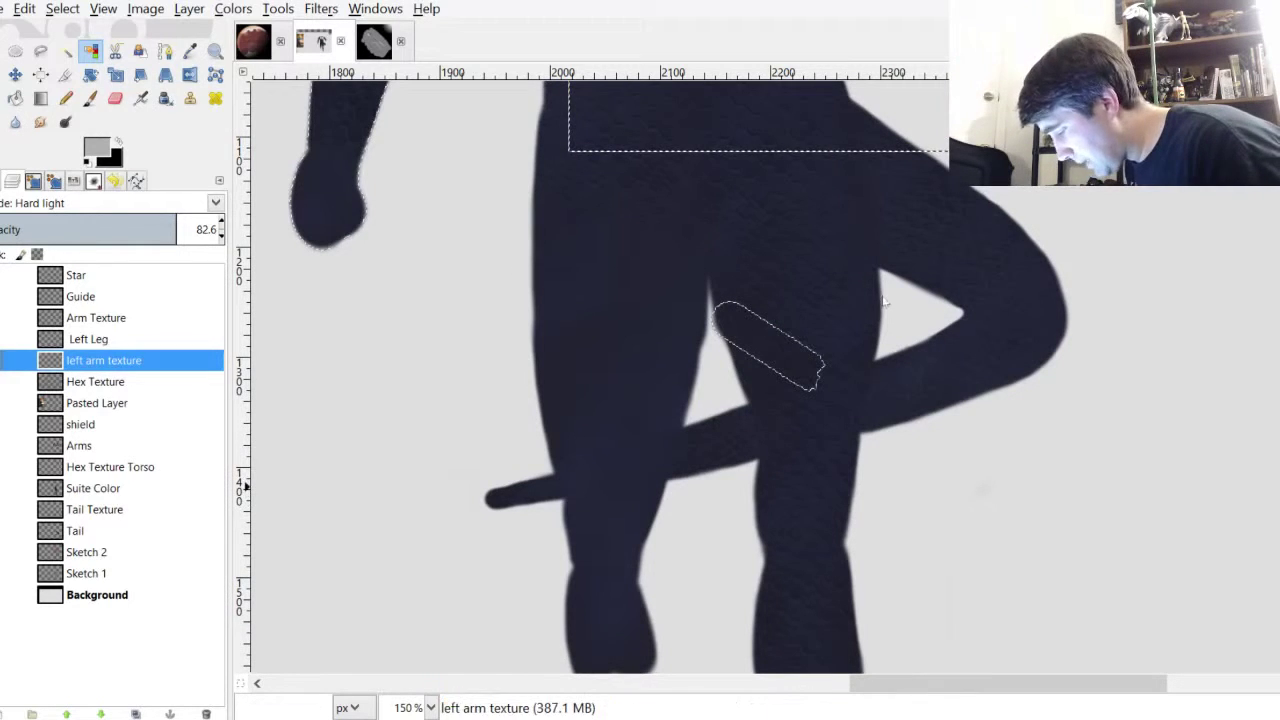
pyautogui.click(48, 297)
pyautogui.click(1, 297)
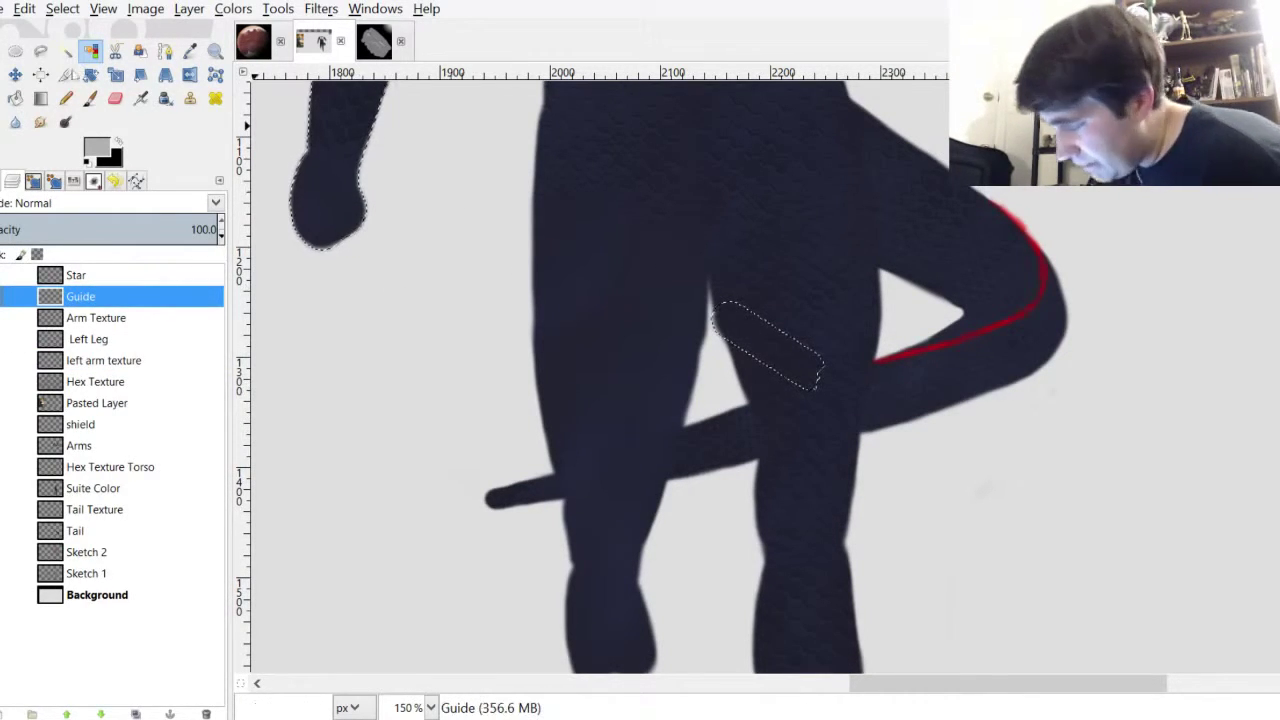
pyautogui.click(97, 147)
pyautogui.click(665, 338)
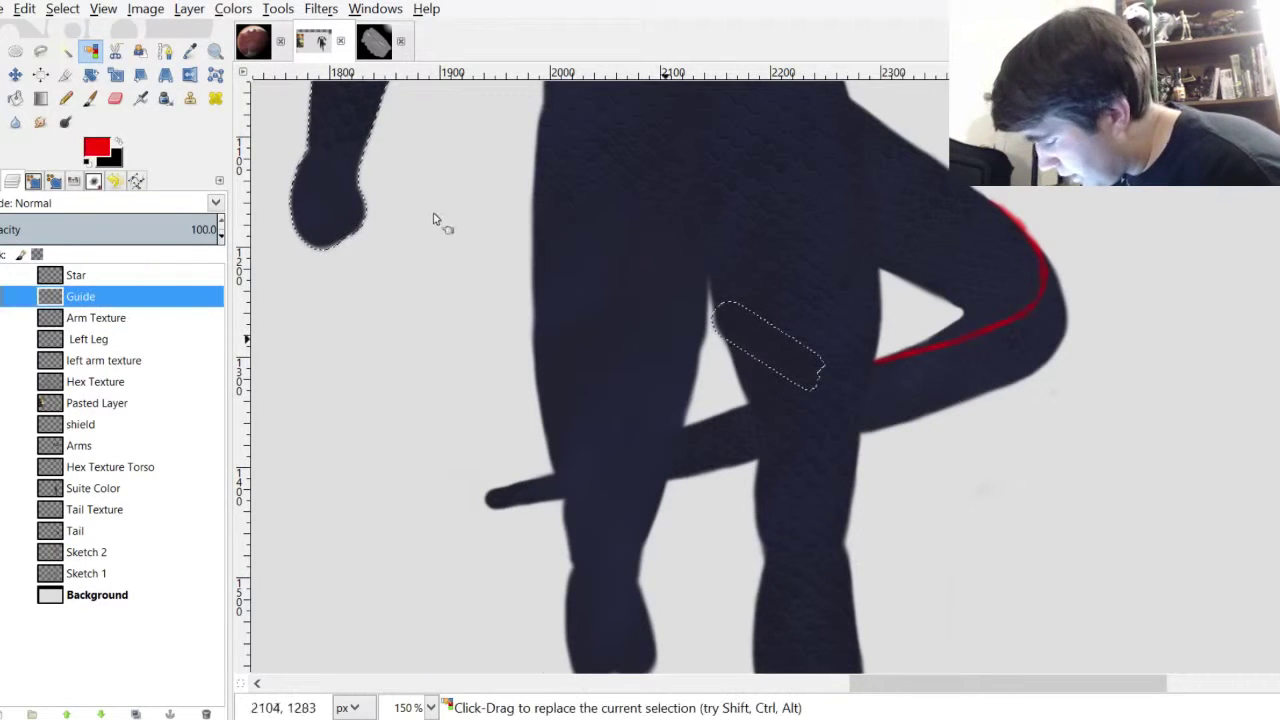
# Set up the Airbrush with the 2. Hardness 025 brush at size 16.05
pyautogui.click(140, 97)
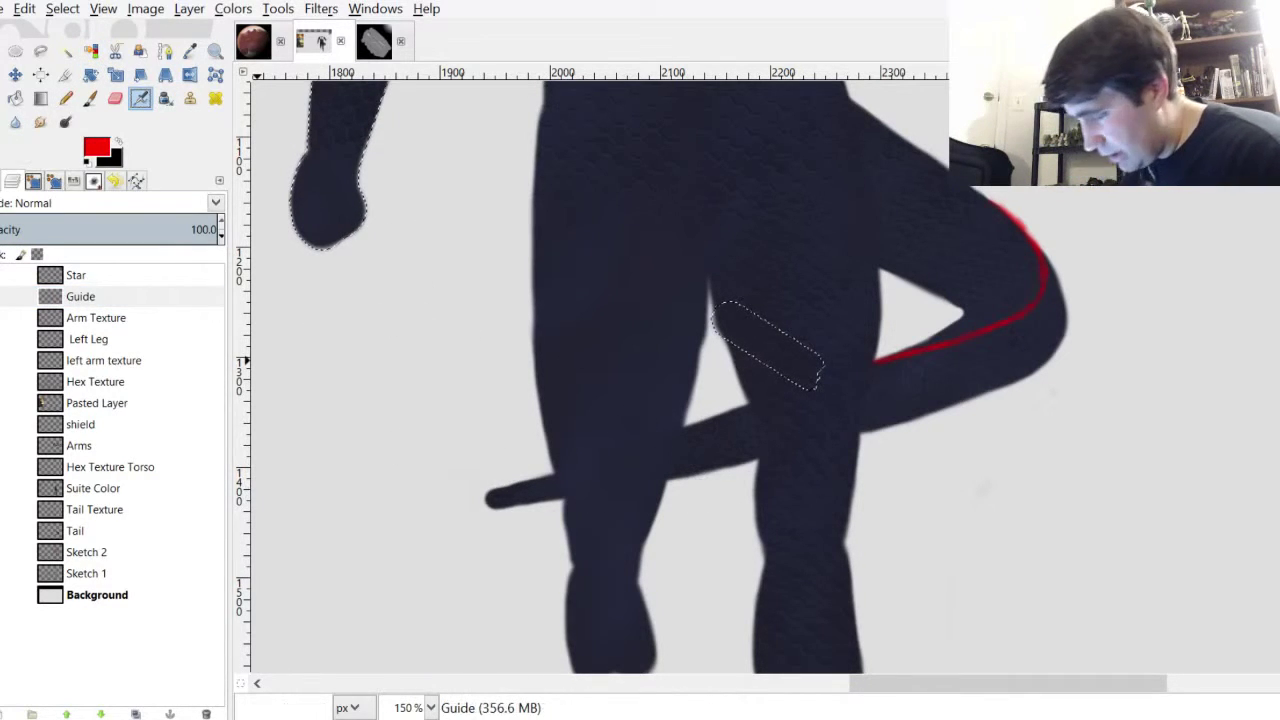
pyautogui.click(2, 180)
pyautogui.click(2, 286)
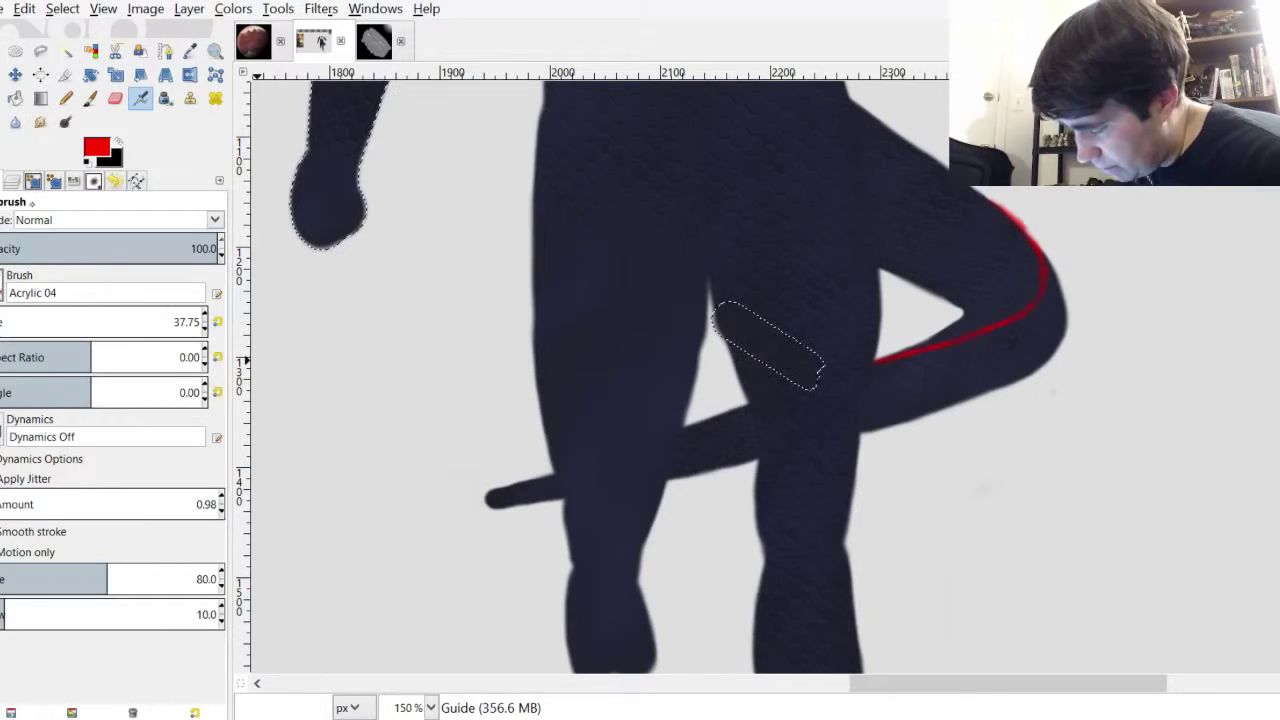
pyautogui.click(40, 350)
pyautogui.click(2, 321)
pyautogui.press('[')
pyautogui.press('[')
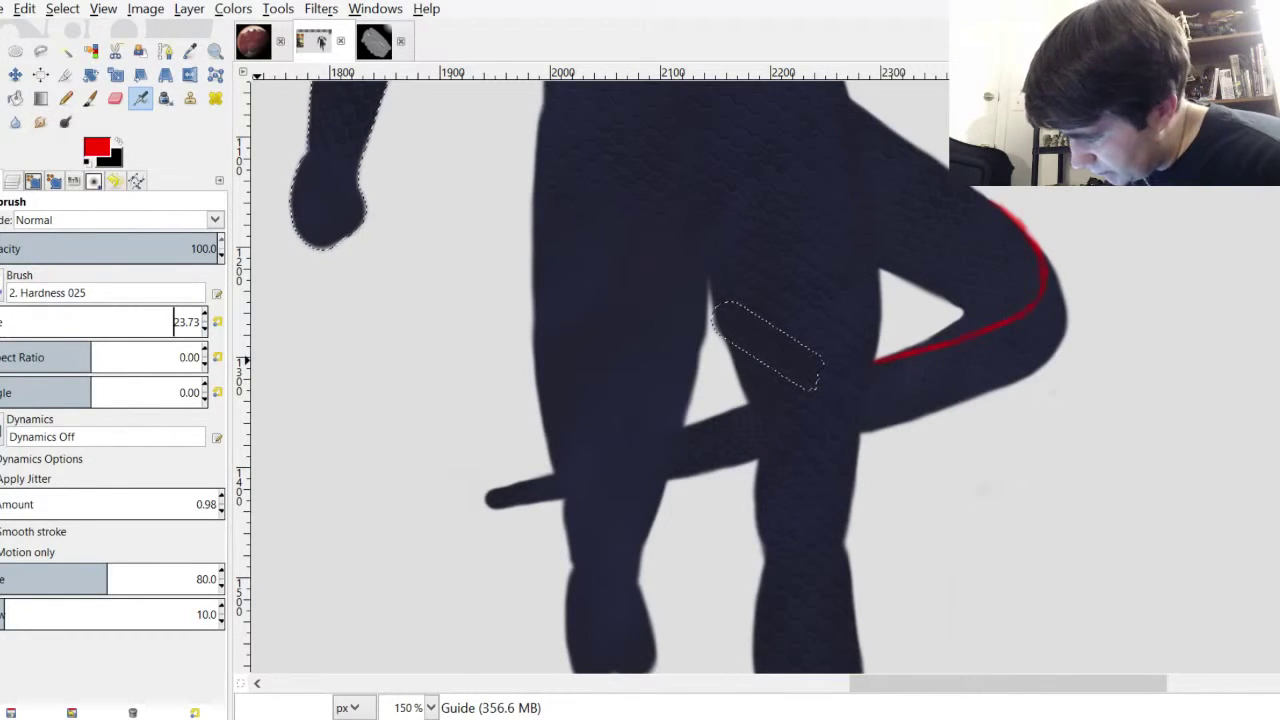
pyautogui.press('[')
pyautogui.press('[')
pyautogui.press('[')
pyautogui.press('[')
pyautogui.press('[')
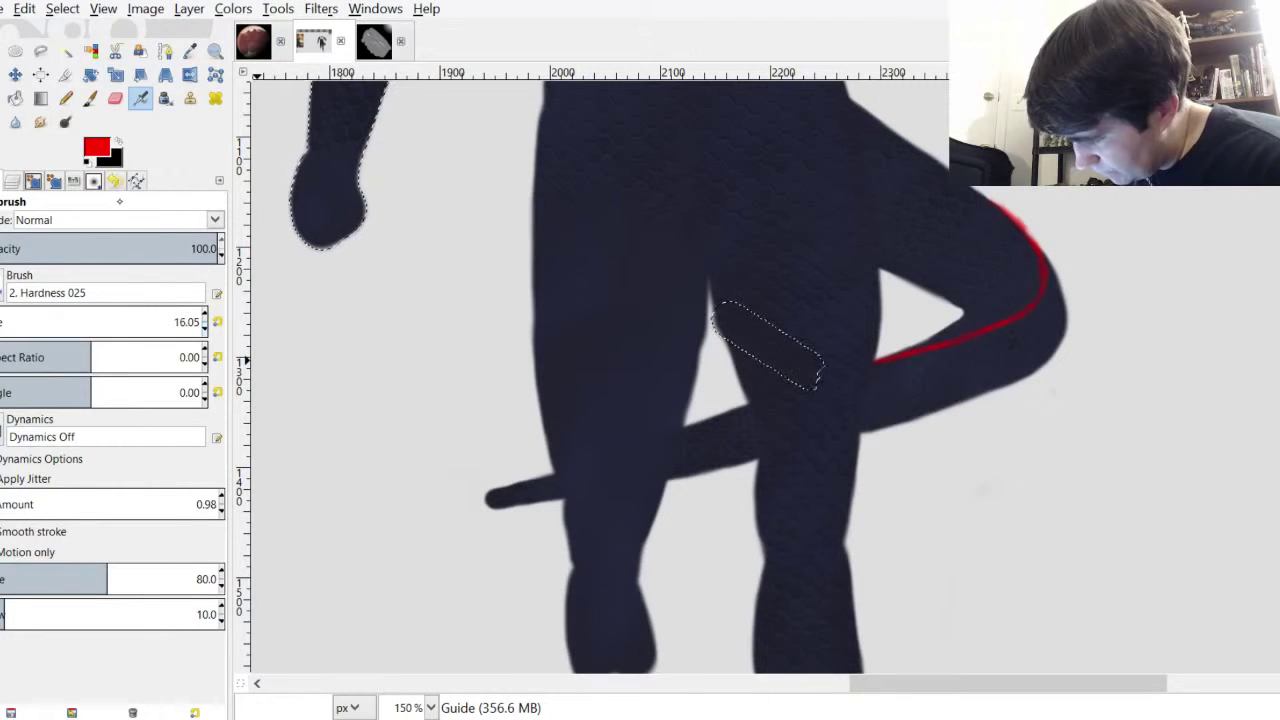
# Try a jittered red guide stroke across the untextured leg's knee, and undo it
pyautogui.scroll(-2, 841, 290)
pyautogui.scroll(1, 643, 366)
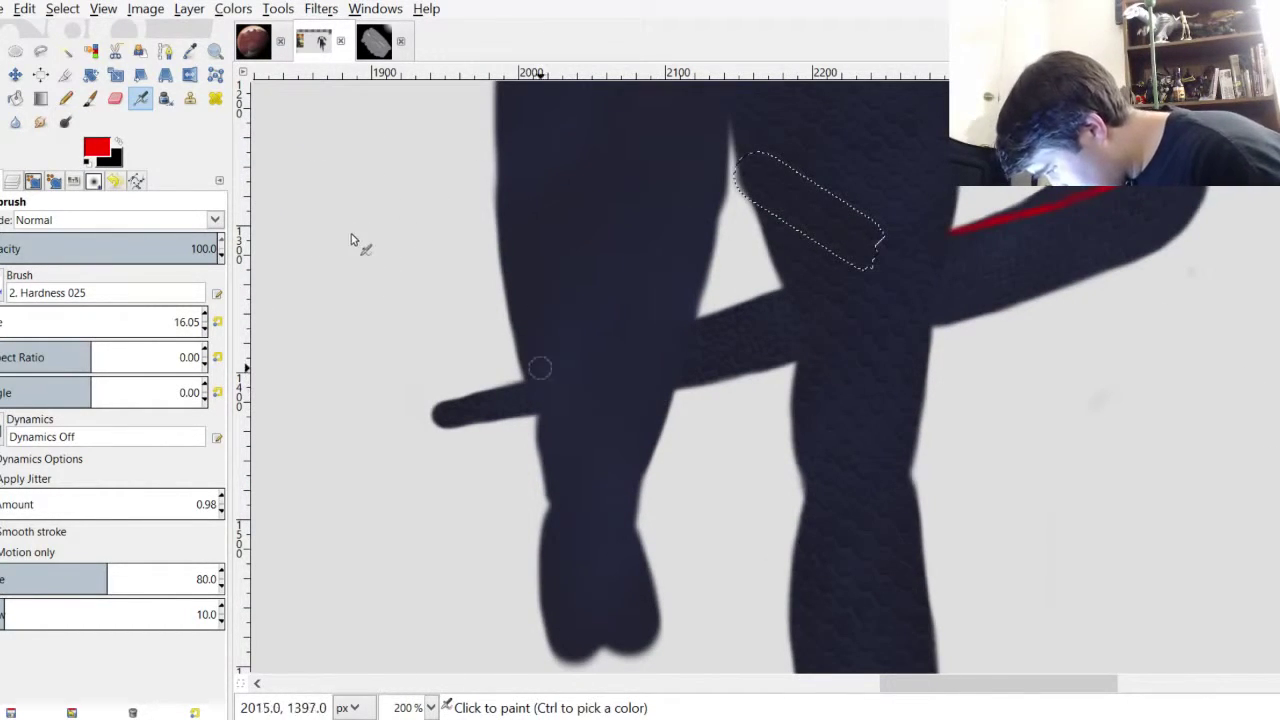
pyautogui.moveTo(526, 372)
pyautogui.mouseDown()
pyautogui.moveTo(535, 390)
pyautogui.moveTo(623, 409)
pyautogui.moveTo(616, 418)
pyautogui.moveTo(660, 412)
pyautogui.mouseUp()
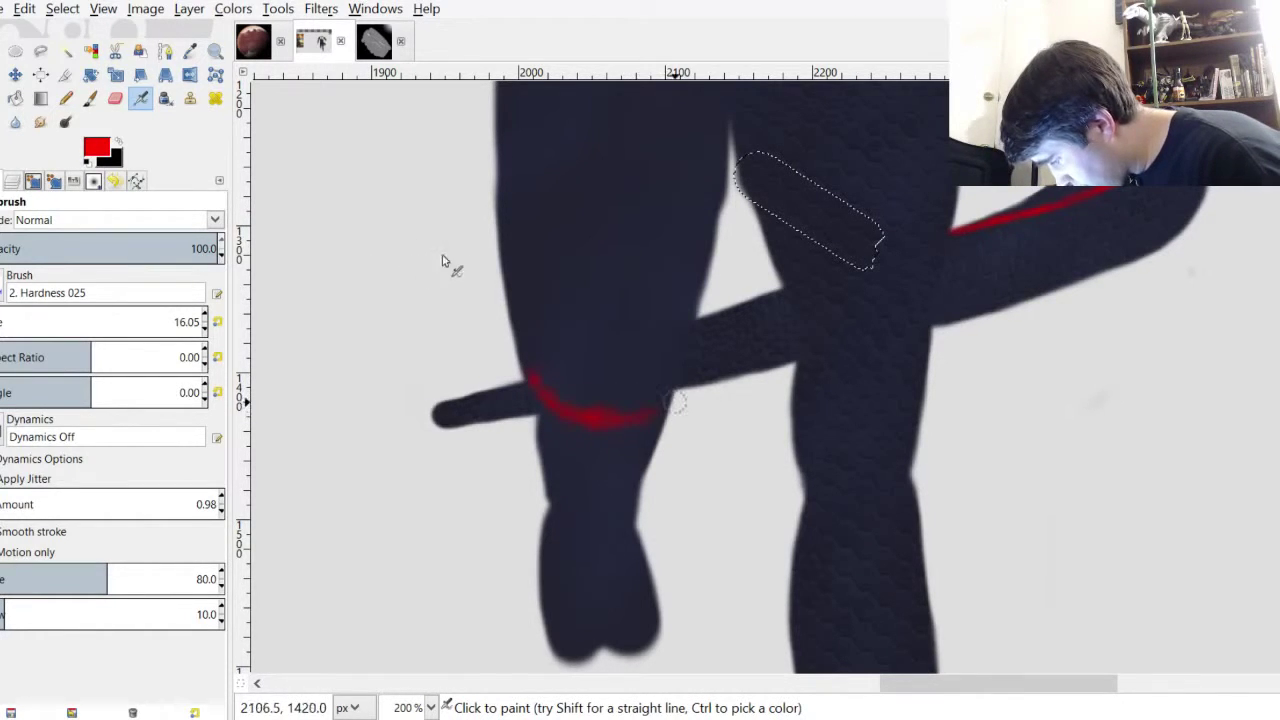
pyautogui.hotkey('ctrl', 'z')
pyautogui.hotkey('ctrl', 'z')
pyautogui.hotkey('ctrl', 'z')
pyautogui.hotkey('ctrl', 'z')
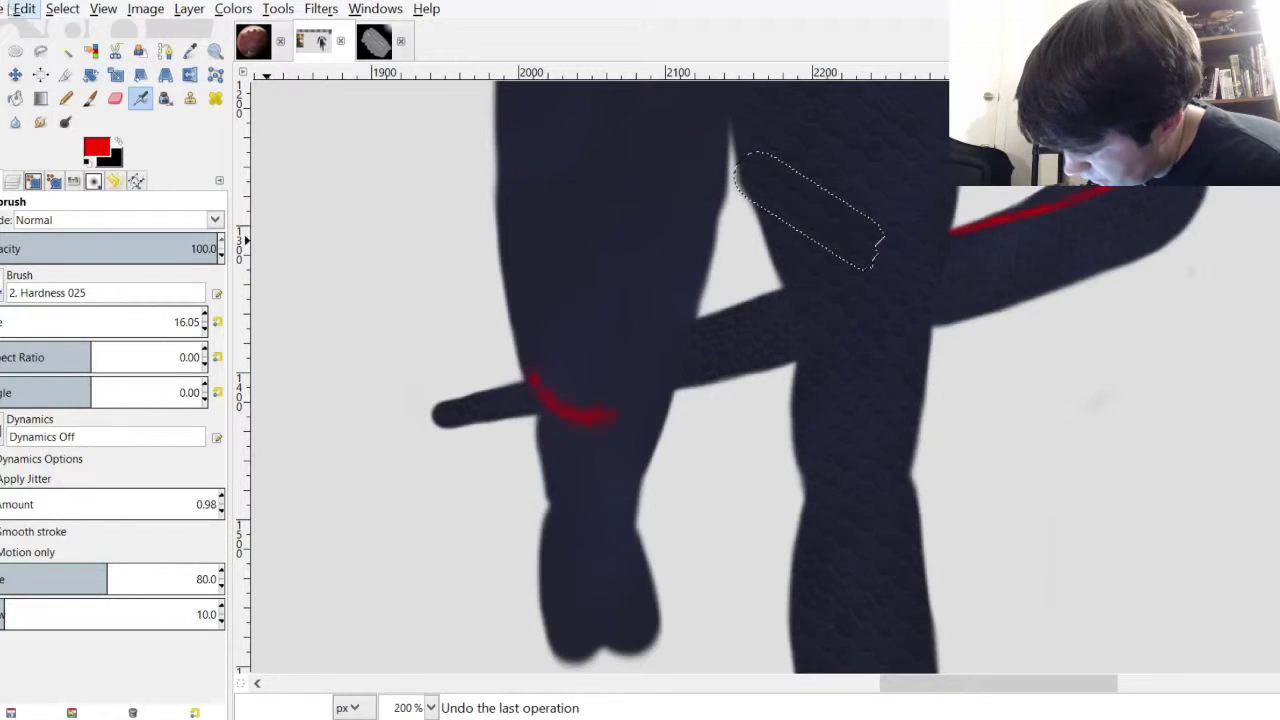
pyautogui.hotkey('ctrl', 'z')
pyautogui.hotkey('ctrl', 'z')
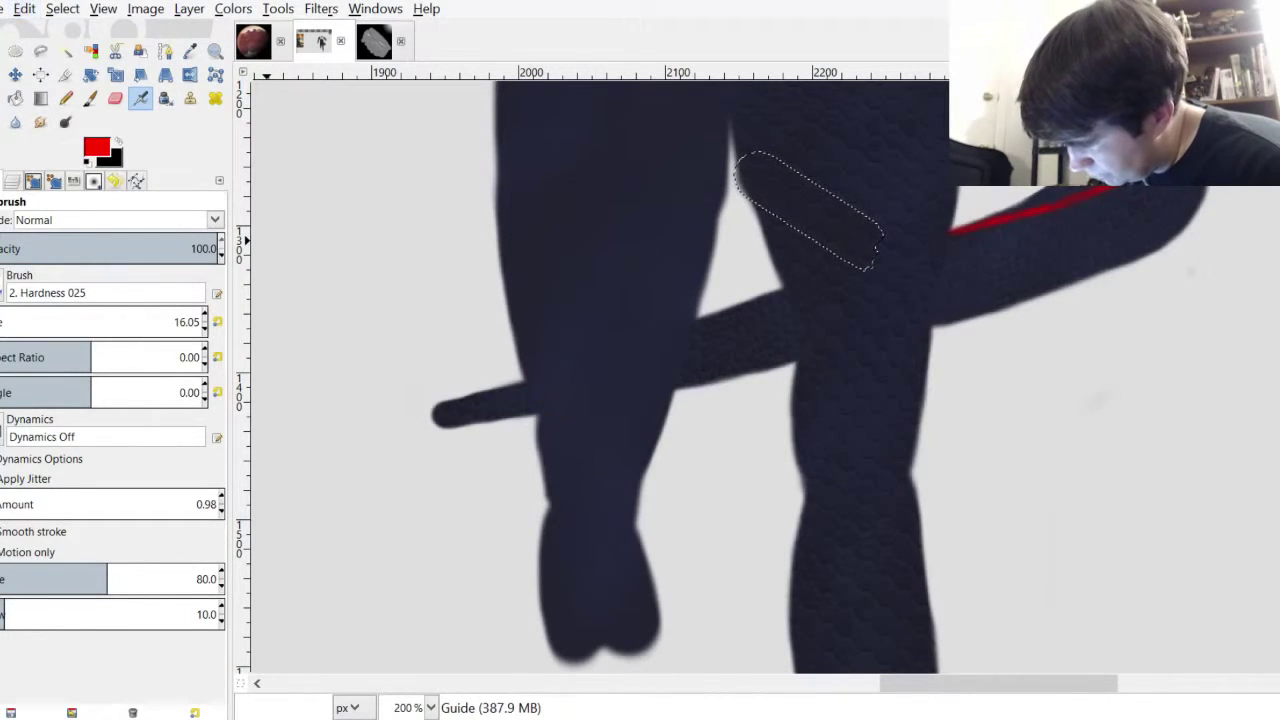
# Turn off jitter and paint a smooth red U-shaped guide curve across the untextured leg where the tail passes behind it
pyautogui.click(24, 479)
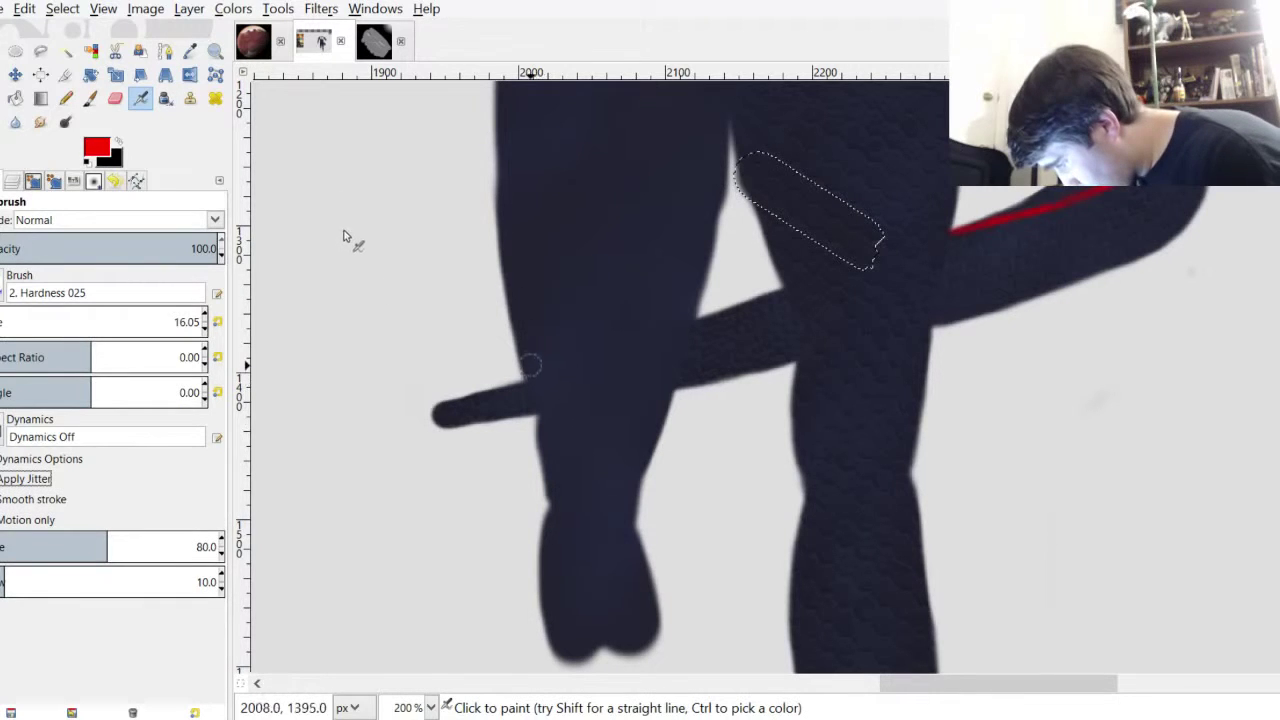
pyautogui.moveTo(533, 374)
pyautogui.mouseDown()
pyautogui.moveTo(578, 418)
pyautogui.moveTo(635, 417)
pyautogui.moveTo(668, 387)
pyautogui.moveTo(672, 362)
pyautogui.moveTo(548, 356)
pyautogui.moveTo(541, 382)
pyautogui.moveTo(525, 364)
pyautogui.moveTo(546, 387)
pyautogui.moveTo(663, 355)
pyautogui.moveTo(671, 372)
pyautogui.moveTo(679, 336)
pyautogui.mouseUp()
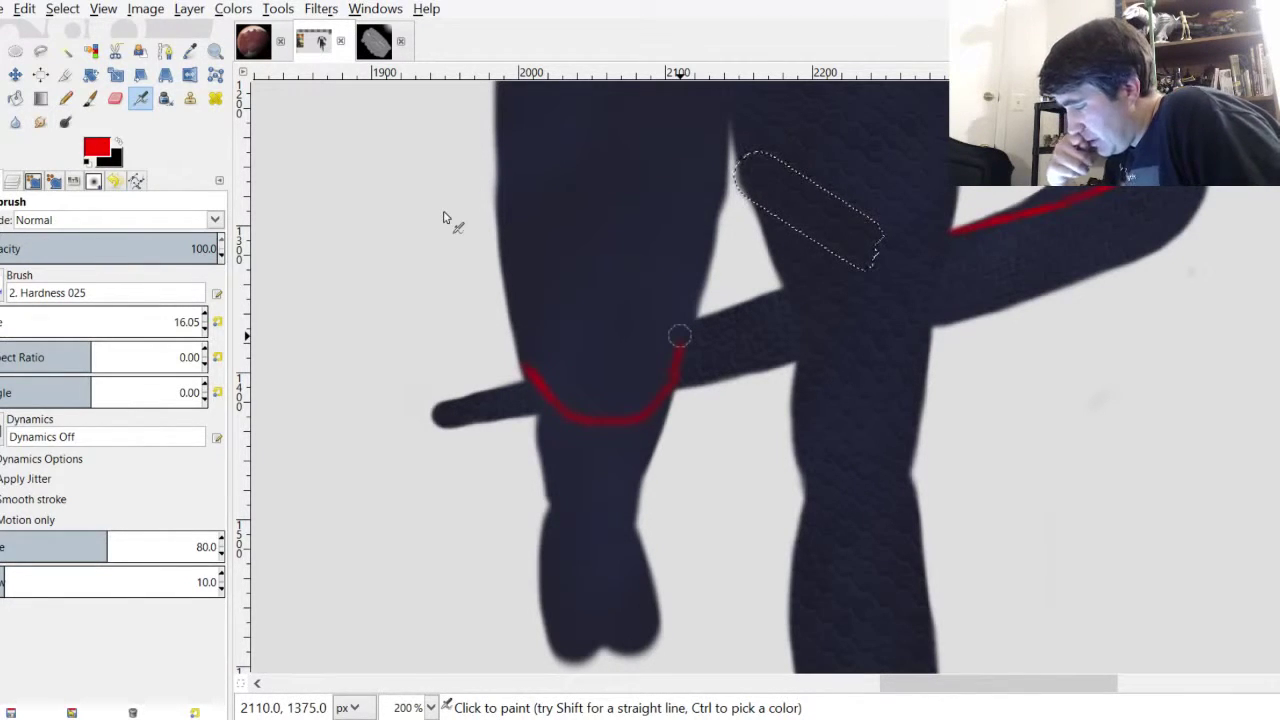
# Show the Sketch 1 layer and, on the Guide layer, draw red thigh and lower-leg outlines with a scribbled joint over the leg skeleton sketch
pyautogui.click(12, 181)
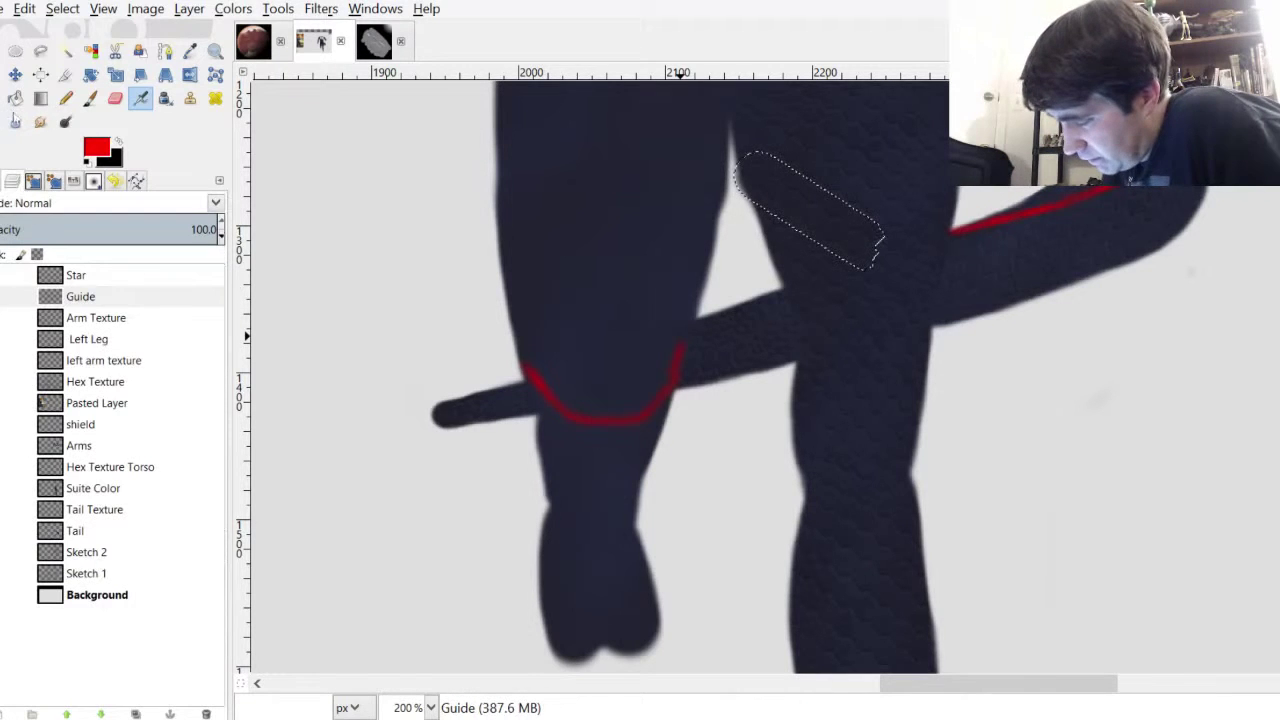
pyautogui.click(2, 573)
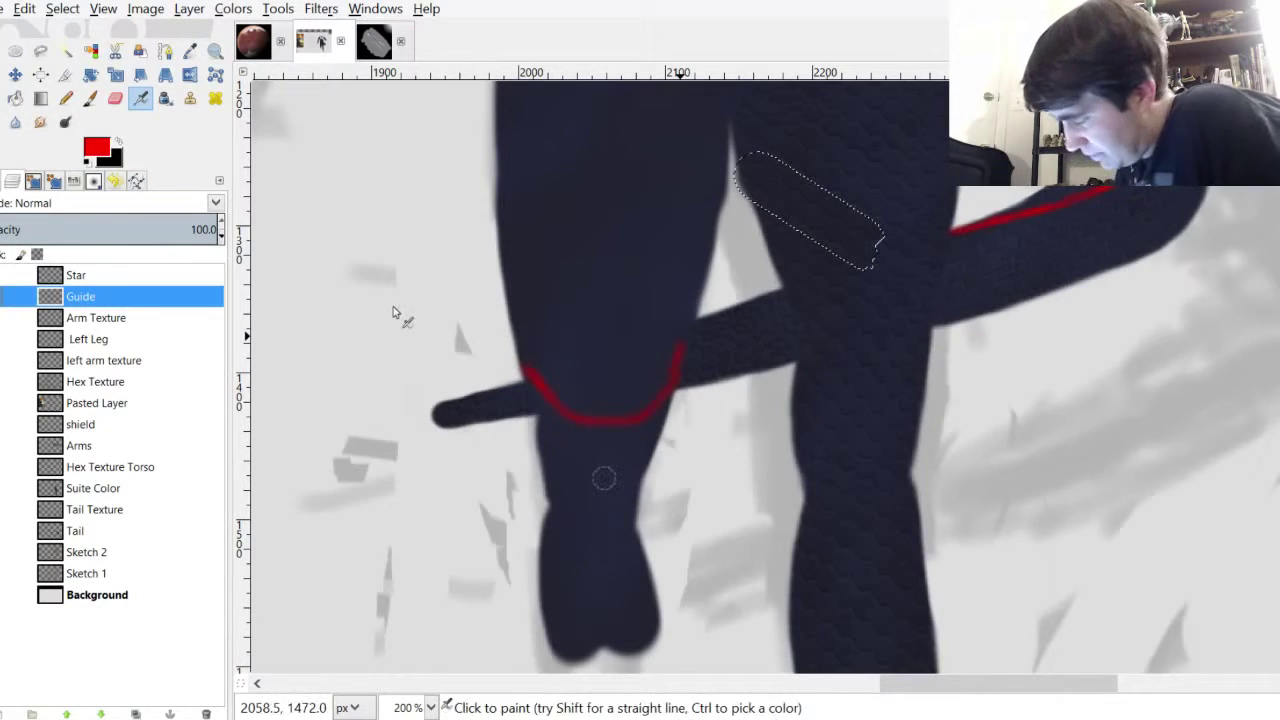
pyautogui.scroll(-4, 951, 470)
pyautogui.moveTo(908, 684); pyautogui.dragTo(888, 684)
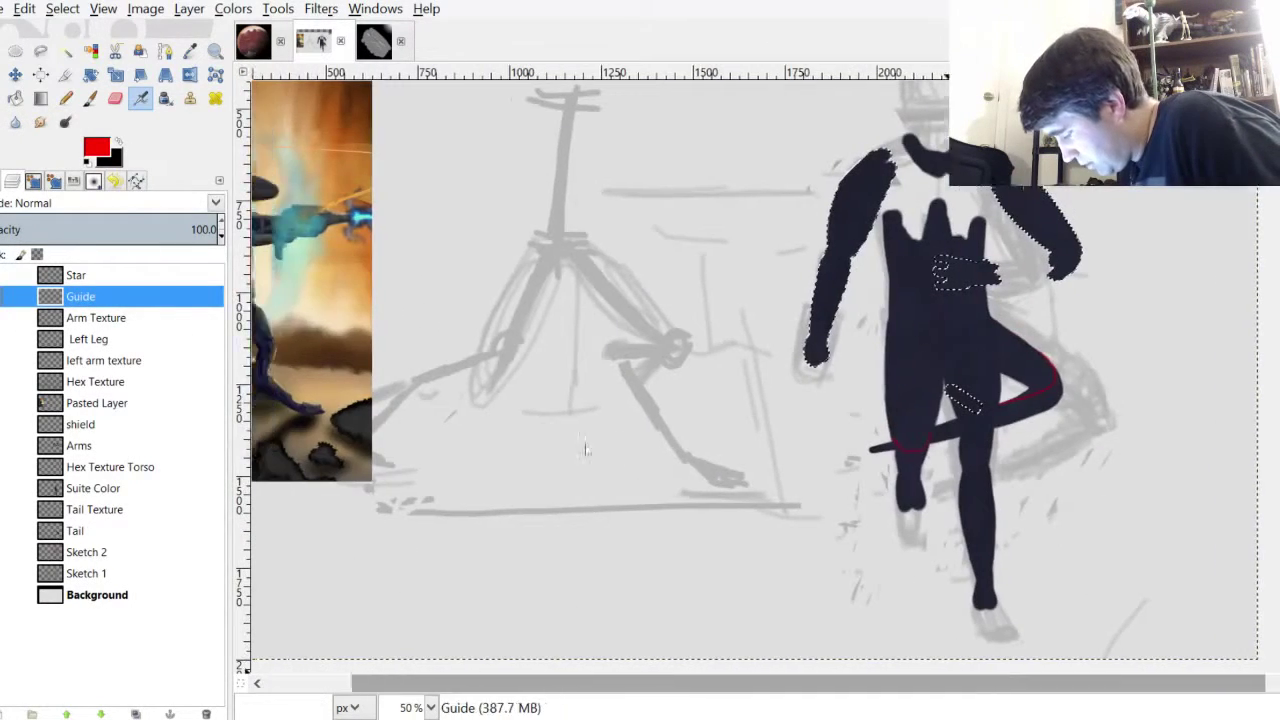
pyautogui.hscroll(-3, 586, 449)
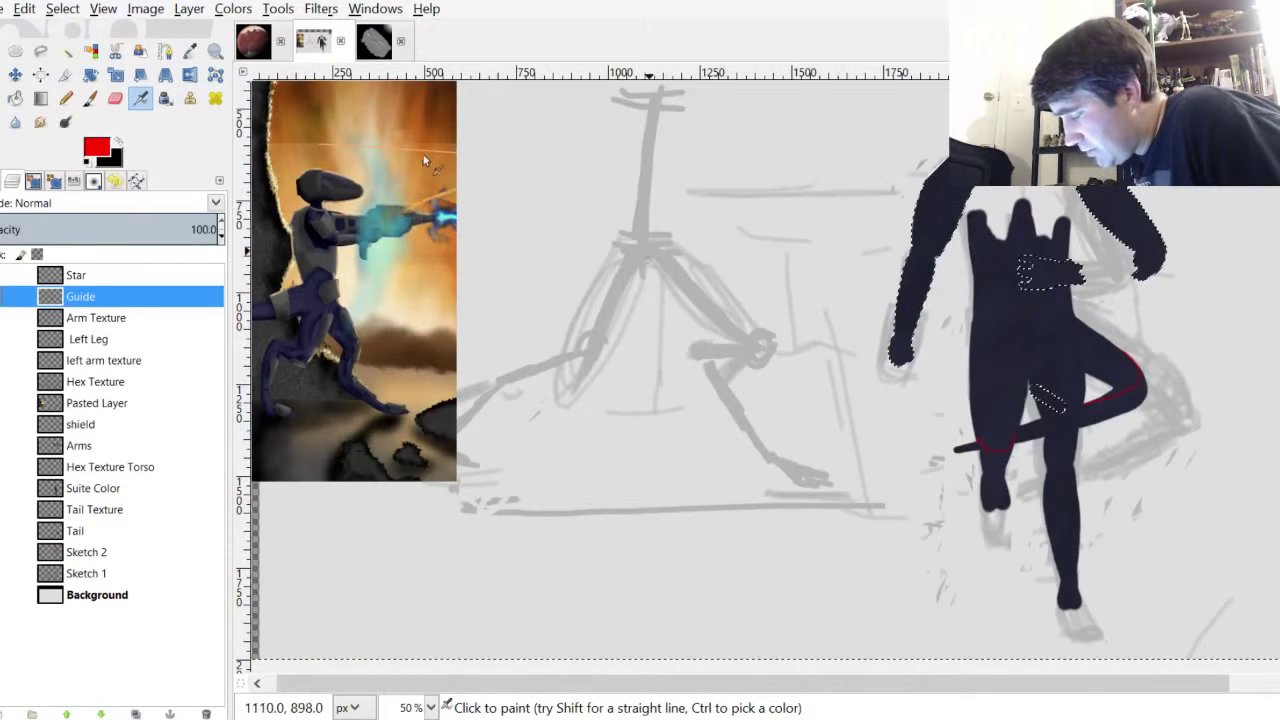
pyautogui.moveTo(655, 240)
pyautogui.mouseDown()
pyautogui.moveTo(588, 356)
pyautogui.moveTo(658, 306)
pyautogui.moveTo(646, 243)
pyautogui.moveTo(638, 330)
pyautogui.moveTo(562, 288)
pyautogui.moveTo(645, 327)
pyautogui.mouseUp()
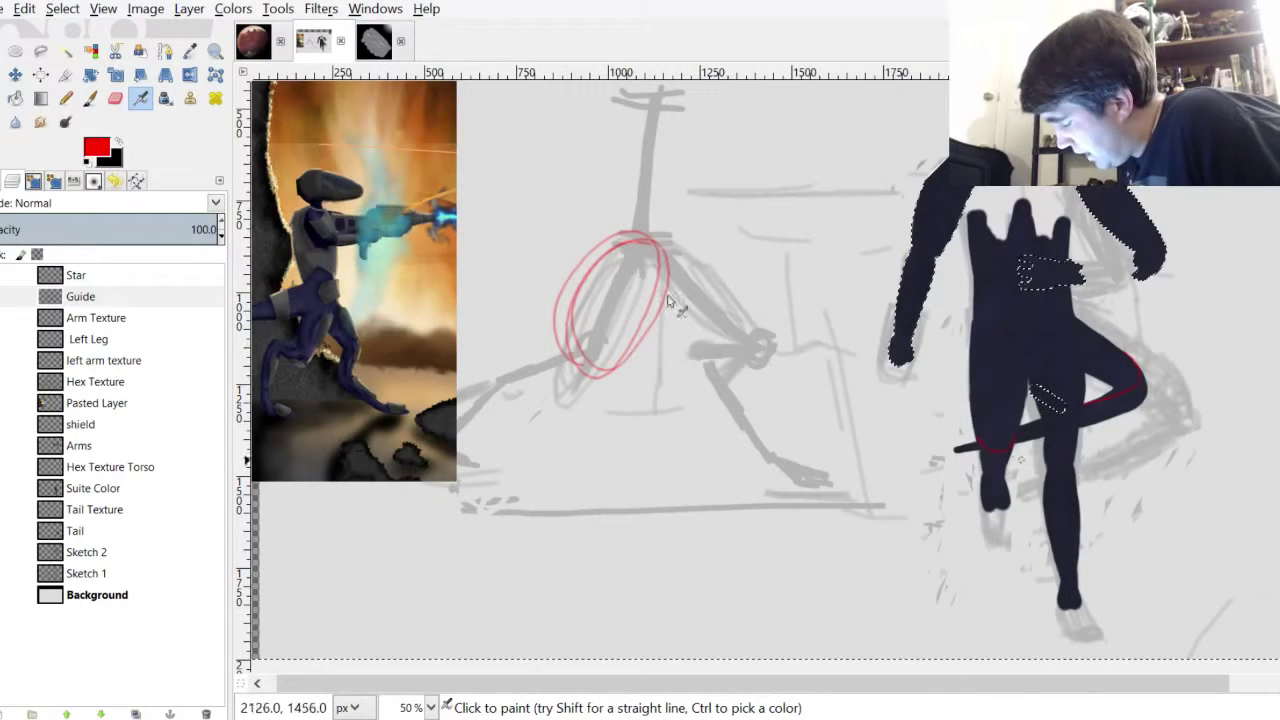
pyautogui.moveTo(588, 340)
pyautogui.mouseDown()
pyautogui.moveTo(526, 347)
pyautogui.moveTo(549, 381)
pyautogui.mouseUp()
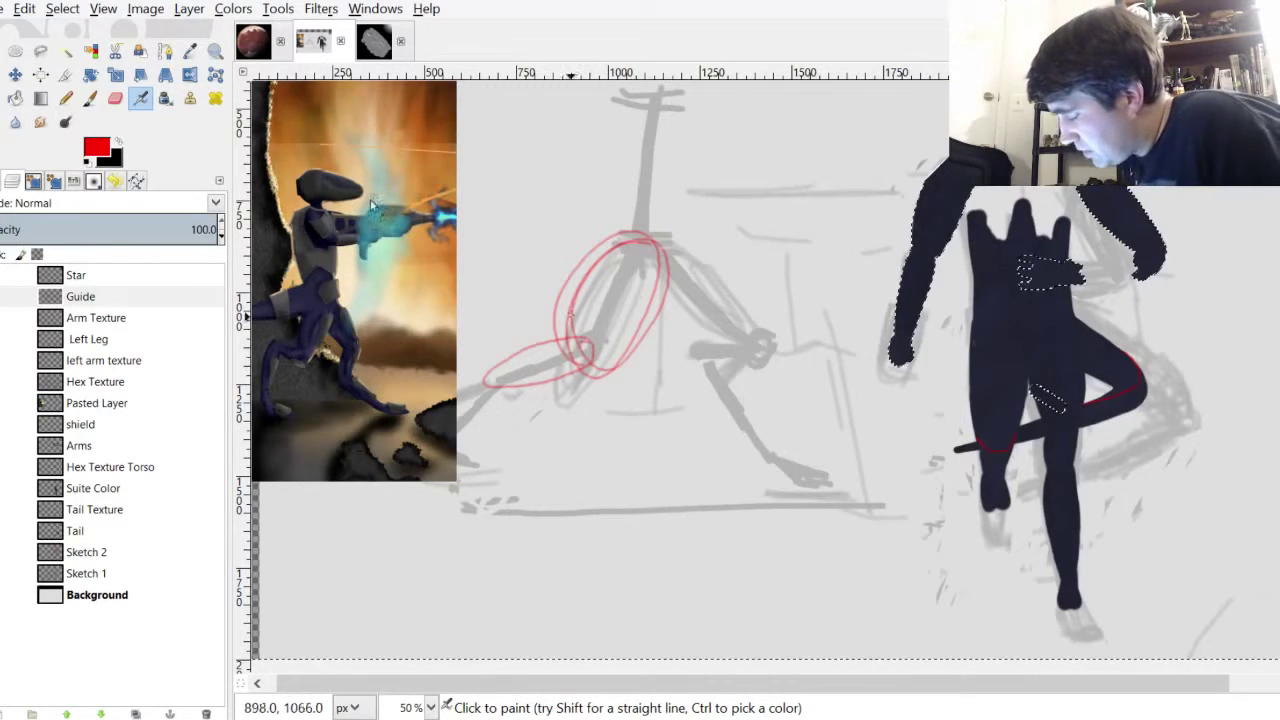
pyautogui.moveTo(566, 360)
pyautogui.mouseDown()
pyautogui.moveTo(556, 340)
pyautogui.moveTo(584, 363)
pyautogui.moveTo(571, 355)
pyautogui.moveTo(596, 342)
pyautogui.moveTo(610, 356)
pyautogui.mouseUp()
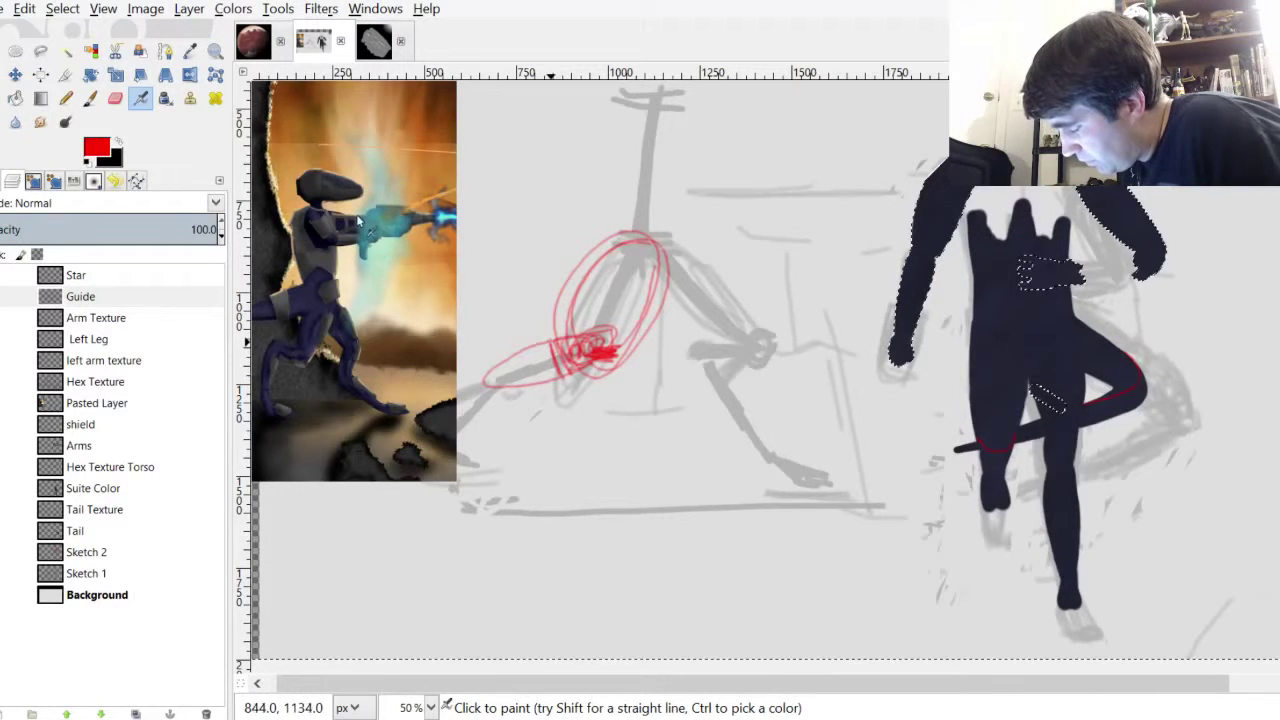
pyautogui.moveTo(550, 342)
pyautogui.mouseDown()
pyautogui.moveTo(502, 393)
pyautogui.moveTo(562, 370)
pyautogui.mouseUp()
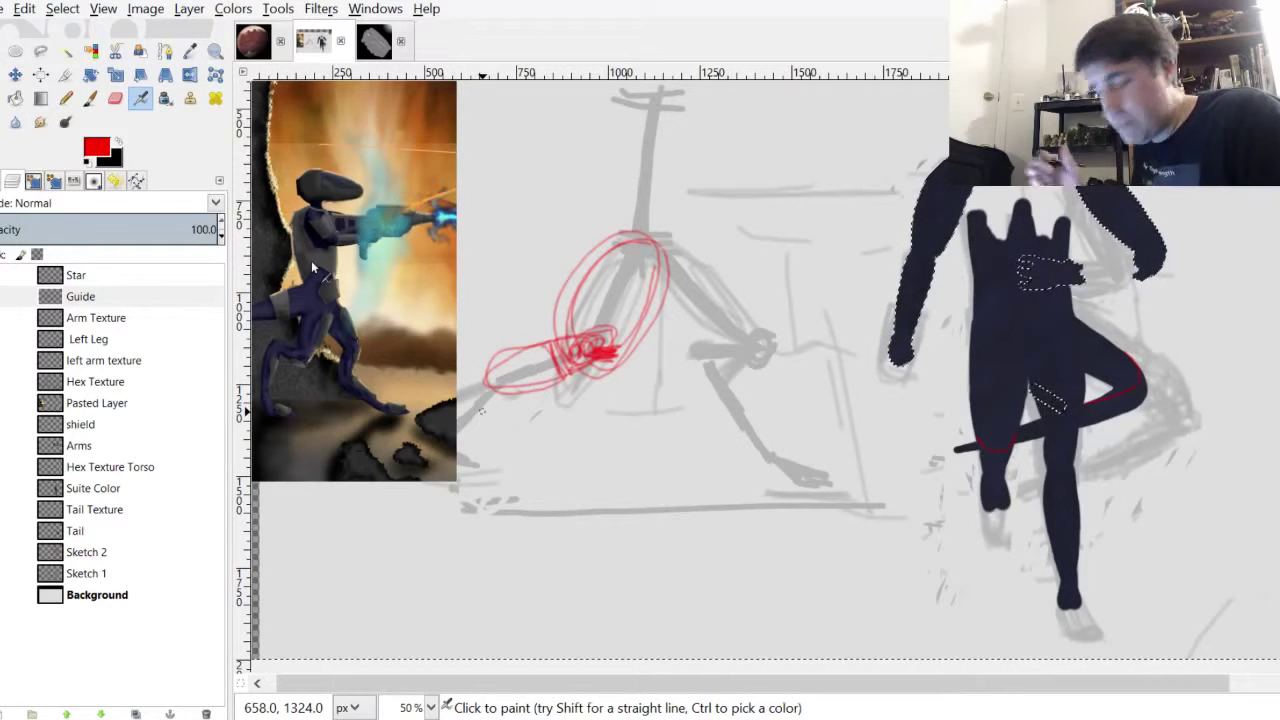
pyautogui.scroll(3, 970, 466)
pyautogui.scroll(2, 975, 410)
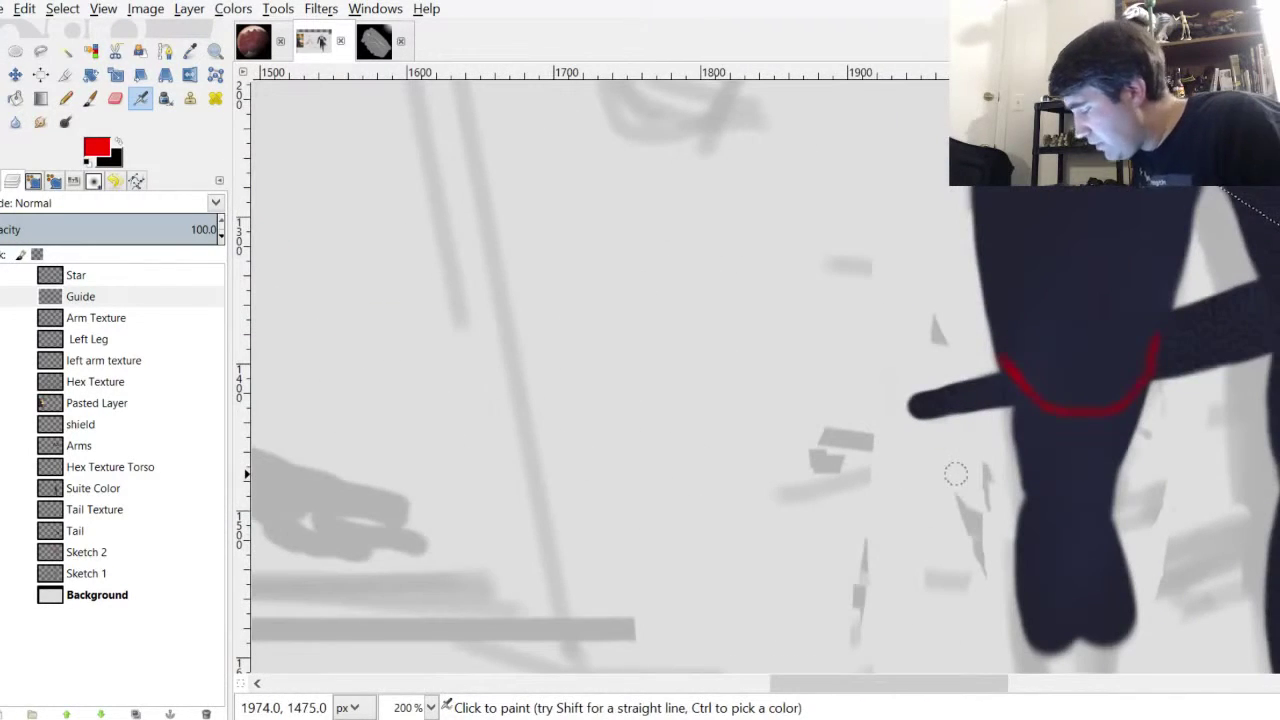
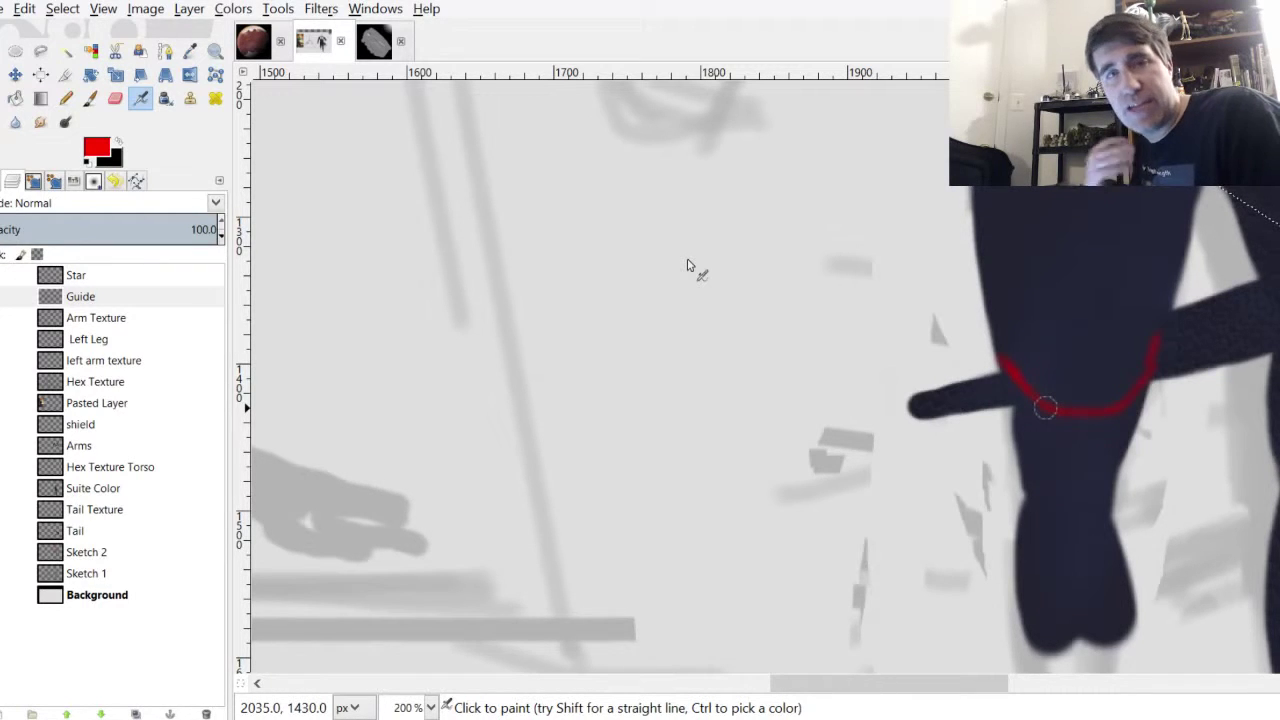
pyautogui.scroll(-2, 688, 265)
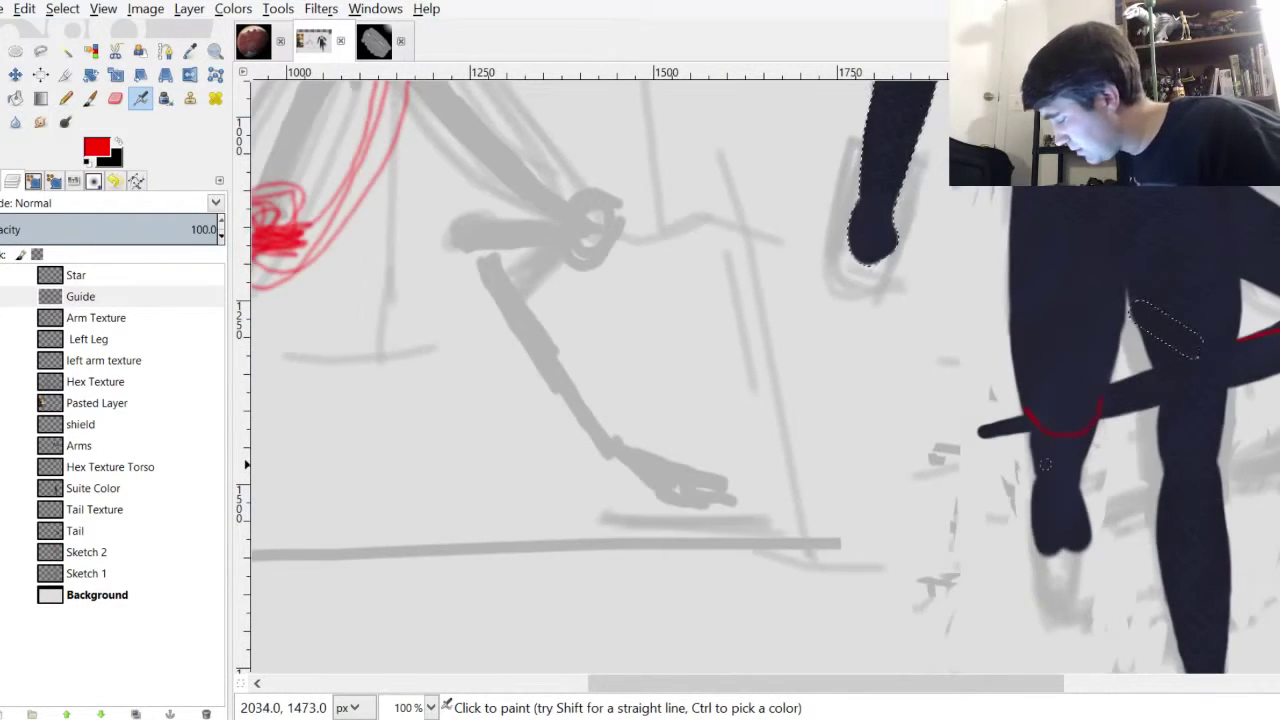
pyautogui.hscroll(3, 855, 227)
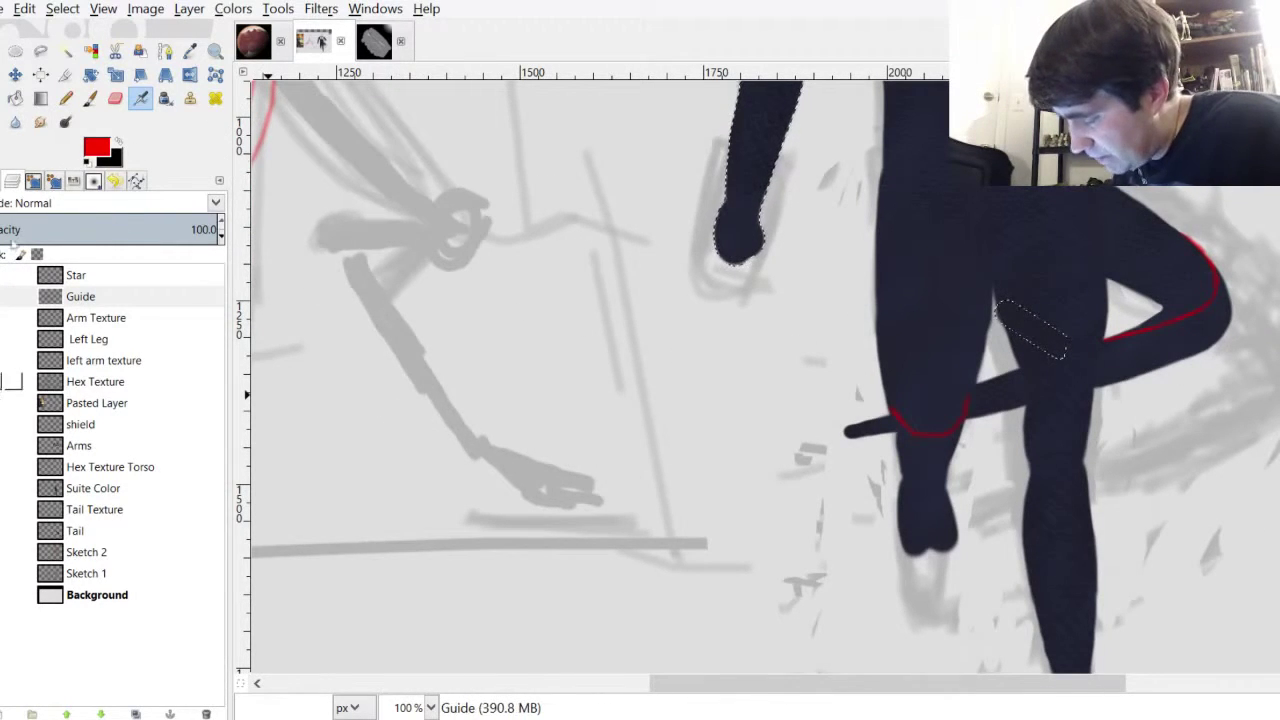
# Hide the Sketch 1 layer, show and duplicate the Hex Texture layer, and rename the copy Right Leg Texture
pyautogui.click(2, 573)
pyautogui.click(95, 382)
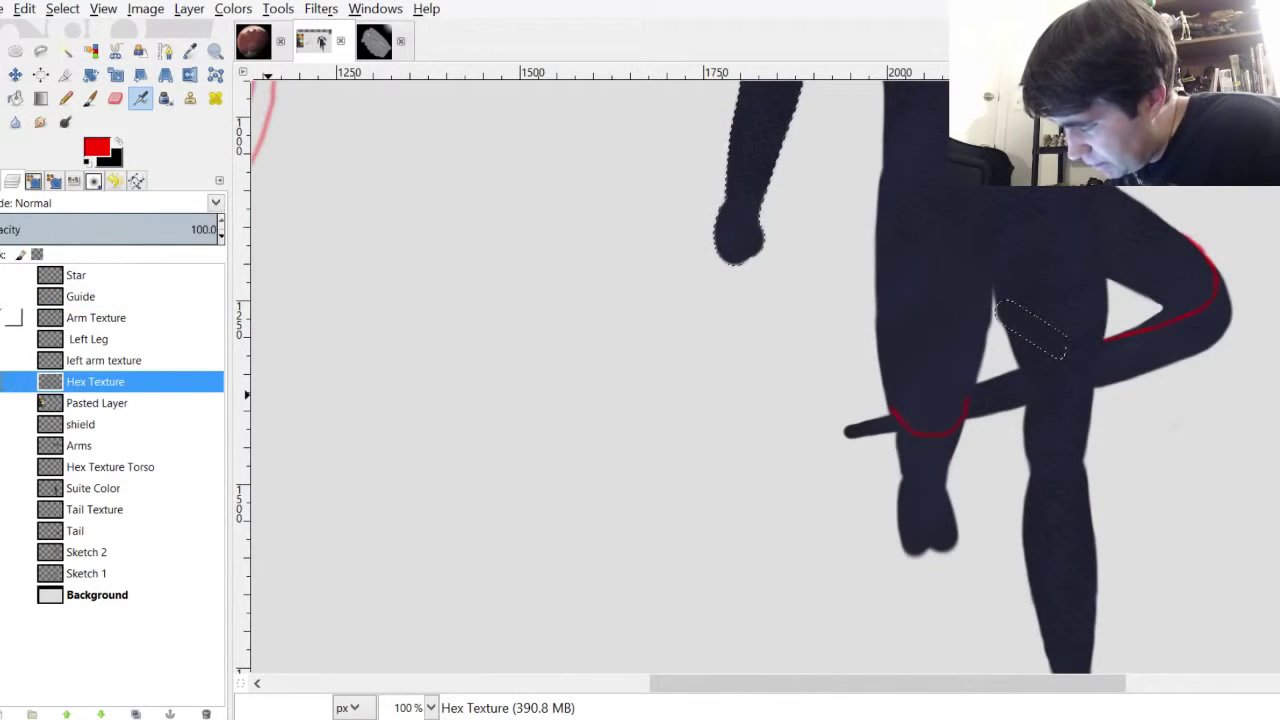
pyautogui.click(2, 382)
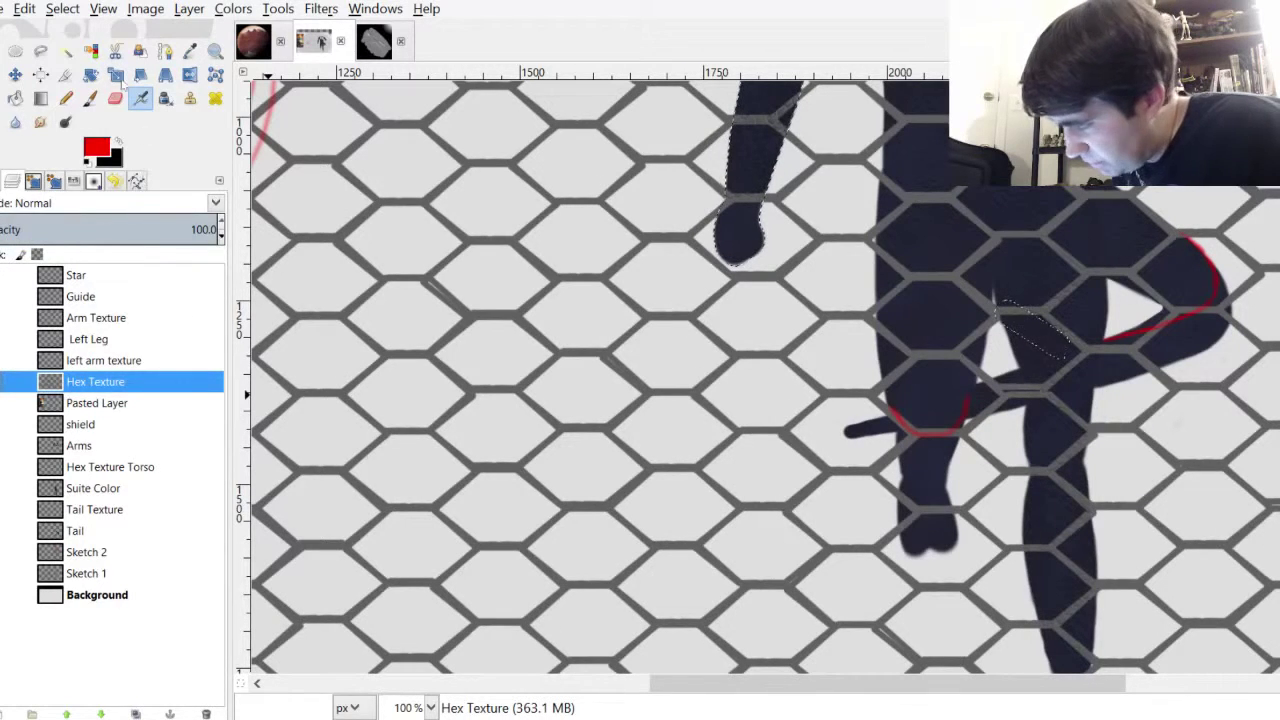
pyautogui.hotkey('shift', 'ctrl', 'd')
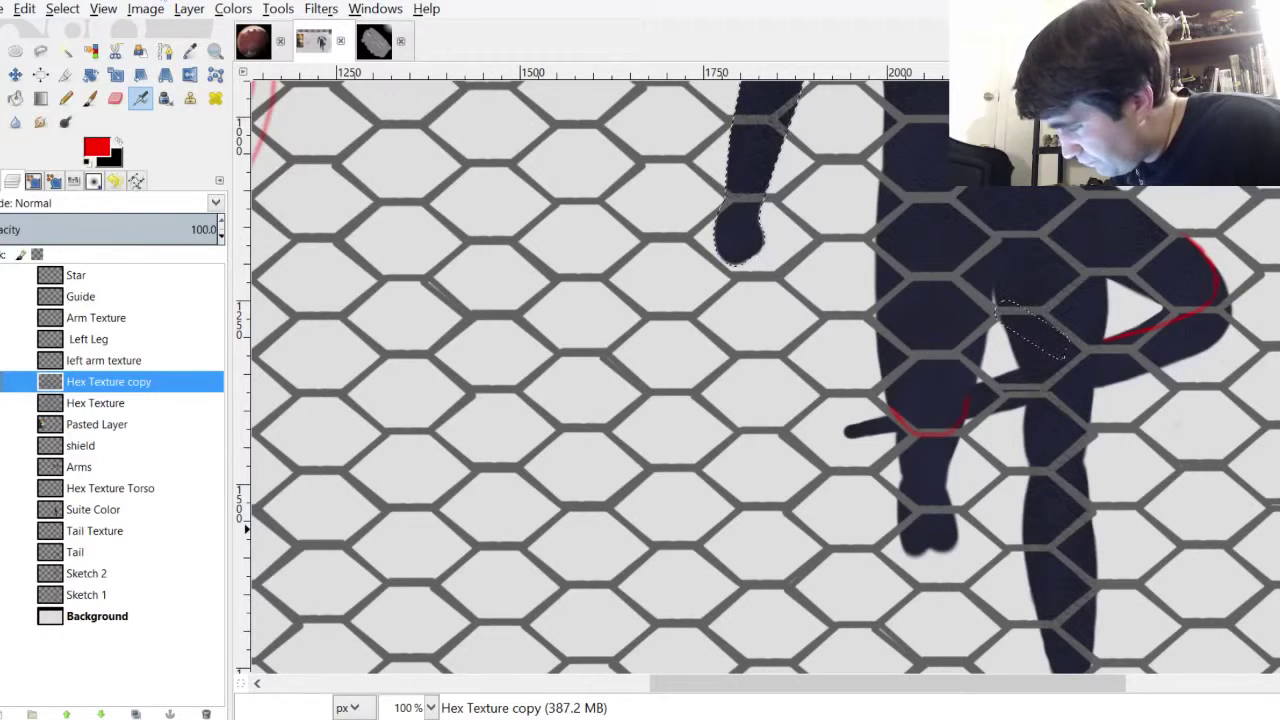
pyautogui.click(320, 41)
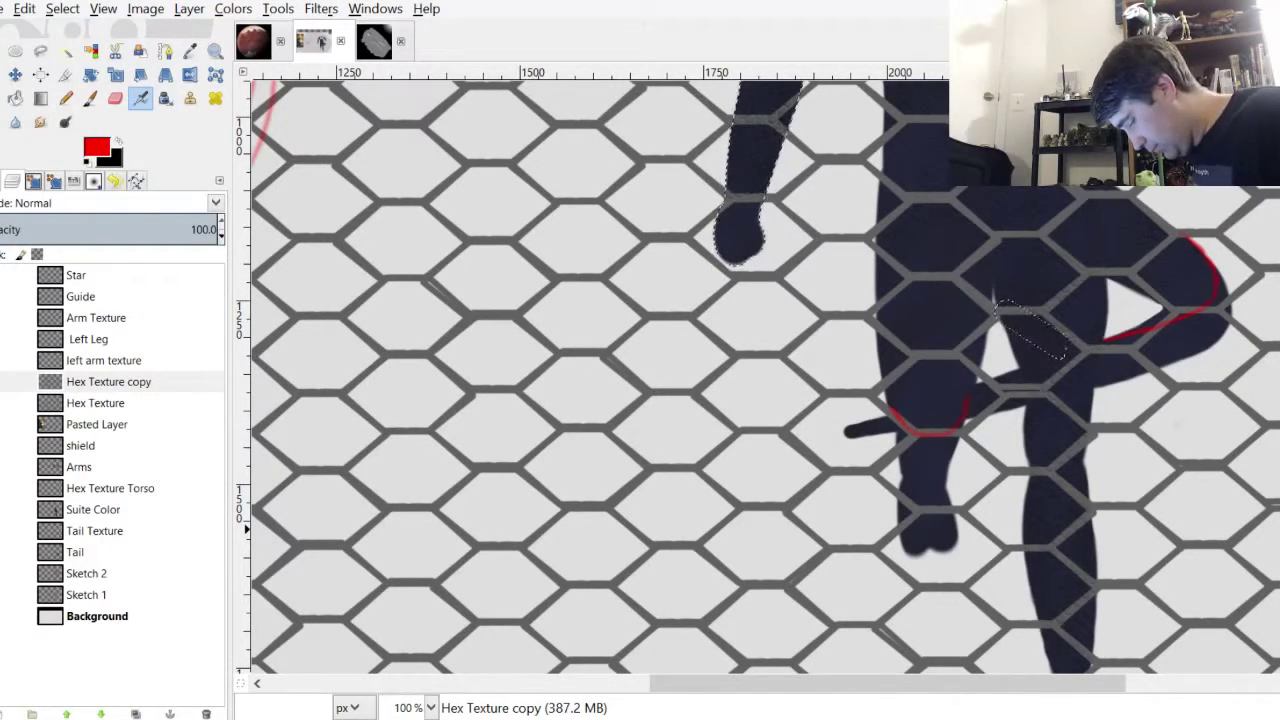
pyautogui.press('Return')
# Clear the selection and scale the Right Leg Texture layer down to about a quarter of its size toward its lower-right corner
pyautogui.scroll(-4, 609, 260)
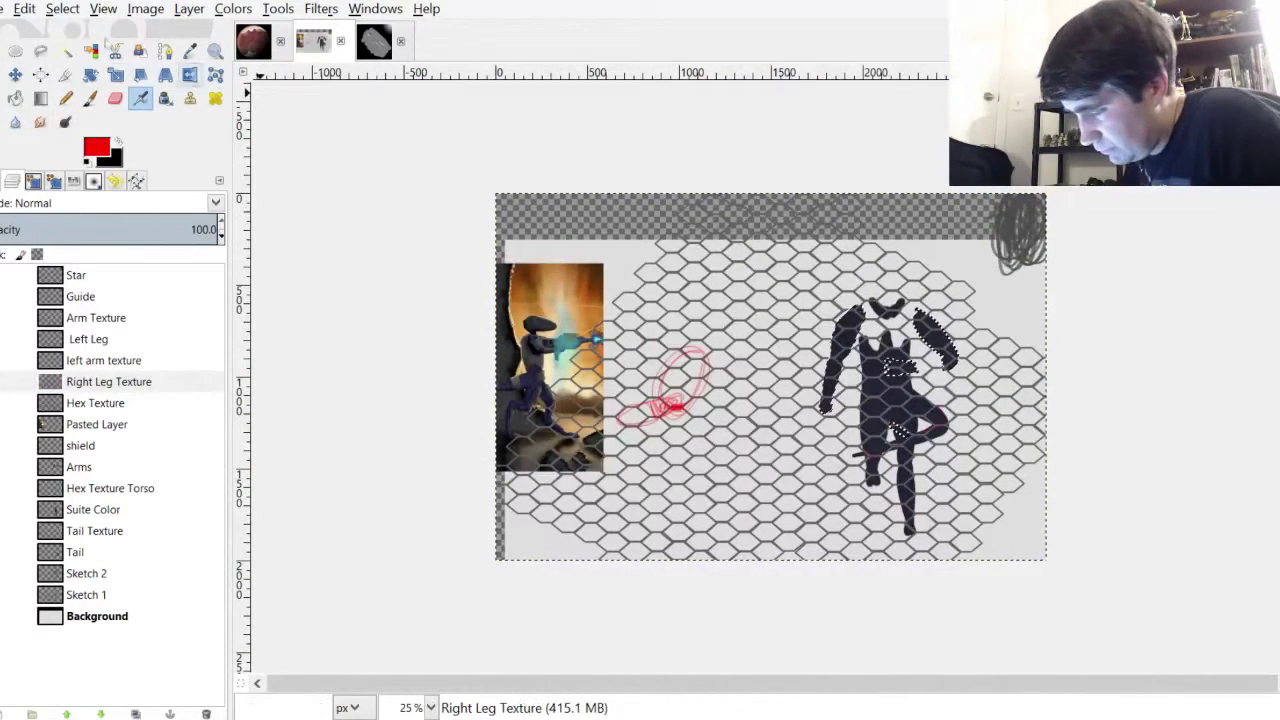
pyautogui.hotkey('shift', 'ctrl', 'a')
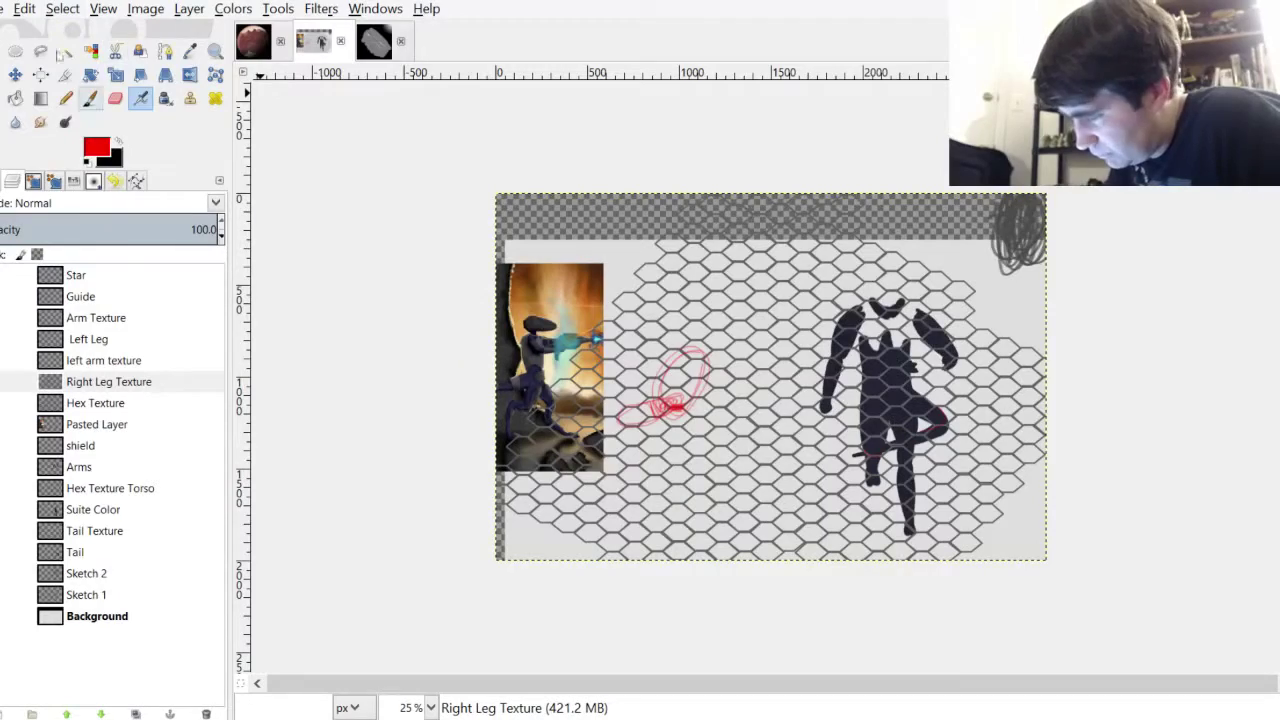
pyautogui.click(115, 75)
pyautogui.click(992, 373)
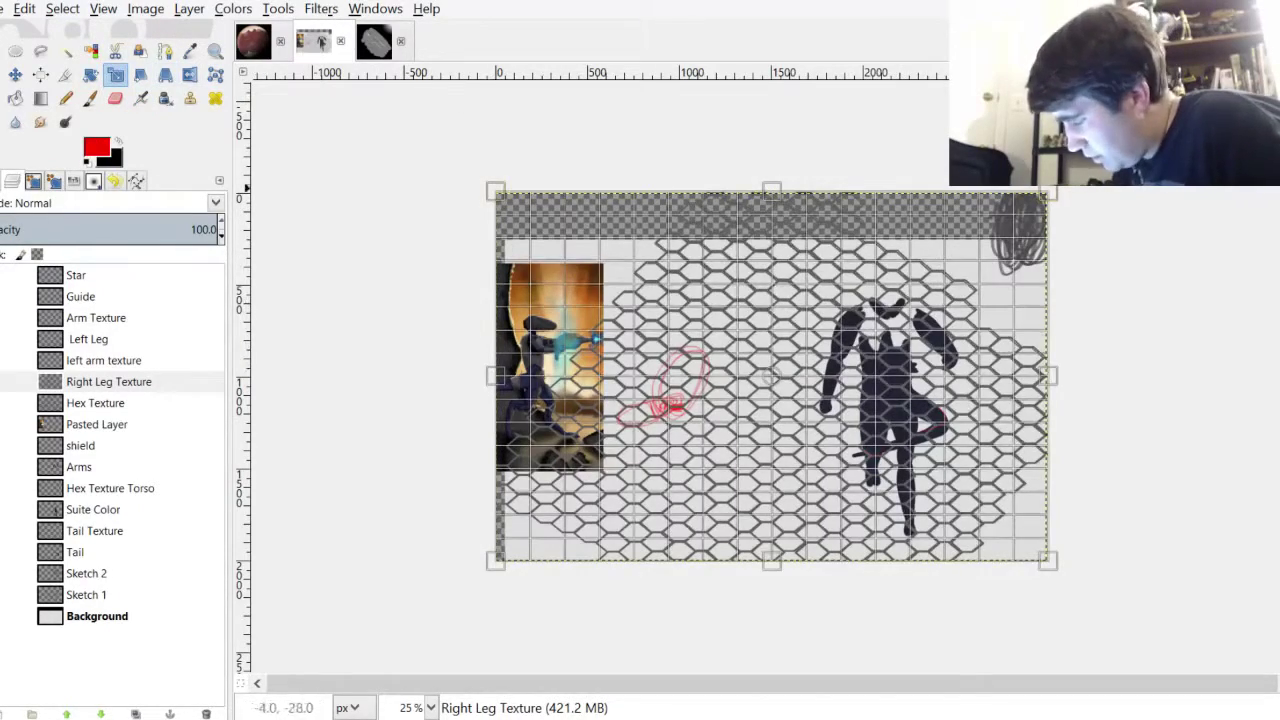
pyautogui.moveTo(493, 200); pyautogui.dragTo(897, 467)
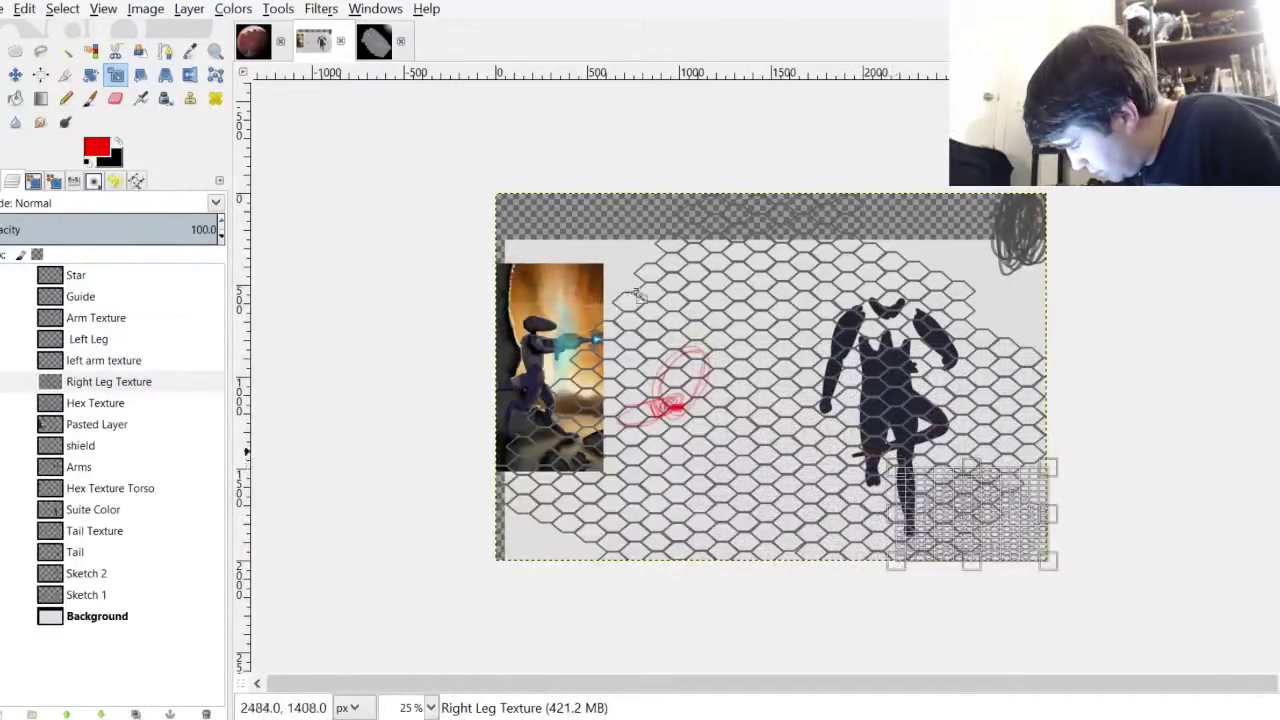
pyautogui.press('Return')
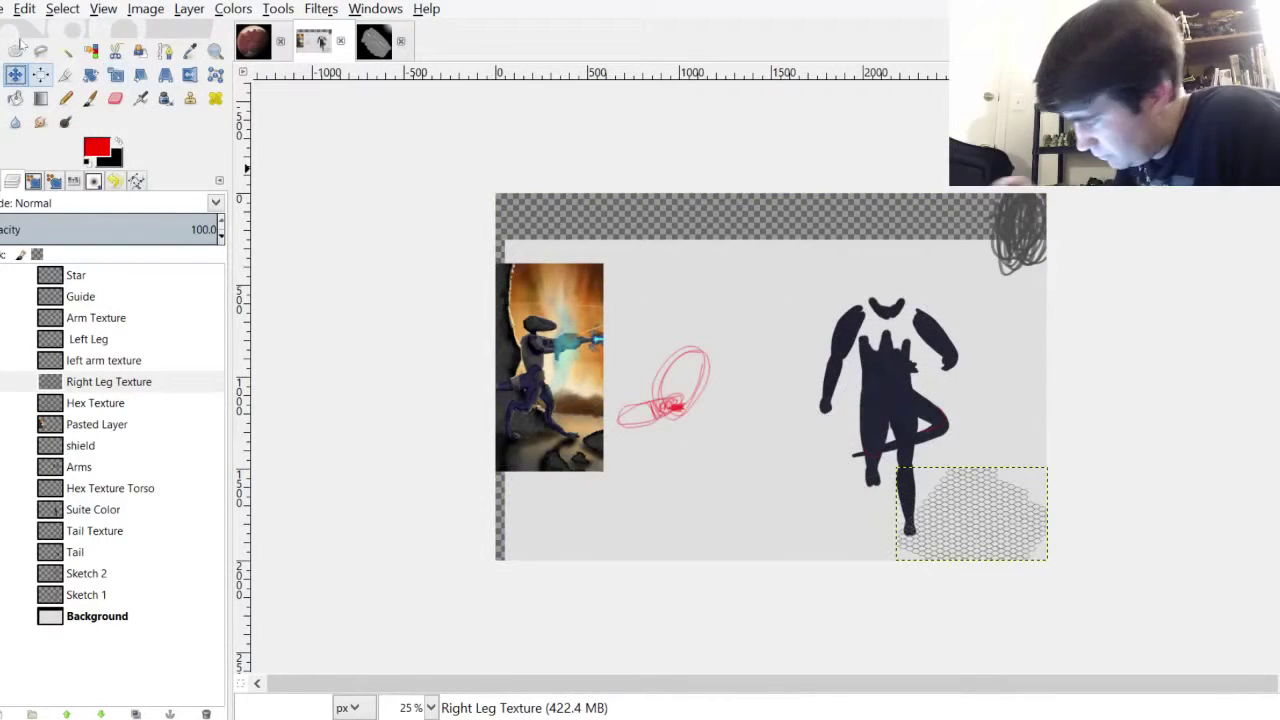
# Move the shrunken hex texture over the character's legs and scale it down to about two thirds
pyautogui.keyDown('ctrl'); pyautogui.scroll(4, 941, 459); pyautogui.keyUp('ctrl')
pyautogui.moveTo(761, 395); pyautogui.dragTo(643, 206)
pyautogui.click(116, 76)
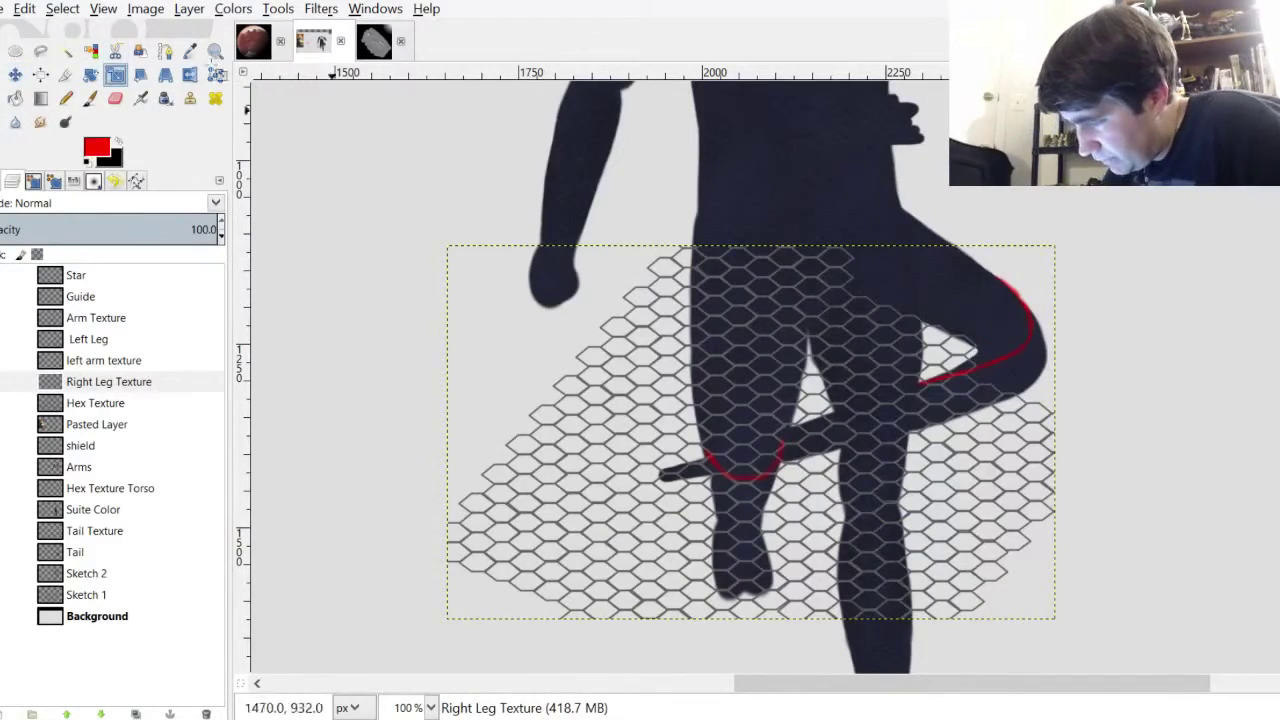
pyautogui.click(714, 206)
pyautogui.moveTo(449, 244); pyautogui.dragTo(664, 384)
pyautogui.click(118, 294)
pyautogui.scroll(2, 620, 309)
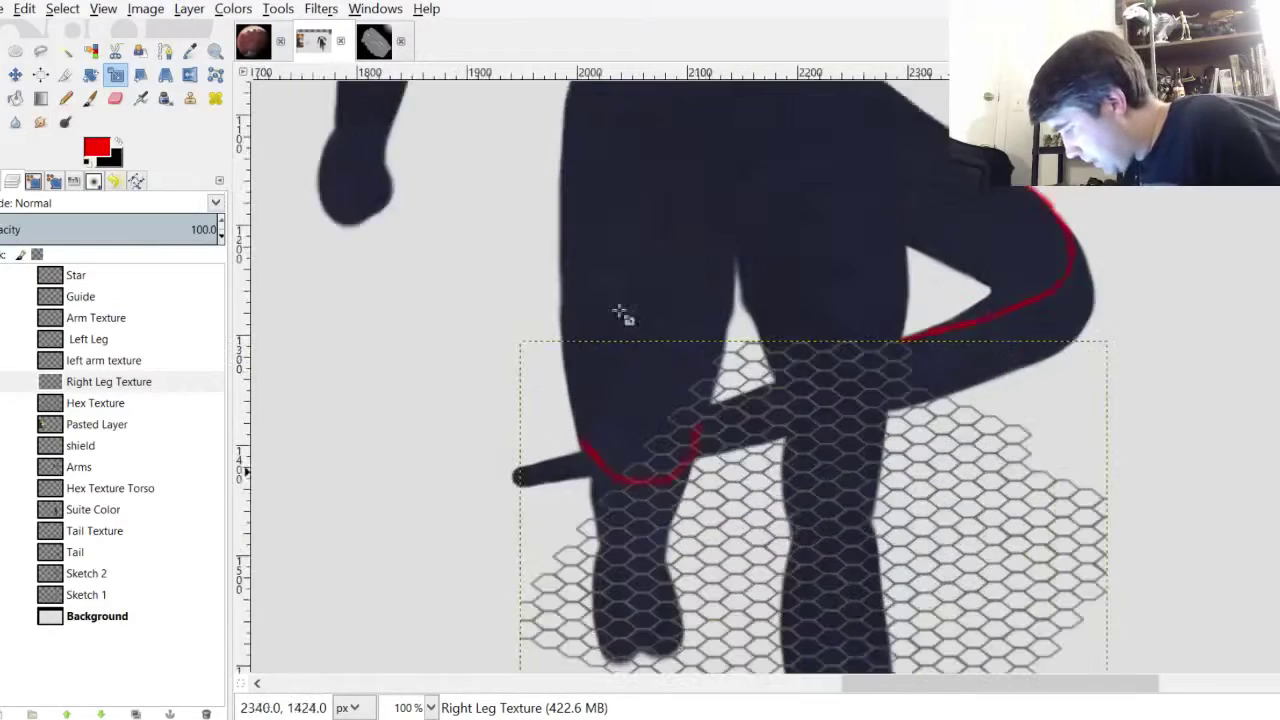
# Shift the hex texture onto the untextured leg and scale it down to about three quarters
pyautogui.press('m')
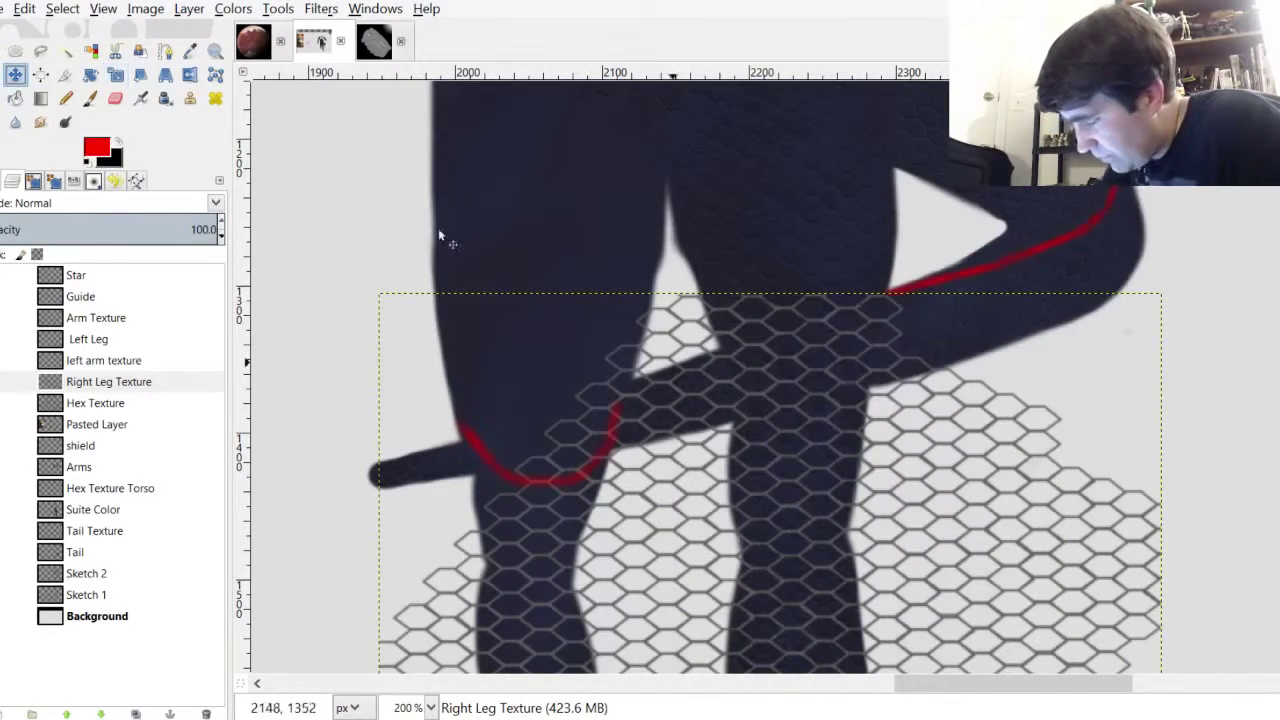
pyautogui.moveTo(658, 452); pyautogui.dragTo(342, 227)
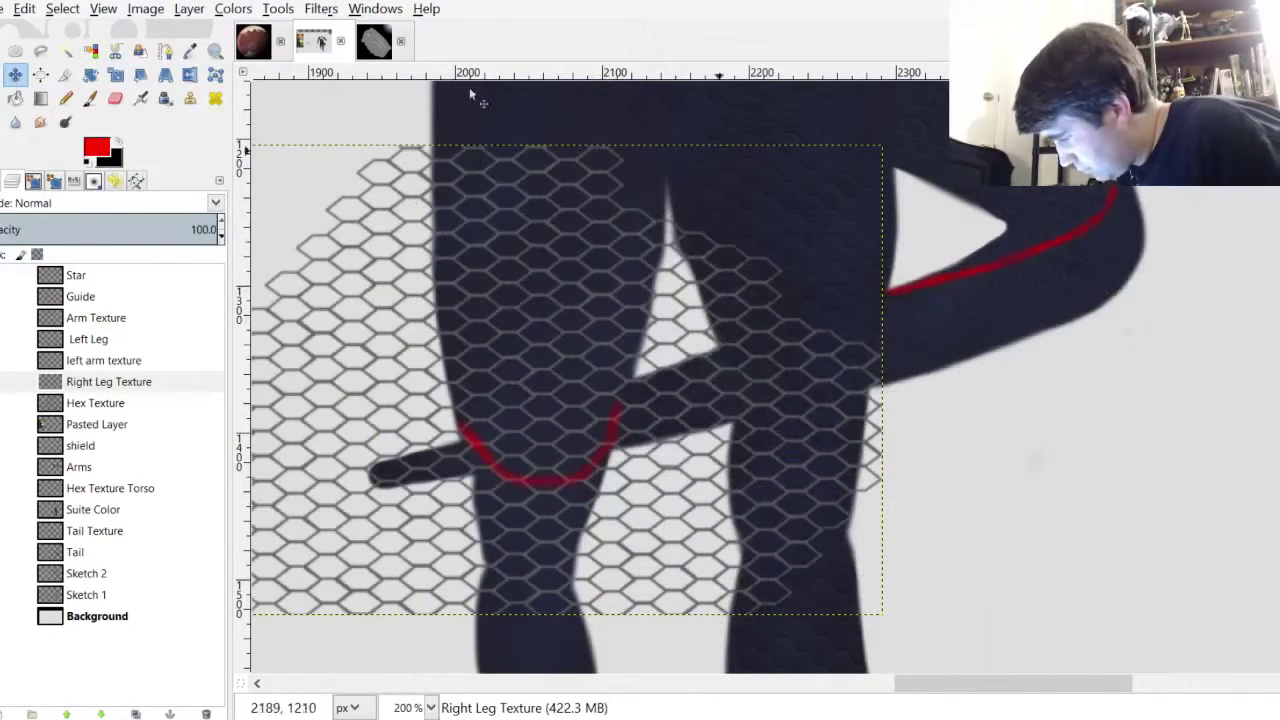
pyautogui.click(115, 74)
pyautogui.click(698, 212)
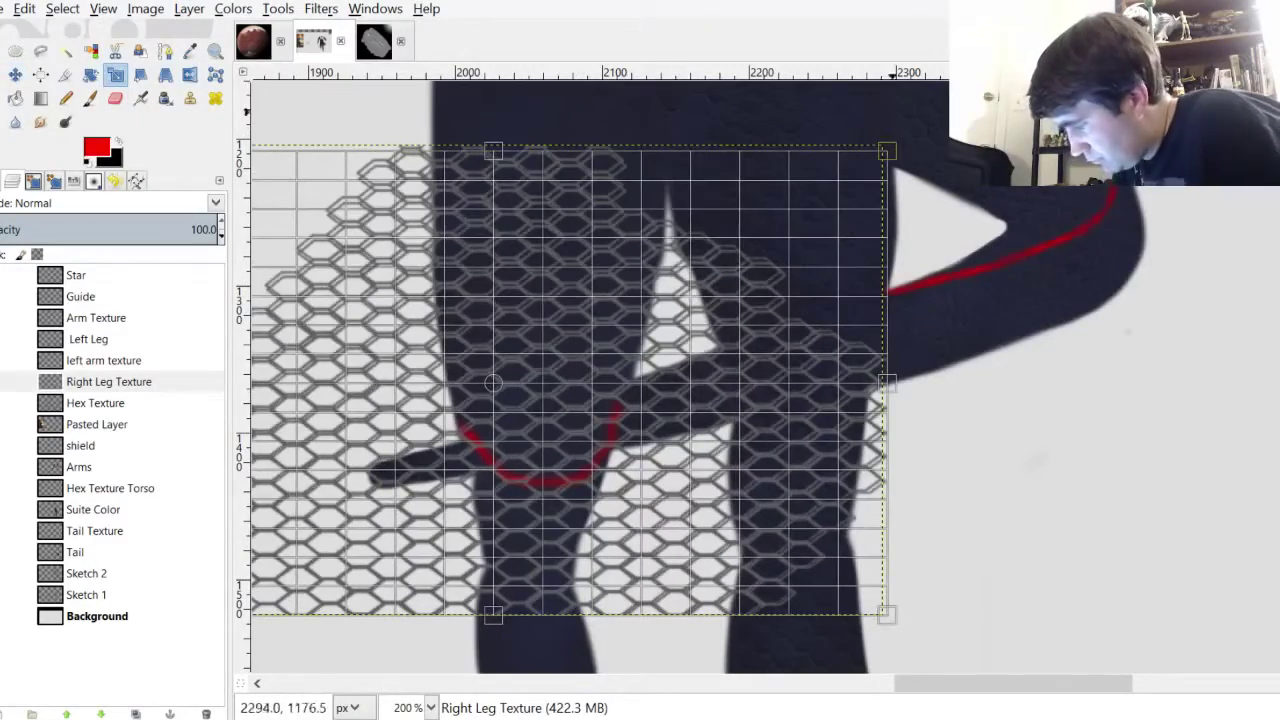
pyautogui.moveTo(586, 97); pyautogui.dragTo(438, 152)
pyautogui.press('Return')
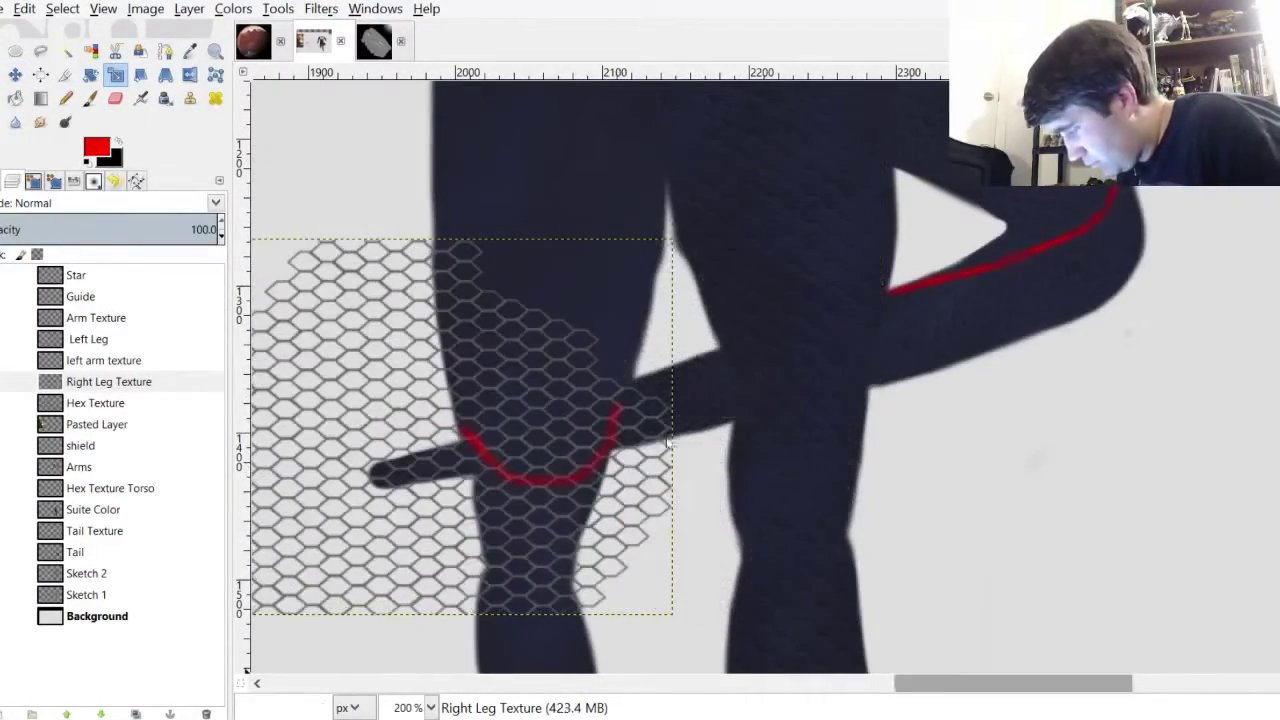
# Position the Right Leg Texture layer over the untextured thigh, with its lower edge just above the red knee guide
pyautogui.moveTo(1028, 684); pyautogui.dragTo(954, 684)
pyautogui.press('m')
pyautogui.moveTo(454, 366); pyautogui.dragTo(577, 240)
pyautogui.moveTo(855, 304); pyautogui.dragTo(853, 266)
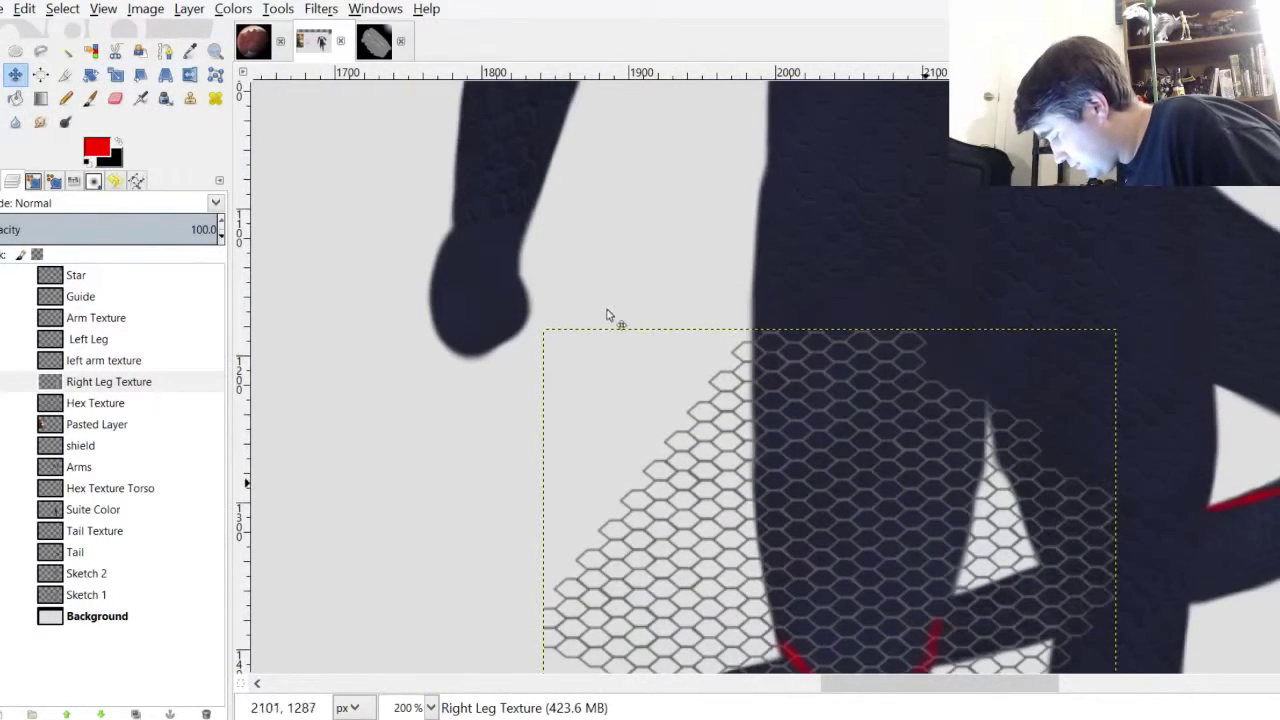
pyautogui.moveTo(608, 309); pyautogui.dragTo(590, 273)
pyautogui.moveTo(608, 300)
pyautogui.mouseDown()
pyautogui.moveTo(608, 287)
pyautogui.moveTo(614, 298)
pyautogui.mouseUp()
pyautogui.scroll(-5, 855, 260)
pyautogui.scroll(4, 858, 270)
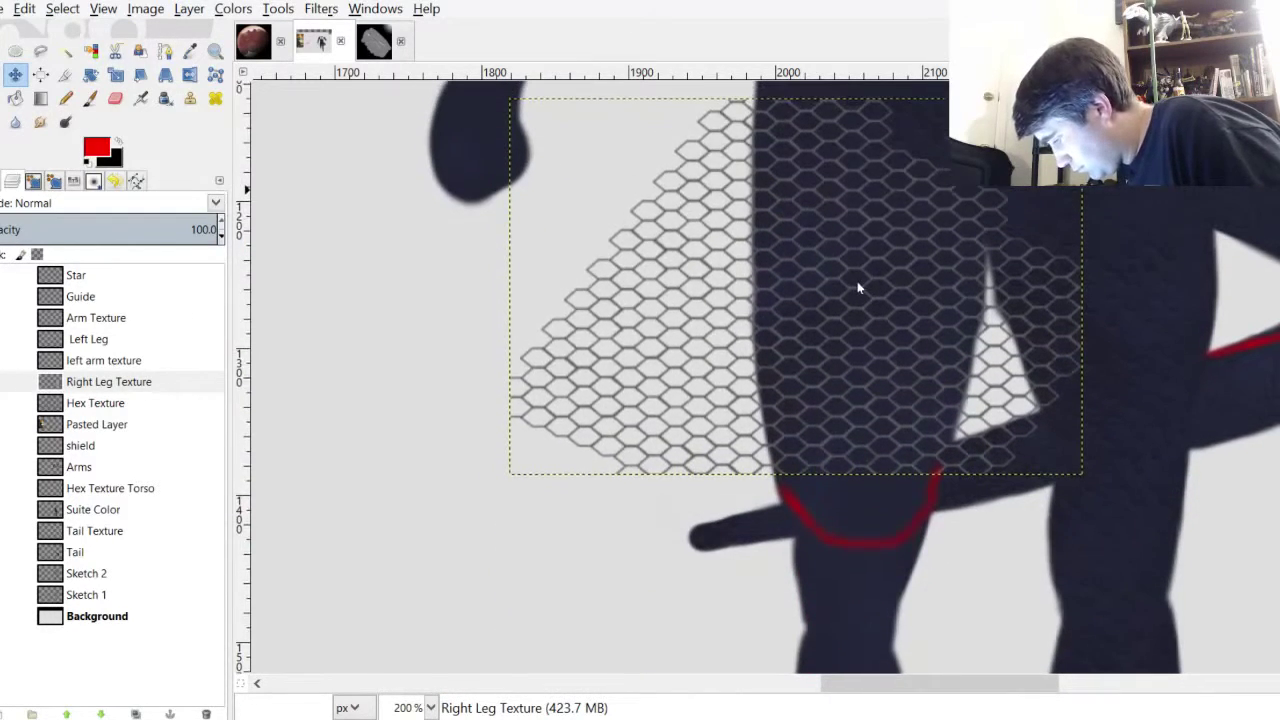
pyautogui.moveTo(638, 256); pyautogui.dragTo(728, 258)
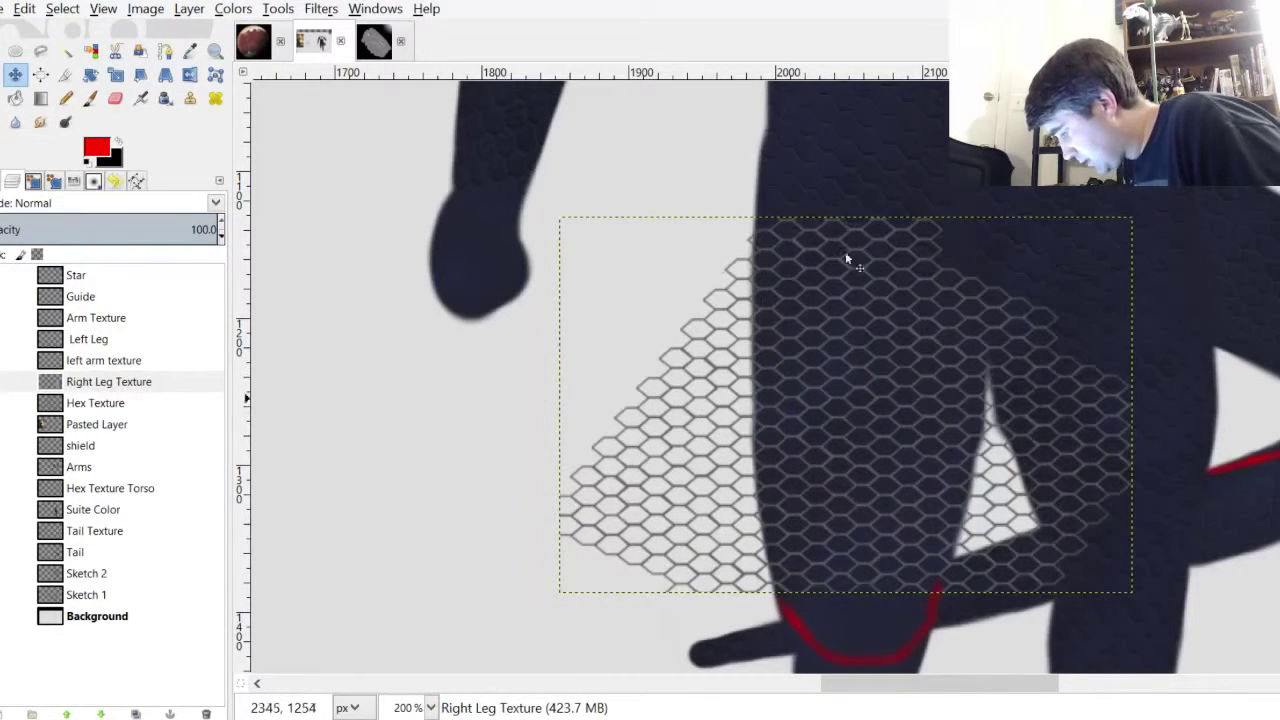
pyautogui.scroll(-1, 845, 251)
pyautogui.scroll(1, 857, 288)
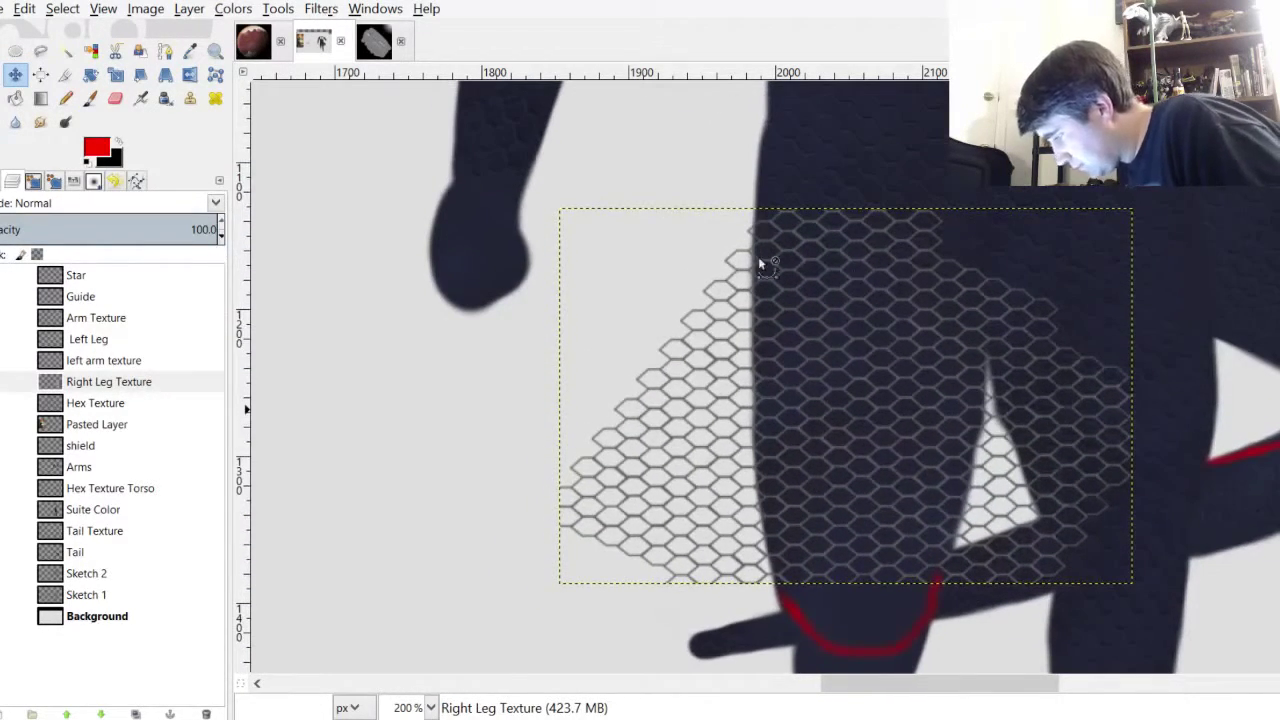
# Apply a distortion filter twice to the Right Leg Texture layer so the hex pattern curves around the thigh
pyautogui.scroll(-2, 759, 260)
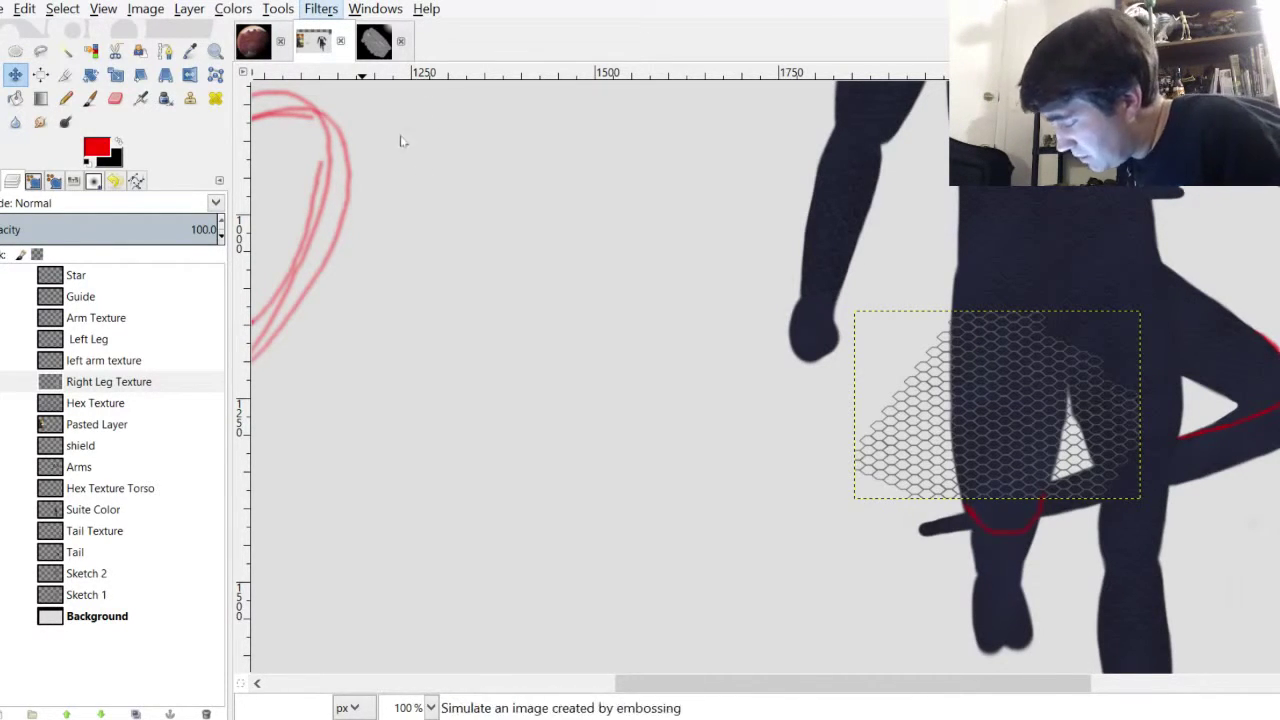
pyautogui.click(424, 186)
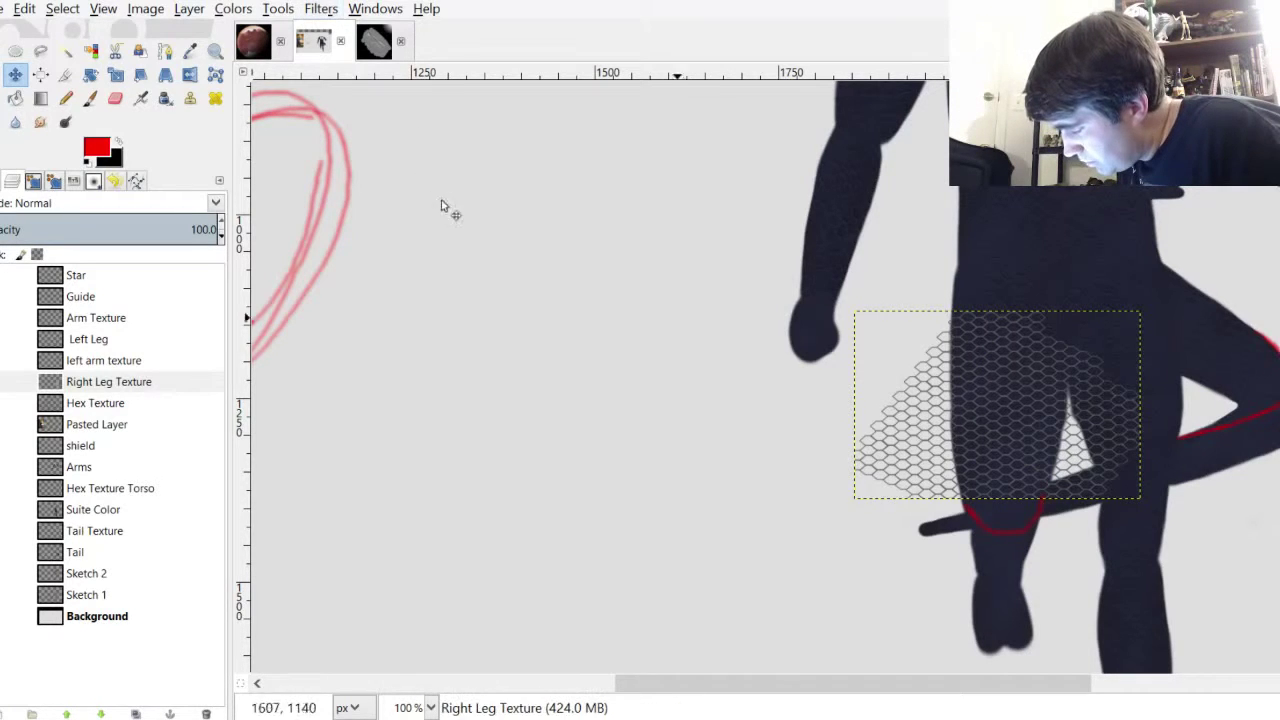
pyautogui.click(667, 372)
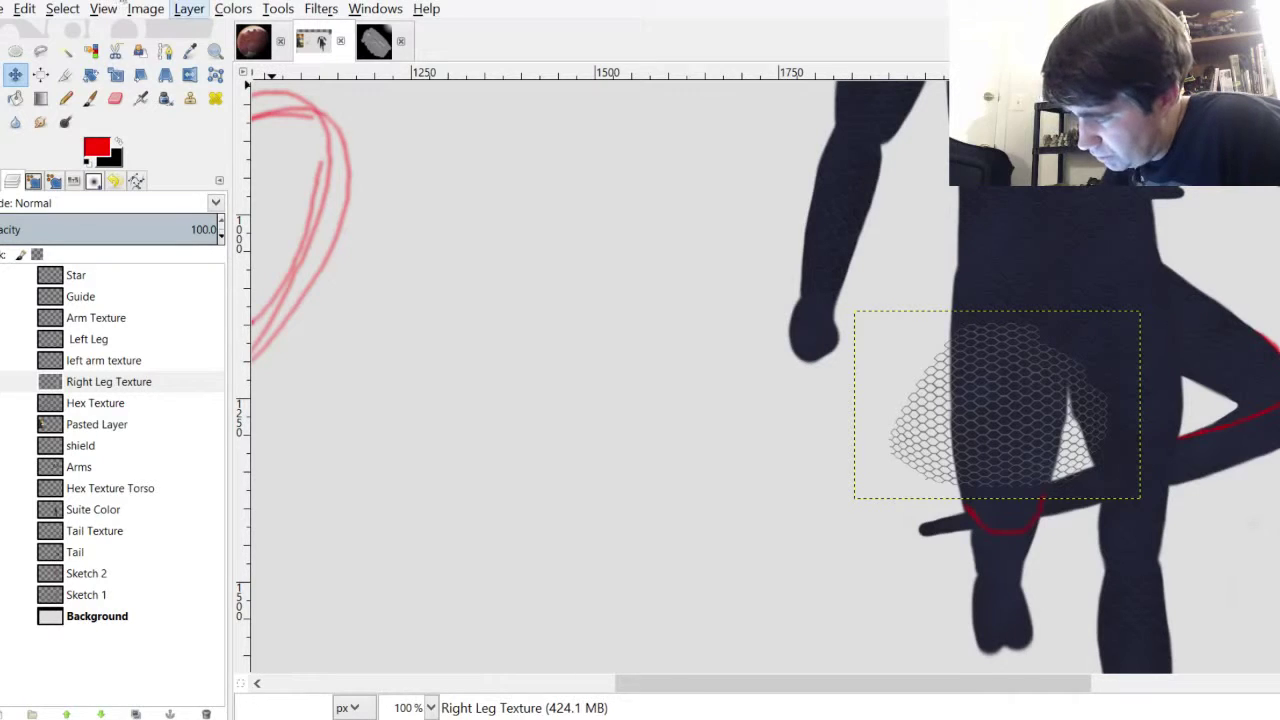
pyautogui.click(233, 9)
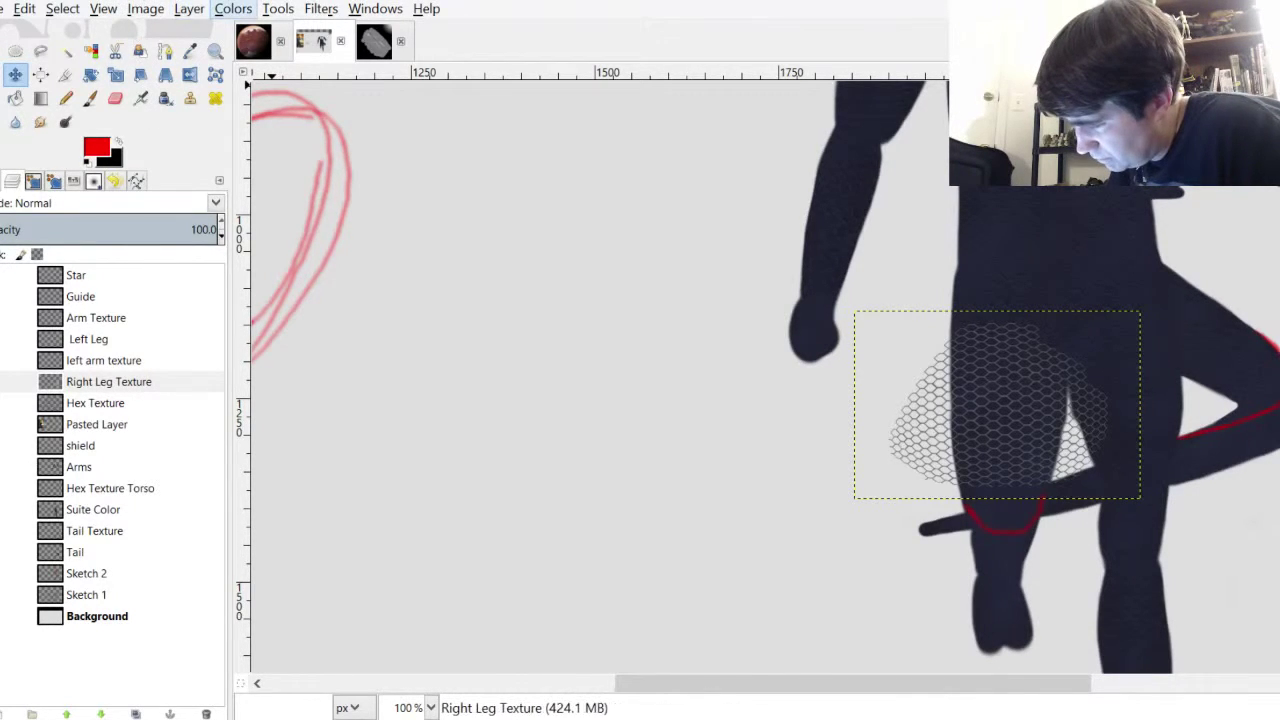
pyautogui.click(398, 41)
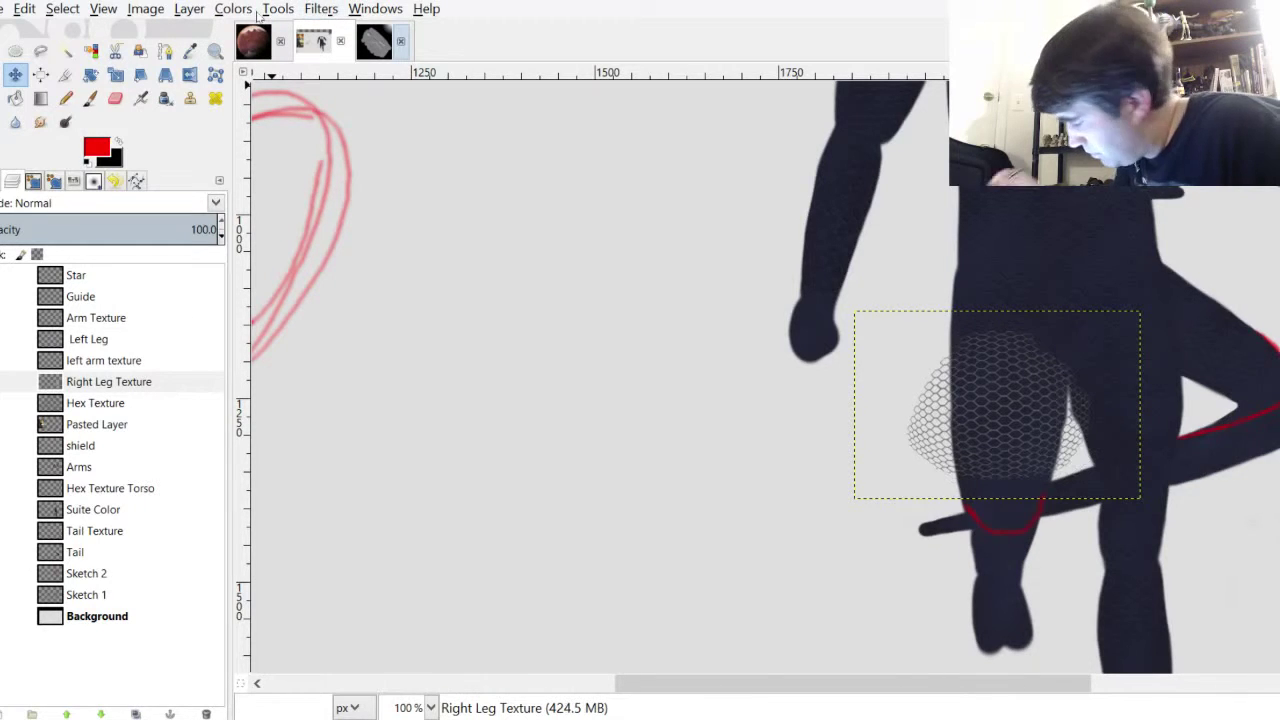
# Draw a rectangular selection over the thigh's hex pattern and widen it past both sides of the thigh
pyautogui.press('2')
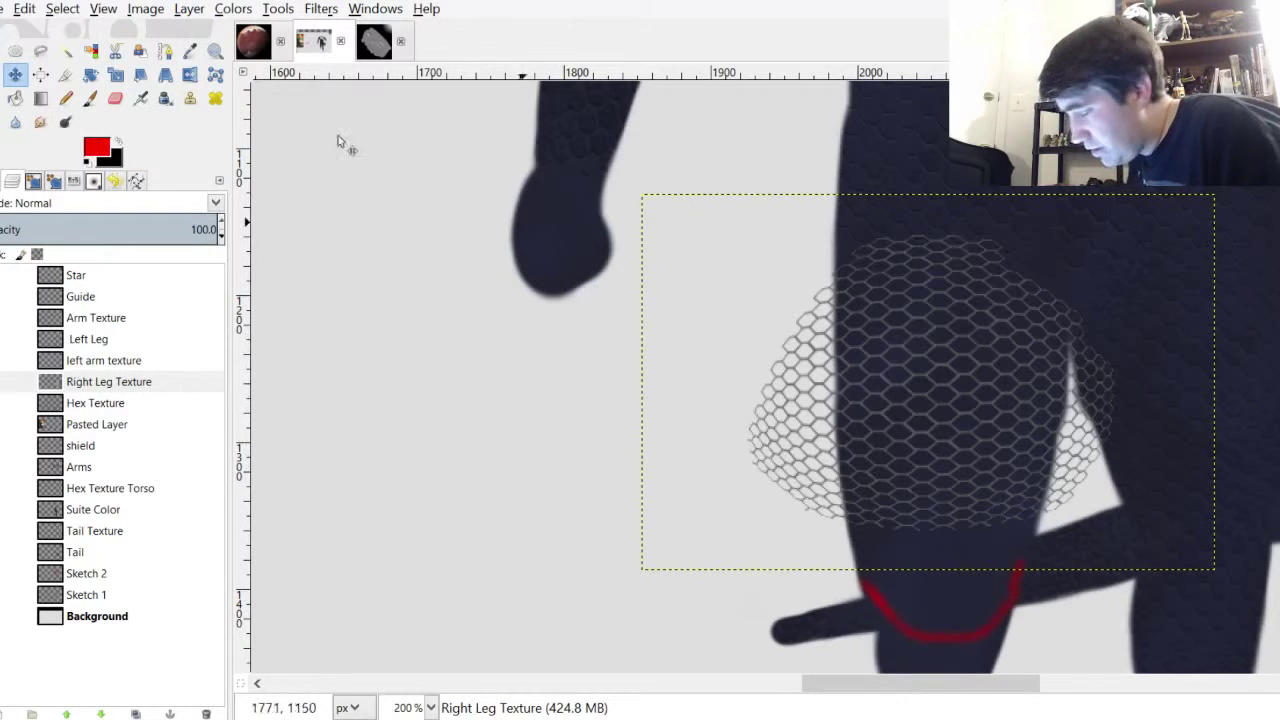
pyautogui.click(15, 50)
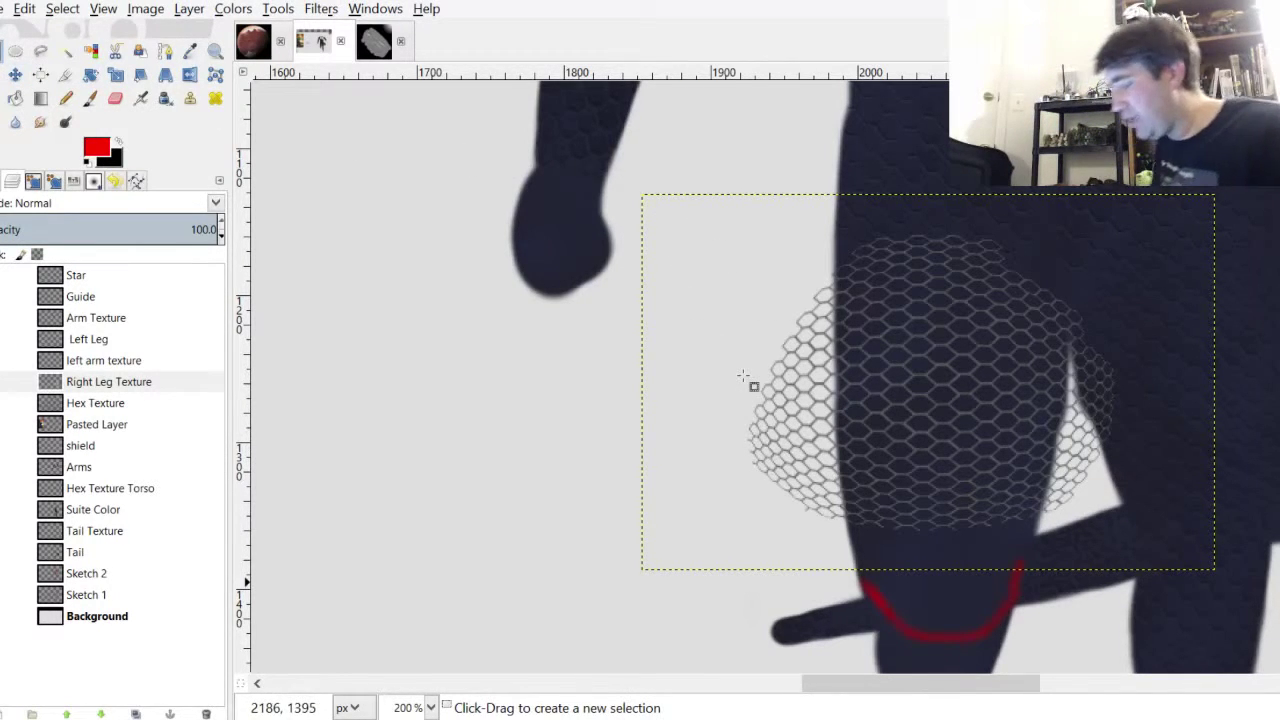
pyautogui.hscroll(5, 743, 376)
pyautogui.hscroll(-2, 691, 446)
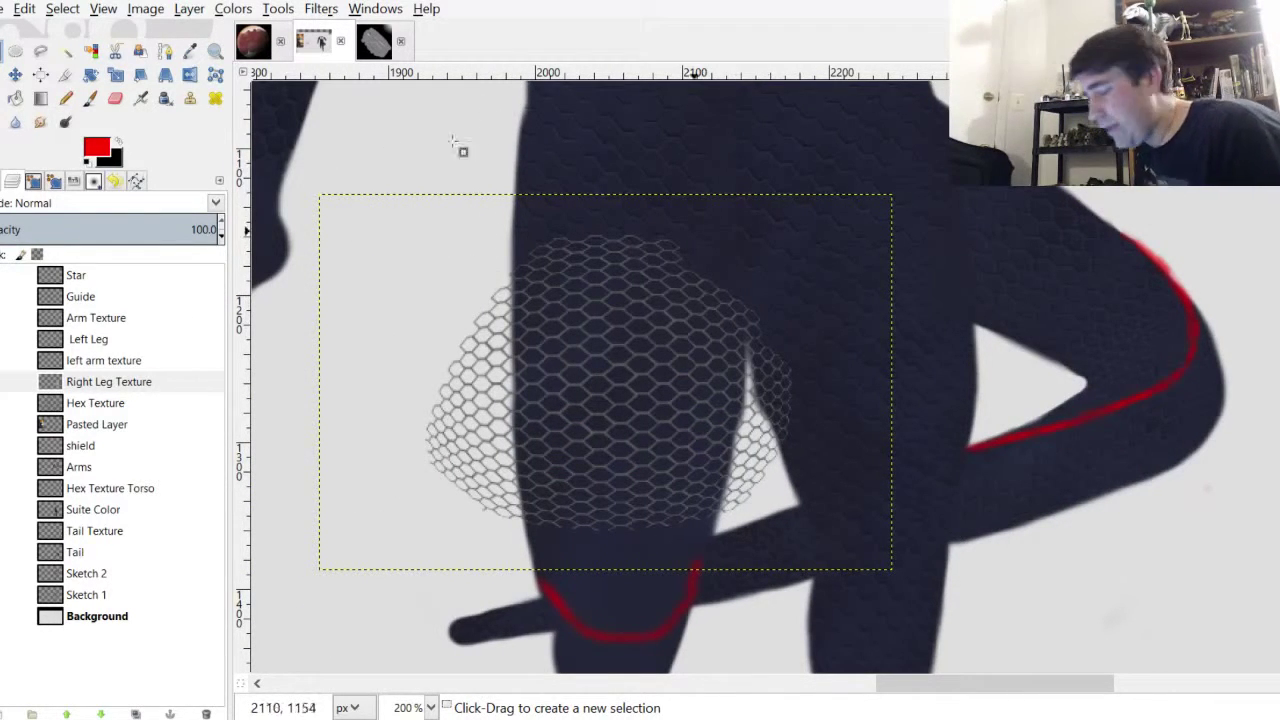
pyautogui.moveTo(507, 266)
pyautogui.mouseDown()
pyautogui.moveTo(712, 313)
pyautogui.moveTo(731, 462)
pyautogui.moveTo(723, 528)
pyautogui.moveTo(716, 476)
pyautogui.mouseUp()
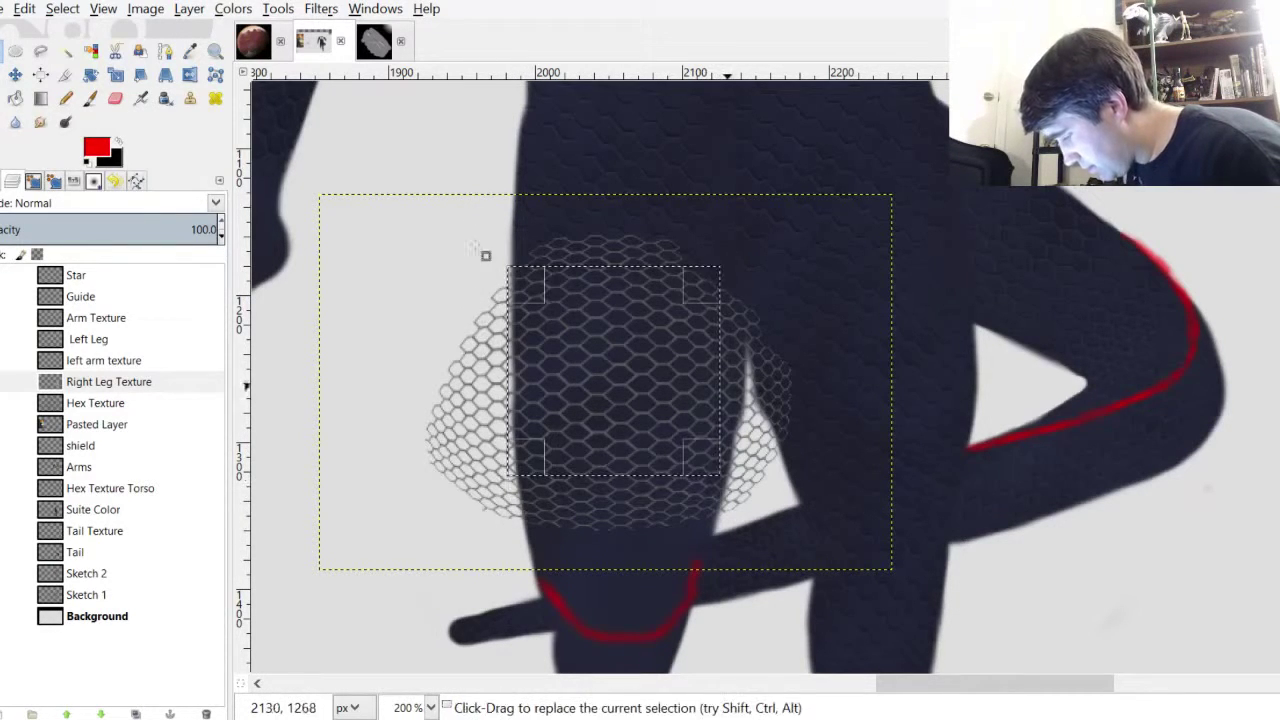
pyautogui.moveTo(720, 351); pyautogui.dragTo(754, 362)
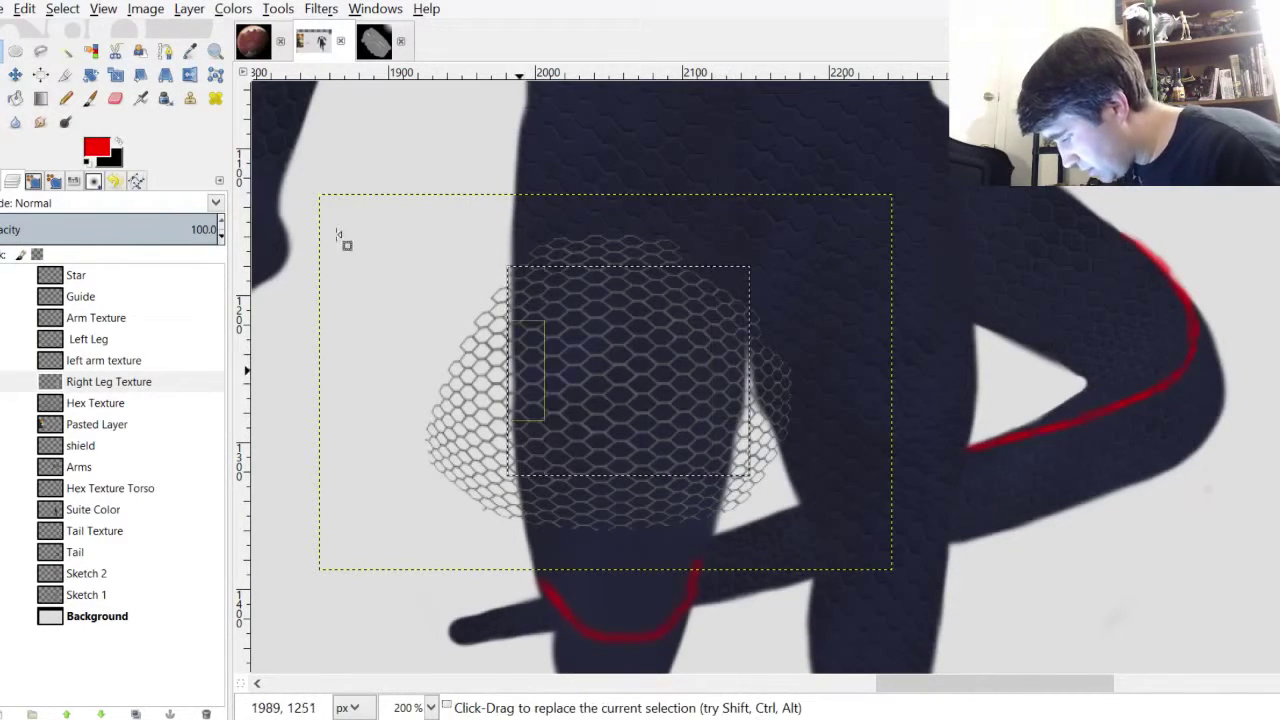
pyautogui.moveTo(532, 365); pyautogui.dragTo(520, 368)
pyautogui.moveTo(742, 354); pyautogui.dragTo(757, 344)
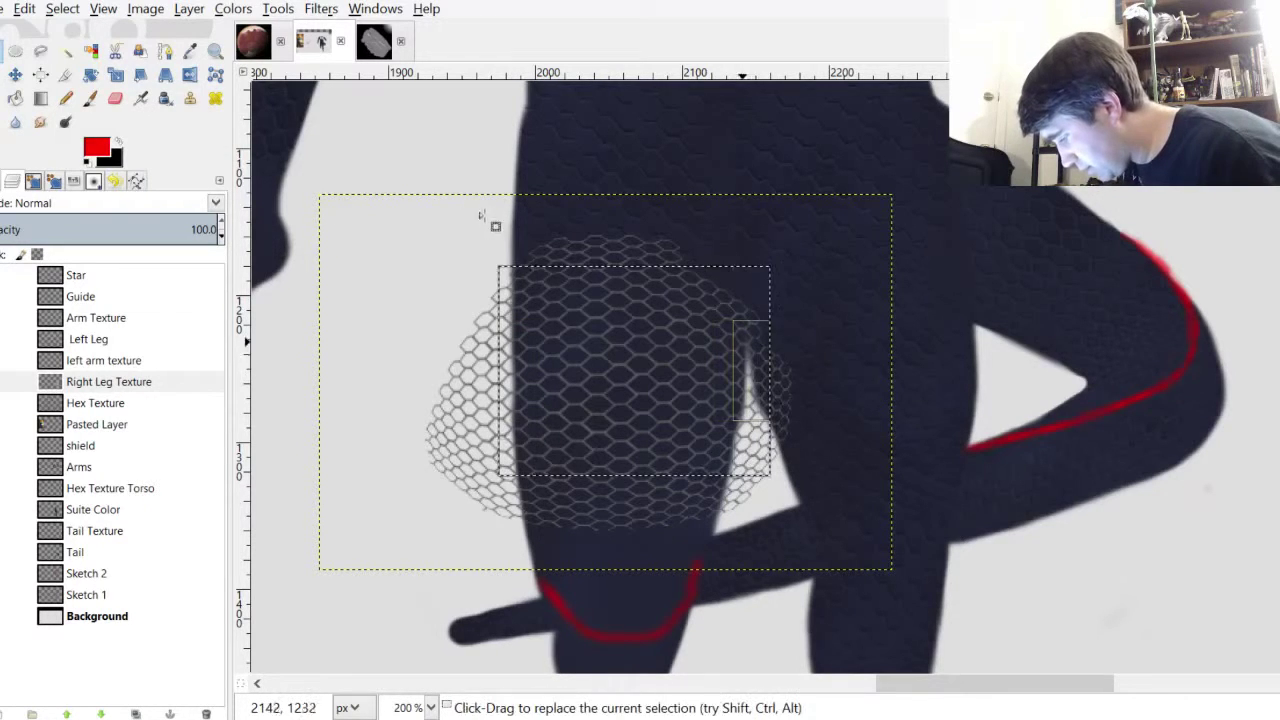
pyautogui.moveTo(524, 378); pyautogui.dragTo(508, 378)
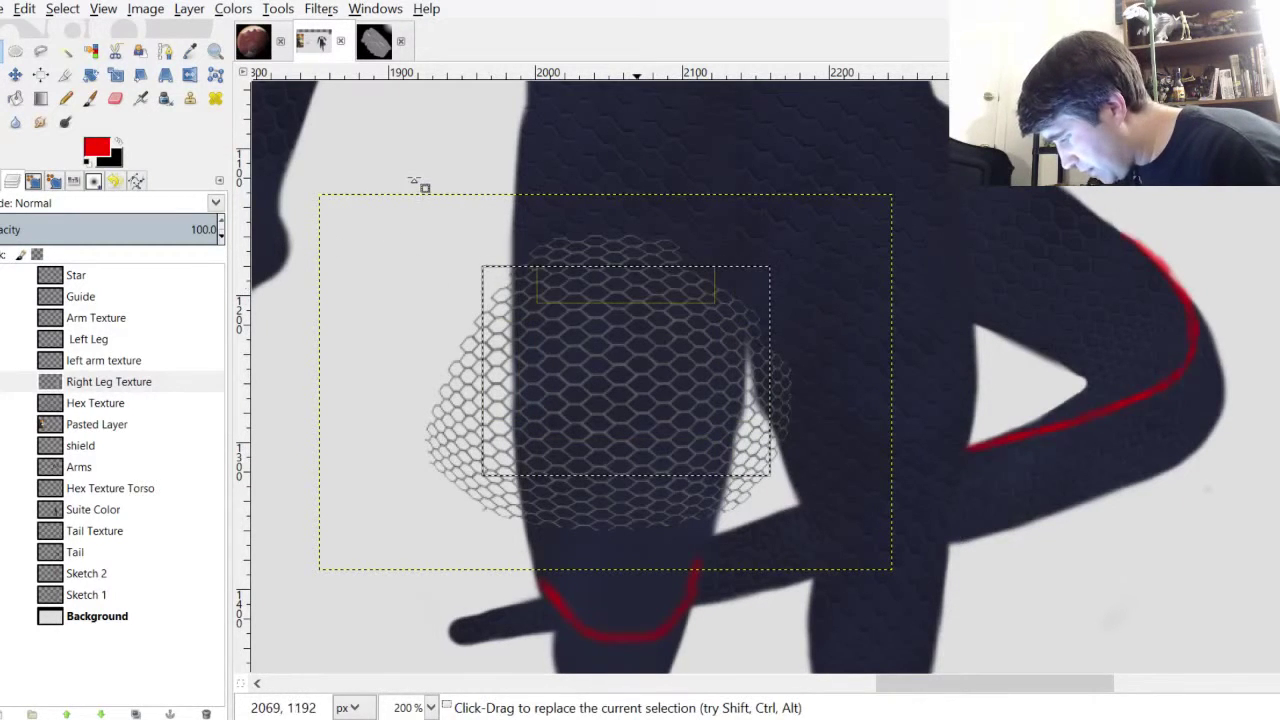
# Lower the selection's top edge on the thigh and fine-tune its side edges around the hex pattern
pyautogui.moveTo(637, 284); pyautogui.dragTo(648, 293)
pyautogui.moveTo(519, 346); pyautogui.dragTo(508, 376)
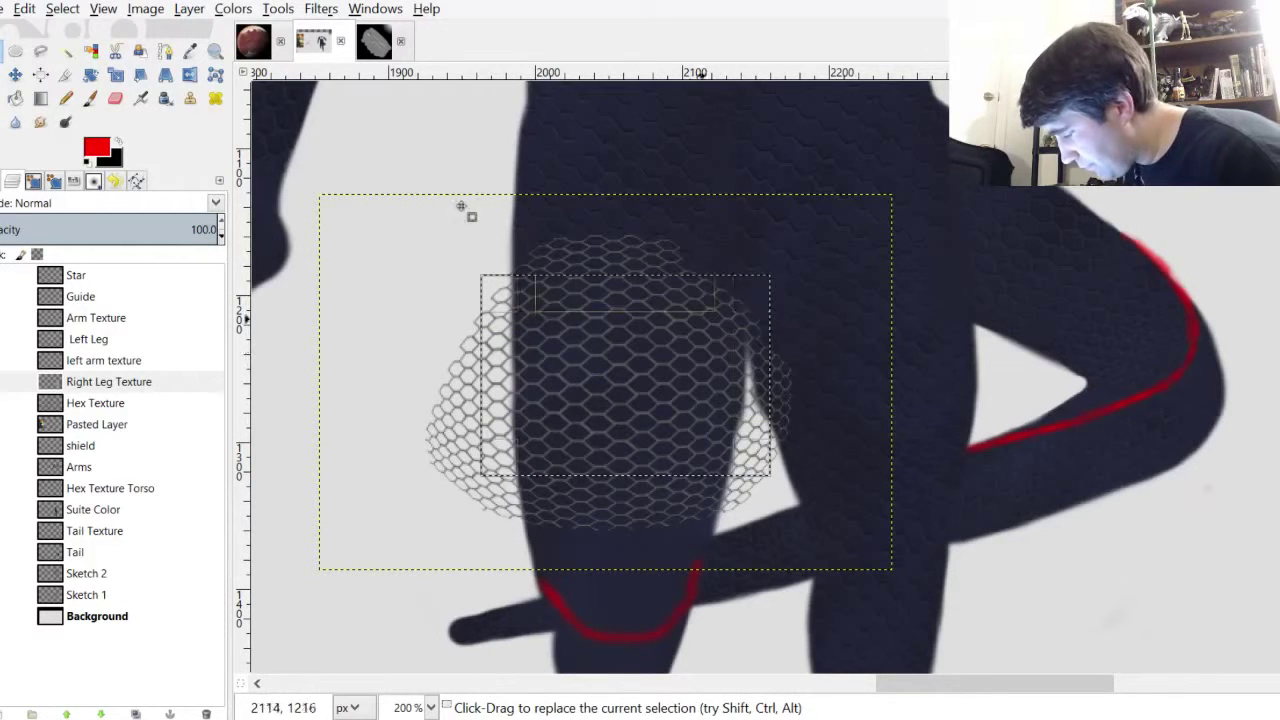
pyautogui.moveTo(757, 329); pyautogui.dragTo(744, 382)
pyautogui.moveTo(452, 187); pyautogui.dragTo(462, 214)
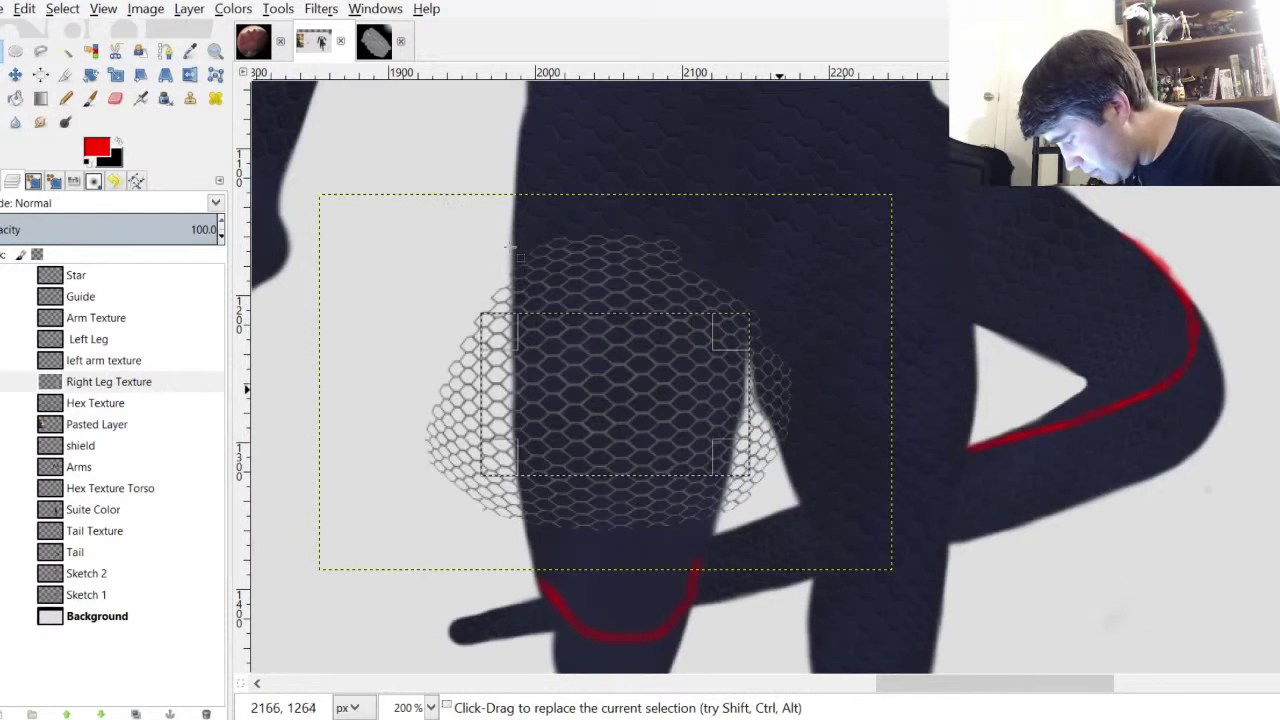
pyautogui.moveTo(746, 398); pyautogui.dragTo(751, 402)
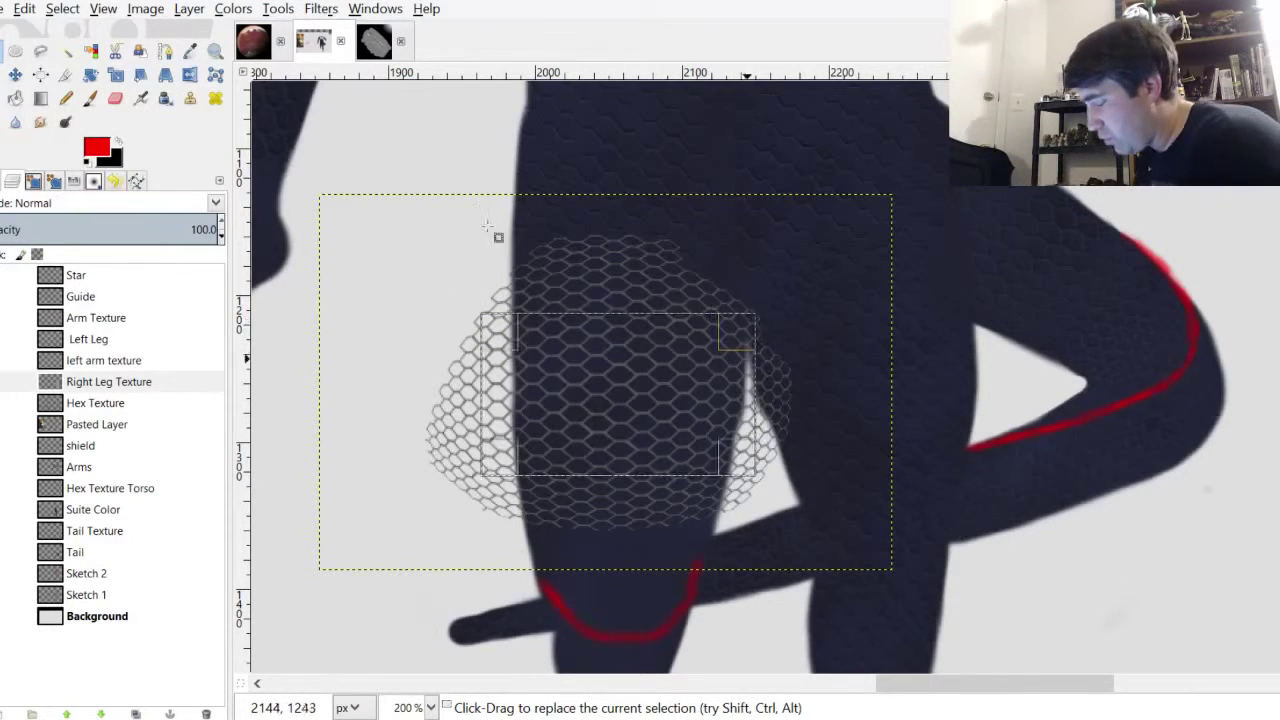
pyautogui.moveTo(334, 257)
pyautogui.mouseDown()
pyautogui.moveTo(300, 272)
pyautogui.moveTo(325, 262)
pyautogui.mouseUp()
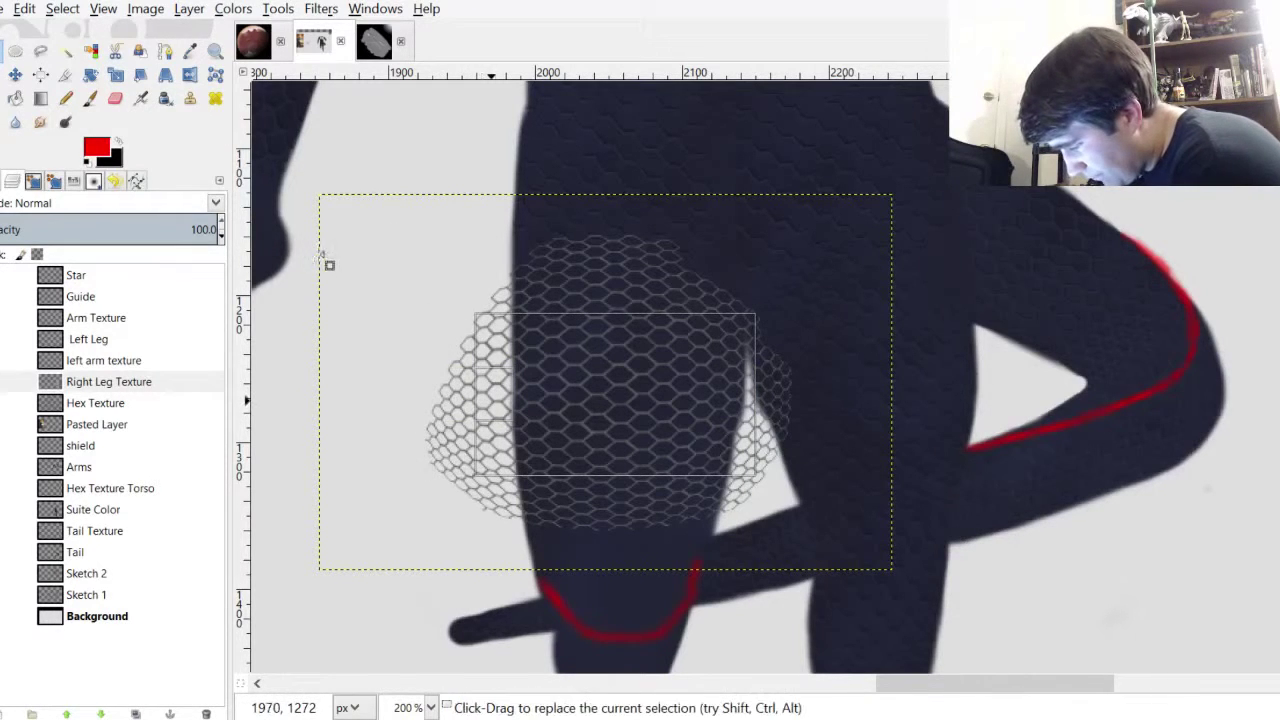
# Fine-tune the selection's side edges, invert the selection and delete the hex pattern outside the rectangle on the thigh
pyautogui.moveTo(478, 256); pyautogui.dragTo(475, 258)
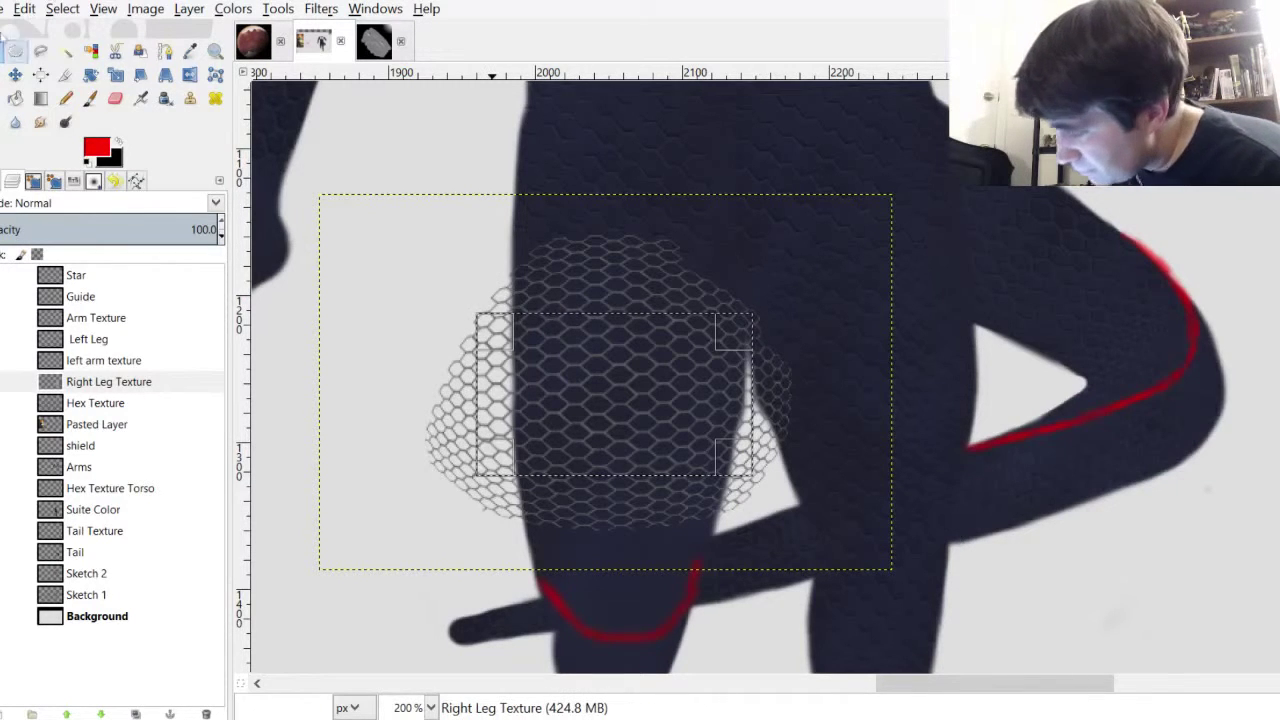
pyautogui.click(62, 8)
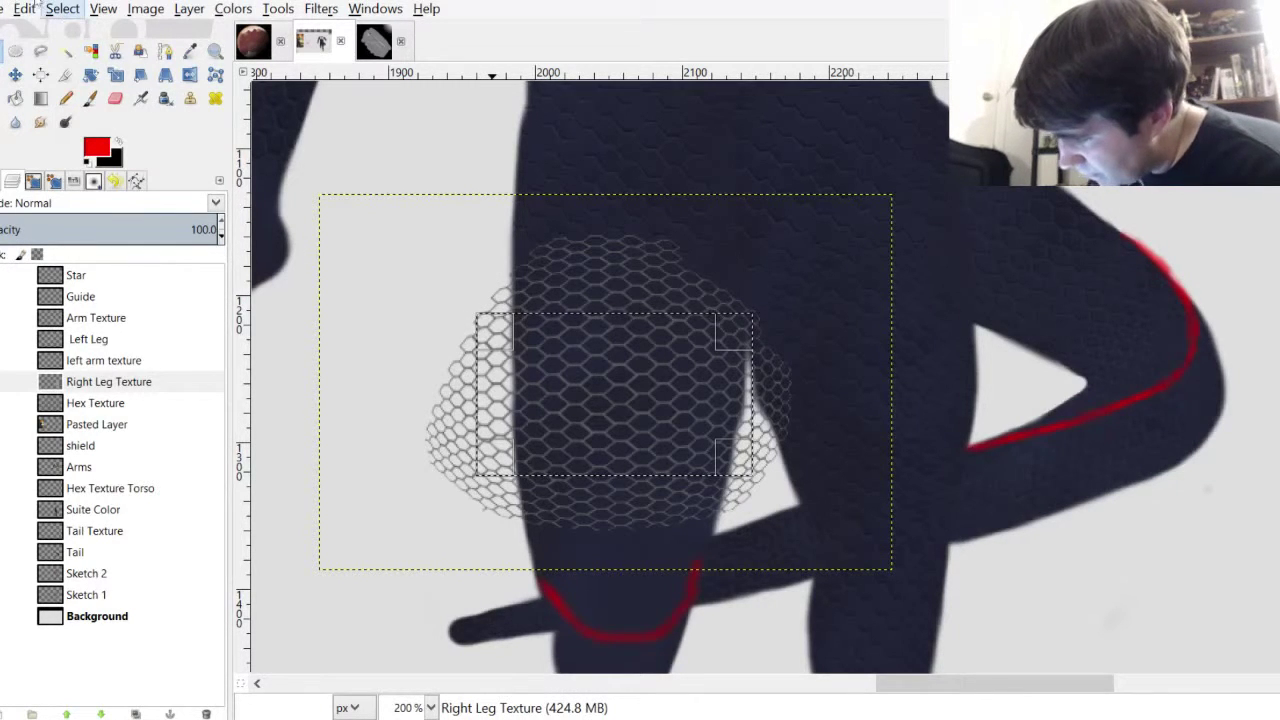
pyautogui.click(65, 47)
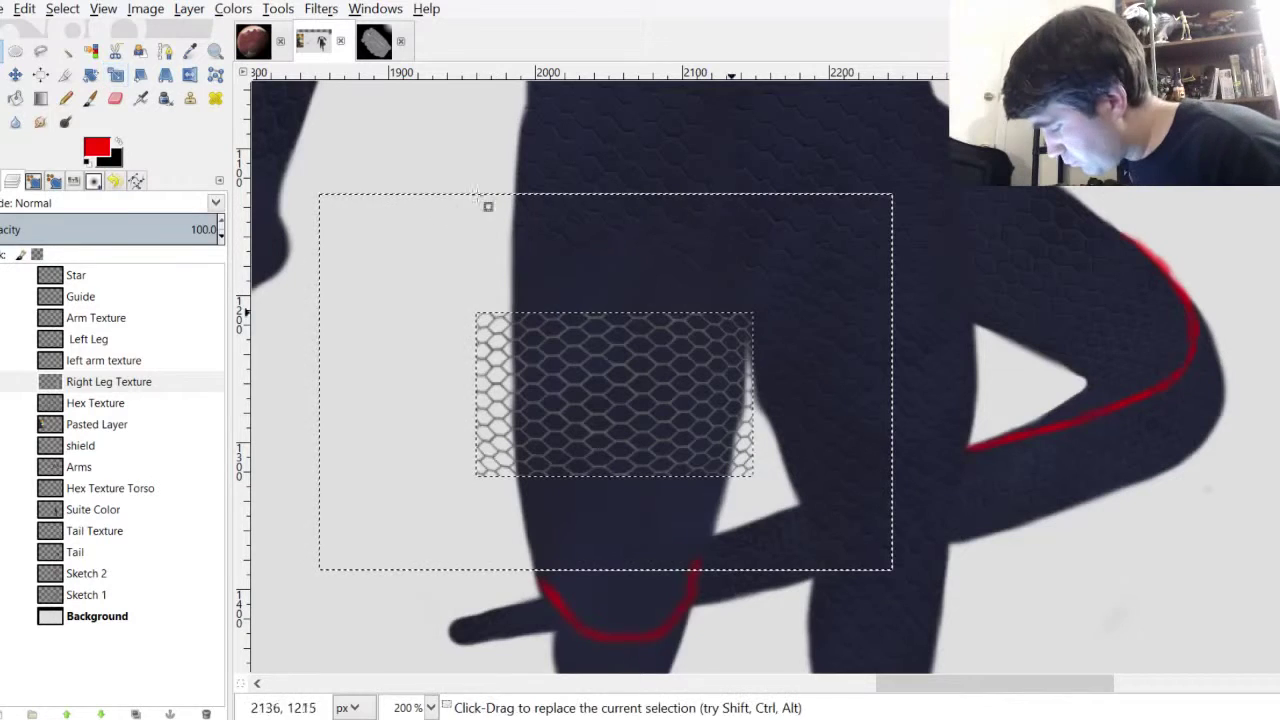
# Move the trimmed Right Leg Texture patch up to the top of the untextured part of the thigh
pyautogui.click(33, 181)
pyautogui.click(12, 181)
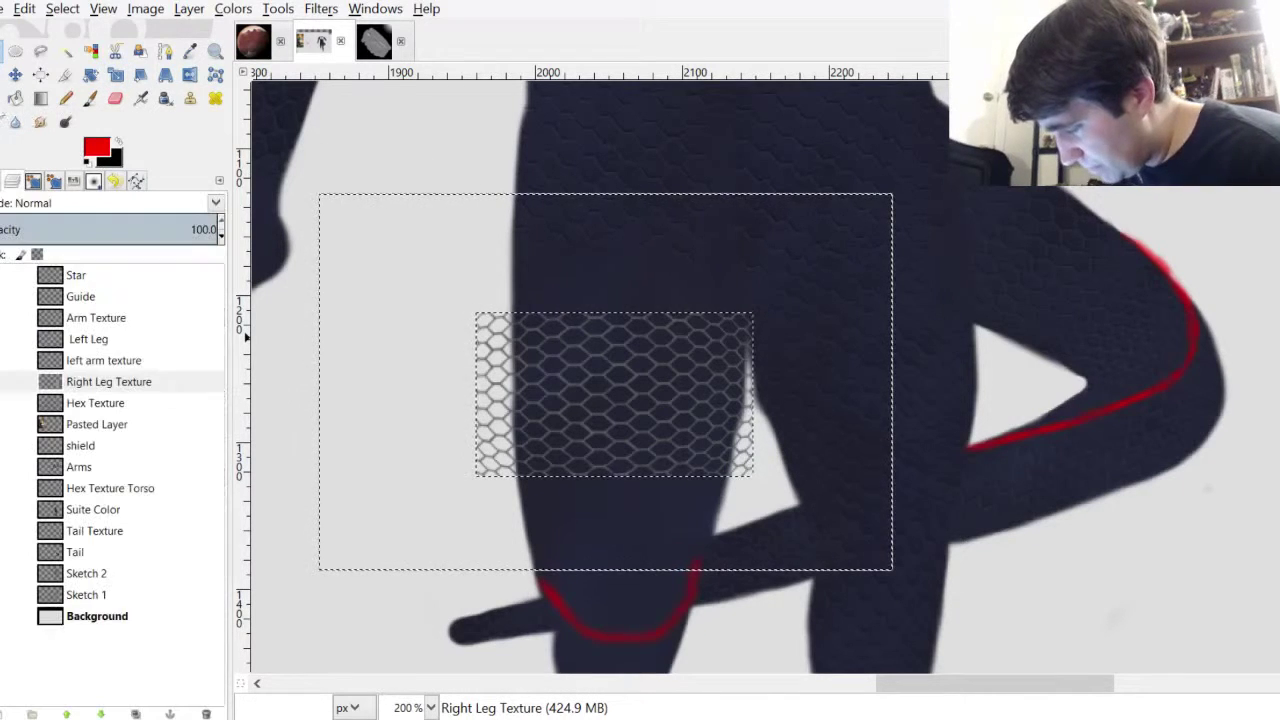
pyautogui.click(15, 74)
pyautogui.moveTo(457, 246); pyautogui.dragTo(469, 207)
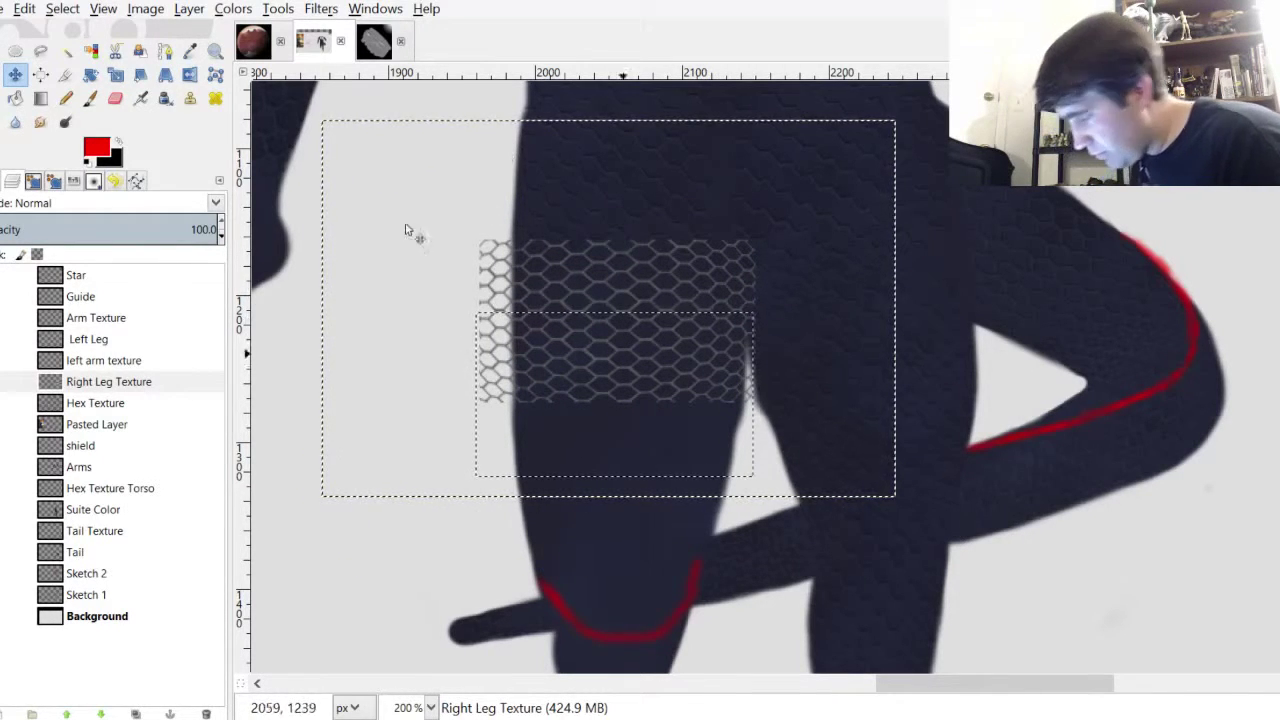
# Duplicate the Right Leg Texture layer and place the copy directly below the original, slightly overlapping its lower edge
pyautogui.hotkey('ctrl', 'shift', 'd')
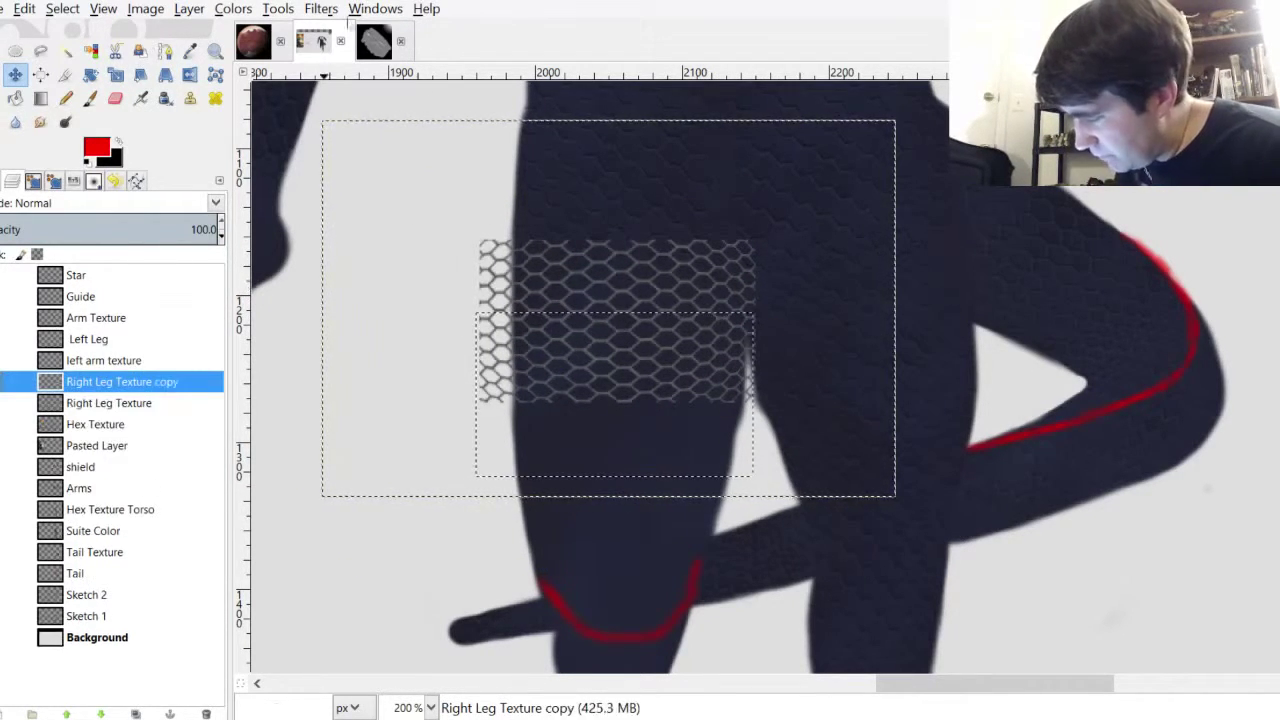
pyautogui.moveTo(443, 220); pyautogui.dragTo(456, 316)
pyautogui.moveTo(455, 306); pyautogui.dragTo(461, 300)
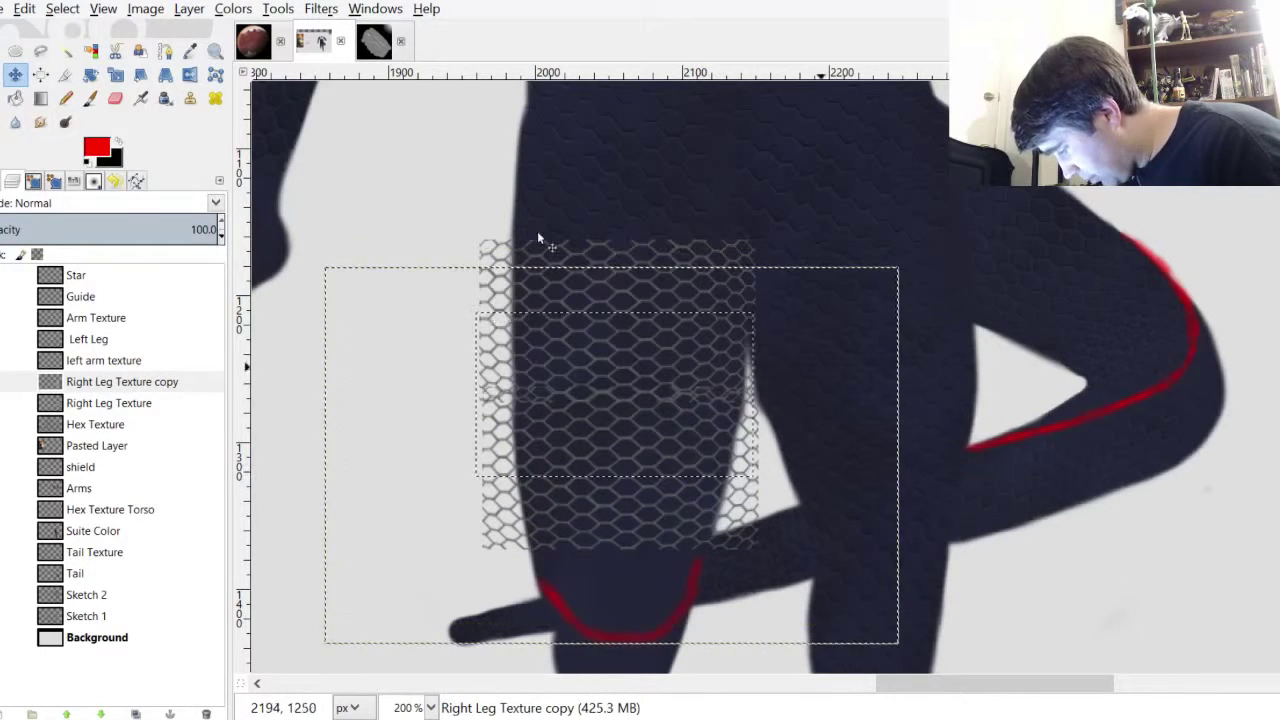
# Duplicate the Right Leg Texture copy layer and place the new patch below it, covering the red knee guide
pyautogui.scroll(-3, 800, 242)
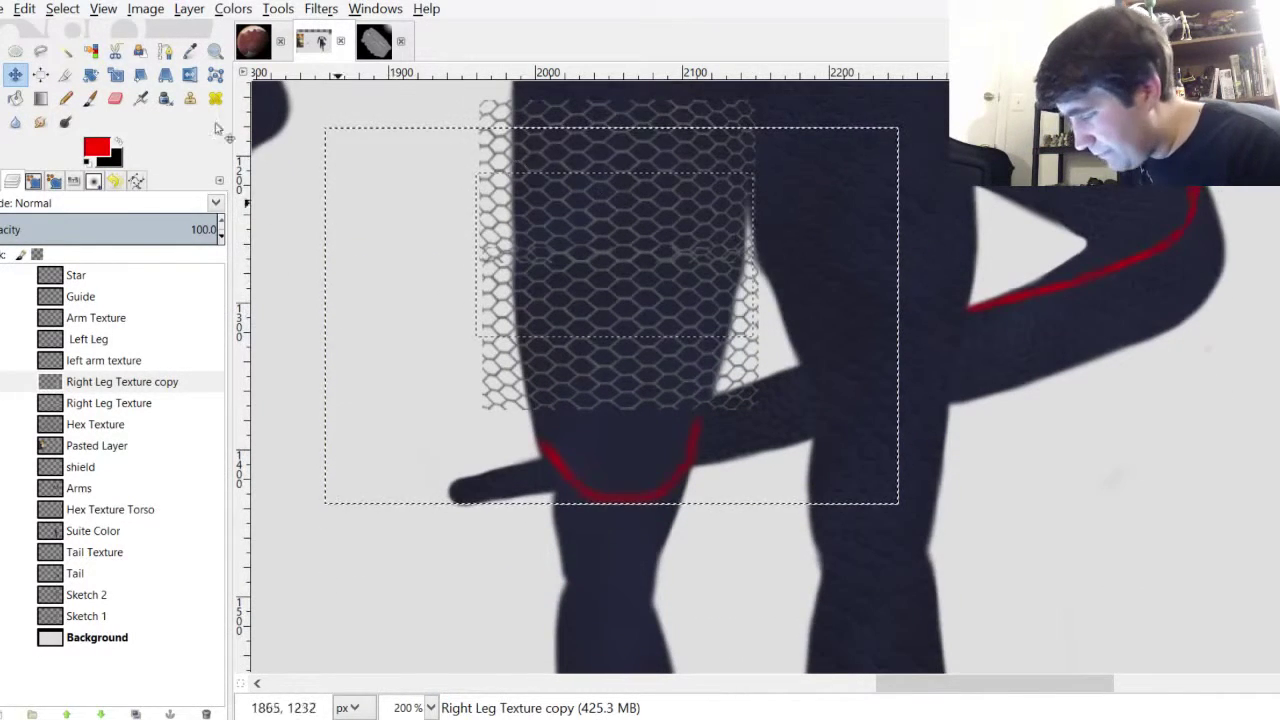
pyautogui.hotkey('shift', 'ctrl', 'd')
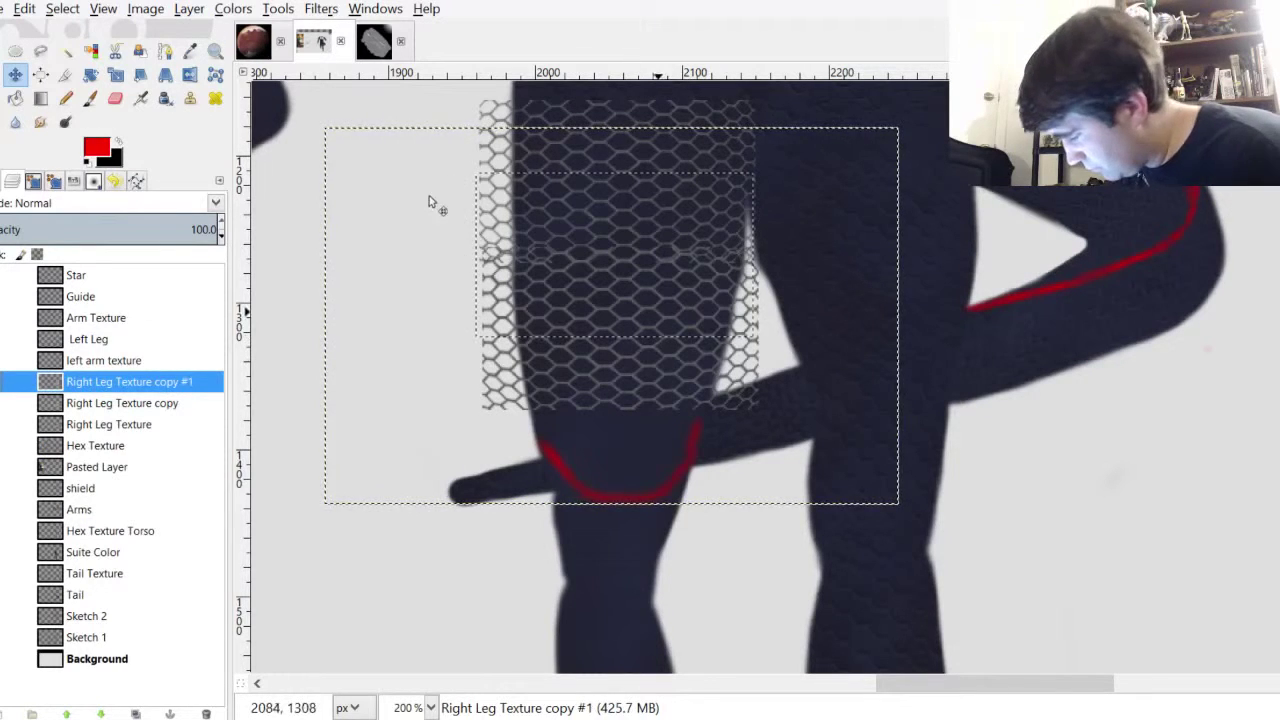
pyautogui.moveTo(429, 200); pyautogui.dragTo(444, 298)
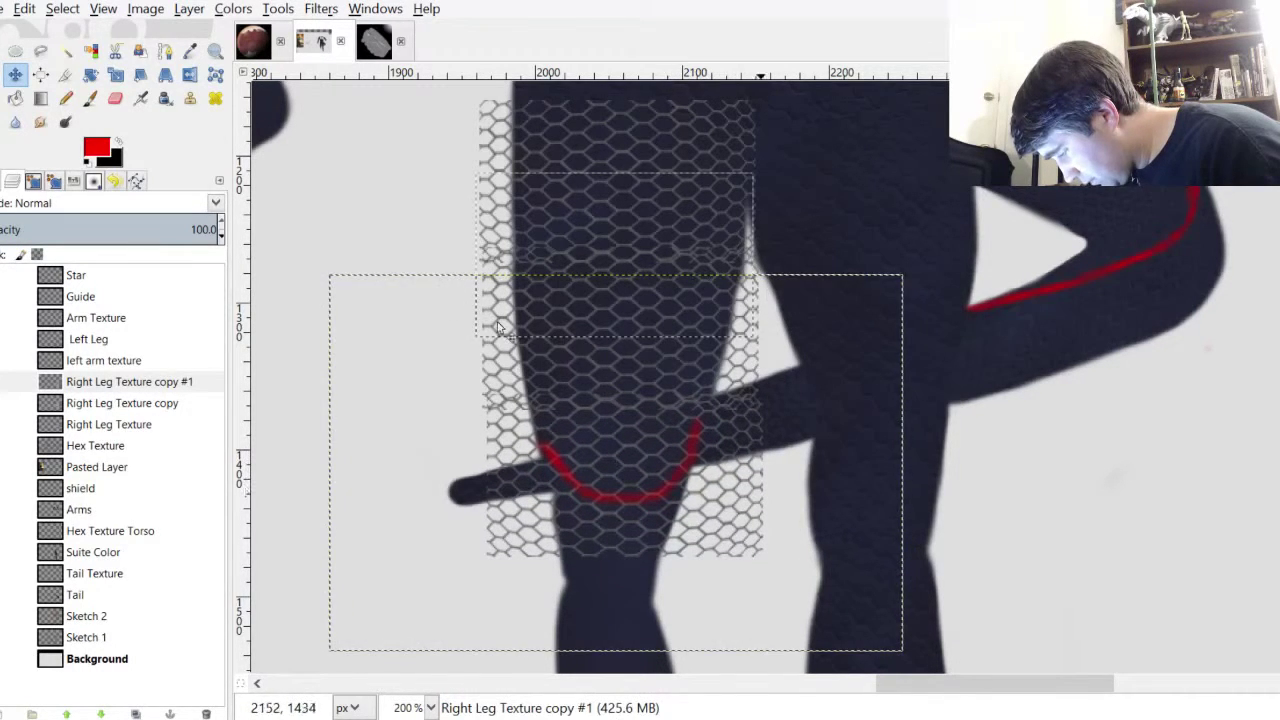
# Duplicate the Right Leg Texture copy #1 layer and shift the new patch slightly down to just below the knee
pyautogui.scroll(-4, 858, 312)
pyautogui.scroll(2, 858, 312)
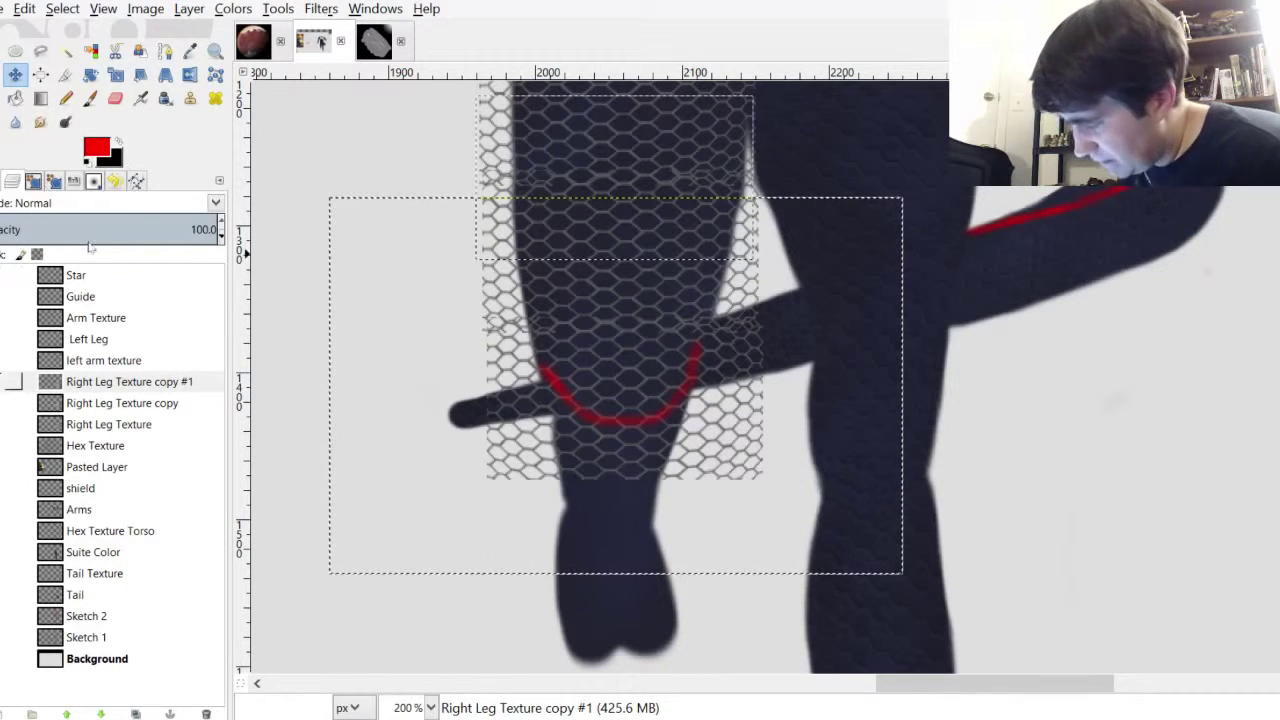
pyautogui.hotkey('shift', 'ctrl', 'd')
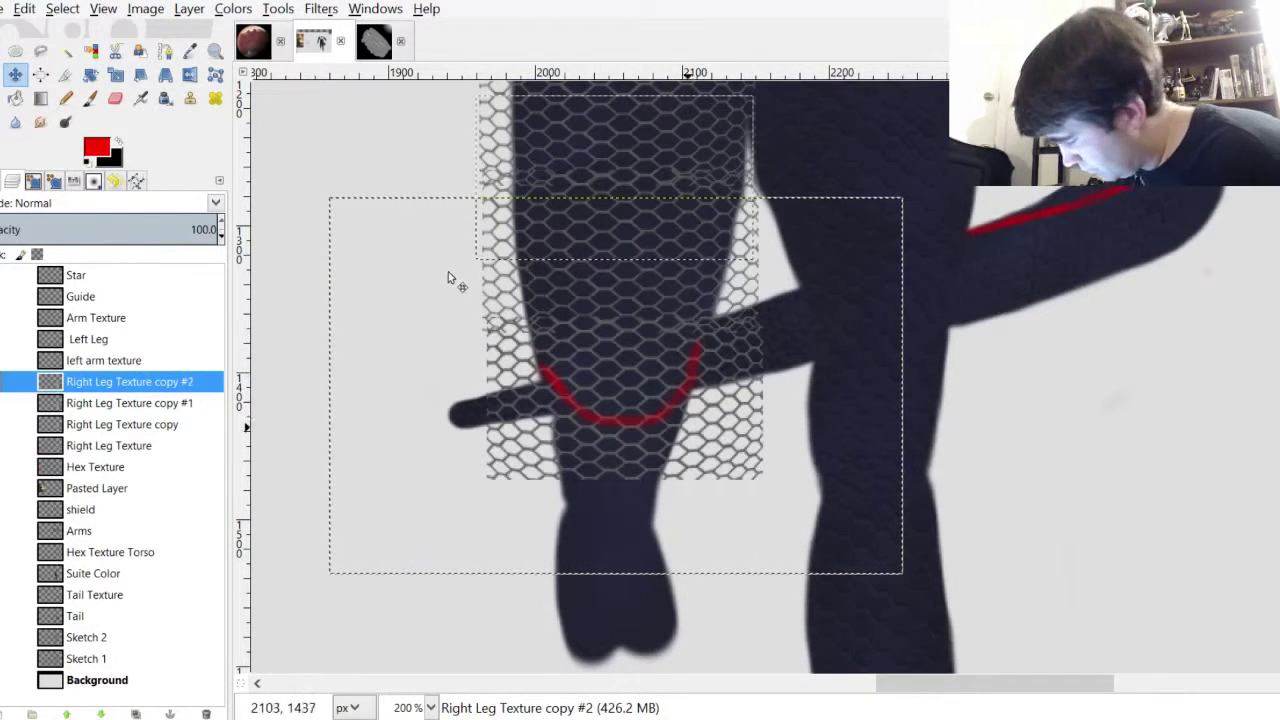
pyautogui.moveTo(457, 282)
pyautogui.mouseDown()
pyautogui.moveTo(462, 331)
pyautogui.moveTo(442, 282)
pyautogui.moveTo(454, 287)
pyautogui.mouseUp()
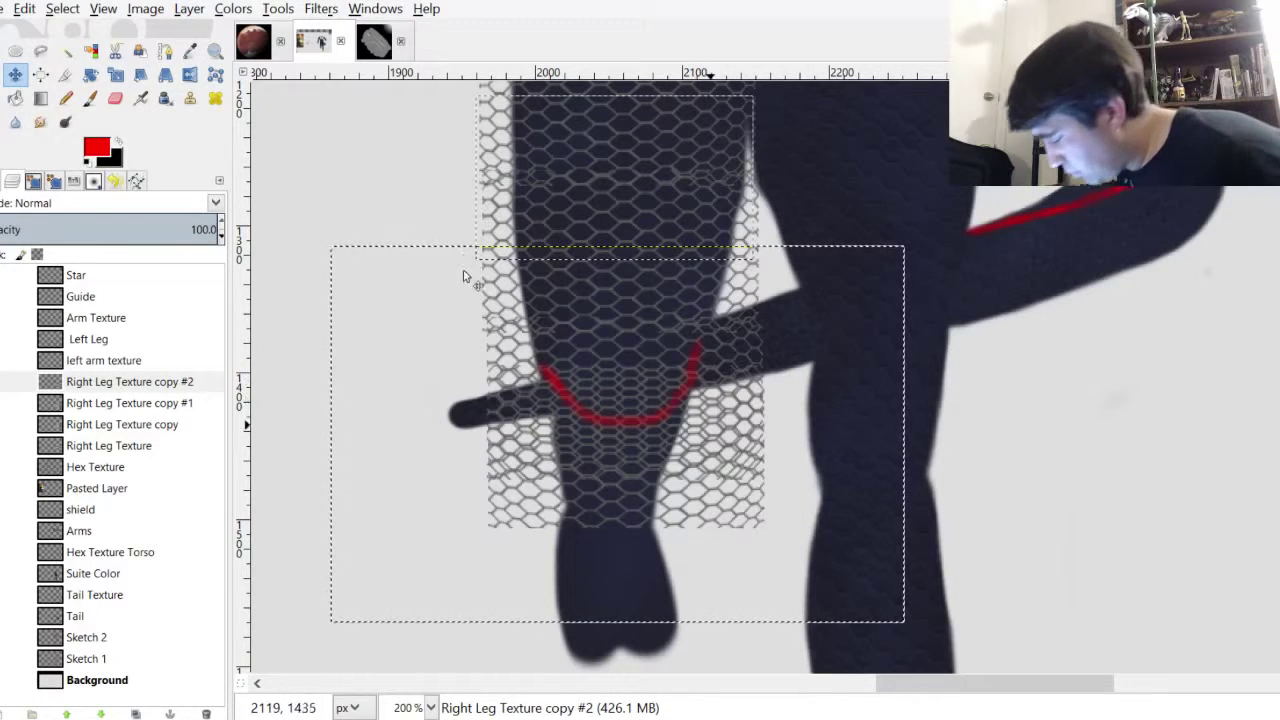
pyautogui.moveTo(466, 277)
pyautogui.mouseDown()
pyautogui.moveTo(453, 280)
pyautogui.moveTo(471, 280)
pyautogui.mouseUp()
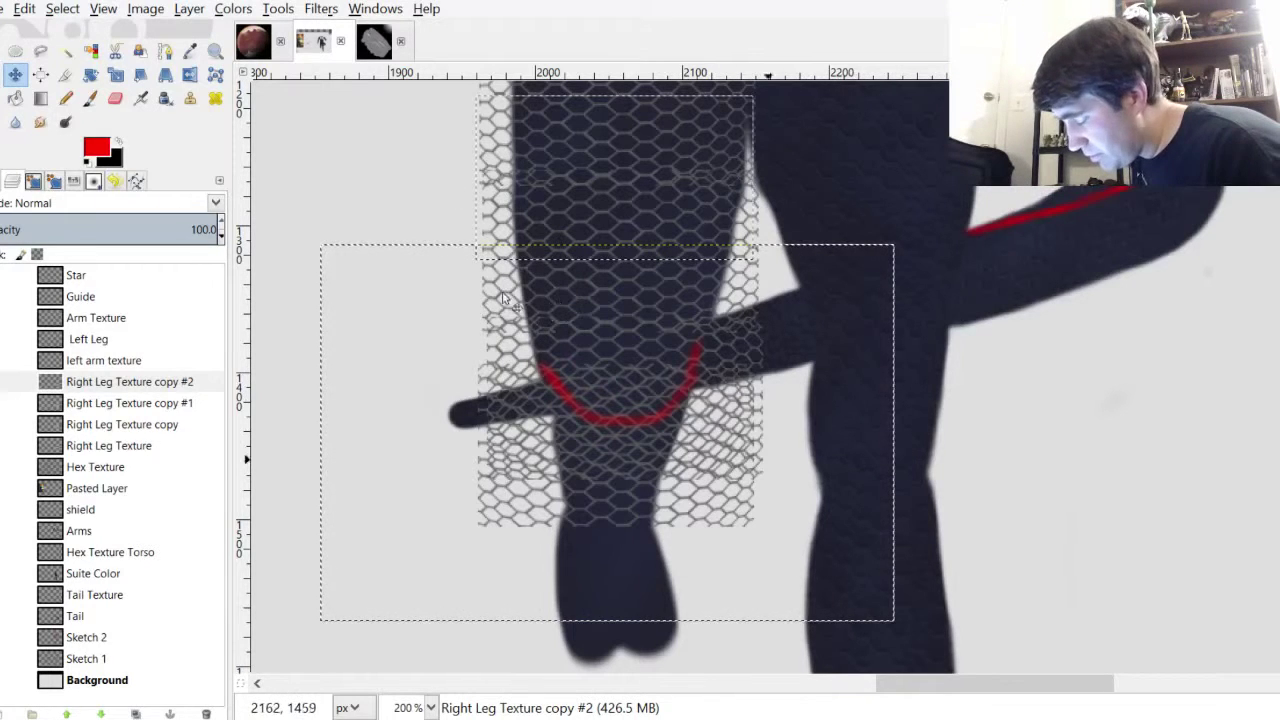
# Duplicate the Right Leg Texture copy #2 layer and place the new patch over the lower end of the leg
pyautogui.hotkey('shift', 'ctrl', 'd')
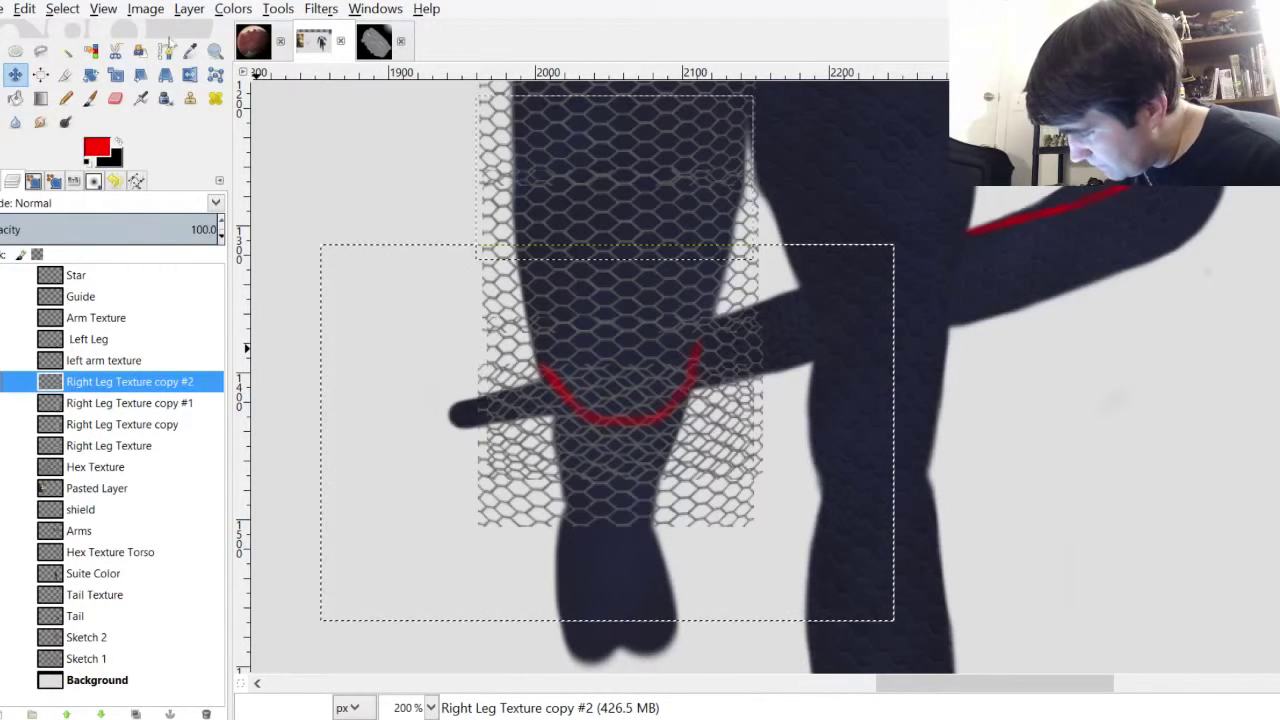
pyautogui.moveTo(447, 314); pyautogui.dragTo(456, 377)
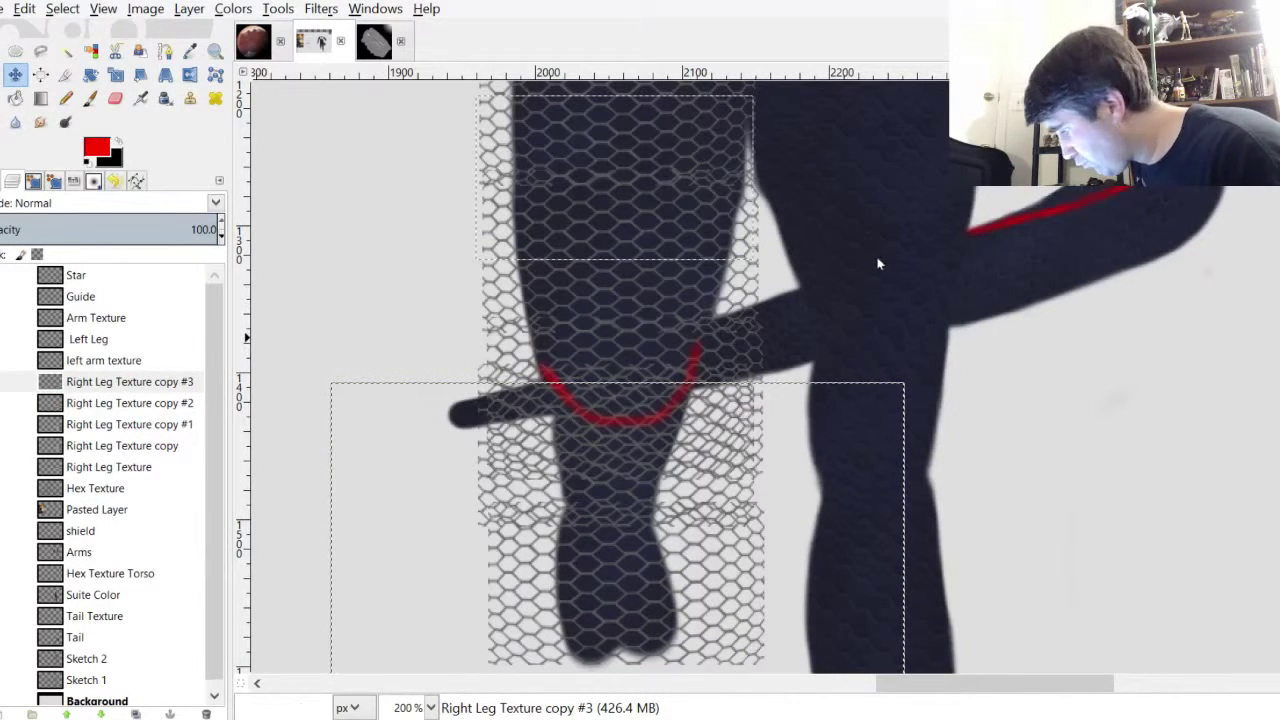
# Examine the stacked hex patches and their overlapping seams along the whole leg
pyautogui.scroll(5, 858, 313)
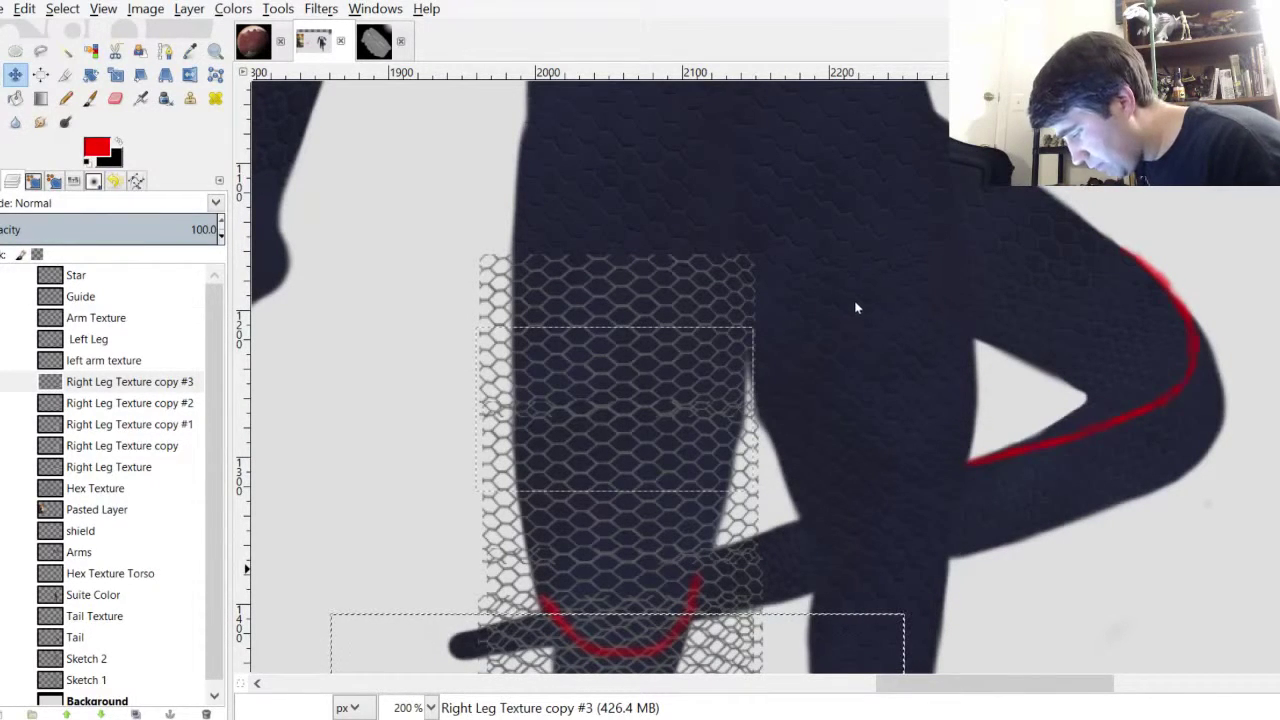
pyautogui.scroll(-6, 855, 303)
pyautogui.scroll(2, 860, 320)
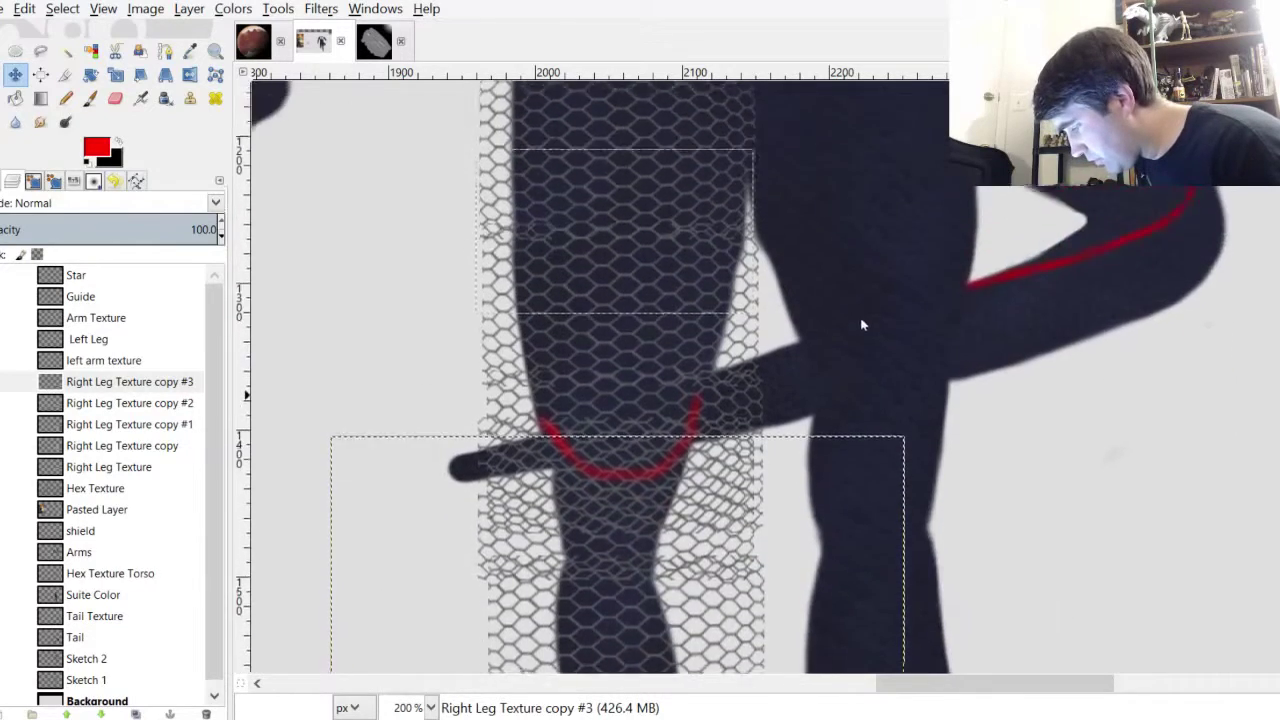
pyautogui.scroll(-4, 864, 346)
pyautogui.scroll(5, 864, 340)
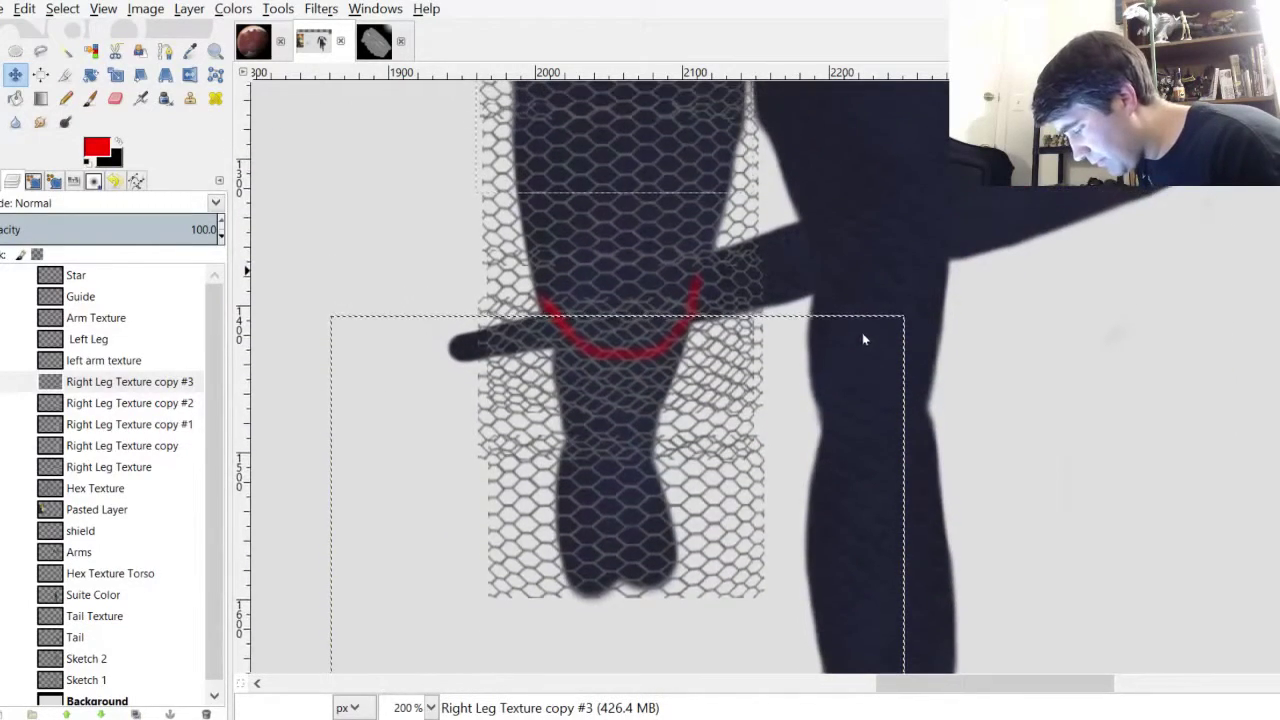
pyautogui.scroll(1, 866, 310)
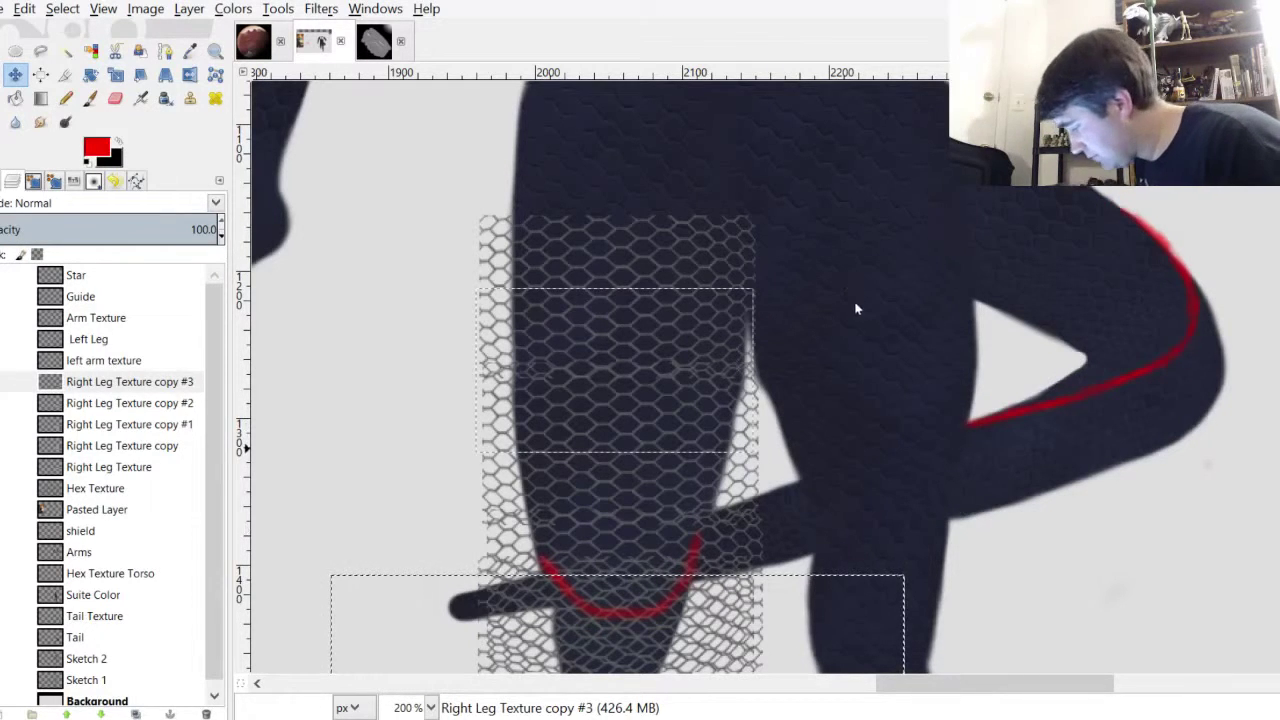
pyautogui.scroll(-4, 850, 291)
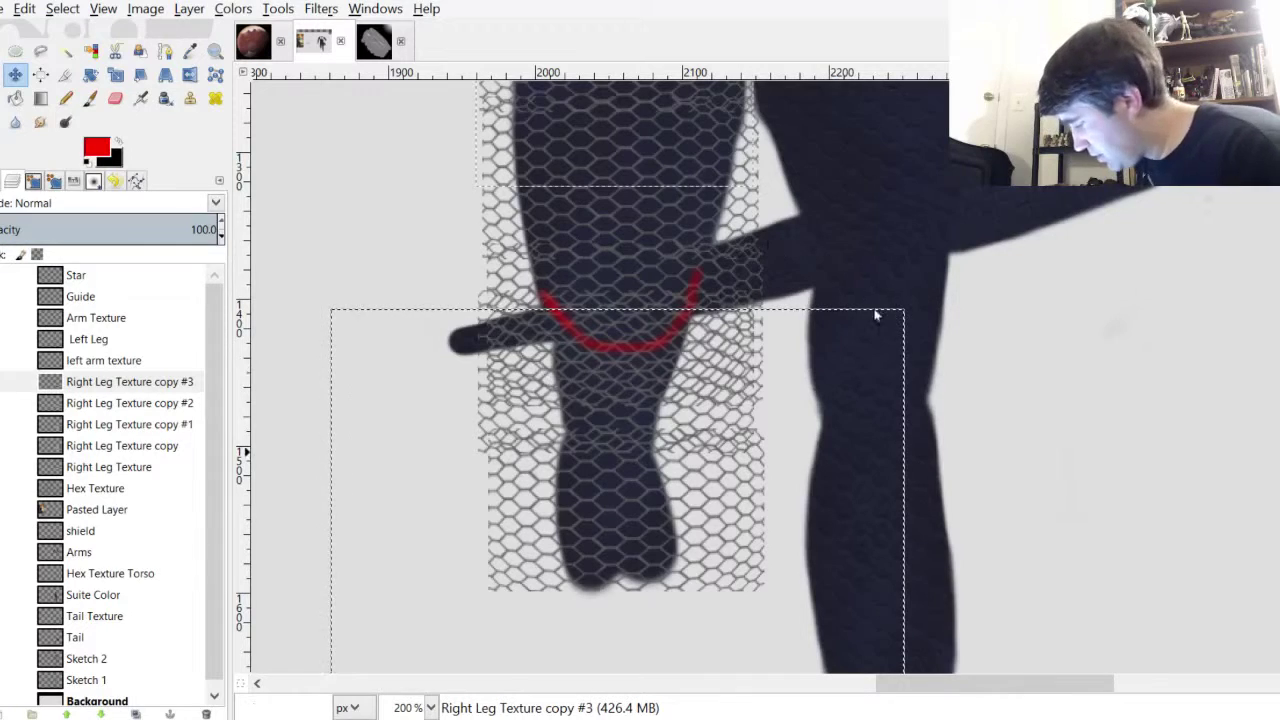
pyautogui.scroll(3, 870, 310)
pyautogui.scroll(-1, 855, 309)
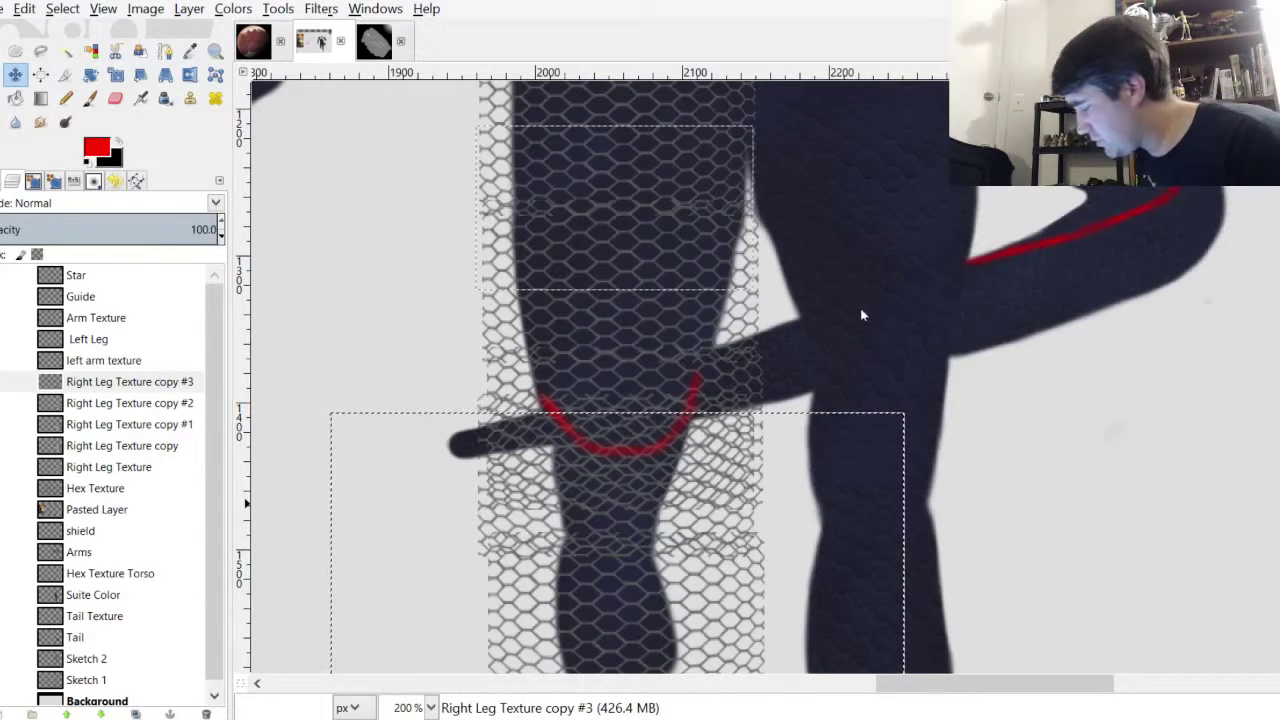
pyautogui.scroll(4, 860, 308)
pyautogui.scroll(-3, 866, 297)
pyautogui.scroll(1, 830, 257)
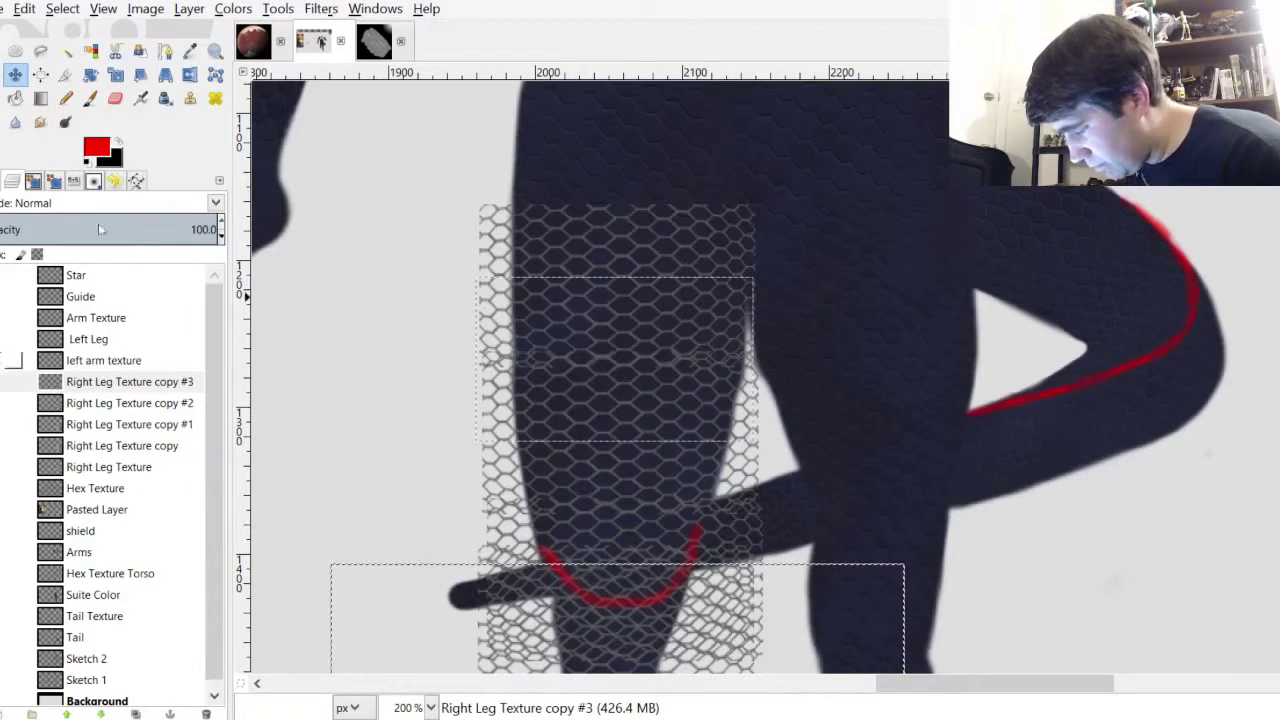
# Nudge the Right Leg Texture copy layer so its hexagons line up with the patch above at the thigh seam
pyautogui.click(110, 445)
pyautogui.keyDown('ctrl'); pyautogui.scroll(3, 535, 248); pyautogui.keyUp('ctrl')
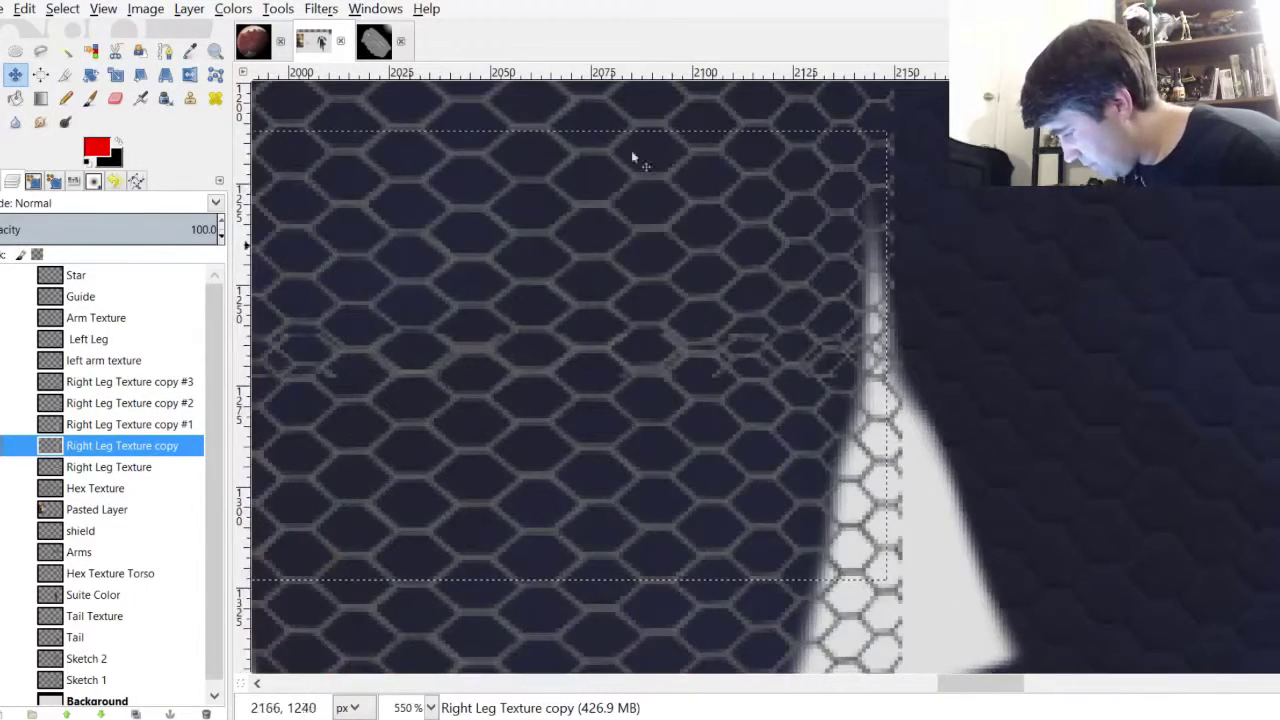
pyautogui.click(466, 290)
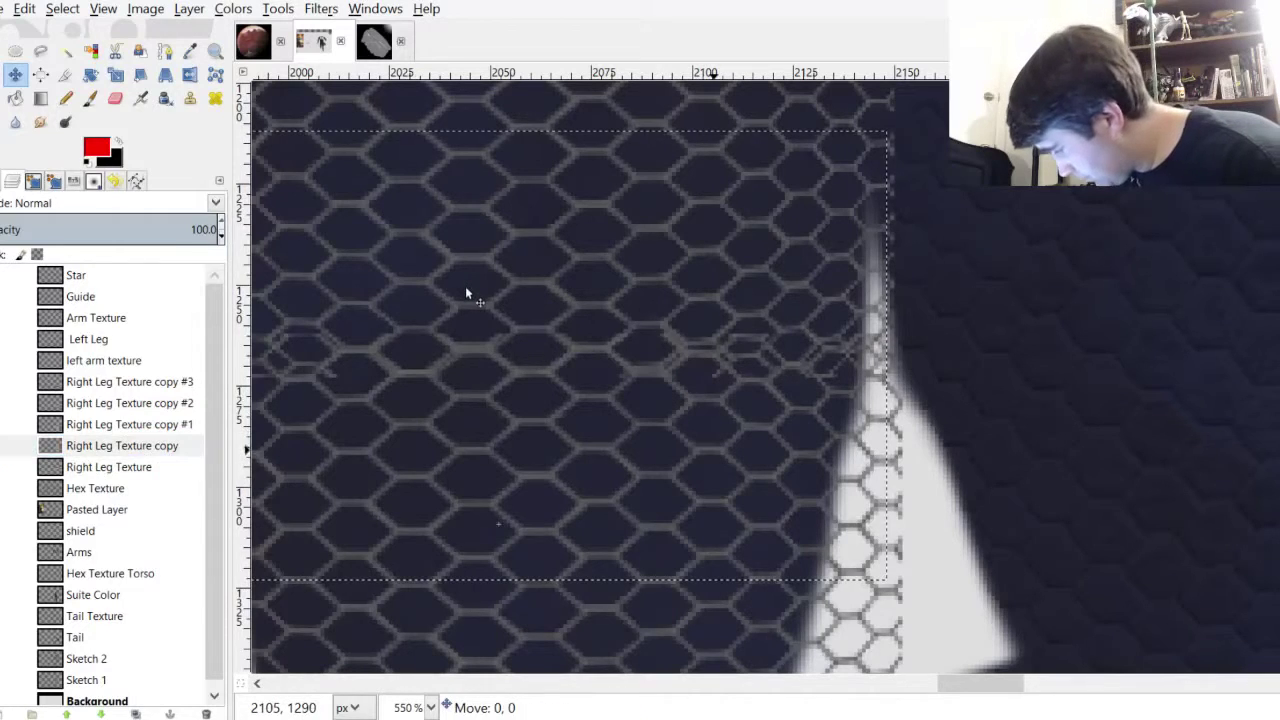
pyautogui.moveTo(466, 291); pyautogui.dragTo(466, 285)
pyautogui.hscroll(-2, 652, 449)
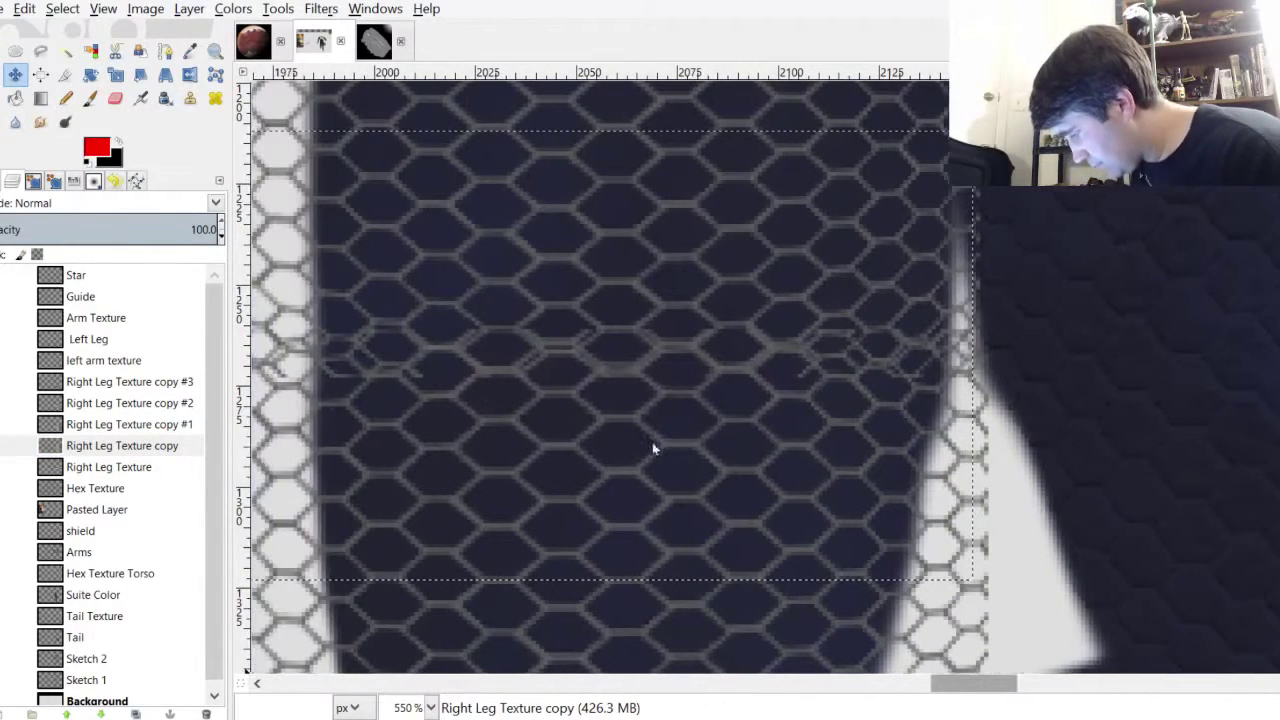
# Remove the selection and erase the doubled hex lines along the thigh seam on the Right Leg Texture copy layer
pyautogui.hotkey('shift', 'e')
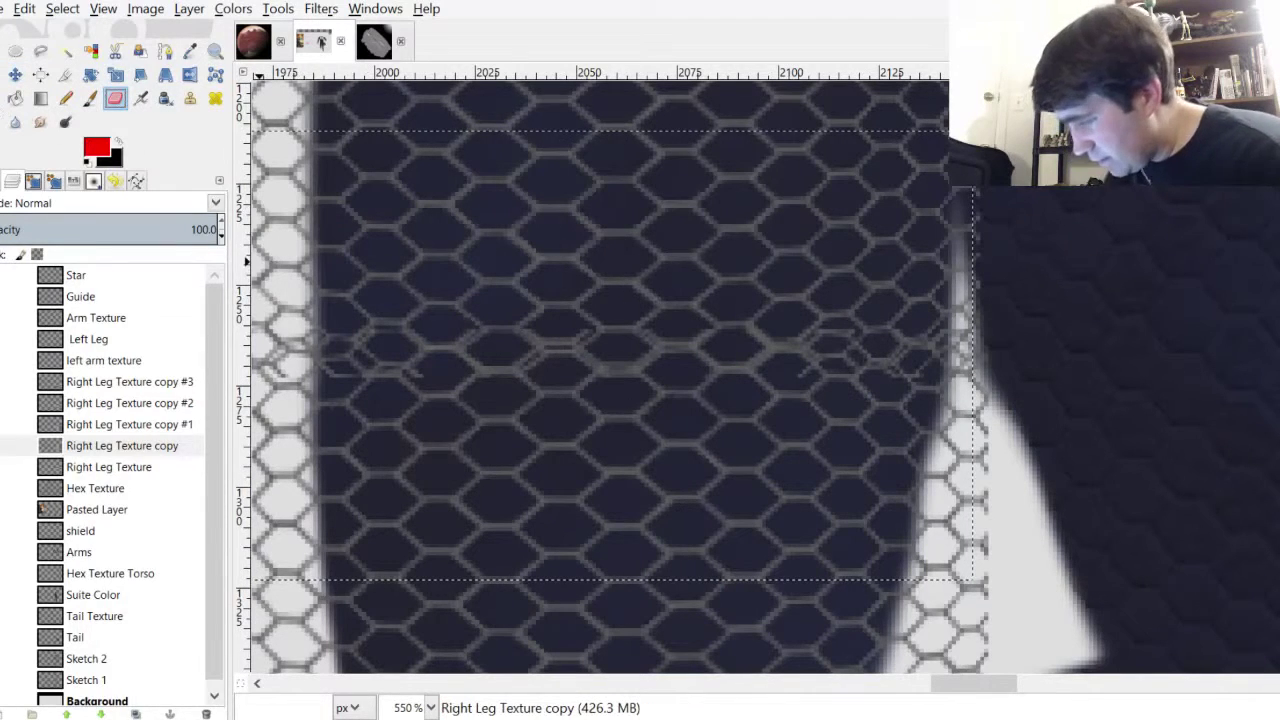
pyautogui.doubleClick(115, 98)
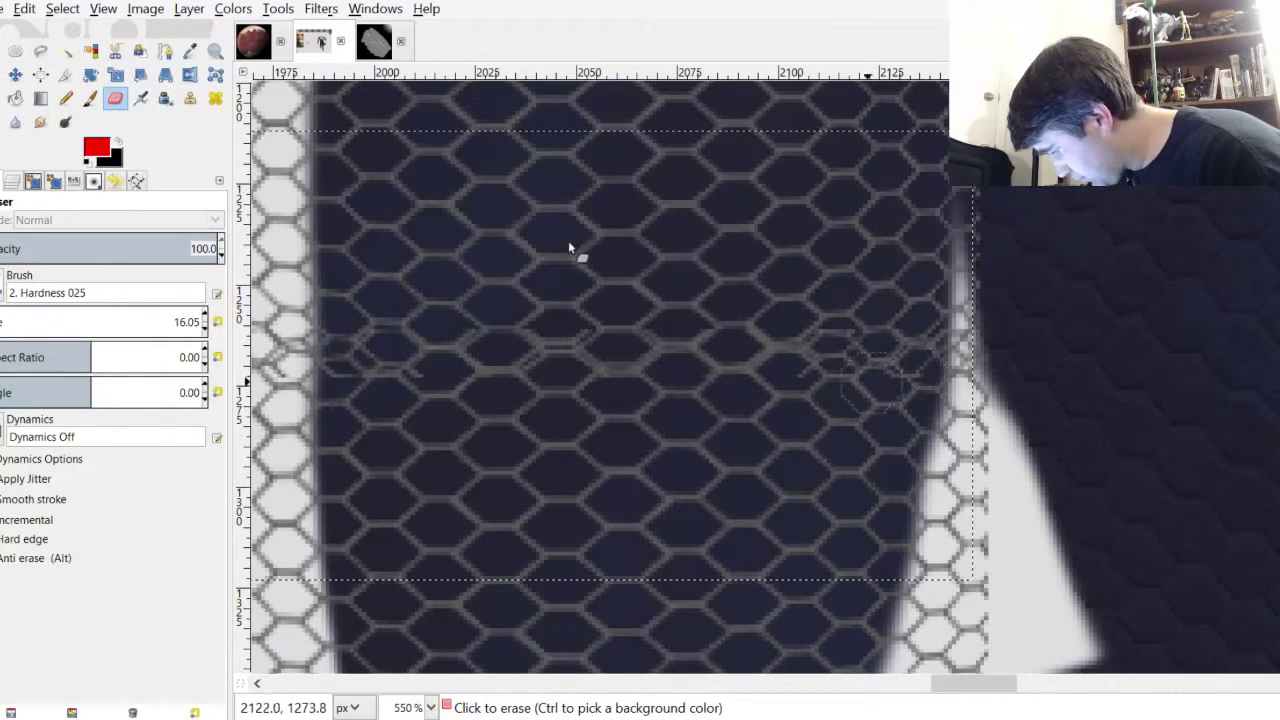
pyautogui.click(846, 371)
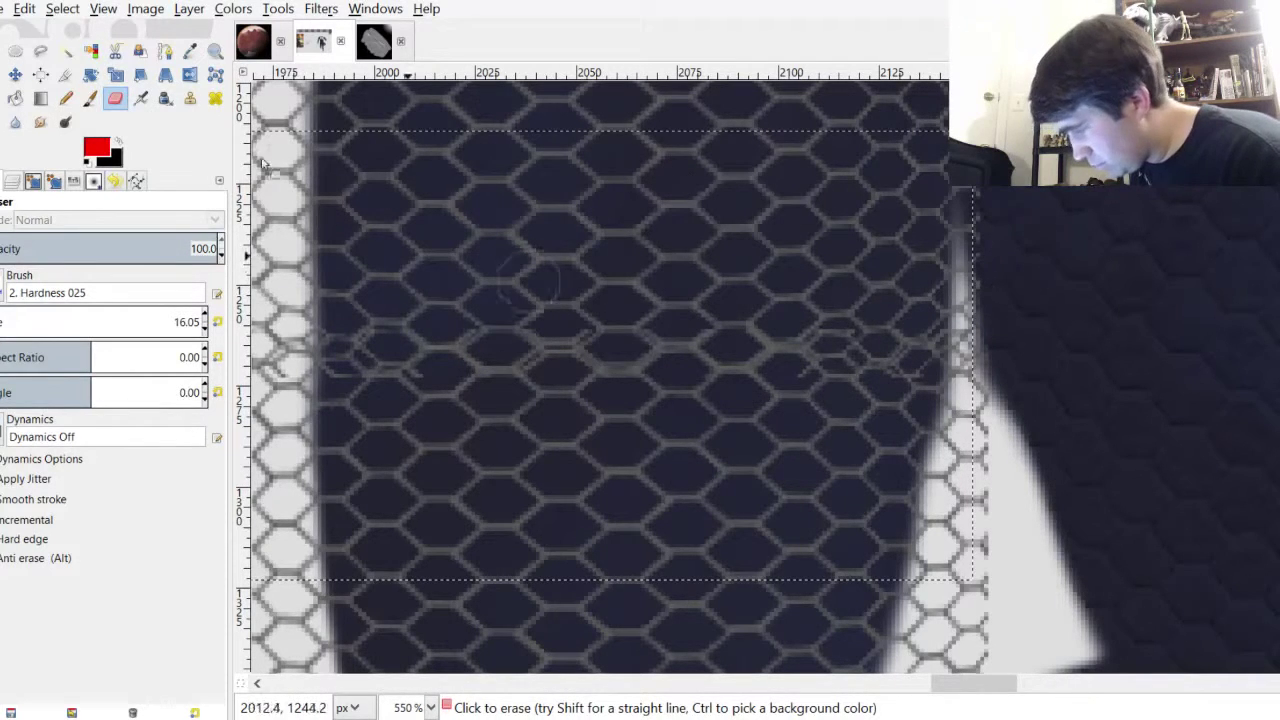
pyautogui.click(62, 8)
pyautogui.click(75, 54)
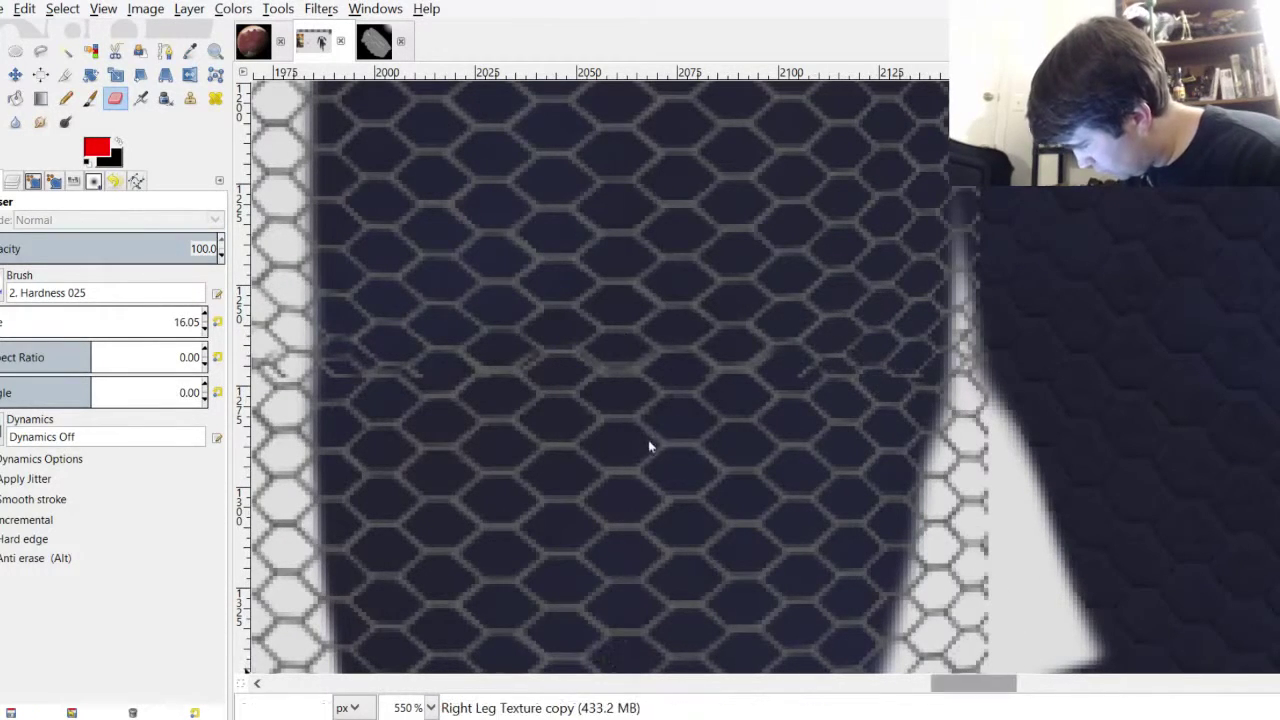
# Try erasing the doubled hex lines around the calf and down to the lower seam on the Right Leg Texture copy #2 layer
pyautogui.moveTo(988, 684); pyautogui.dragTo(933, 684)
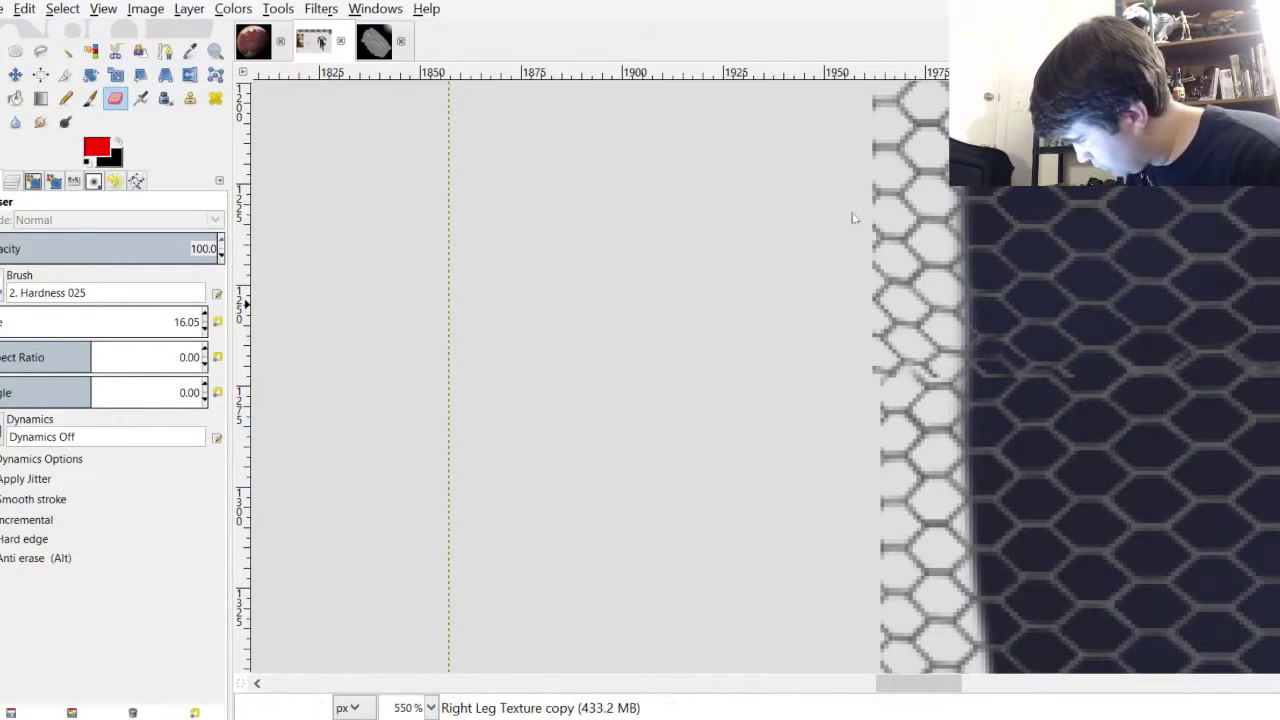
pyautogui.moveTo(1279, 441); pyautogui.dragTo(1279, 464)
pyautogui.scroll(-2, 1043, 430)
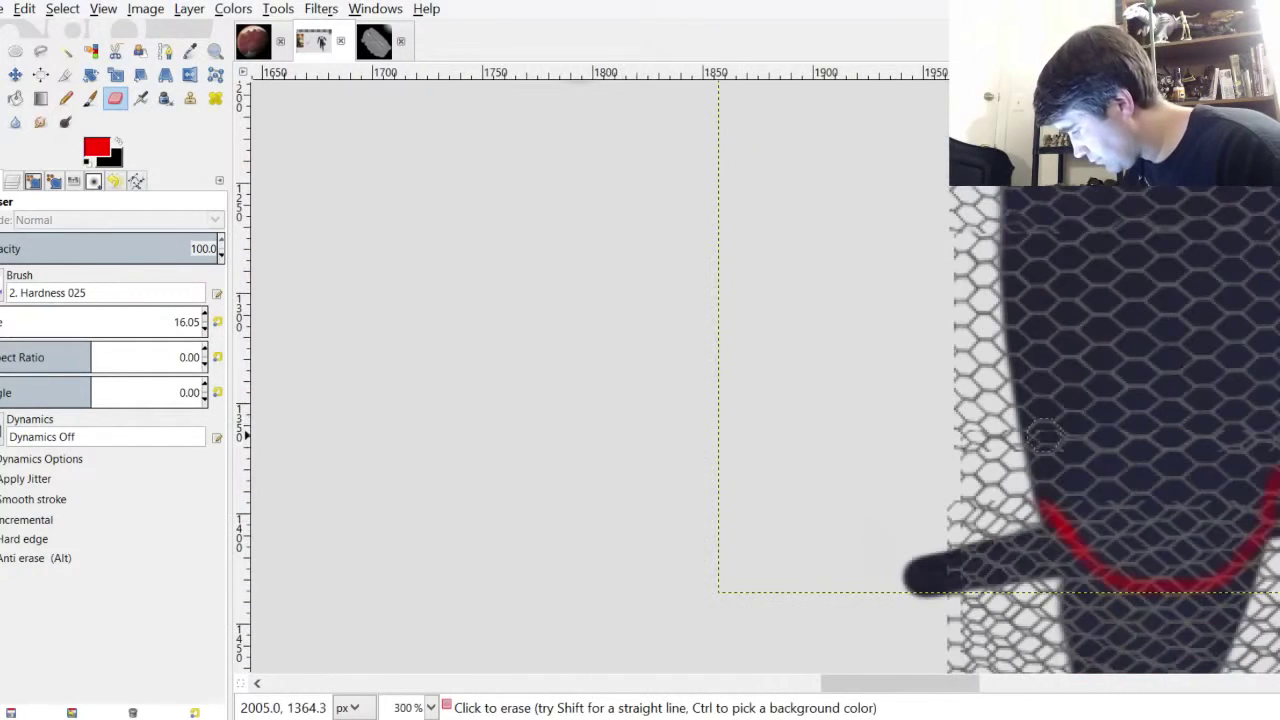
pyautogui.hscroll(5, 640, 445)
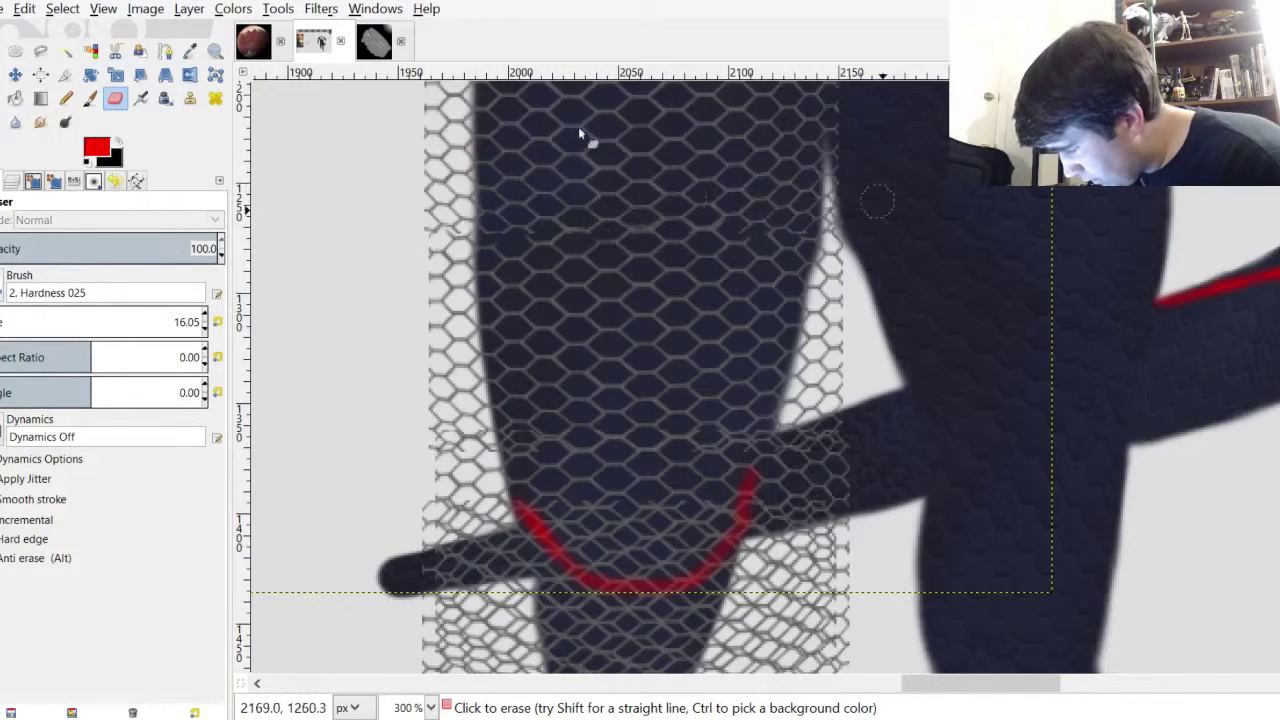
pyautogui.hotkey('ctrl', 'l')
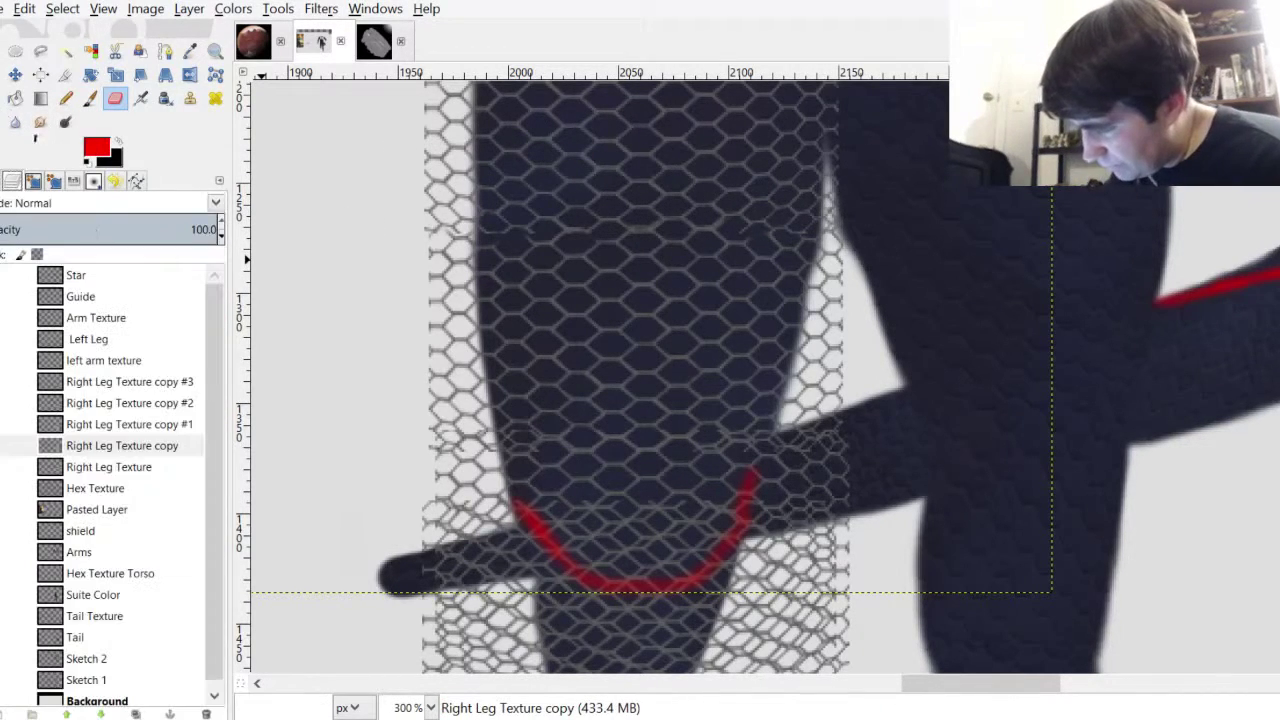
pyautogui.press('pageup')
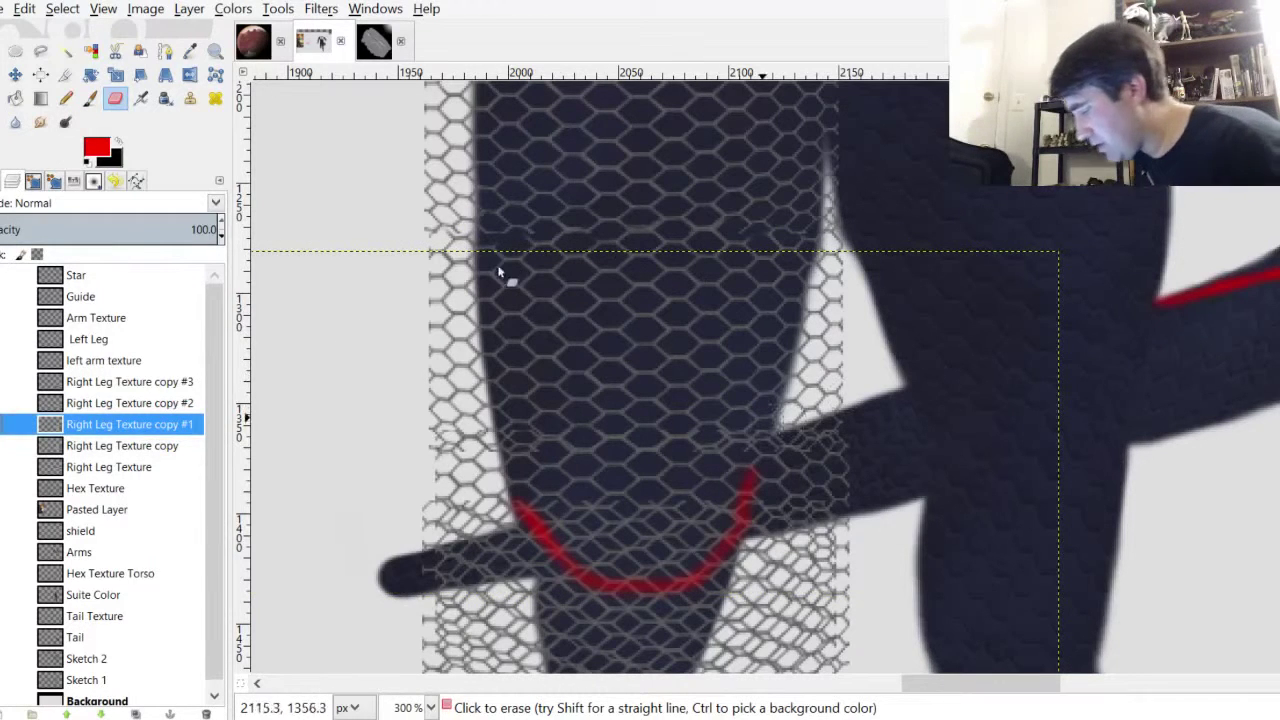
pyautogui.click(743, 426)
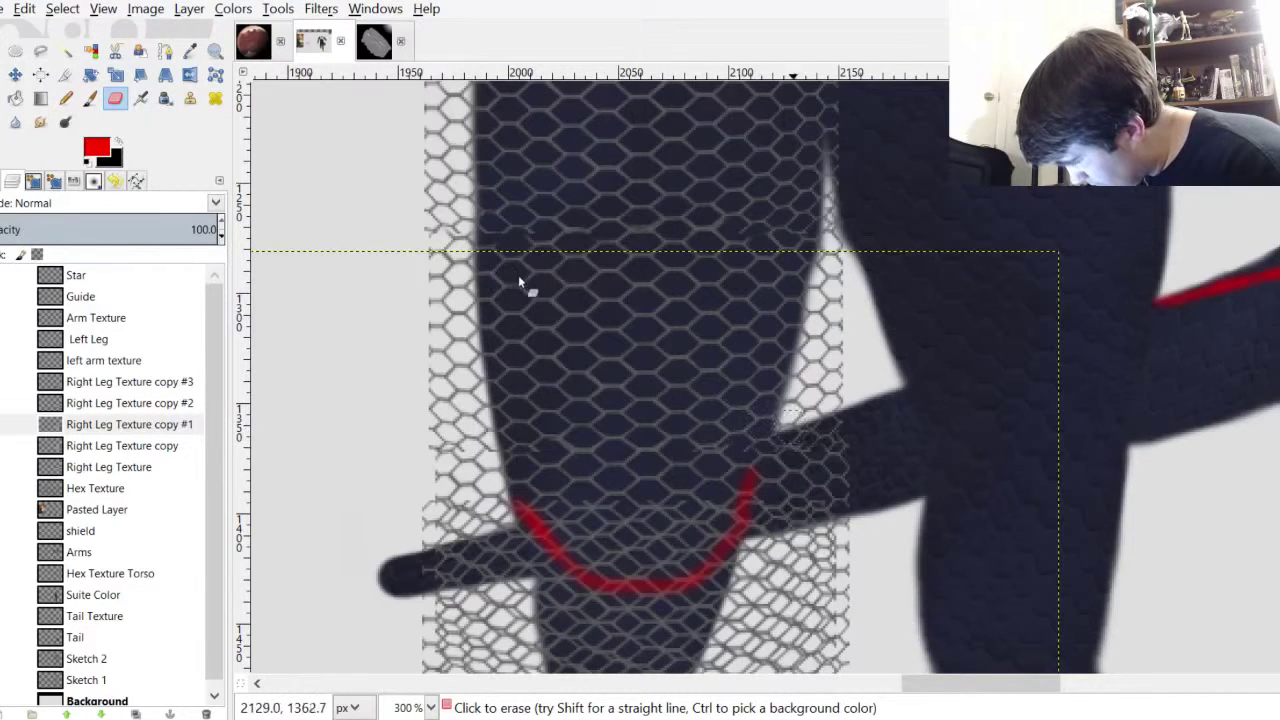
pyautogui.scroll(-4, 857, 305)
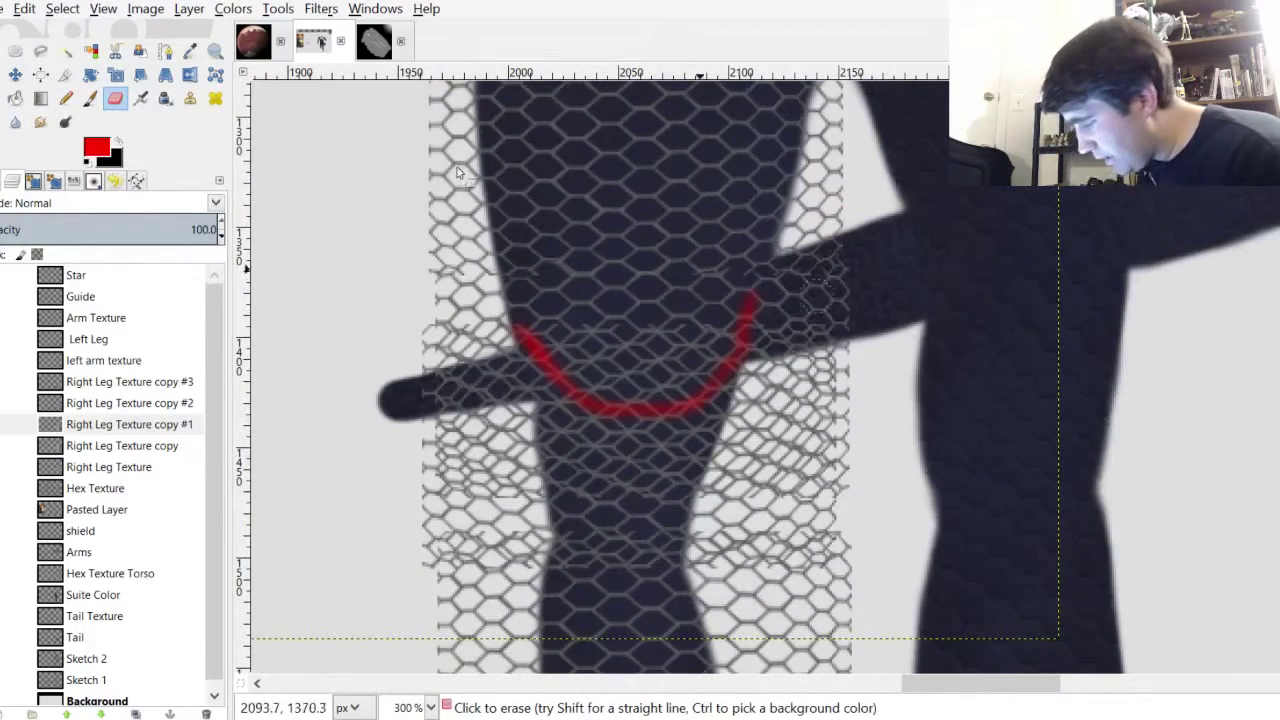
pyautogui.click(128, 403)
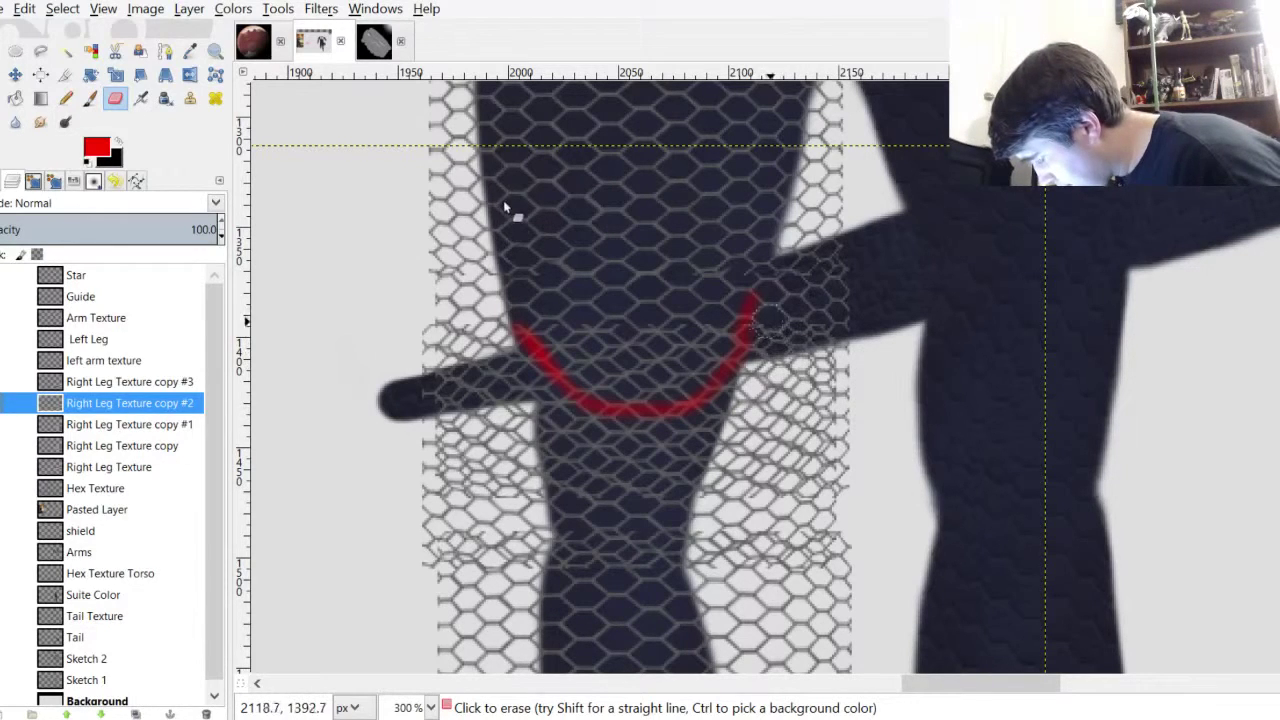
pyautogui.moveTo(770, 313)
pyautogui.mouseDown()
pyautogui.moveTo(746, 386)
pyautogui.moveTo(662, 430)
pyautogui.mouseUp()
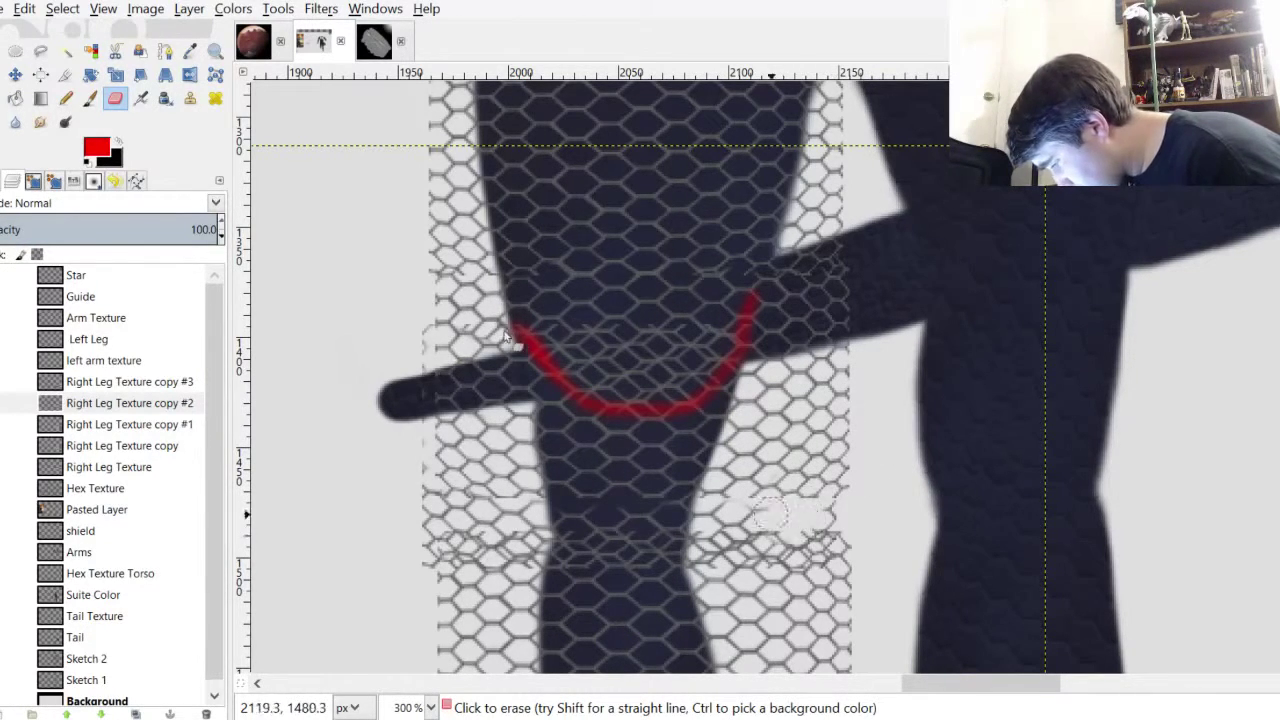
pyautogui.moveTo(617, 529)
pyautogui.mouseDown()
pyautogui.moveTo(572, 540)
pyautogui.moveTo(488, 530)
pyautogui.moveTo(442, 560)
pyautogui.moveTo(446, 500)
pyautogui.mouseUp()
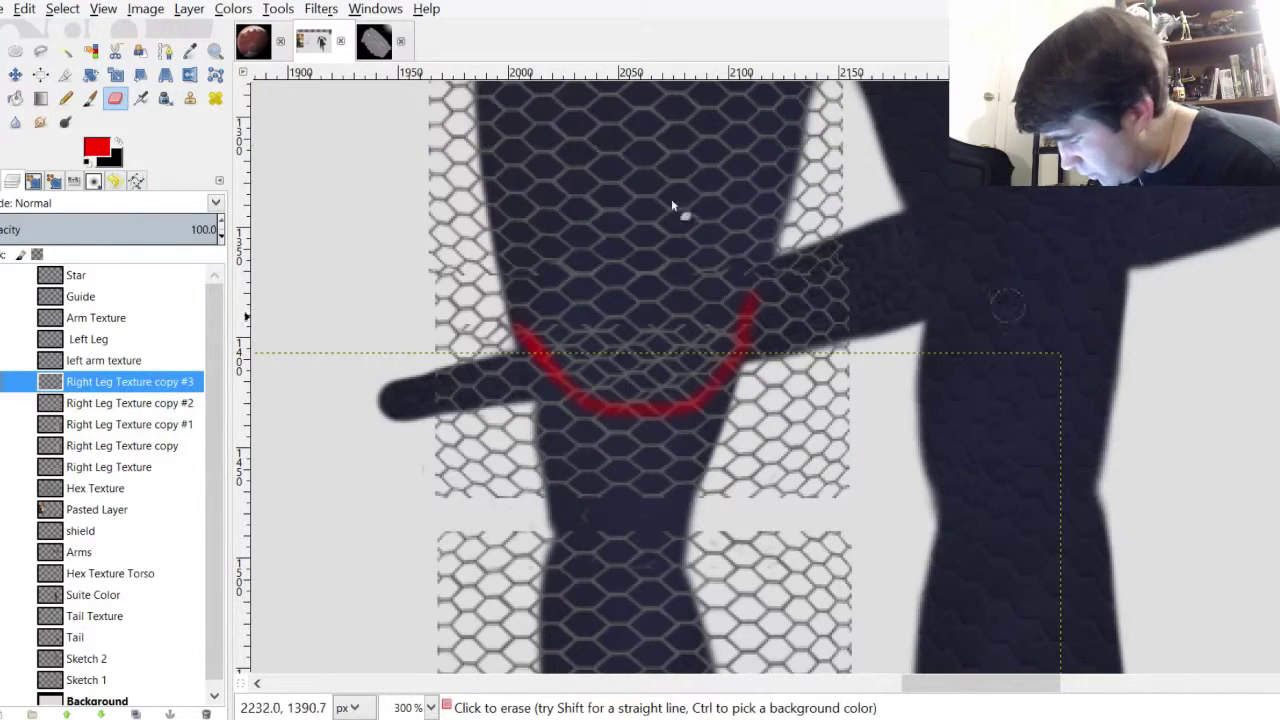
# Move the Right Leg Texture copy #3 patch up to meet the bottom edge of the calf patch
pyautogui.scroll(-5, 854, 313)
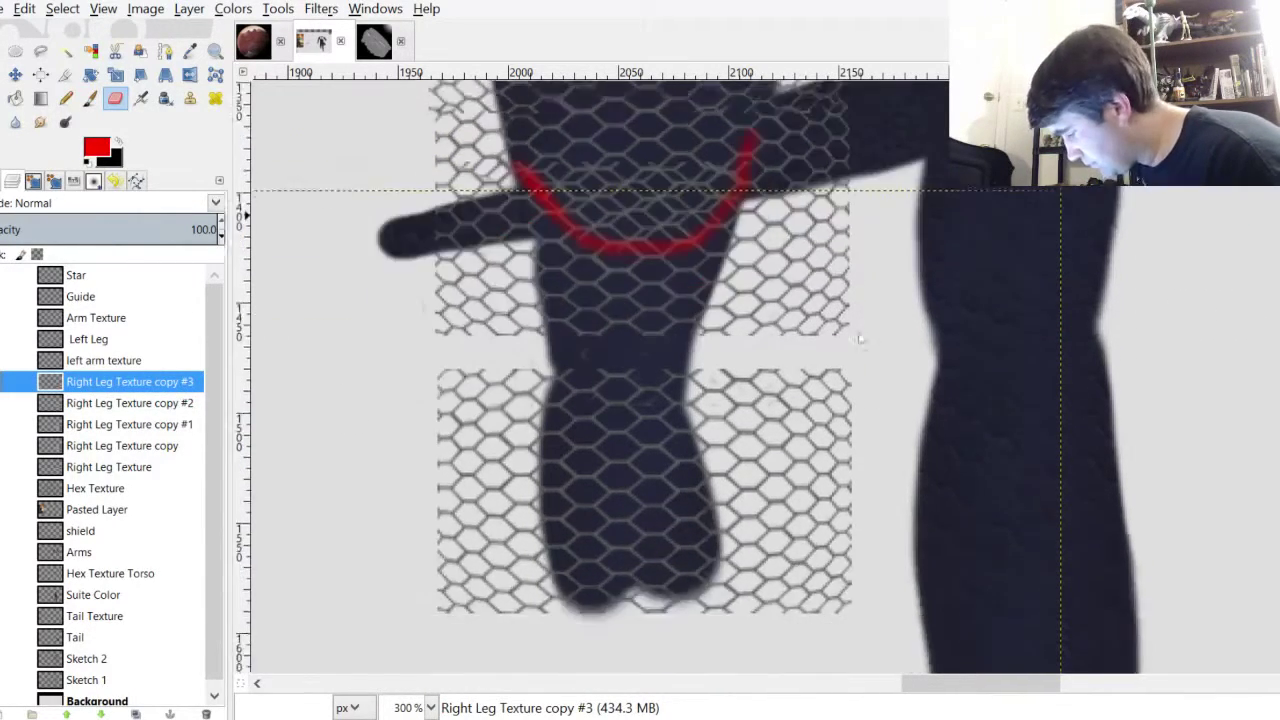
pyautogui.scroll(3, 856, 318)
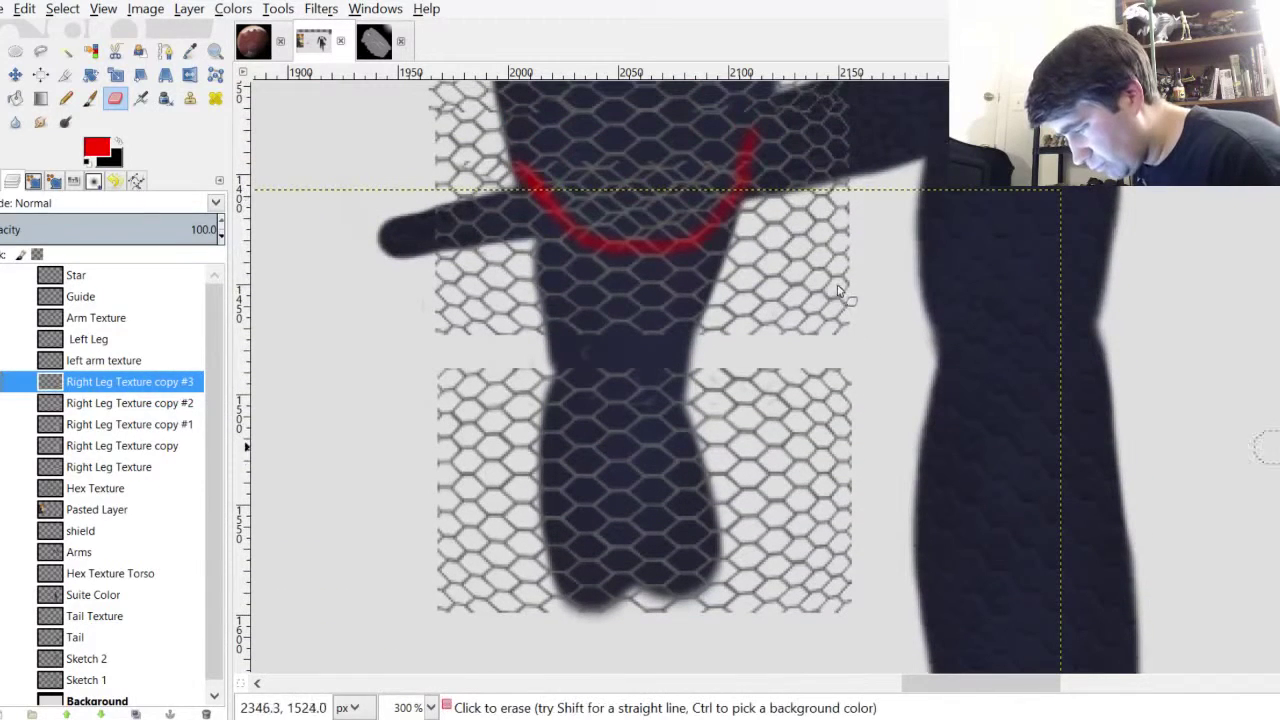
pyautogui.click(15, 74)
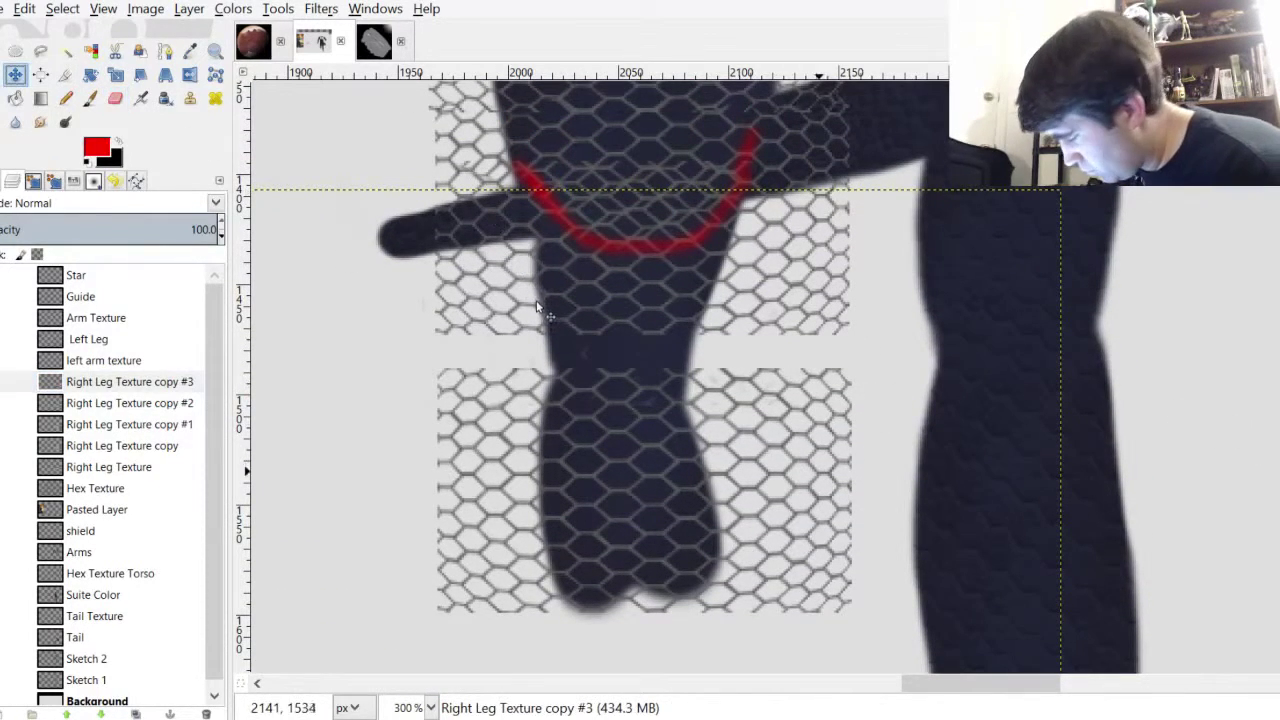
pyautogui.moveTo(535, 316); pyautogui.dragTo(534, 286)
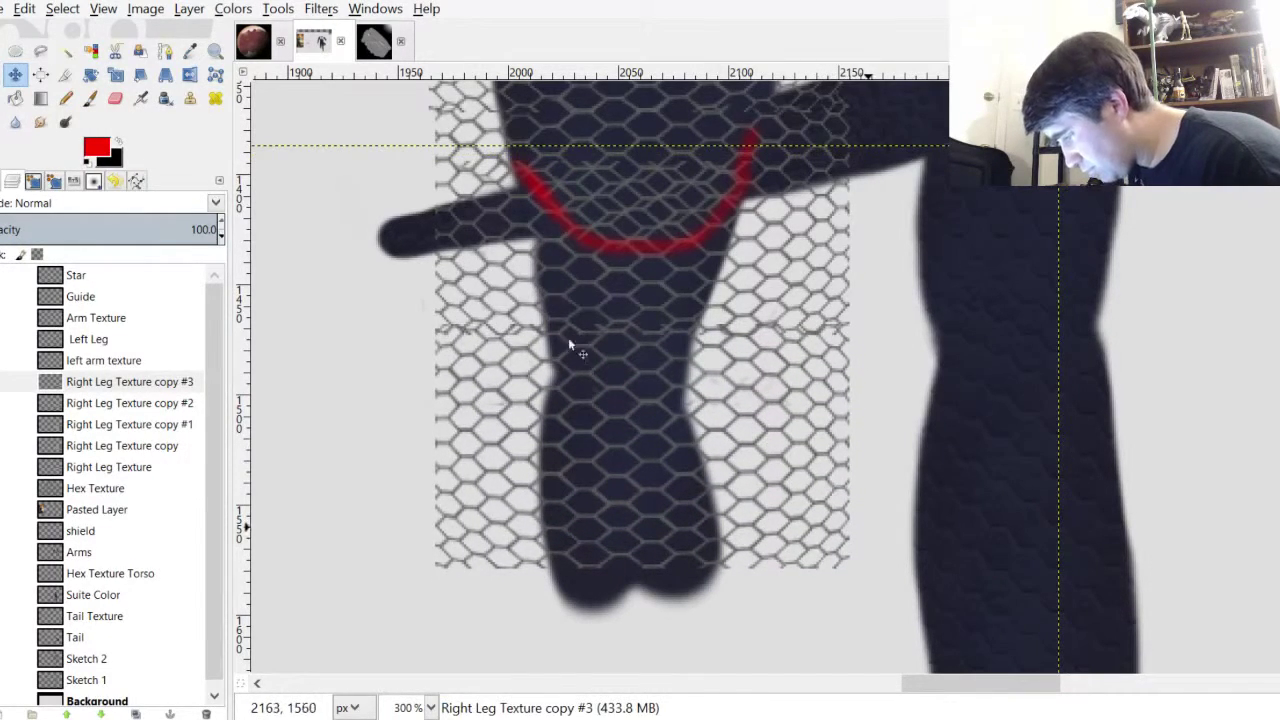
# Undo the patch move and the calf erasing on the Right Leg Texture copies, and clear the restored selection
pyautogui.click(130, 403)
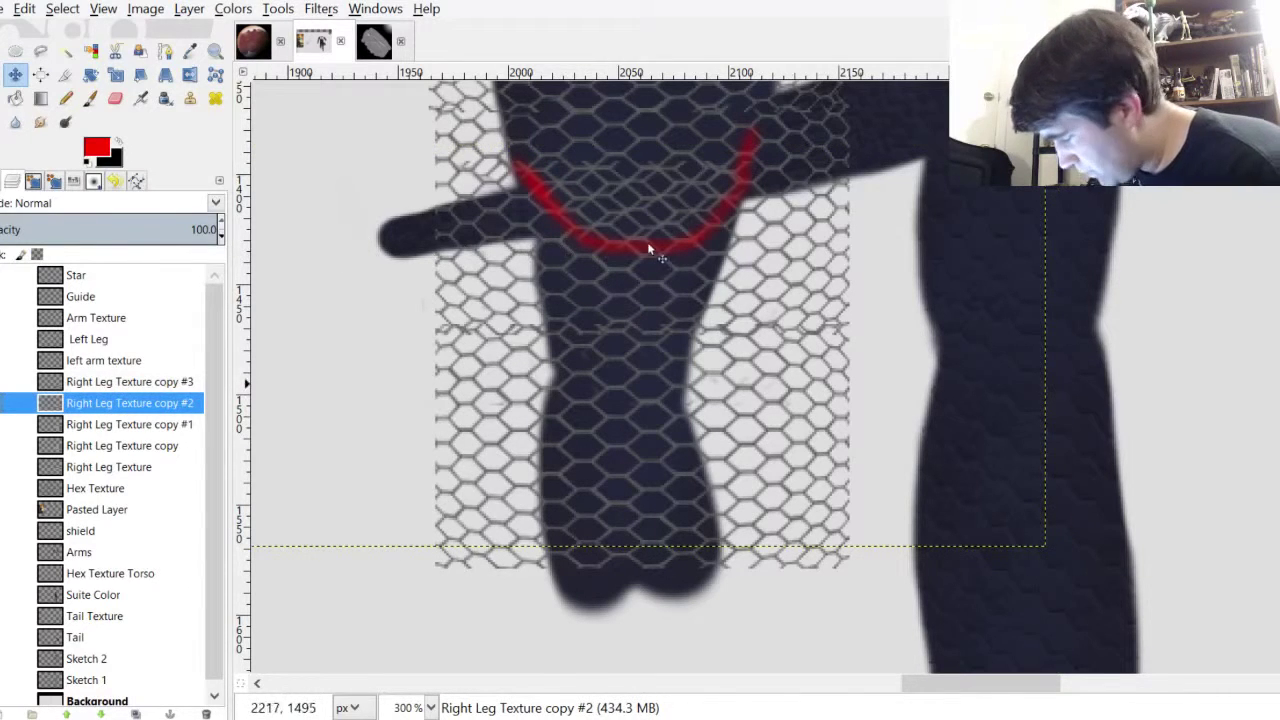
pyautogui.click(2, 403)
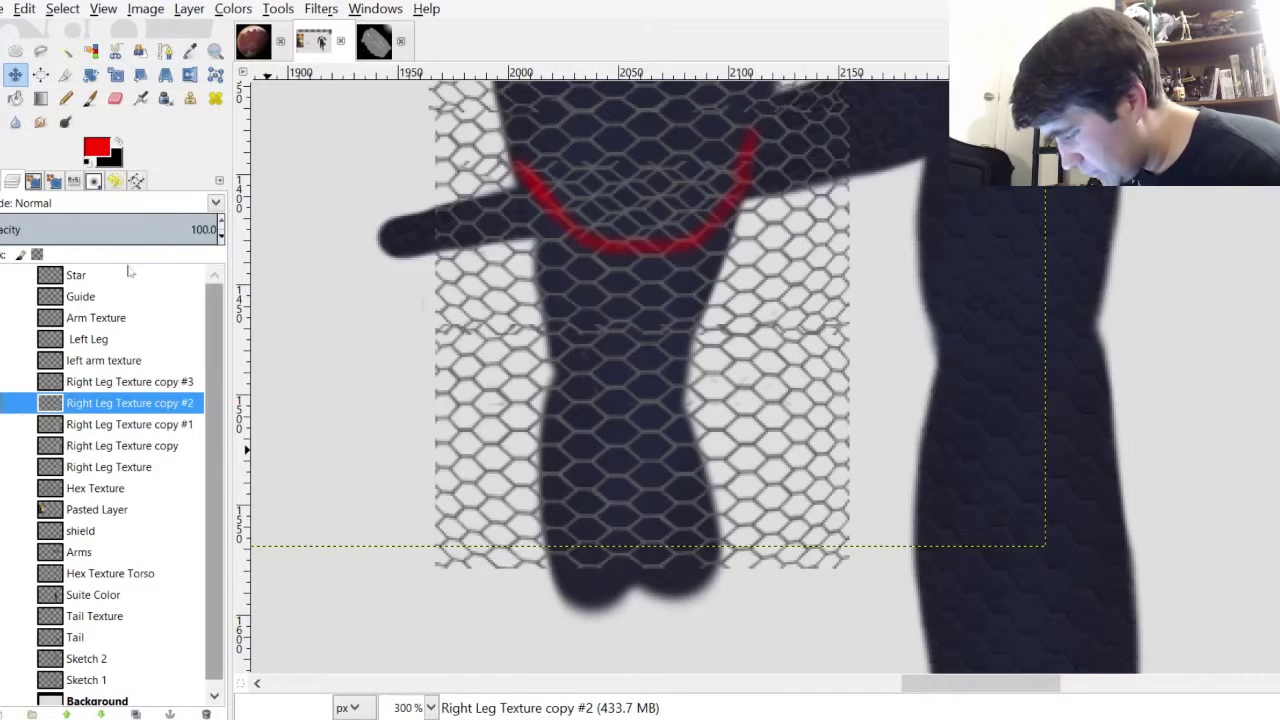
pyautogui.press('pagedown')
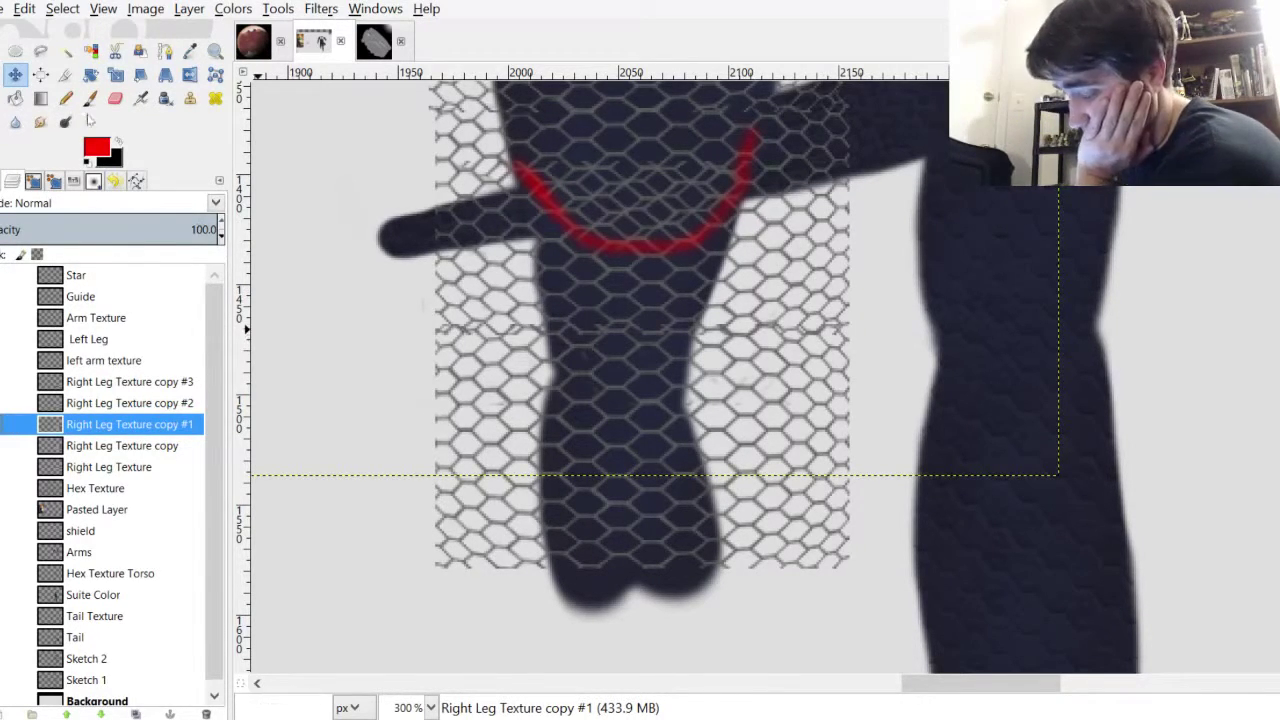
pyautogui.click(115, 181)
pyautogui.moveTo(185, 123); pyautogui.dragTo(262, 486)
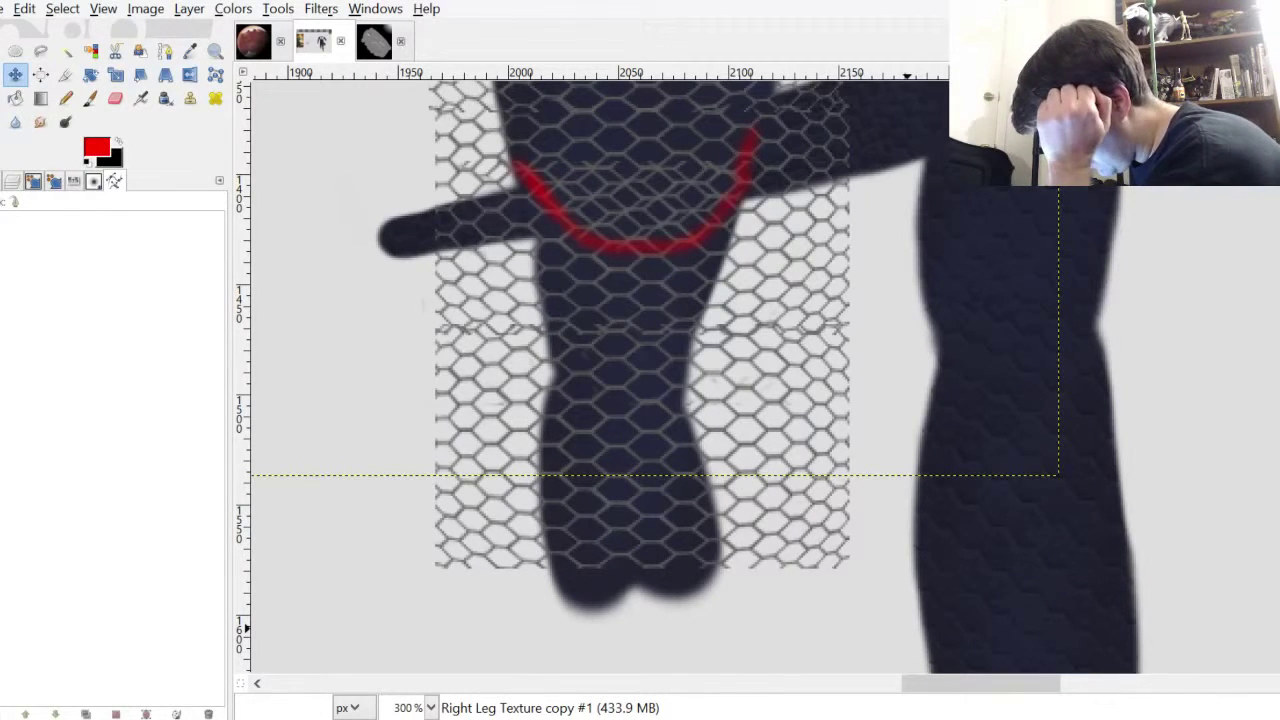
pyautogui.hotkey('ctrl', 'z')
pyautogui.hotkey('ctrl', 'z')
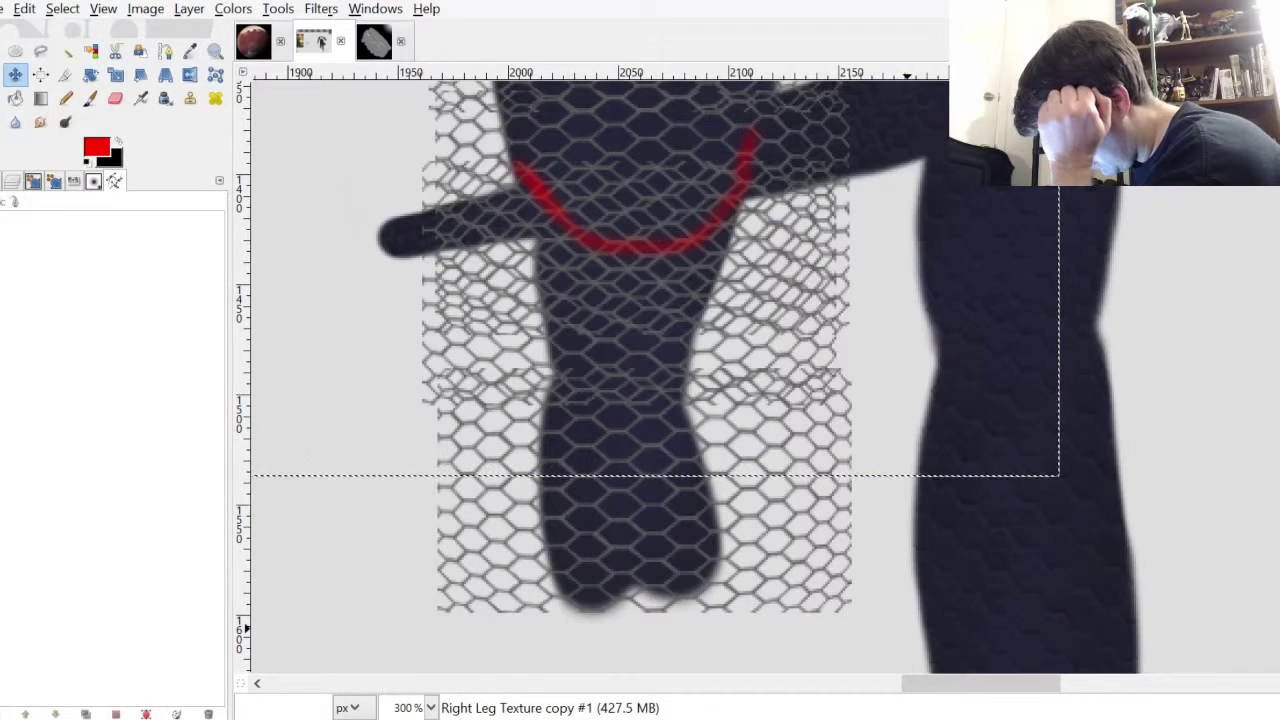
pyautogui.scroll(-3, 1138, 300)
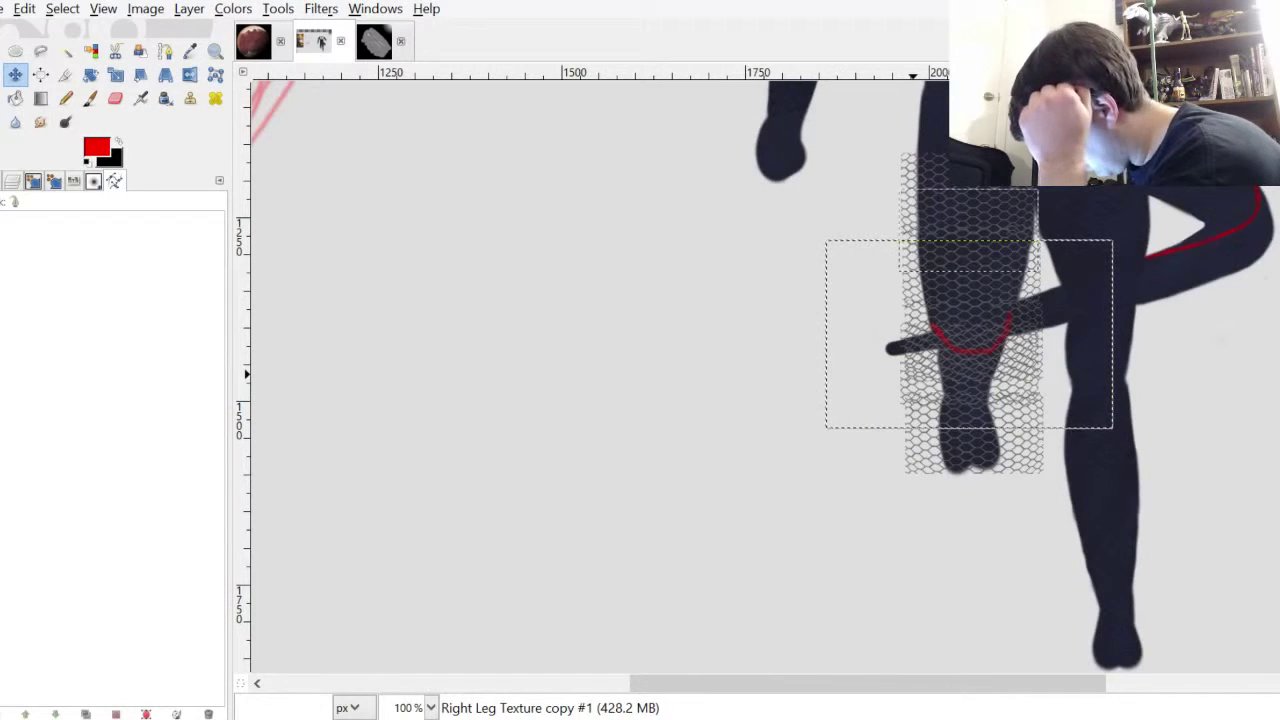
pyautogui.hotkey('ctrl', 'shift', 'a')
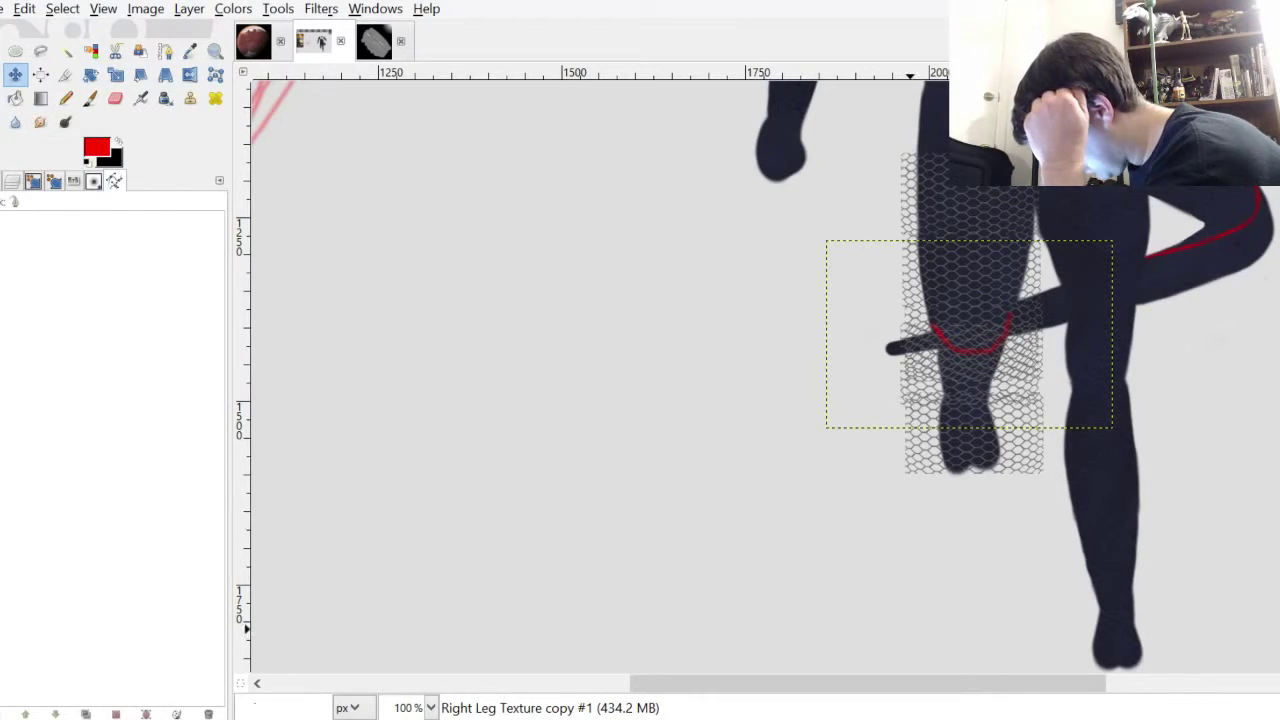
pyautogui.hotkey('ctrl', 'z')
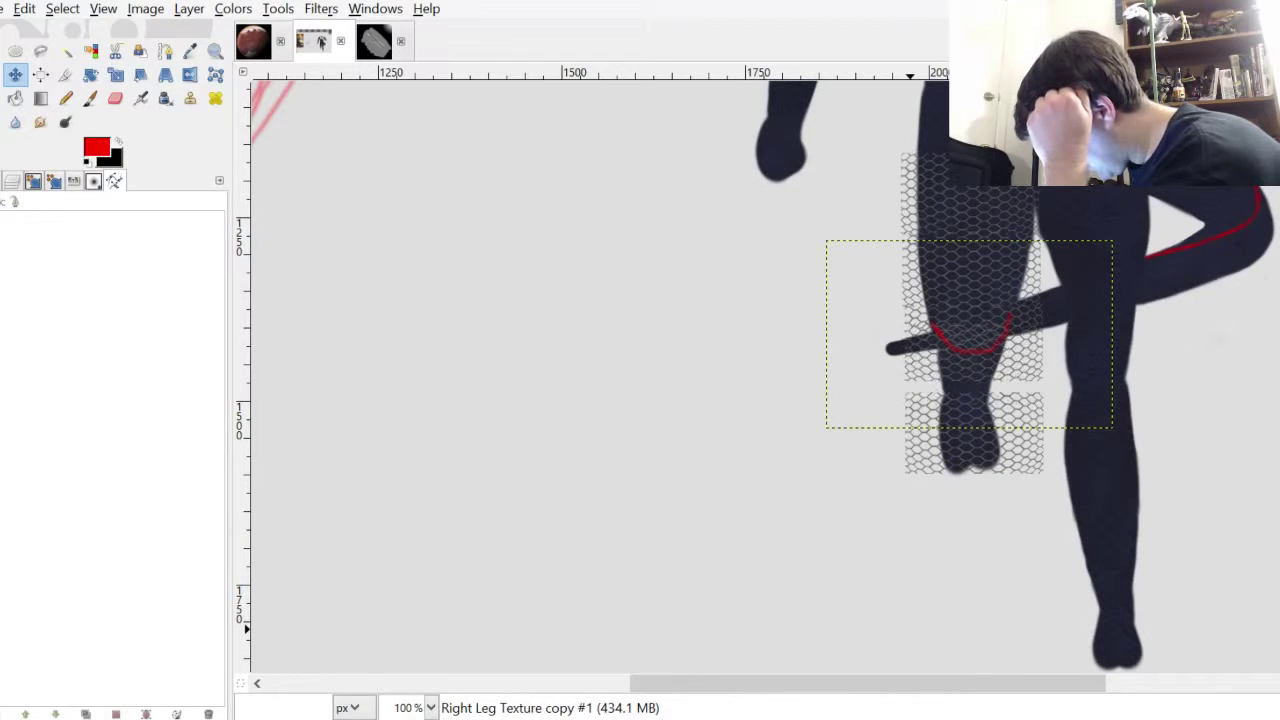
pyautogui.hotkey('ctrl', 'z')
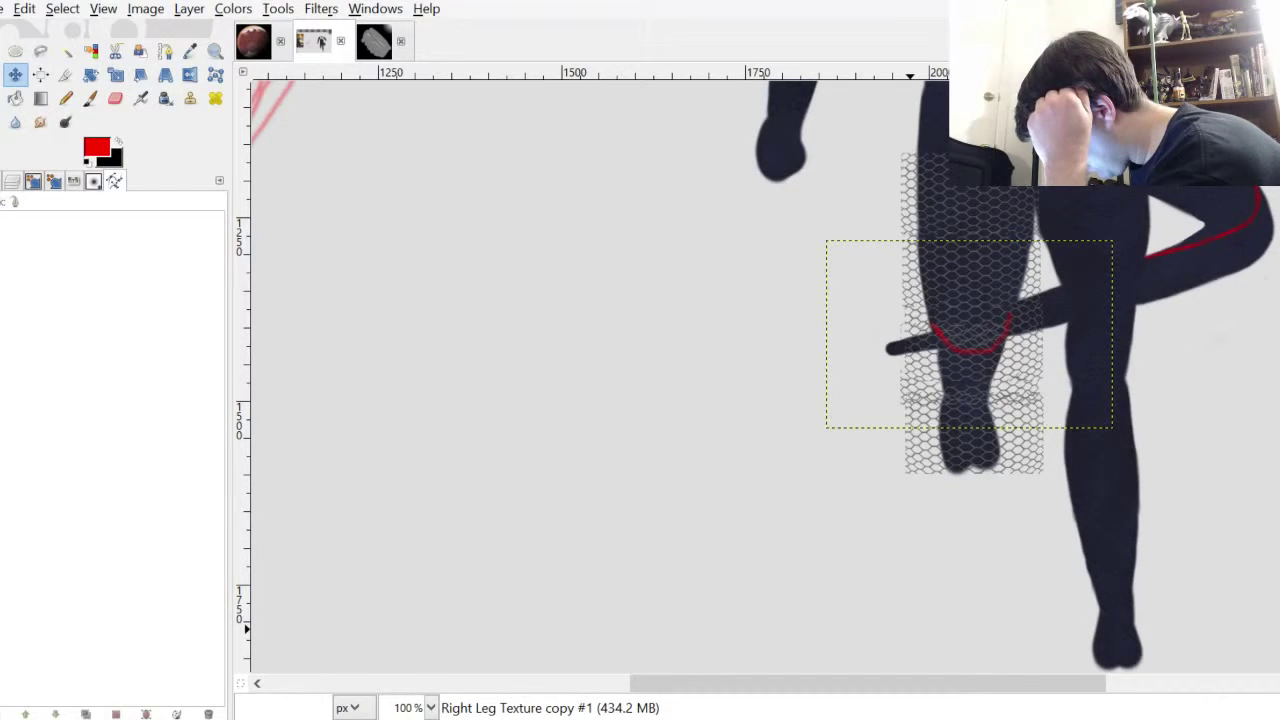
pyautogui.hotkey('ctrl', 'z')
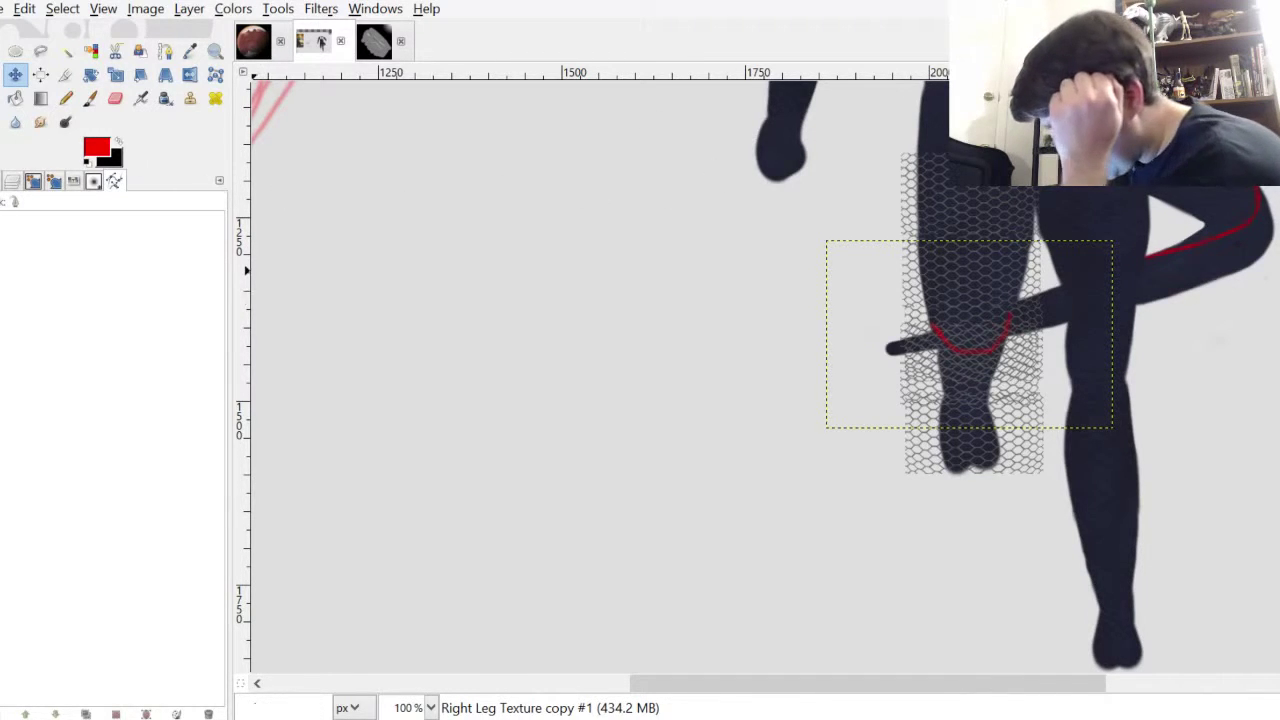
# Erase the doubled hex lines around the calf below the red knee curve on the Right Leg Texture copy #1 layer
pyautogui.click(33, 181)
pyautogui.click(12, 181)
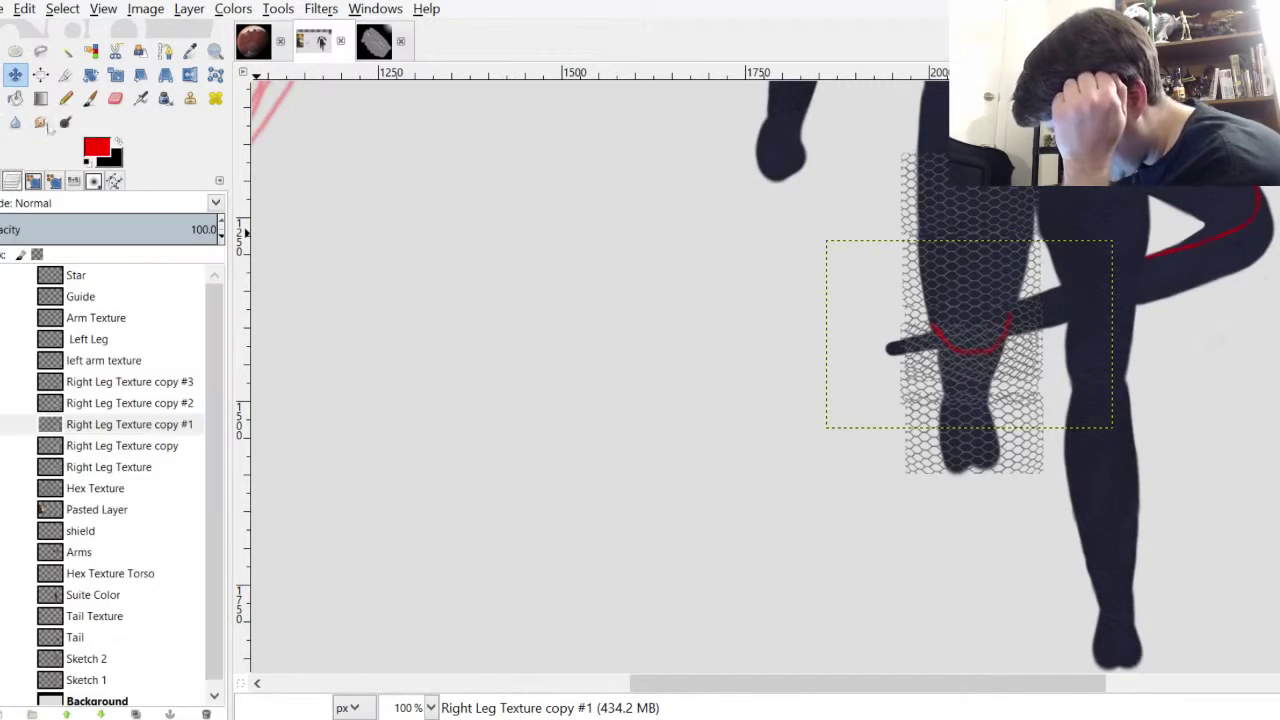
pyautogui.click(130, 424)
pyautogui.click(1, 424)
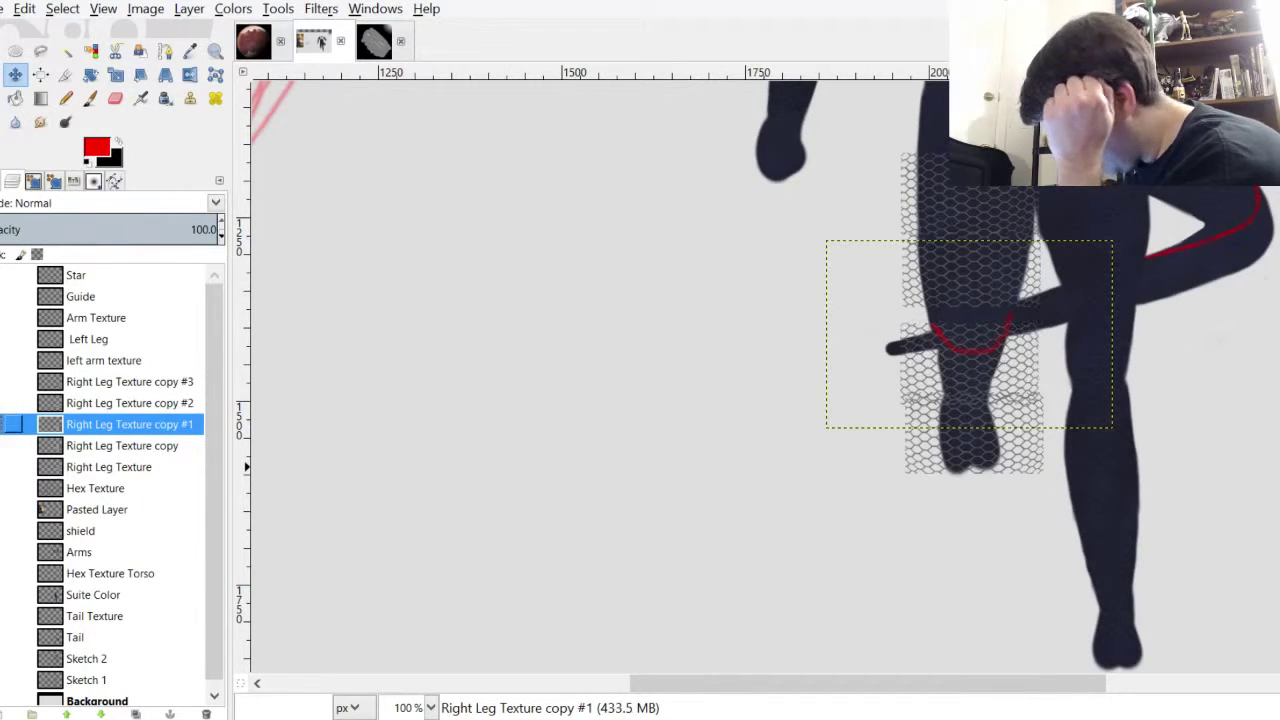
pyautogui.click(1, 424)
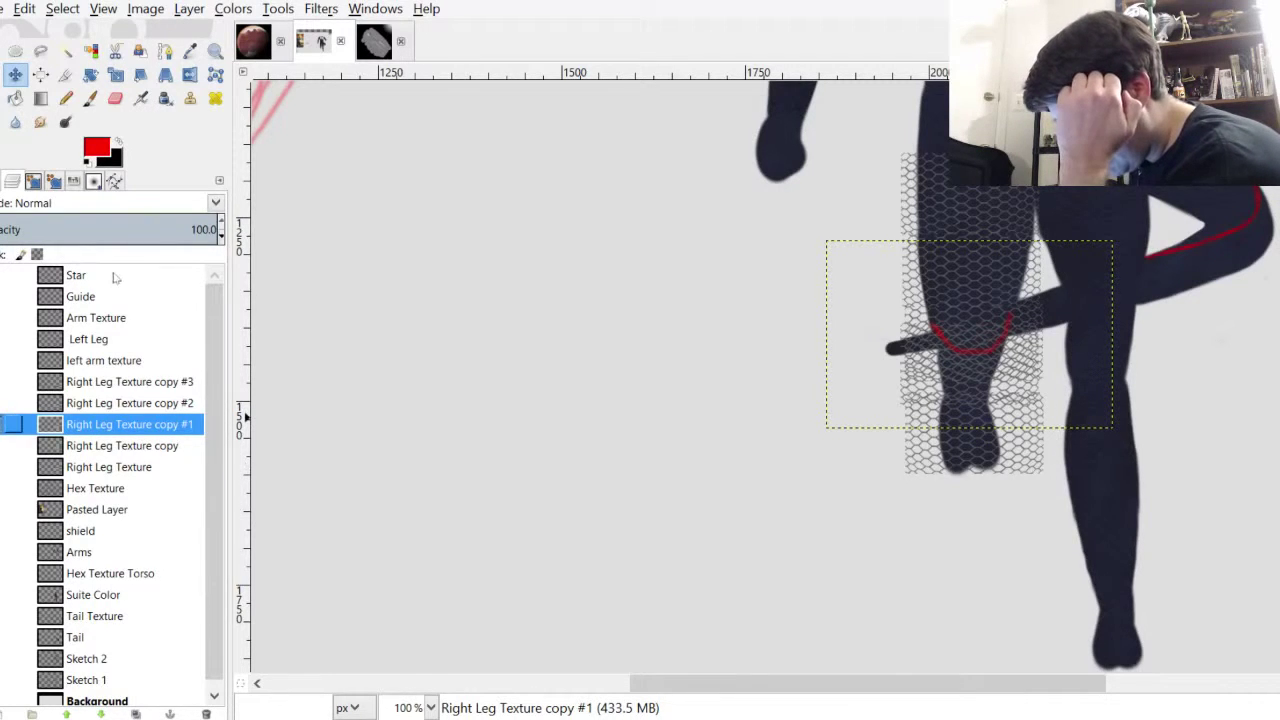
pyautogui.click(115, 97)
pyautogui.scroll(3, 1060, 405)
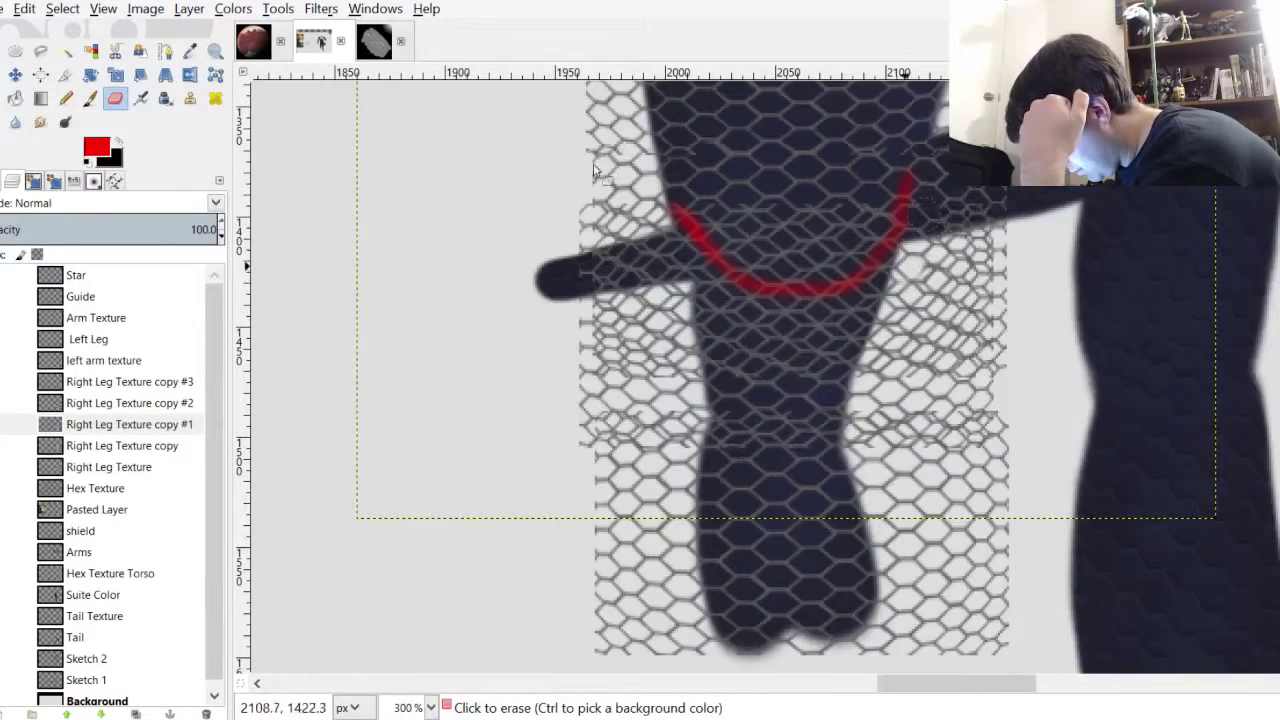
pyautogui.moveTo(915, 242)
pyautogui.mouseDown()
pyautogui.moveTo(867, 320)
pyautogui.moveTo(918, 247)
pyautogui.moveTo(938, 362)
pyautogui.moveTo(991, 326)
pyautogui.moveTo(1003, 250)
pyautogui.mouseUp()
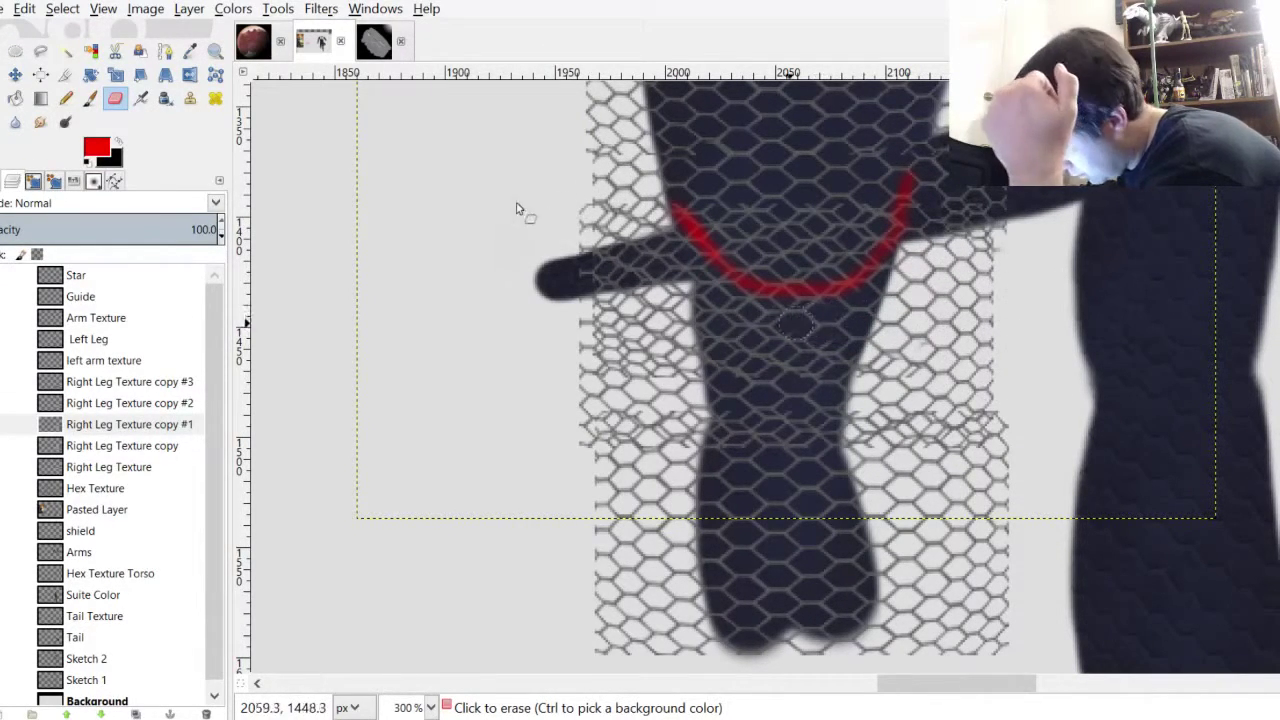
pyautogui.moveTo(698, 257)
pyautogui.mouseDown()
pyautogui.moveTo(651, 187)
pyautogui.moveTo(627, 309)
pyautogui.moveTo(600, 205)
pyautogui.moveTo(618, 461)
pyautogui.moveTo(640, 285)
pyautogui.moveTo(699, 372)
pyautogui.moveTo(716, 322)
pyautogui.moveTo(835, 355)
pyautogui.mouseUp()
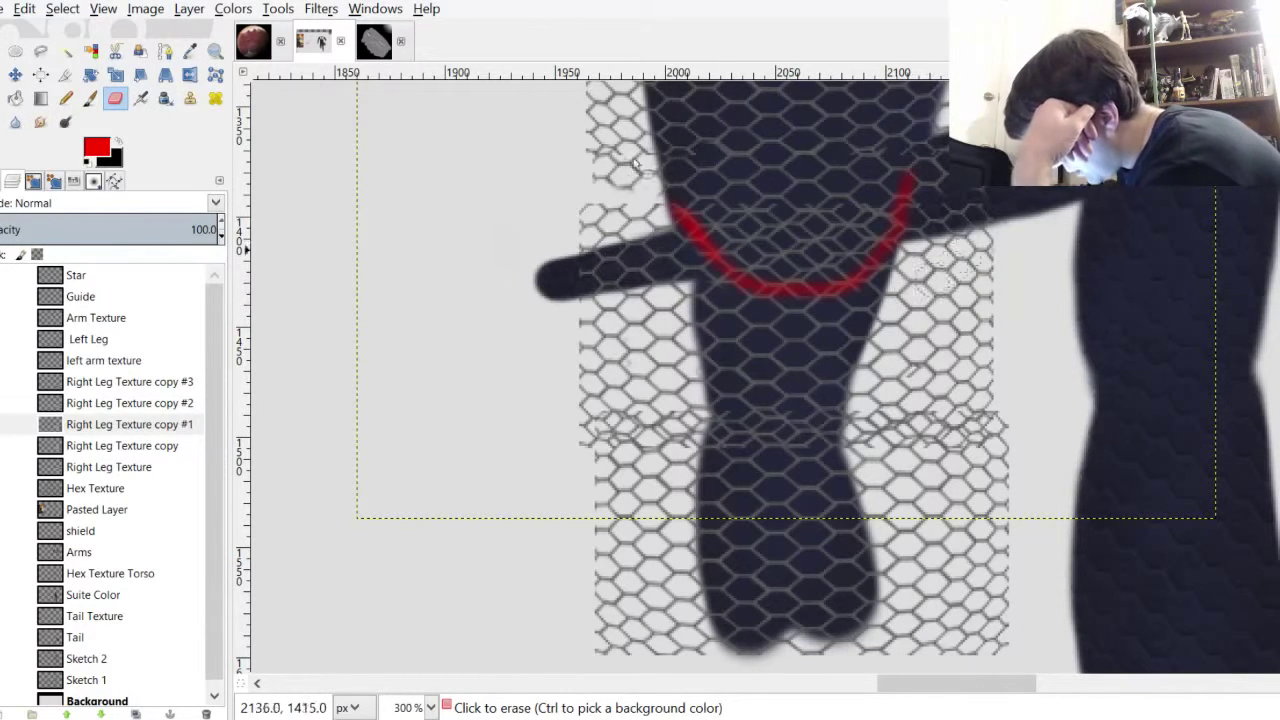
# Toggle the Right Leg Texture copy #3 and copy #2 layers' visibility, and erase the doubled hex lines above the red knee curve on copy #2
pyautogui.click(12, 382)
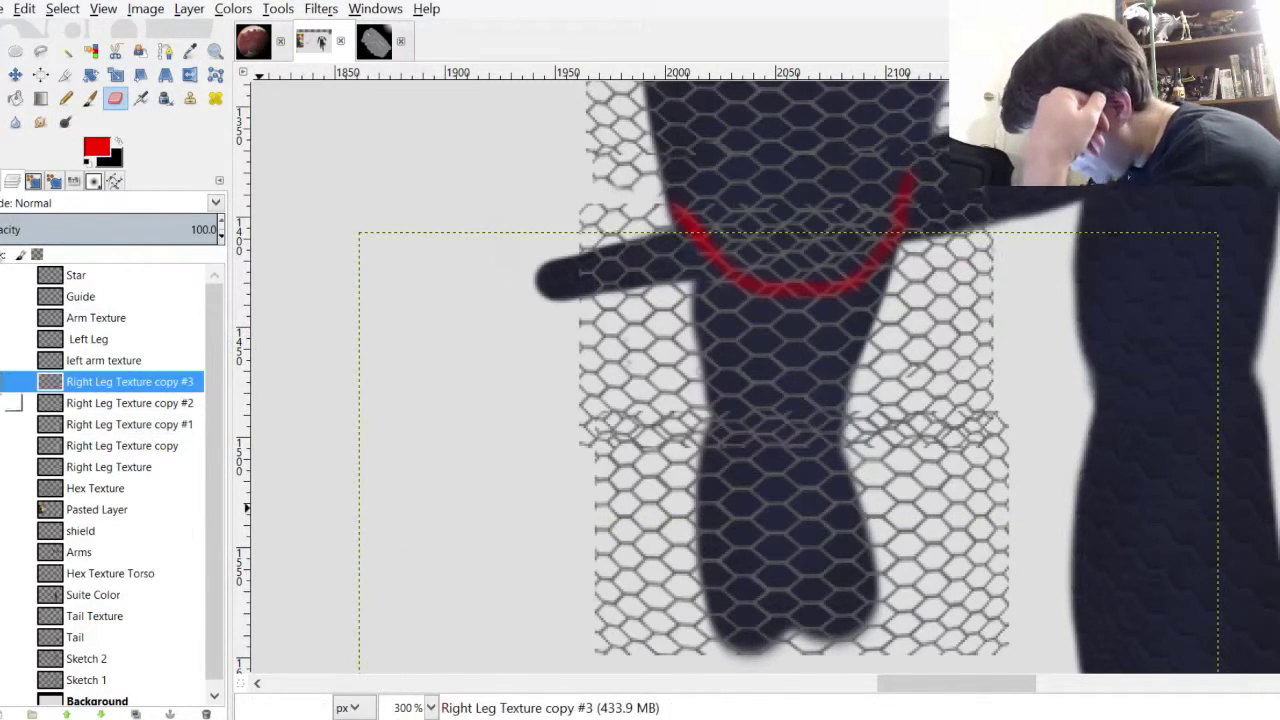
pyautogui.click(12, 382)
pyautogui.click(12, 382)
pyautogui.click(106, 403)
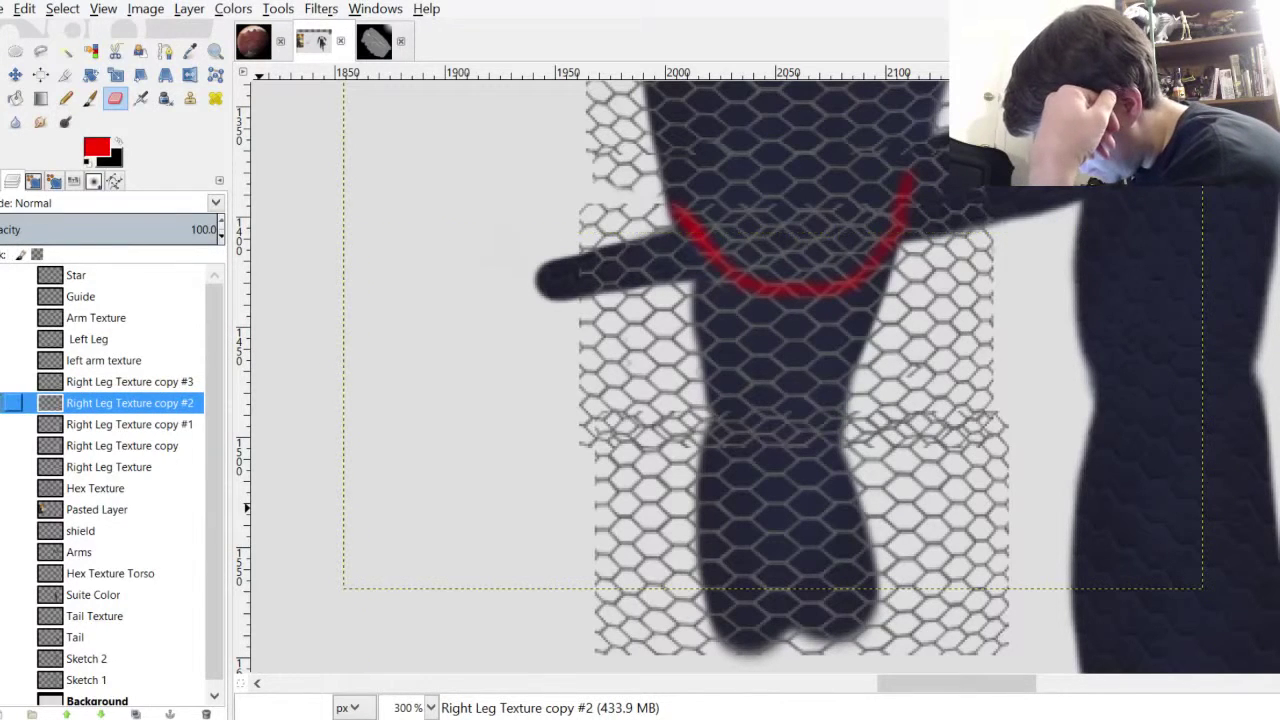
pyautogui.click(4, 403)
pyautogui.click(4, 403)
pyautogui.click(4, 403)
pyautogui.click(12, 403)
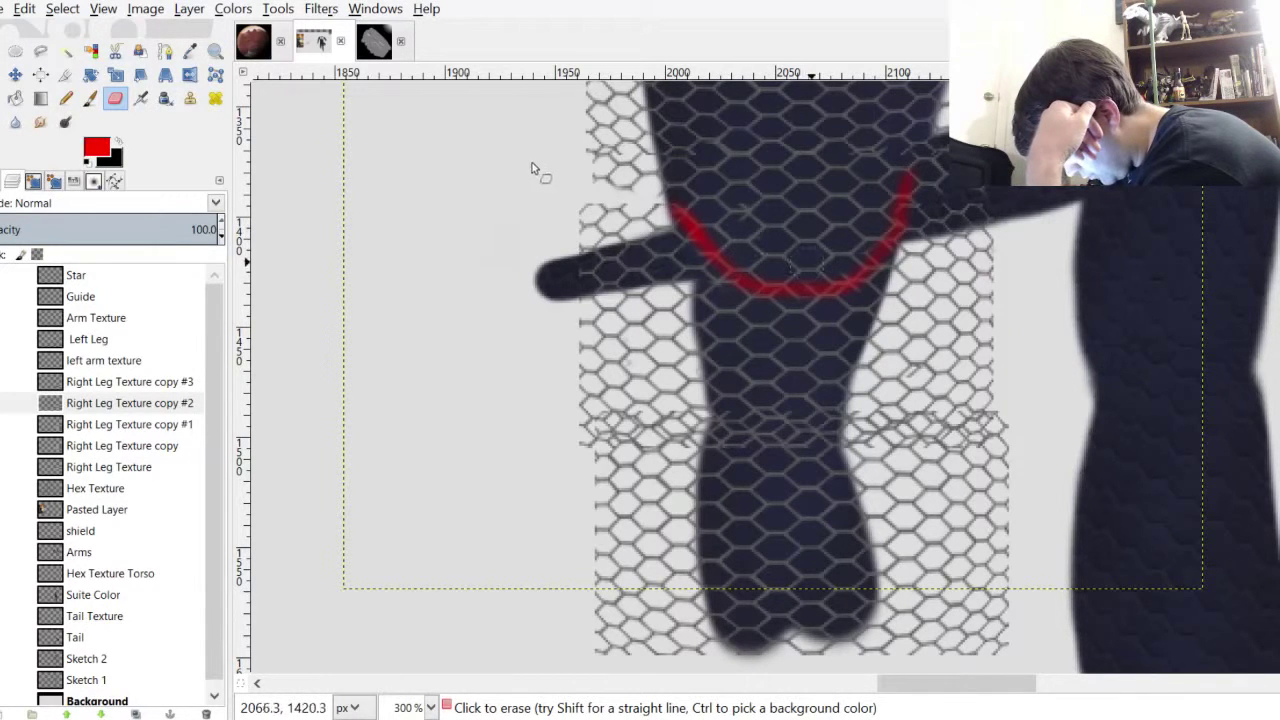
# Clean up the leftover hex line fragments inside the red knee curve on the Right Leg Texture copy #2 layer
pyautogui.scroll(3, 530, 162)
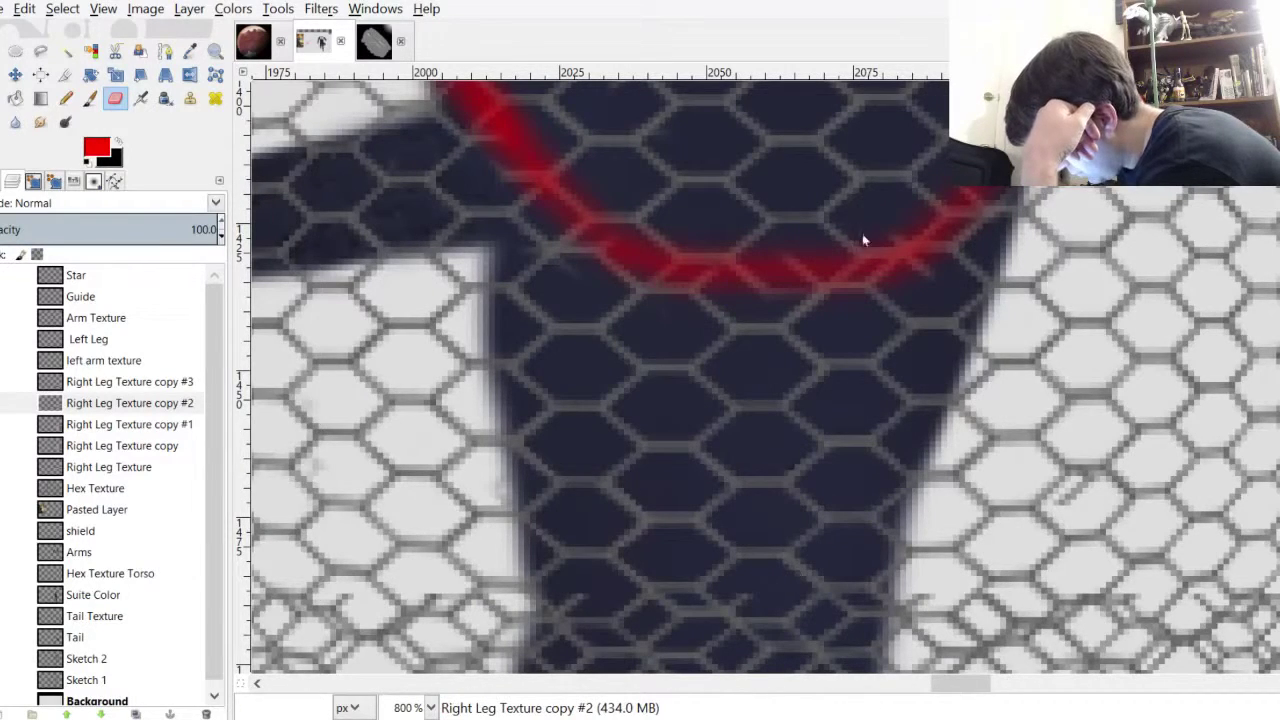
pyautogui.scroll(4, 858, 318)
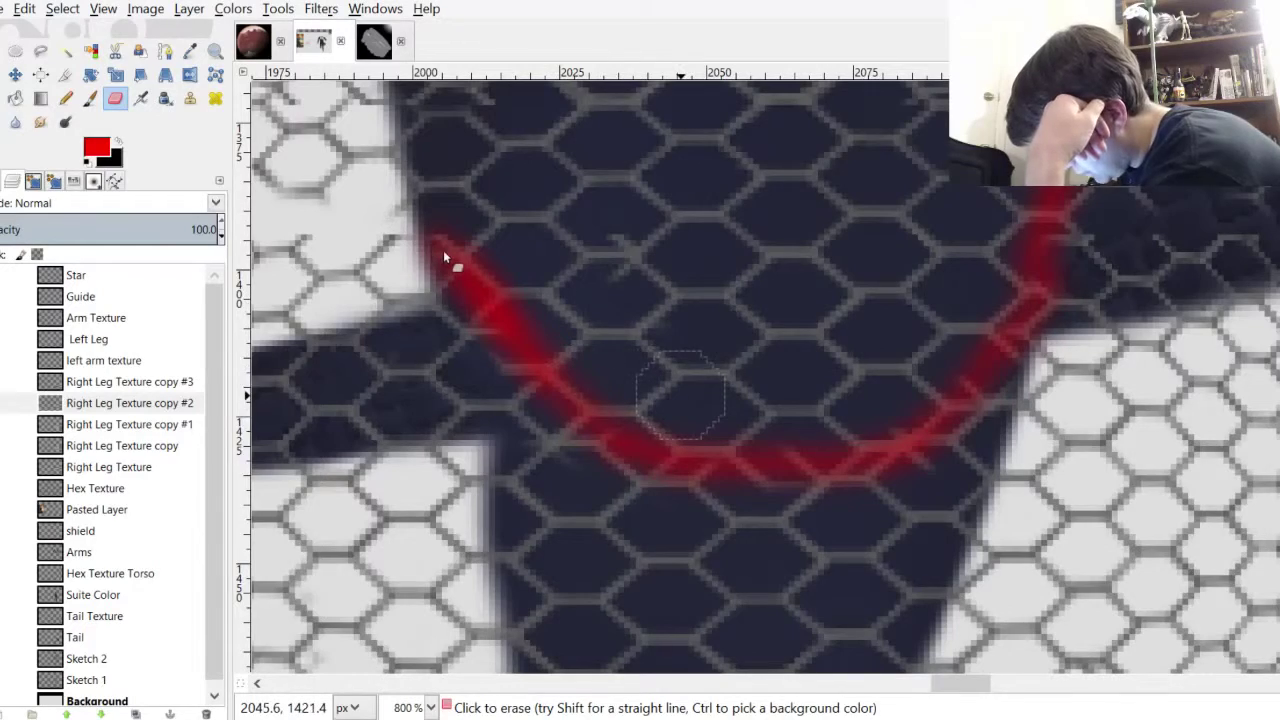
pyautogui.scroll(-3, 862, 408)
pyautogui.scroll(4, 550, 205)
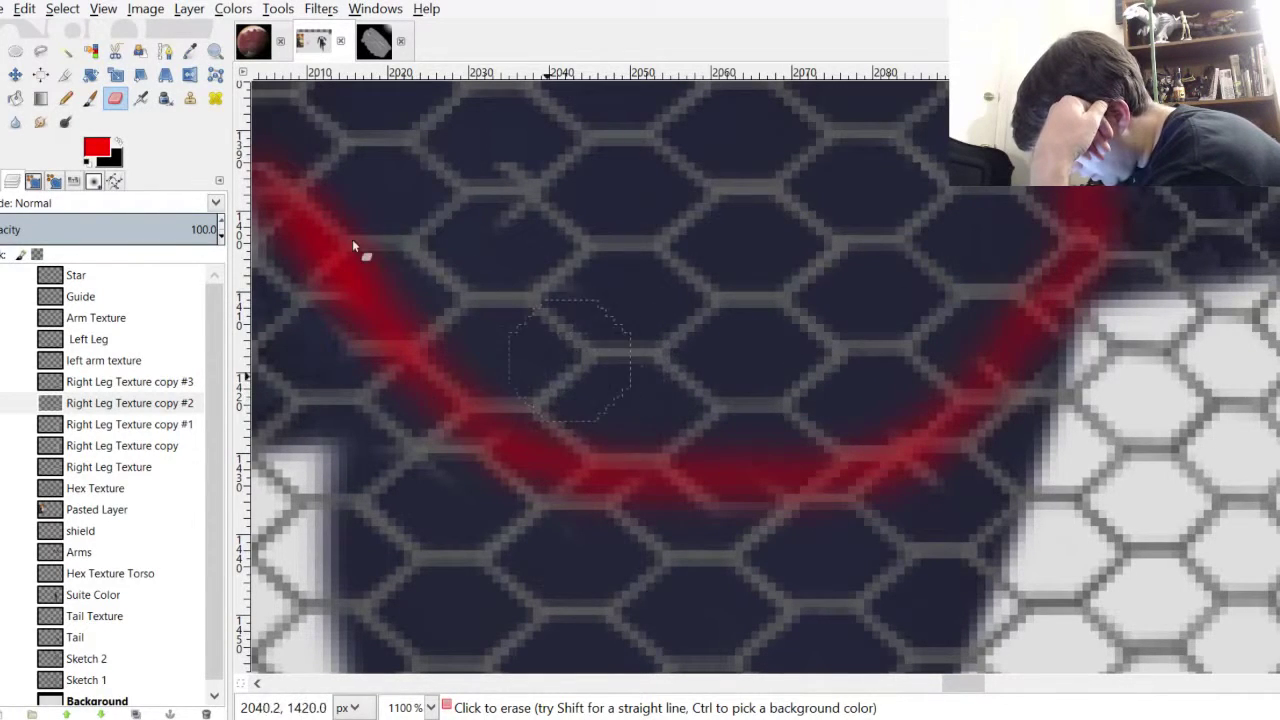
pyautogui.hscroll(-3, 640, 440)
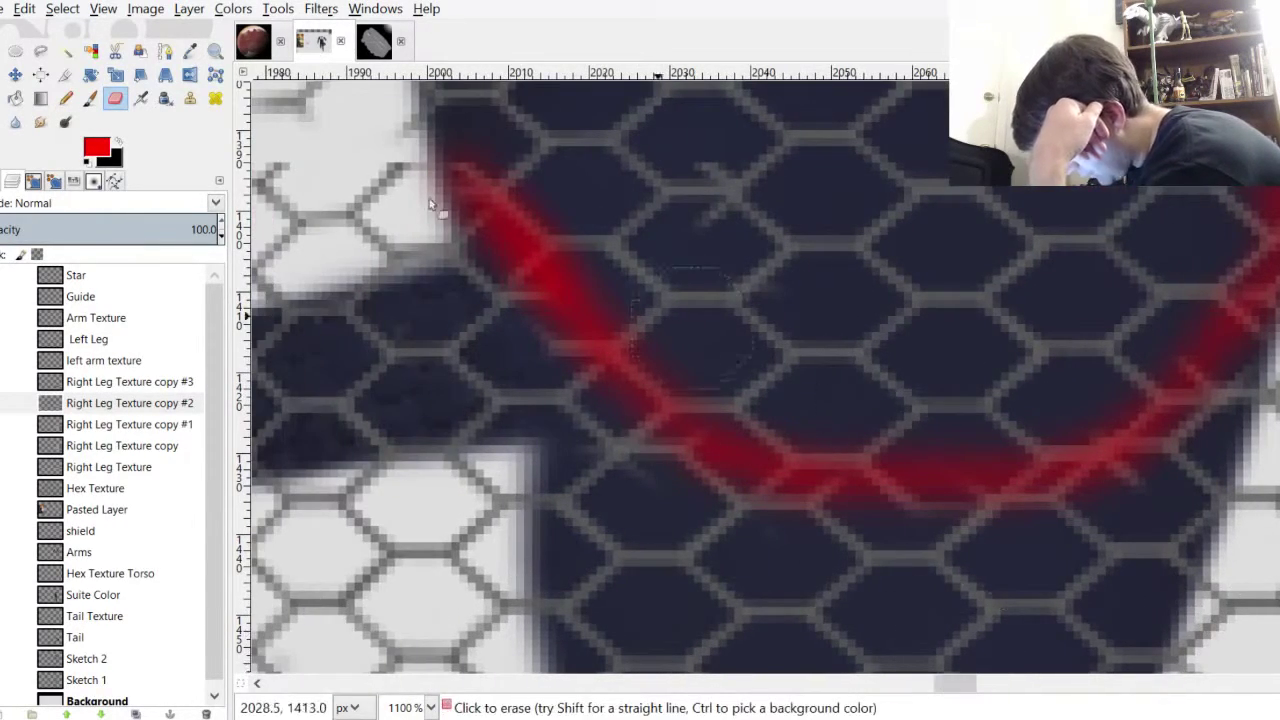
pyautogui.scroll(-3, 442, 221)
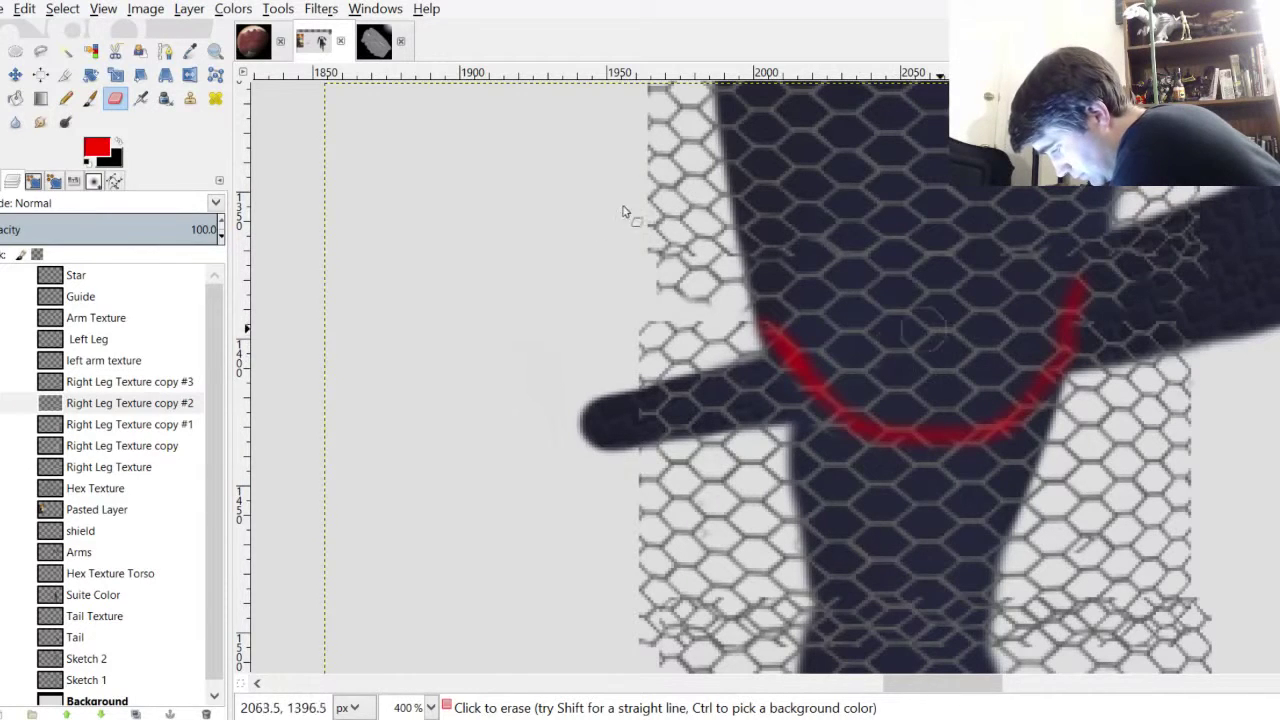
pyautogui.scroll(-3, 731, 255)
# Erase the doubled hex lines across the seam below the calf on Right Leg Texture copy #3, and hide the Guide layer
pyautogui.click(129, 381)
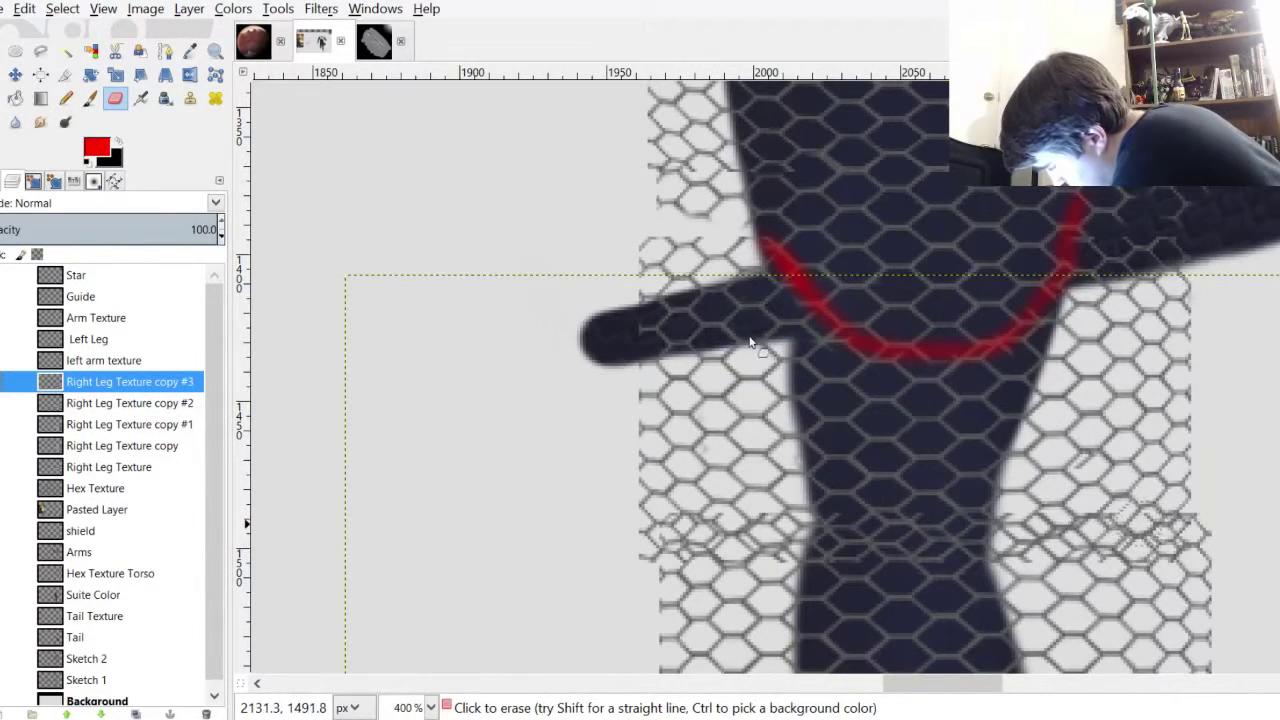
pyautogui.moveTo(758, 357)
pyautogui.mouseDown()
pyautogui.moveTo(677, 349)
pyautogui.moveTo(609, 334)
pyautogui.moveTo(535, 356)
pyautogui.moveTo(441, 324)
pyautogui.mouseUp()
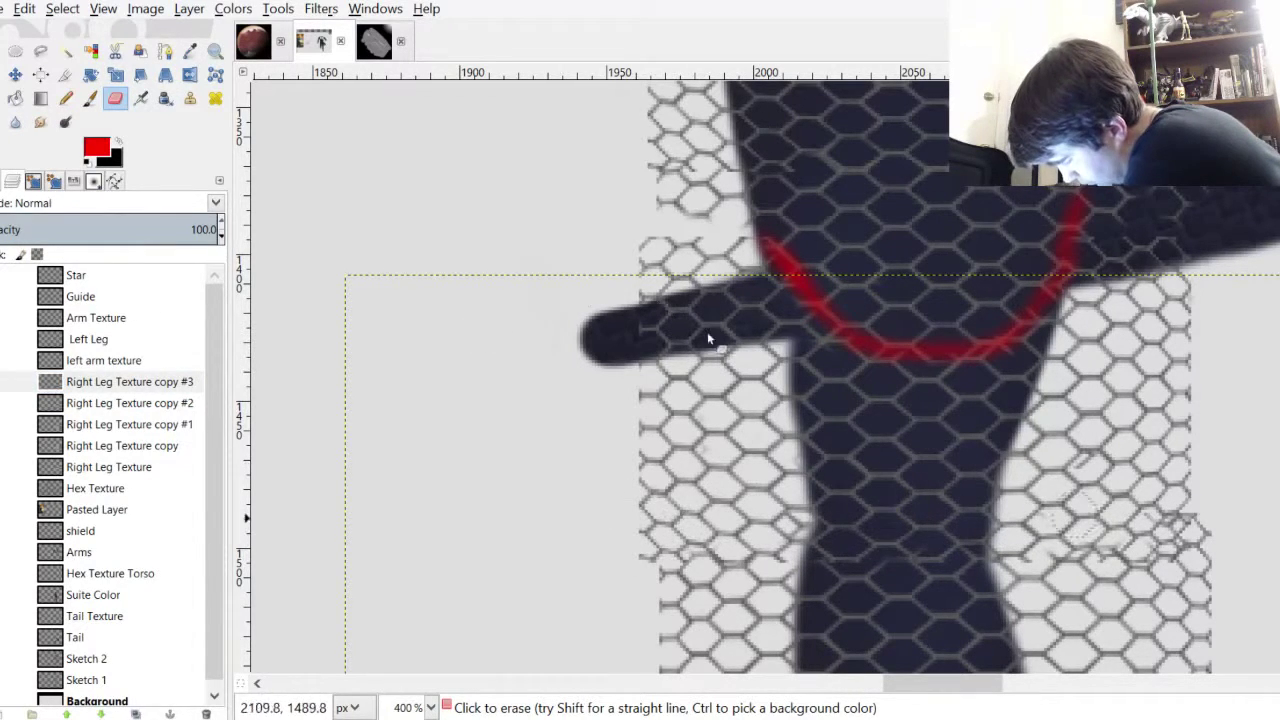
pyautogui.moveTo(735, 345)
pyautogui.mouseDown()
pyautogui.moveTo(722, 295)
pyautogui.moveTo(740, 290)
pyautogui.moveTo(766, 340)
pyautogui.moveTo(702, 332)
pyautogui.moveTo(587, 355)
pyautogui.moveTo(595, 340)
pyautogui.moveTo(553, 333)
pyautogui.moveTo(445, 336)
pyautogui.mouseUp()
pyautogui.click(12, 296)
pyautogui.click(128, 381)
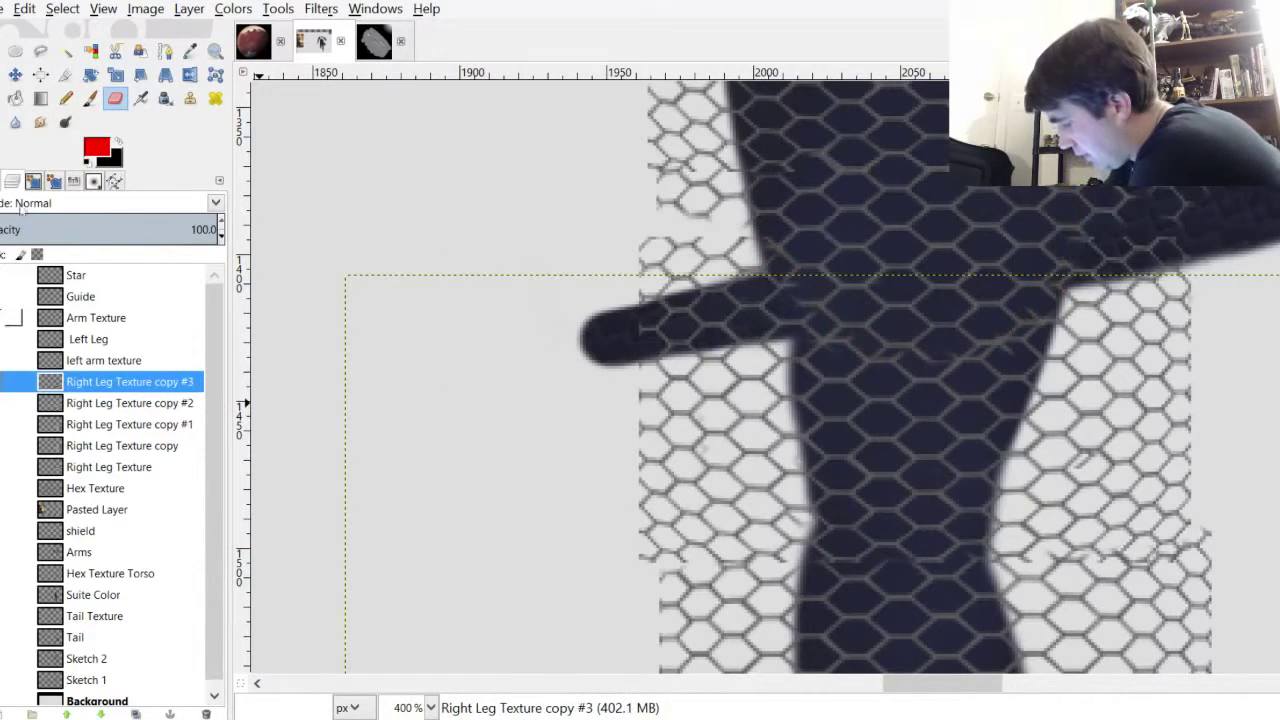
# Erase the stray overlapping hexagon lines around the right leg's tail crossing on the Right Leg Texture copy #1 and copy #2 layers
pyautogui.scroll(2, 720, 260)
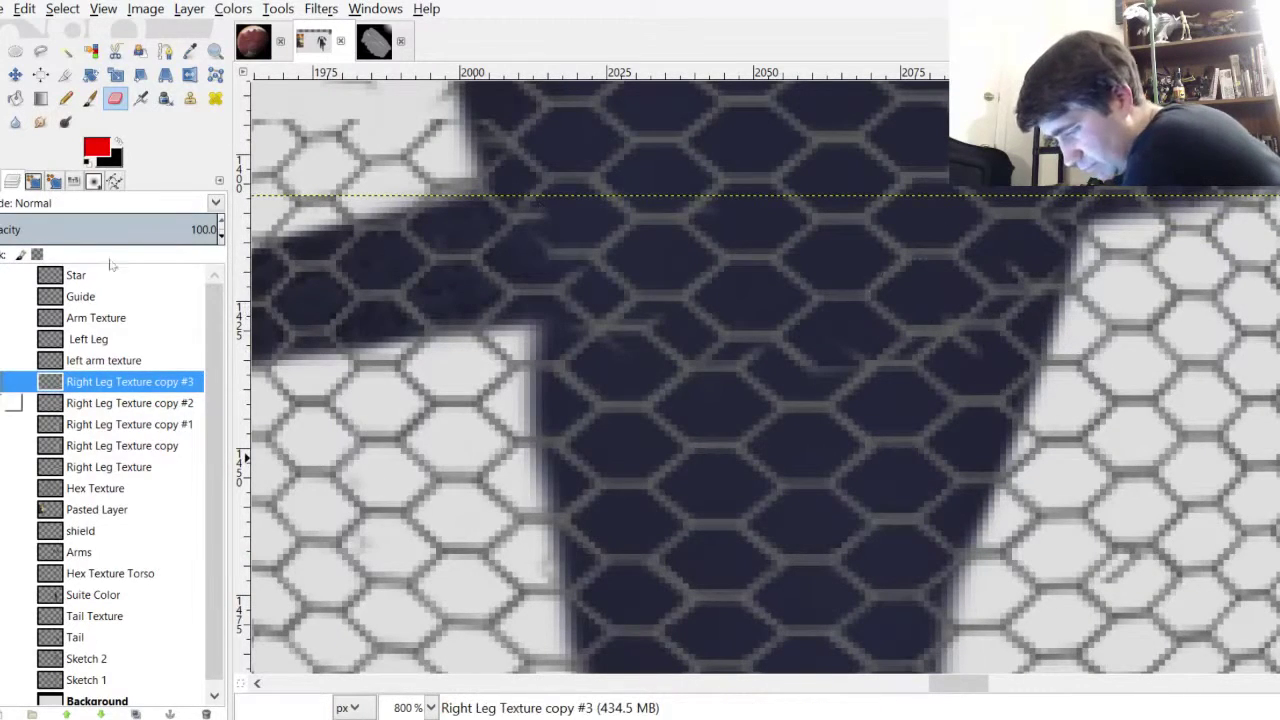
pyautogui.press('Down')
pyautogui.press('Down')
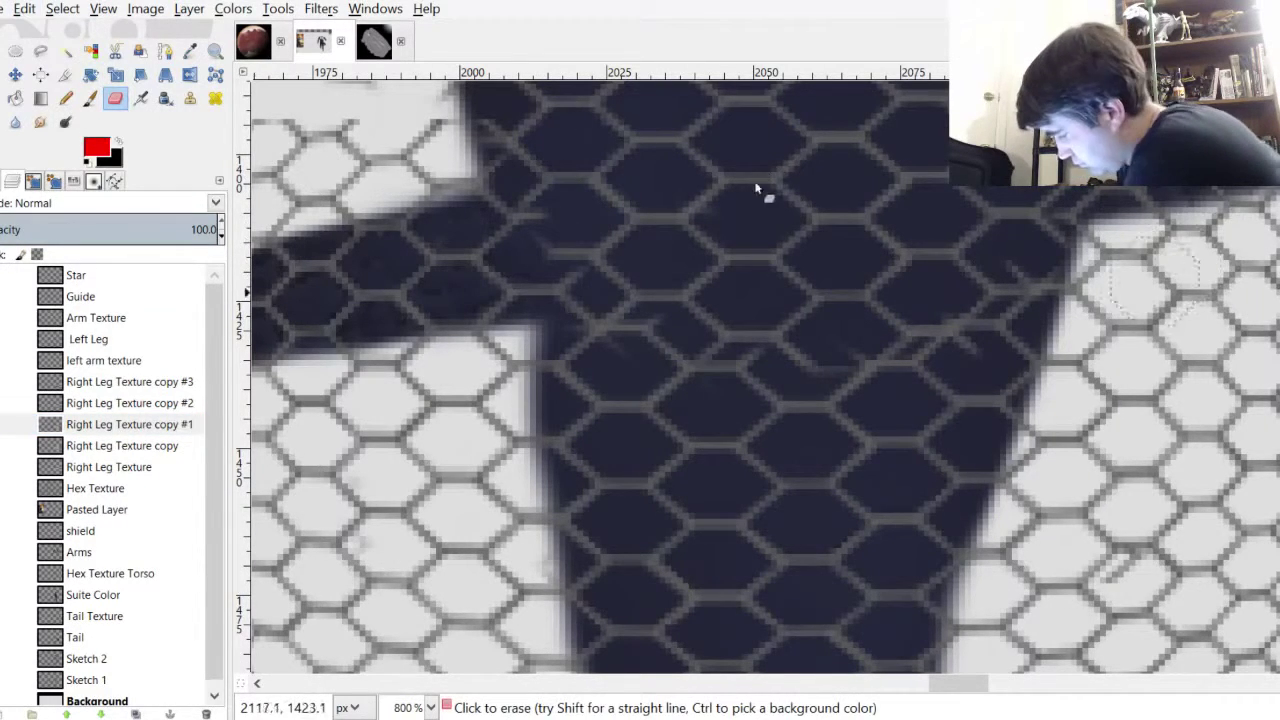
pyautogui.press('Up')
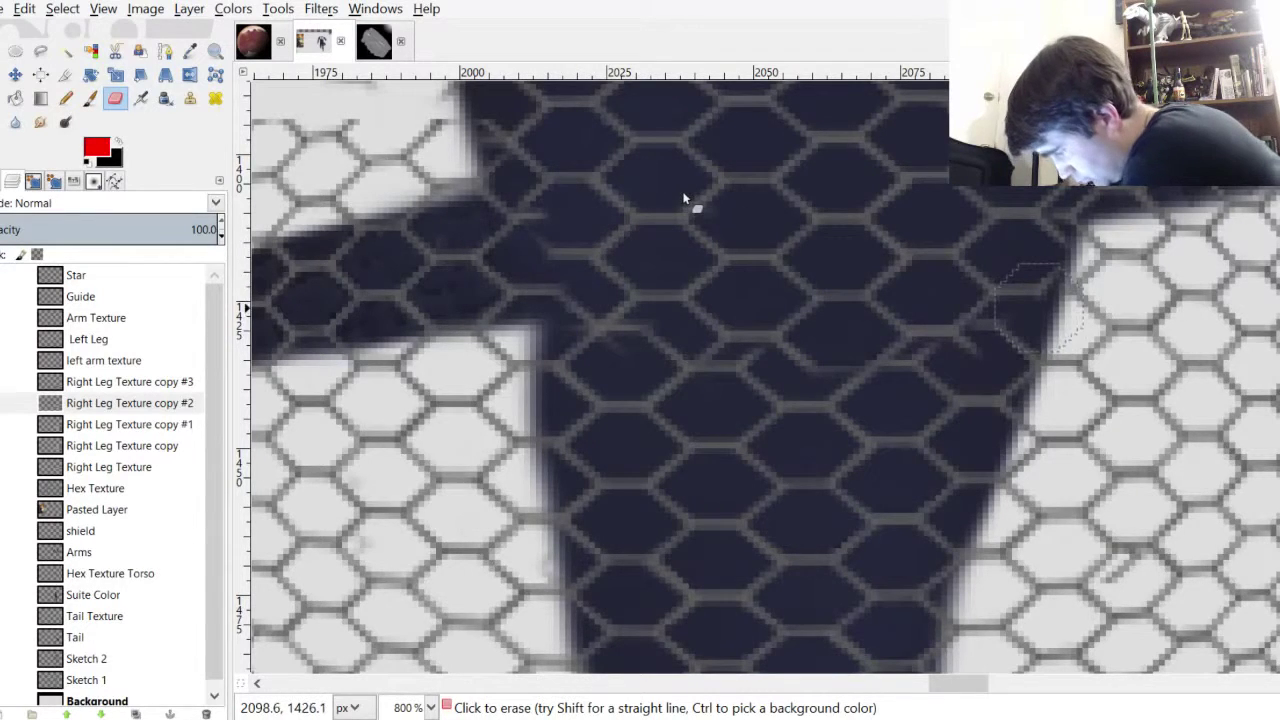
pyautogui.scroll(-5, 690, 210)
pyautogui.scroll(-3, 715, 283)
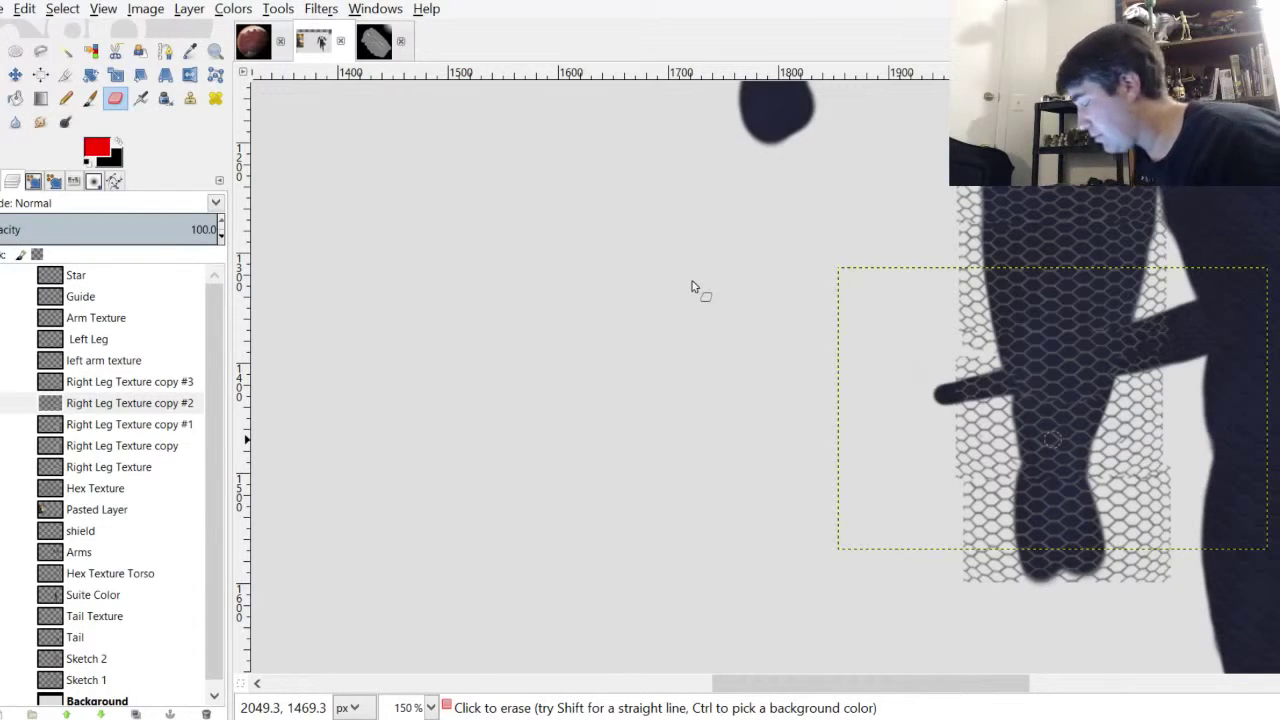
pyautogui.scroll(-1, 1101, 406)
pyautogui.scroll(3, 1110, 374)
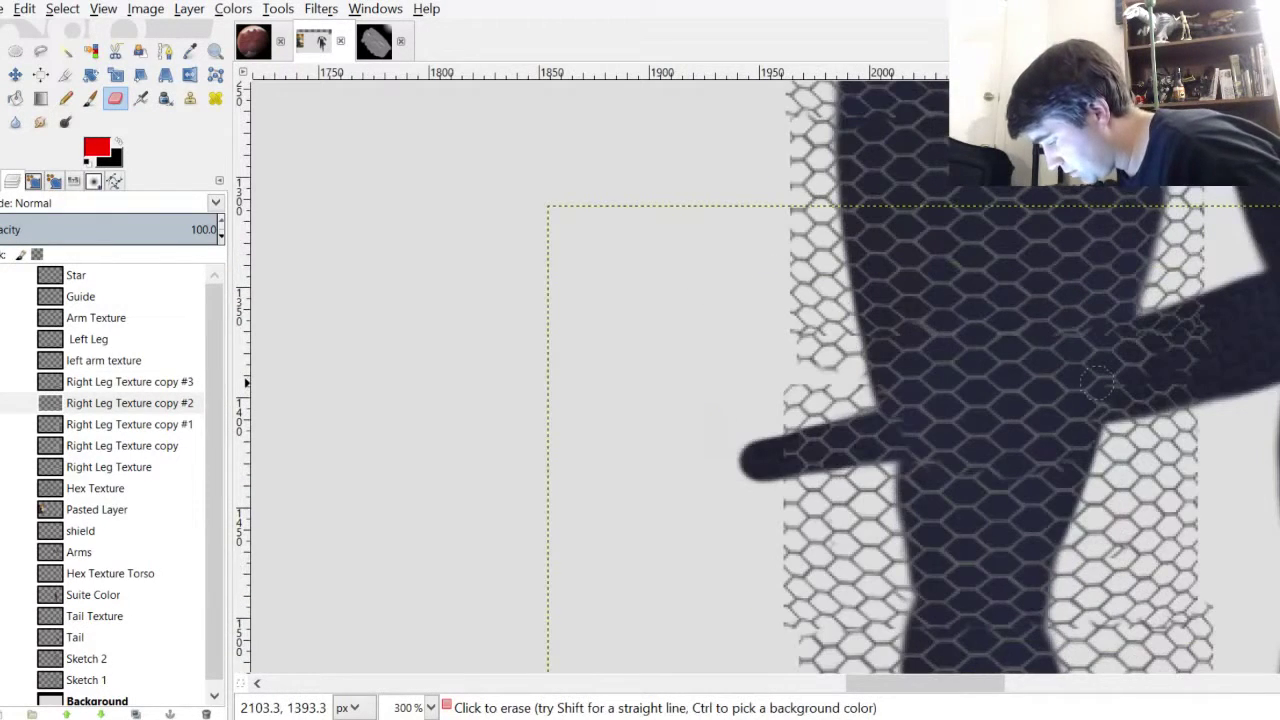
pyautogui.scroll(-3, 1097, 383)
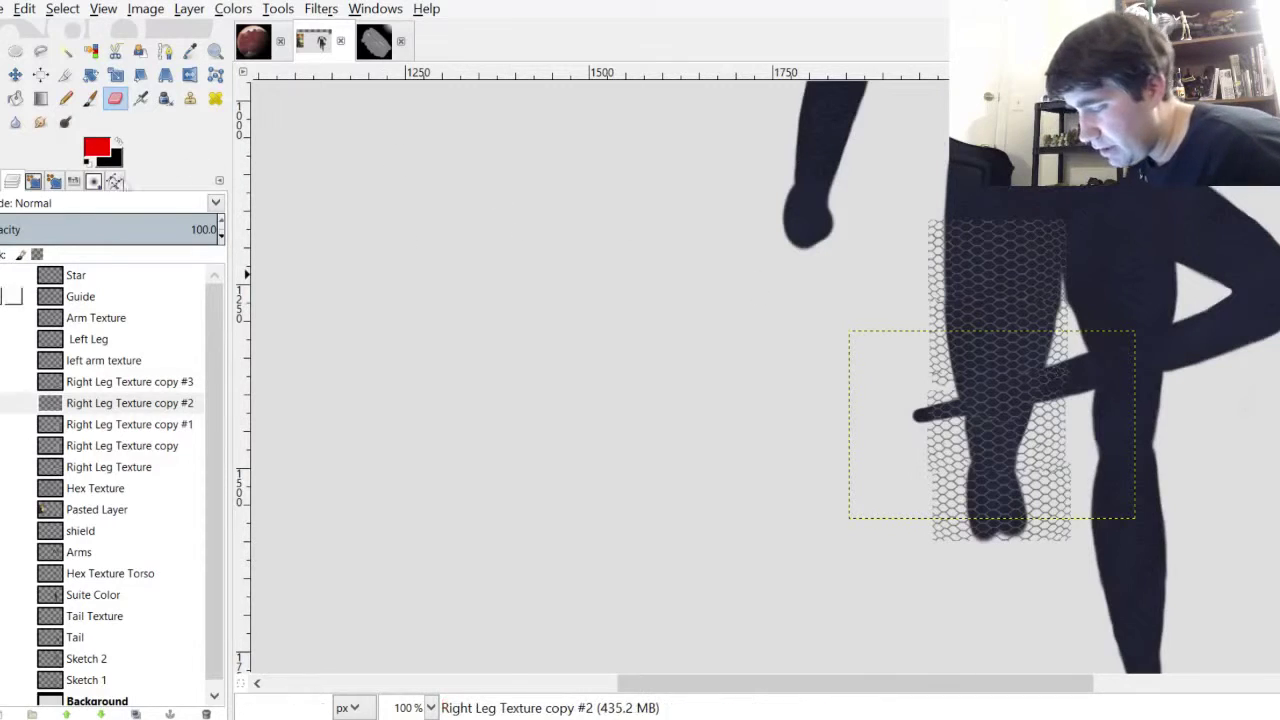
# Merge Right Leg Texture copies #3, #2, #1 and copy down into the single Right Leg Texture layer
pyautogui.click(14, 382)
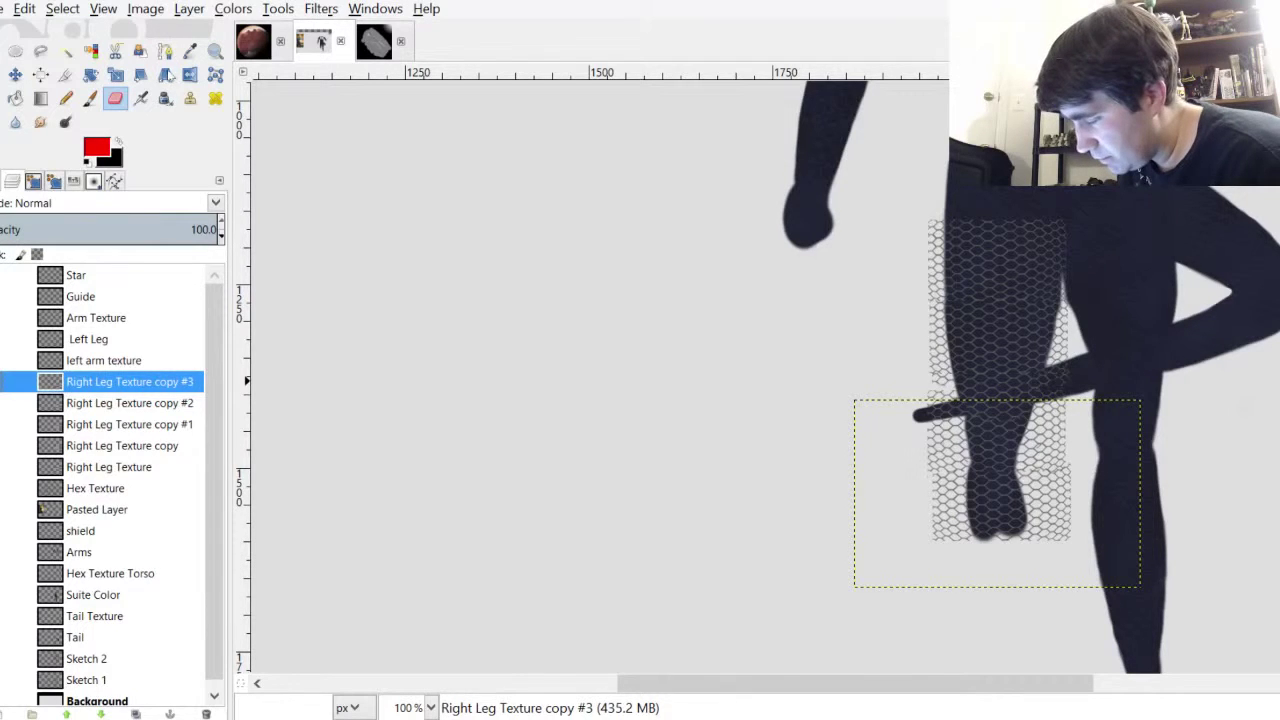
pyautogui.click(250, 146)
pyautogui.hotkey('ctrl', 'z')
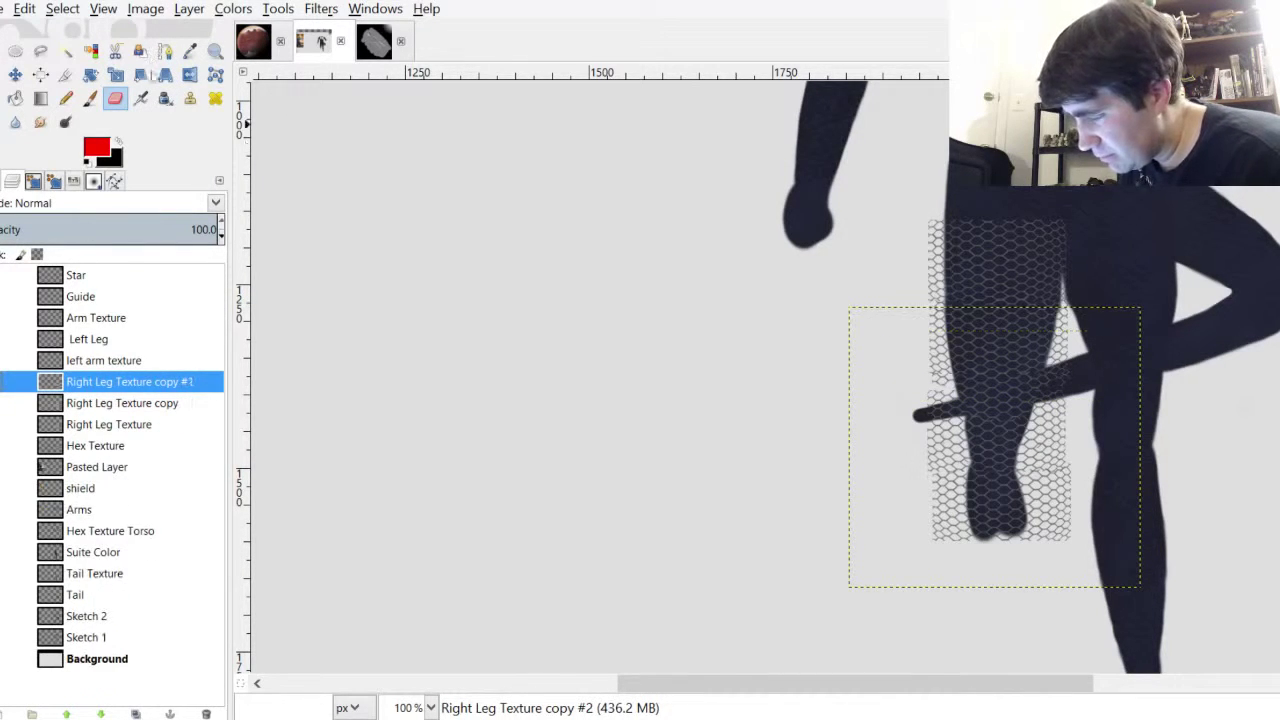
pyautogui.hotkey('ctrl', 'z')
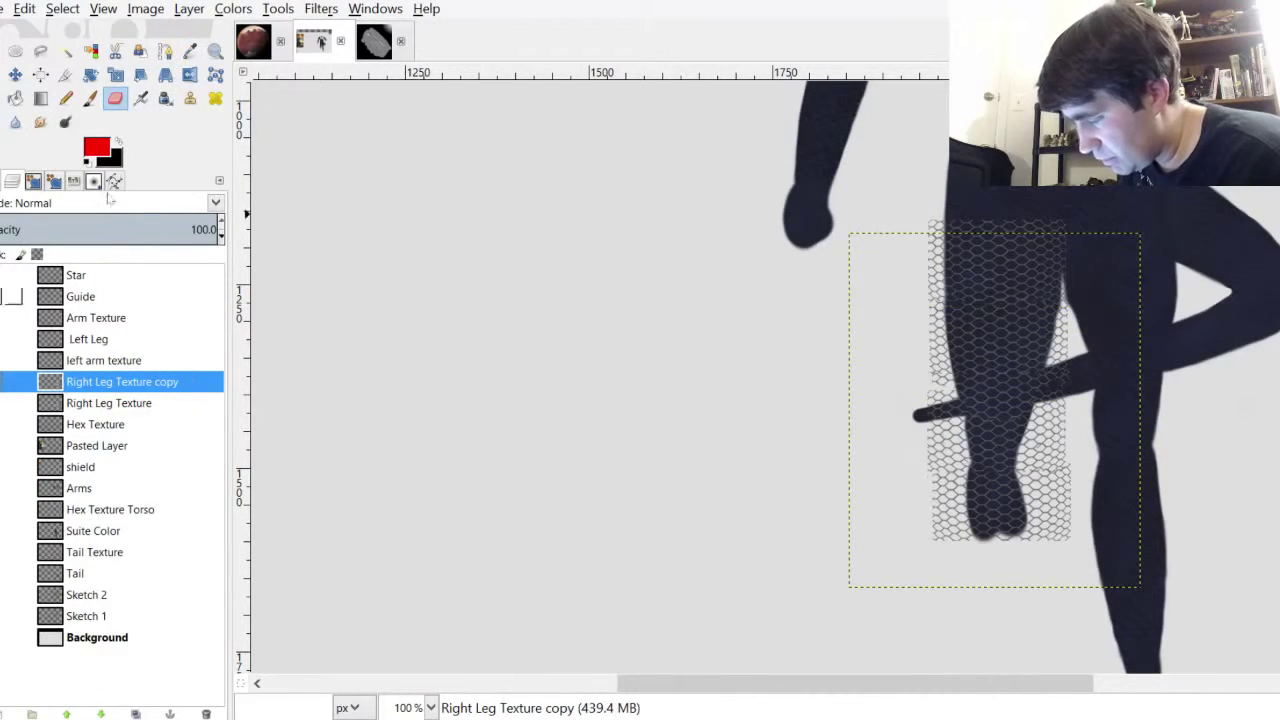
pyautogui.hotkey('ctrl', 'z')
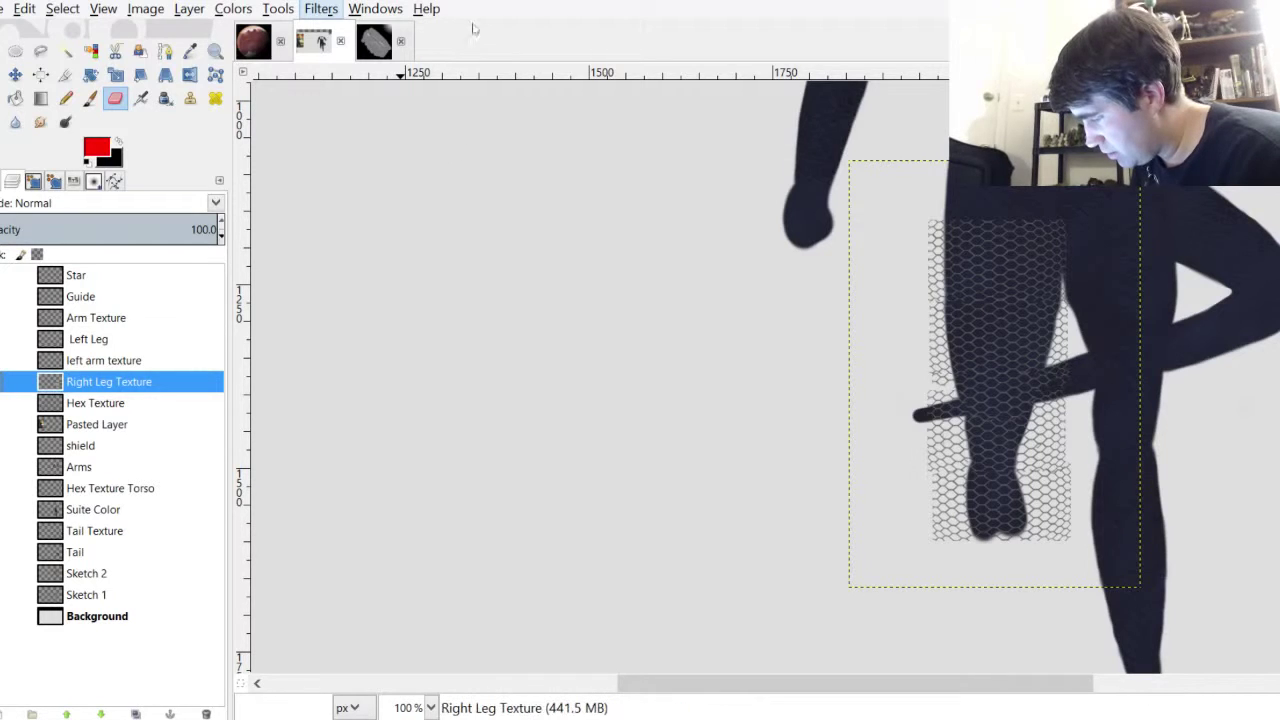
# Set up the Airbrush with a light gray foreground, Acrylic 04 brush at size 54.46, and jitter amount 0.98
pyautogui.click(140, 98)
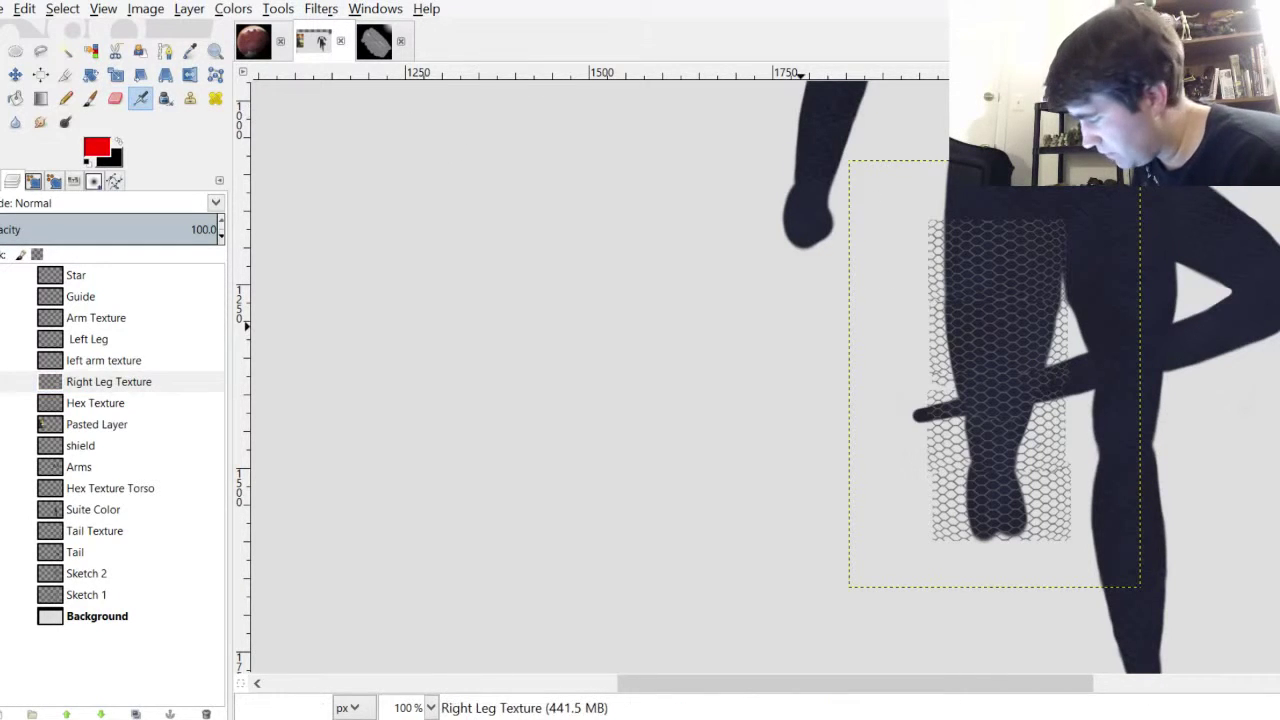
pyautogui.click(768, 342)
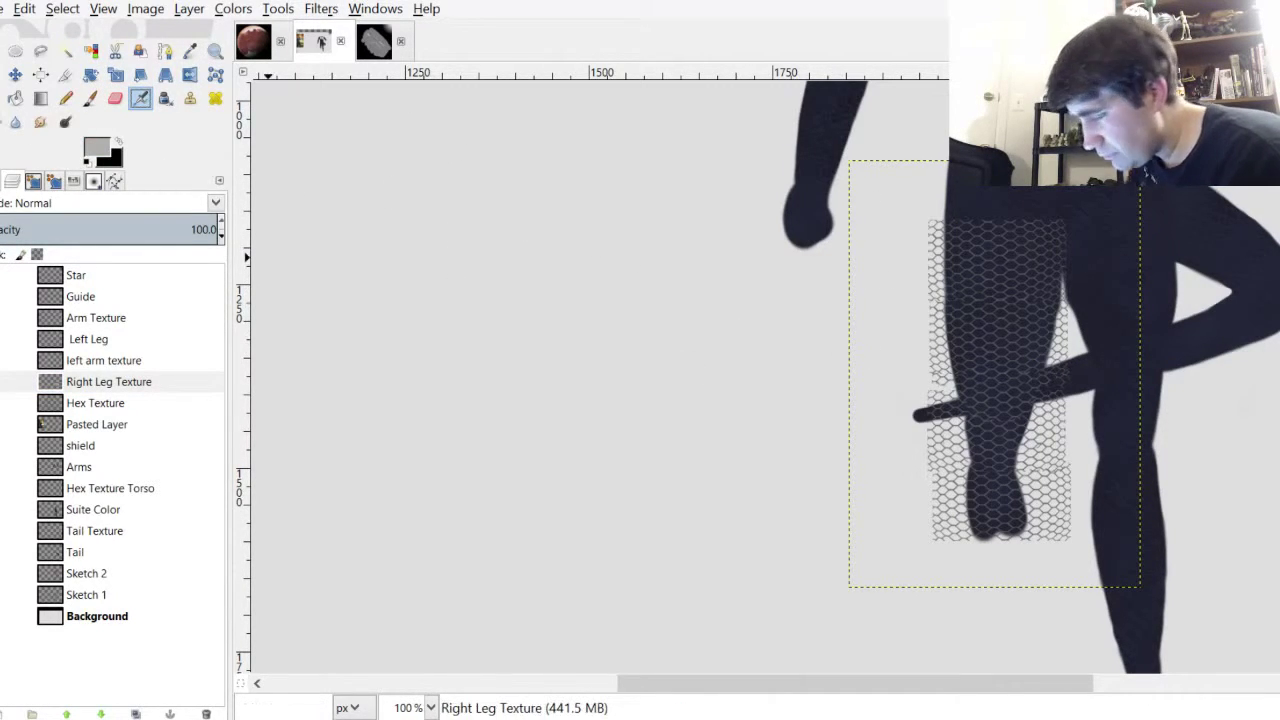
pyautogui.click(3, 181)
pyautogui.click(2, 285)
pyautogui.click(53, 229)
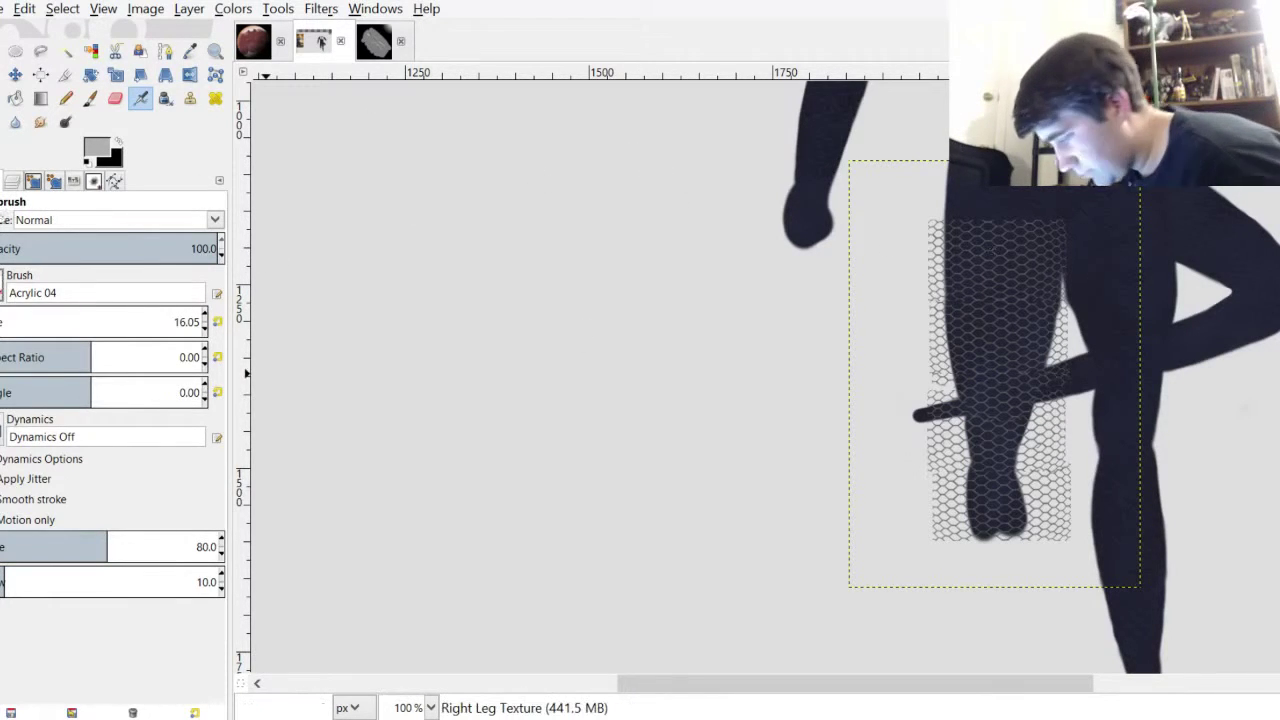
pyautogui.click(2, 316)
pyautogui.click(25, 479)
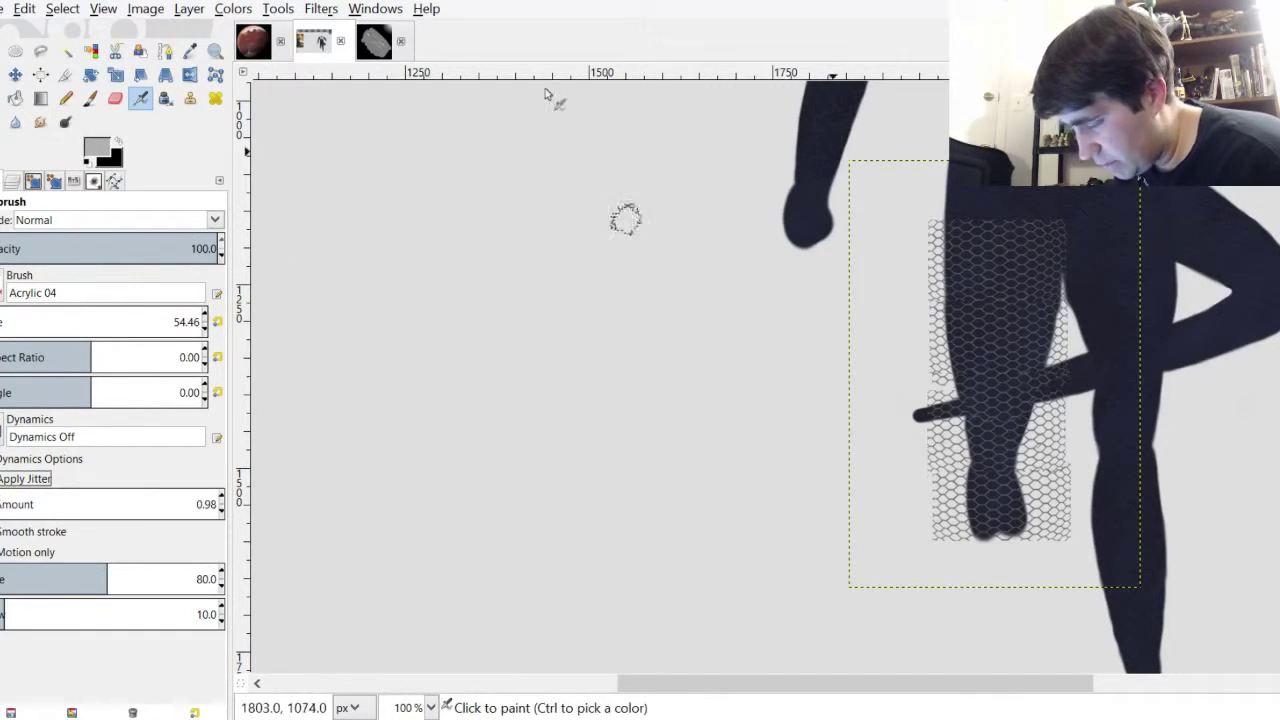
# Spray light gray patches over the right leg on the Right Leg Texture layer and apply the Emboss filter
pyautogui.moveTo(646, 200)
pyautogui.mouseDown()
pyautogui.moveTo(699, 193)
pyautogui.moveTo(667, 337)
pyautogui.moveTo(671, 285)
pyautogui.moveTo(633, 296)
pyautogui.moveTo(636, 160)
pyautogui.moveTo(626, 319)
pyautogui.moveTo(689, 308)
pyautogui.moveTo(677, 266)
pyautogui.moveTo(690, 175)
pyautogui.mouseUp()
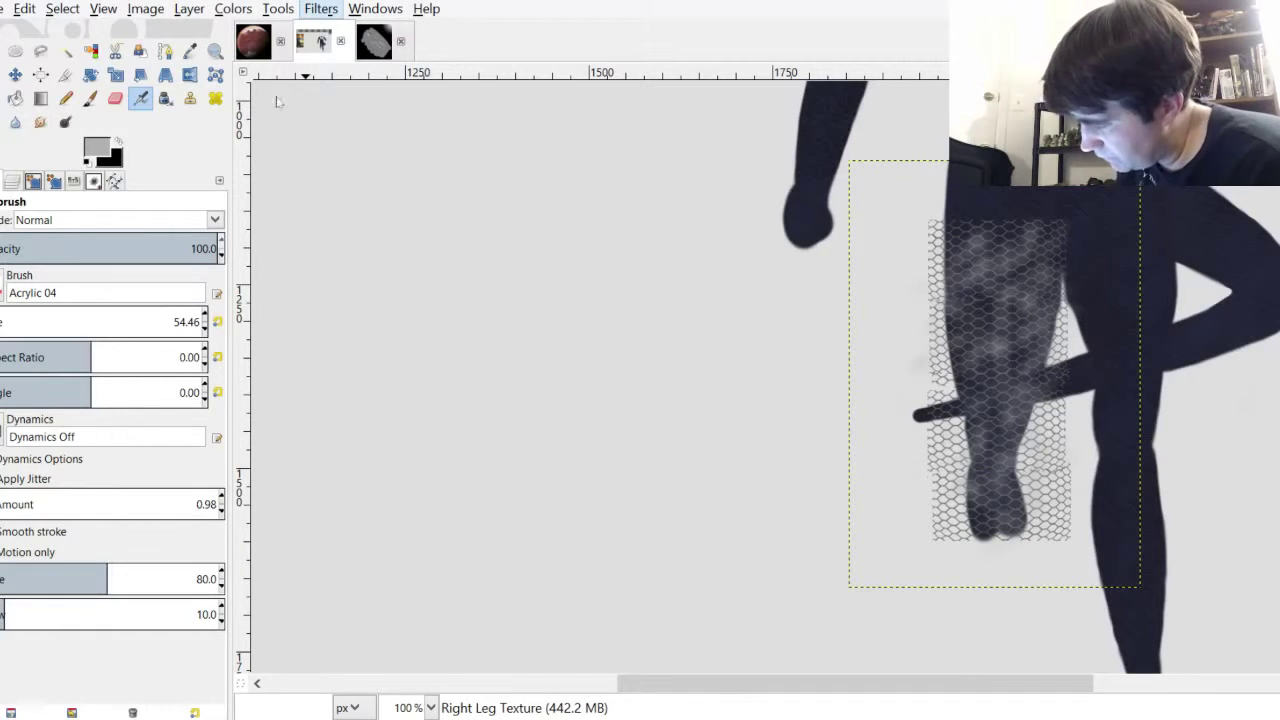
pyautogui.click(444, 142)
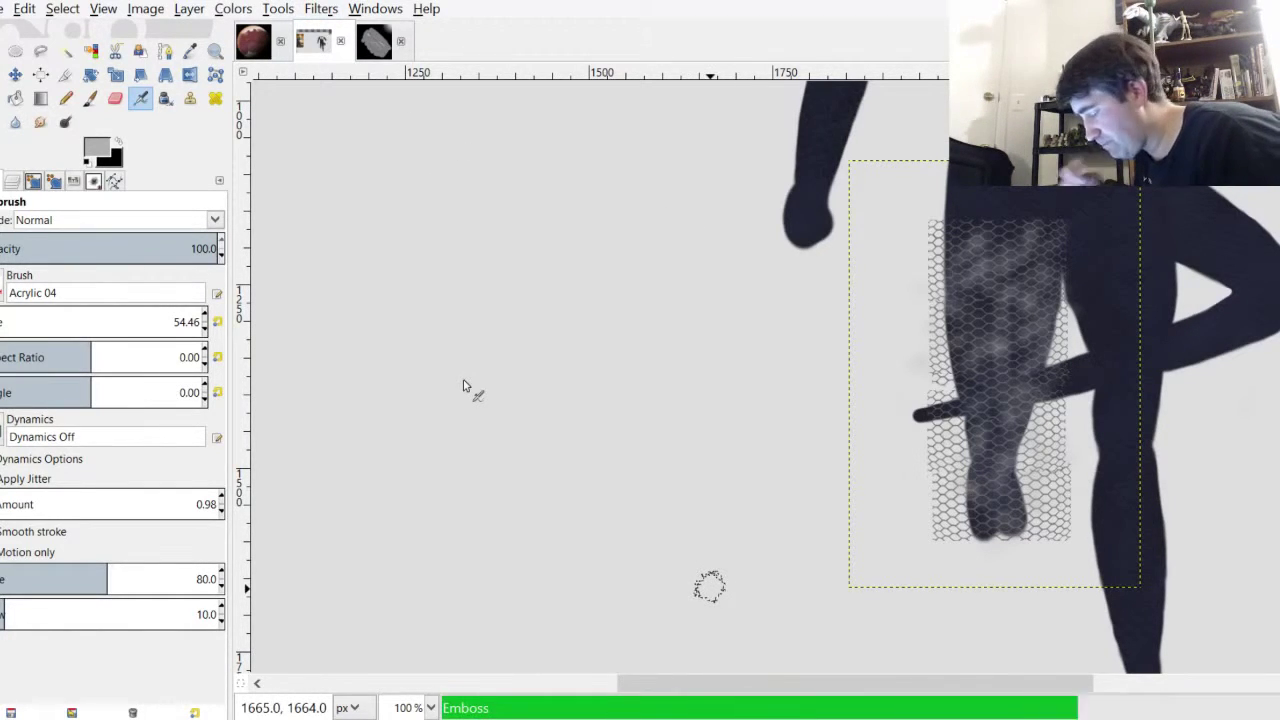
pyautogui.press('2')
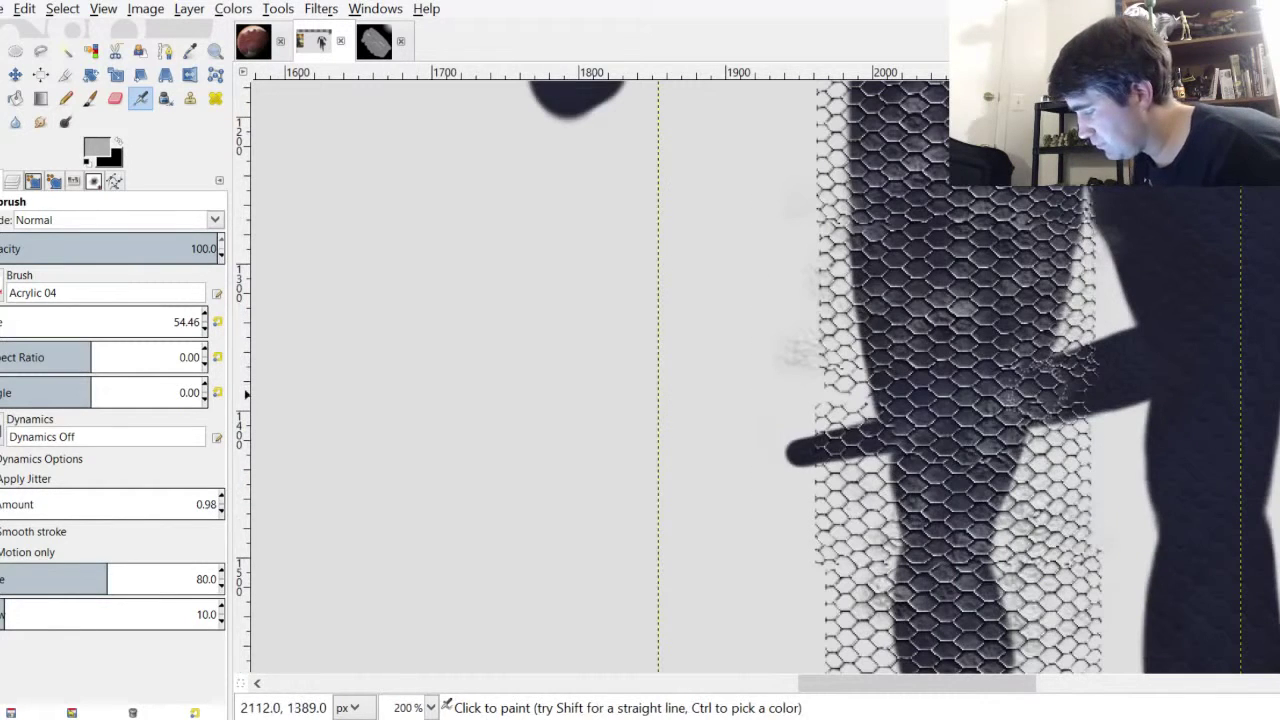
# Set the Right Leg Texture layer's mode to Hard light and soften the texture with a color adjustment to blend into the suit
pyautogui.click(181, 144)
pyautogui.hotkey('ctrl', 'l')
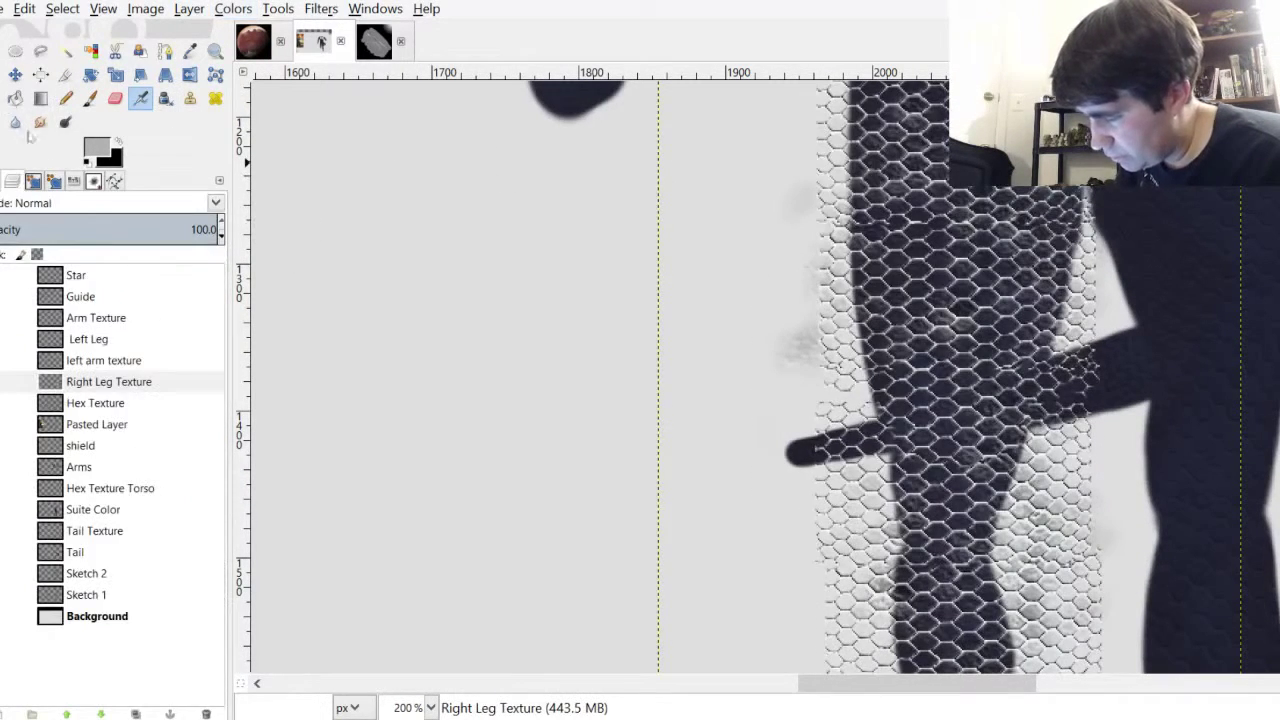
pyautogui.click(59, 325)
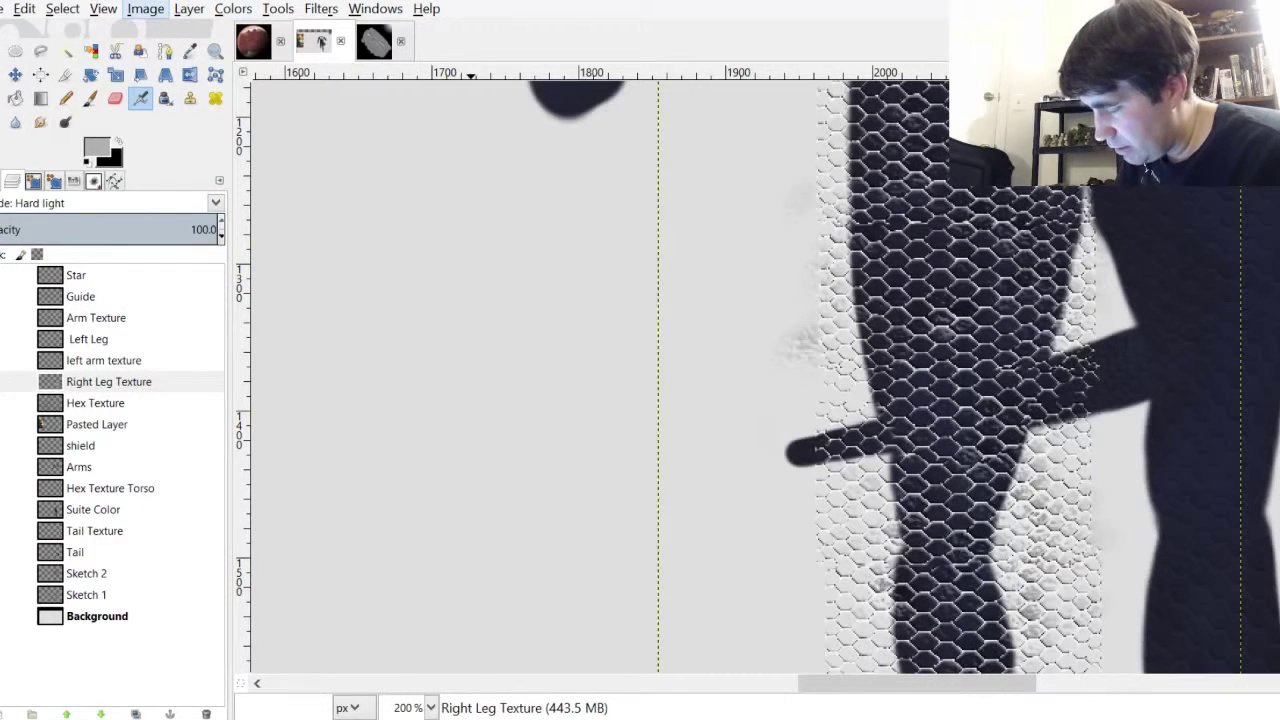
pyautogui.click(145, 8)
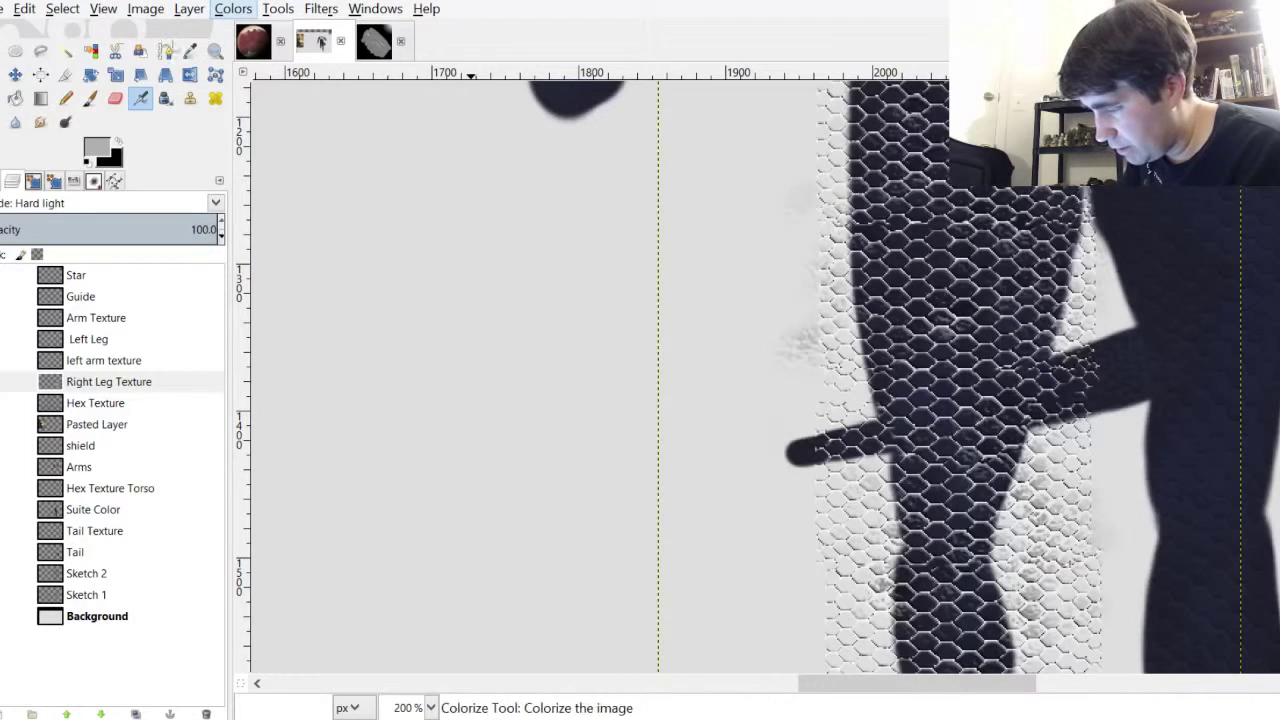
pyautogui.click(250, 138)
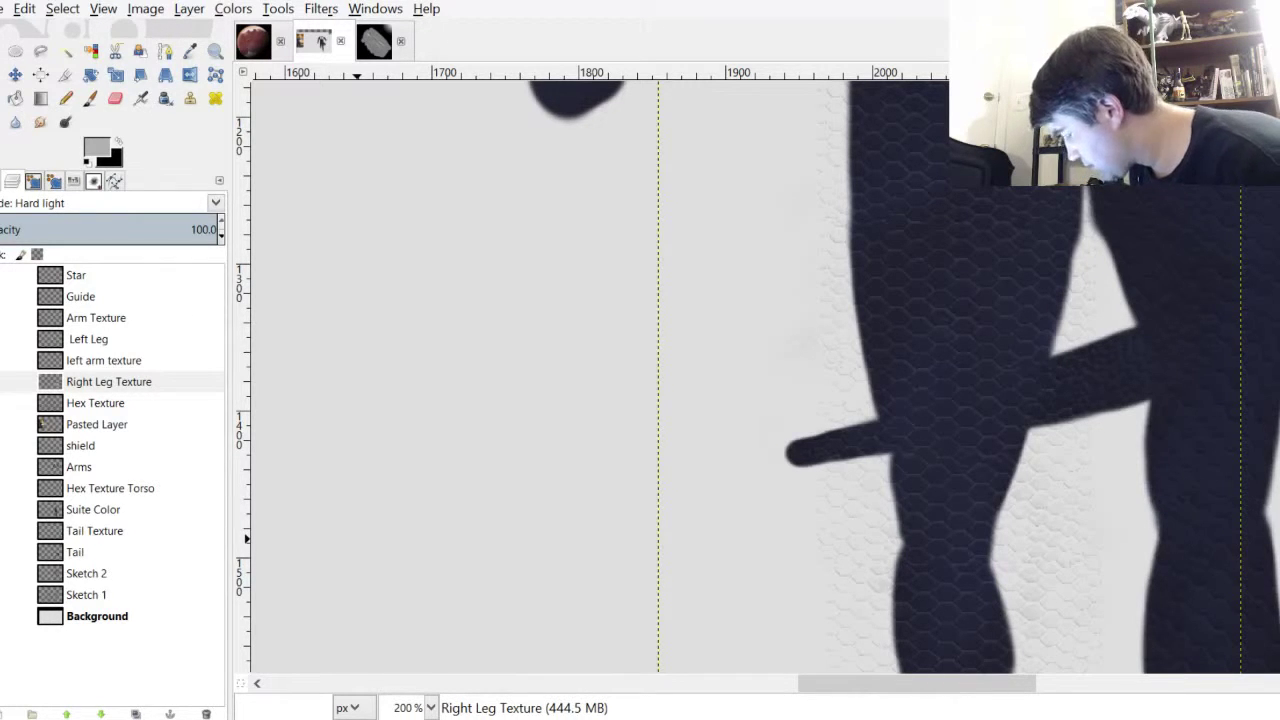
# Check how the leg texture meets the torso and lower the Right Leg Texture layer's opacity to 80.7
pyautogui.scroll(3, 980, 325)
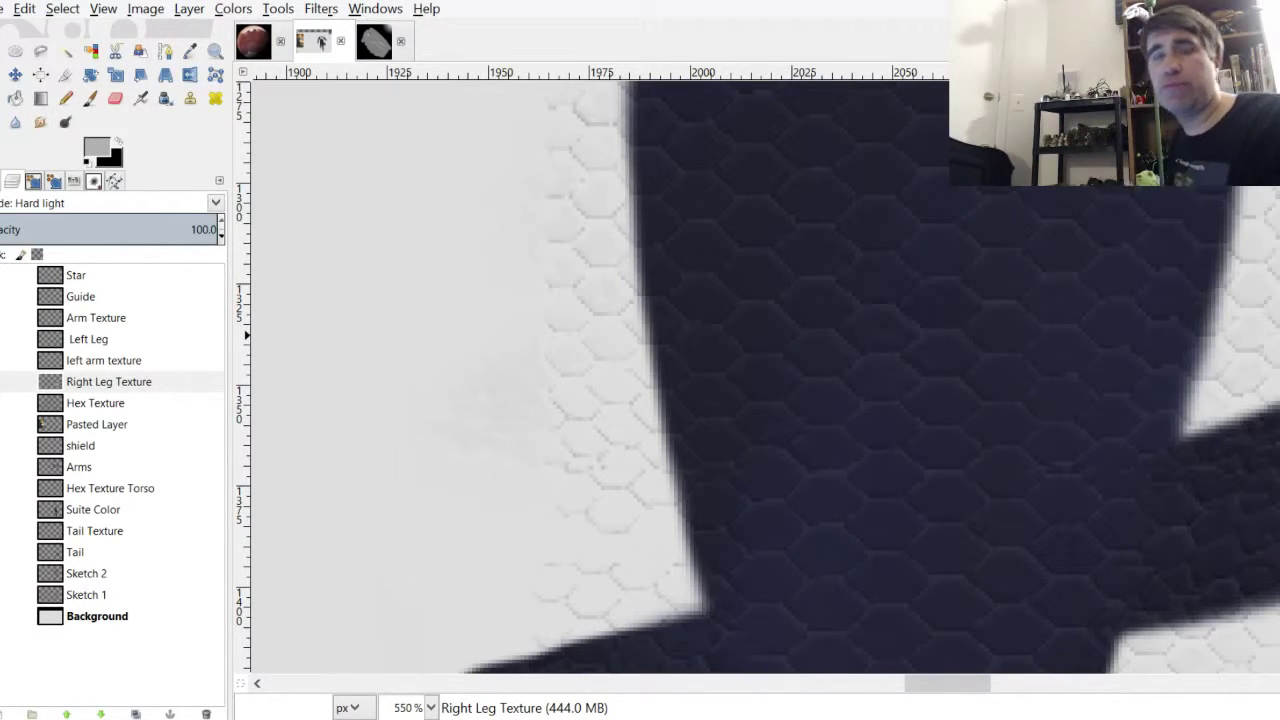
pyautogui.scroll(-1, 649, 260)
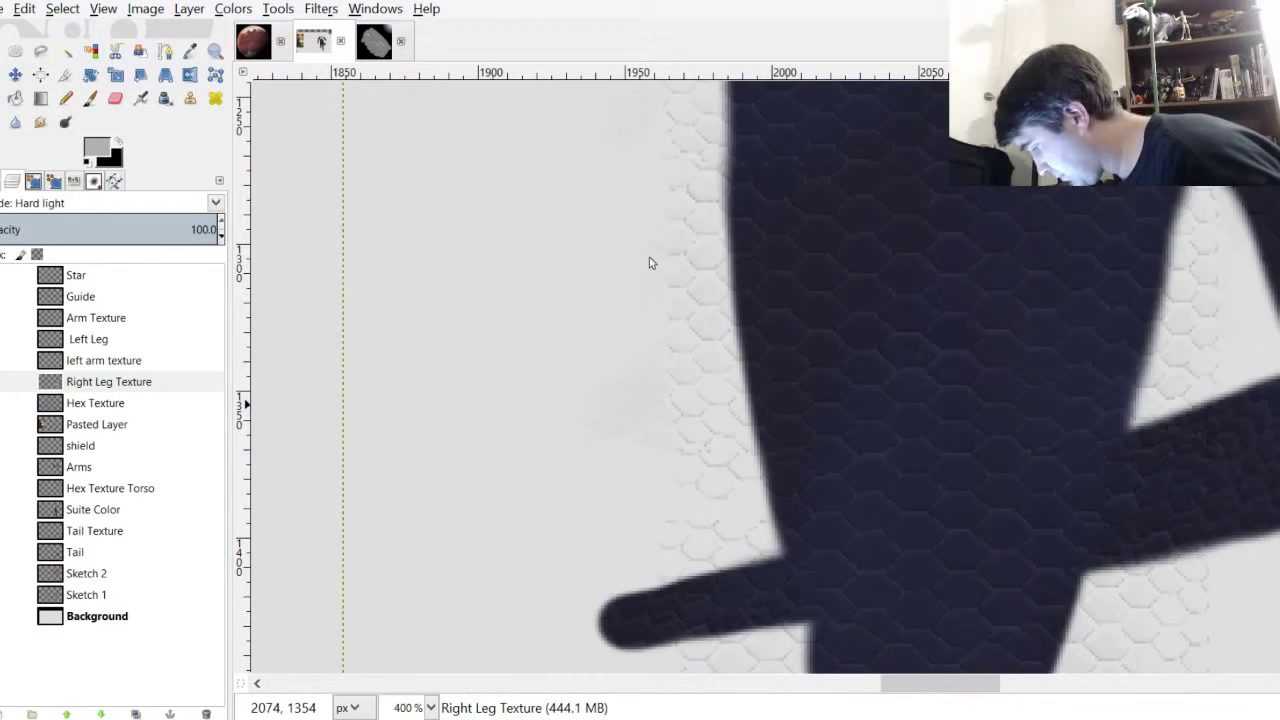
pyautogui.scroll(-4, 714, 260)
pyautogui.scroll(3, 1170, 360)
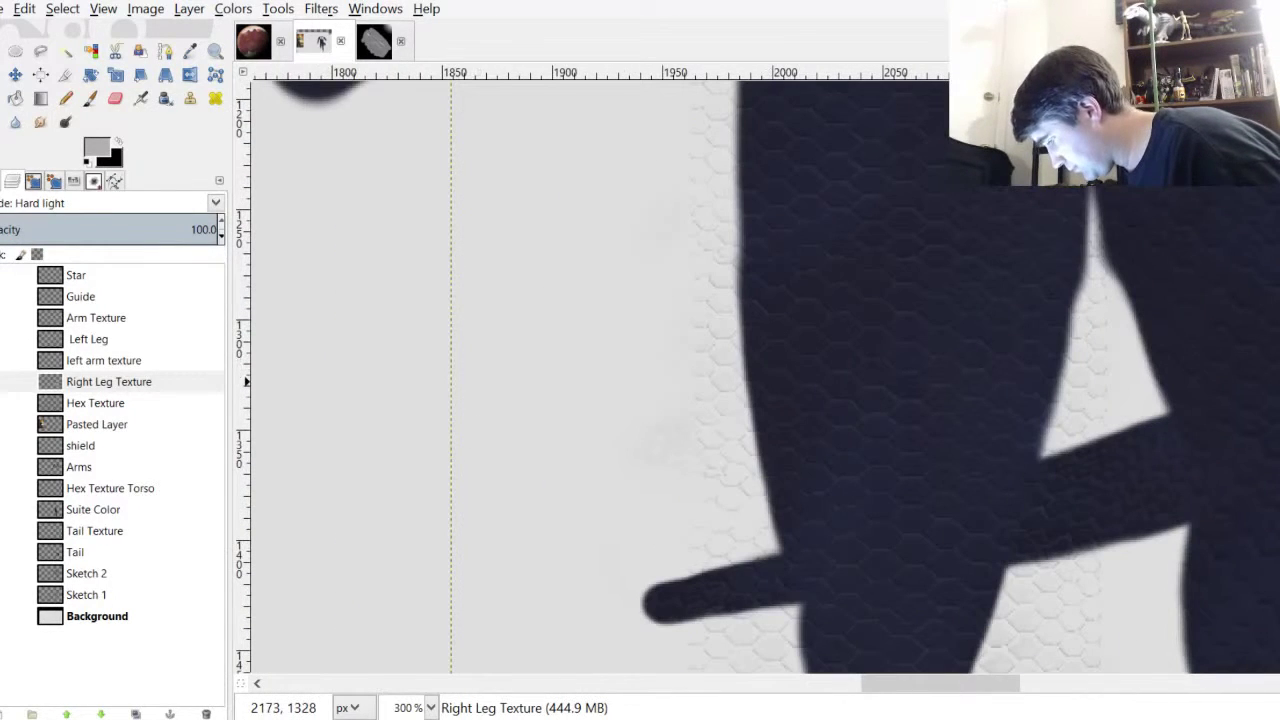
pyautogui.scroll(3, 857, 277)
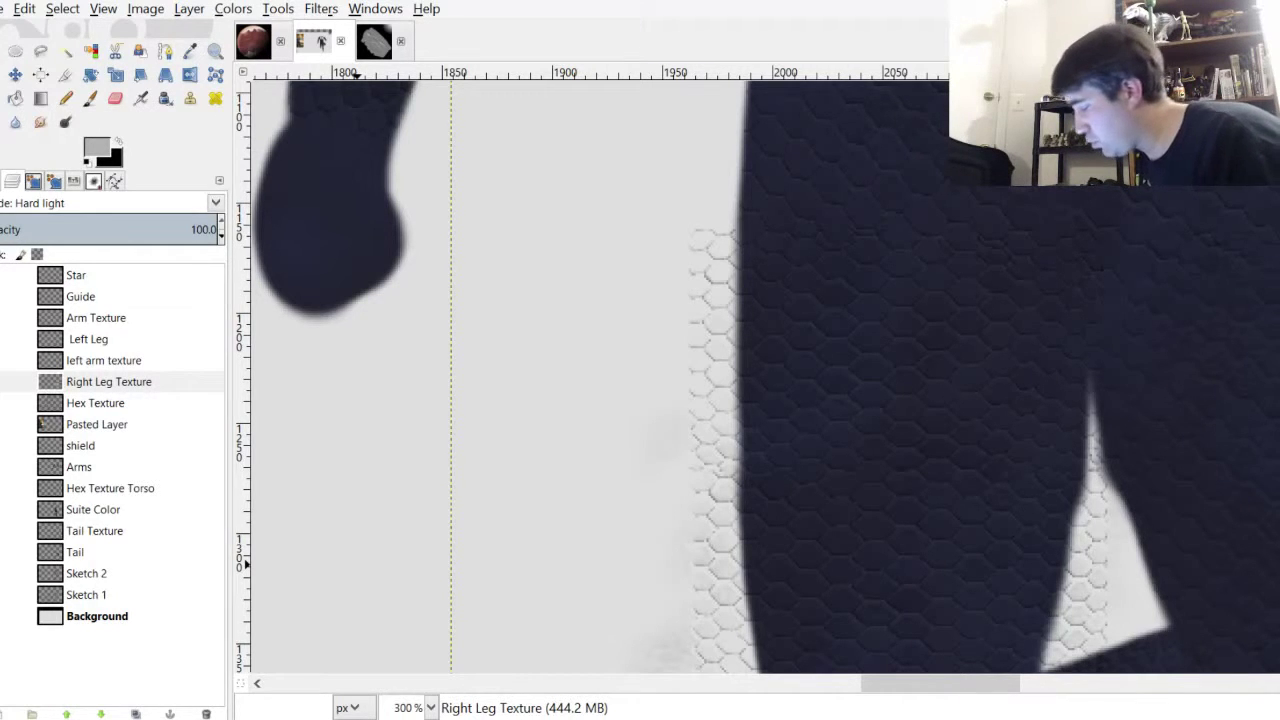
pyautogui.scroll(2, 856, 276)
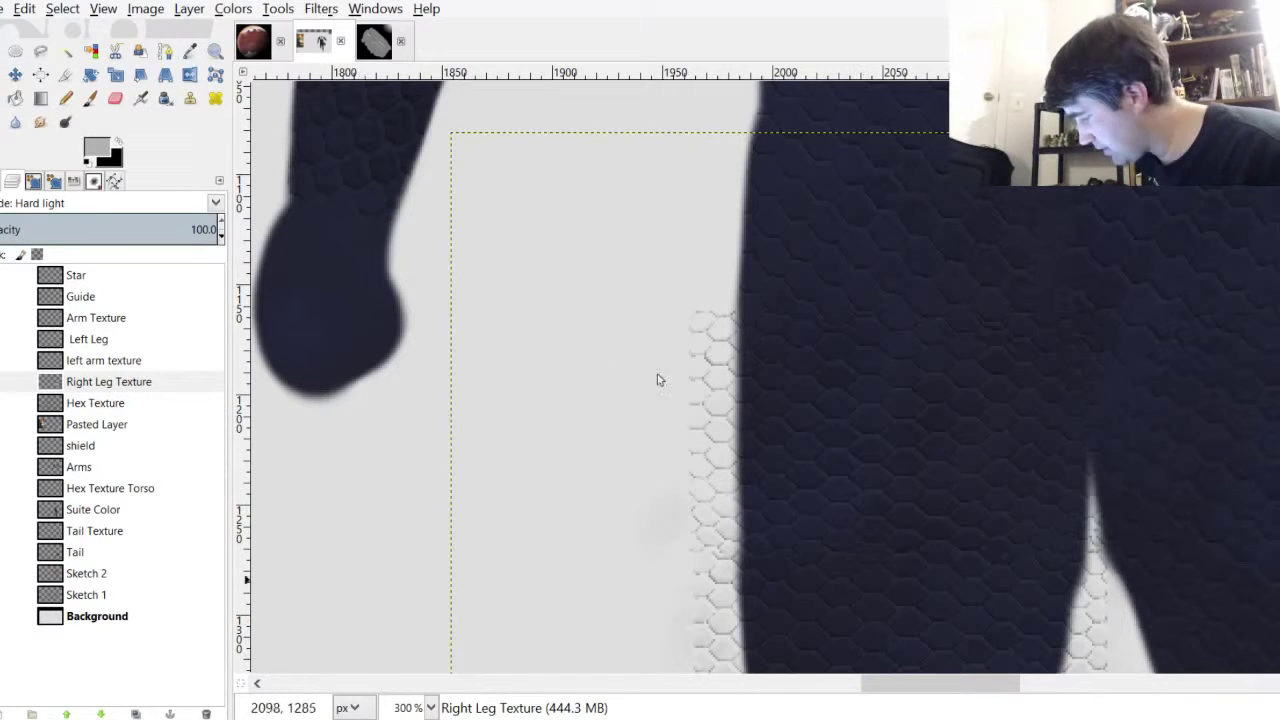
pyautogui.moveTo(180, 229); pyautogui.dragTo(171, 230)
# Erase the rough texture seam across the upper right leg using the 2. Hardness 025 eraser brush at size 24.39
pyautogui.click(115, 98)
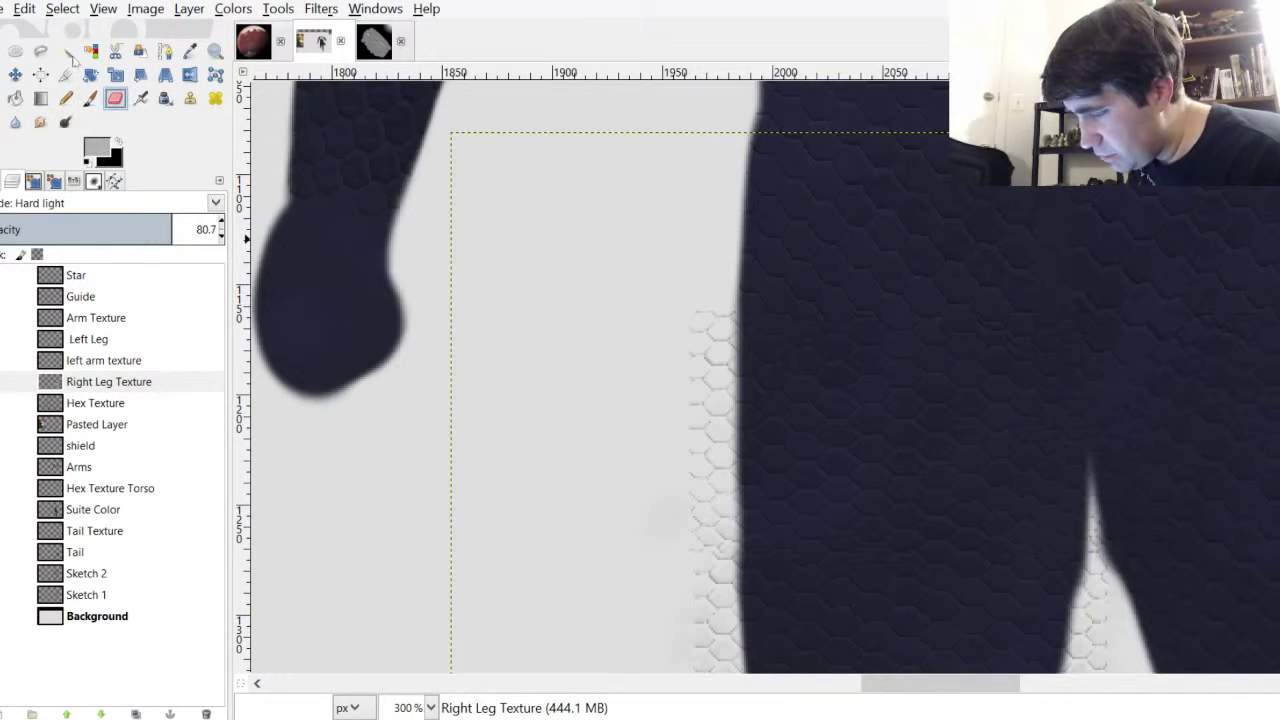
pyautogui.scroll(2, 1045, 370)
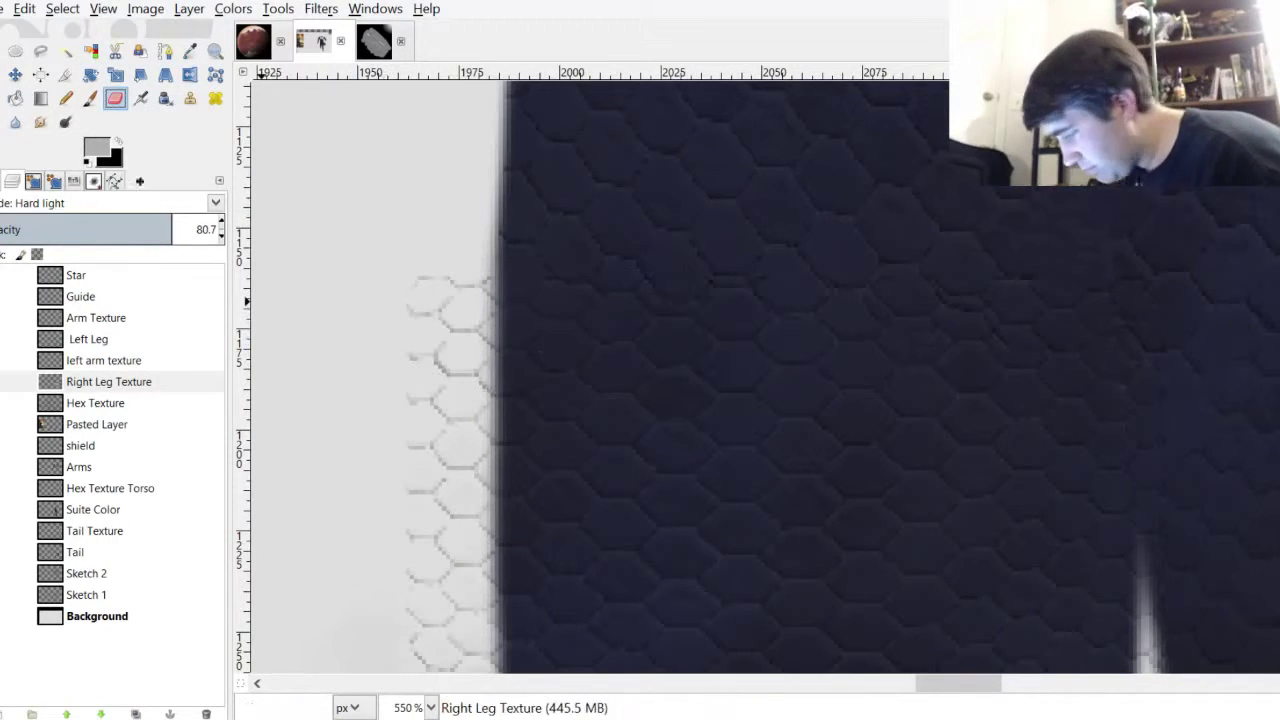
pyautogui.click(12, 181)
pyautogui.click(2, 285)
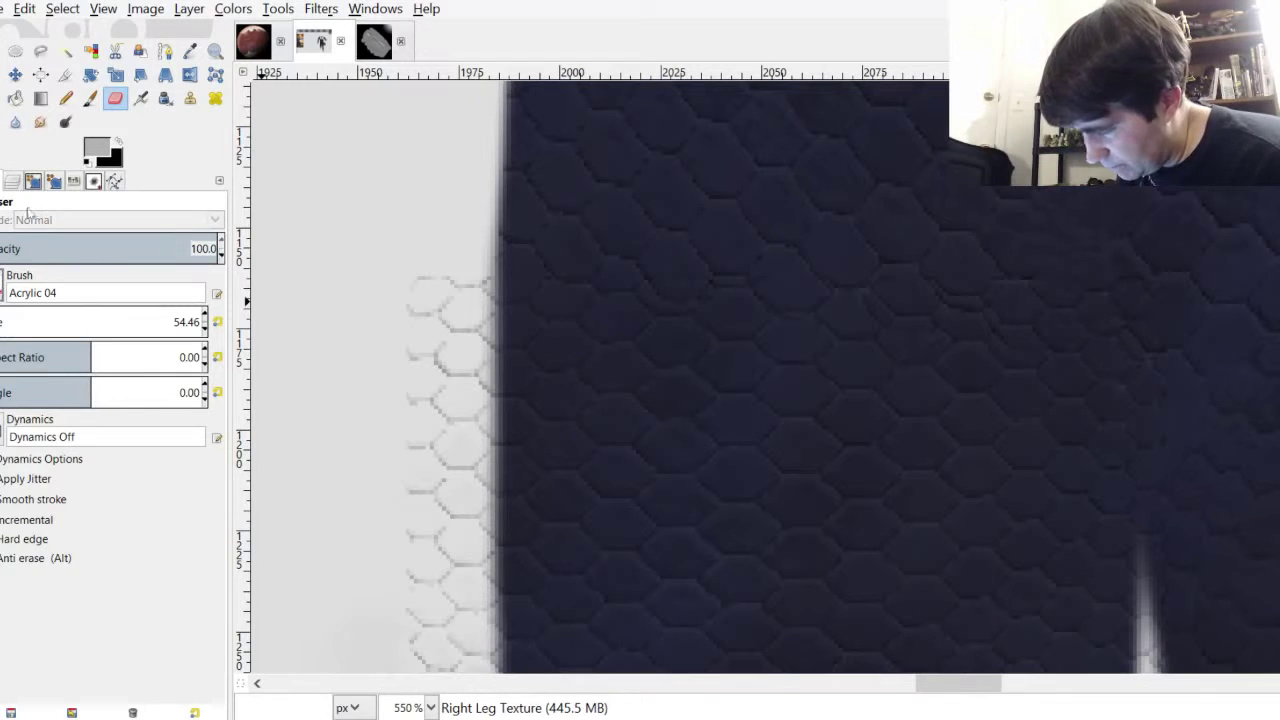
pyautogui.click(43, 316)
pyautogui.click(14, 320)
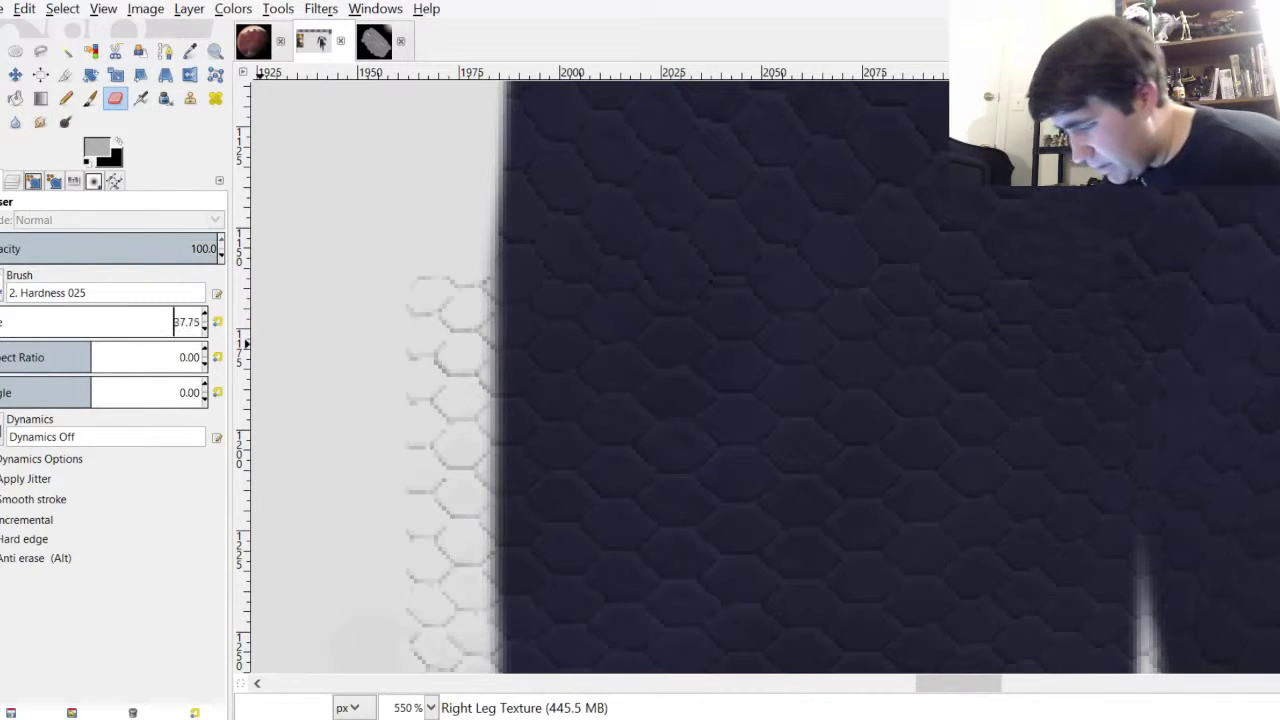
pyautogui.moveTo(173, 322); pyautogui.dragTo(166, 322)
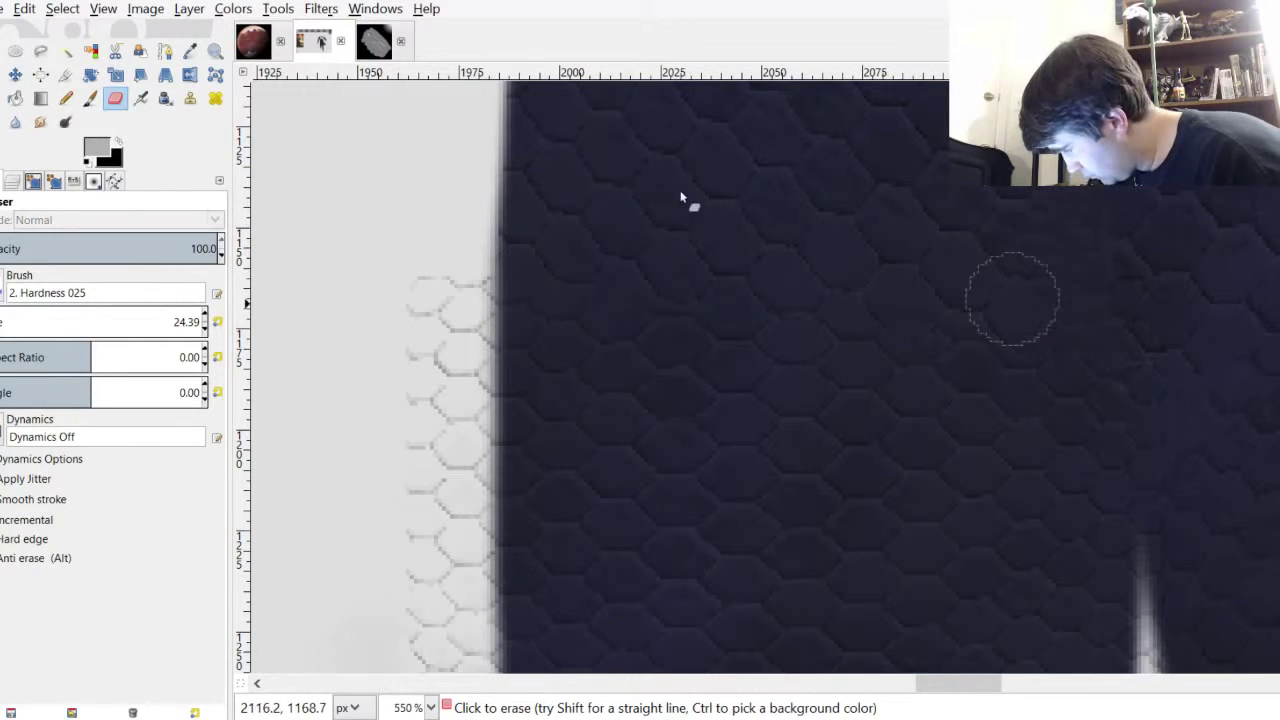
pyautogui.scroll(-4, 1049, 320)
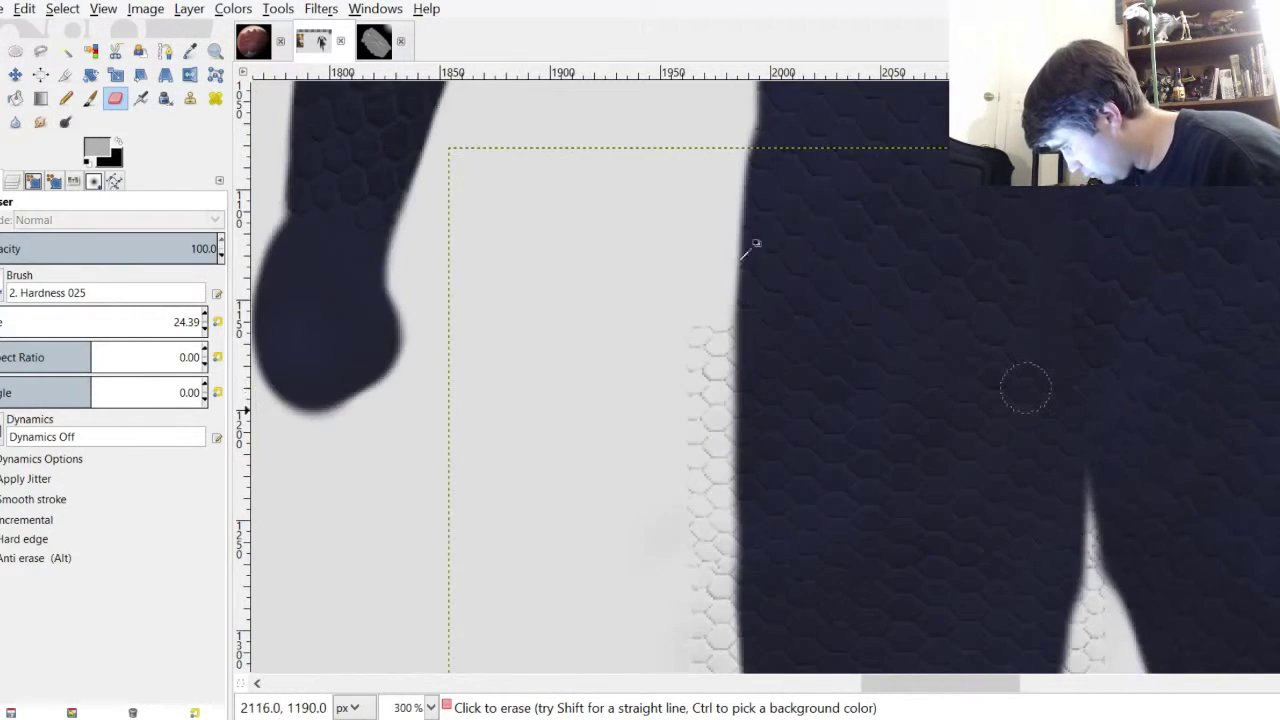
pyautogui.scroll(-1, 1193, 427)
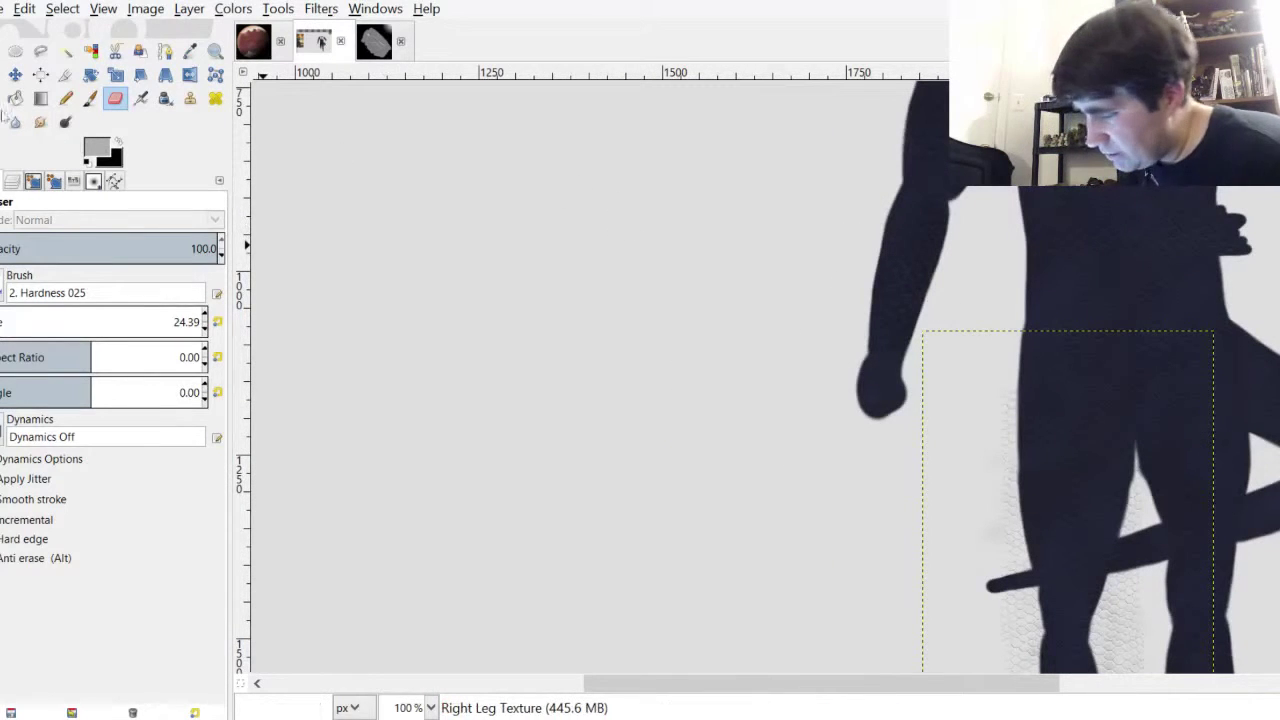
# Select the empty area outside the suit with Select by Color on the Suite Color layer
pyautogui.click(12, 181)
pyautogui.click(93, 509)
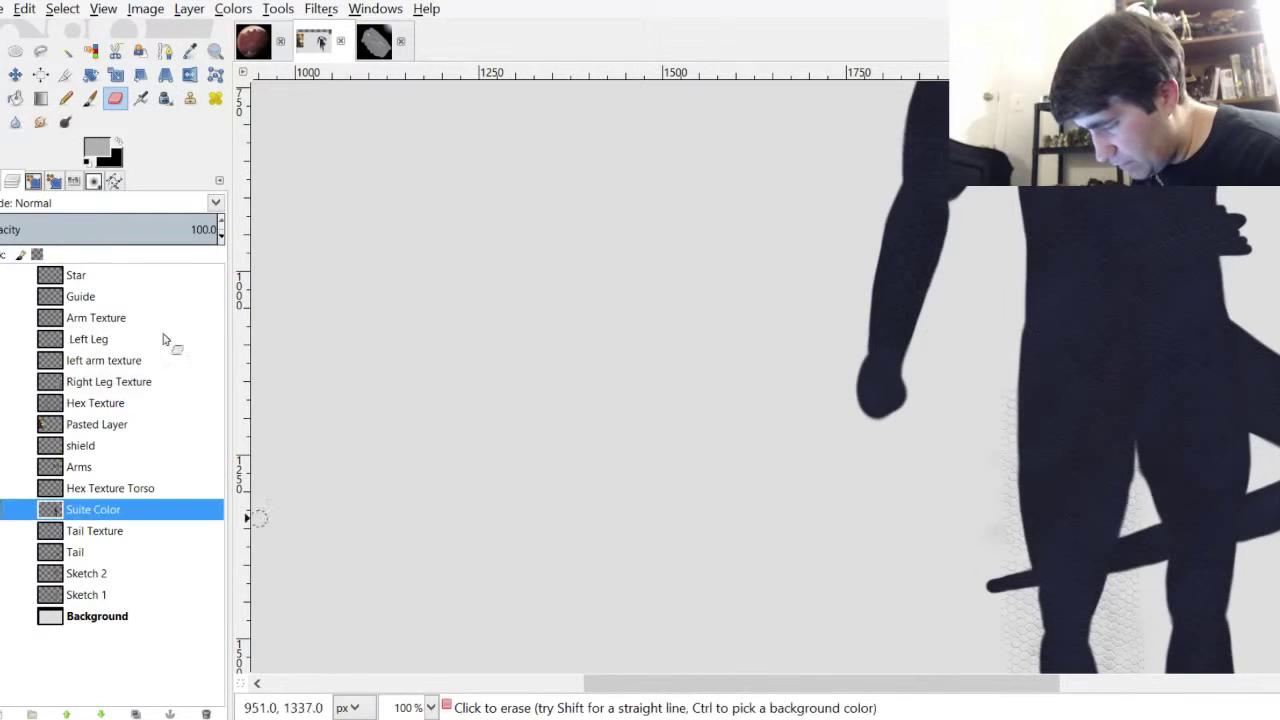
pyautogui.press('u')
pyautogui.click(625, 284)
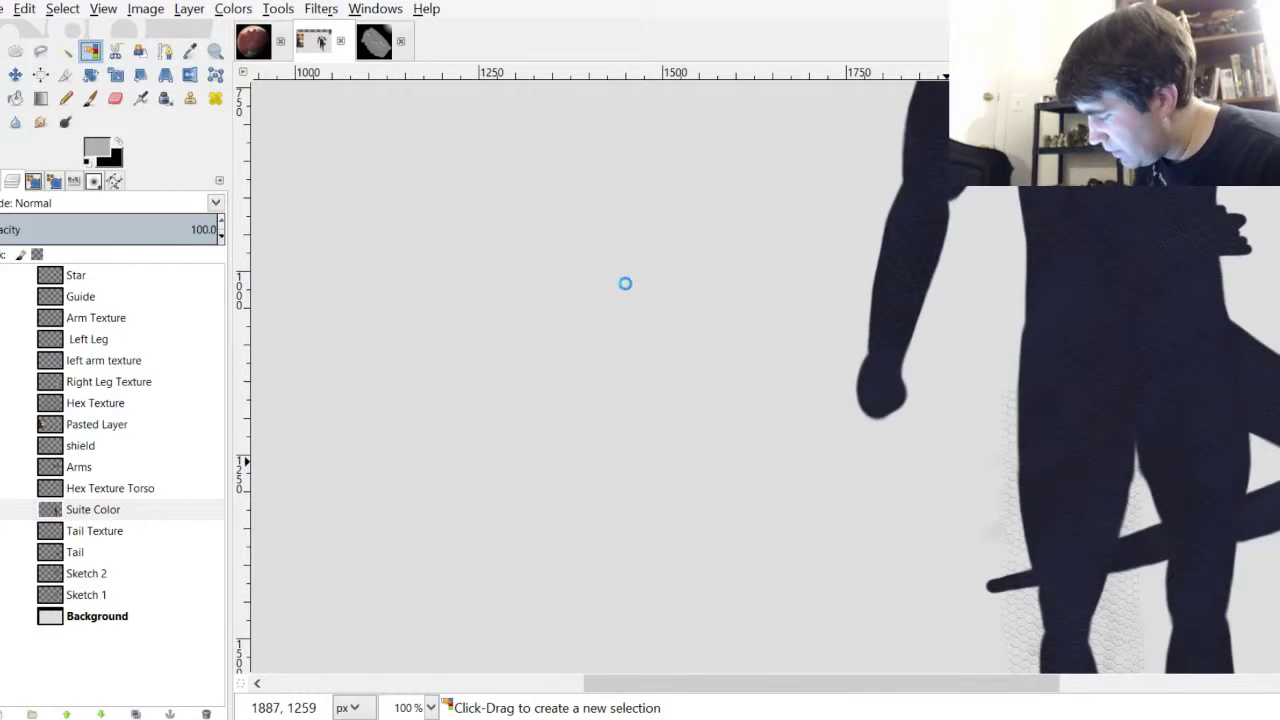
pyautogui.scroll(4, 714, 251)
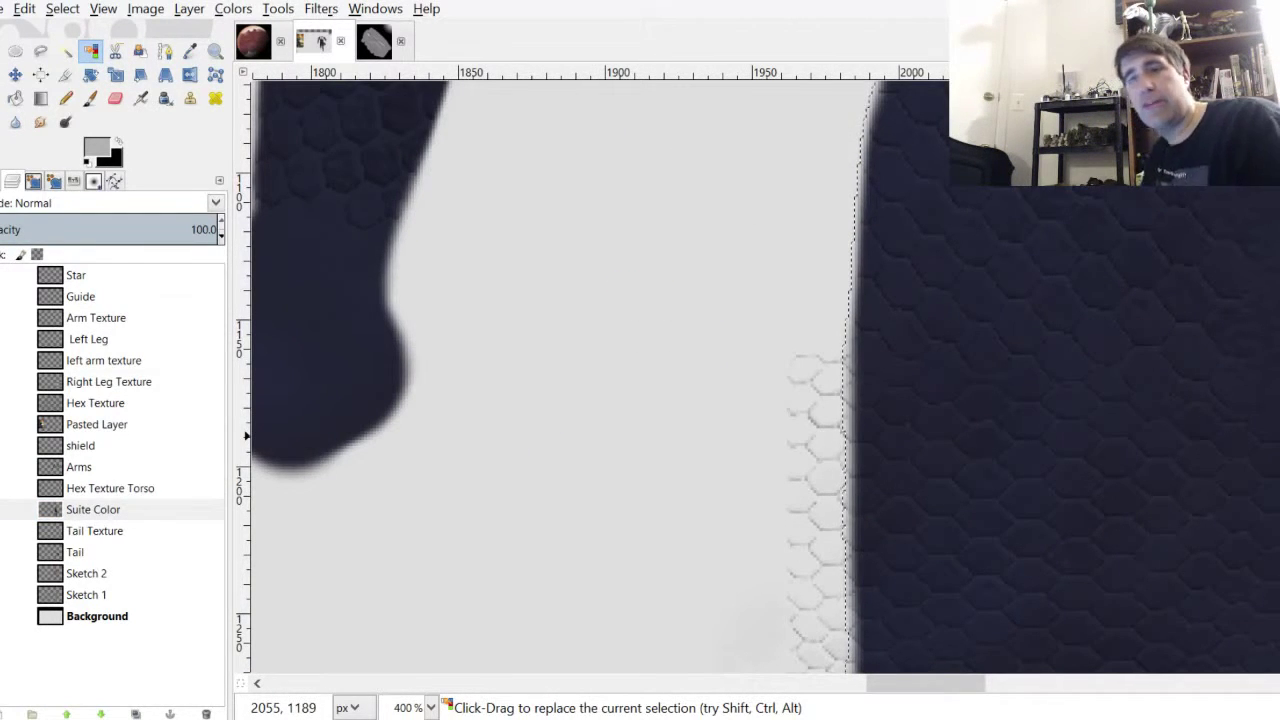
pyautogui.click(62, 8)
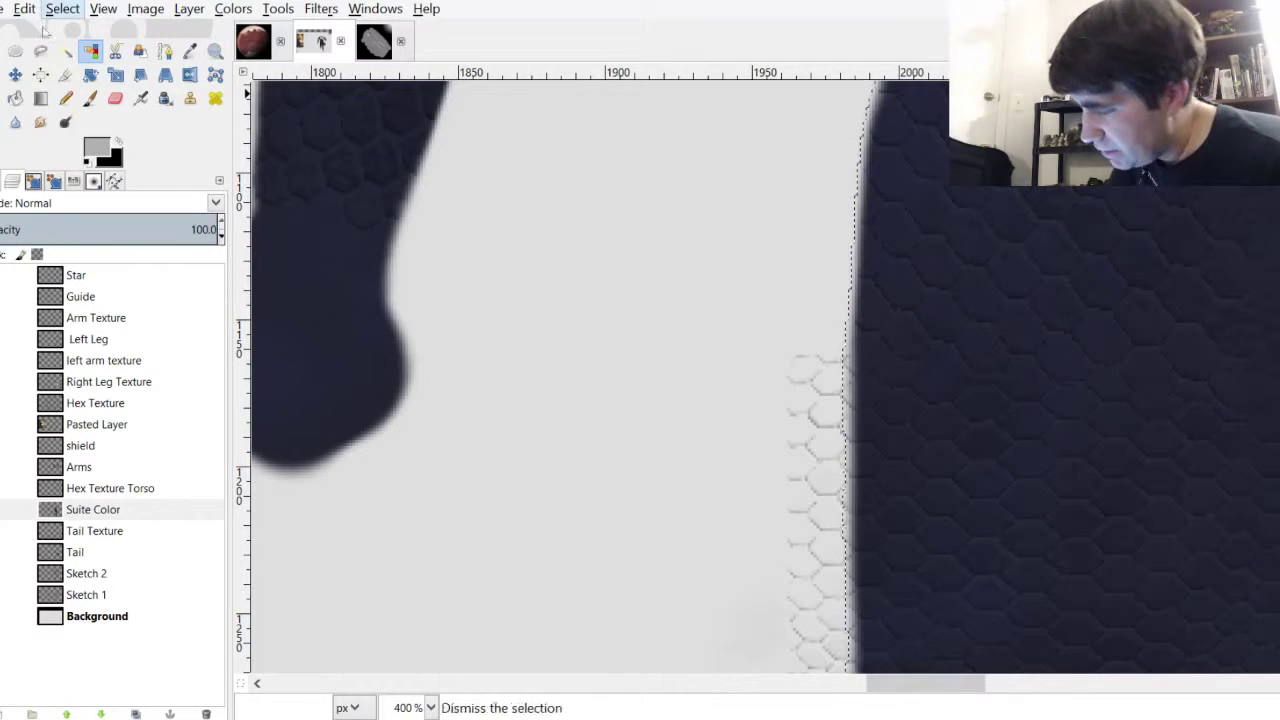
pyautogui.click(84, 152)
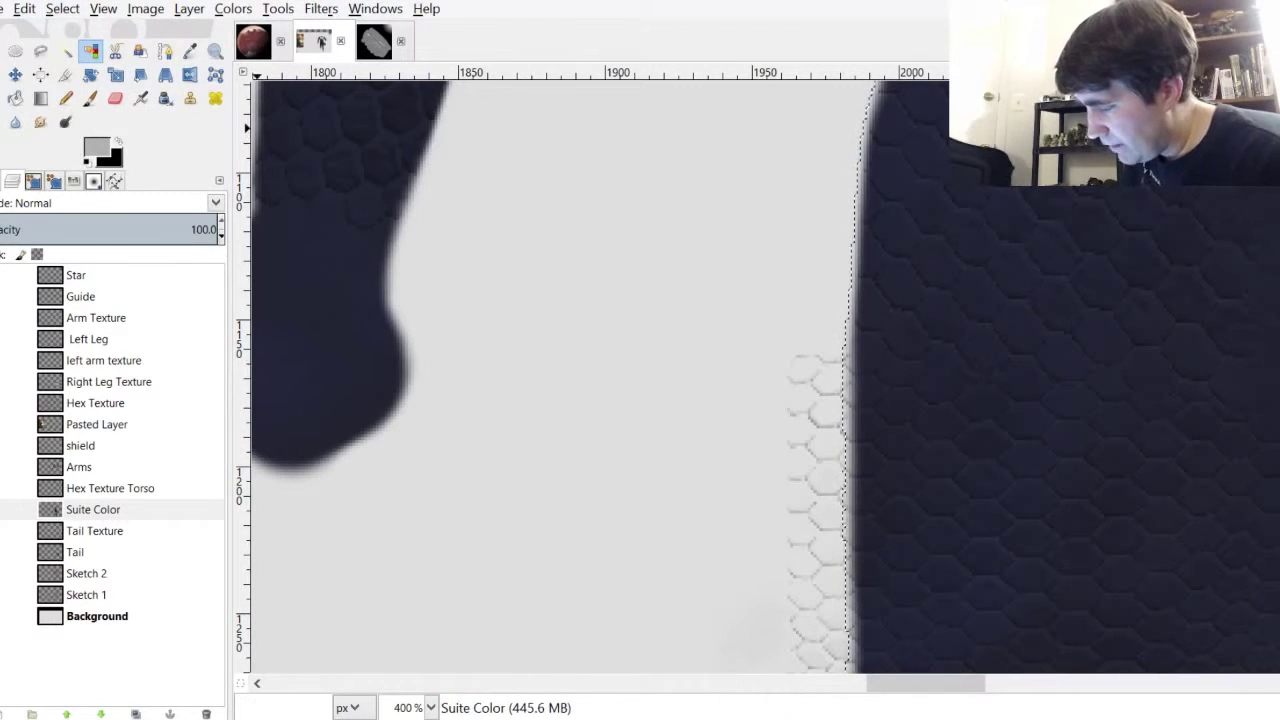
pyautogui.click(733, 287)
pyautogui.keyDown('ctrl'); pyautogui.scroll(-5, 733, 288); pyautogui.keyUp('ctrl')
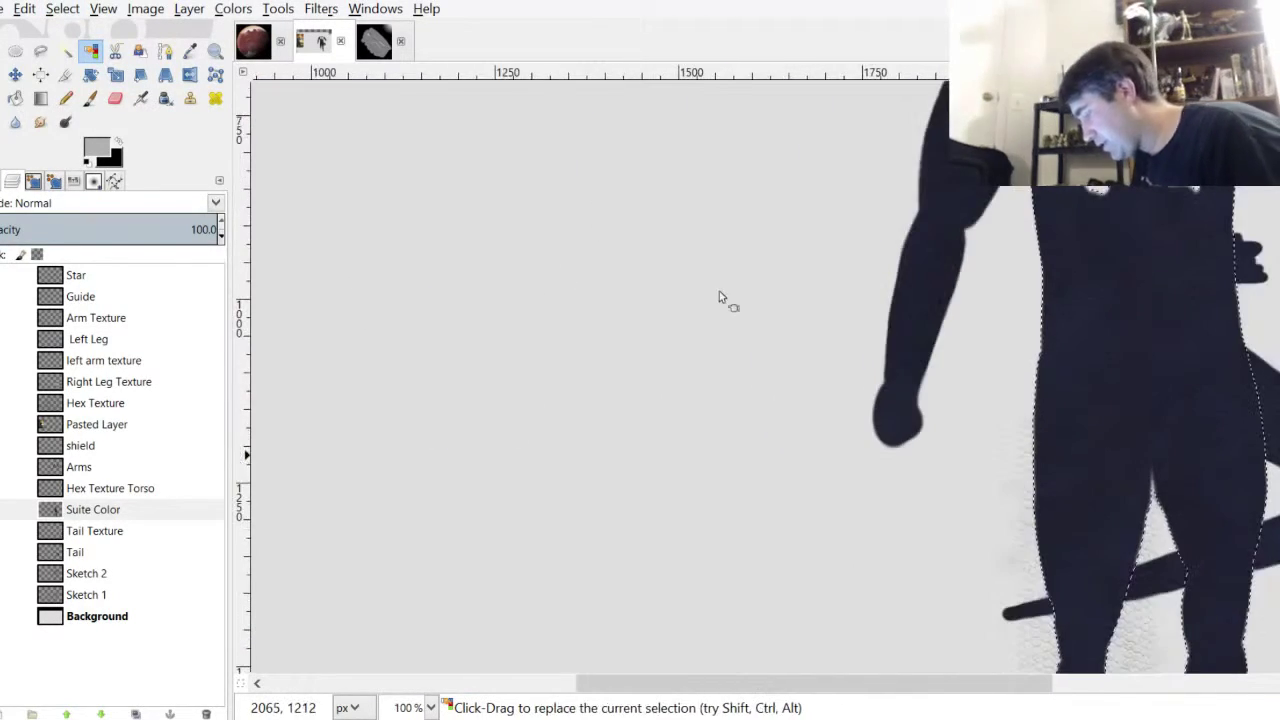
pyautogui.keyDown('ctrl'); pyautogui.scroll(3, 1210, 437); pyautogui.keyUp('ctrl')
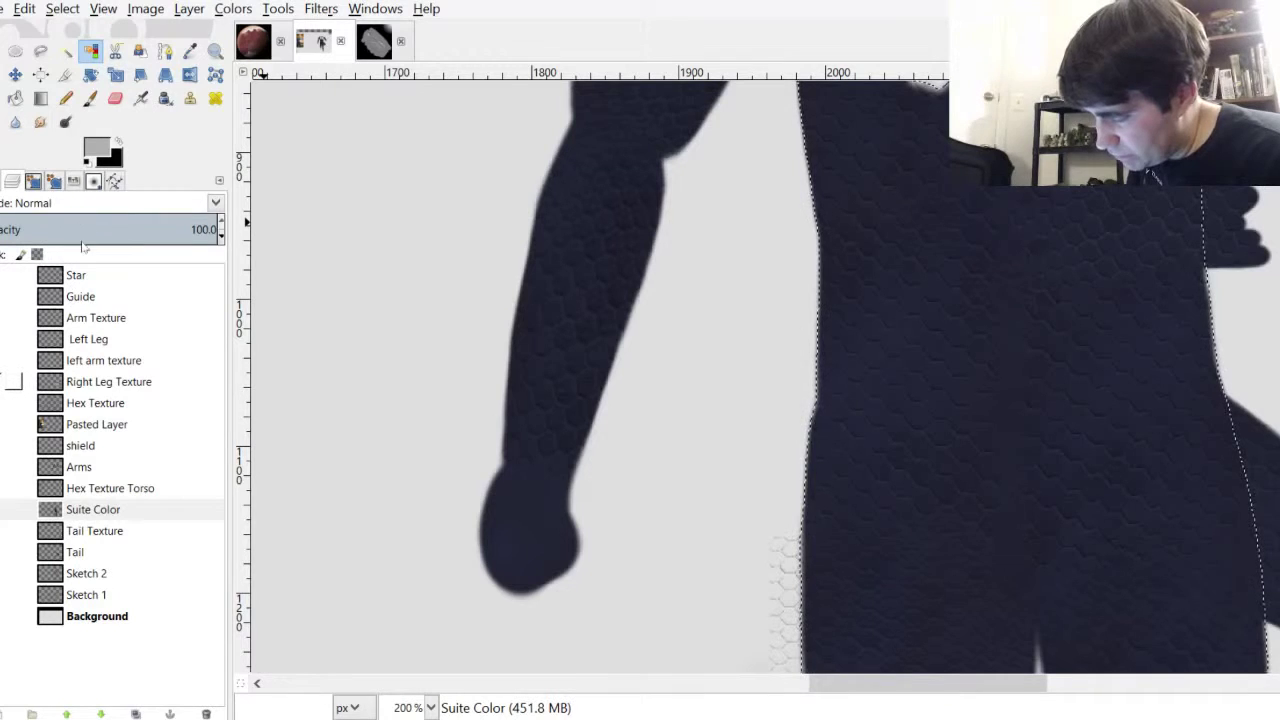
# Remove the stray hexagon texture outside the suit from the Right Leg Texture layer, dismiss the selection and save the file
pyautogui.click(106, 382)
pyautogui.click(24, 9)
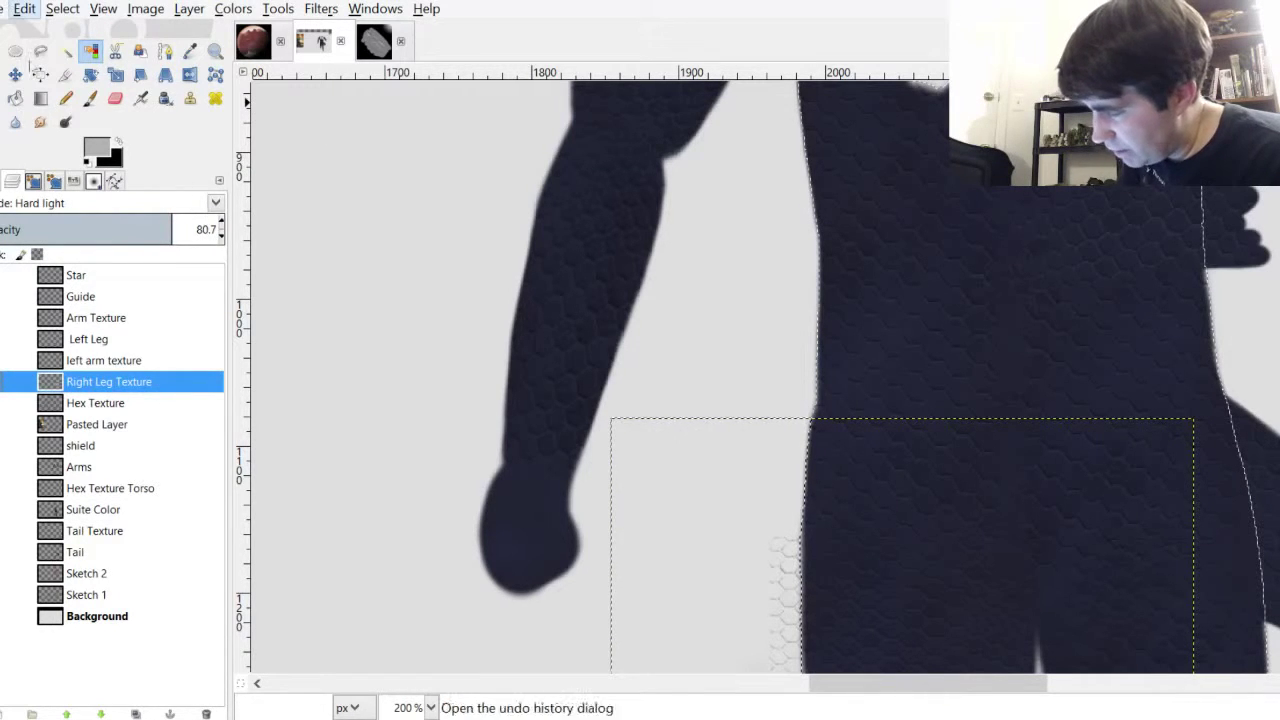
pyautogui.click(62, 121)
pyautogui.scroll(-2, 1129, 424)
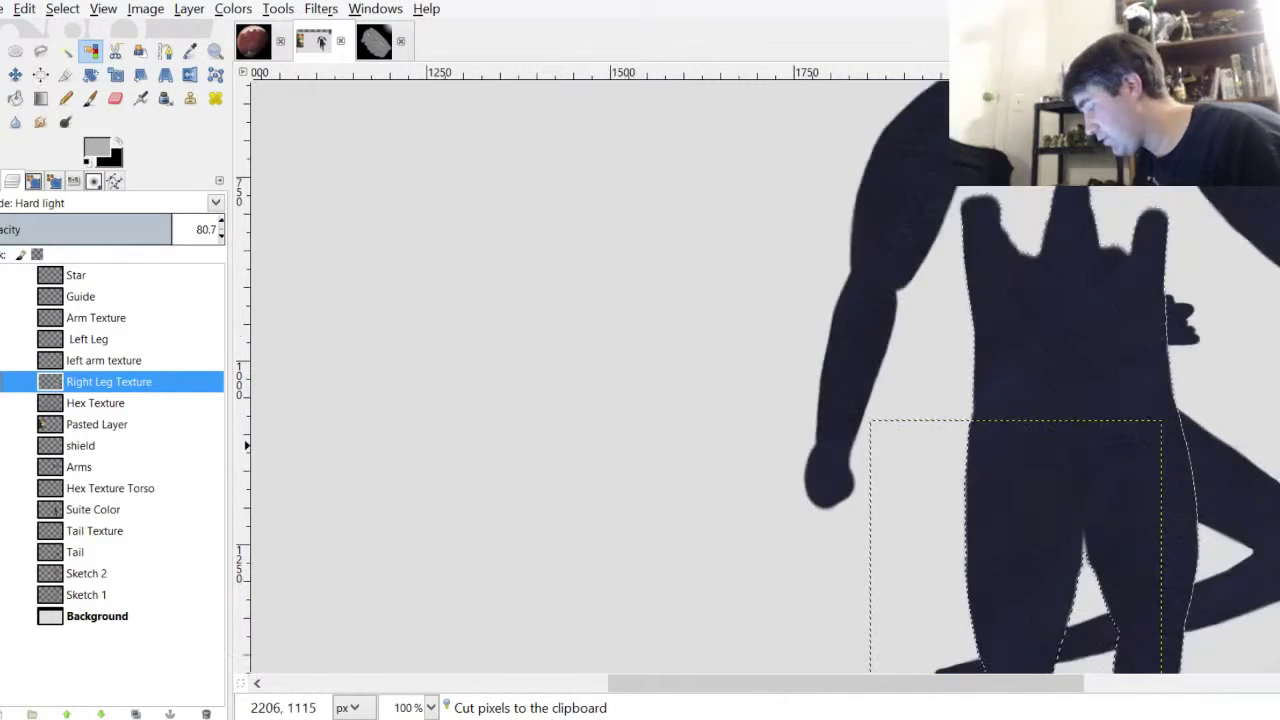
pyautogui.scroll(-3, 860, 260)
pyautogui.scroll(2, 865, 270)
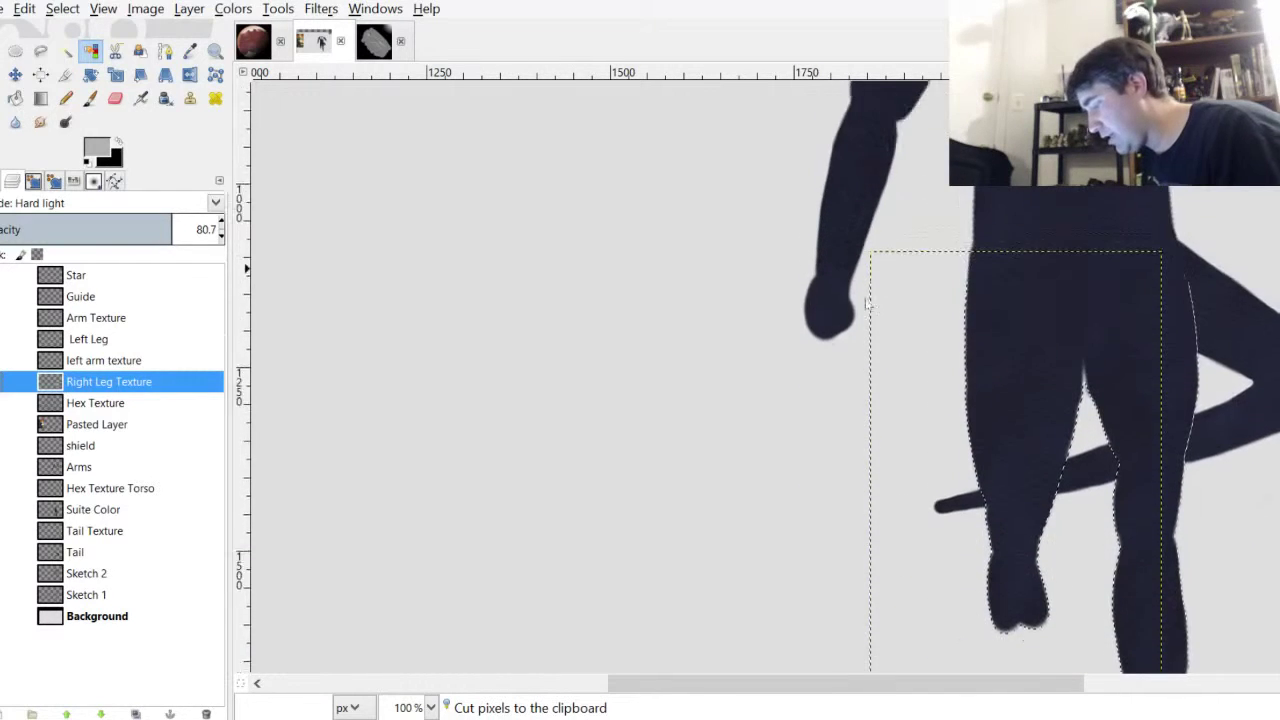
pyautogui.scroll(4, 868, 268)
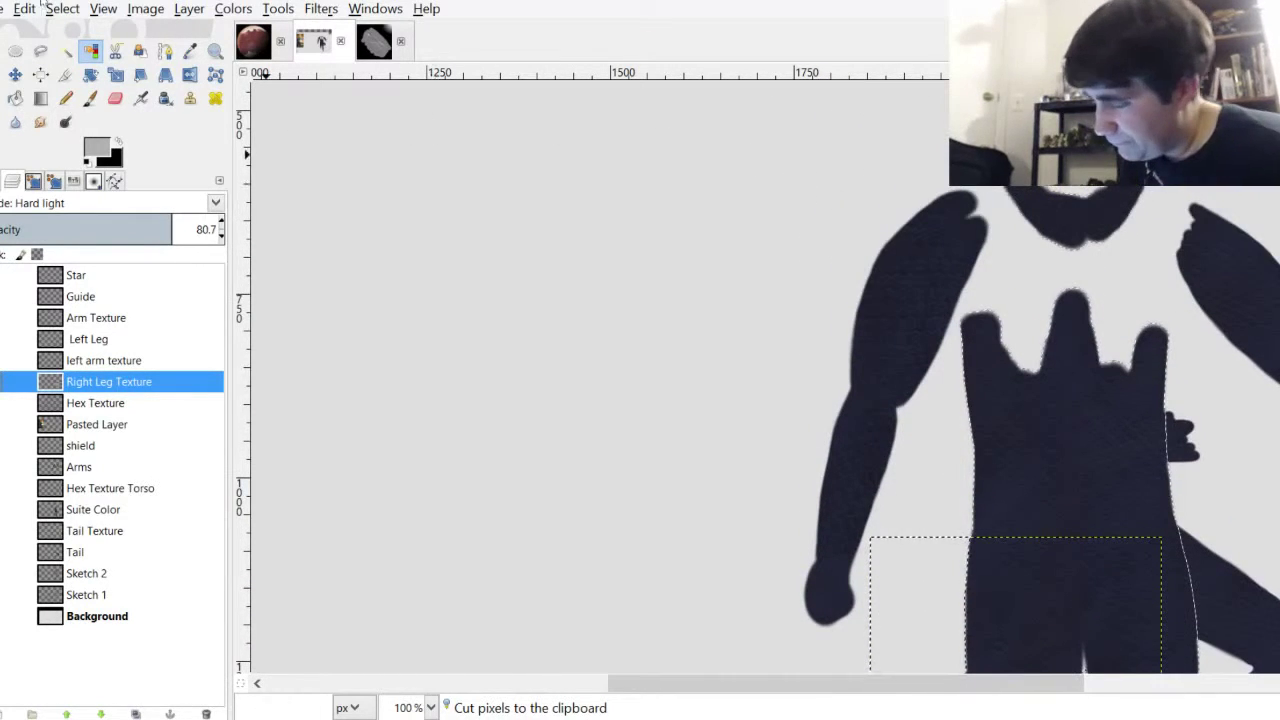
pyautogui.click(60, 41)
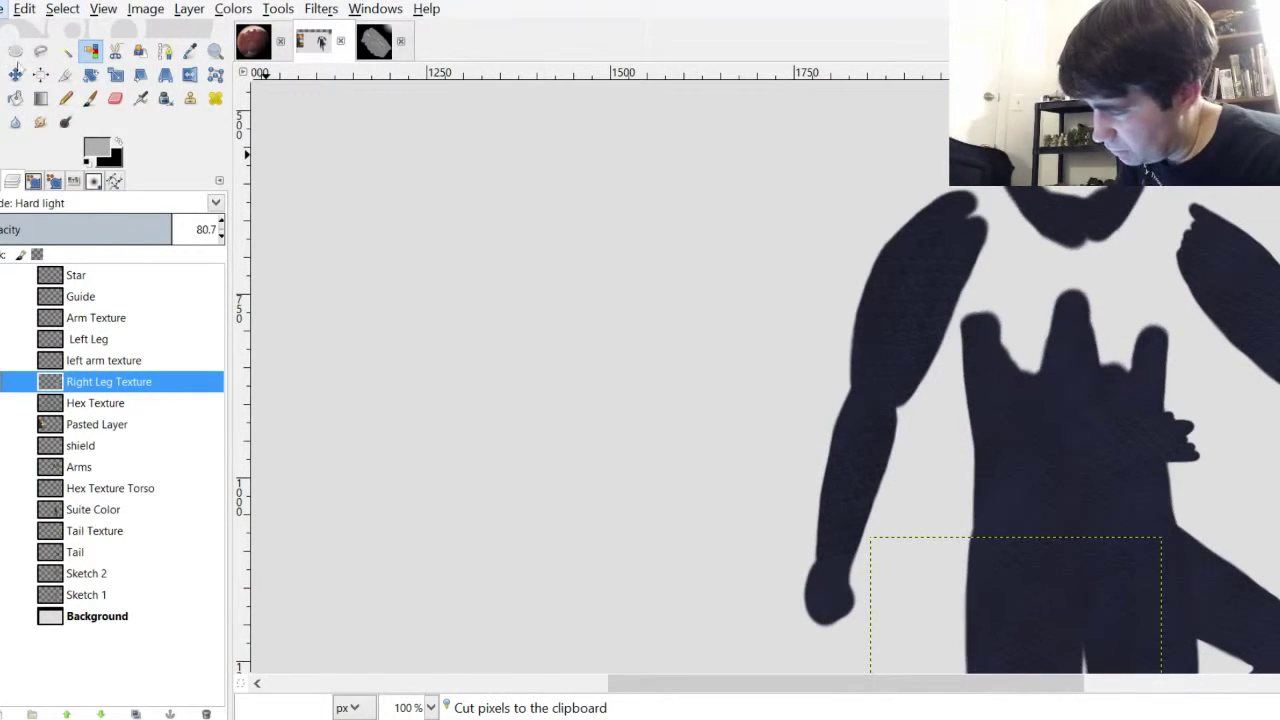
pyautogui.hotkey('ctrl', 's')
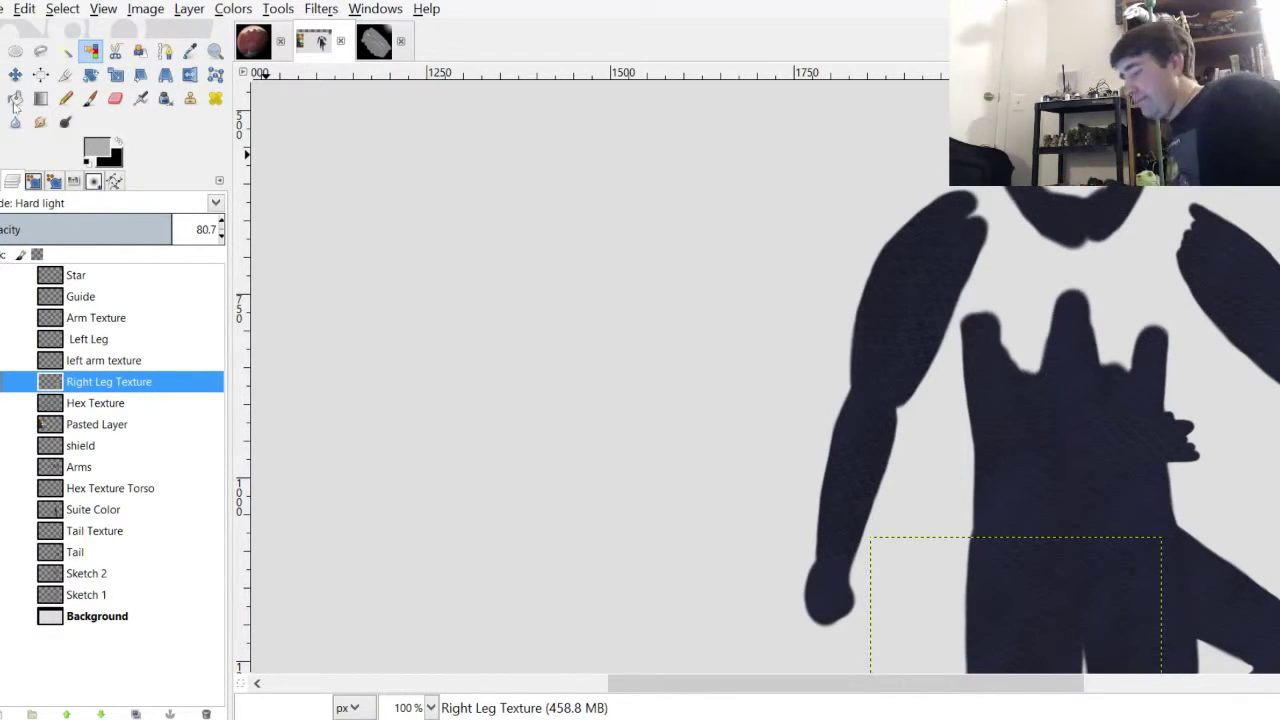
# Show the Sketch 2 layer and move it to the top of the layer stack above Star
pyautogui.scroll(-2, 990, 386)
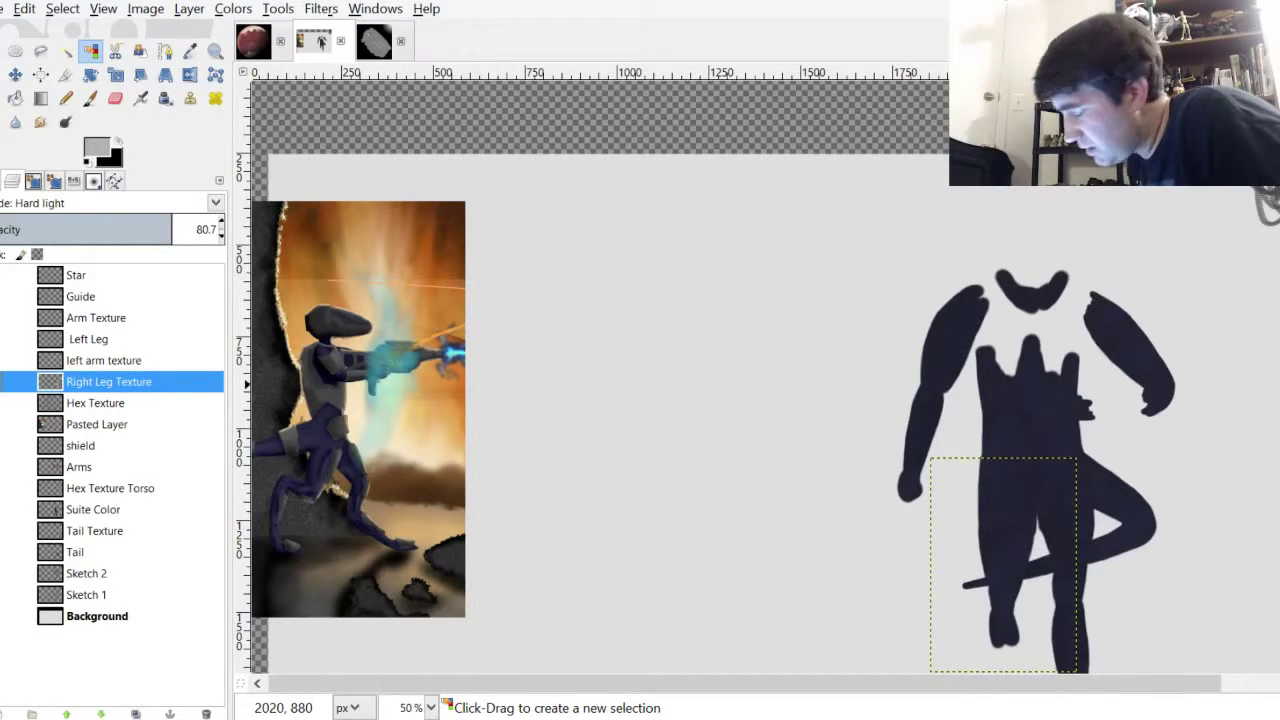
pyautogui.scroll(-3, 852, 266)
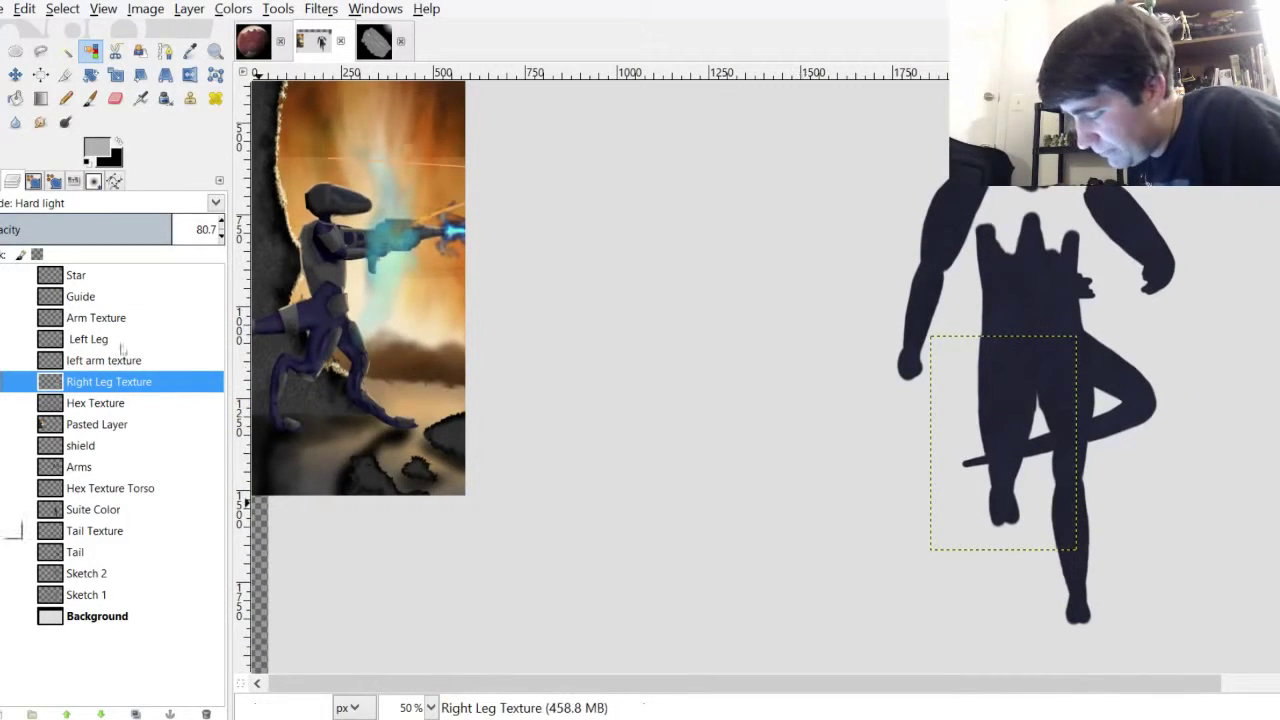
pyautogui.click(1, 573)
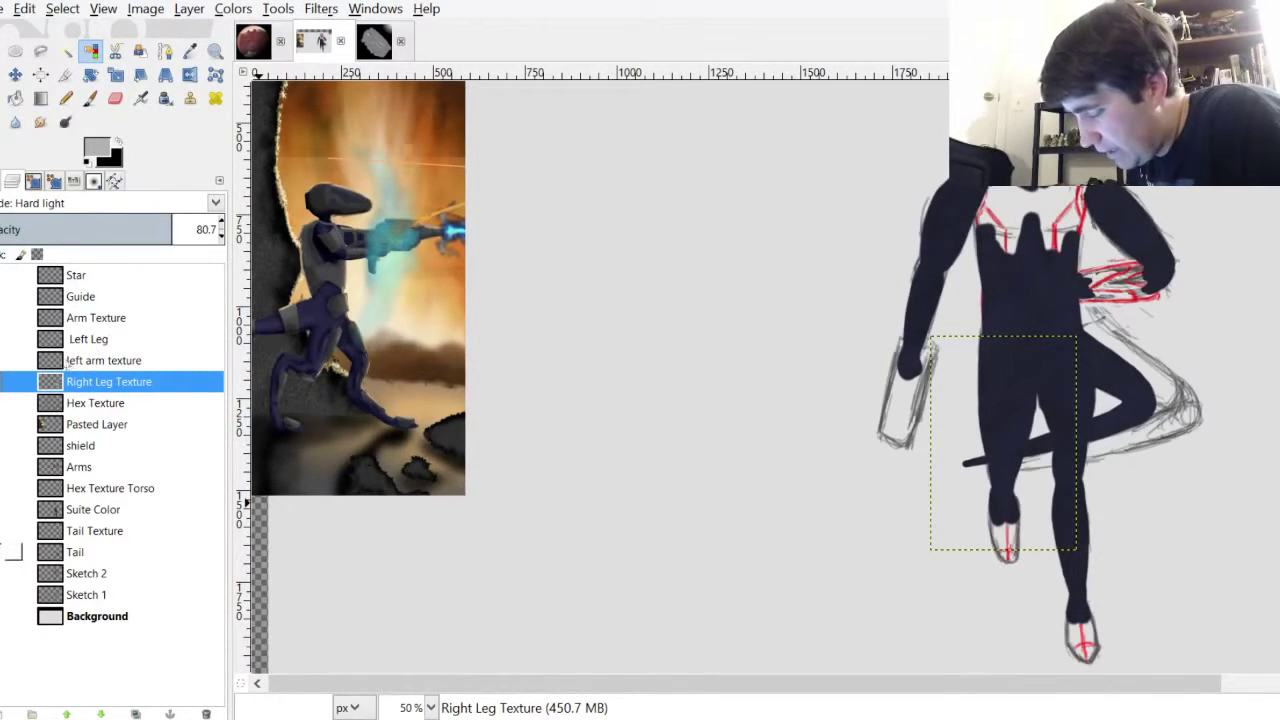
pyautogui.moveTo(60, 573); pyautogui.dragTo(73, 190)
pyautogui.scroll(3, 731, 177)
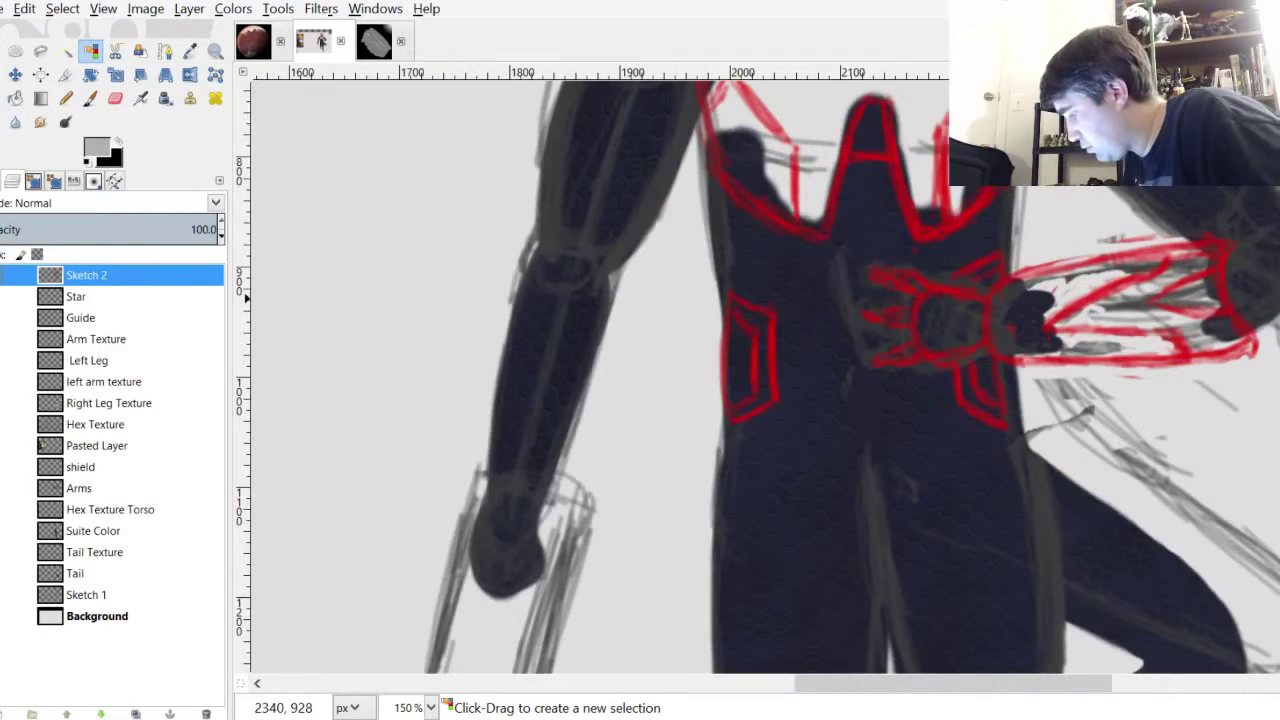
pyautogui.scroll(5, 860, 225)
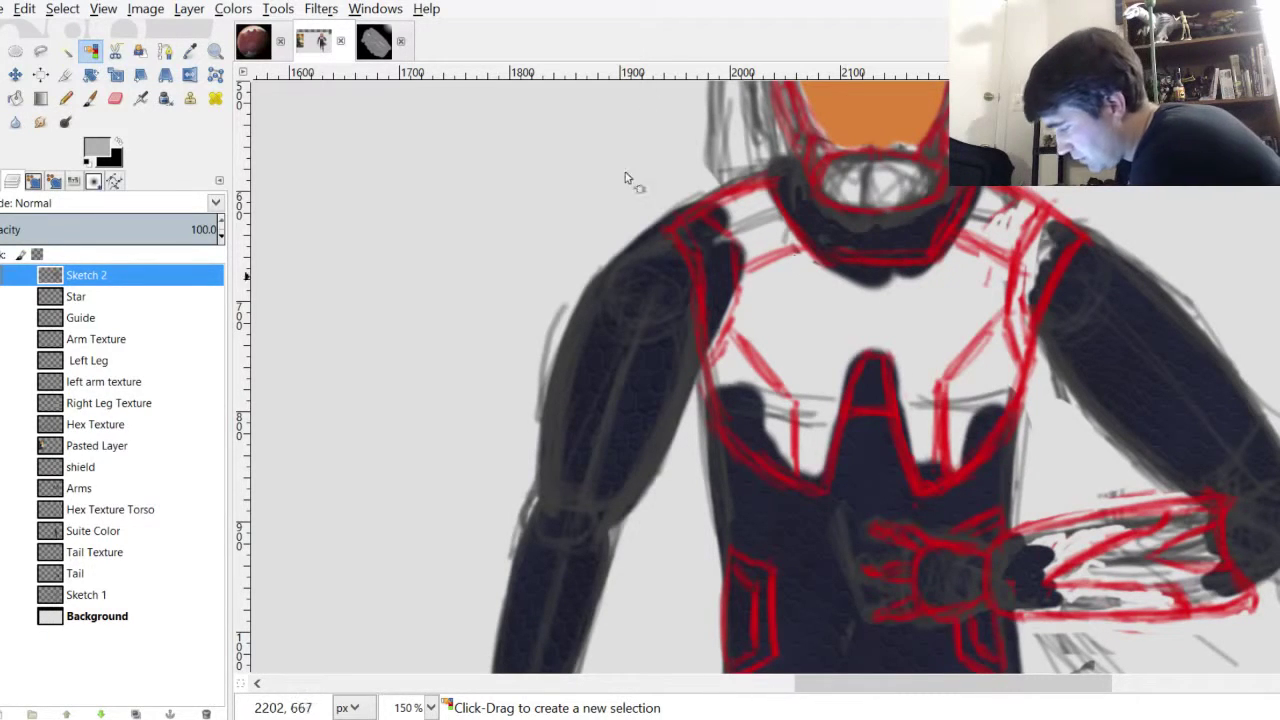
pyautogui.moveTo(856, 203); pyautogui.dragTo(855, 204)
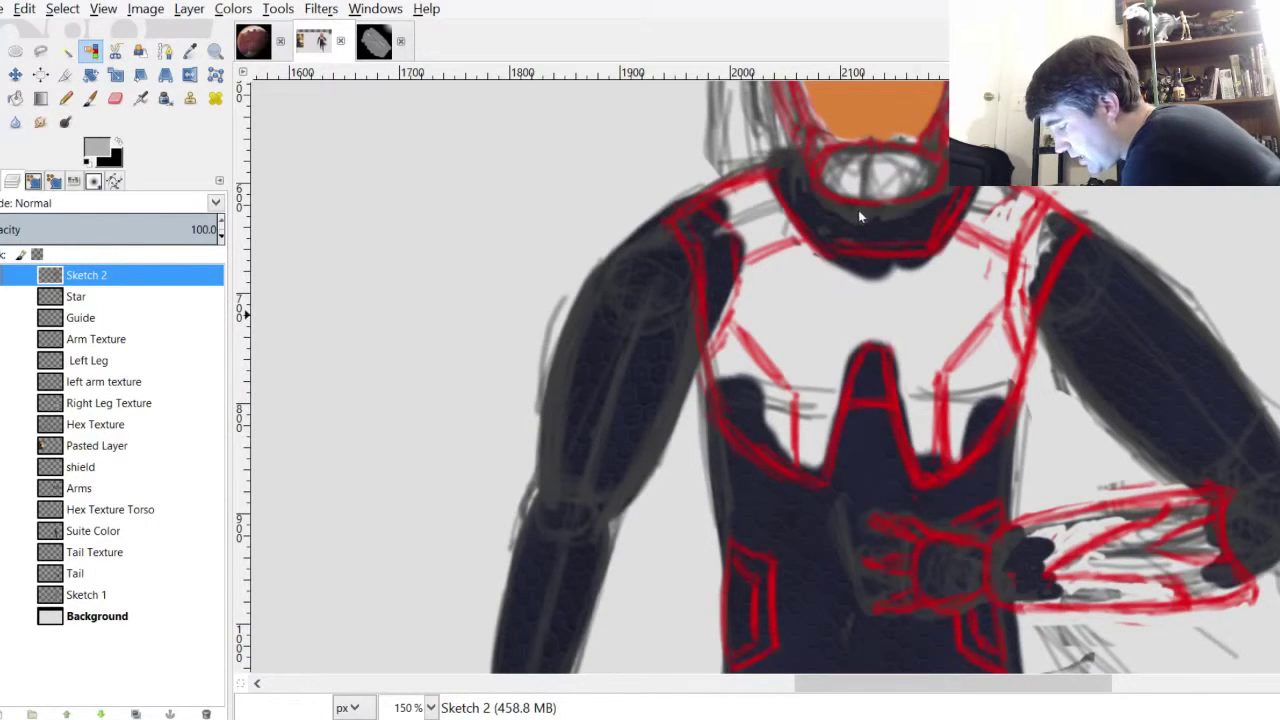
pyautogui.scroll(2, 858, 210)
pyautogui.scroll(-2, 850, 183)
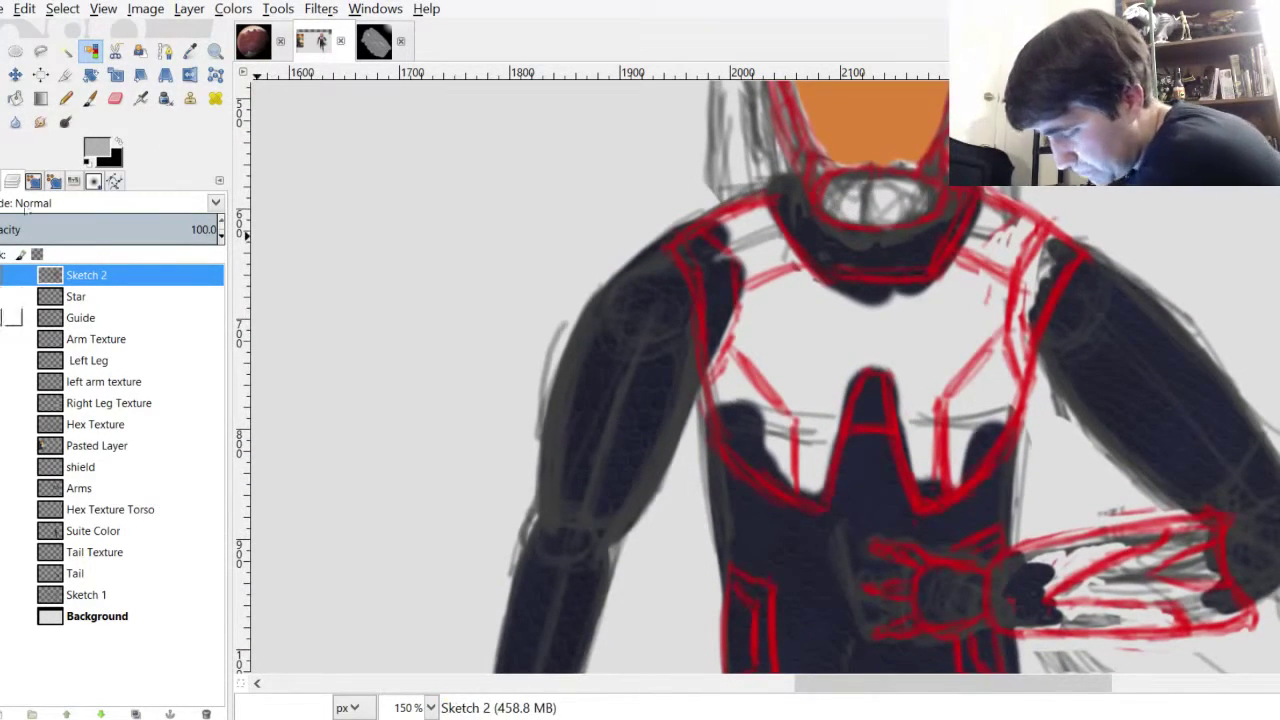
# Make a freehand selection around the hand resting across the waist on the Arms layer
pyautogui.click(82, 488)
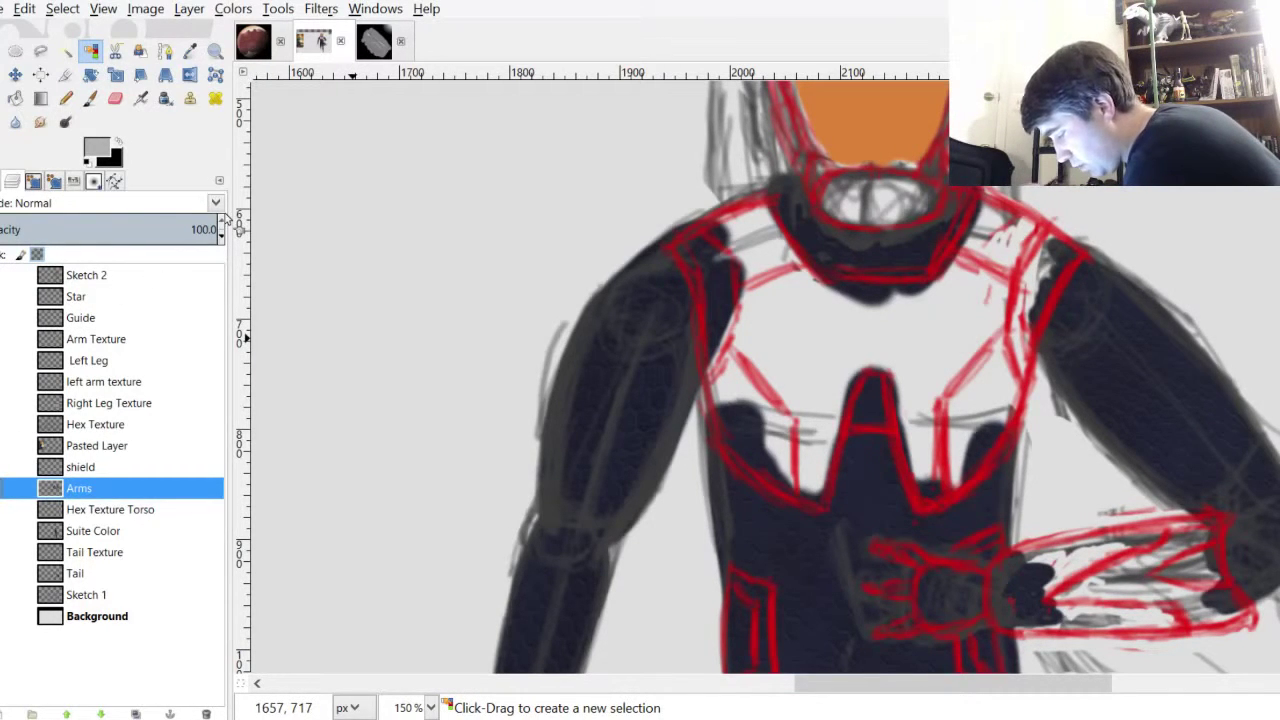
pyautogui.scroll(-2, 852, 190)
pyautogui.scroll(2, 851, 205)
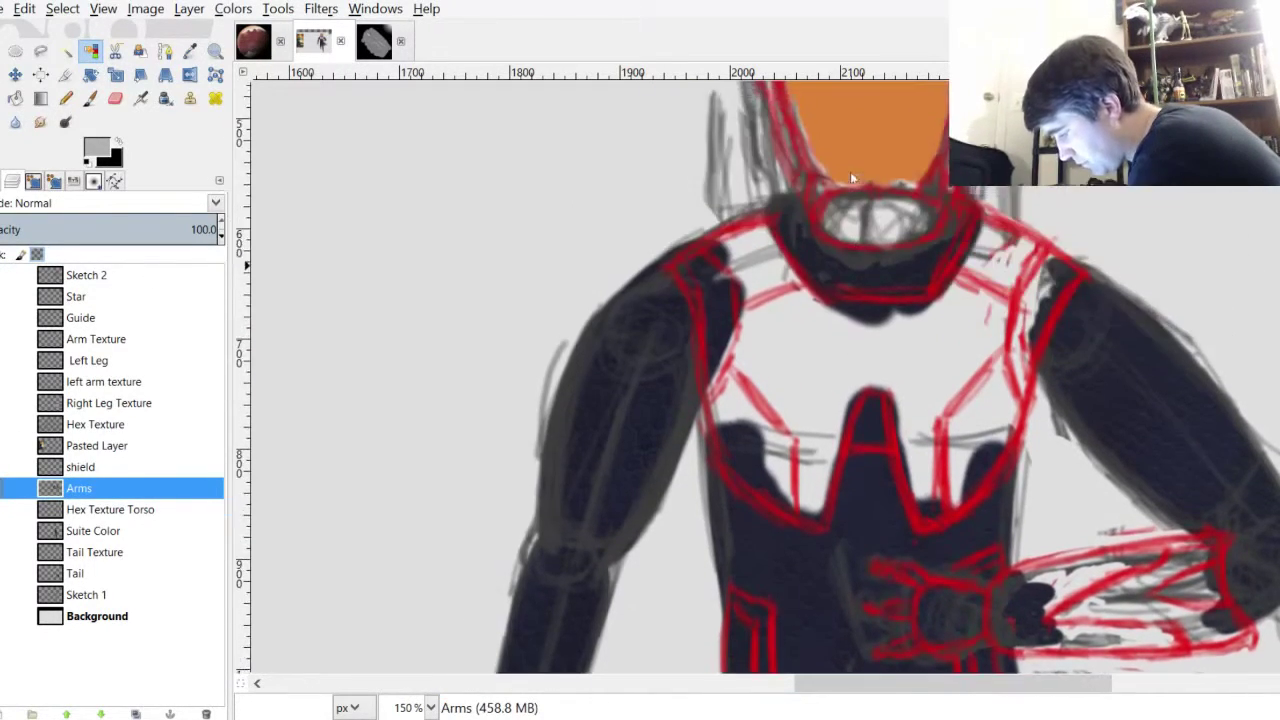
pyautogui.scroll(-2, 848, 185)
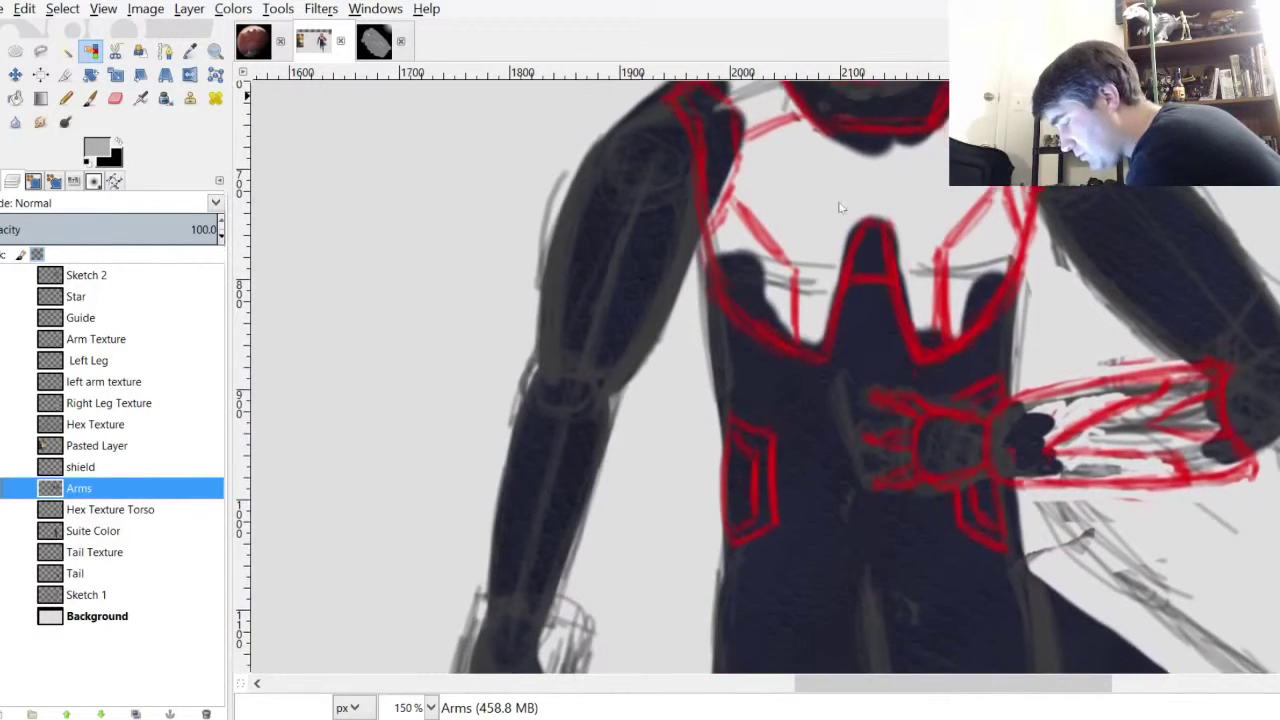
pyautogui.scroll(-2, 843, 204)
pyautogui.scroll(2, 836, 205)
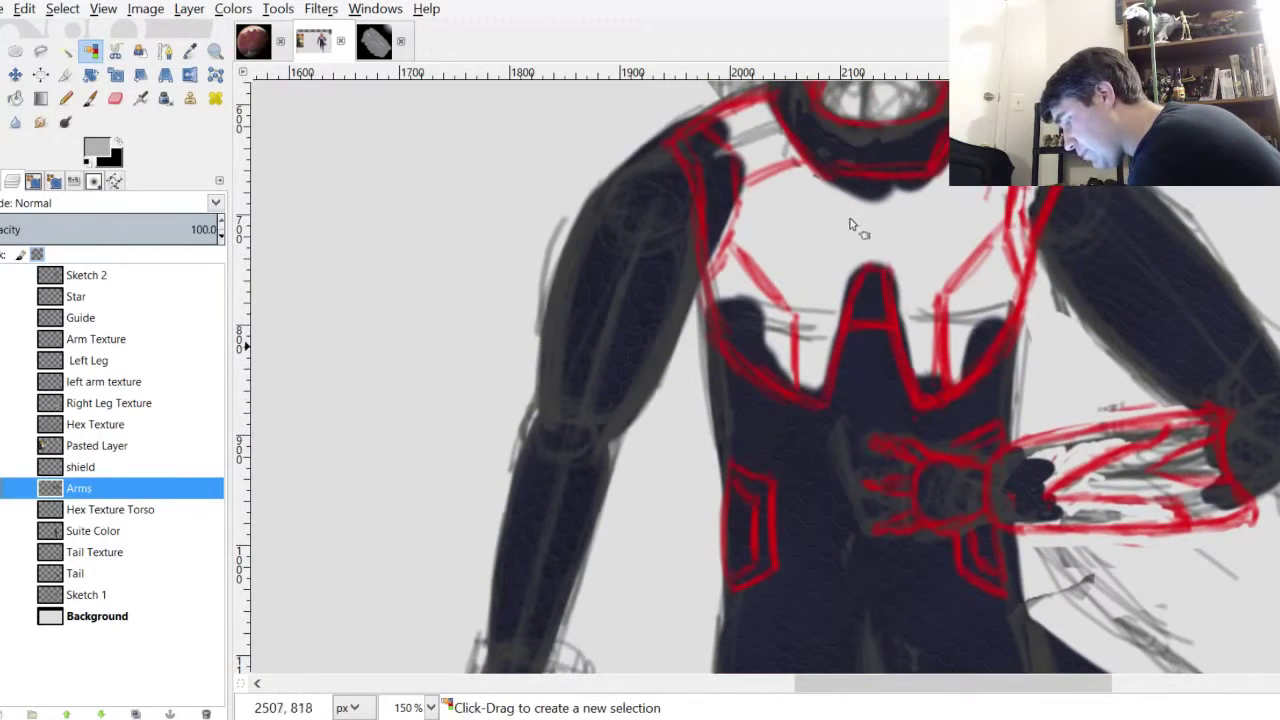
pyautogui.scroll(-2, 840, 210)
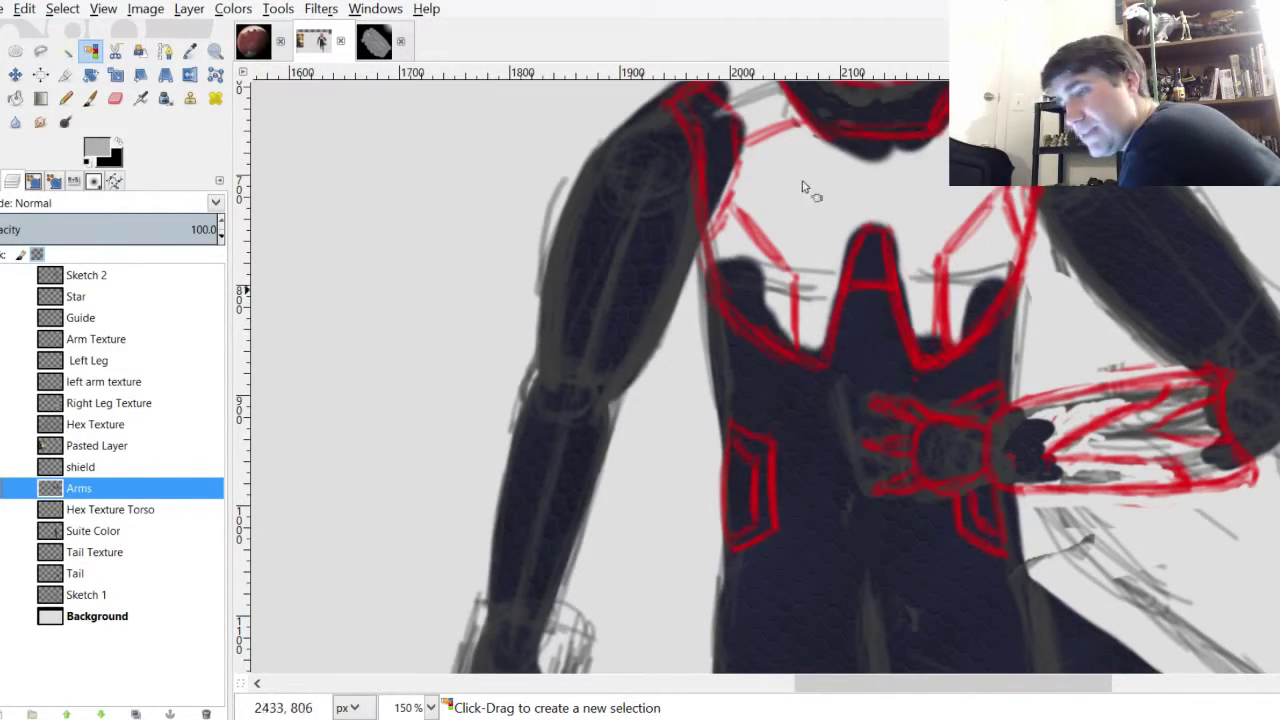
pyautogui.scroll(3, 856, 240)
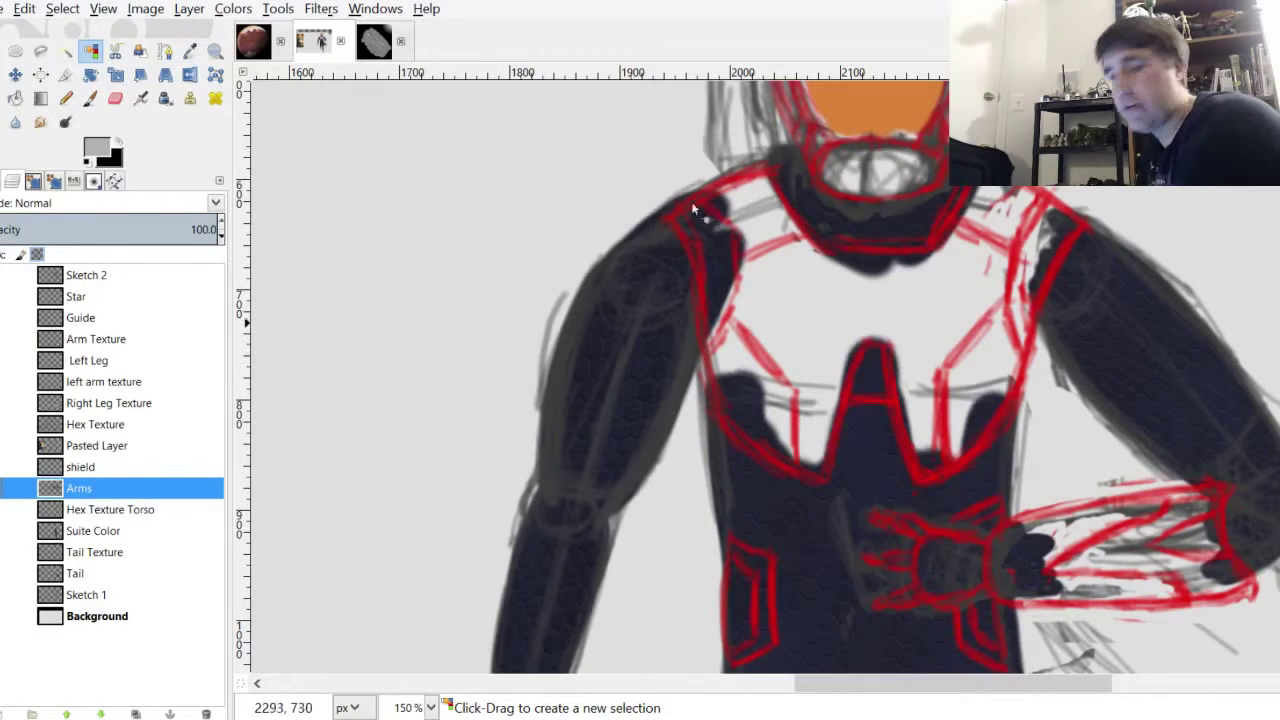
pyautogui.scroll(-3, 790, 188)
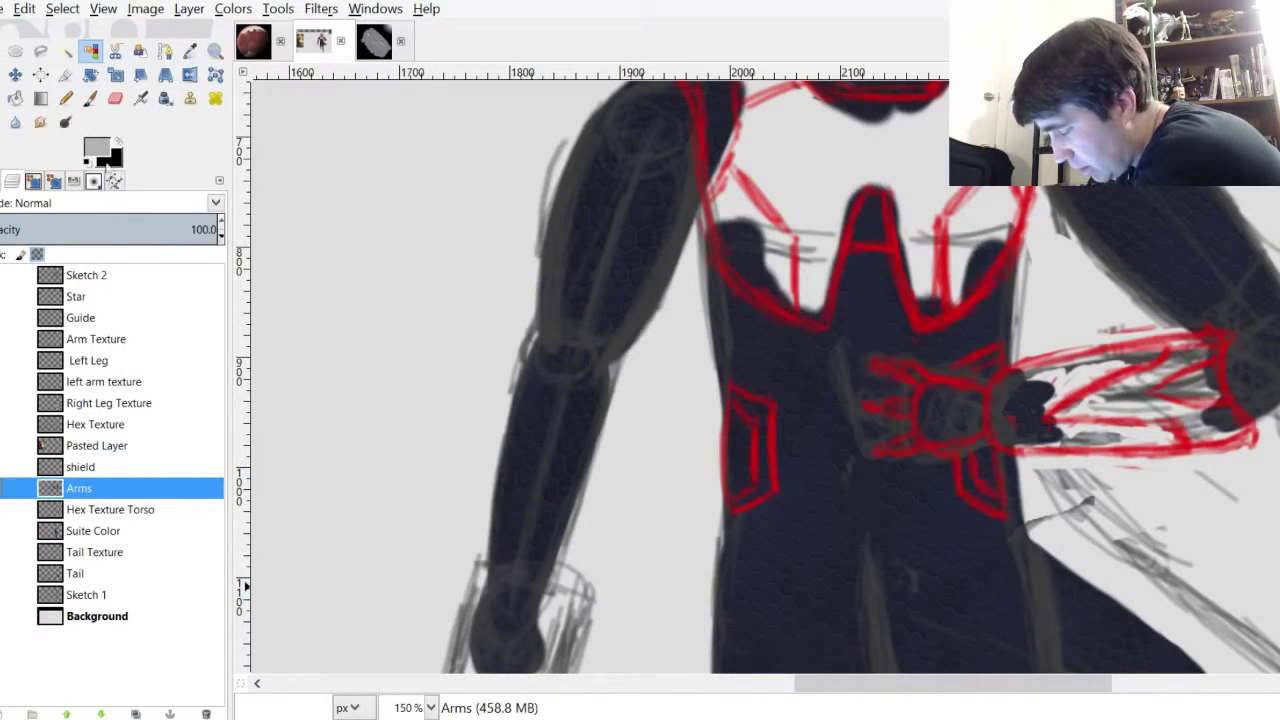
pyautogui.click(40, 50)
pyautogui.moveTo(842, 322)
pyautogui.mouseDown()
pyautogui.moveTo(985, 320)
pyautogui.moveTo(1120, 379)
pyautogui.moveTo(976, 547)
pyautogui.moveTo(828, 346)
pyautogui.mouseUp()
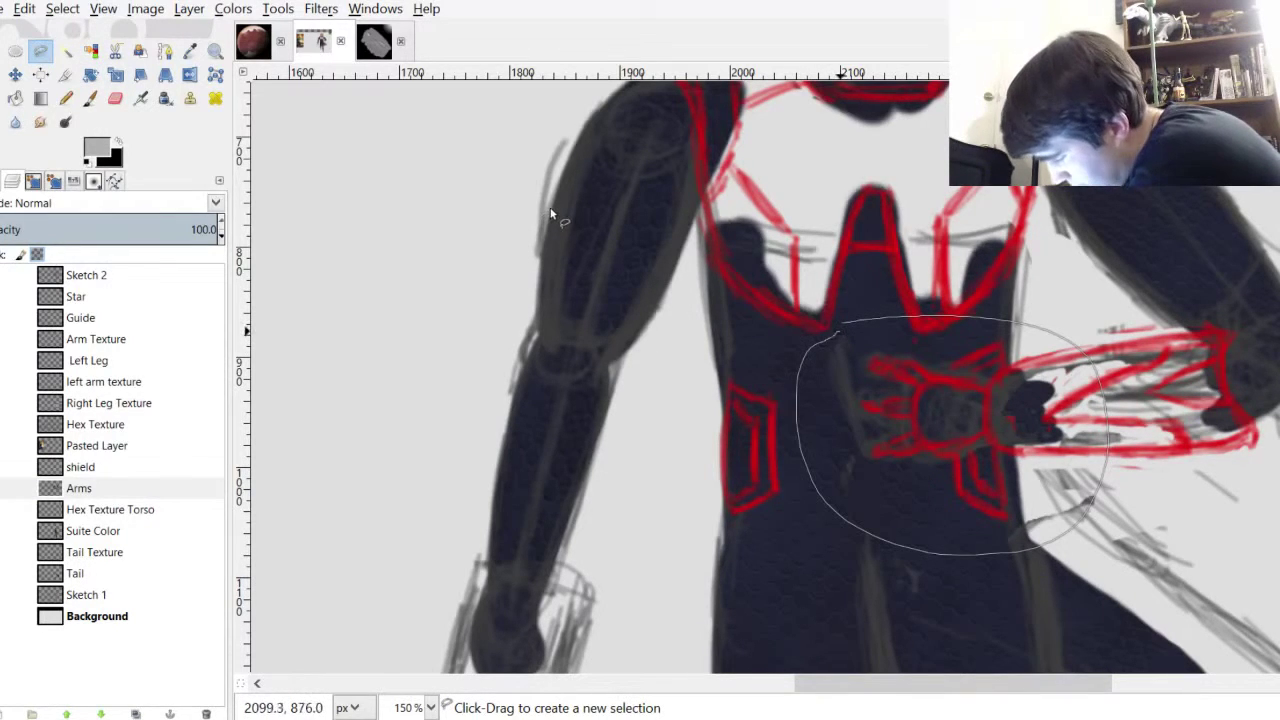
pyautogui.press('Return')
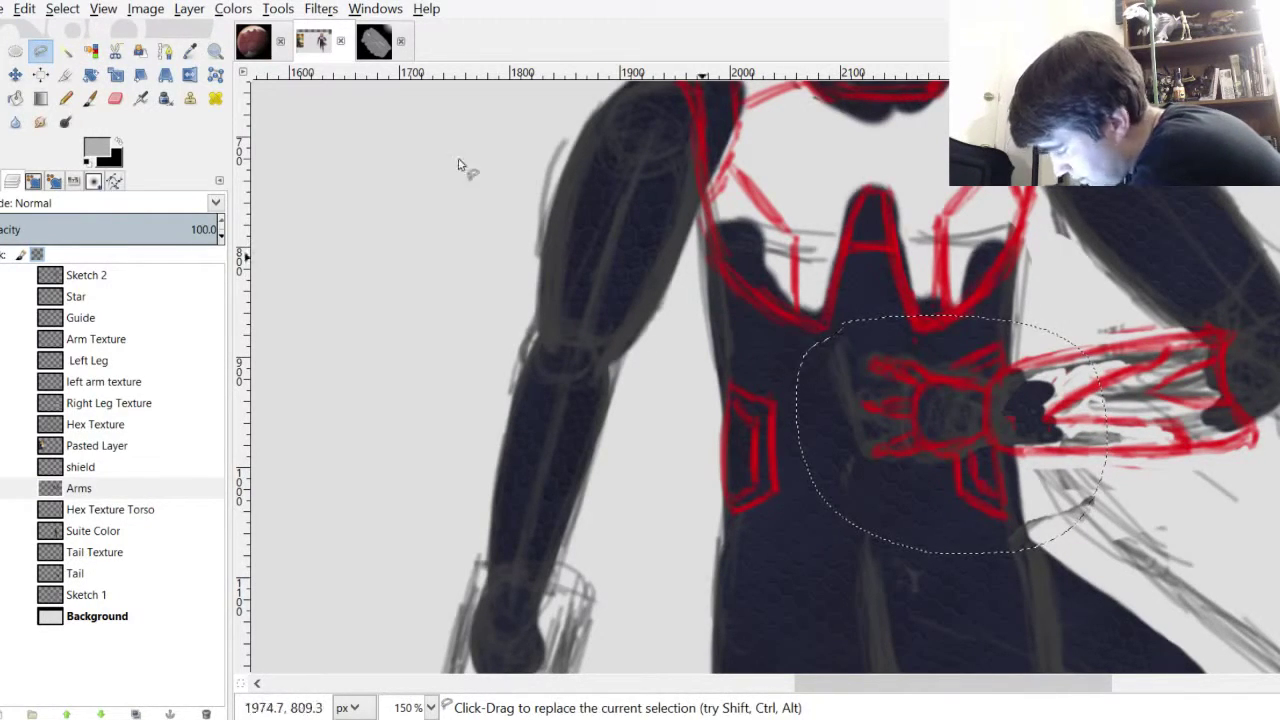
# Cut the selected hand, paste it as a new layer and place that layer between shield and Arms
pyautogui.click(24, 8)
pyautogui.click(52, 97)
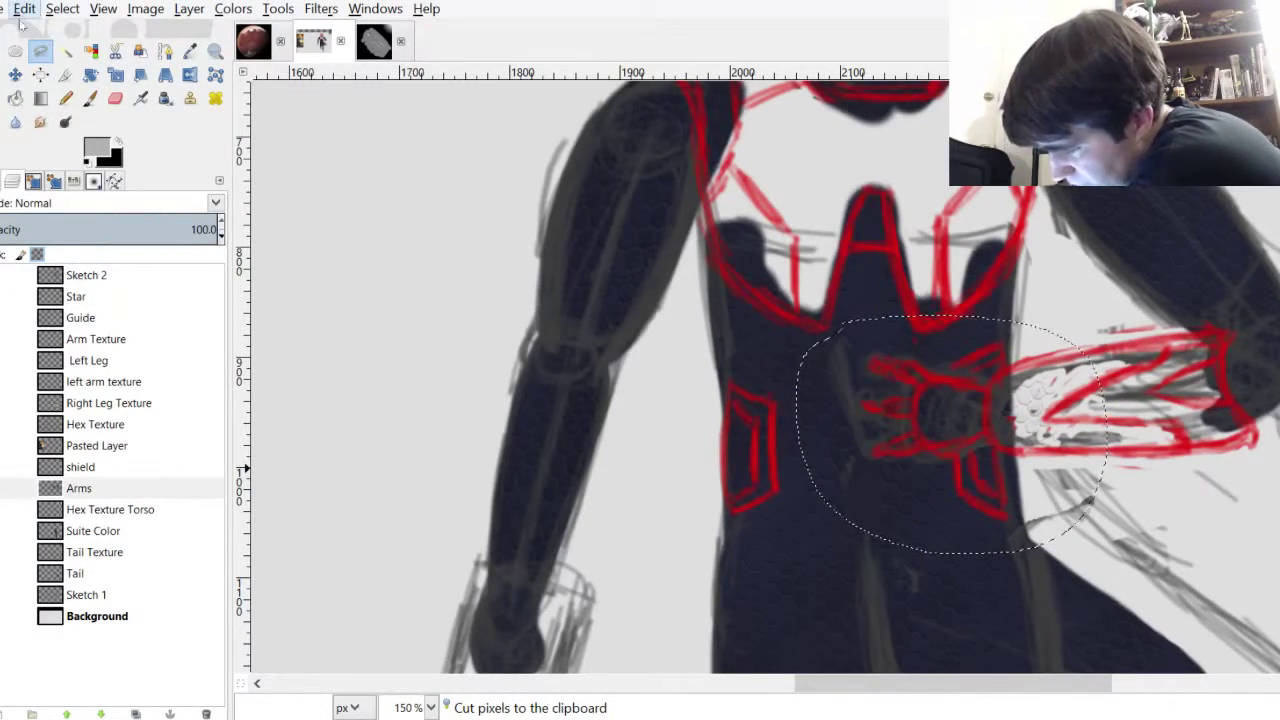
pyautogui.hotkey('ctrl', 'v')
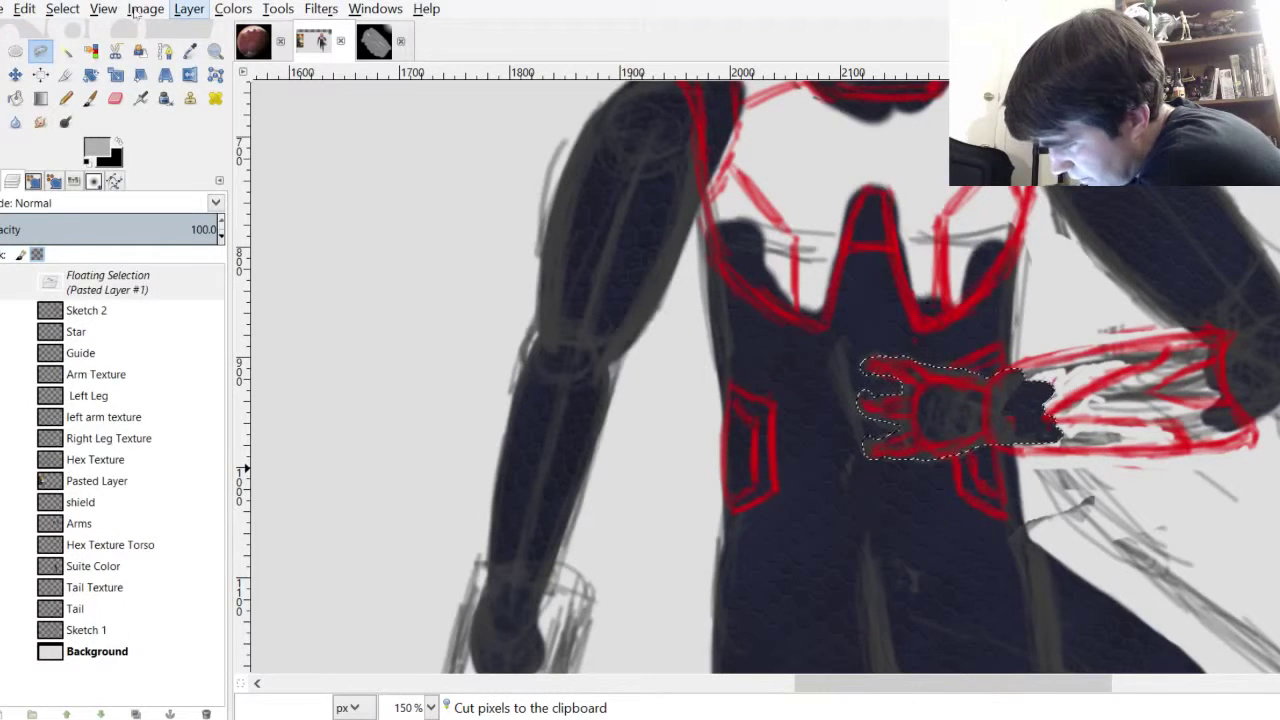
pyautogui.hotkey('shift', 'ctrl', 'n')
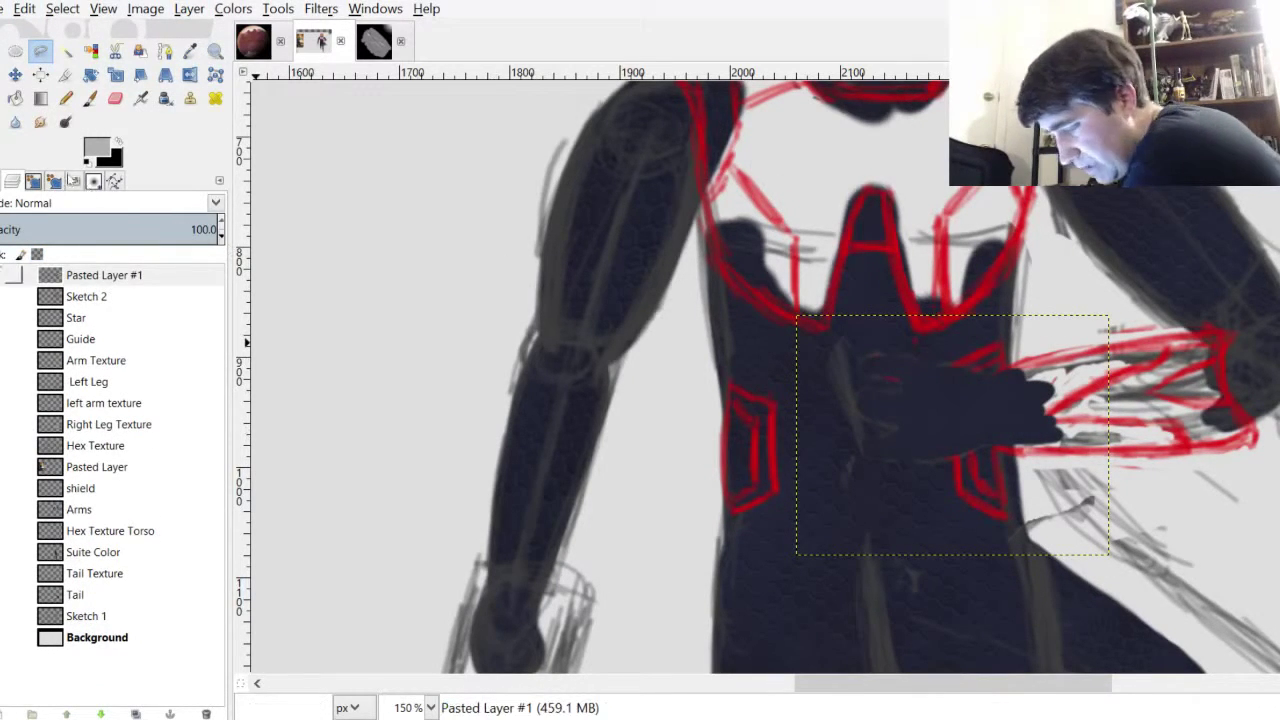
pyautogui.moveTo(110, 275); pyautogui.dragTo(145, 498)
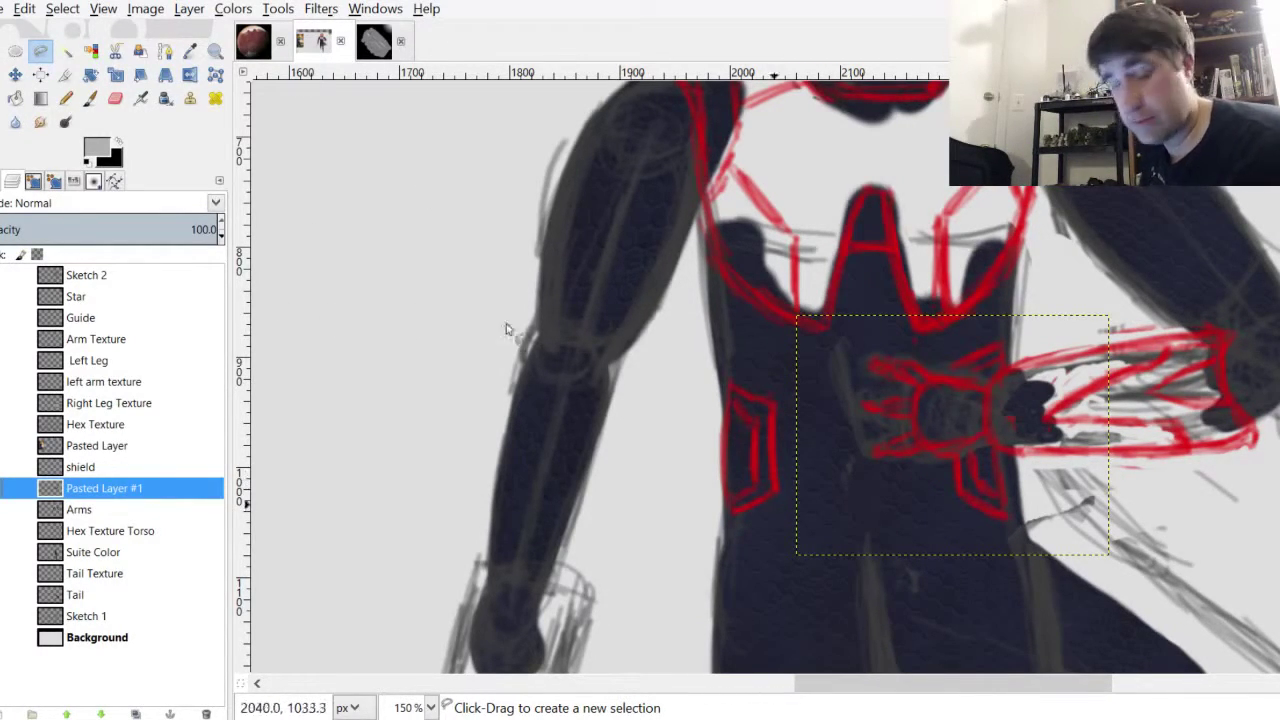
# Create a new layer named Vest directly above the Arms layer
pyautogui.click(14, 509)
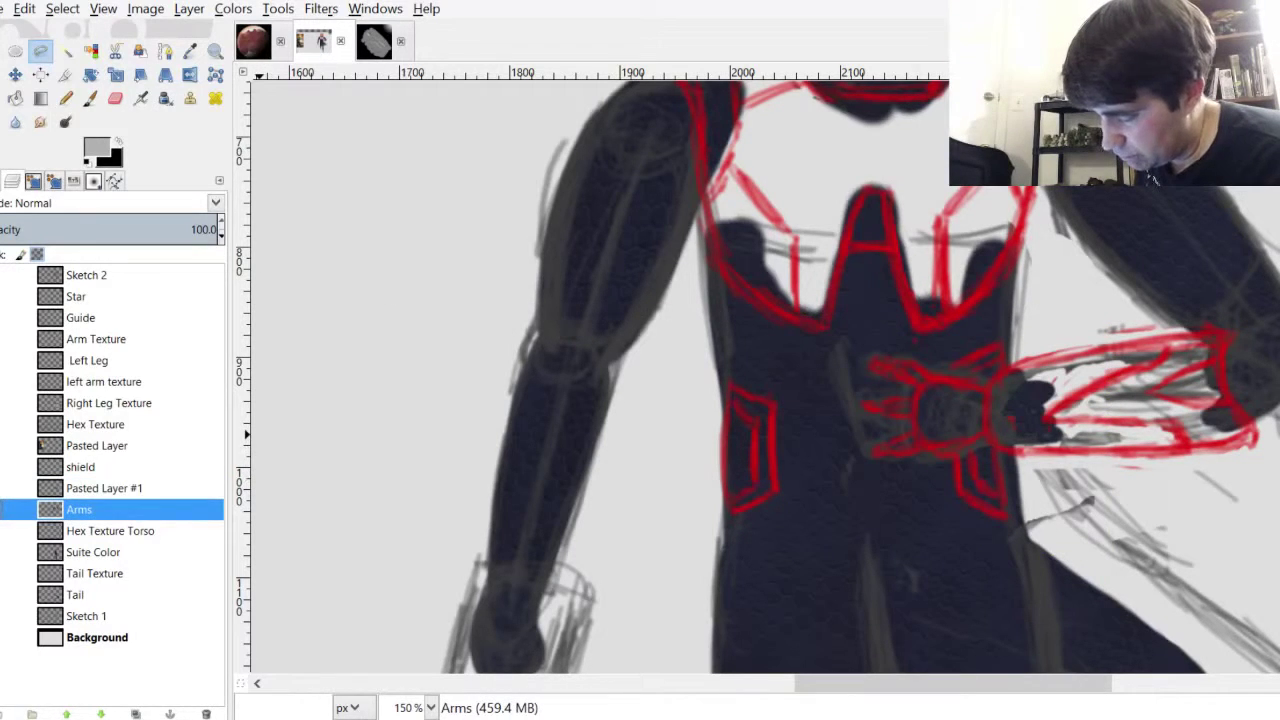
pyautogui.click(4, 714)
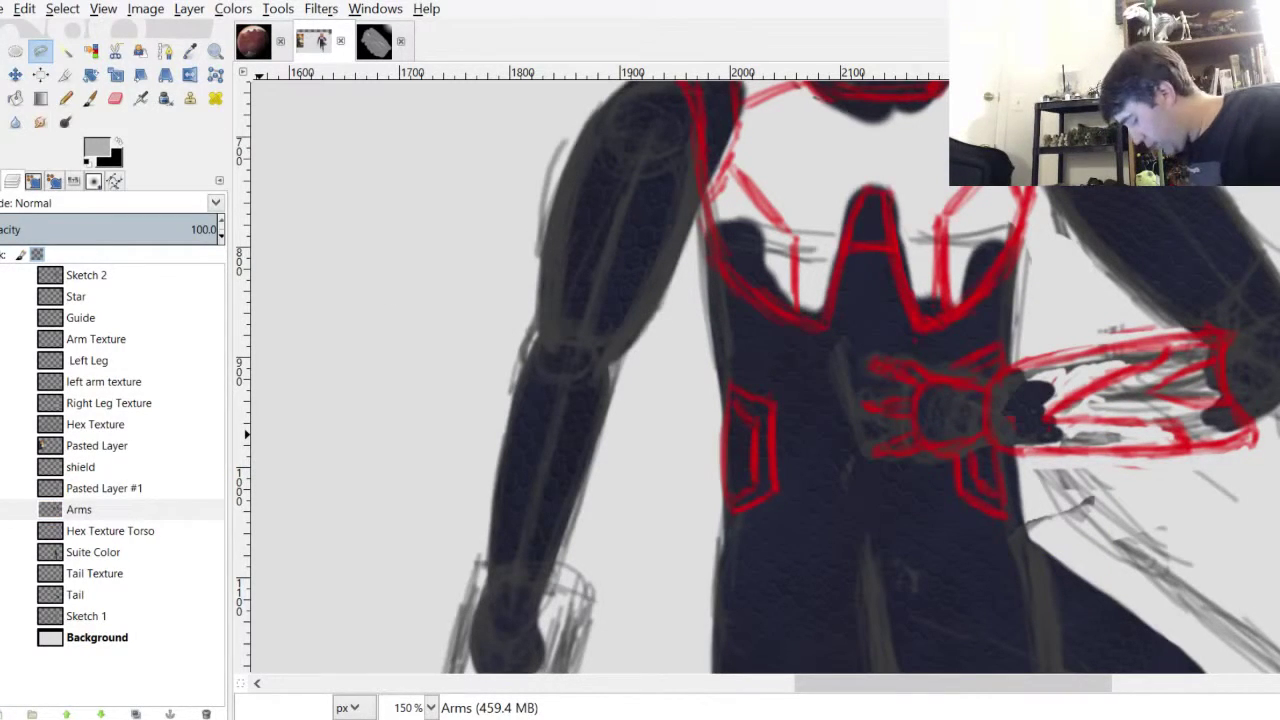
pyautogui.write('Vest')
pyautogui.press('Return')
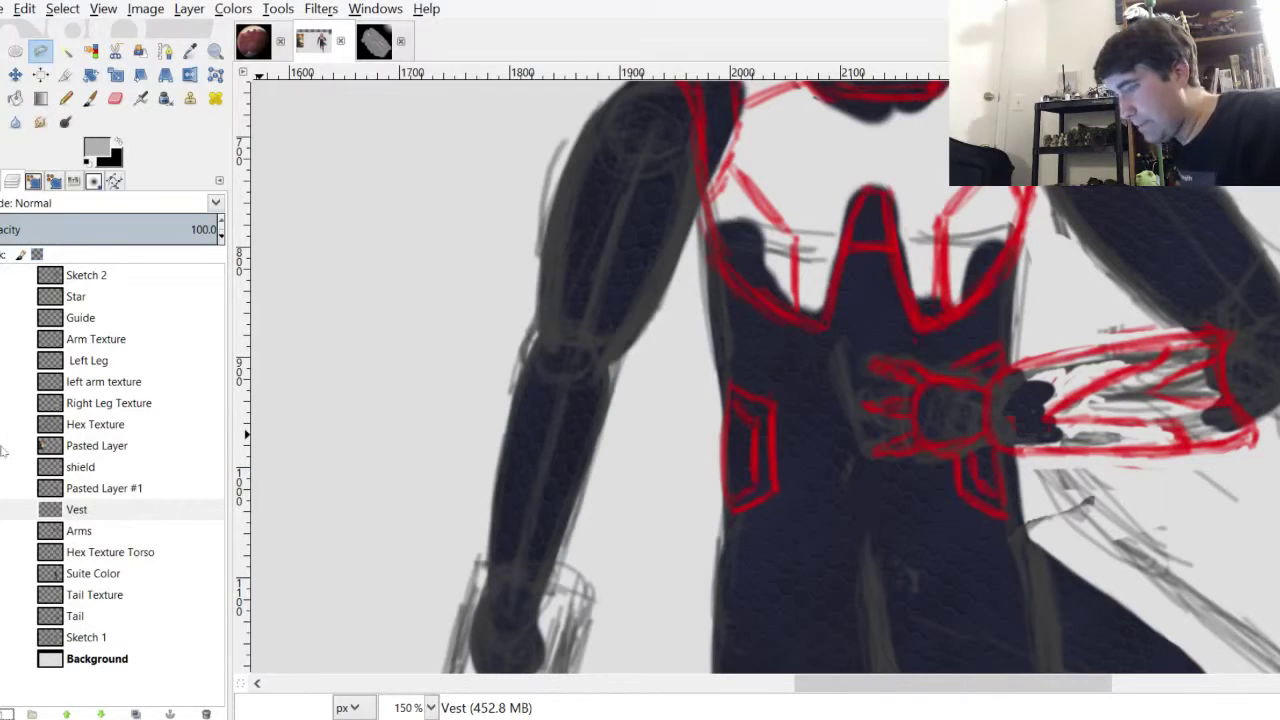
pyautogui.scroll(5, 847, 195)
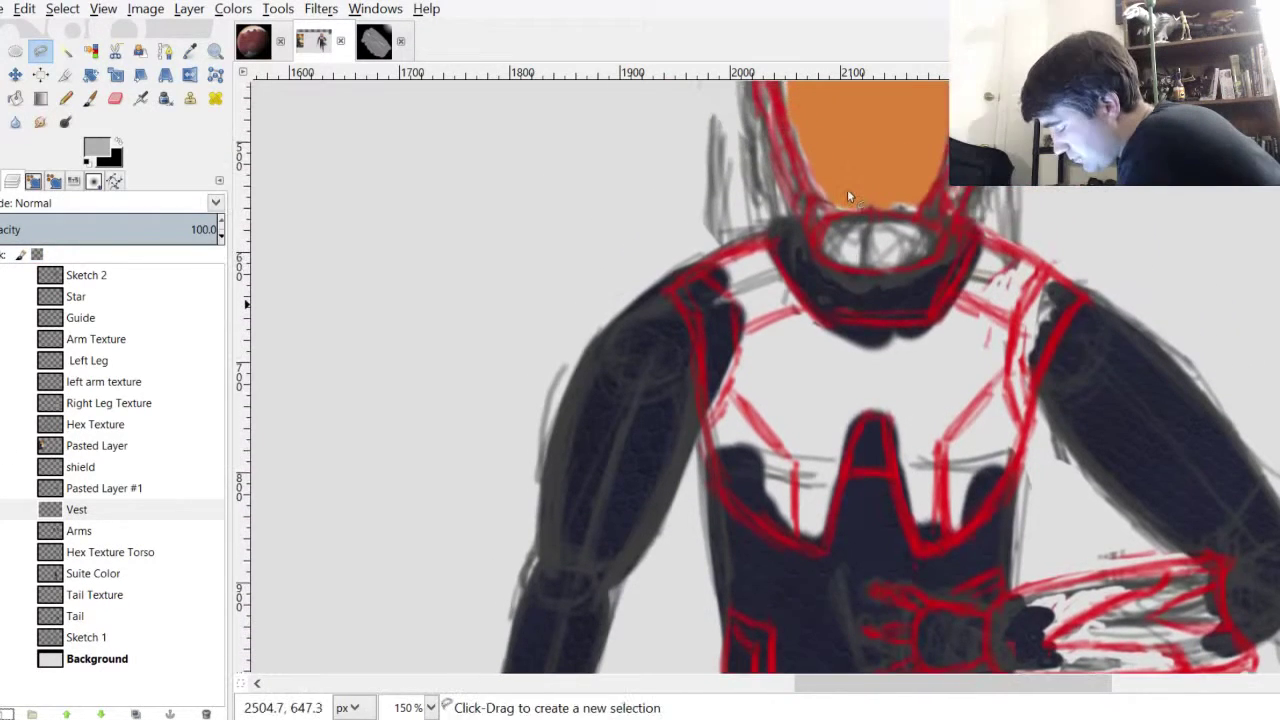
pyautogui.scroll(3, 847, 190)
pyautogui.scroll(-2, 858, 194)
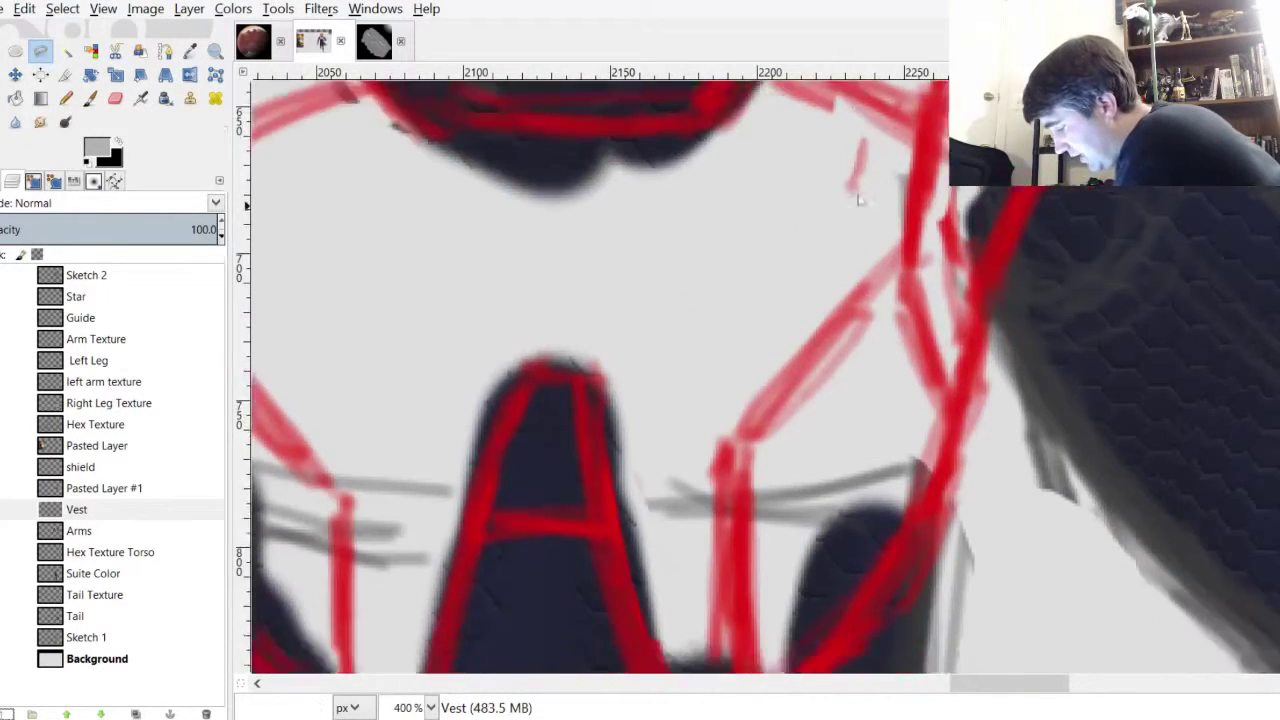
pyautogui.scroll(4, 857, 180)
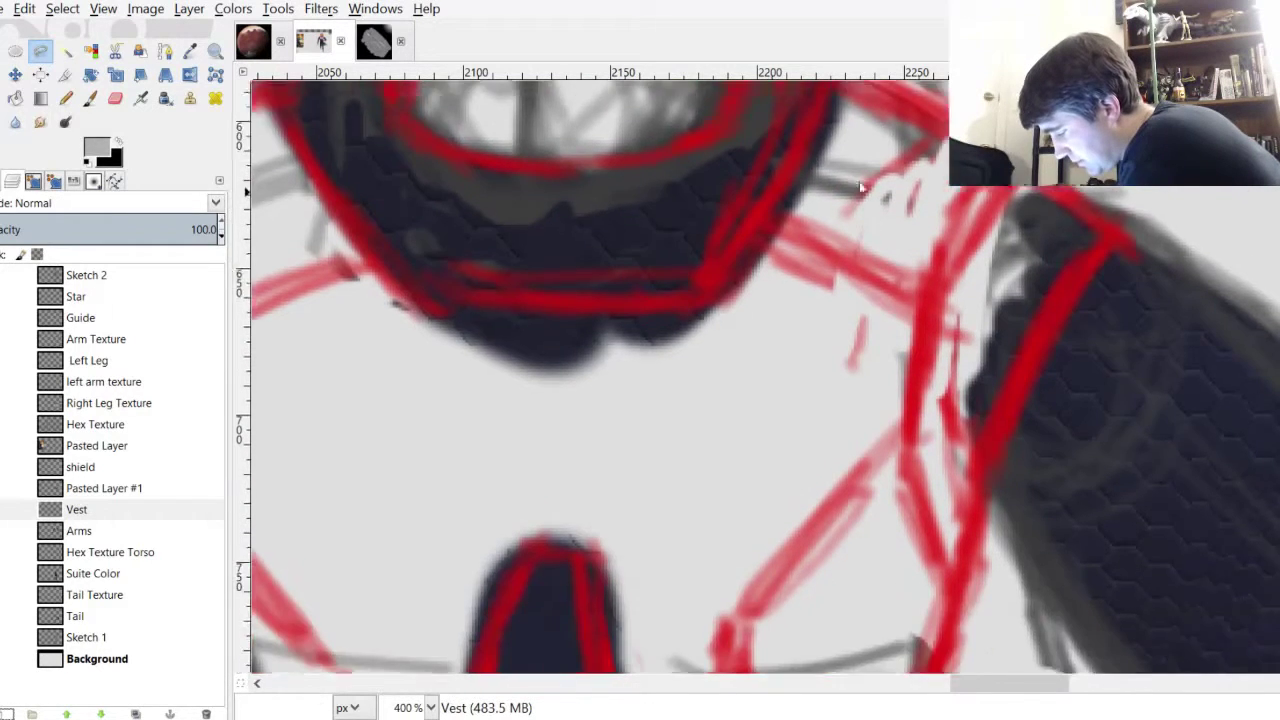
pyautogui.scroll(1, 858, 185)
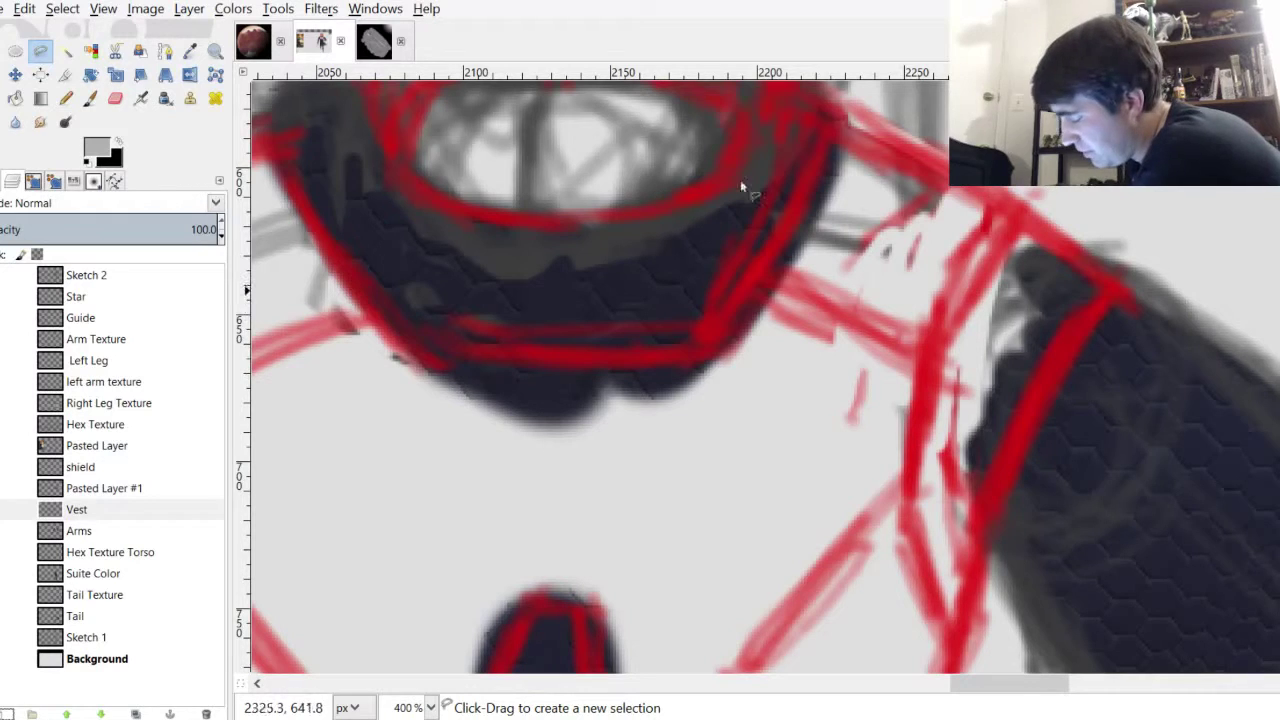
pyautogui.moveTo(534, 213)
pyautogui.mouseDown()
pyautogui.moveTo(698, 213)
pyautogui.moveTo(719, 108)
pyautogui.moveTo(617, 42)
pyautogui.moveTo(559, 84)
pyautogui.moveTo(608, 113)
pyautogui.mouseUp()
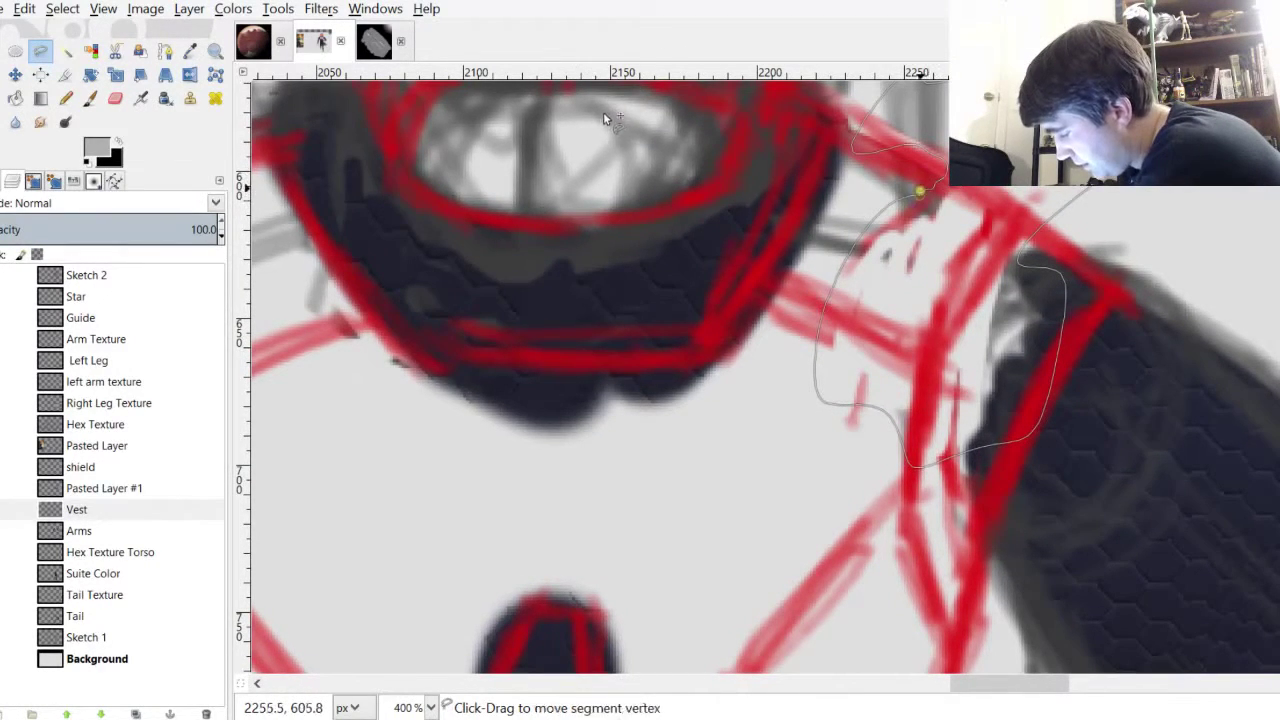
pyautogui.press('Return')
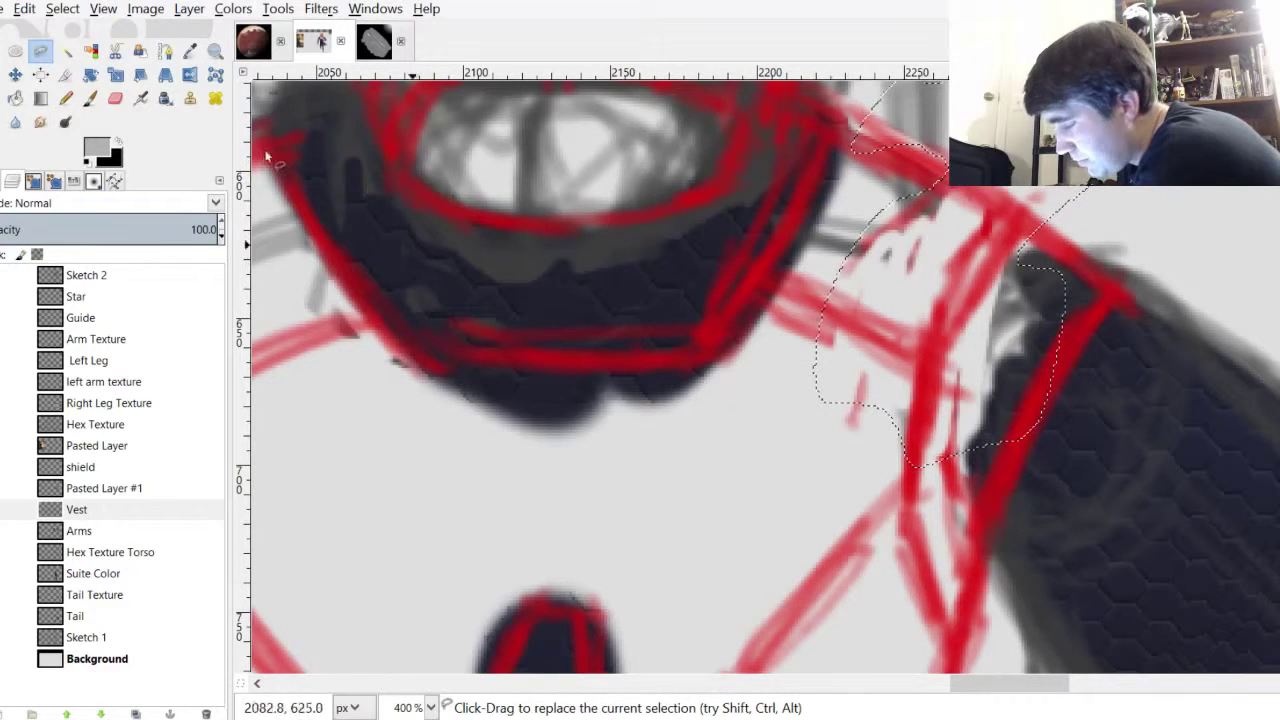
pyautogui.hotkey('ctrl', 'shift', 'a')
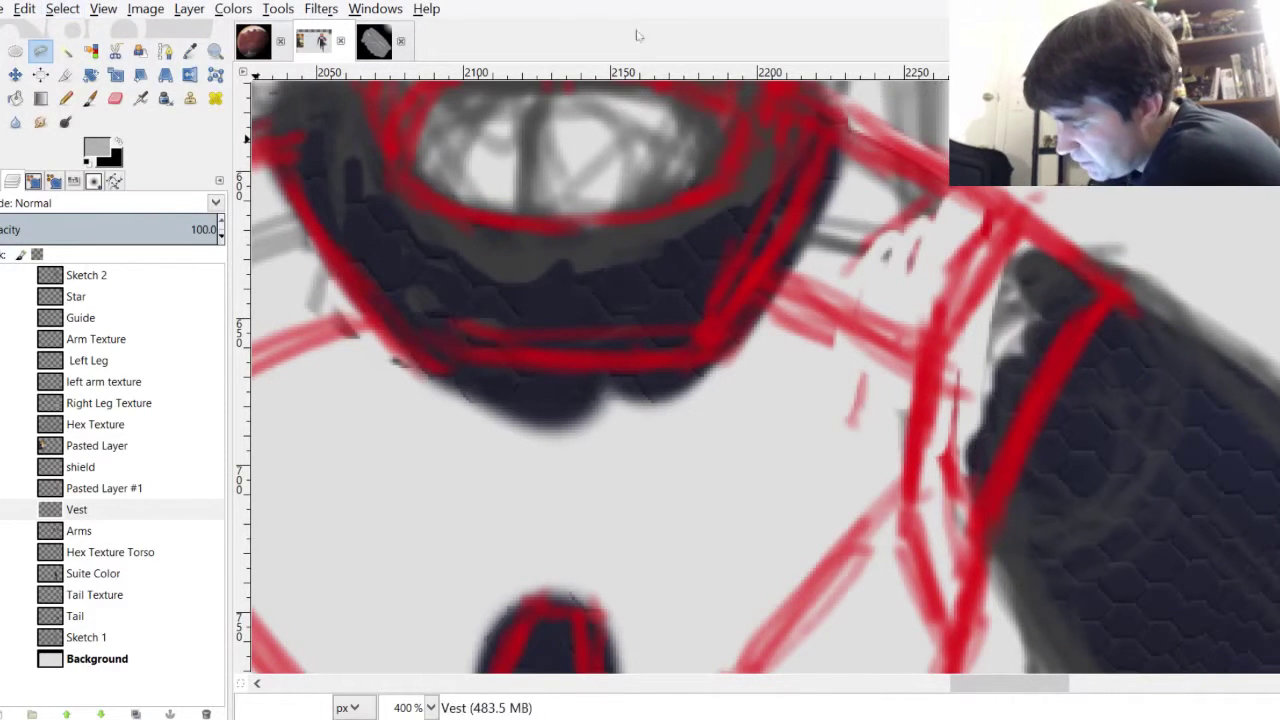
pyautogui.click(617, 228)
pyautogui.click(910, 520)
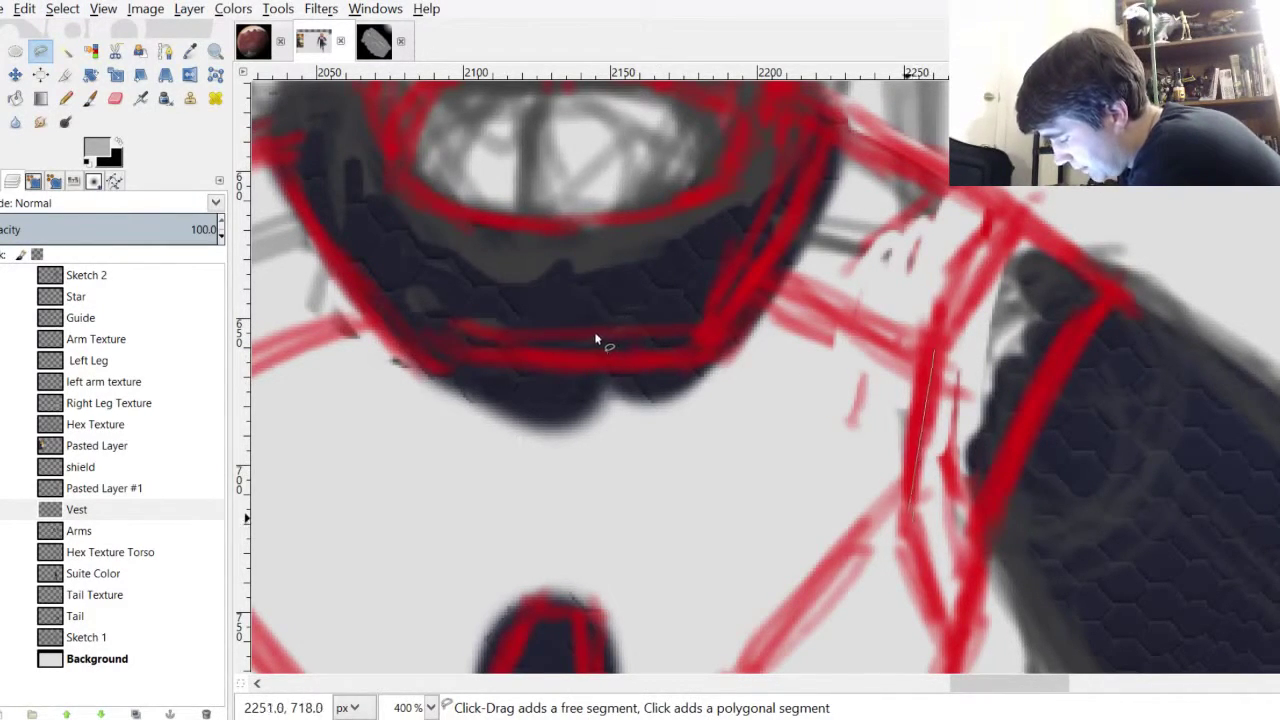
pyautogui.click(948, 636)
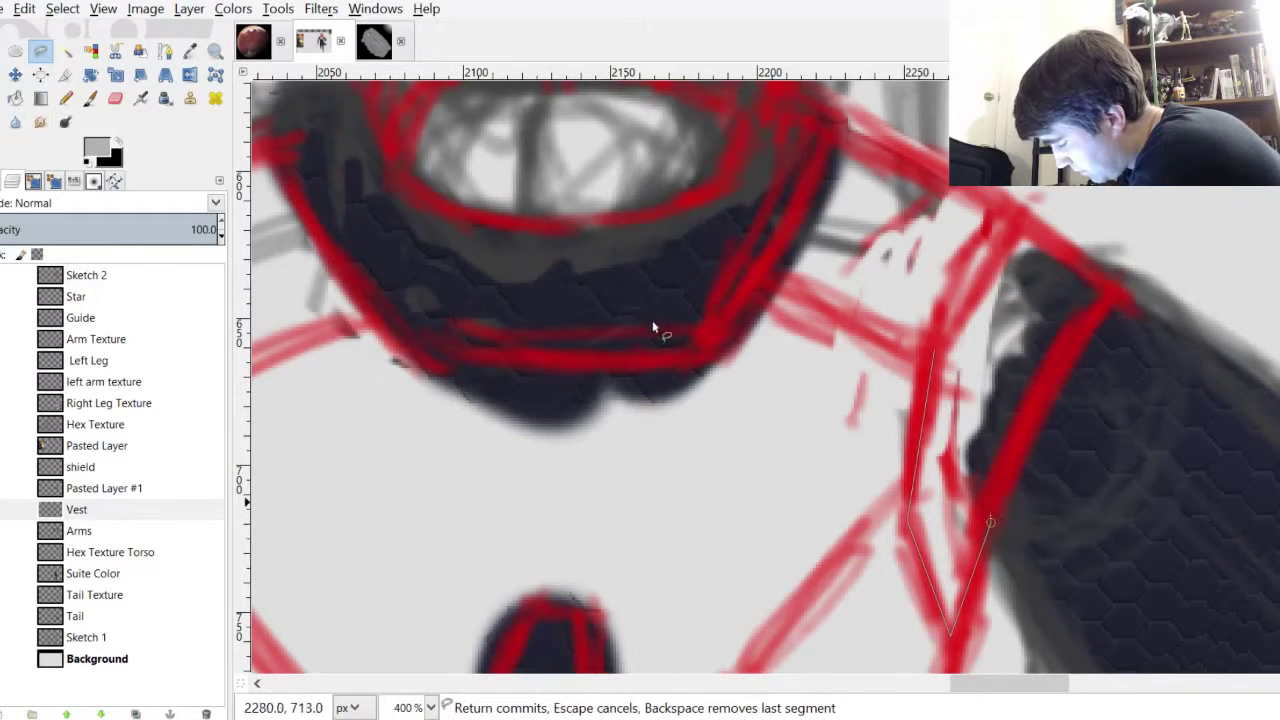
pyautogui.click(1117, 290)
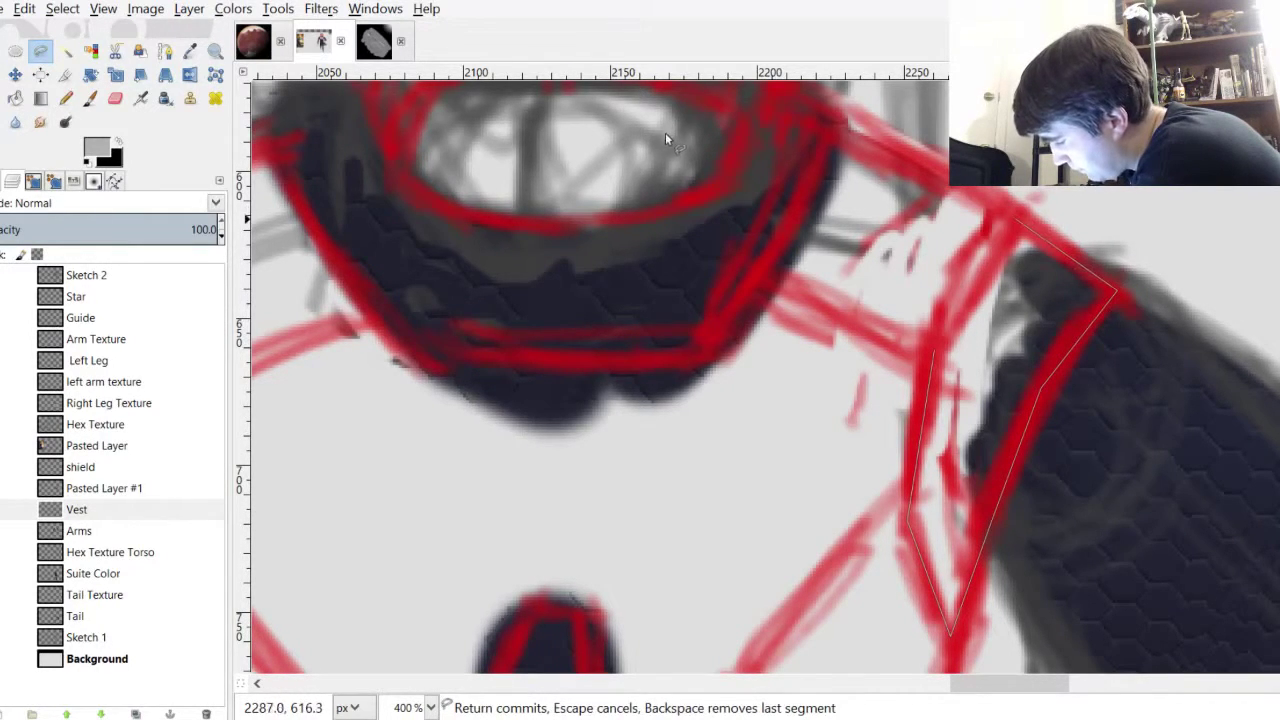
pyautogui.click(1012, 222)
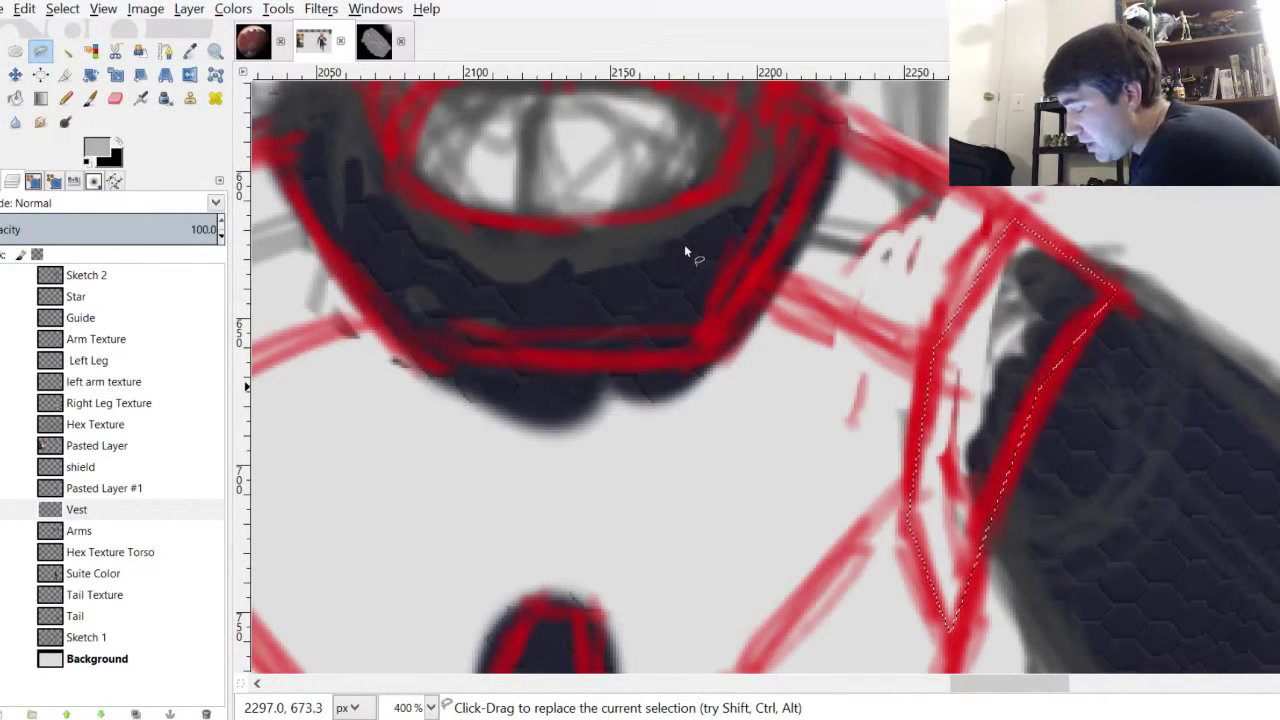
pyautogui.click(55, 9)
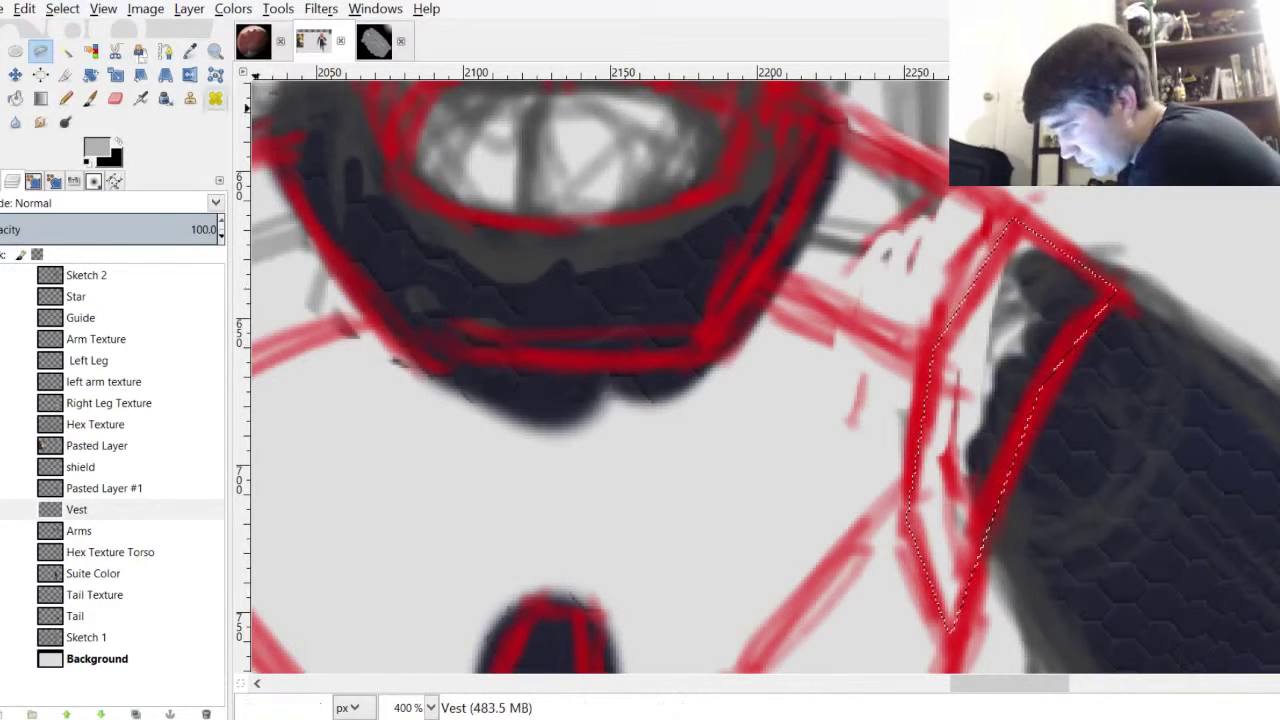
pyautogui.click(55, 34)
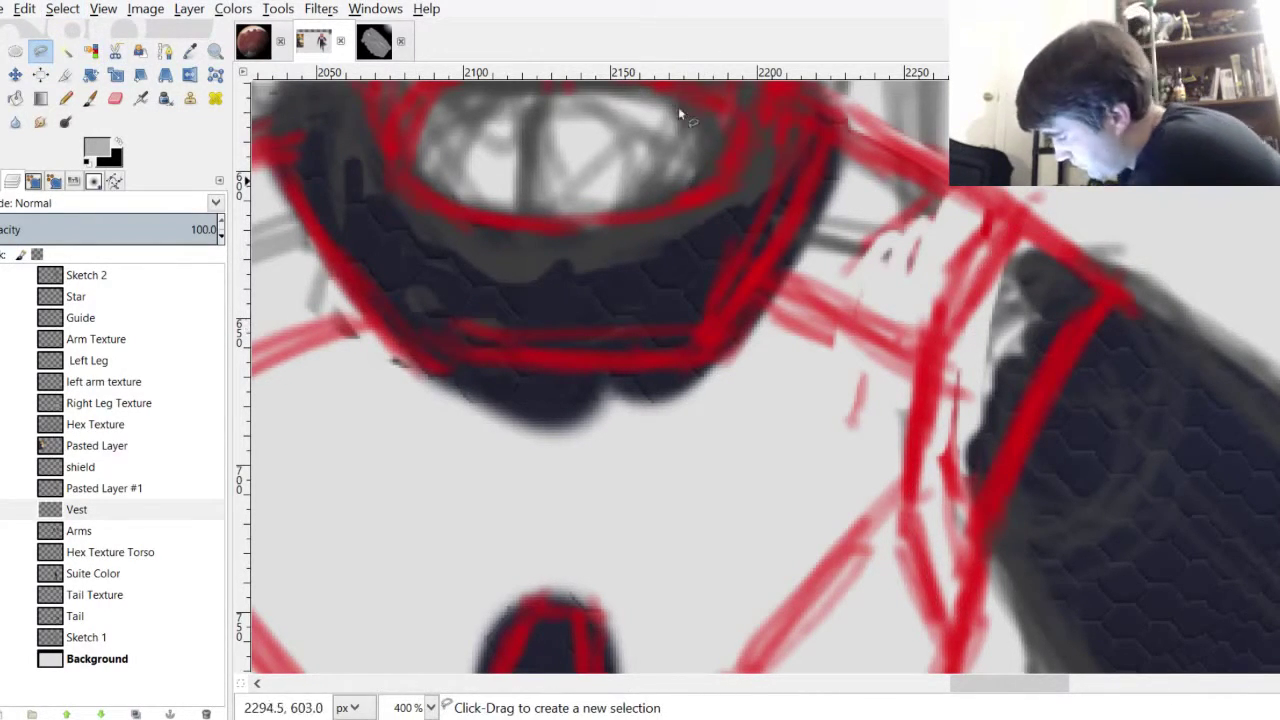
# Outline the top section of the vest's right-hand shoulder strap as a polygonal selection and rename the Vest layer to Vest Face Mask
pyautogui.doubleClick(714, 206)
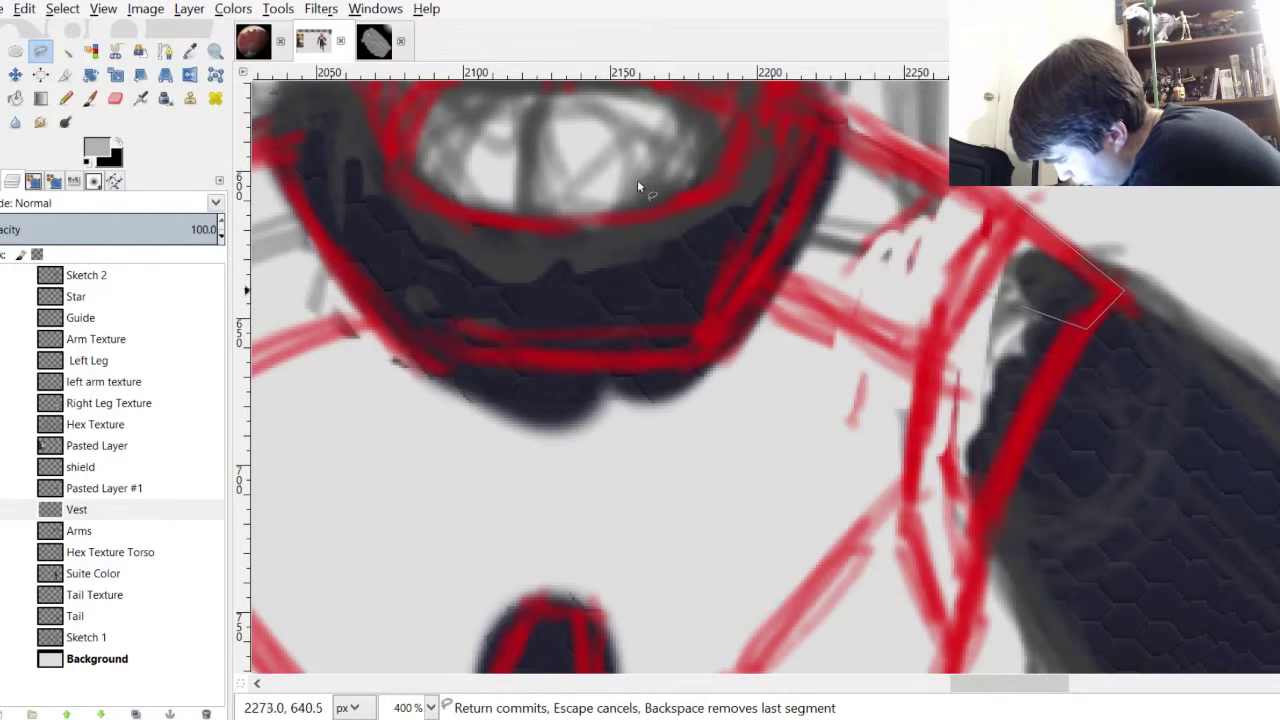
pyautogui.click(666, 122)
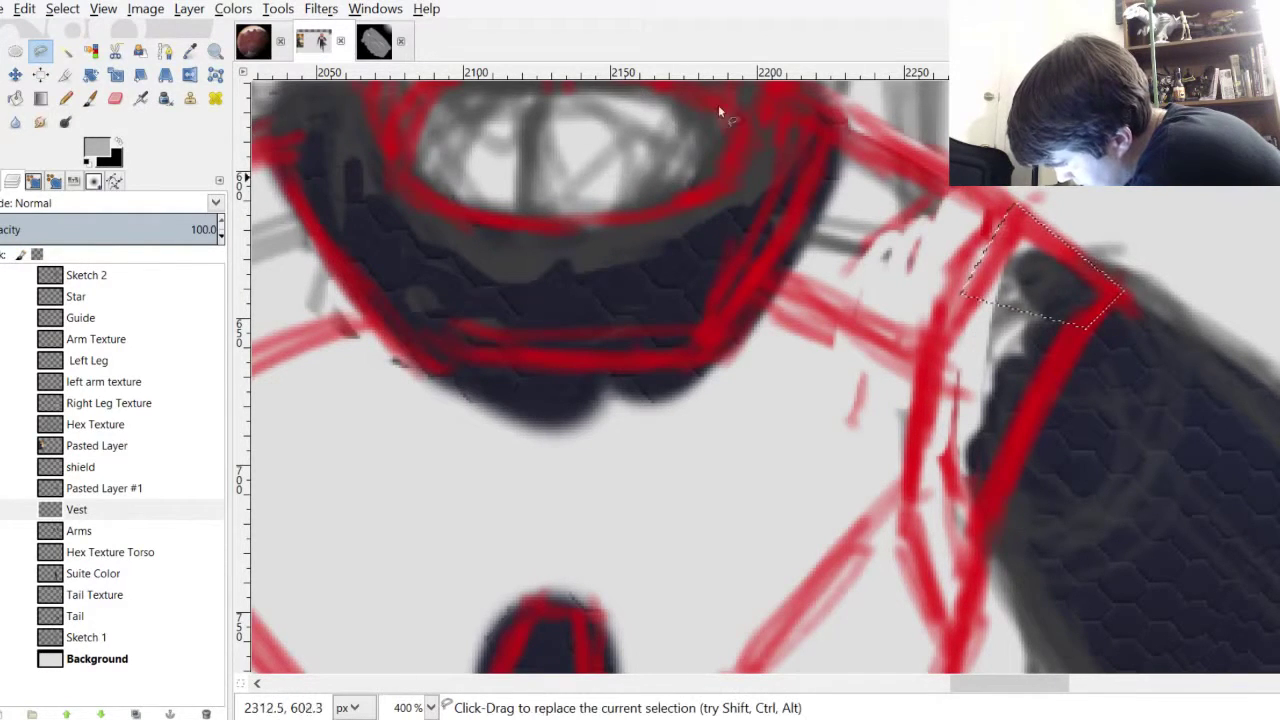
pyautogui.click(62, 509)
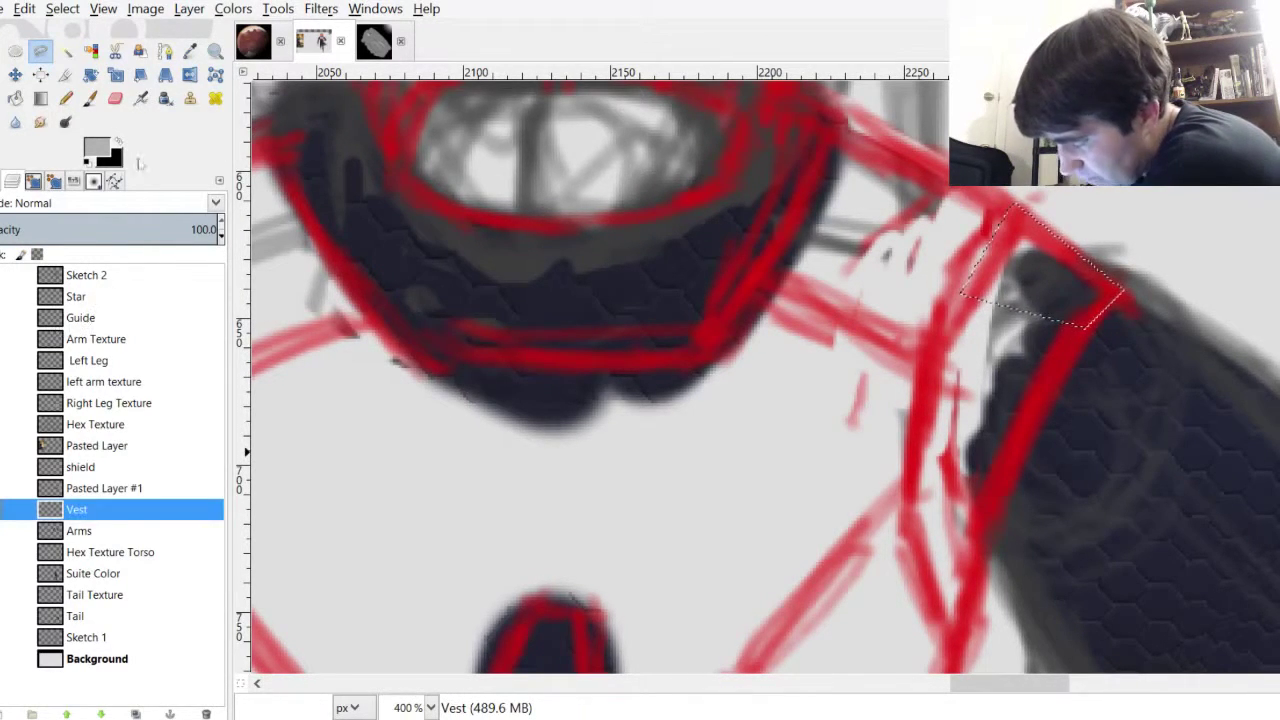
pyautogui.click(97, 147)
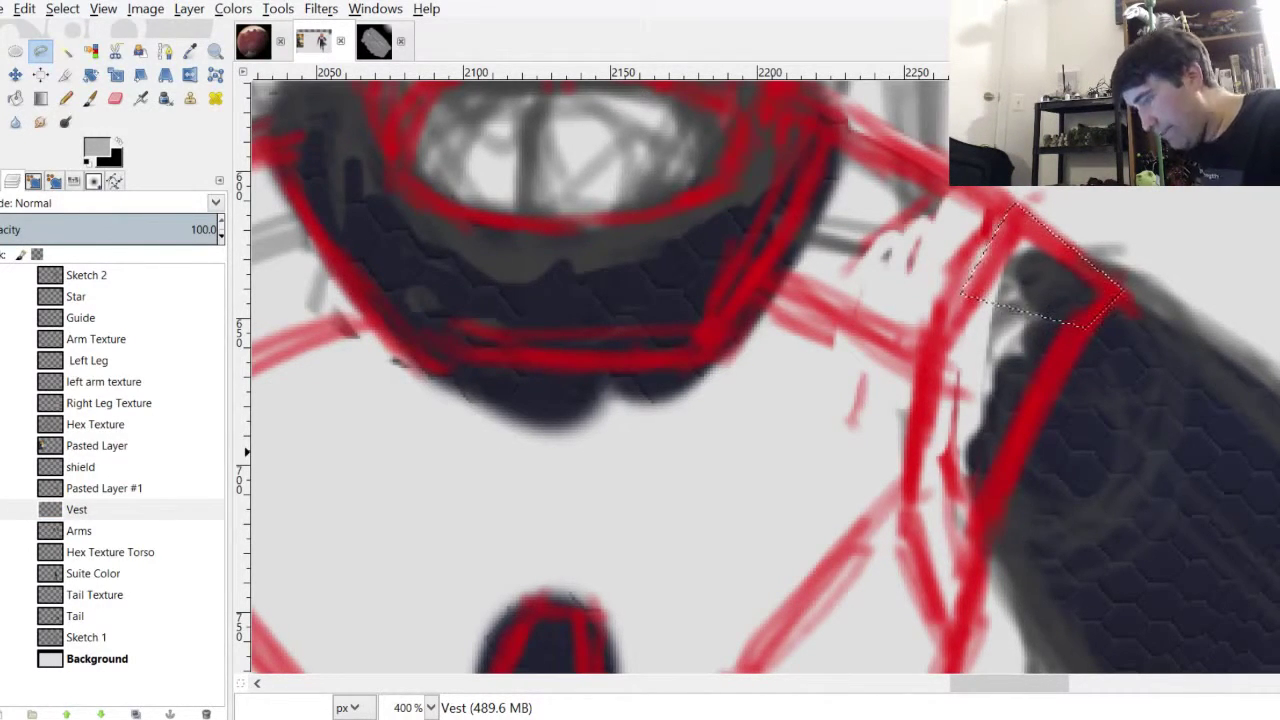
pyautogui.press('Return')
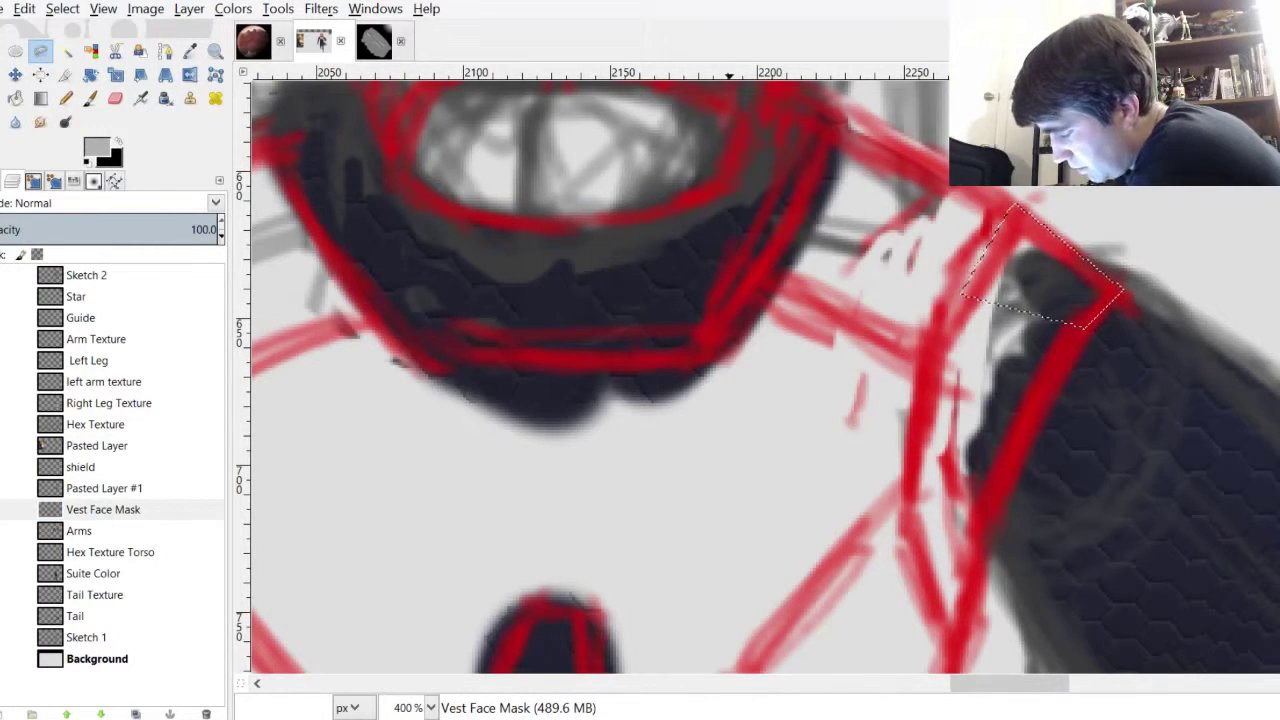
# Paint the selected shoulder section blue with the 2. Hardness 100 brush at size 61.14, and dismiss the selection
pyautogui.click(91, 99)
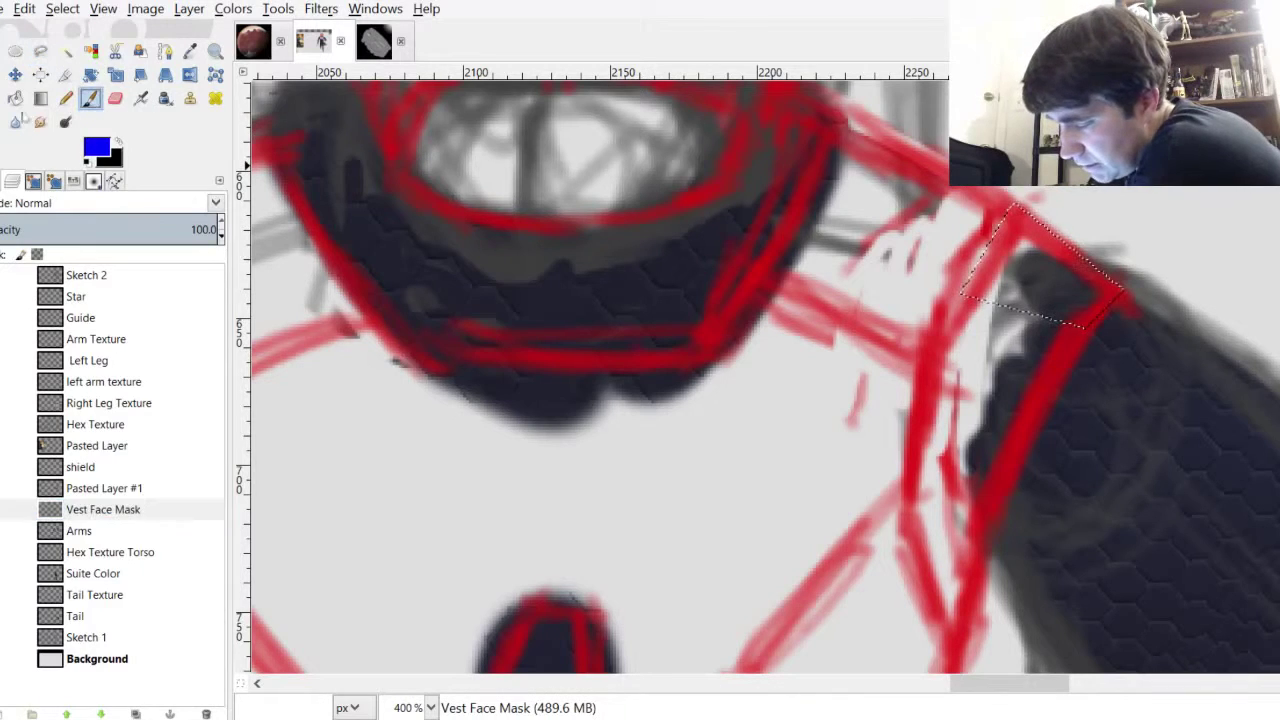
pyautogui.click(2, 181)
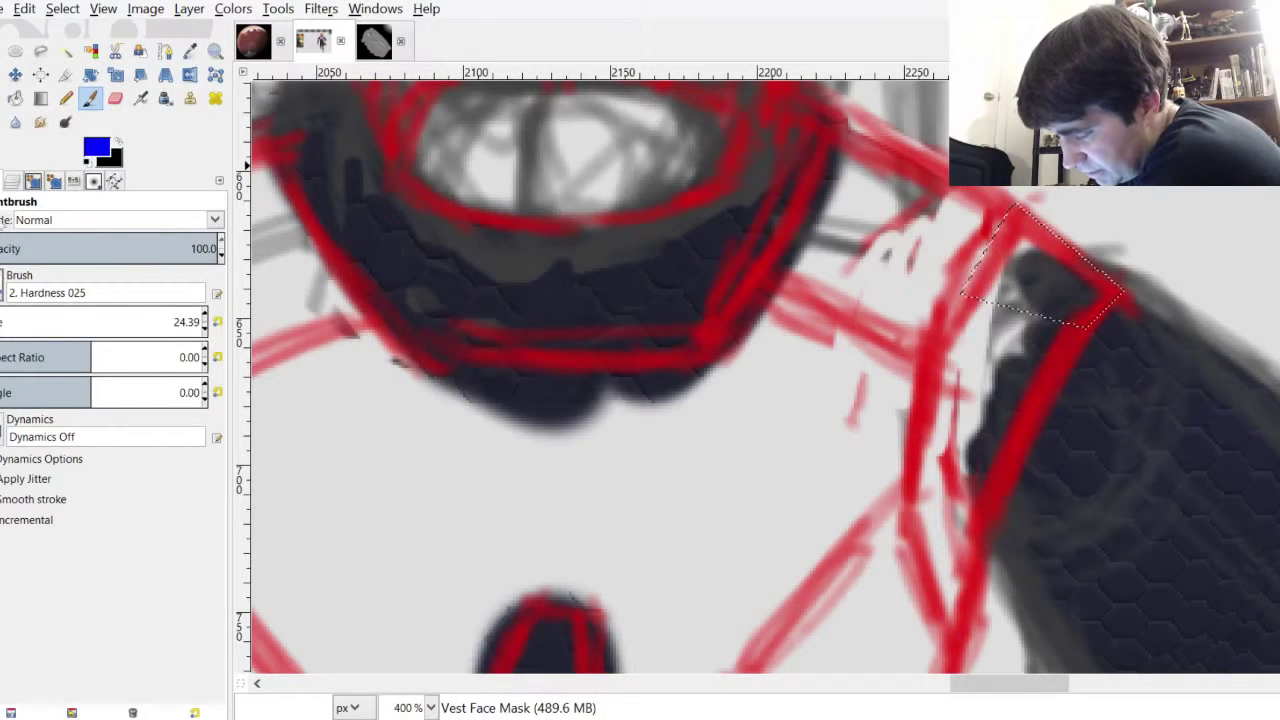
pyautogui.moveTo(1003, 274); pyautogui.dragTo(981, 269)
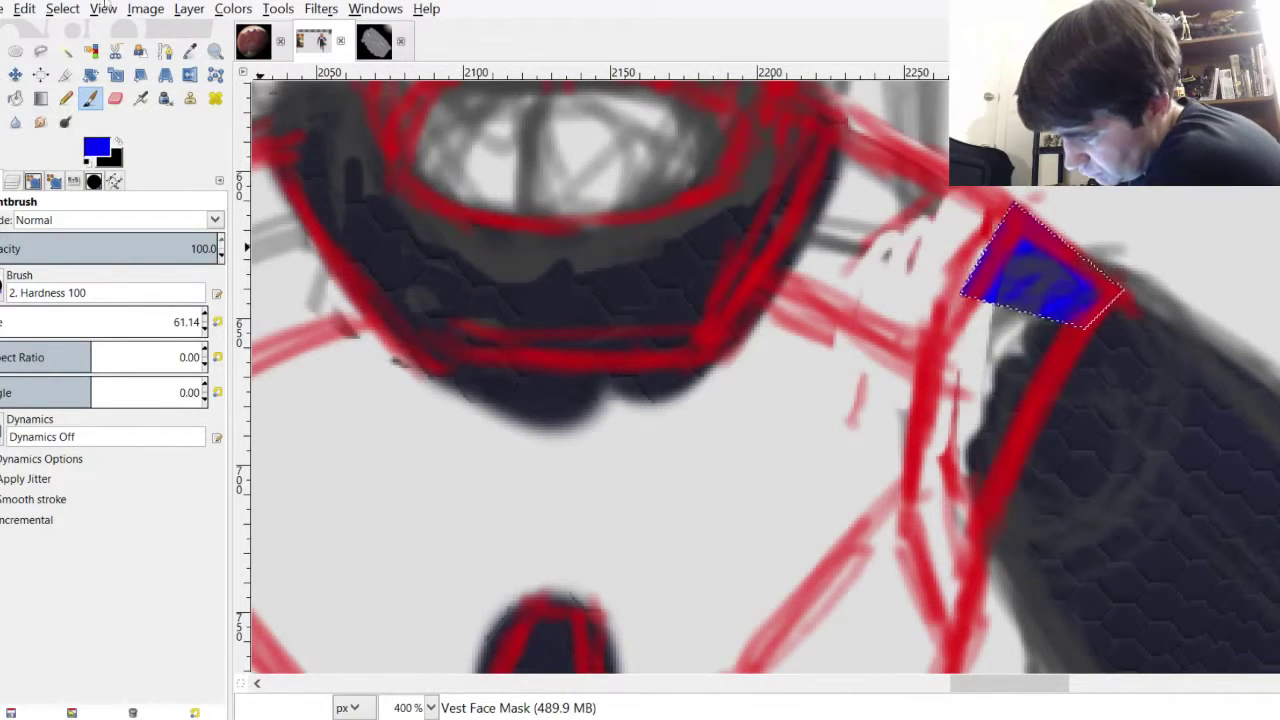
pyautogui.click(40, 50)
pyautogui.hotkey('ctrl', 'l')
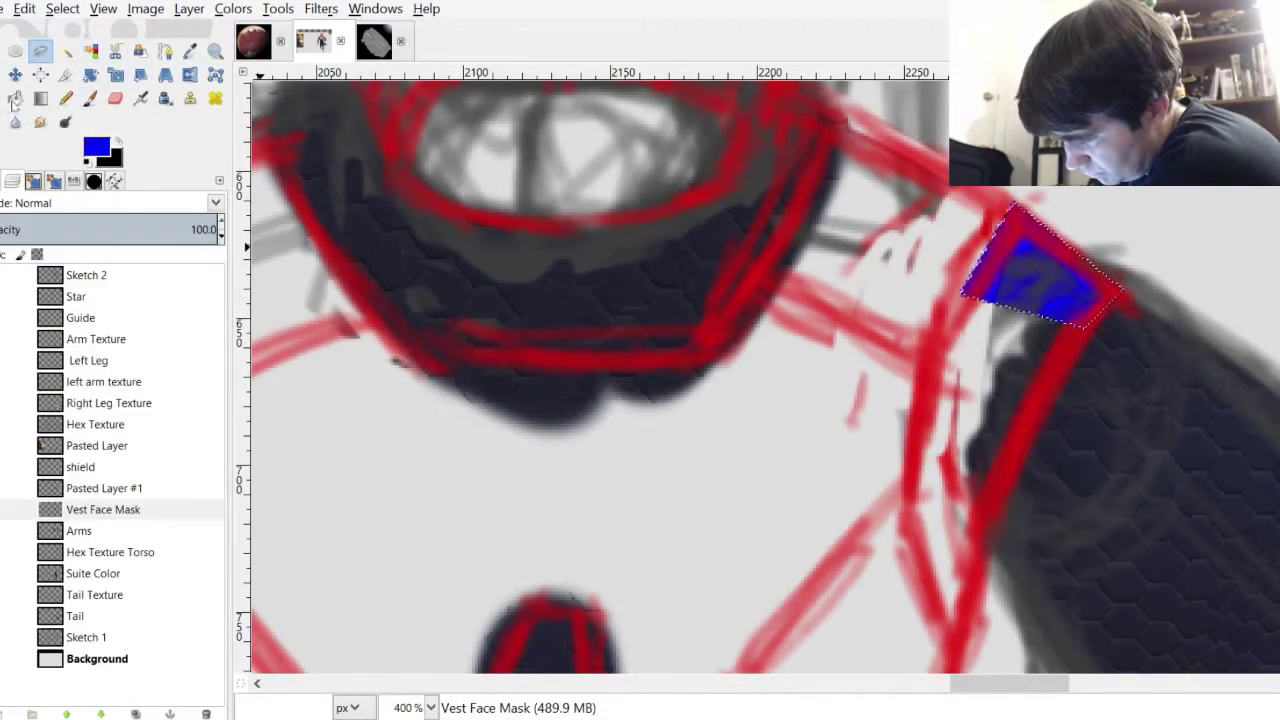
pyautogui.click(14, 509)
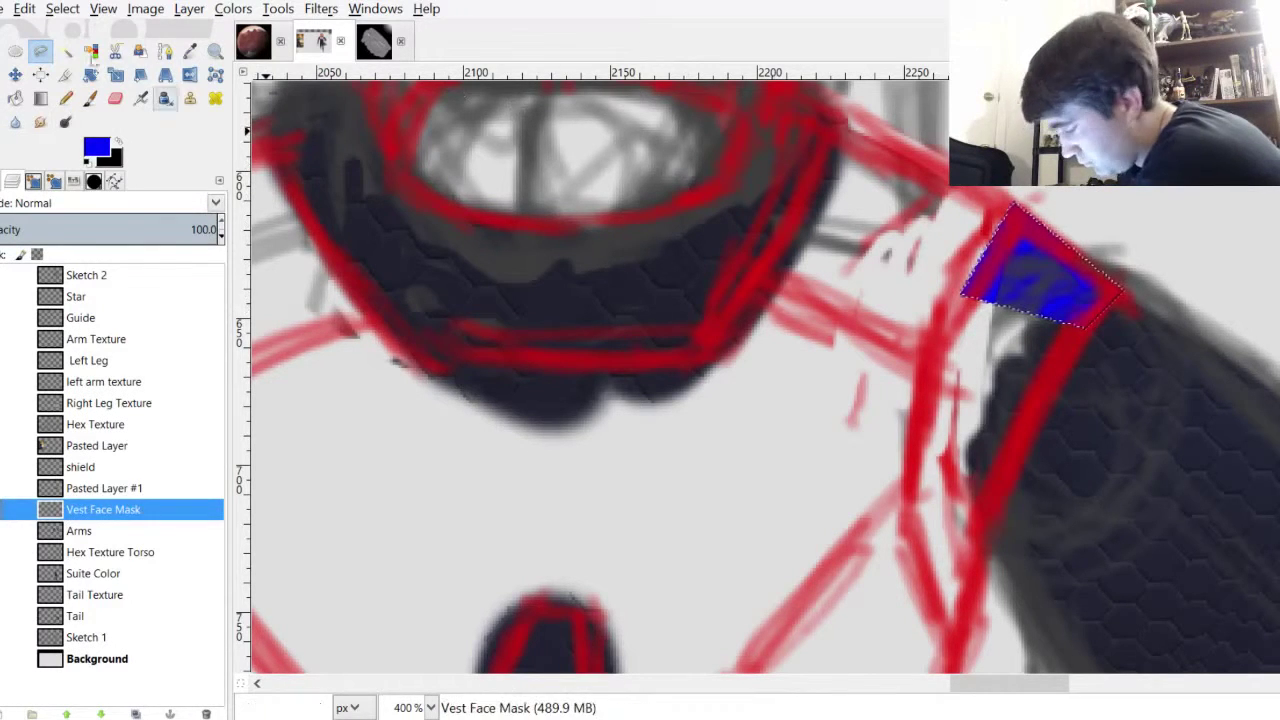
pyautogui.click(68, 41)
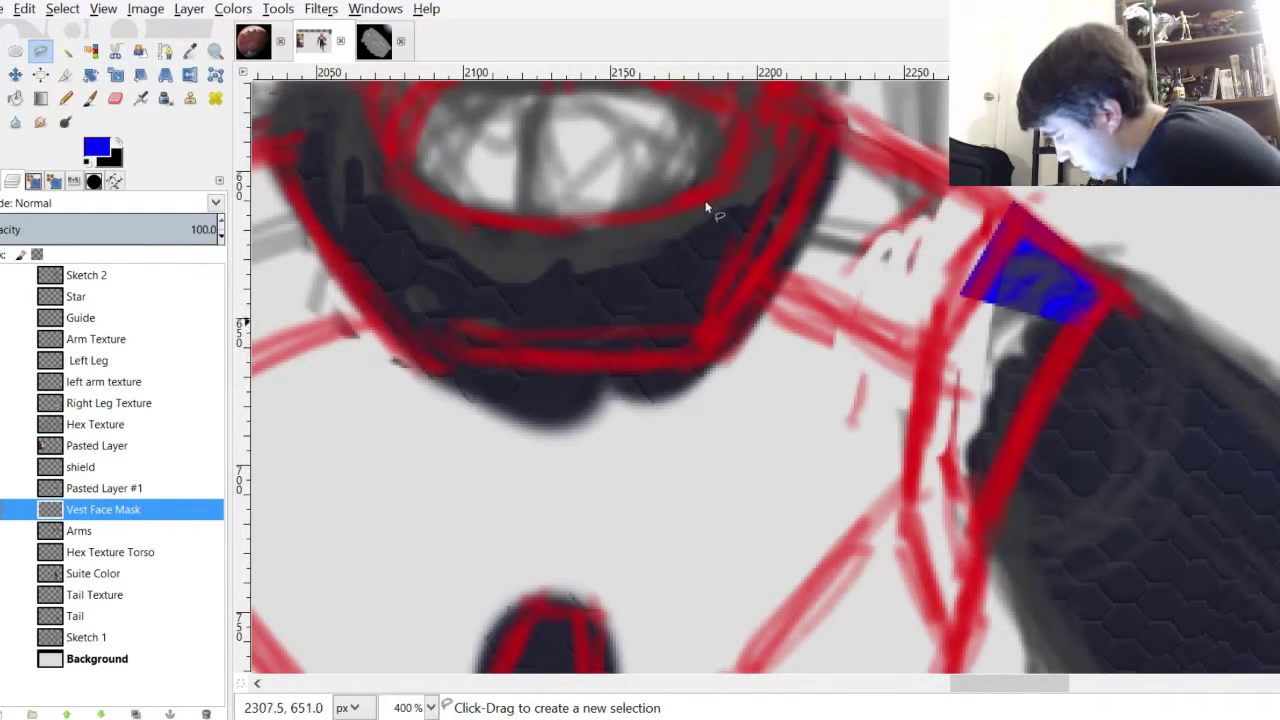
# Make a polygonal selection of the shoulder strap section directly below the blue area, following the red sketch lines
pyautogui.click(636, 192)
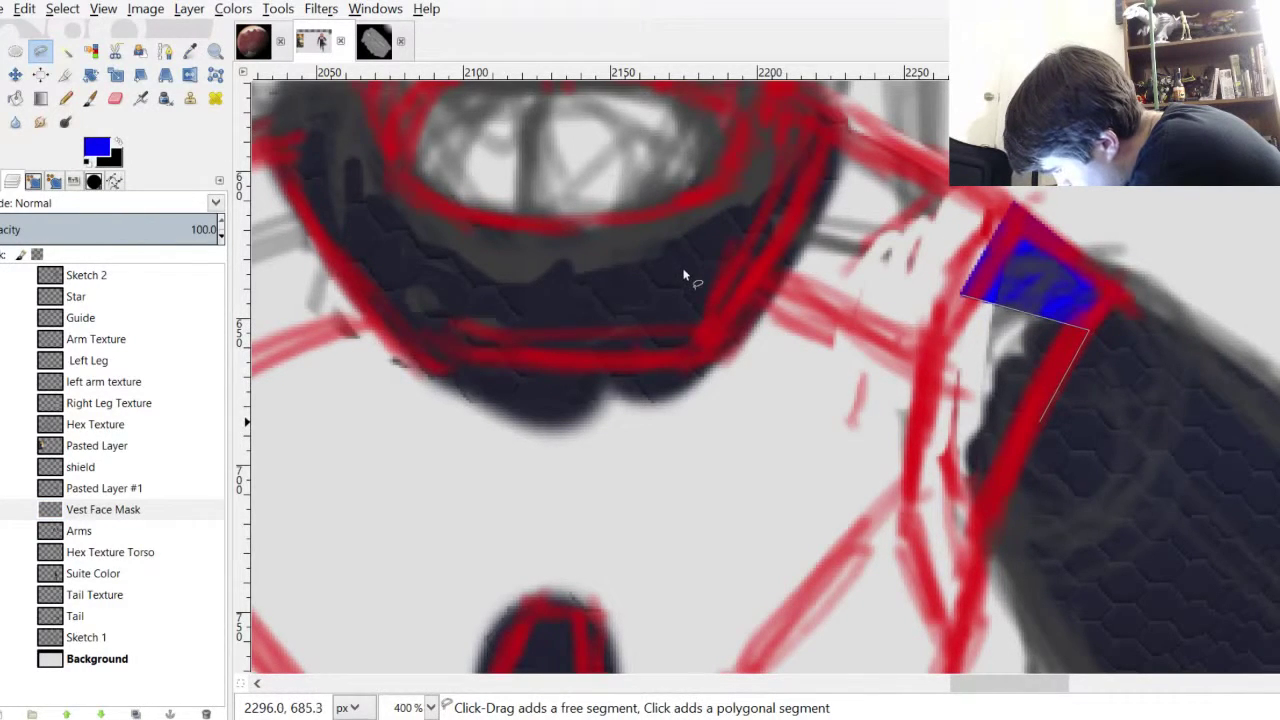
pyautogui.click(1045, 411)
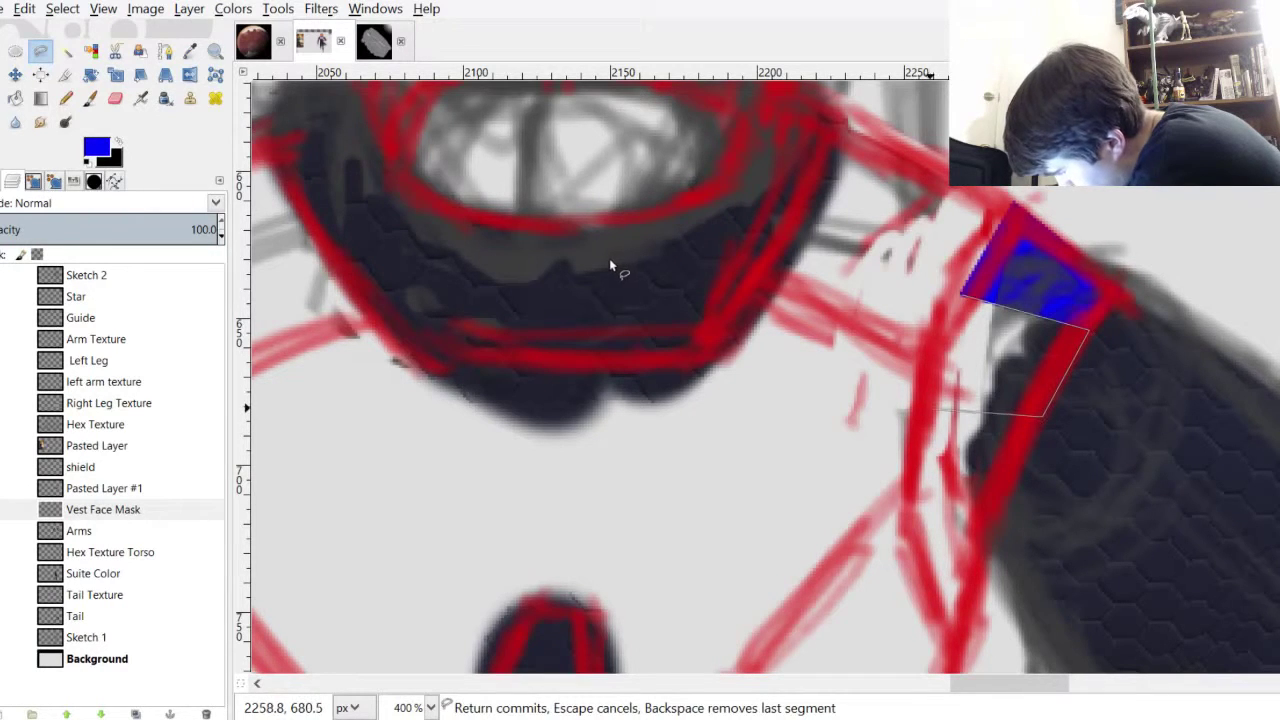
pyautogui.click(604, 206)
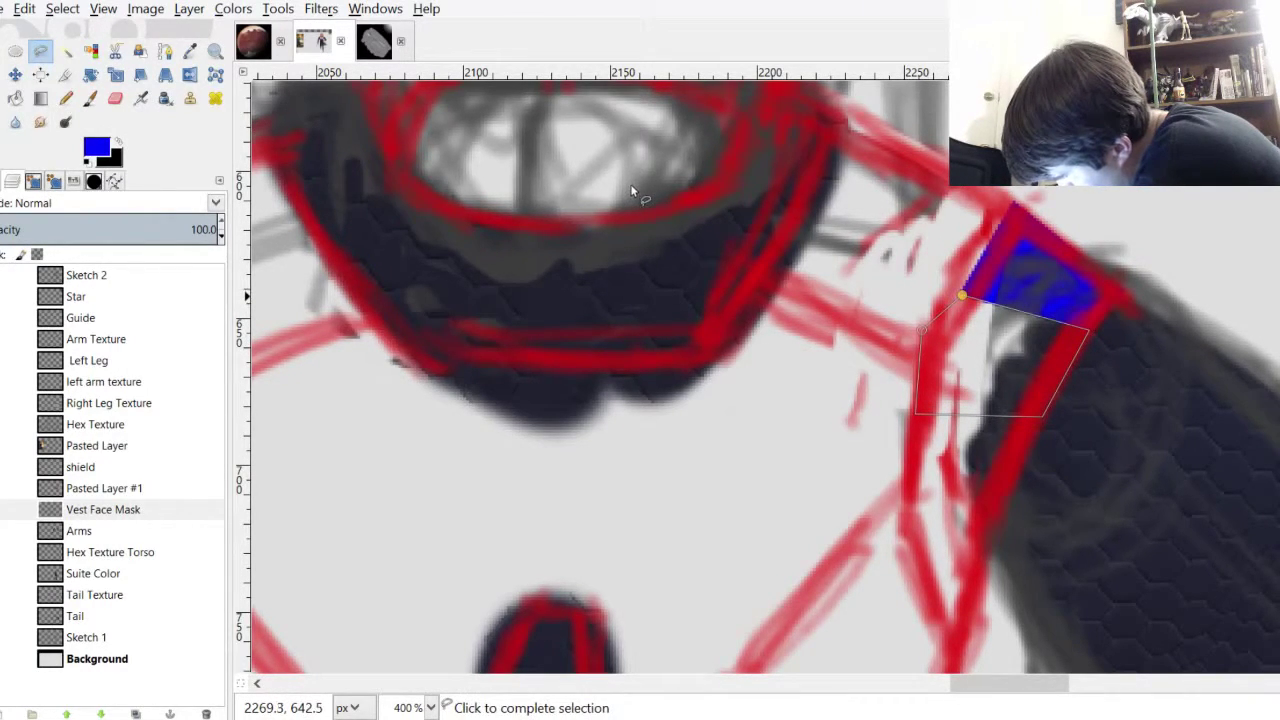
pyautogui.click(632, 192)
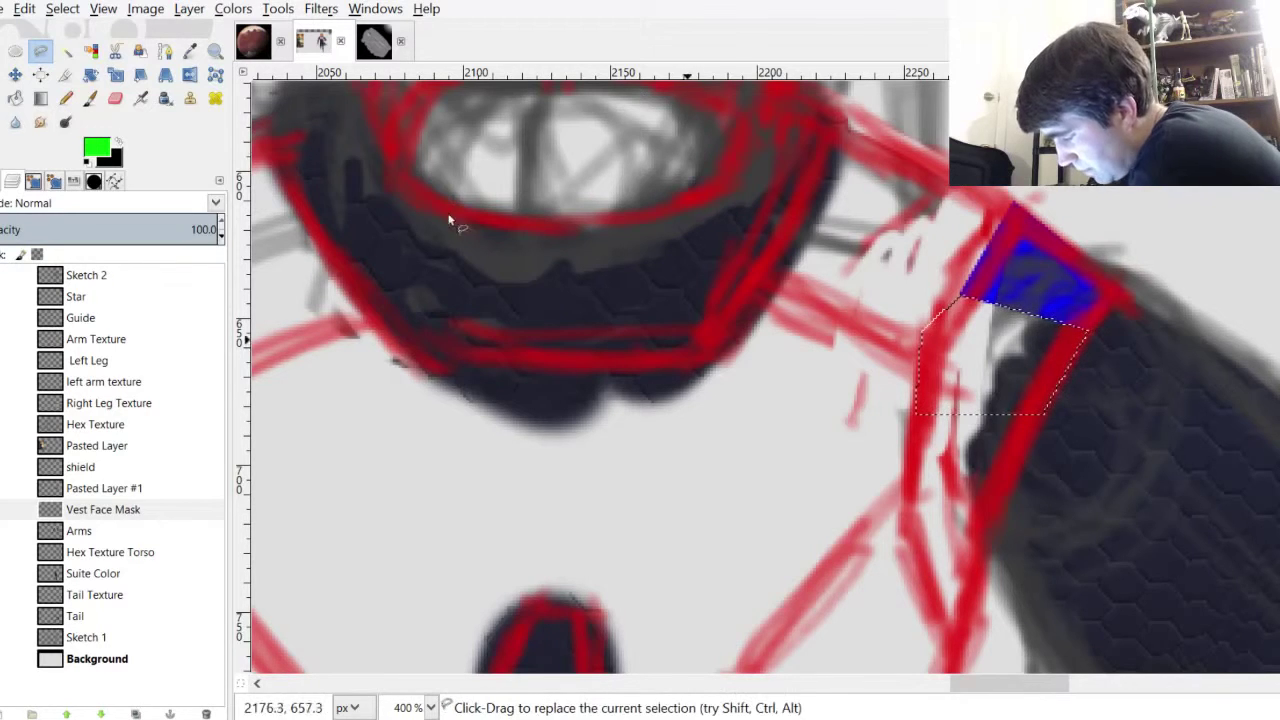
# Paint the selected strap section bright green on the Vest Face Mask layer and dismiss the selection
pyautogui.press('p')
pyautogui.hotkey('ctrl', ',')
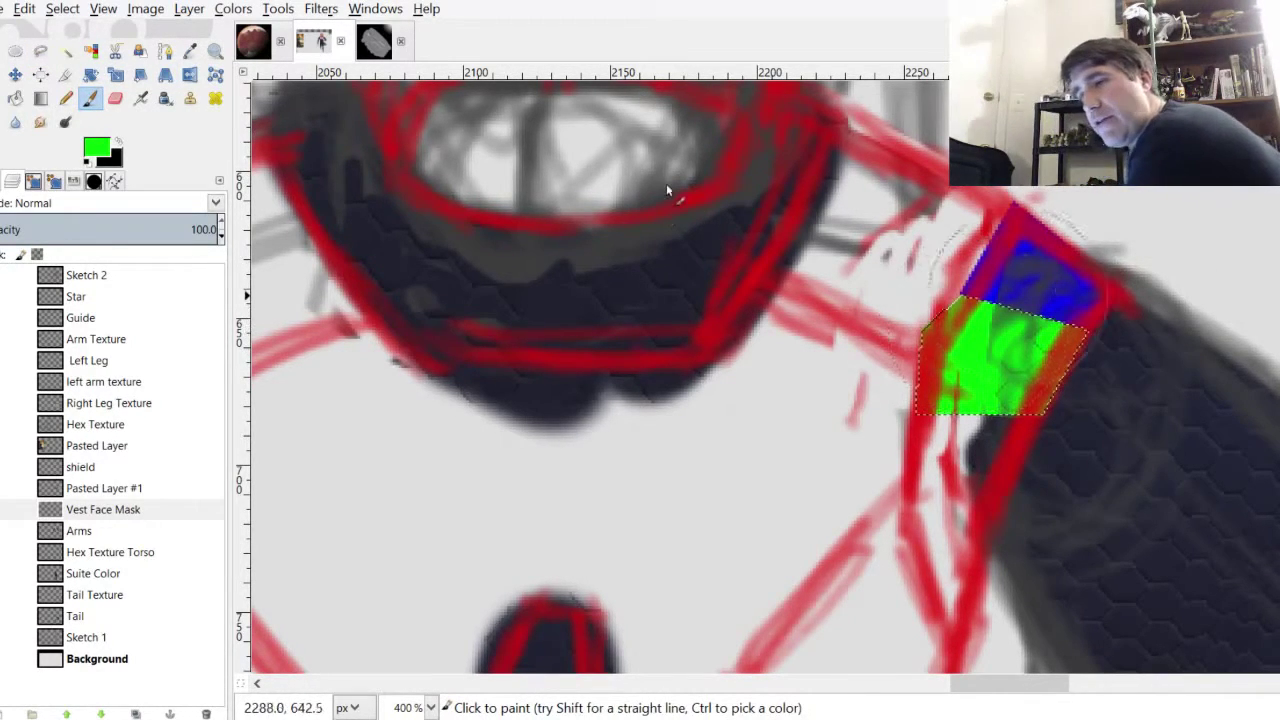
pyautogui.click(40, 50)
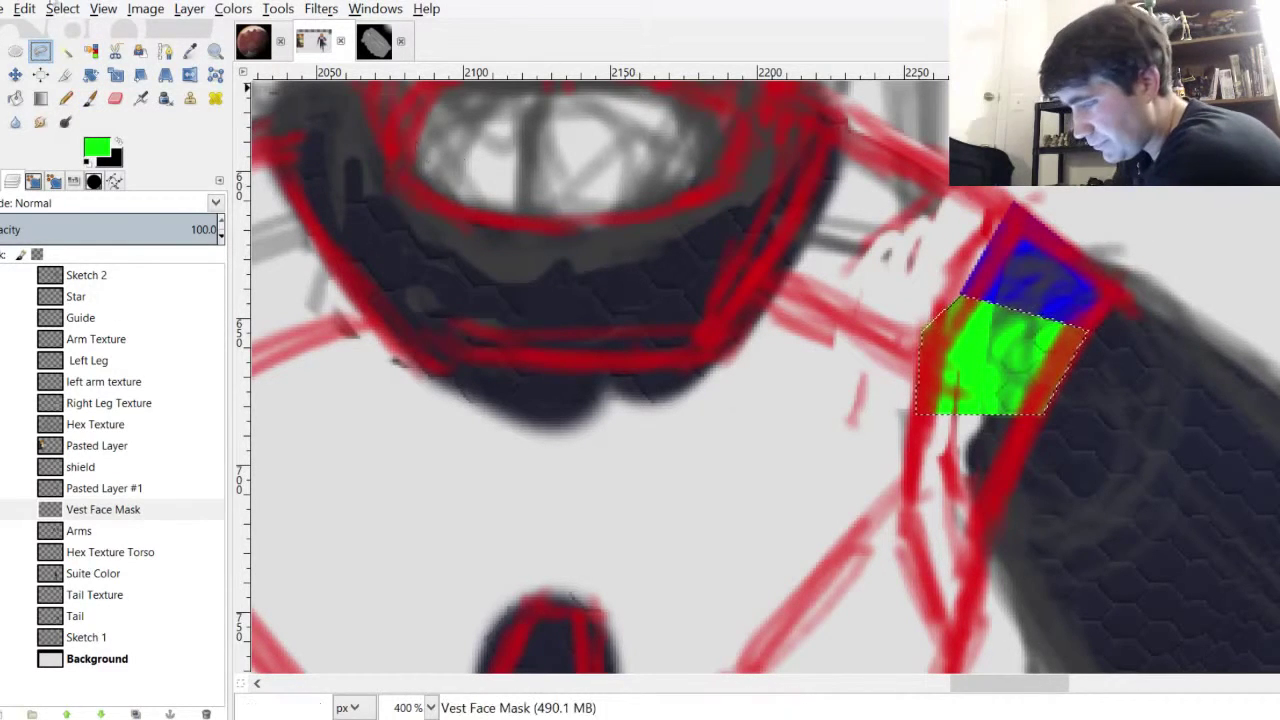
pyautogui.click(58, 30)
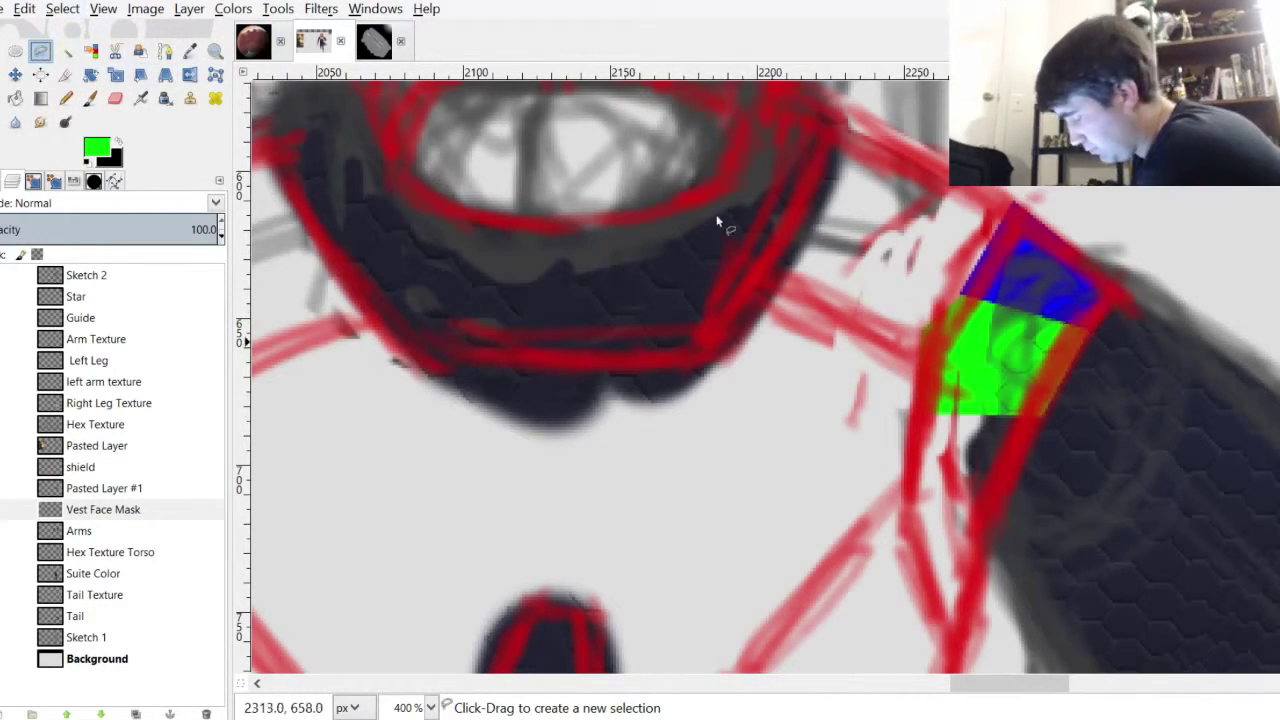
pyautogui.scroll(-2, 826, 180)
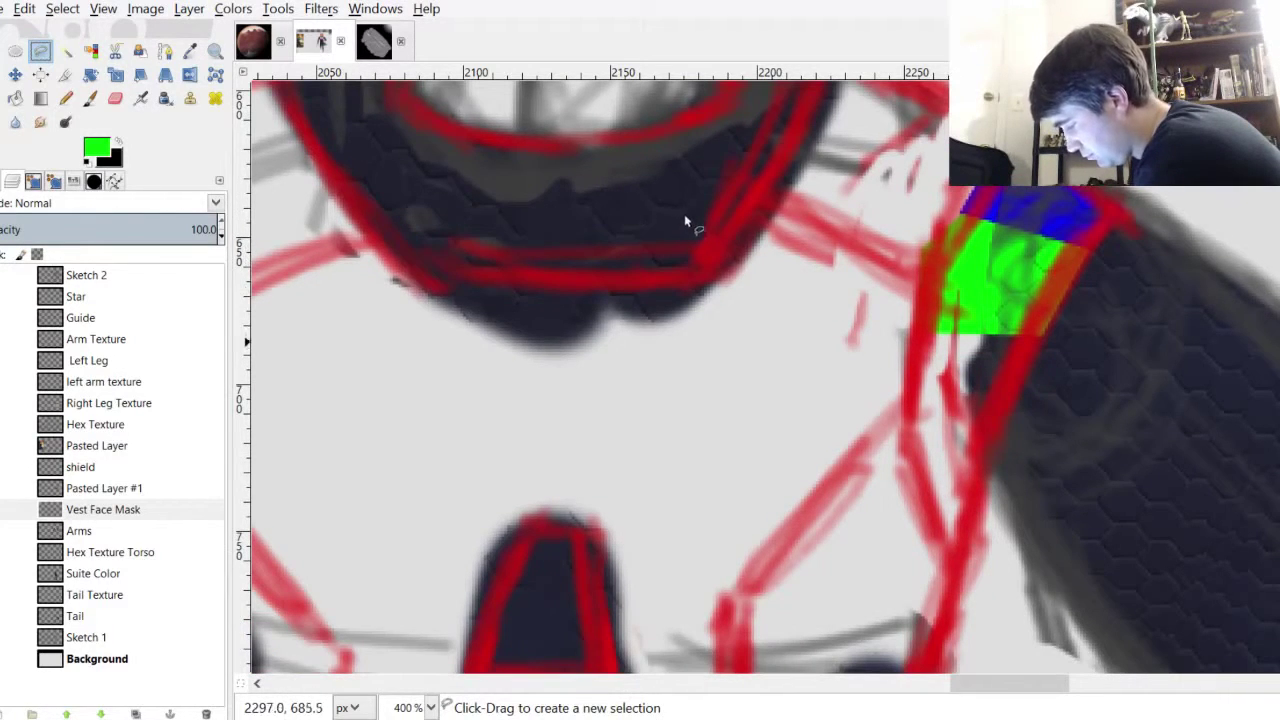
# Make a polygonal selection of the shoulder strap section directly below the green area, following the red sketch lines
pyautogui.click(1040, 334)
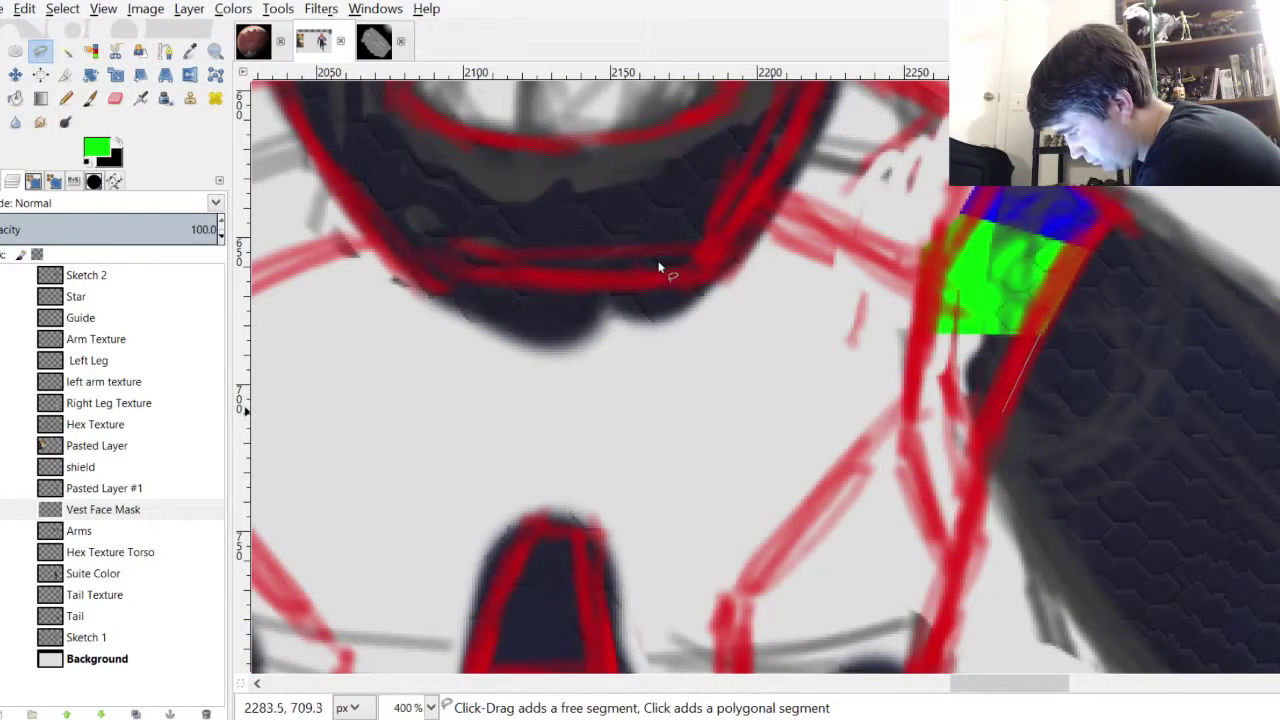
pyautogui.click(908, 422)
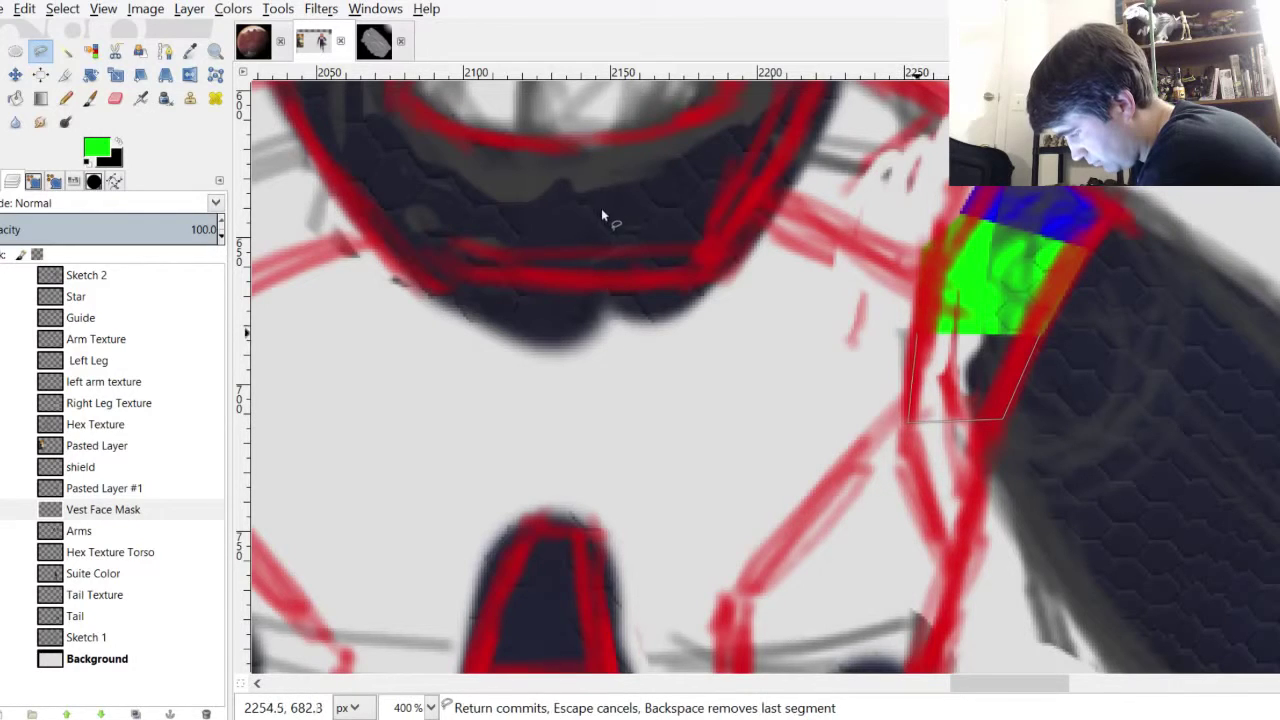
pyautogui.click(912, 334)
pyautogui.press('Return')
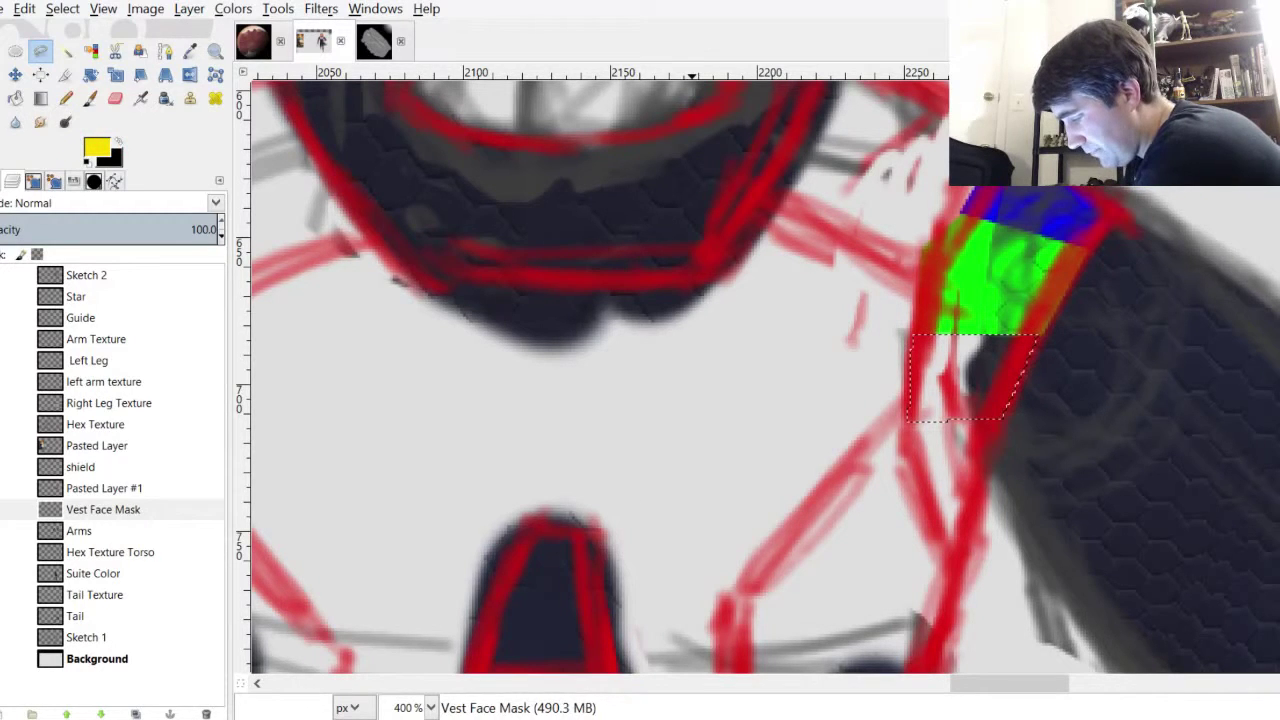
# Paint the selected strap section below the green area yellow on the Vest Face Mask layer
pyautogui.click(90, 98)
pyautogui.moveTo(987, 394); pyautogui.dragTo(940, 416)
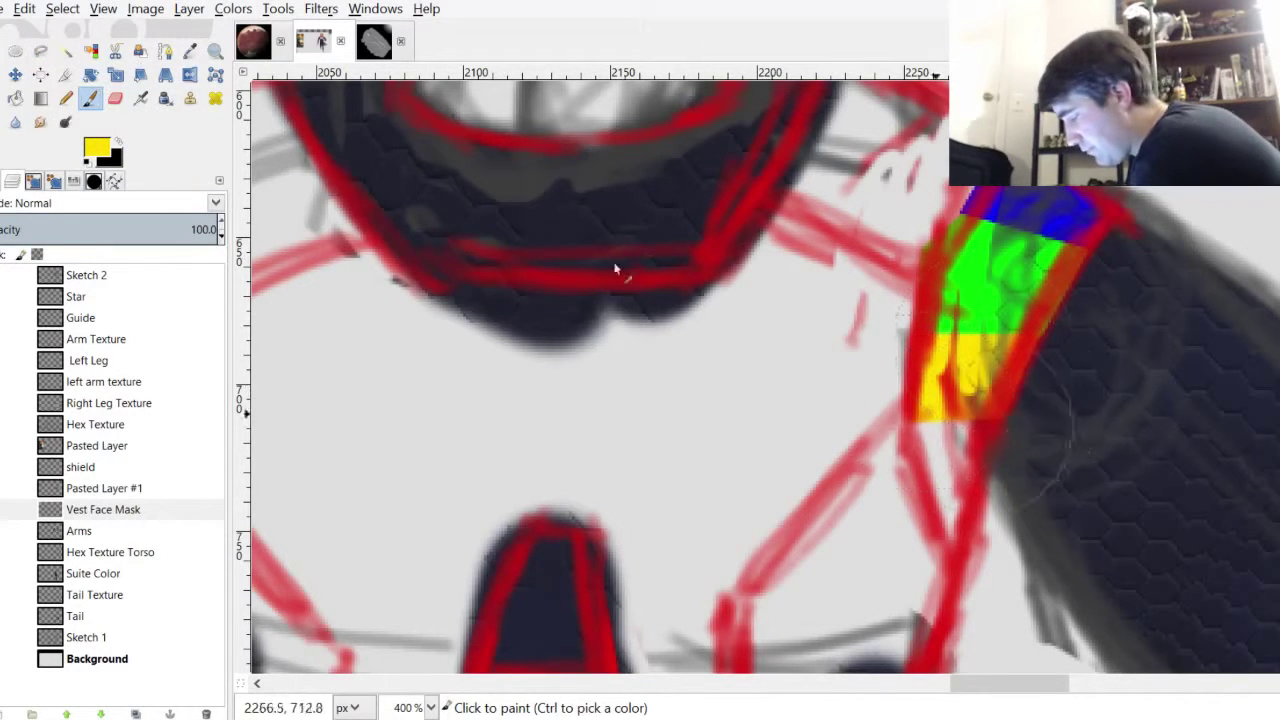
pyautogui.hotkey('ctrl', 'z')
pyautogui.scroll(-3, 857, 197)
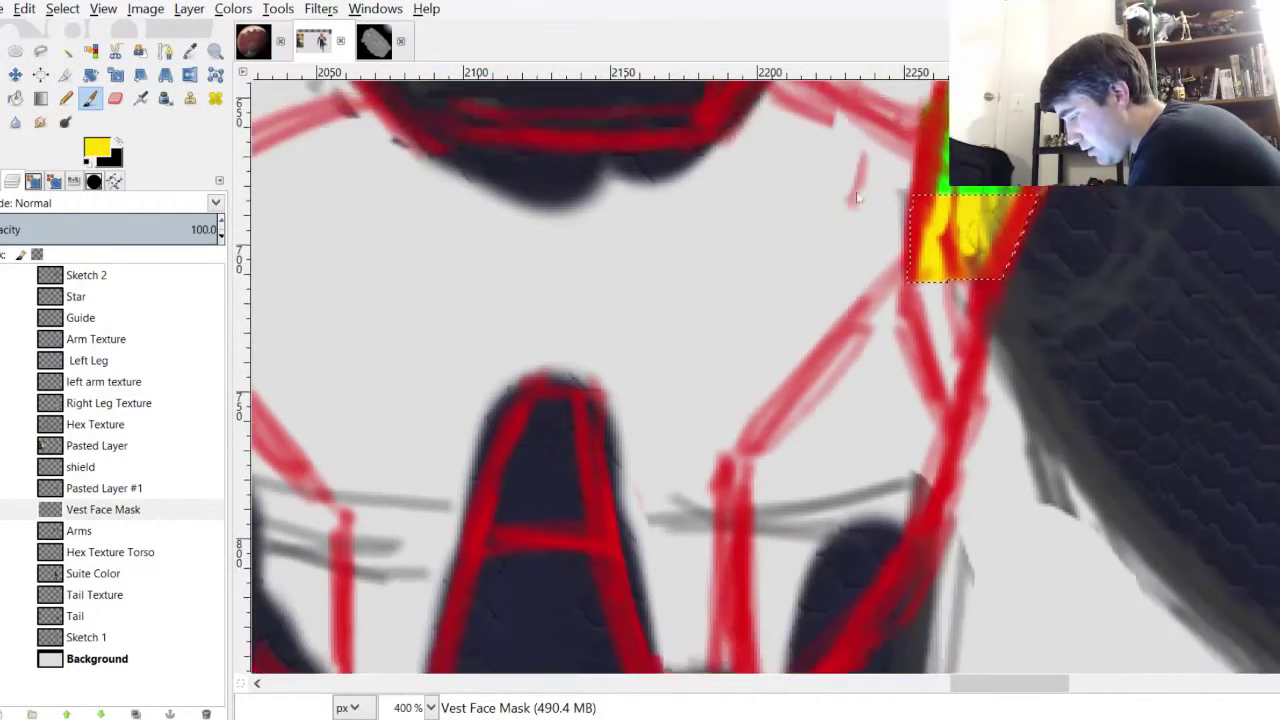
pyautogui.scroll(4, 857, 197)
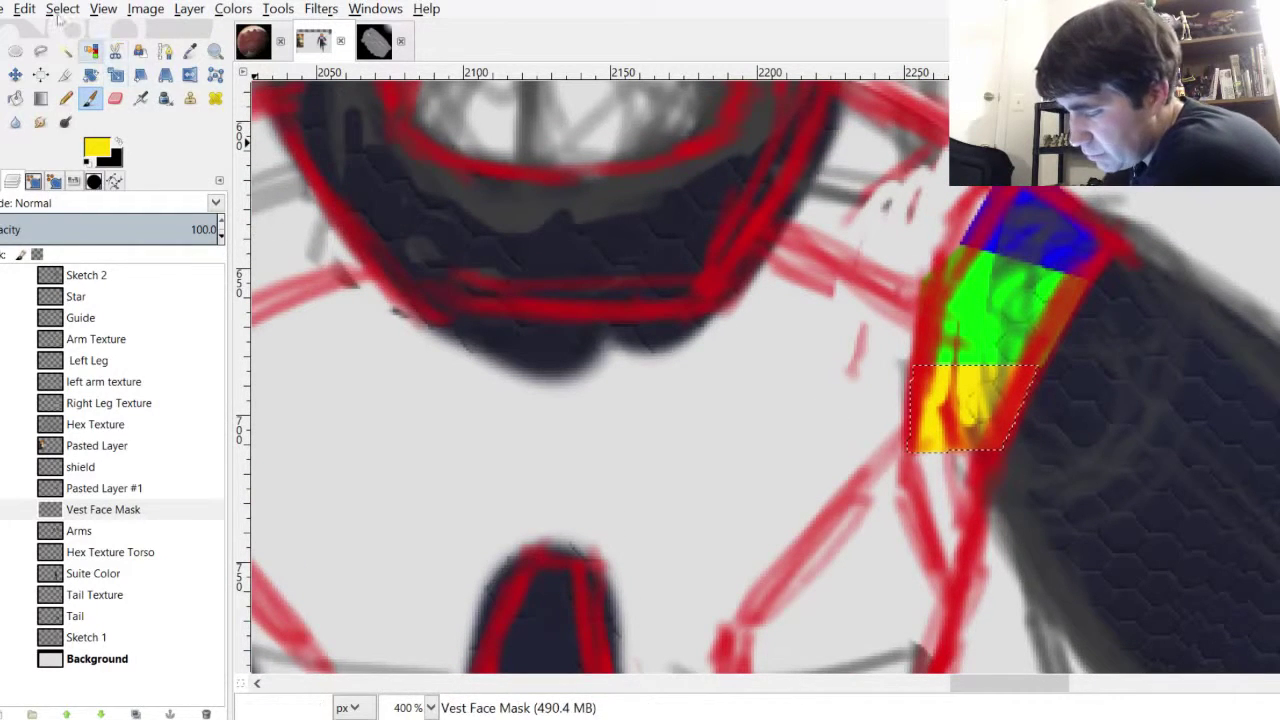
# Outline the tapering strap section below the yellow area as a polygonal selection, ending where the red sketch lines meet
pyautogui.click(40, 51)
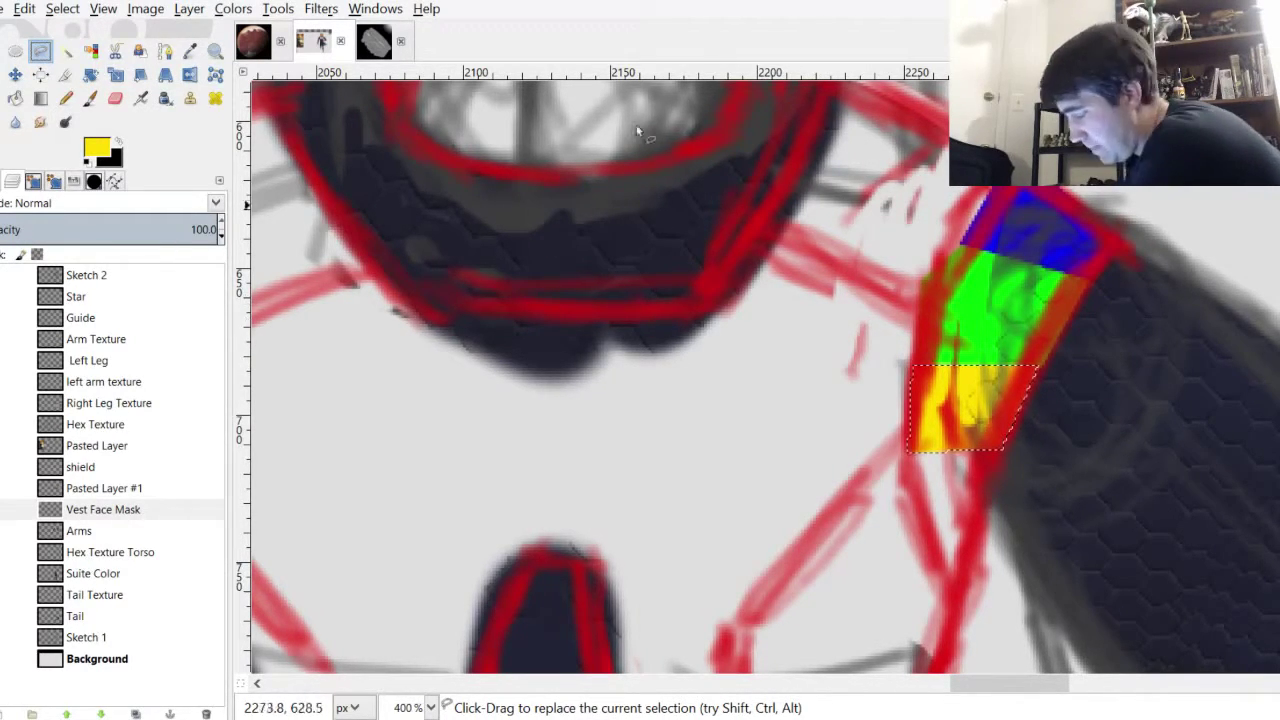
pyautogui.scroll(-2, 856, 186)
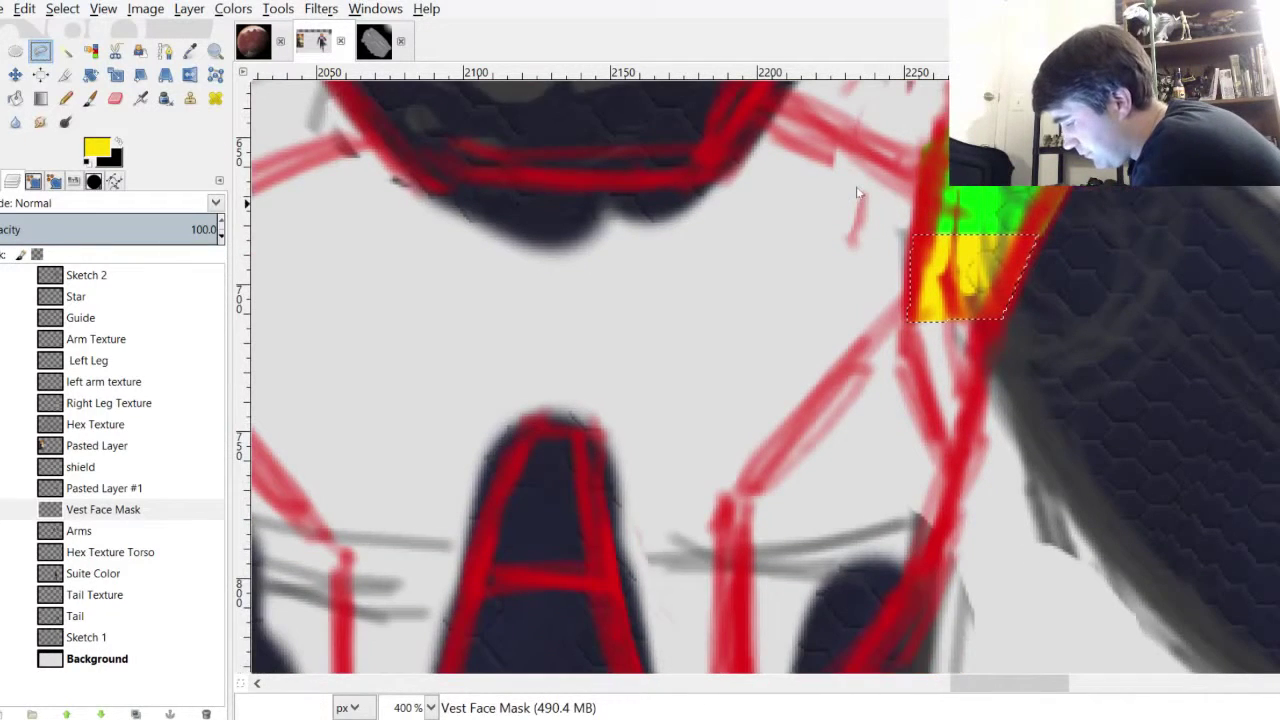
pyautogui.scroll(1, 1092, 313)
pyautogui.scroll(1, 1075, 330)
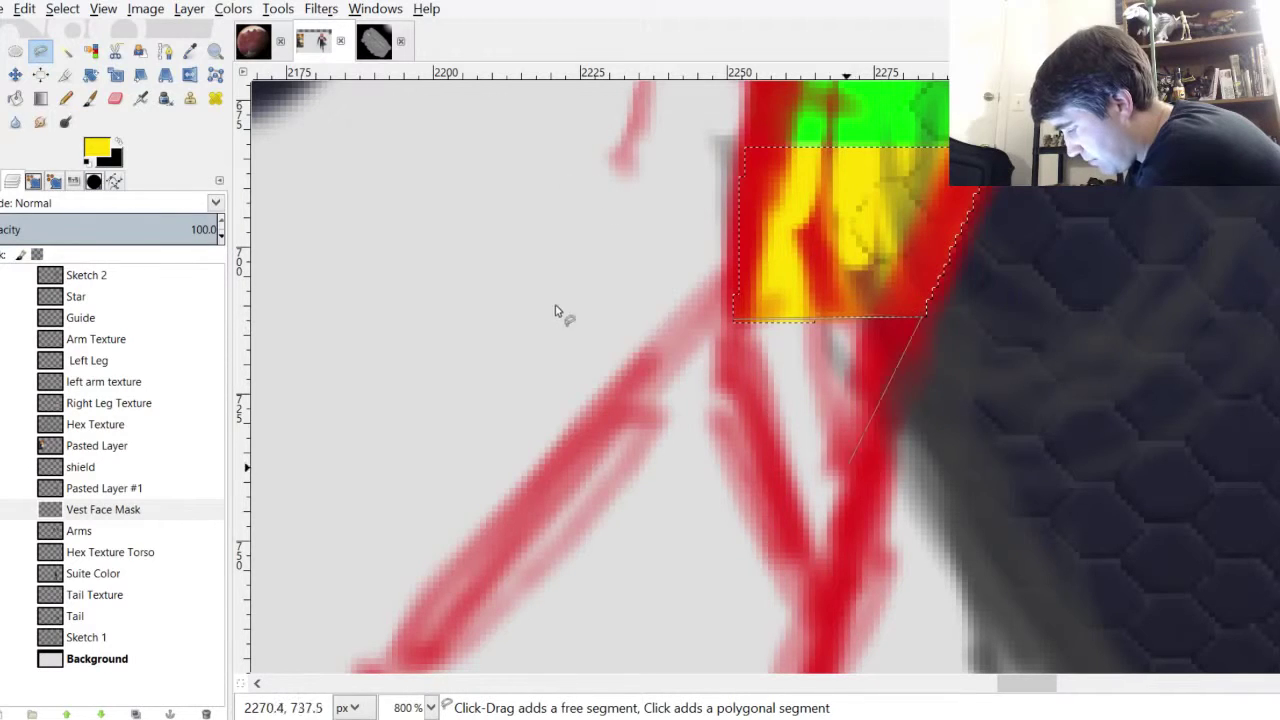
pyautogui.click(847, 582)
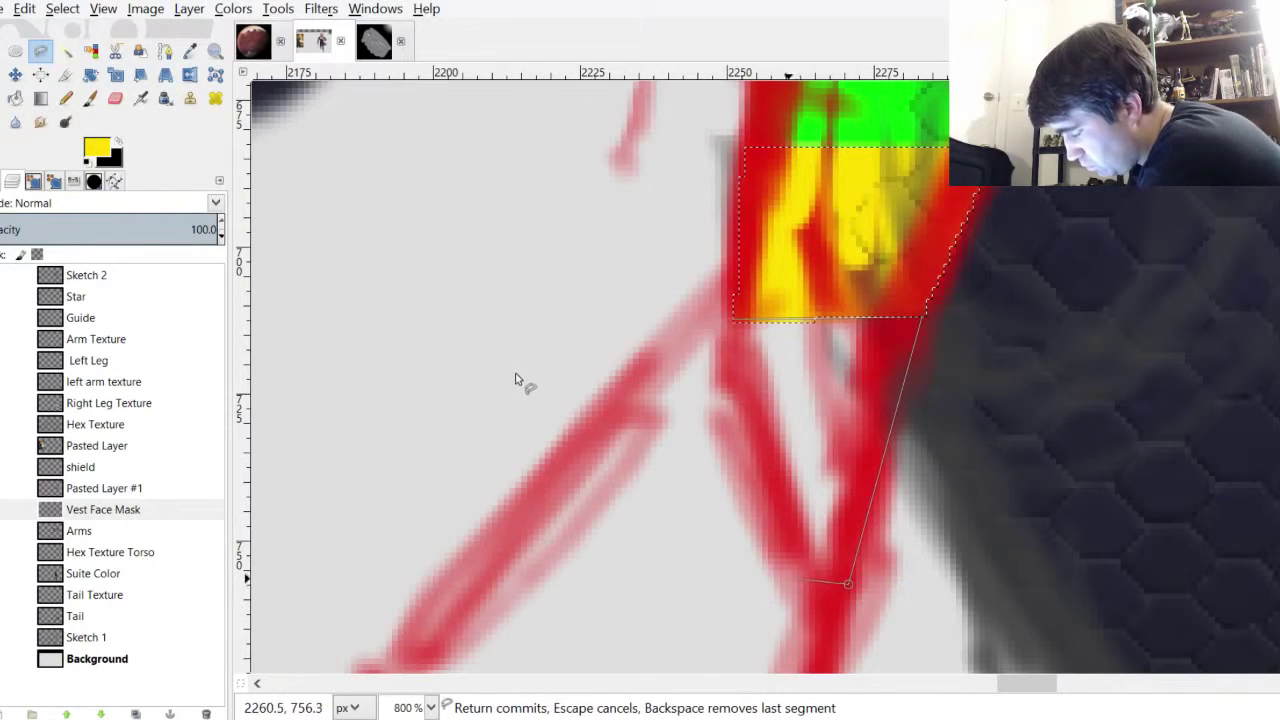
pyautogui.press('Return')
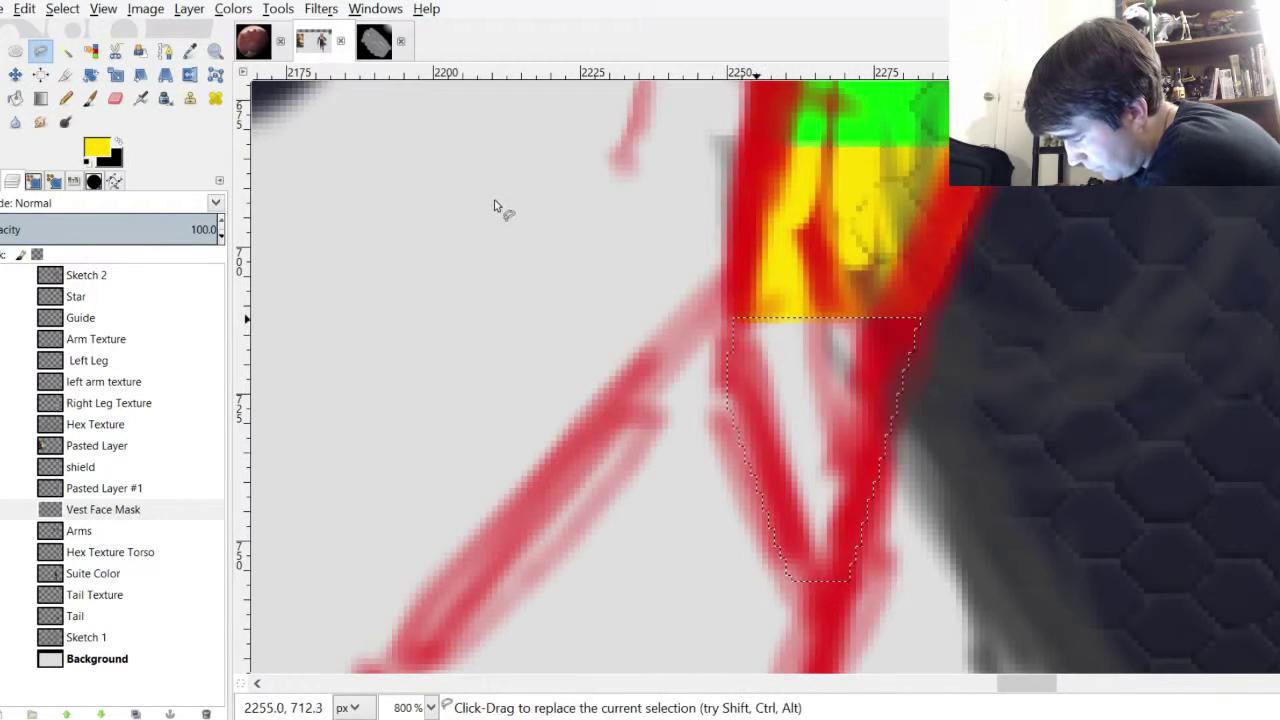
# Set the foreground colour to magenta and paint the selected tapering section with the Paintbrush
pyautogui.scroll(-2, 1058, 404)
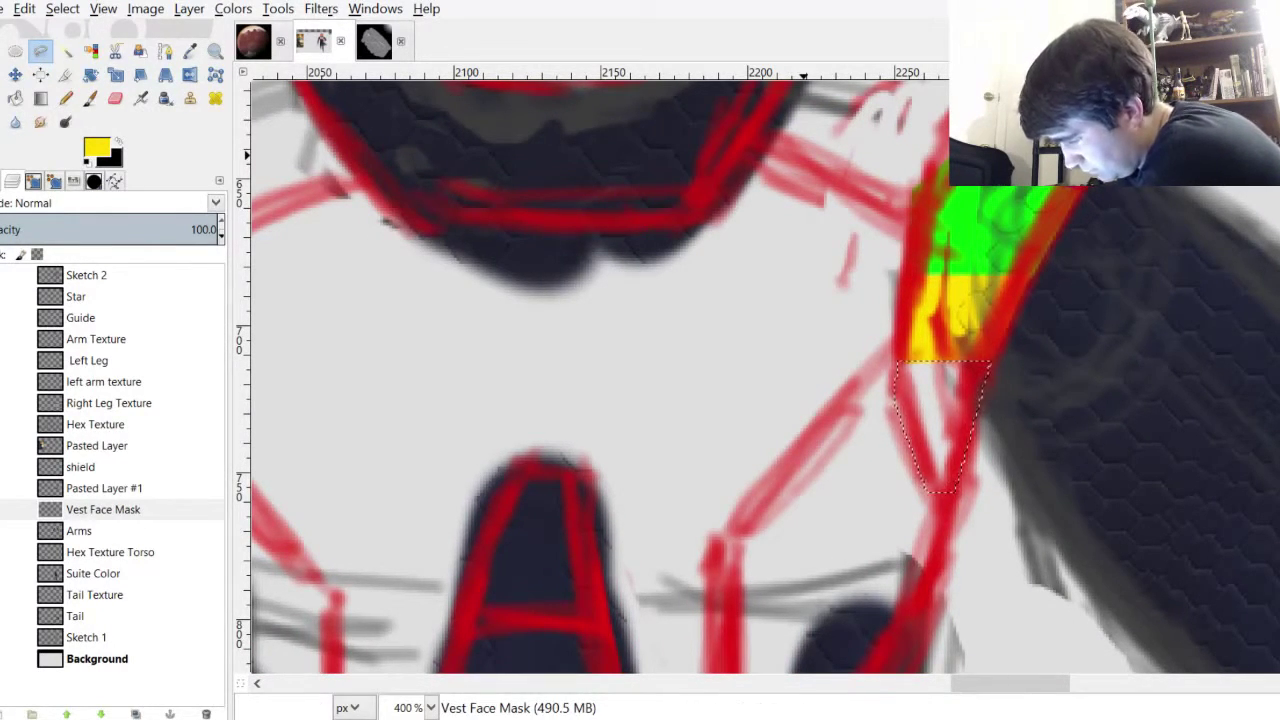
pyautogui.click(97, 147)
pyautogui.click(90, 98)
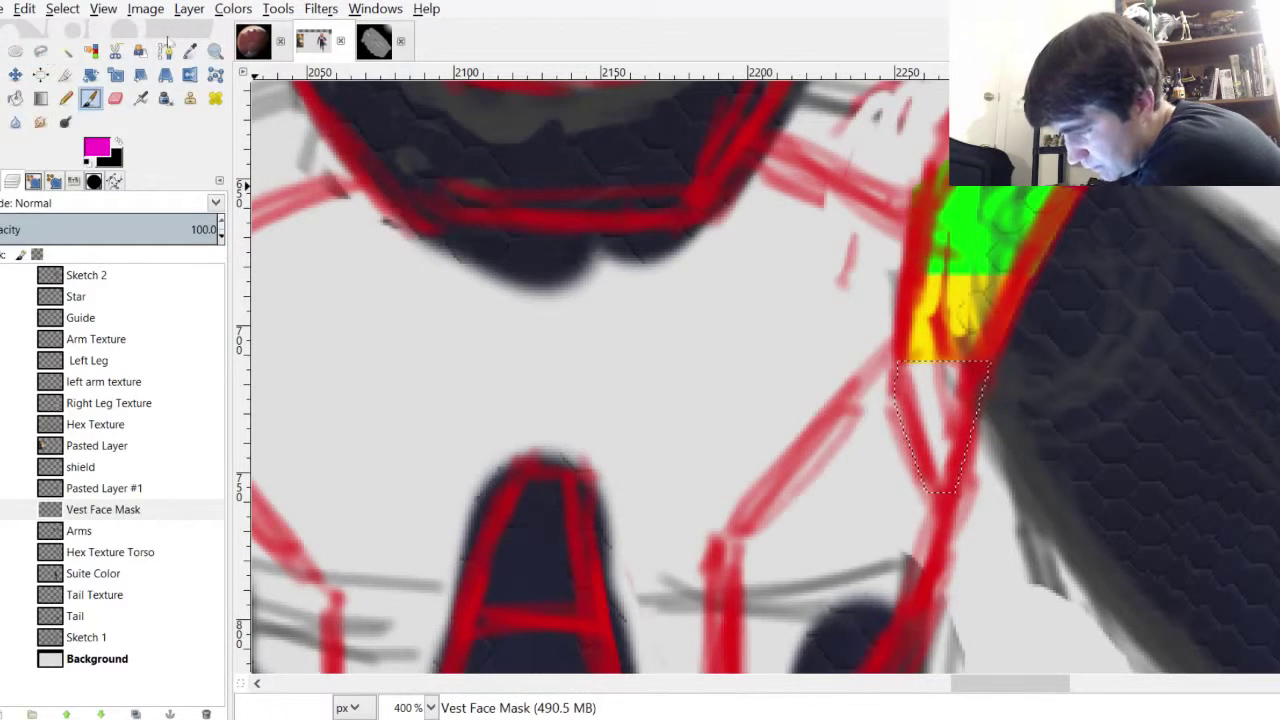
pyautogui.moveTo(929, 410); pyautogui.dragTo(923, 454)
pyautogui.scroll(5, 853, 185)
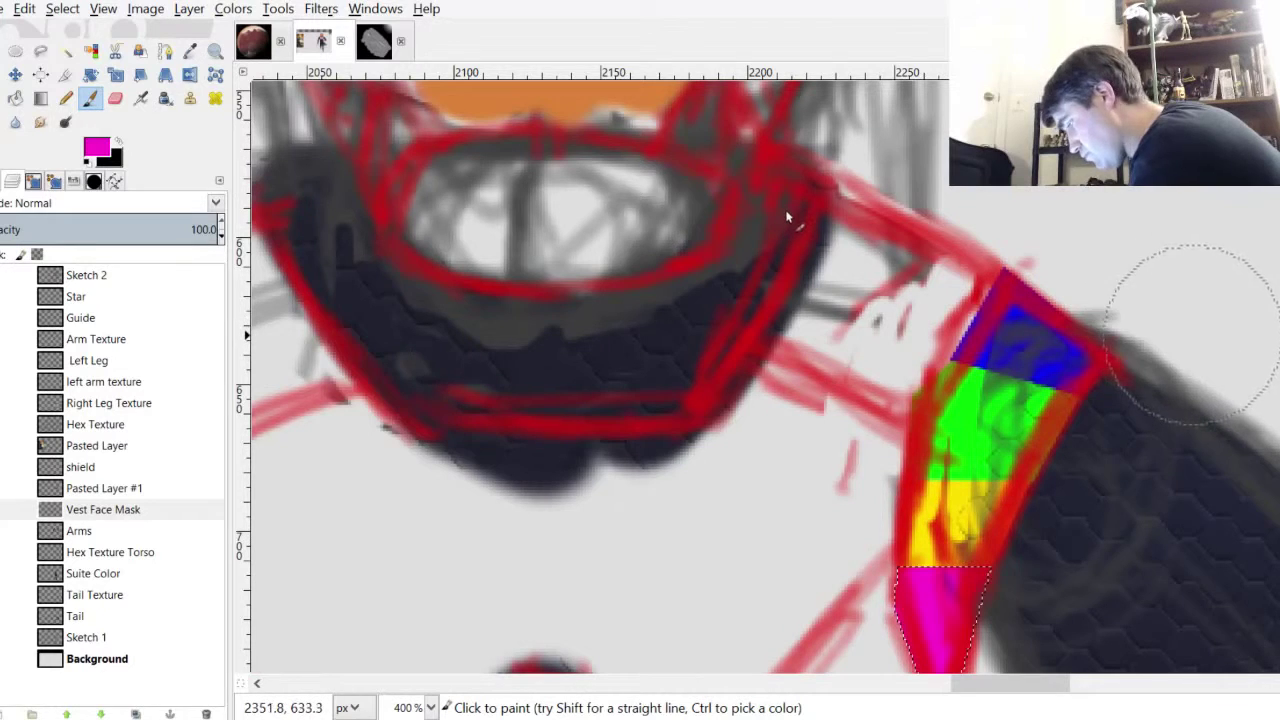
# Make a polygonal selection of the upper vest section between the neck opening and the blue shoulder area
pyautogui.click(40, 50)
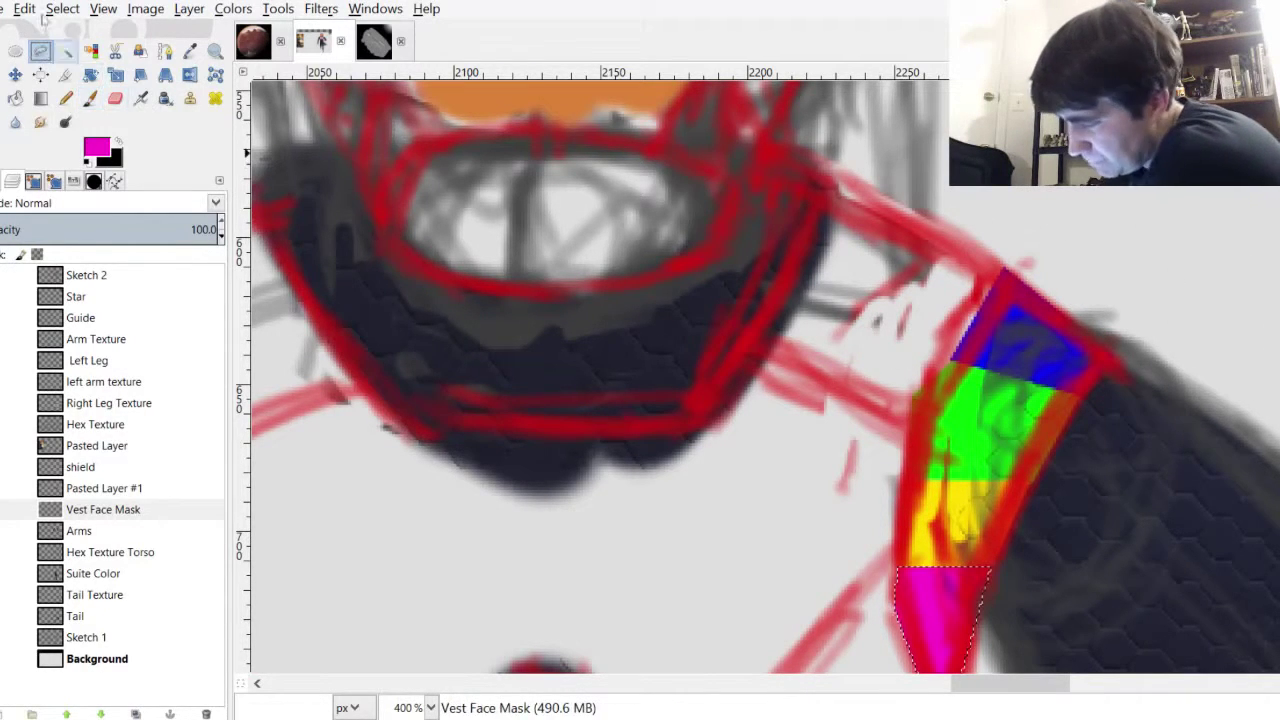
pyautogui.click(659, 164)
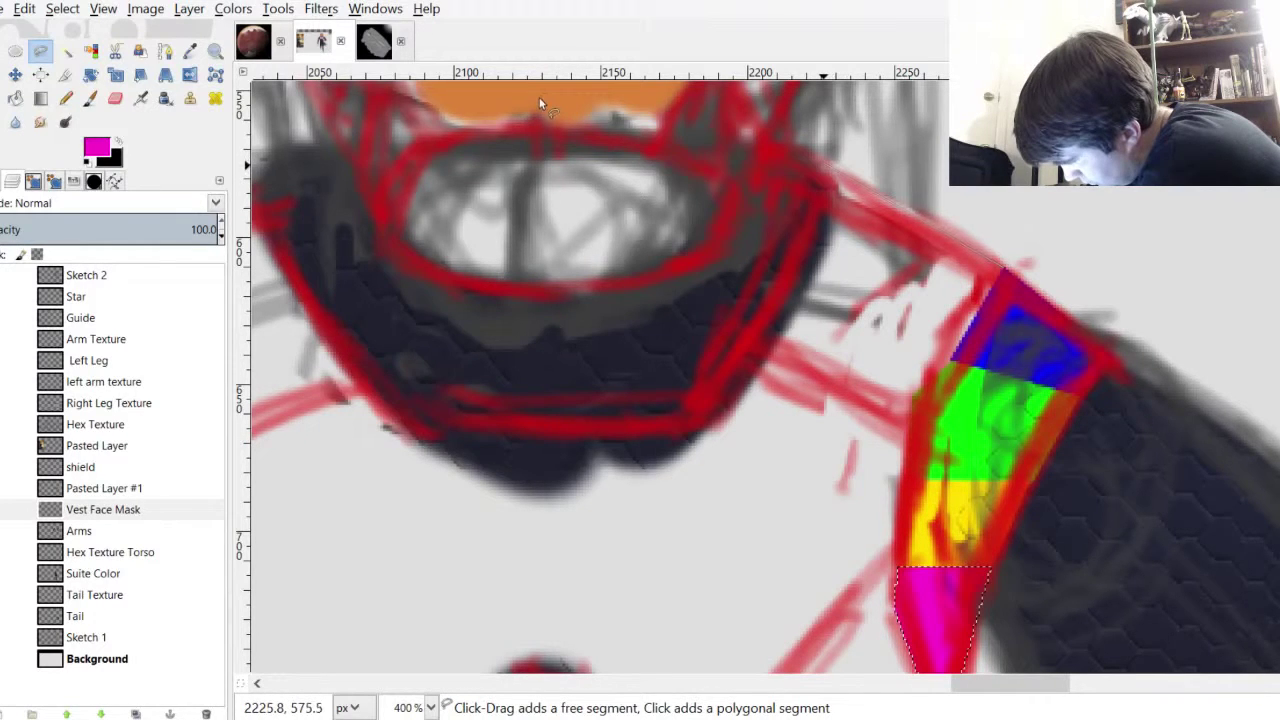
pyautogui.click(505, 142)
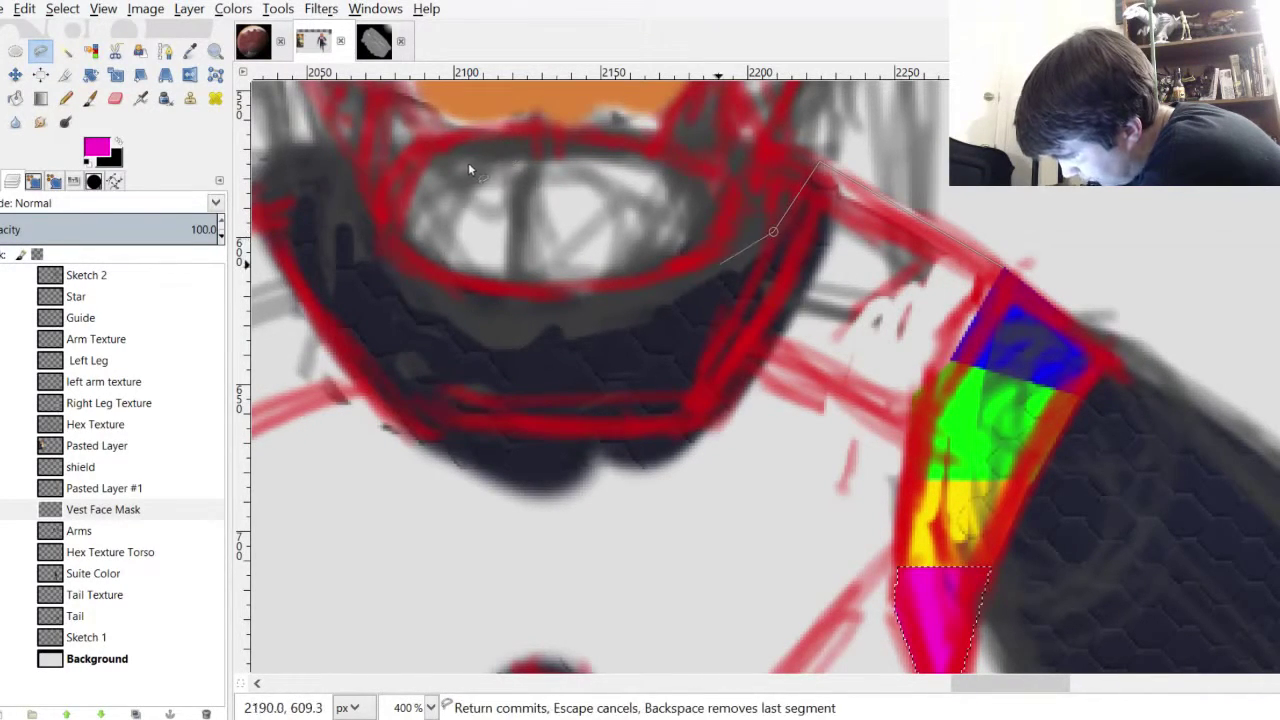
pyautogui.click(712, 272)
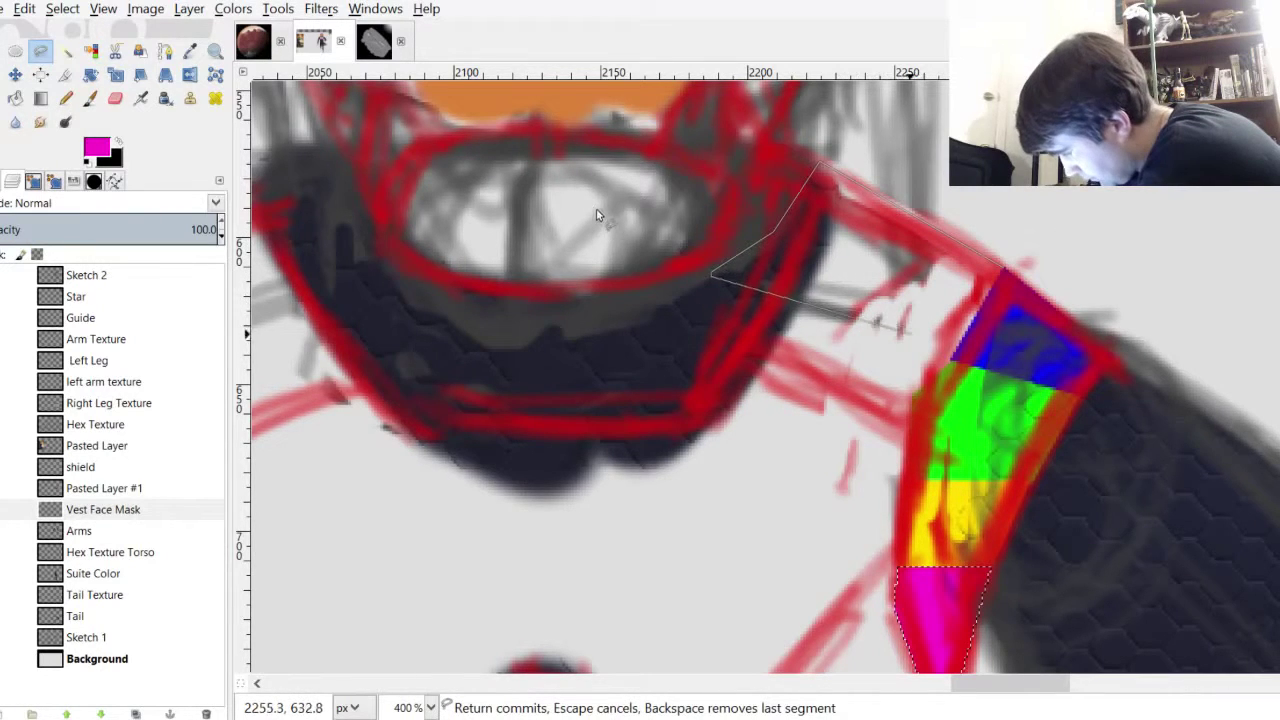
pyautogui.click(956, 357)
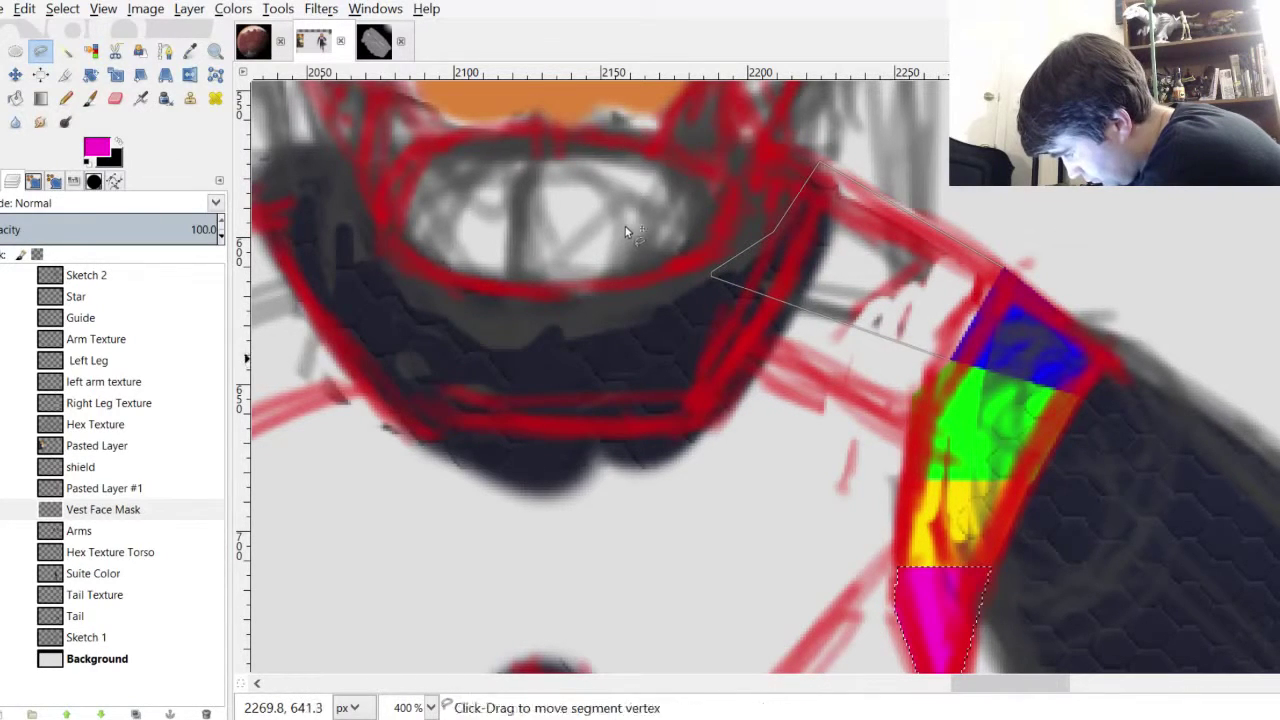
pyautogui.click(660, 167)
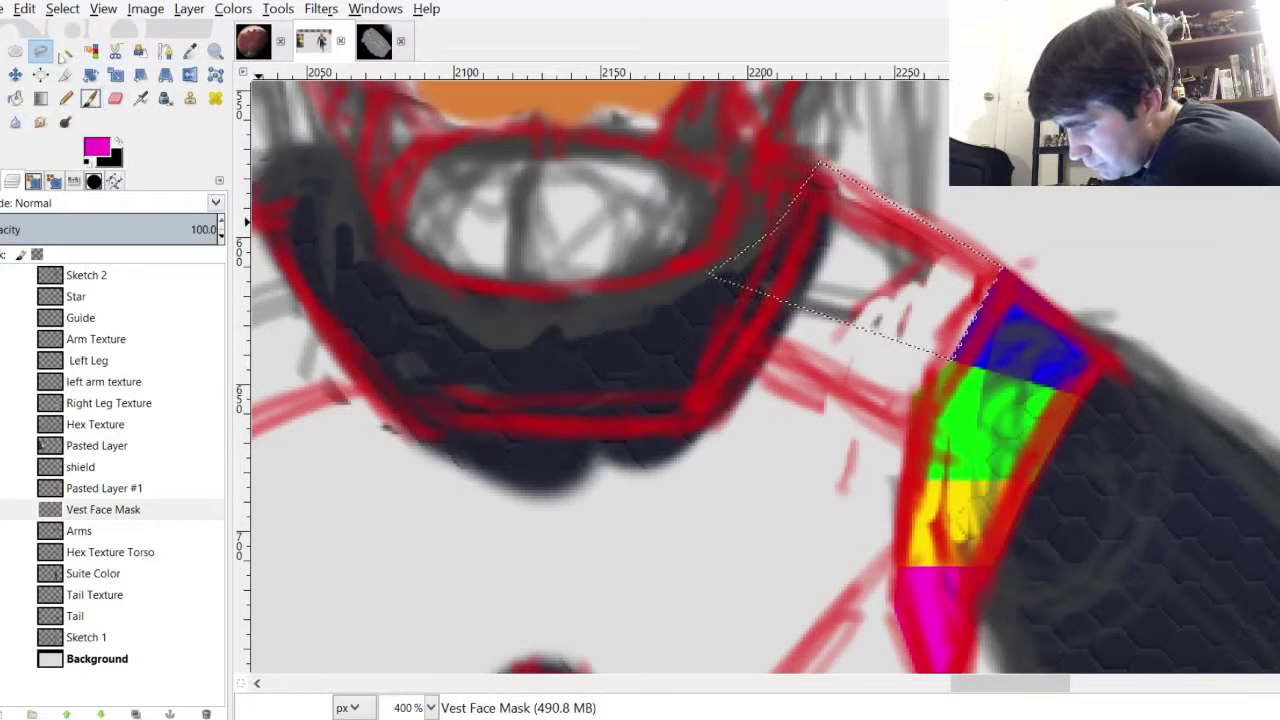
pyautogui.moveTo(977, 258); pyautogui.dragTo(950, 320)
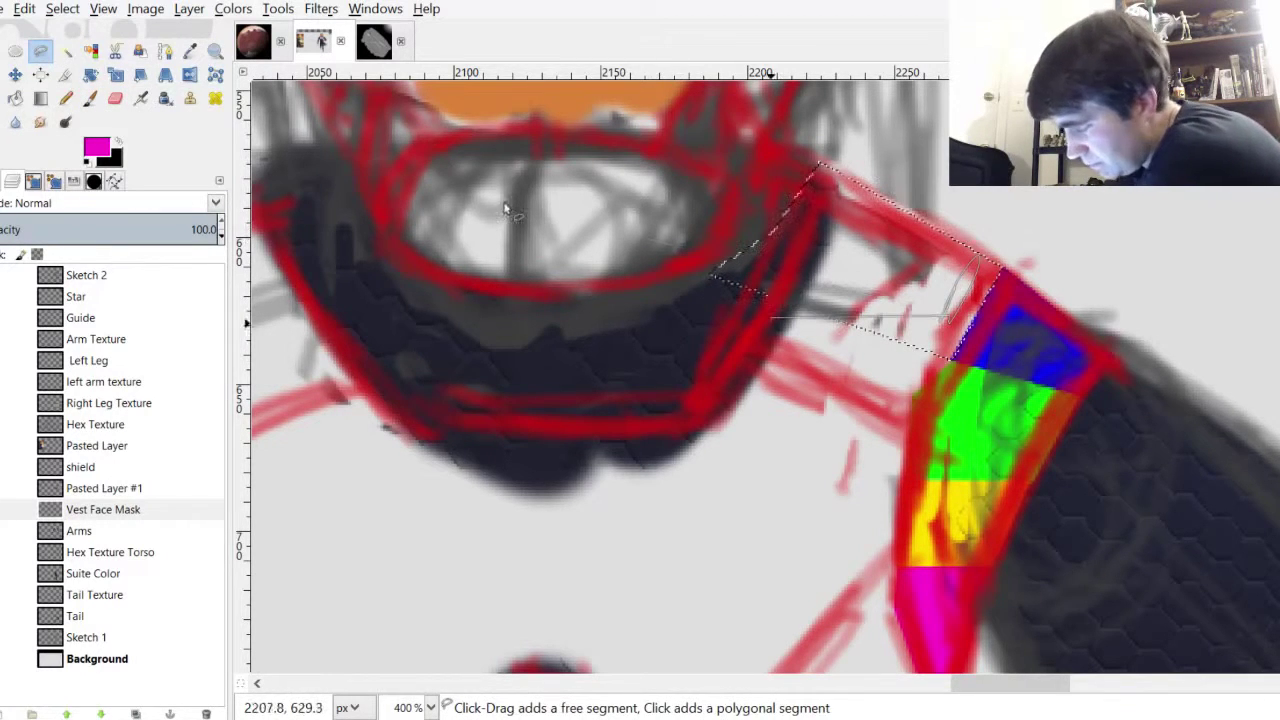
pyautogui.moveTo(772, 320); pyautogui.dragTo(984, 357)
pyautogui.press('Return')
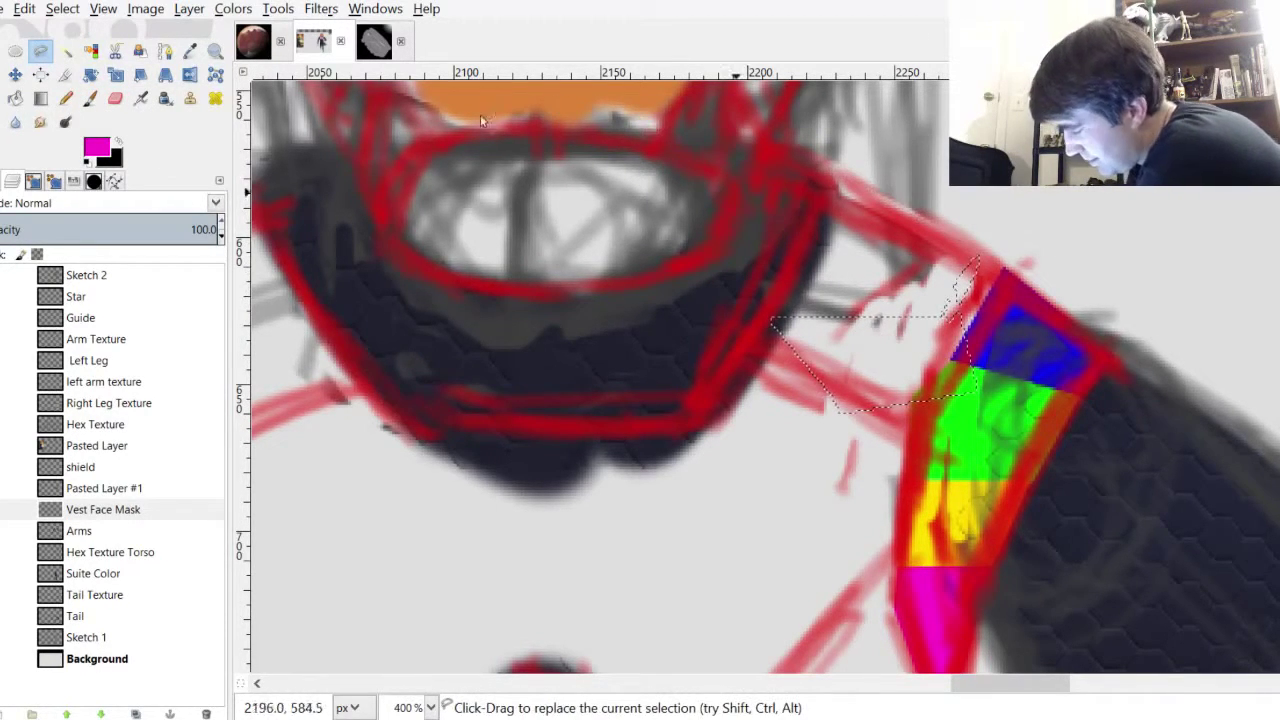
pyautogui.click(20, 8)
pyautogui.click(38, 29)
pyautogui.click(20, 8)
pyautogui.click(38, 29)
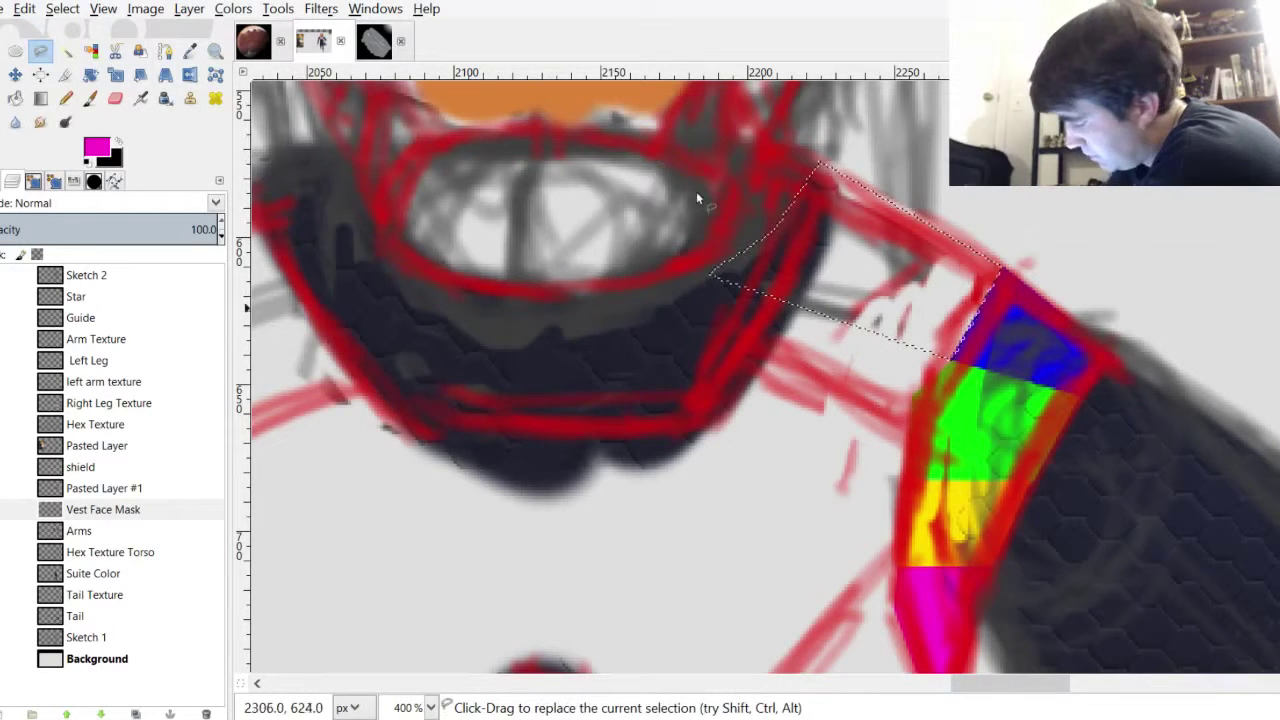
# Paint the selected section between the neck opening and the blue shoulder area magenta with the Paintbrush
pyautogui.click(90, 98)
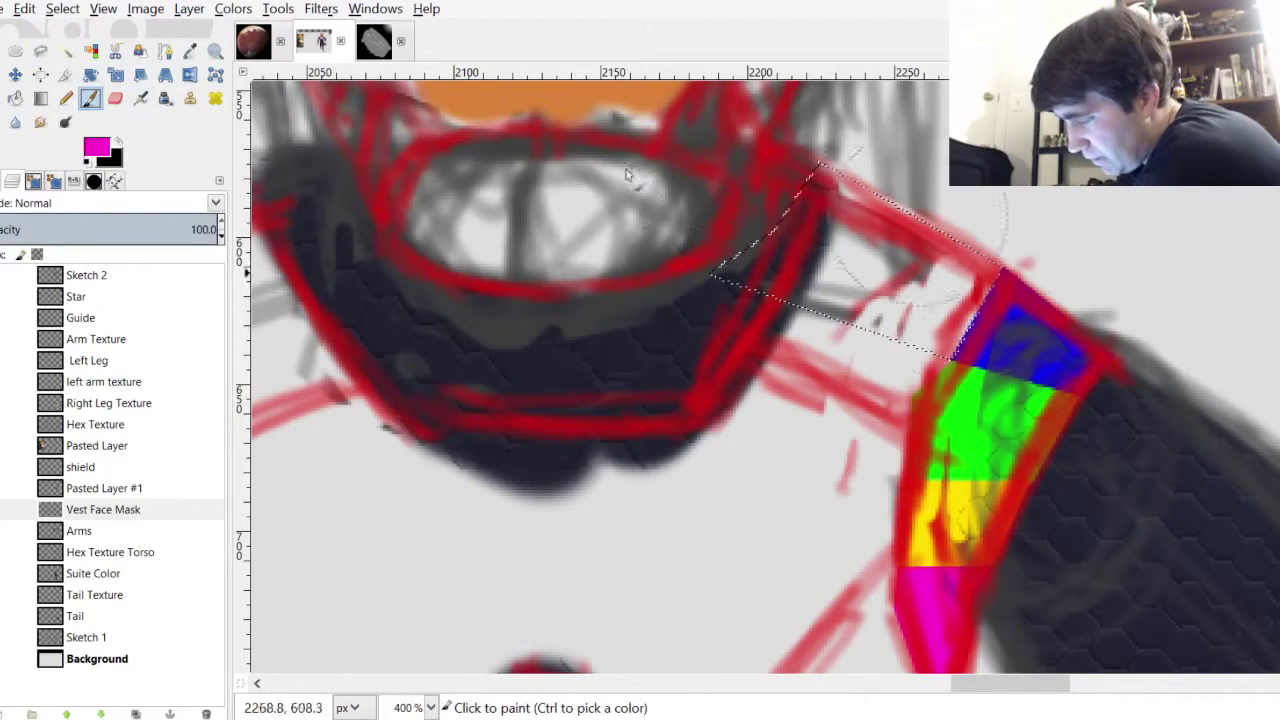
pyautogui.moveTo(930, 288)
pyautogui.mouseDown()
pyautogui.moveTo(965, 271)
pyautogui.moveTo(880, 302)
pyautogui.moveTo(768, 314)
pyautogui.moveTo(841, 220)
pyautogui.moveTo(913, 224)
pyautogui.mouseUp()
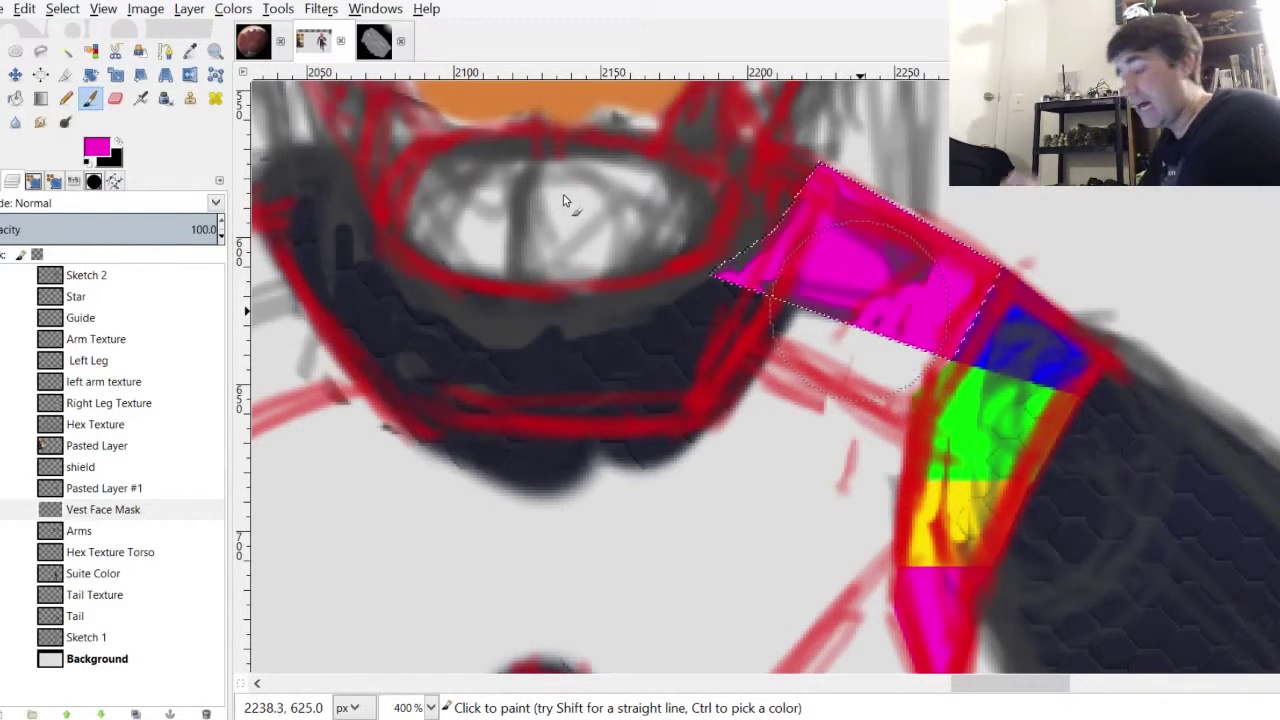
pyautogui.scroll(-3, 563, 200)
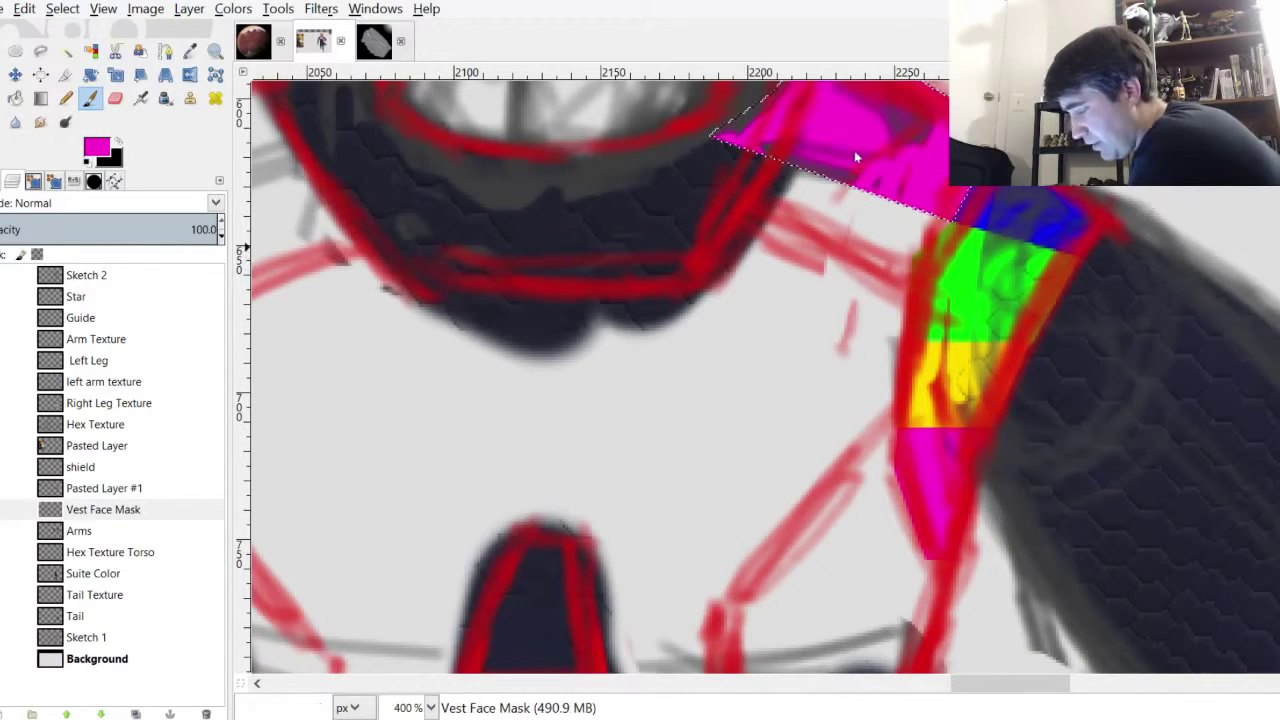
pyautogui.scroll(3, 860, 192)
# Outline the vest section directly below the upper magenta area, from the green strap to the collar, as a polygonal selection
pyautogui.press('f')
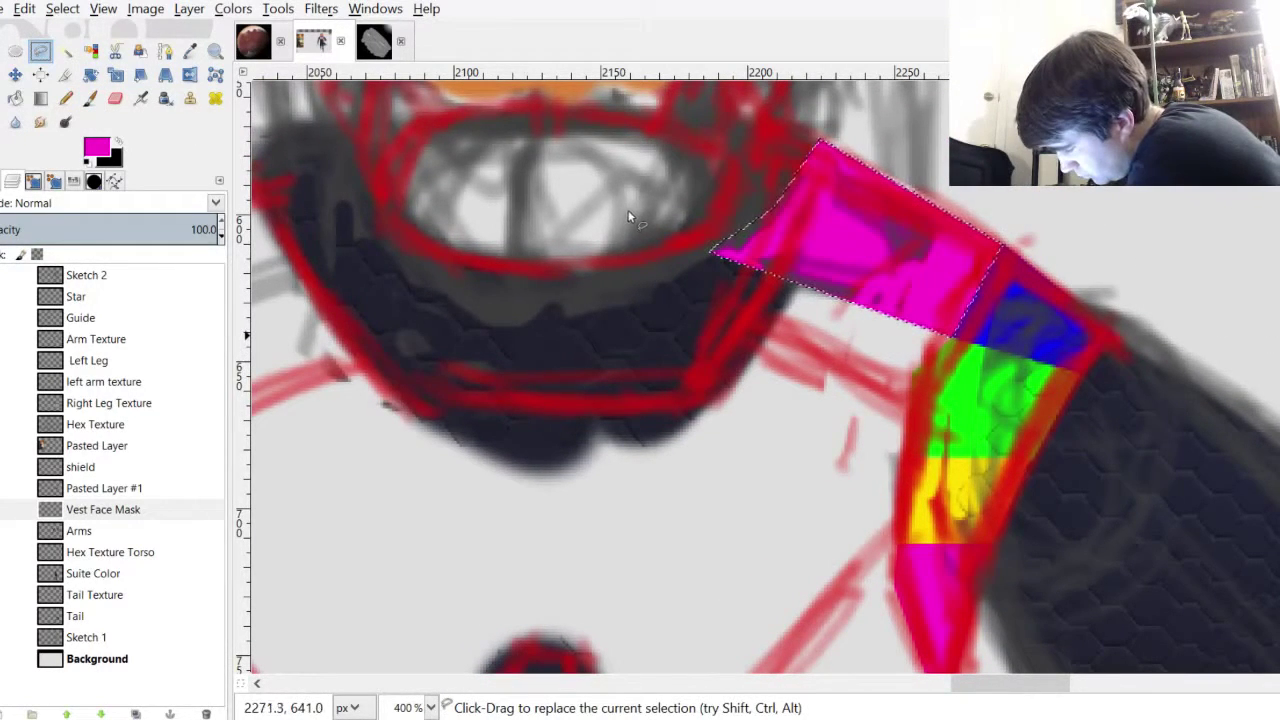
pyautogui.click(954, 336)
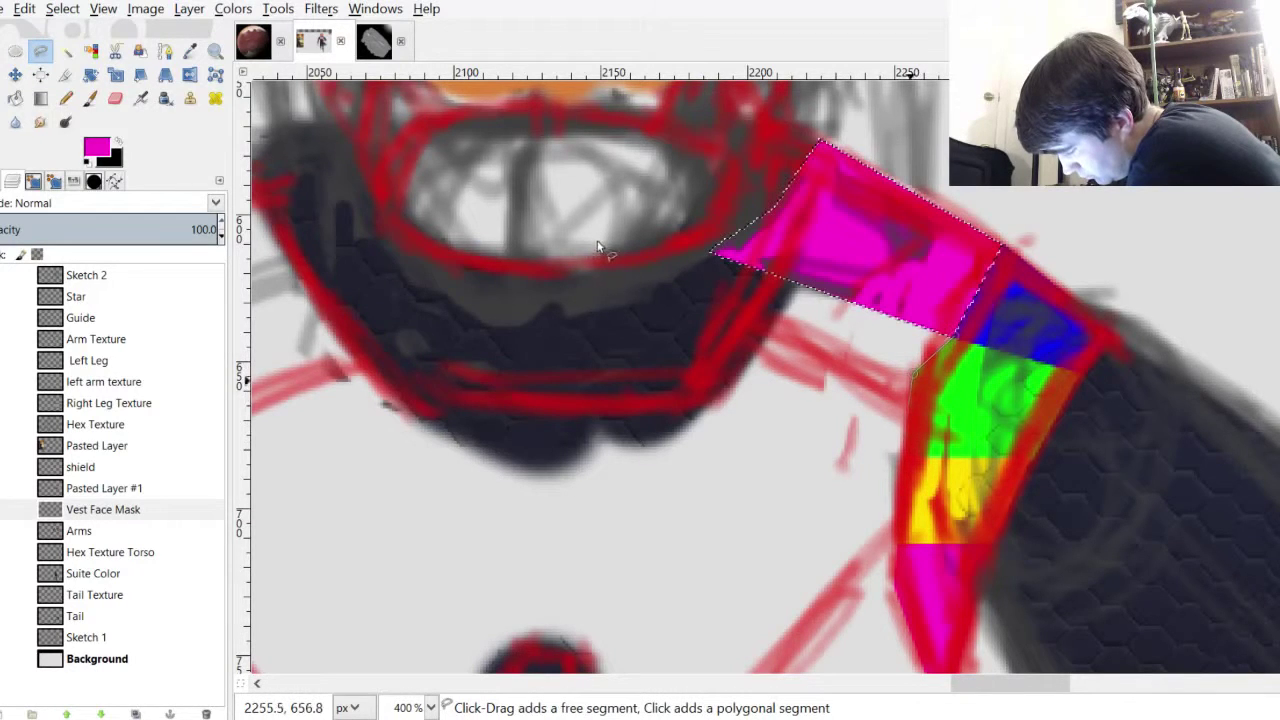
pyautogui.click(693, 399)
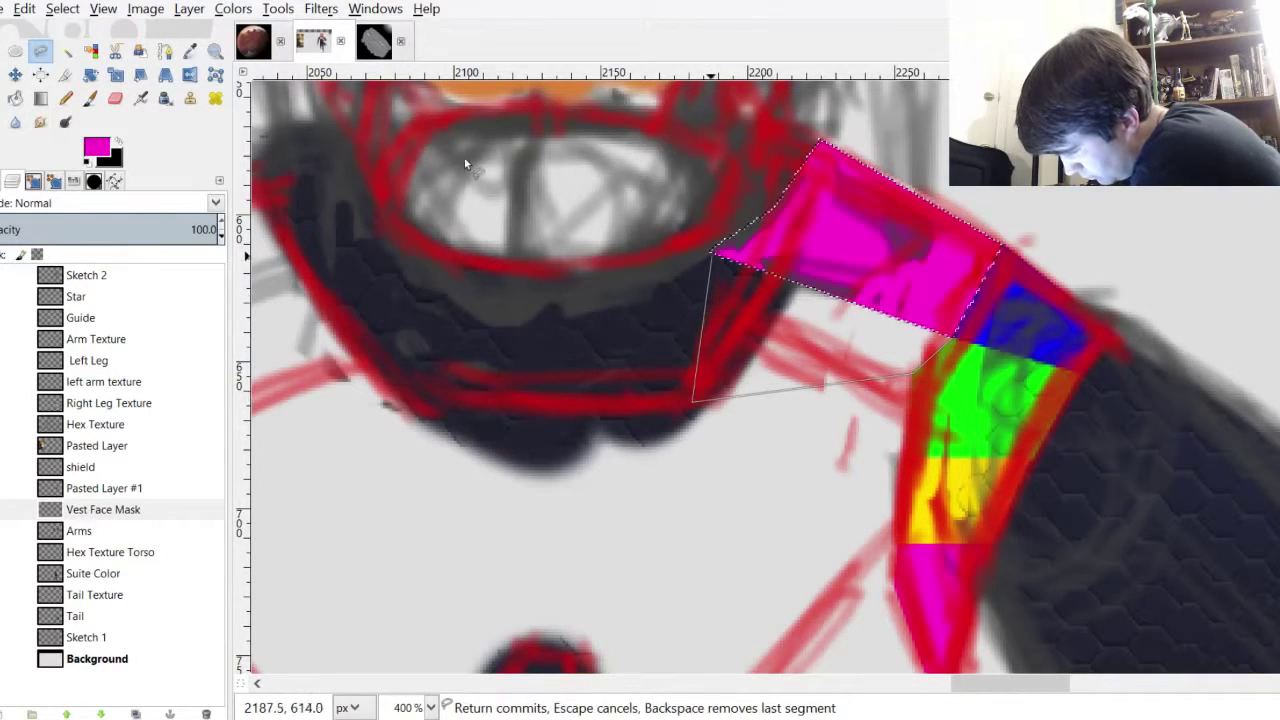
pyautogui.click(711, 252)
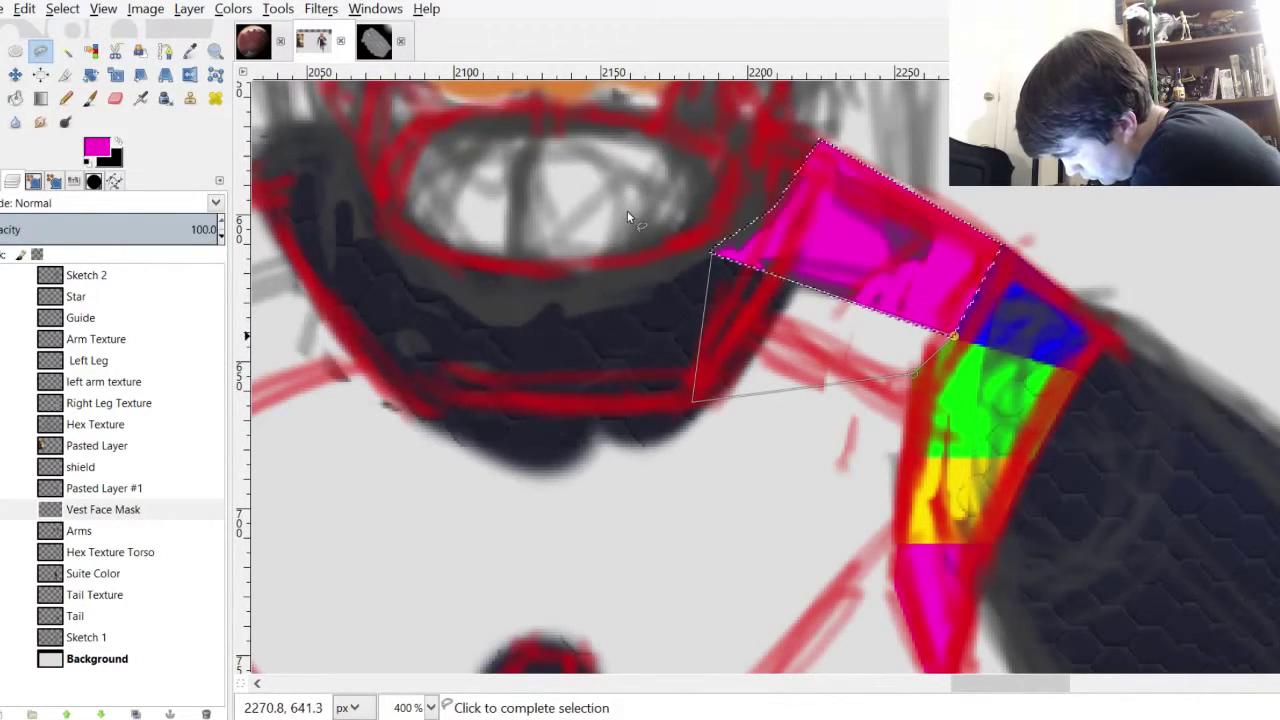
pyautogui.click(955, 336)
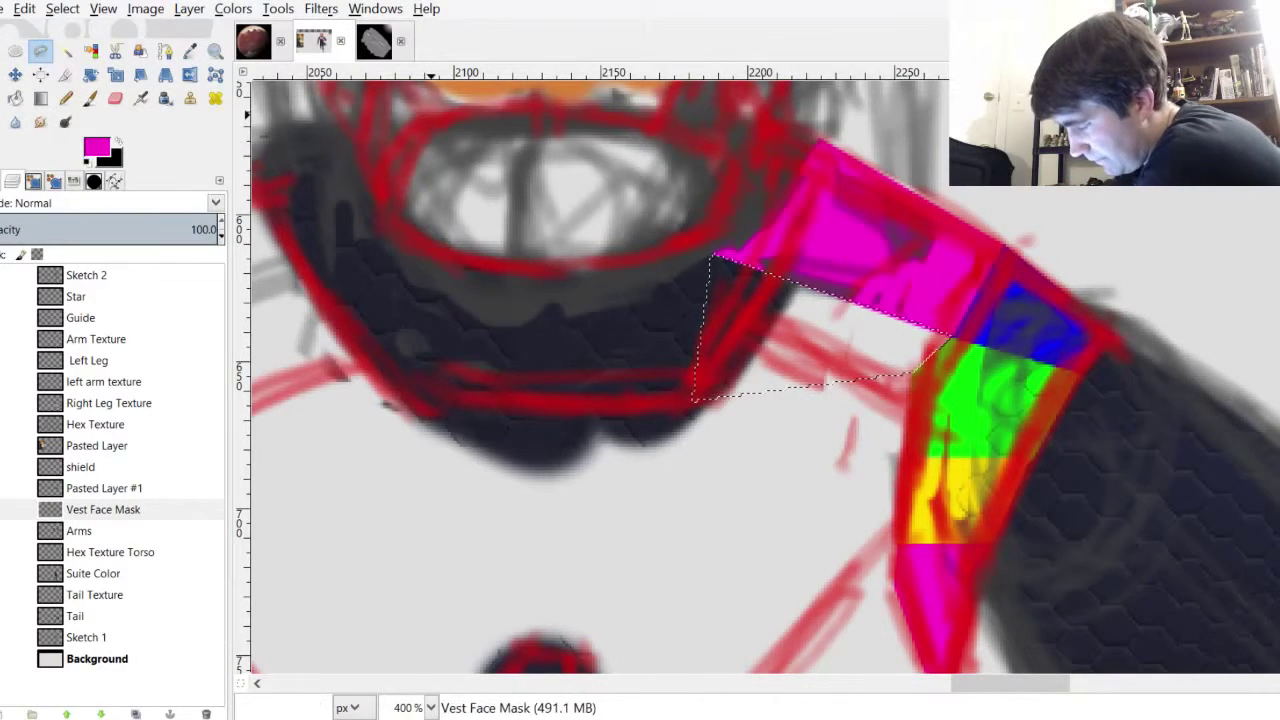
# Set the foreground colour to blue and paint the selected section below the upper magenta area, undoing any stray selection first
pyautogui.press('p')
pyautogui.press('f')
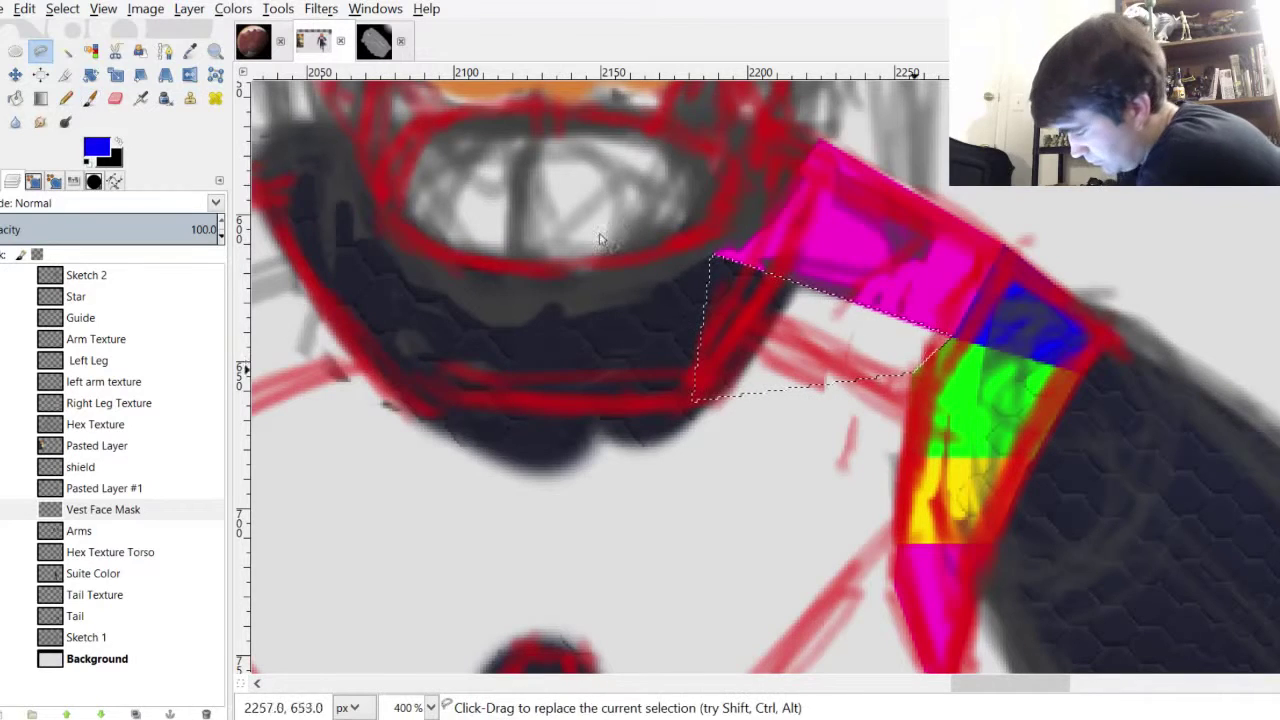
pyautogui.press('Escape')
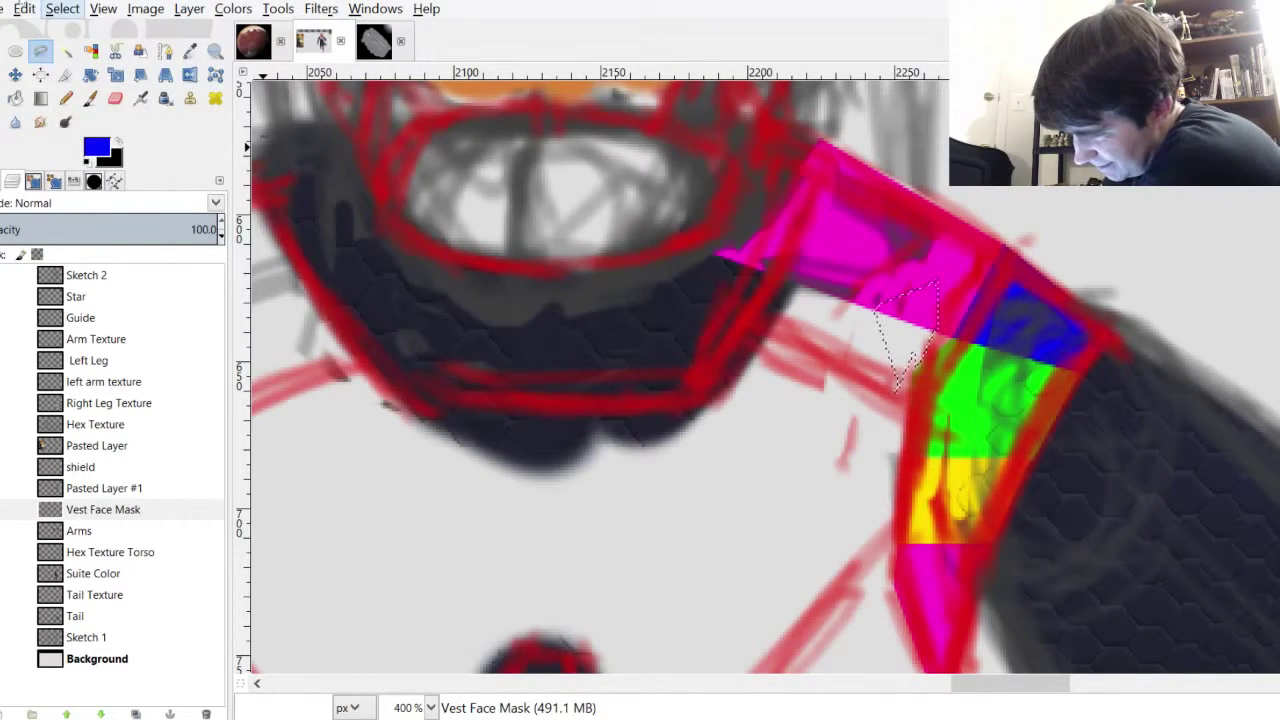
pyautogui.click(26, 12)
pyautogui.click(38, 29)
pyautogui.click(90, 98)
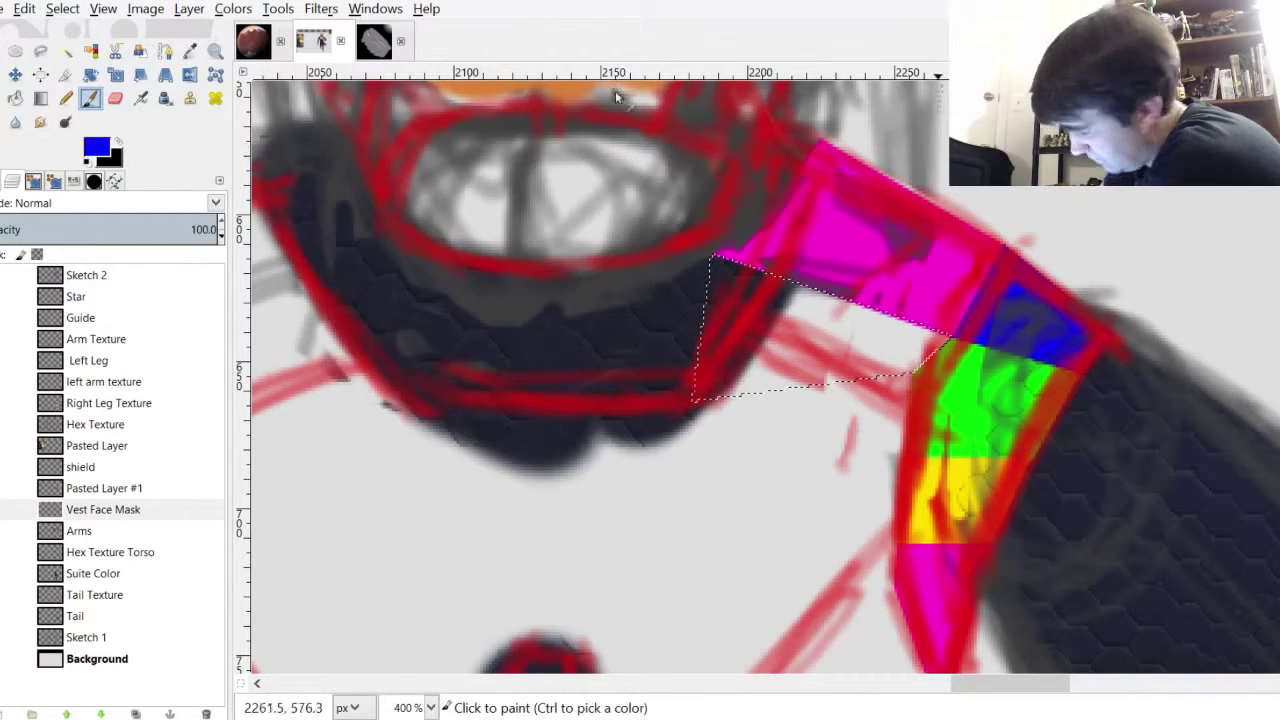
pyautogui.moveTo(935, 375)
pyautogui.mouseDown()
pyautogui.moveTo(887, 342)
pyautogui.moveTo(733, 412)
pyautogui.moveTo(695, 403)
pyautogui.mouseUp()
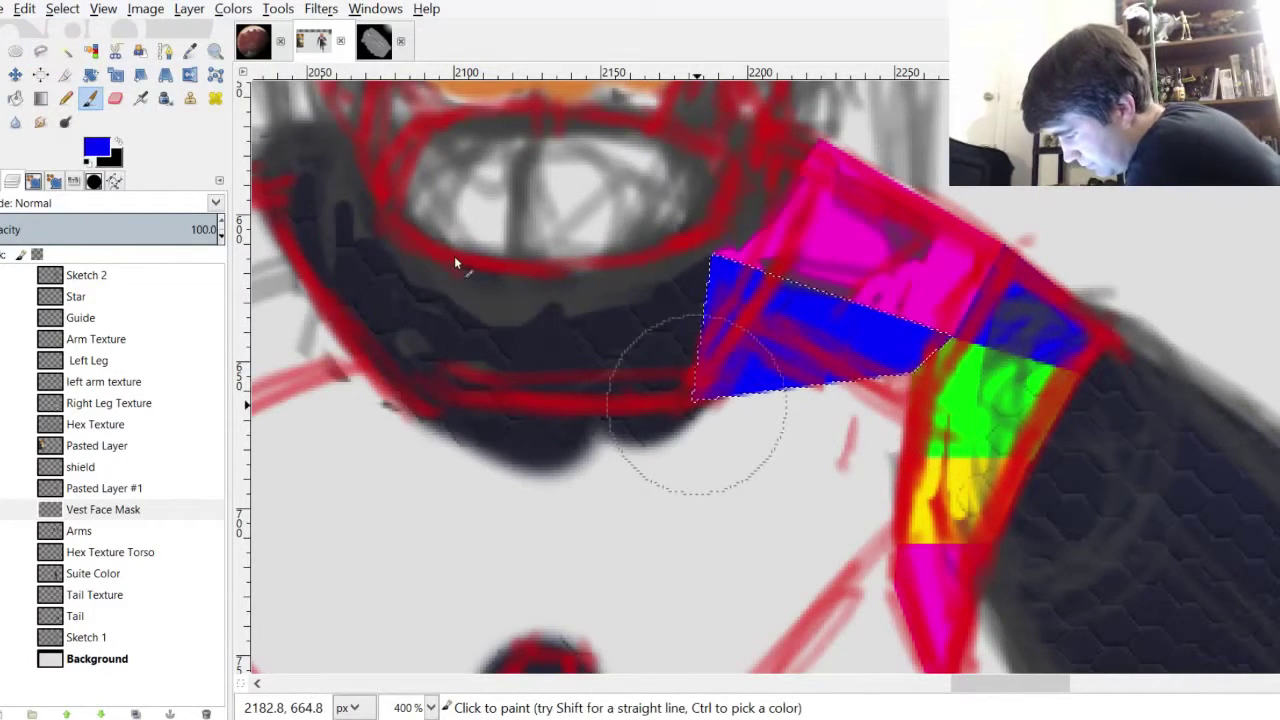
# Outline the large chest section below the blue area, from the green and yellow strap down to the central dark strip, as a polygonal selection
pyautogui.scroll(-3, 1079, 434)
pyautogui.press('+')
pyautogui.press('+')
pyautogui.press('+')
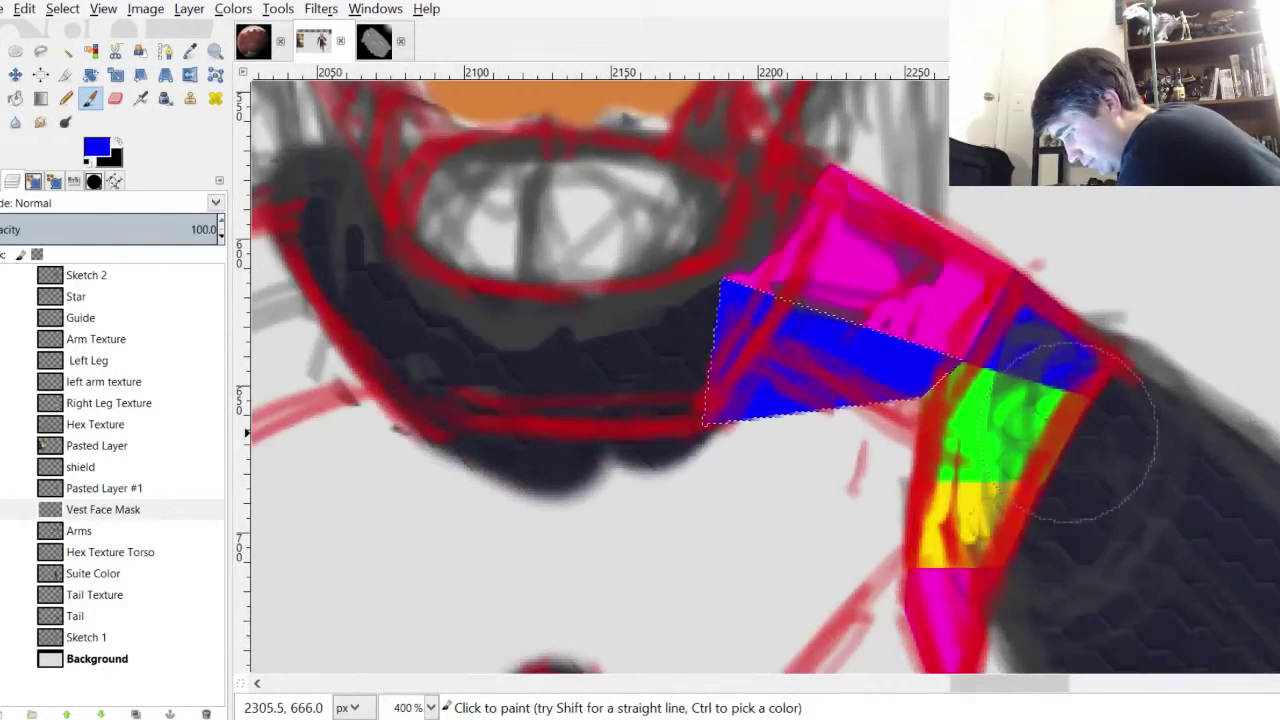
pyautogui.scroll(-3, 856, 176)
pyautogui.scroll(3, 856, 179)
pyautogui.scroll(-1, 856, 182)
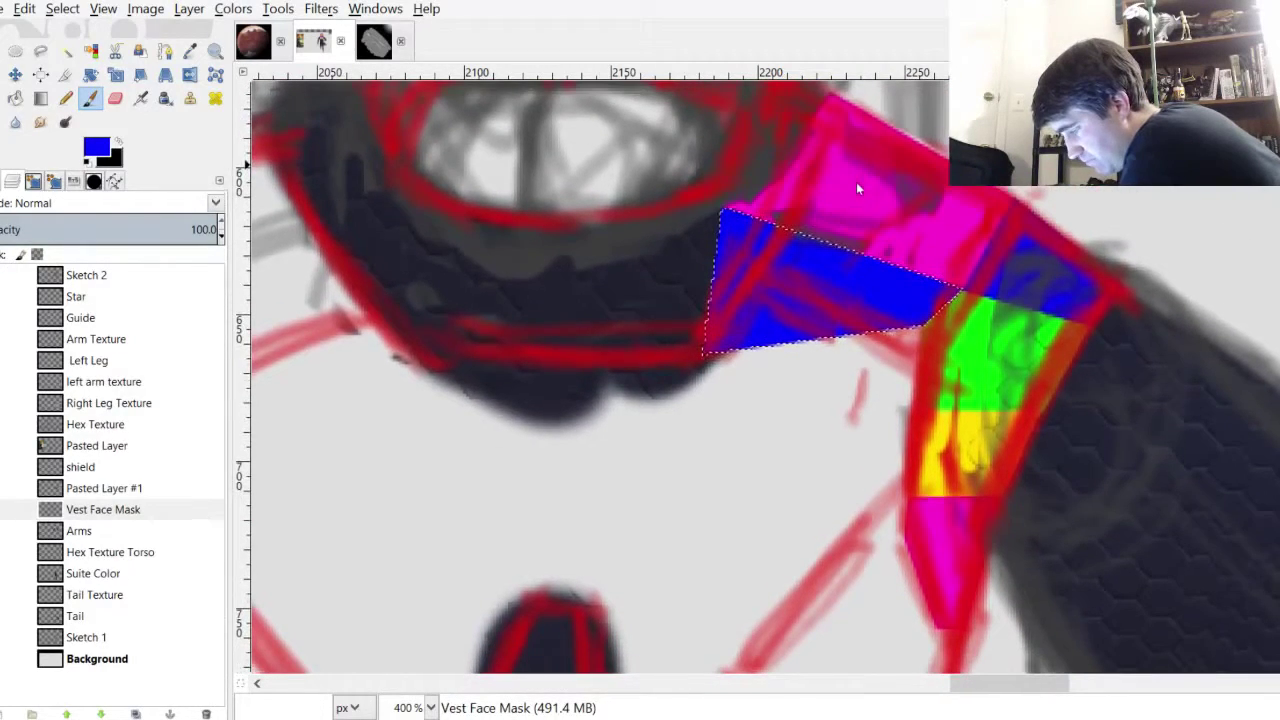
pyautogui.scroll(-1, 856, 185)
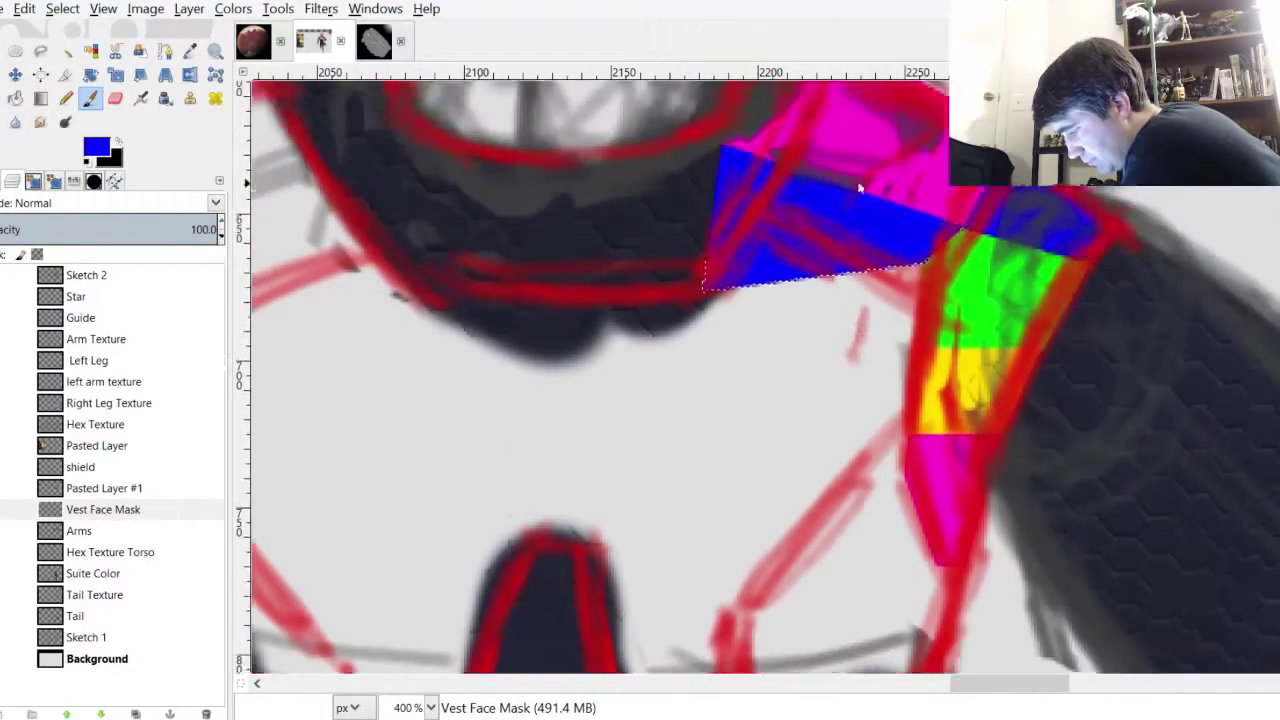
pyautogui.scroll(4, 858, 187)
pyautogui.scroll(-2, 856, 180)
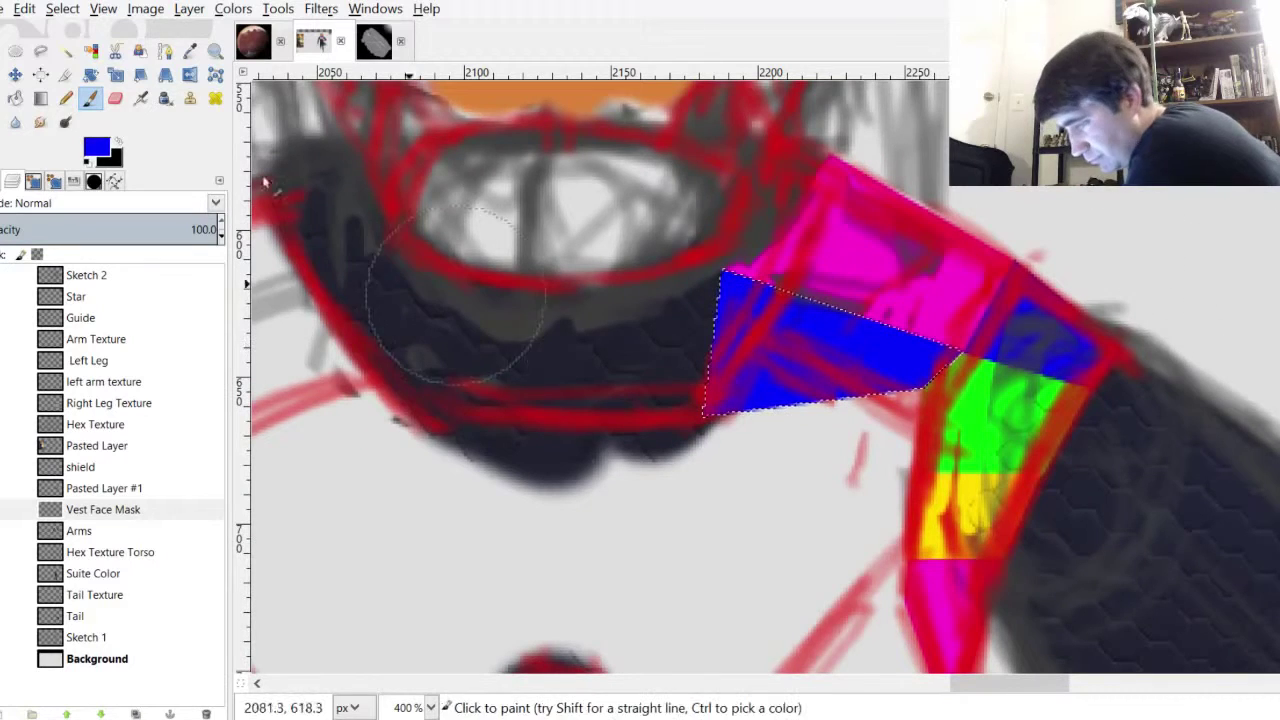
pyautogui.click(40, 50)
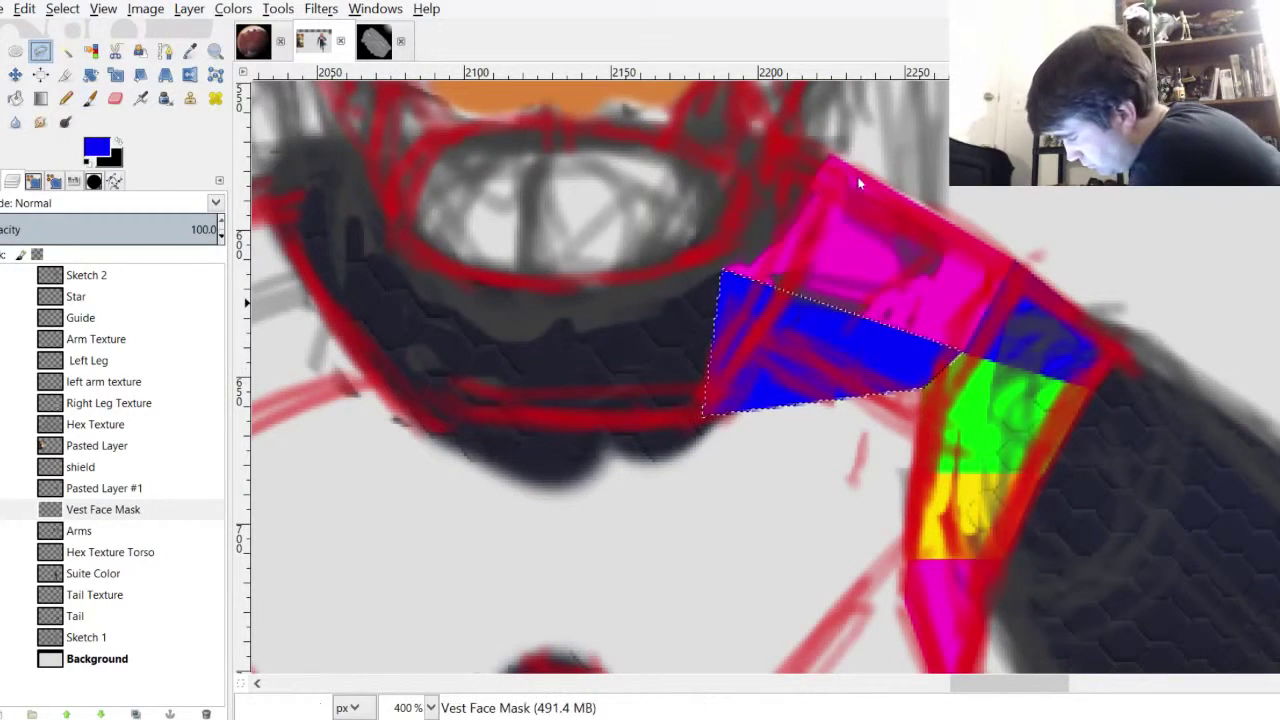
pyautogui.scroll(-2, 858, 183)
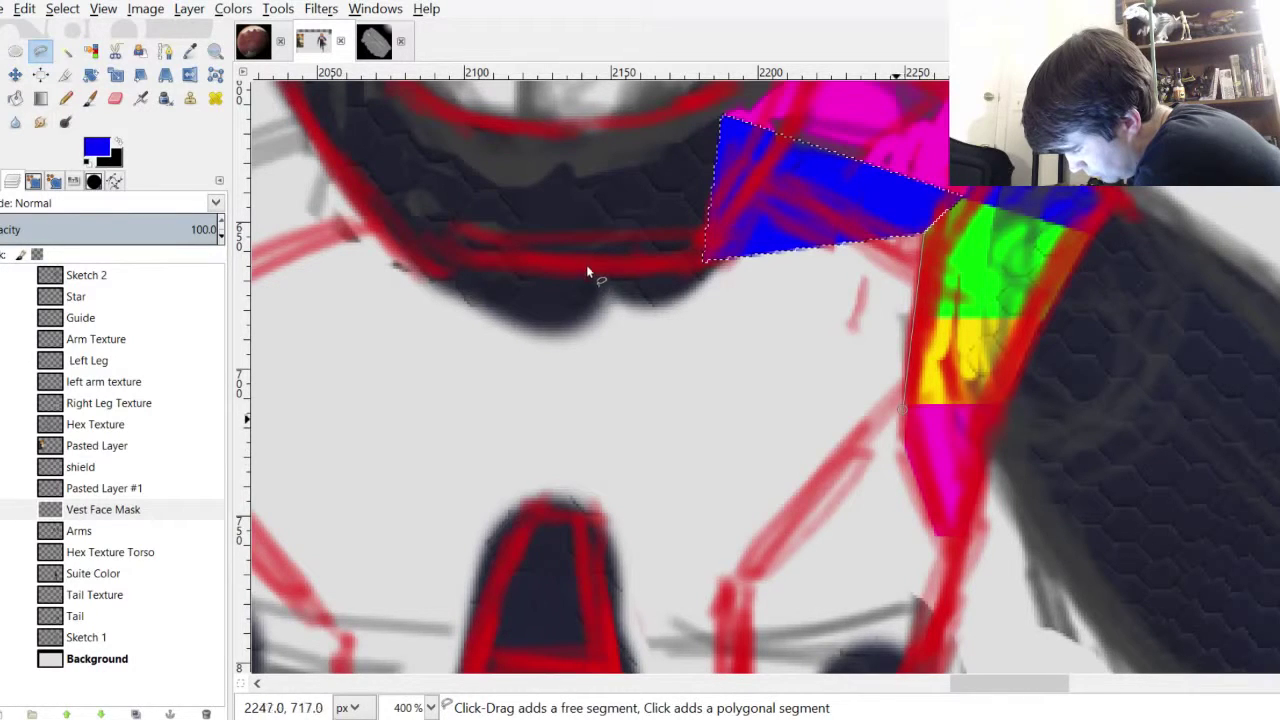
pyautogui.click(488, 388)
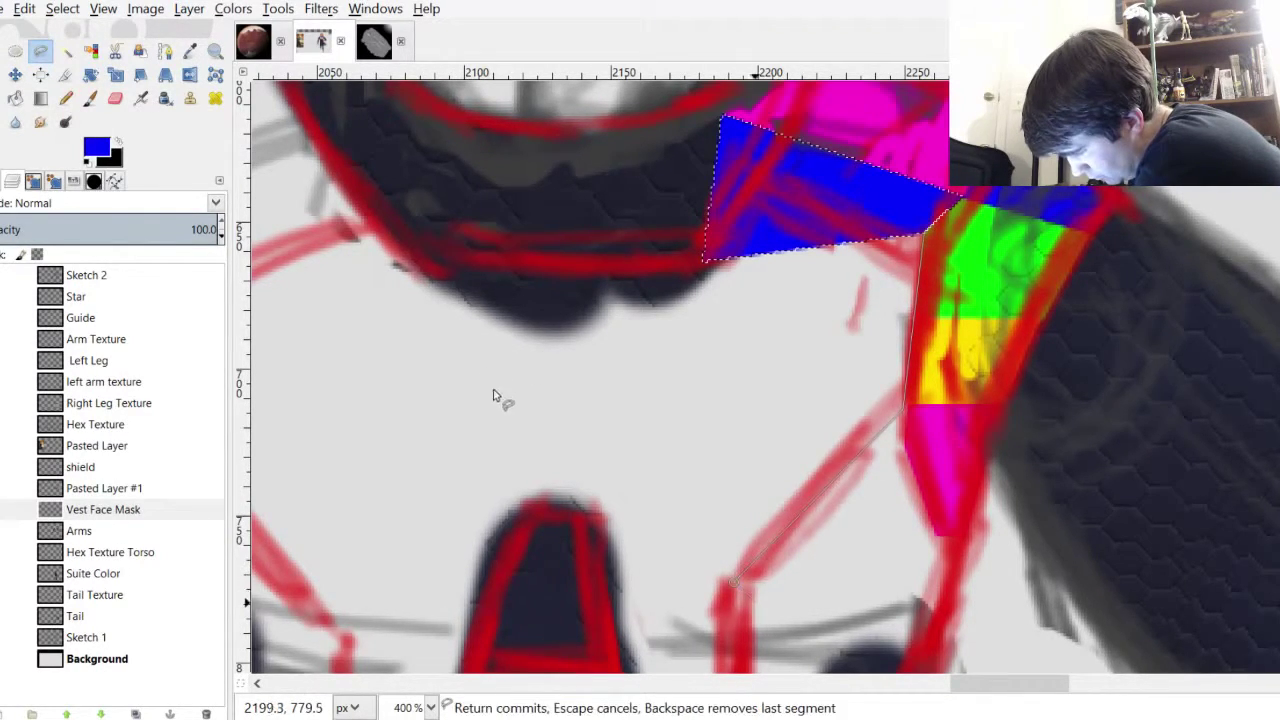
pyautogui.click(393, 377)
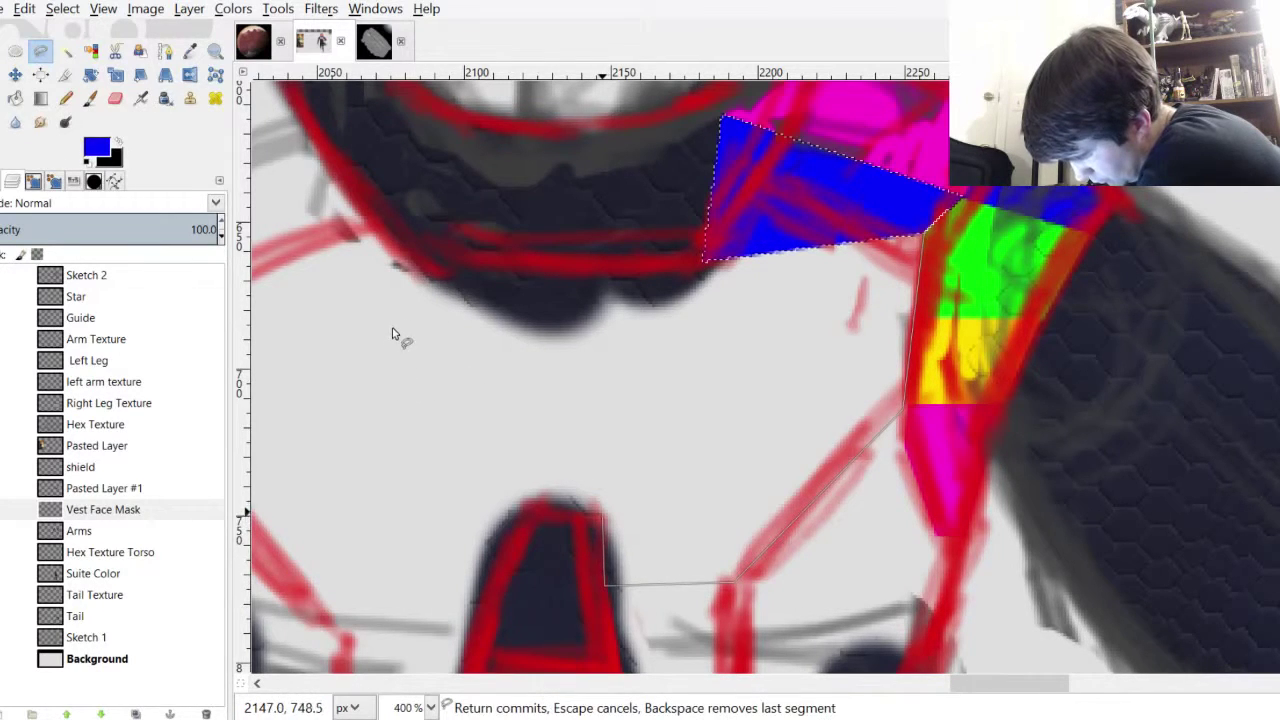
pyautogui.click(392, 328)
pyautogui.click(459, 162)
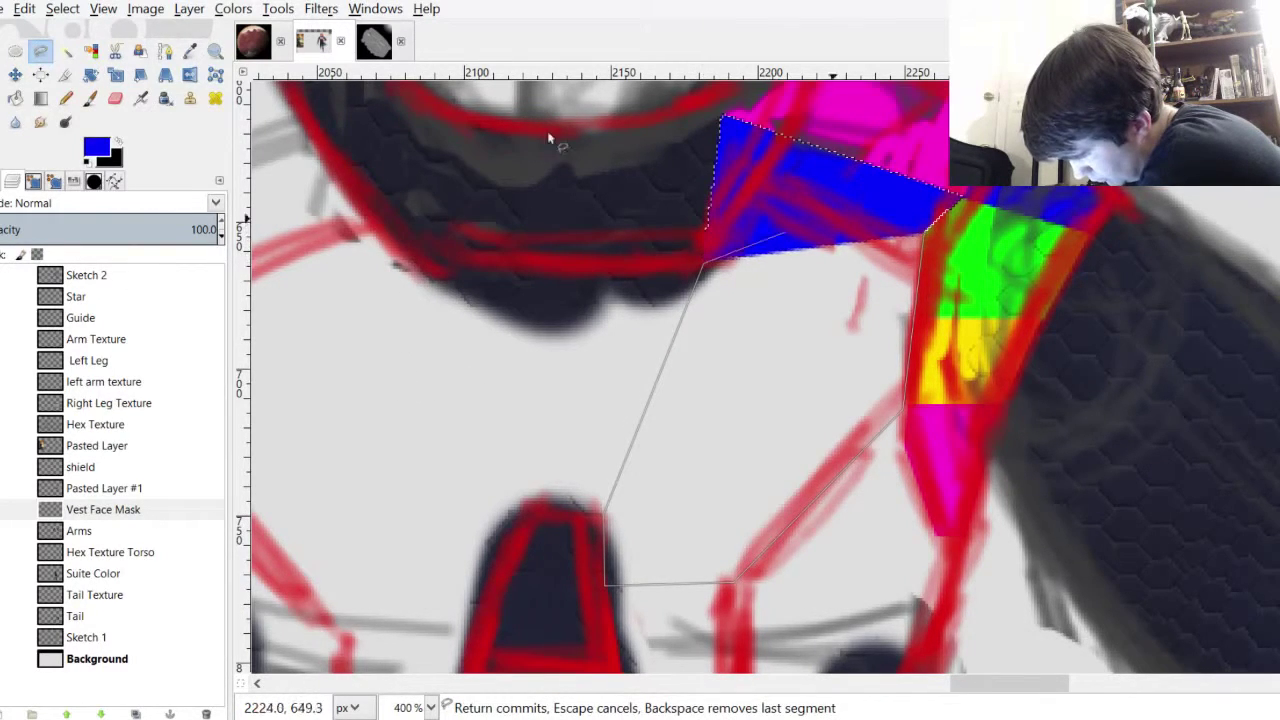
pyautogui.click(611, 143)
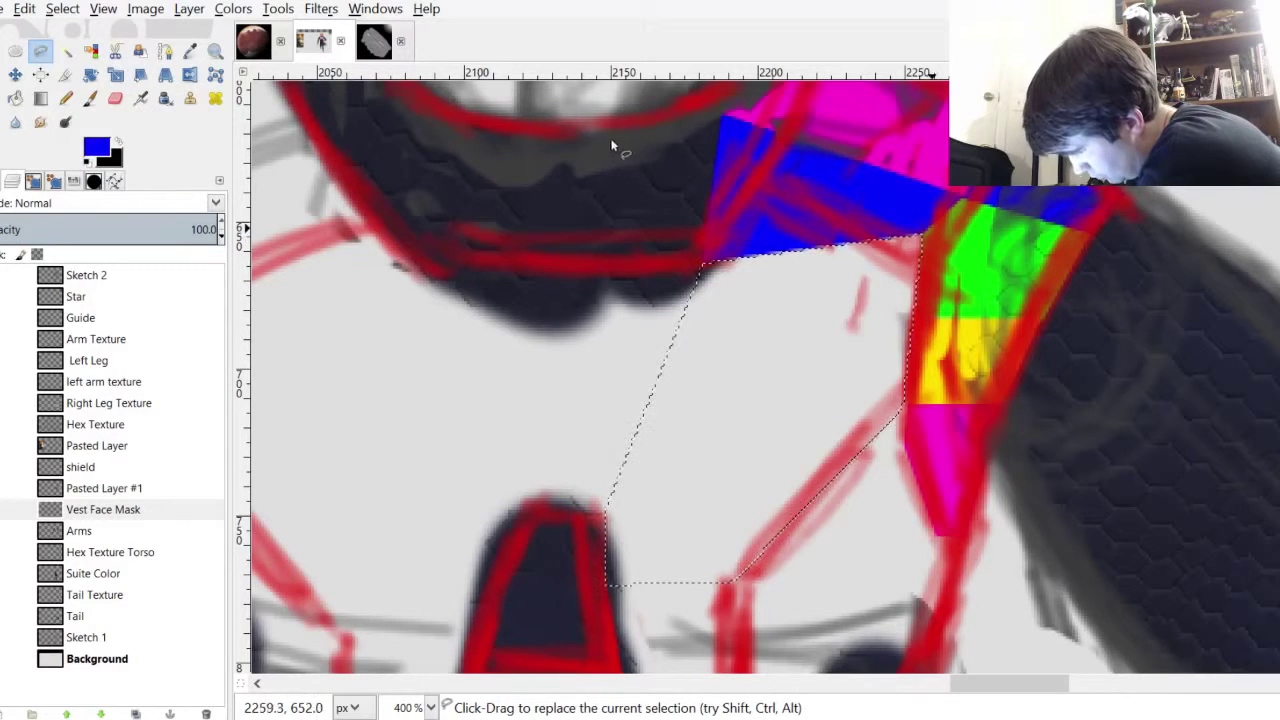
# Set the foreground colour to magenta and paint the selected large chest section with the Paintbrush
pyautogui.scroll(-1, 827, 144)
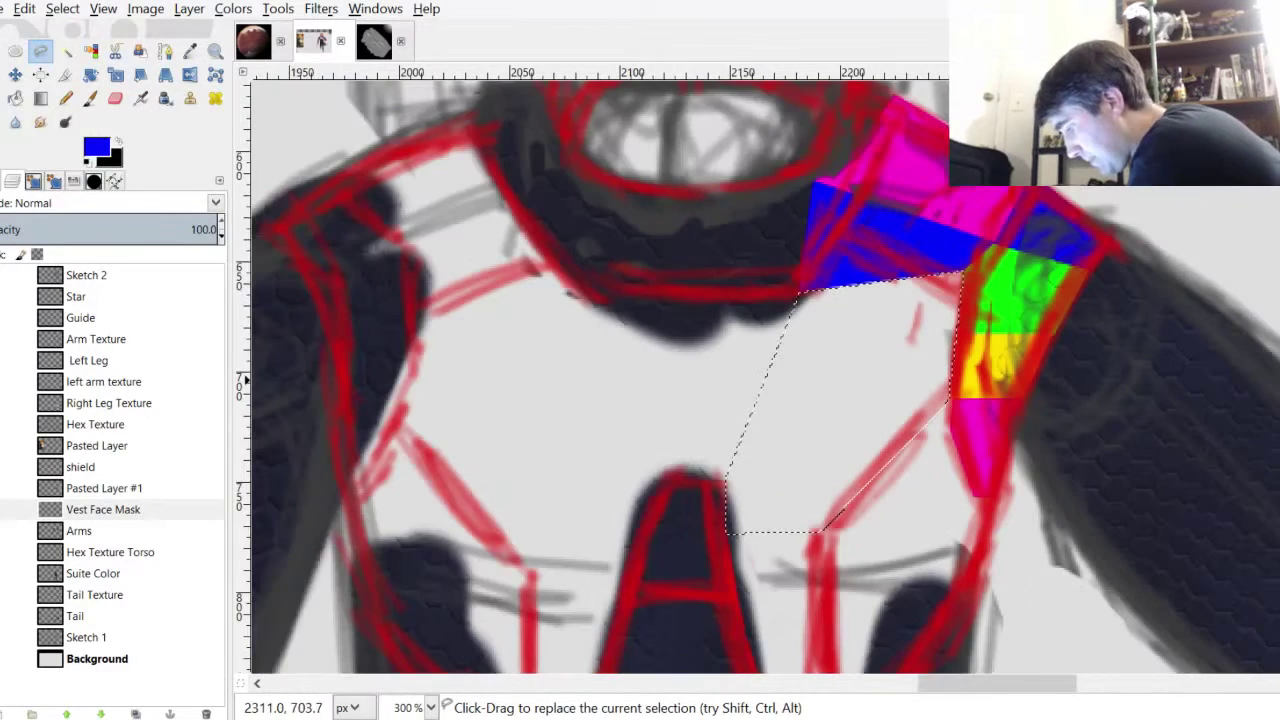
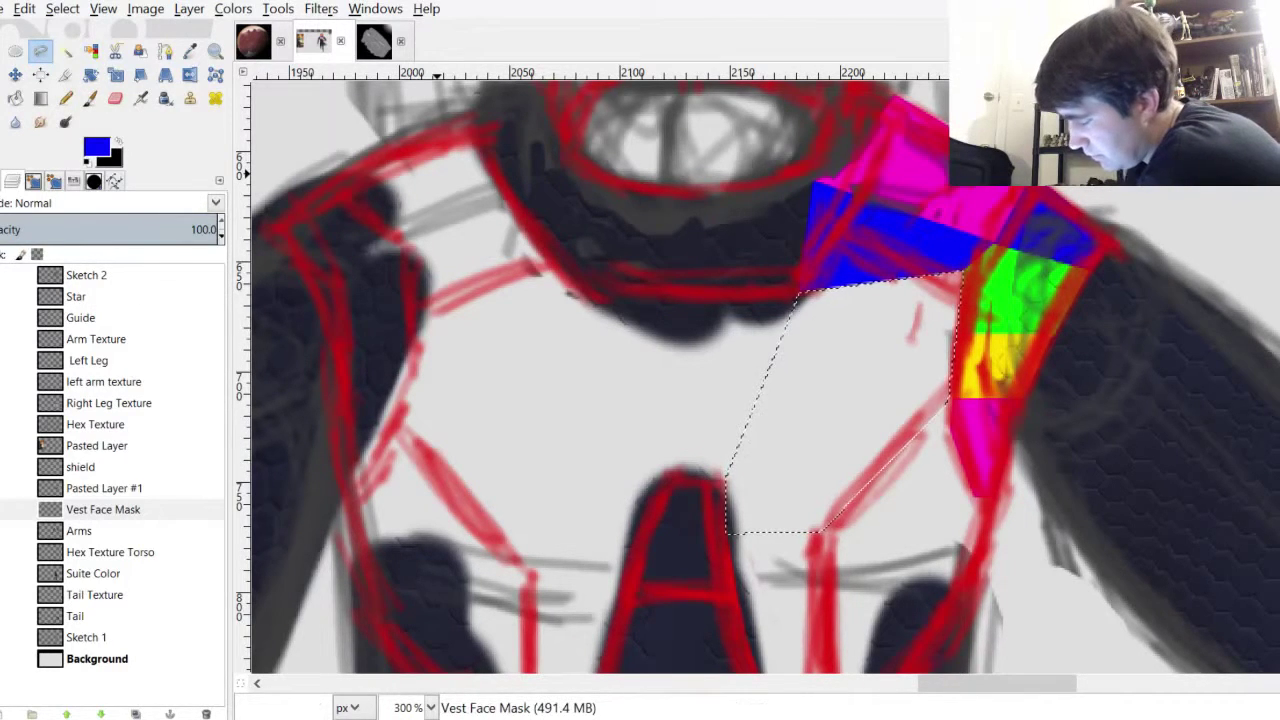
pyautogui.click(97, 147)
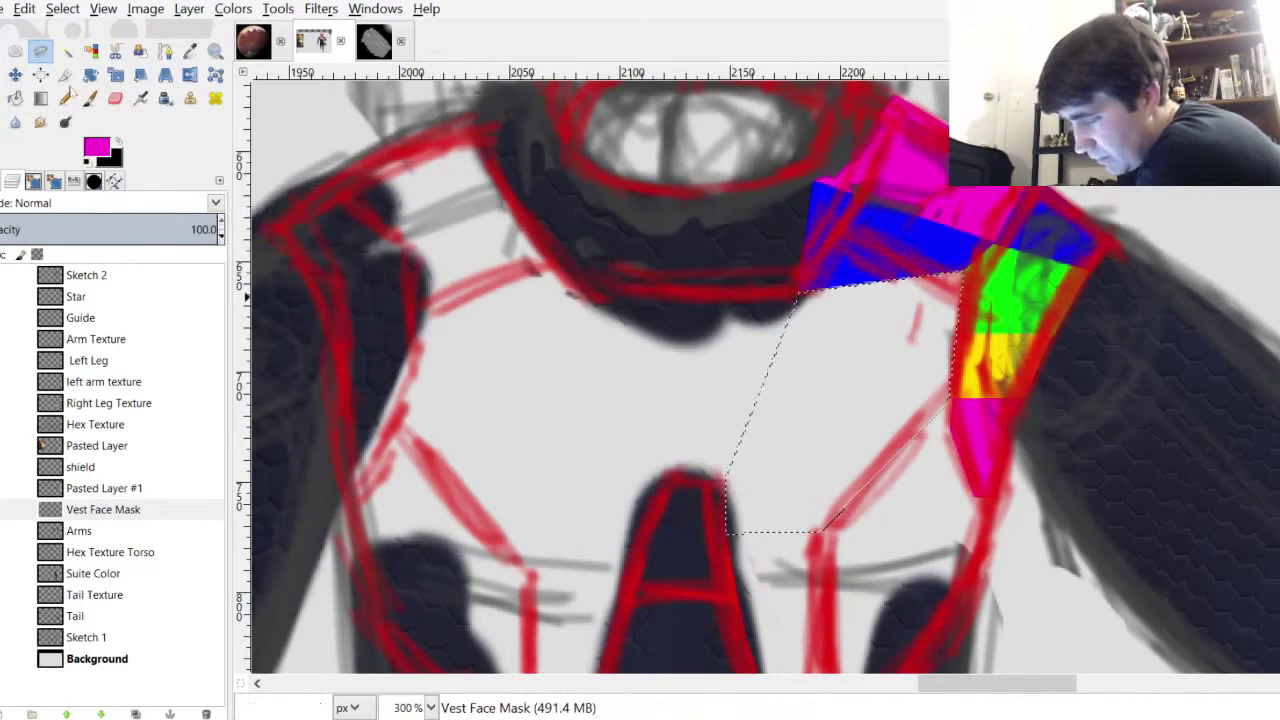
pyautogui.click(90, 98)
pyautogui.moveTo(833, 298)
pyautogui.mouseDown()
pyautogui.moveTo(749, 463)
pyautogui.moveTo(850, 459)
pyautogui.mouseUp()
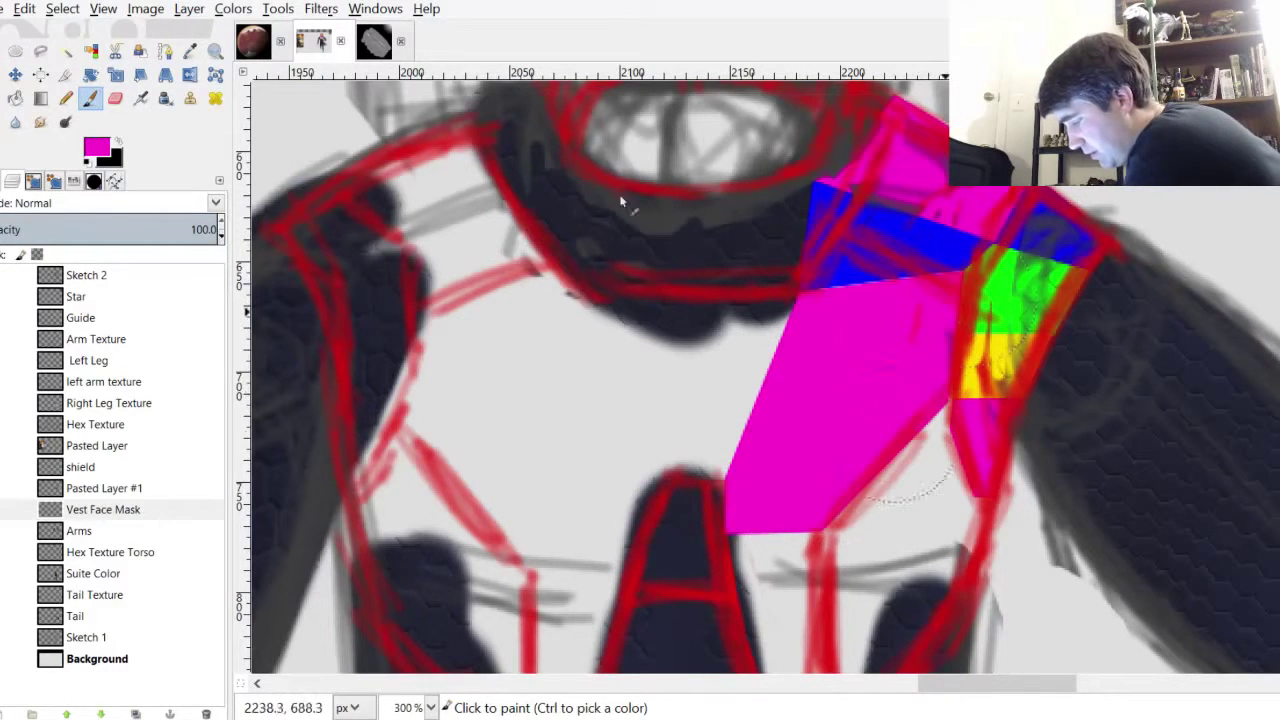
# Make a polygonal selection of the lower side section between the magenta chest area, the vertical red line and the vest's curved outer edge
pyautogui.click(40, 50)
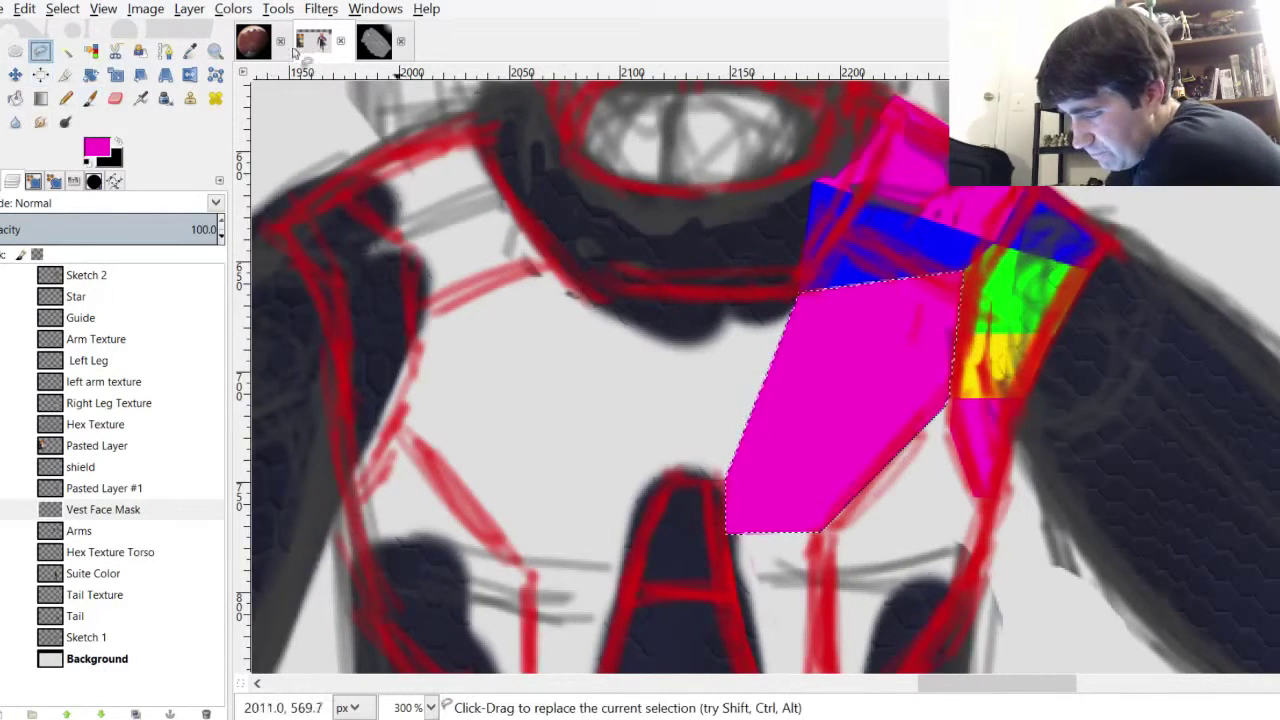
pyautogui.scroll(-5, 820, 200)
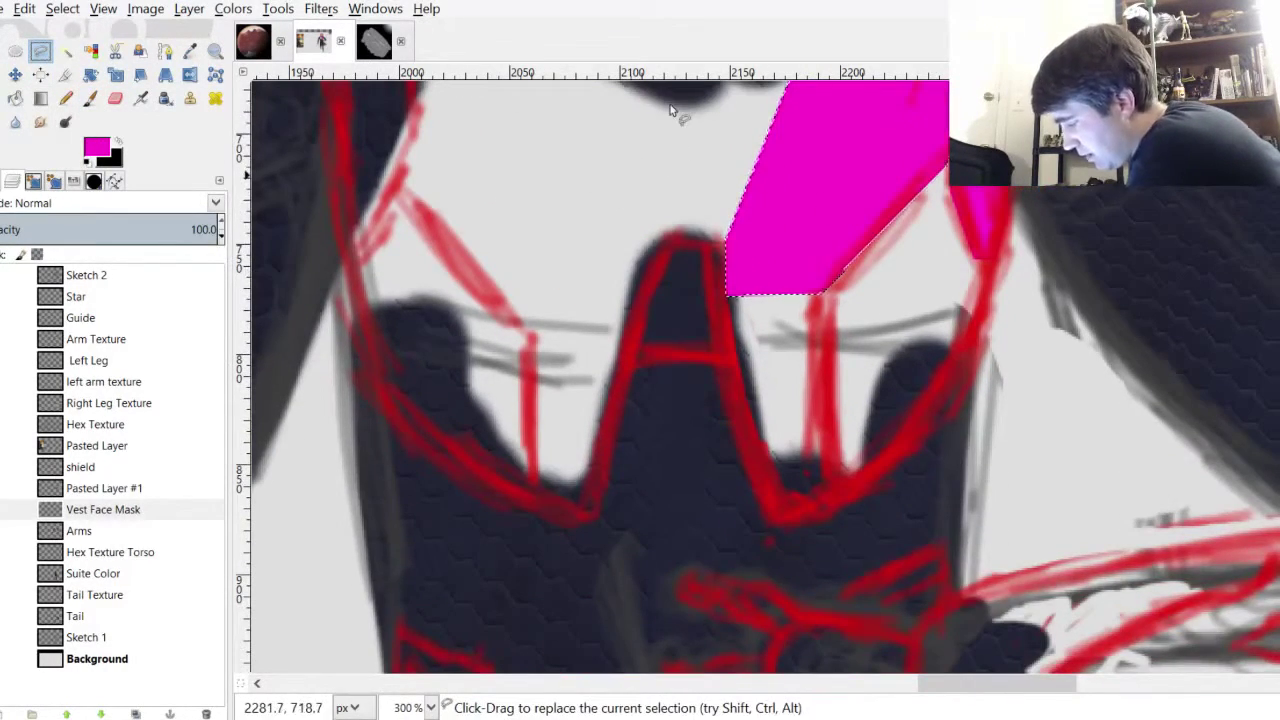
pyautogui.scroll(1, 670, 110)
pyautogui.scroll(3, 605, 180)
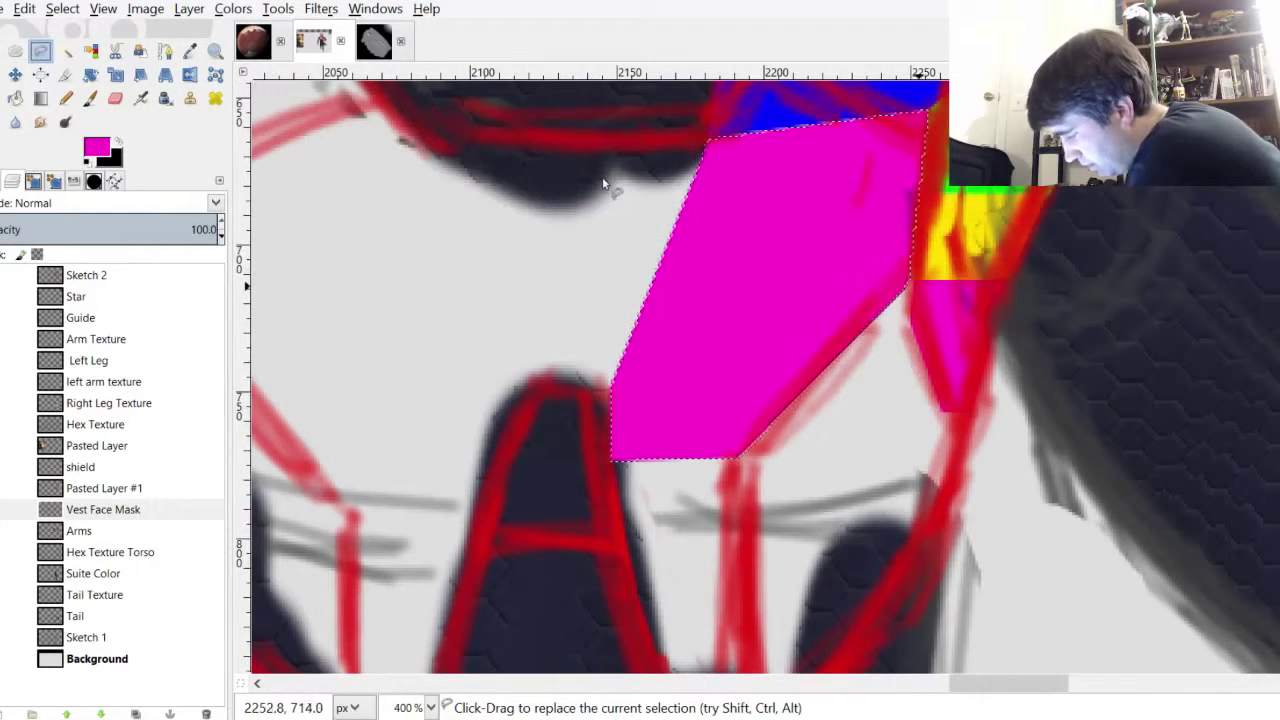
pyautogui.click(606, 209)
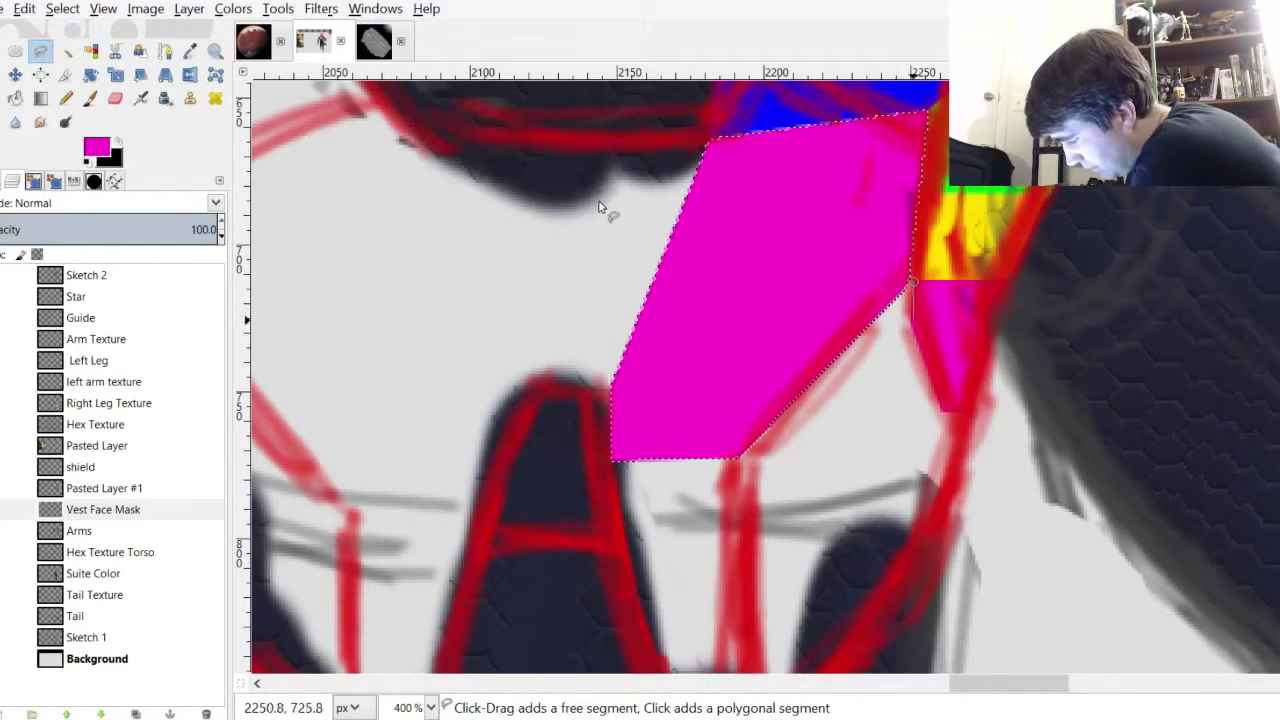
pyautogui.click(634, 280)
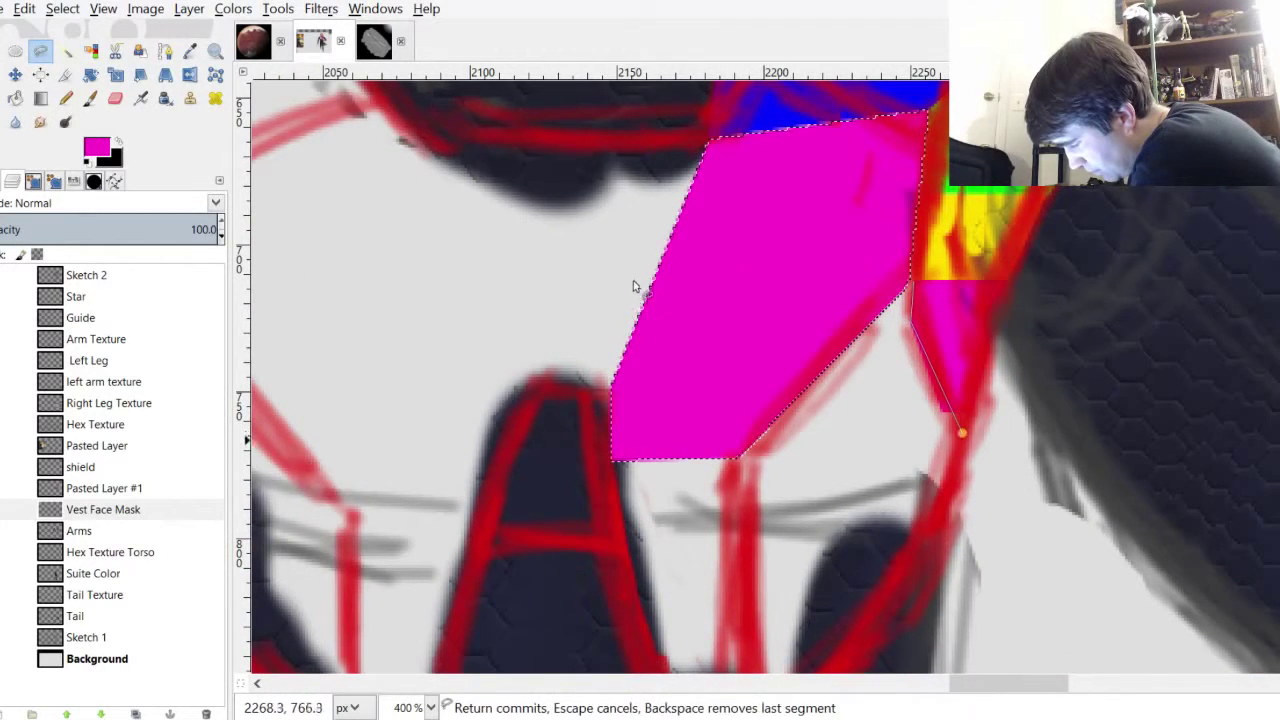
pyautogui.click(619, 347)
pyautogui.moveTo(856, 201); pyautogui.dragTo(856, 202)
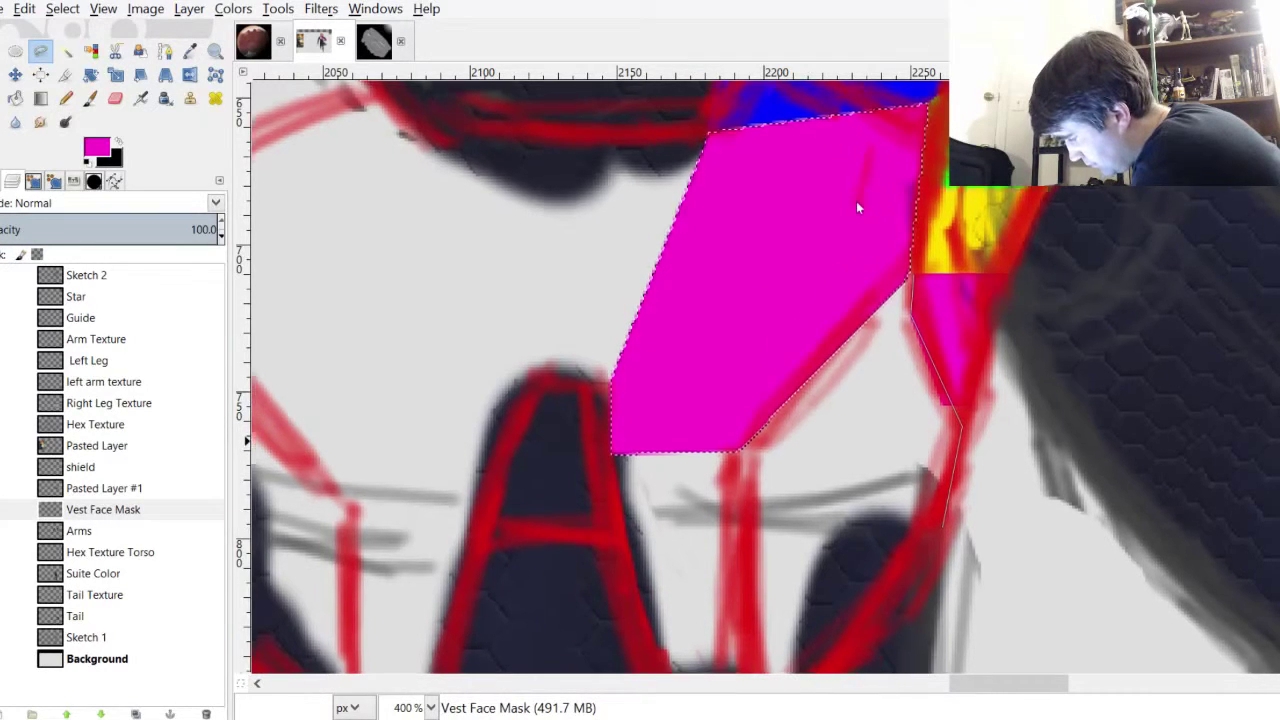
pyautogui.scroll(-3, 856, 207)
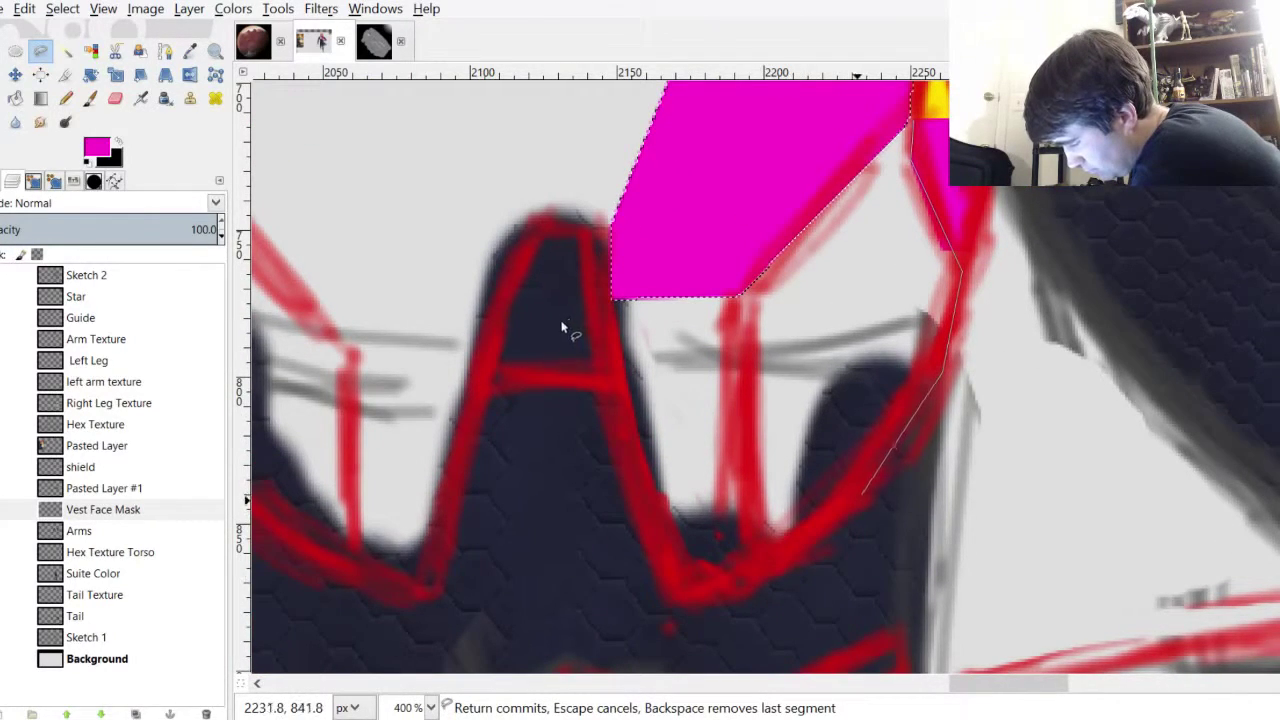
pyautogui.click(748, 575)
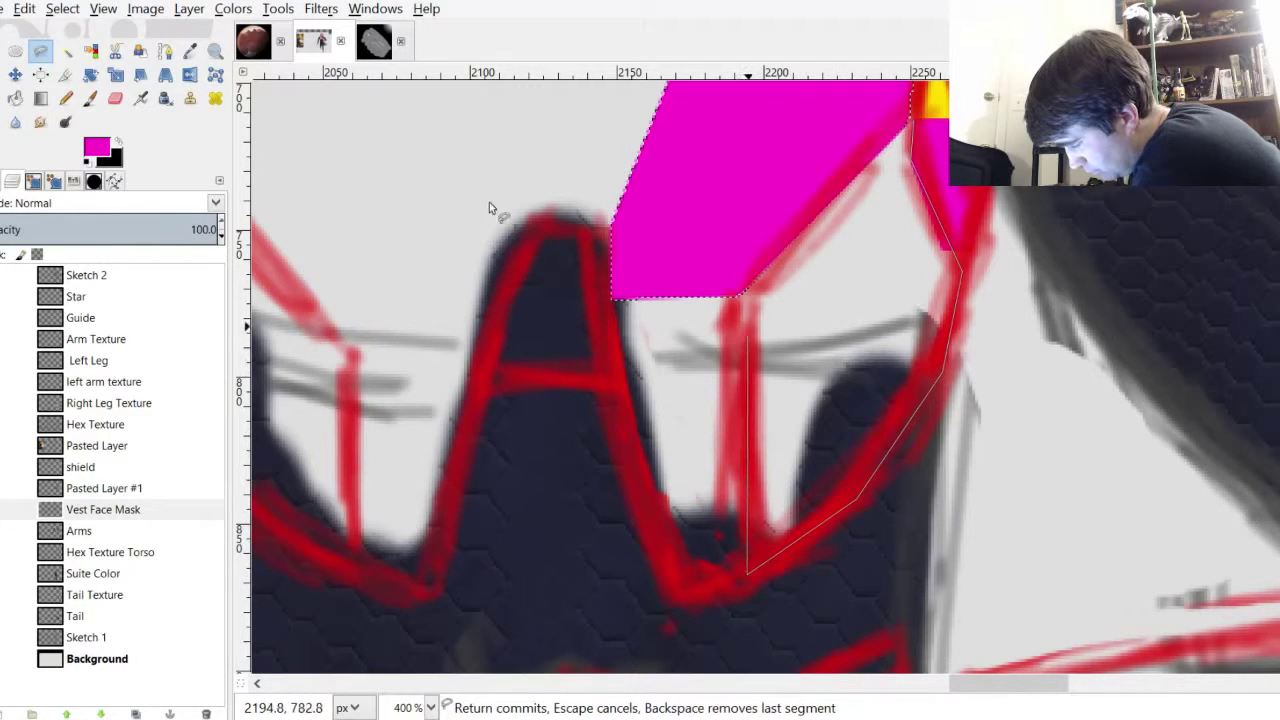
pyautogui.click(740, 302)
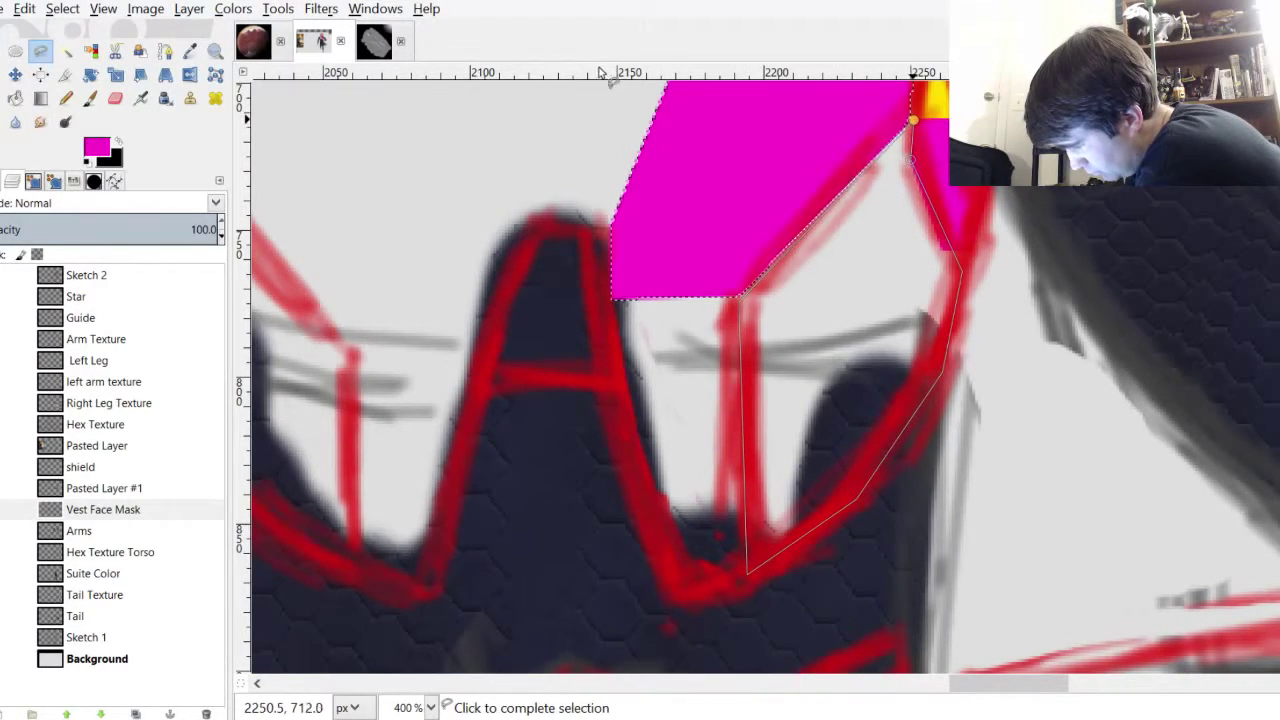
pyautogui.press('Return')
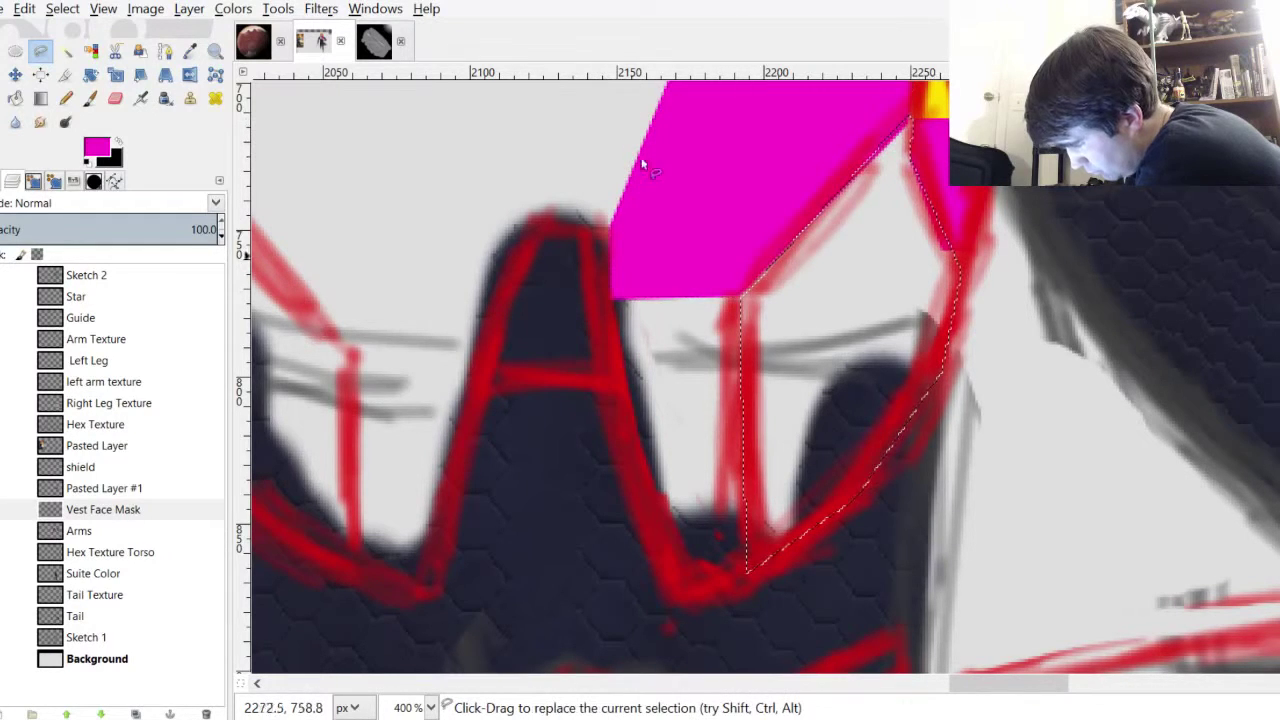
# Pick the blue from the upper vest section and paint the selected lower side section with the Paintbrush
pyautogui.scroll(3, 859, 201)
pyautogui.scroll(6, 859, 198)
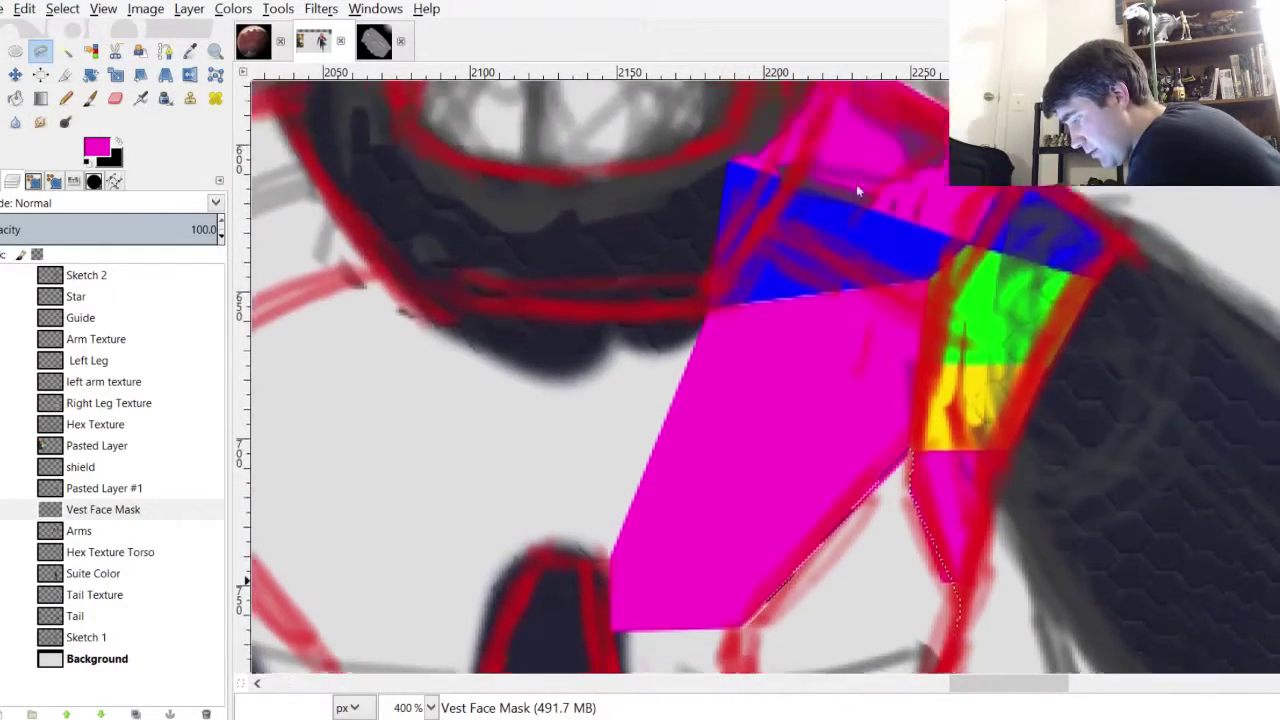
pyautogui.scroll(-3, 857, 190)
pyautogui.scroll(1, 857, 192)
pyautogui.scroll(-1, 856, 191)
pyautogui.press('o')
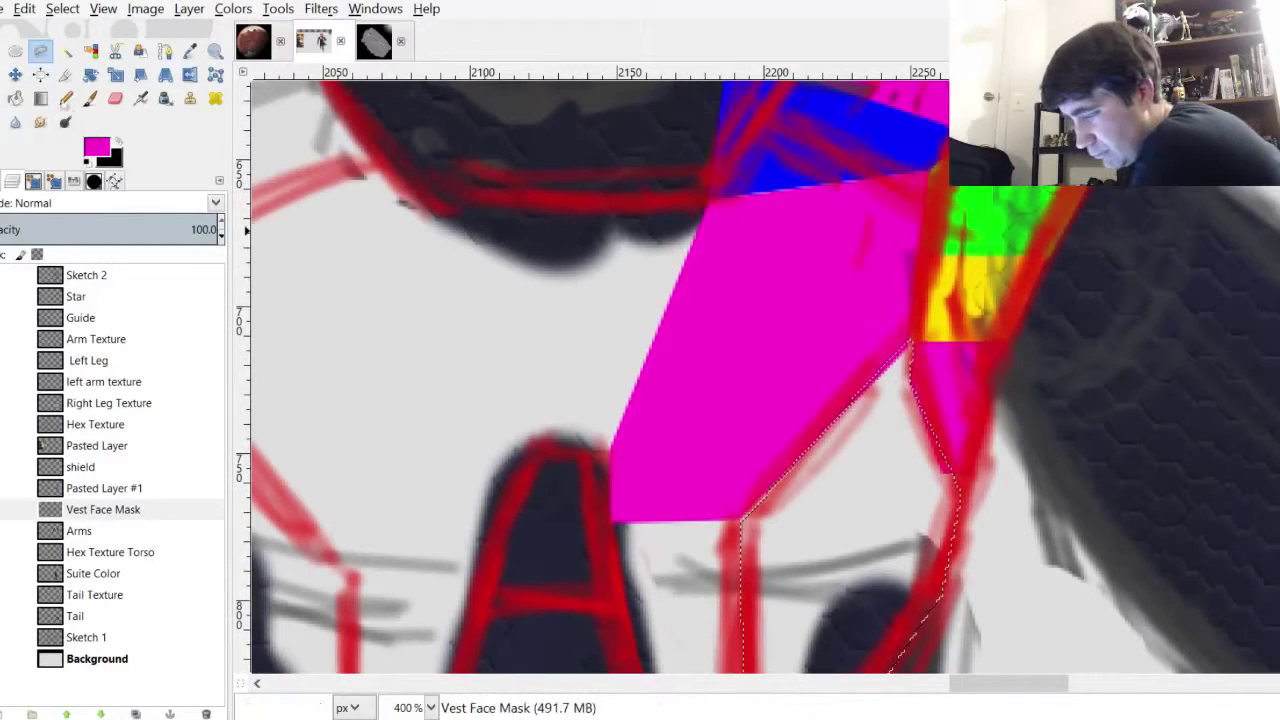
pyautogui.click(797, 179)
pyautogui.press('f')
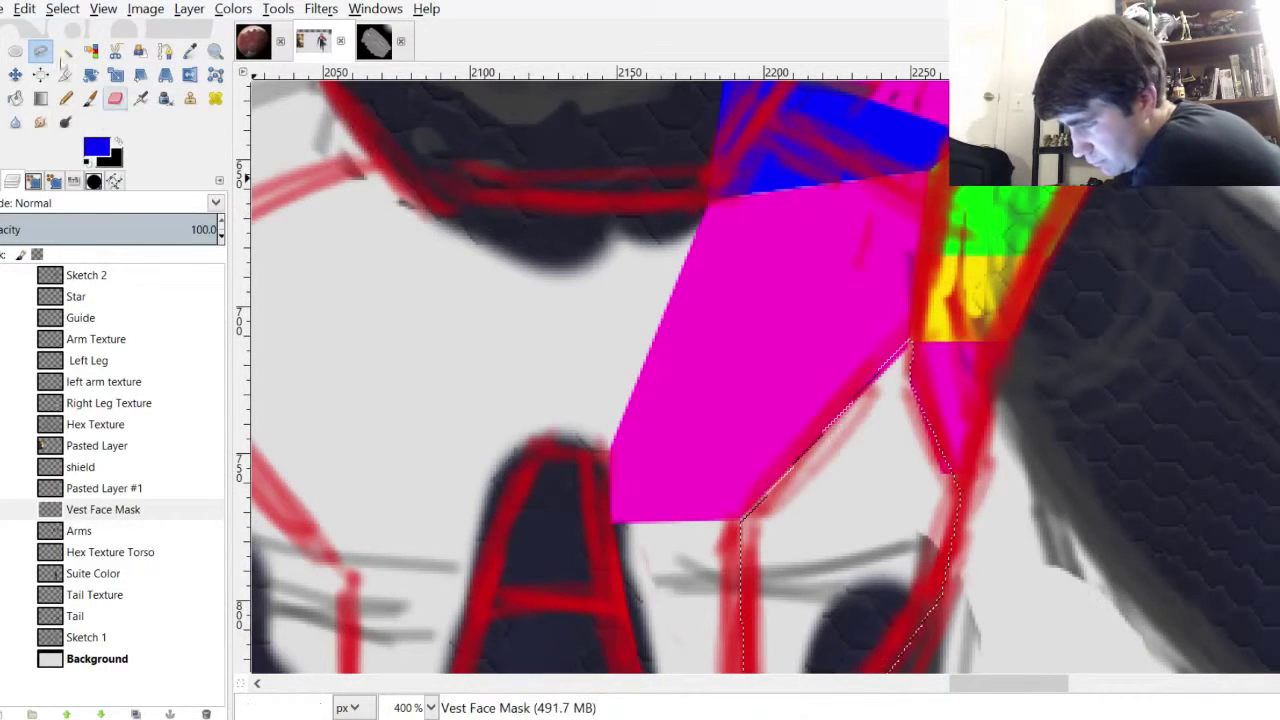
pyautogui.click(90, 98)
pyautogui.moveTo(892, 475)
pyautogui.mouseDown()
pyautogui.moveTo(845, 437)
pyautogui.moveTo(958, 467)
pyautogui.mouseUp()
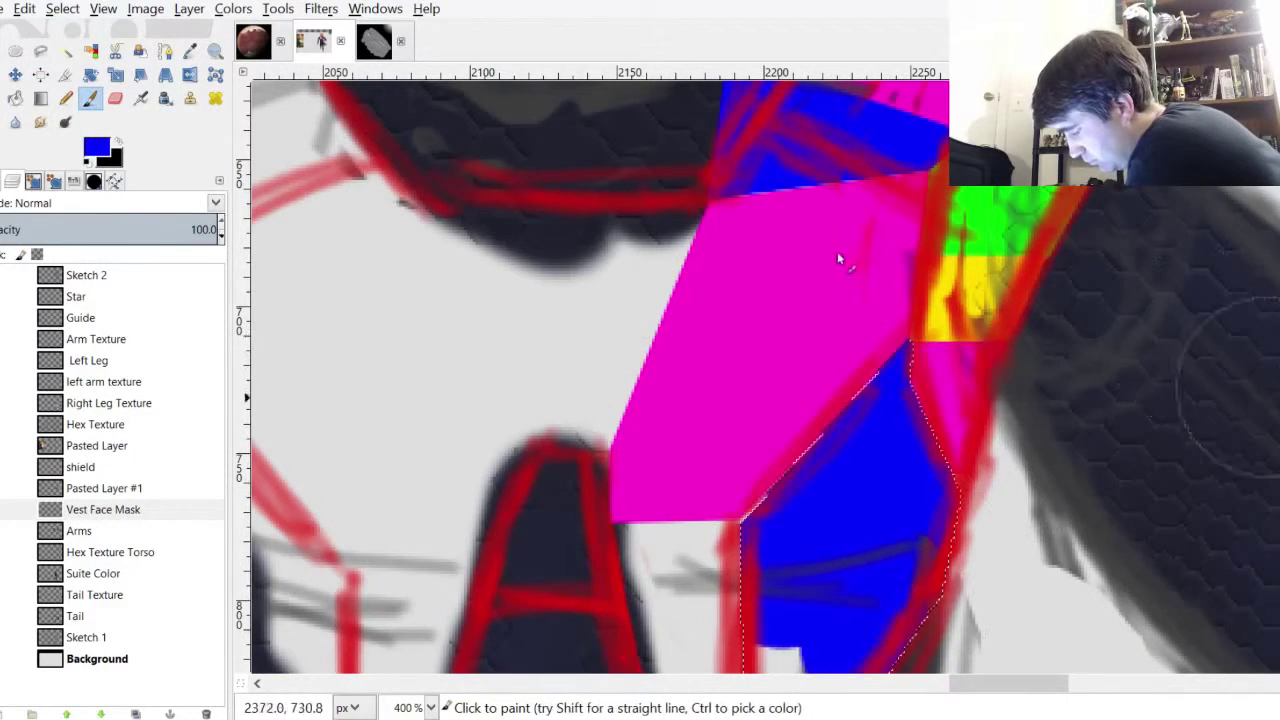
pyautogui.scroll(-2, 857, 194)
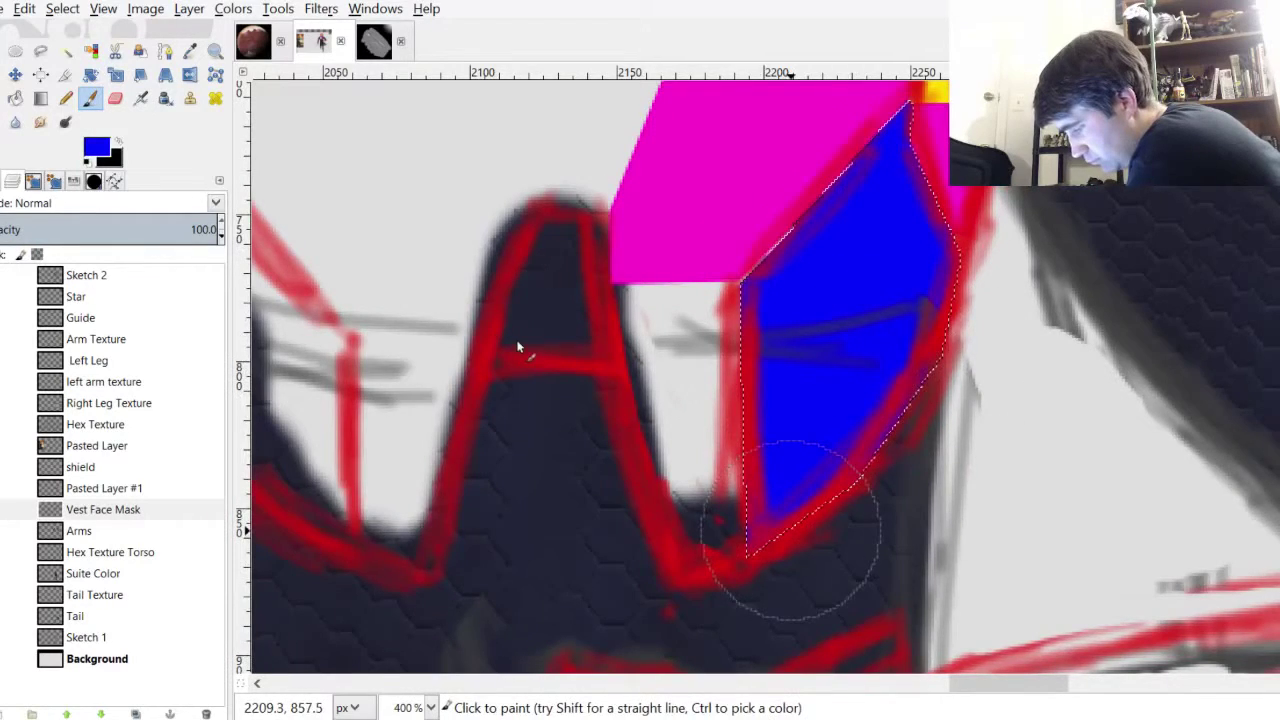
# Draw a small polygonal selection inside the upper part of the blue lower side section
pyautogui.keyDown('ctrl'); pyautogui.scroll(-4, 1096, 444); pyautogui.keyUp('ctrl')
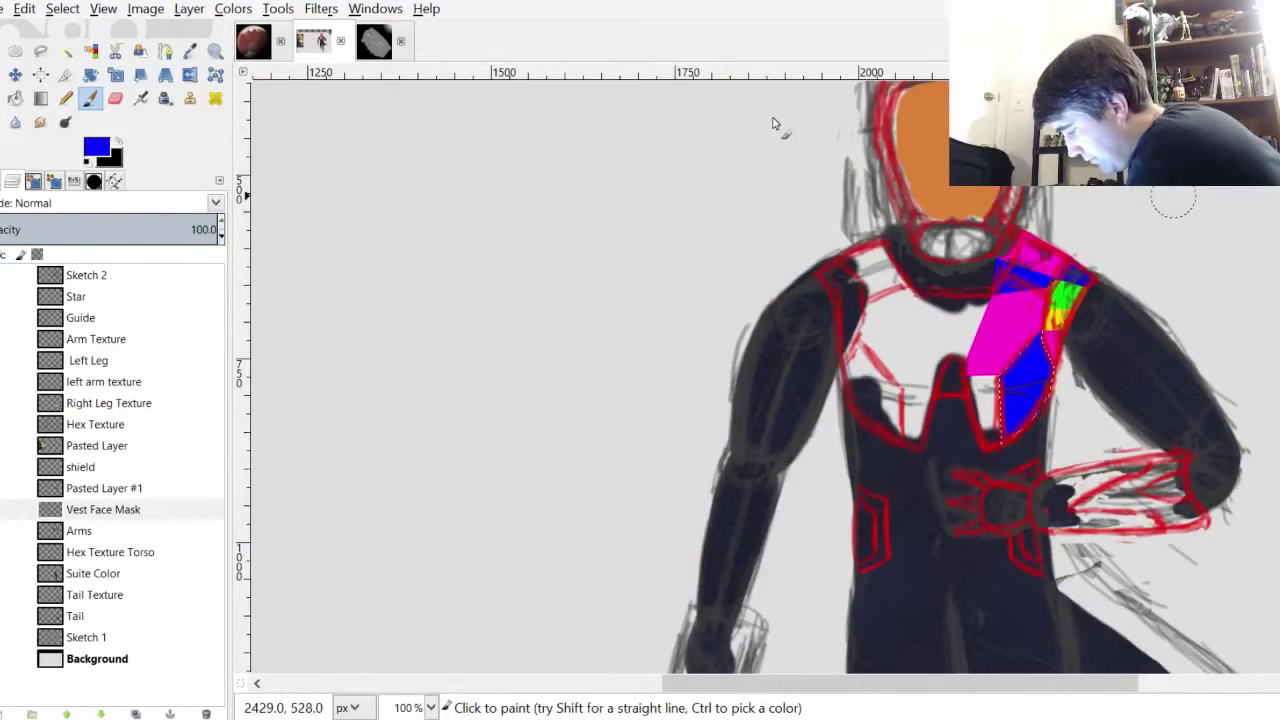
pyautogui.keyDown('ctrl'); pyautogui.scroll(2, 771, 126); pyautogui.keyUp('ctrl')
pyautogui.keyDown('ctrl'); pyautogui.scroll(1, 847, 125); pyautogui.keyUp('ctrl')
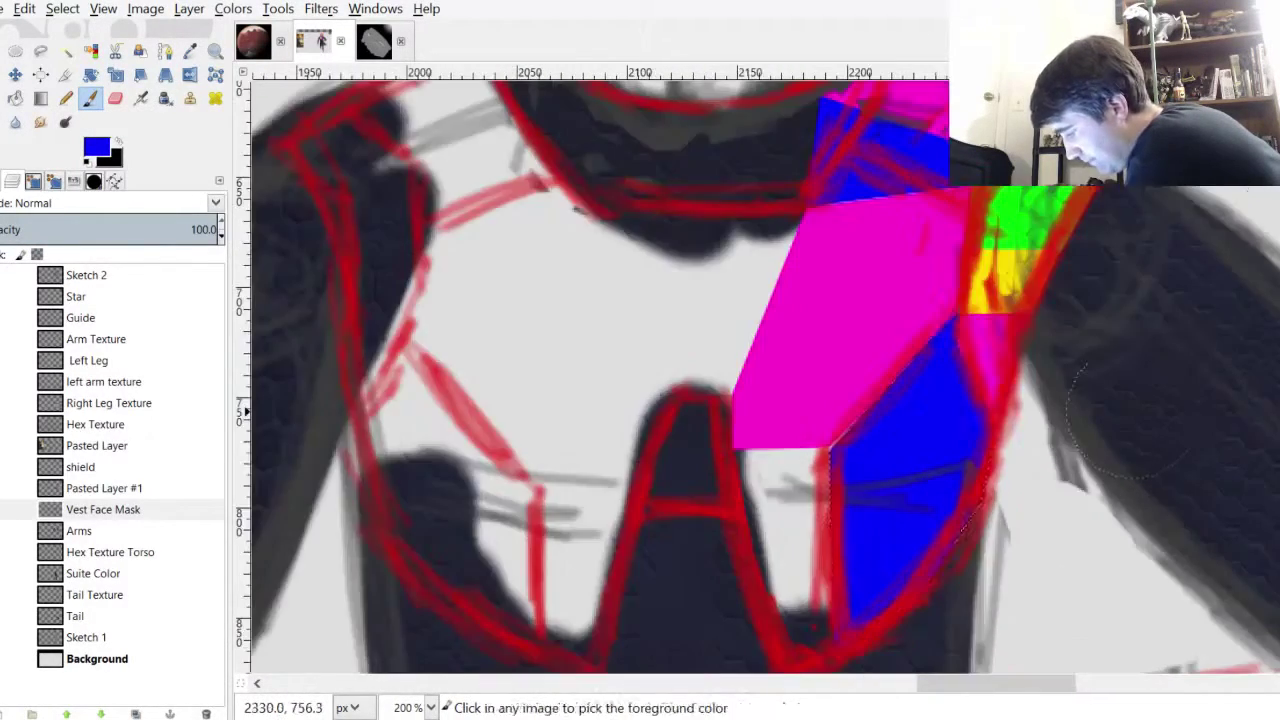
pyautogui.scroll(-1, 852, 195)
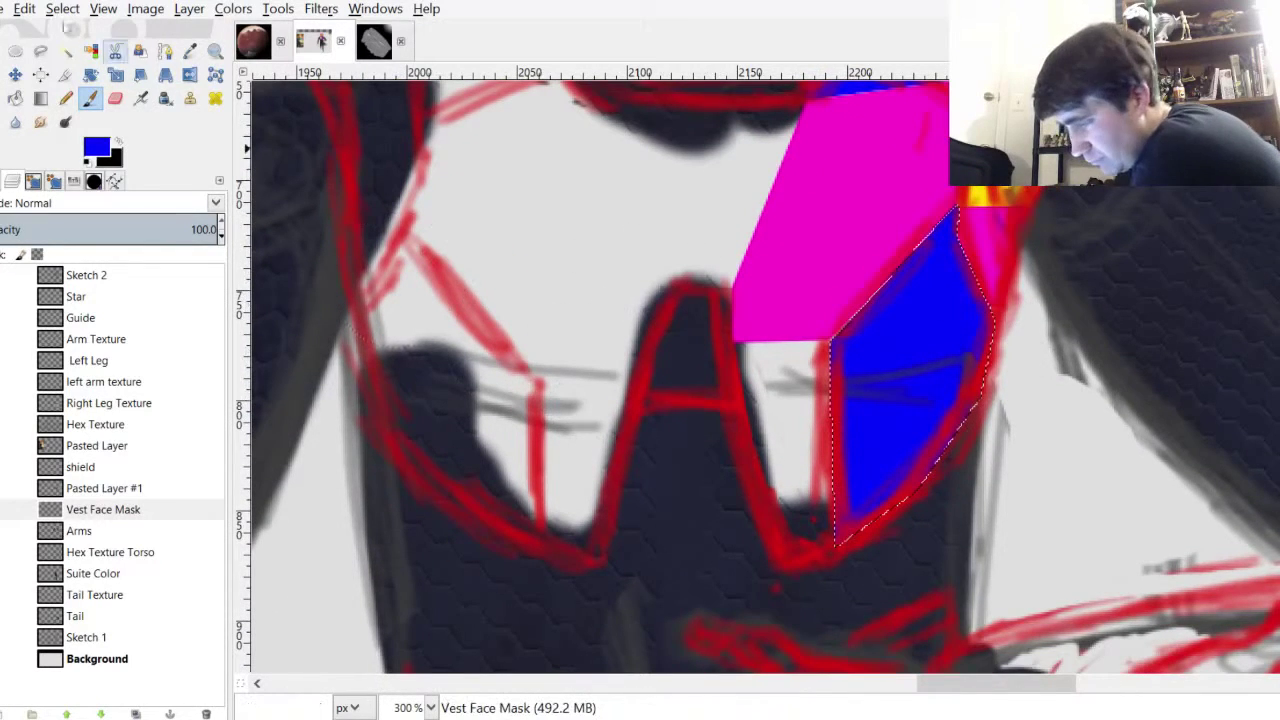
pyautogui.click(40, 50)
pyautogui.keyDown('ctrl'); pyautogui.scroll(1, 967, 362); pyautogui.keyUp('ctrl')
pyautogui.moveTo(922, 280); pyautogui.dragTo(893, 271)
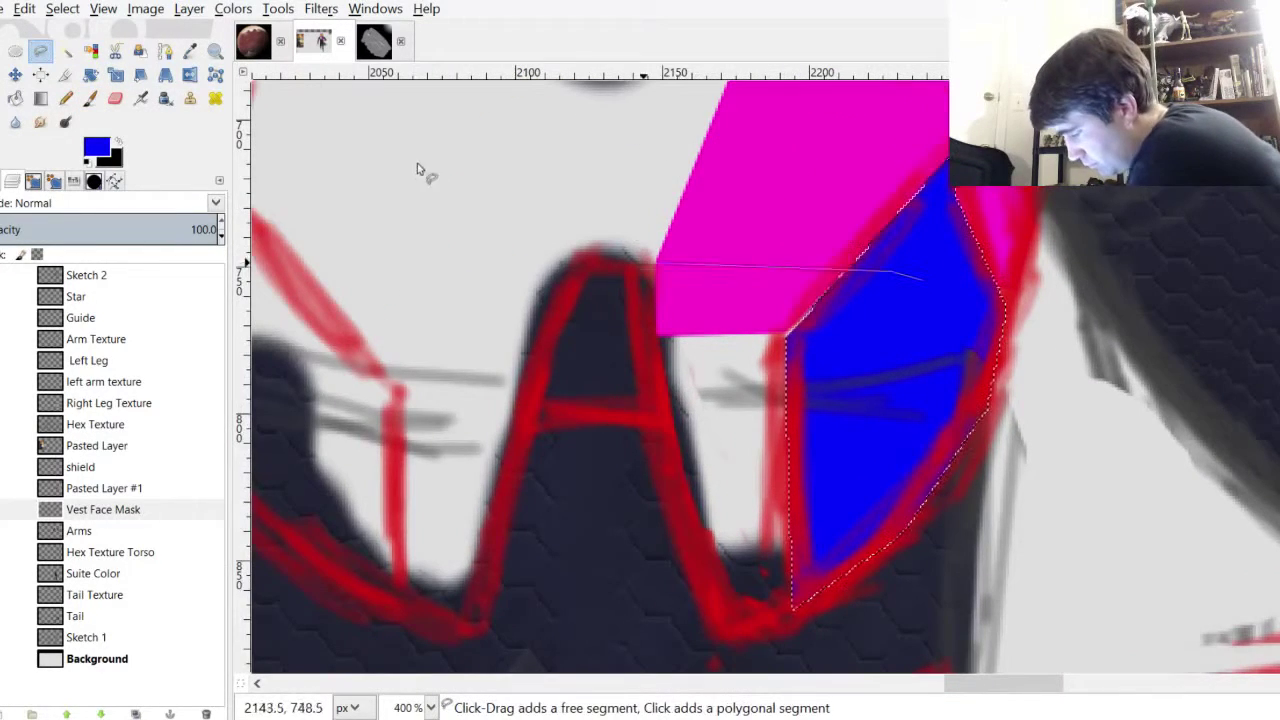
pyautogui.click(932, 329)
pyautogui.moveTo(971, 295); pyautogui.dragTo(966, 290)
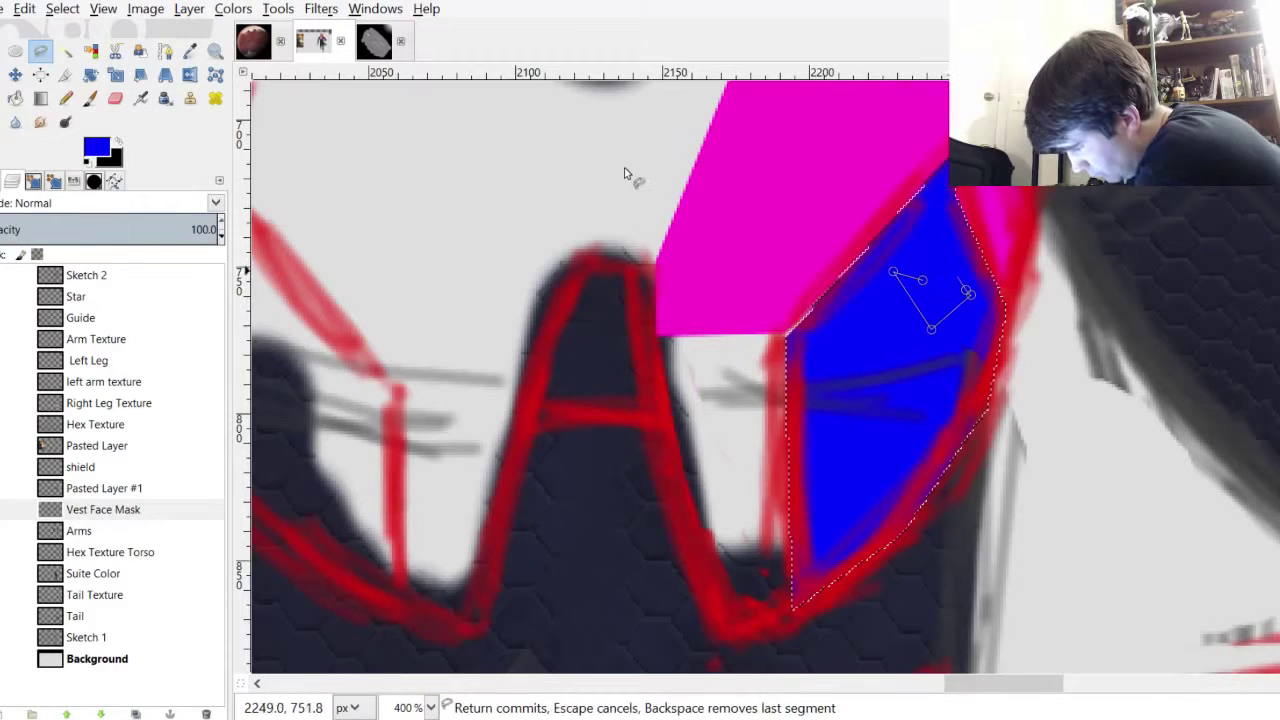
pyautogui.click(924, 286)
pyautogui.press('Return')
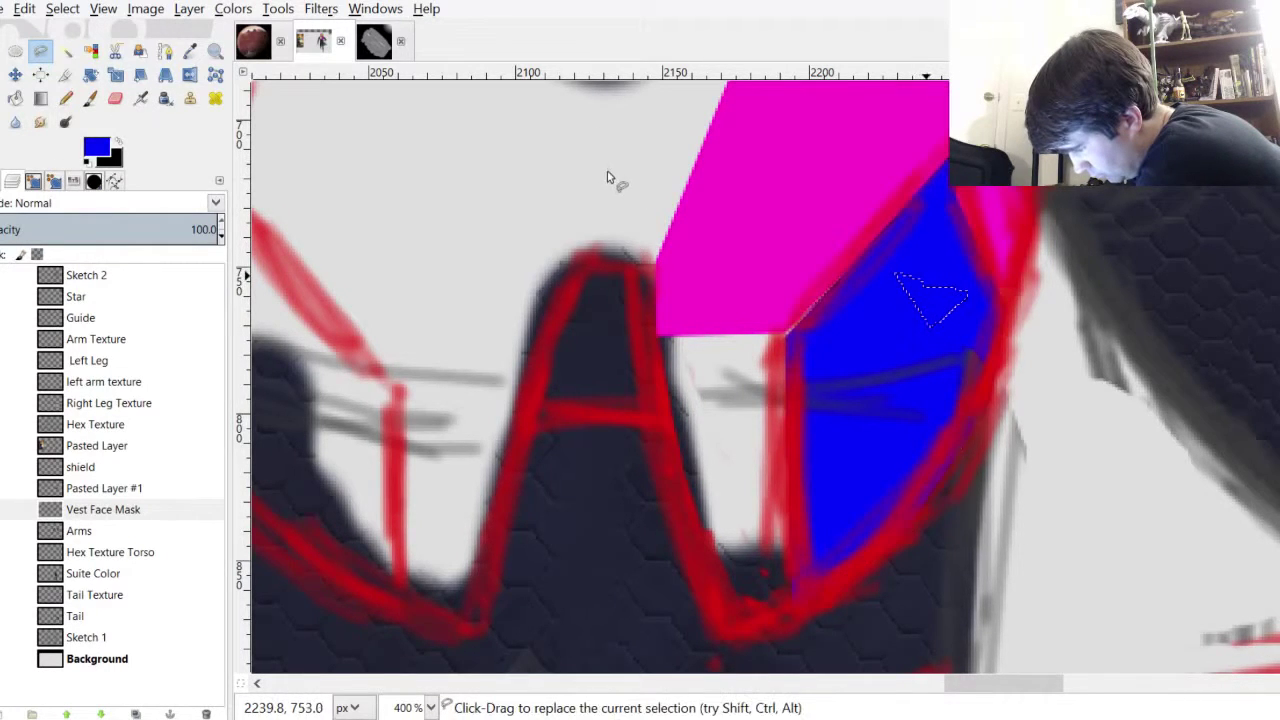
# Make a polygonal selection of the narrow lower section below the magenta chest area, between the inner red line and the blue side section
pyautogui.click(657, 334)
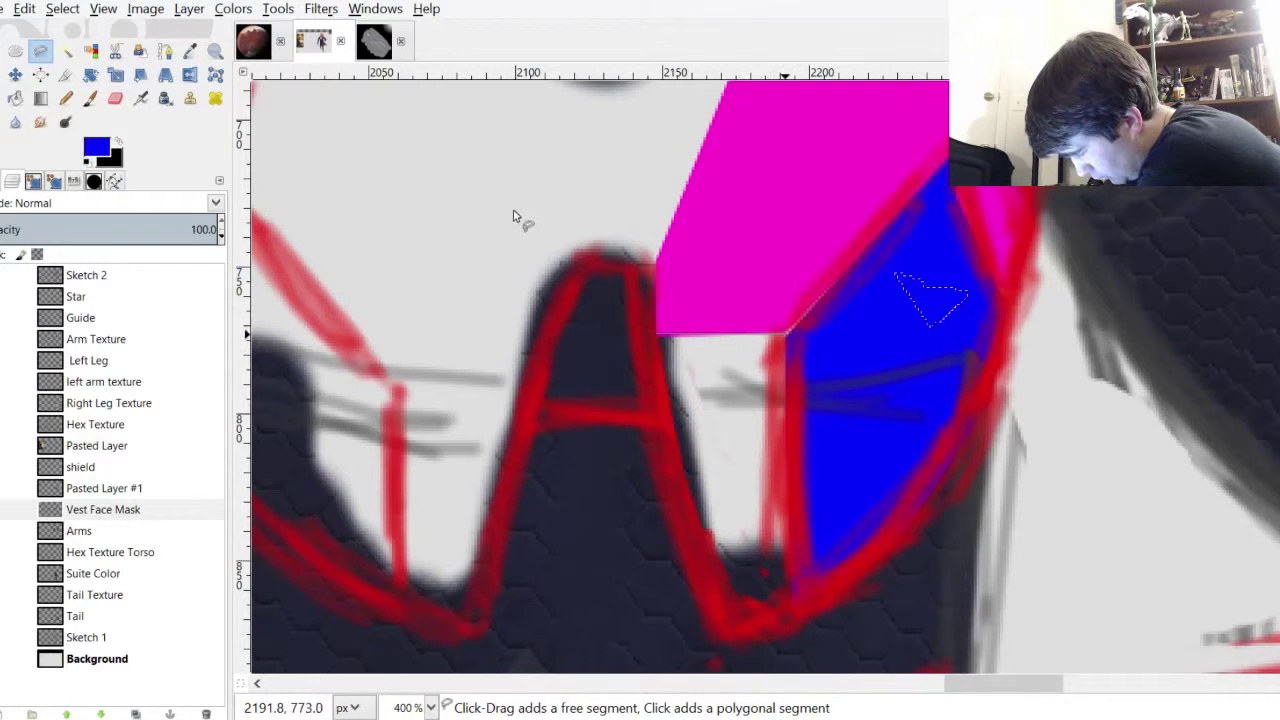
pyautogui.click(793, 600)
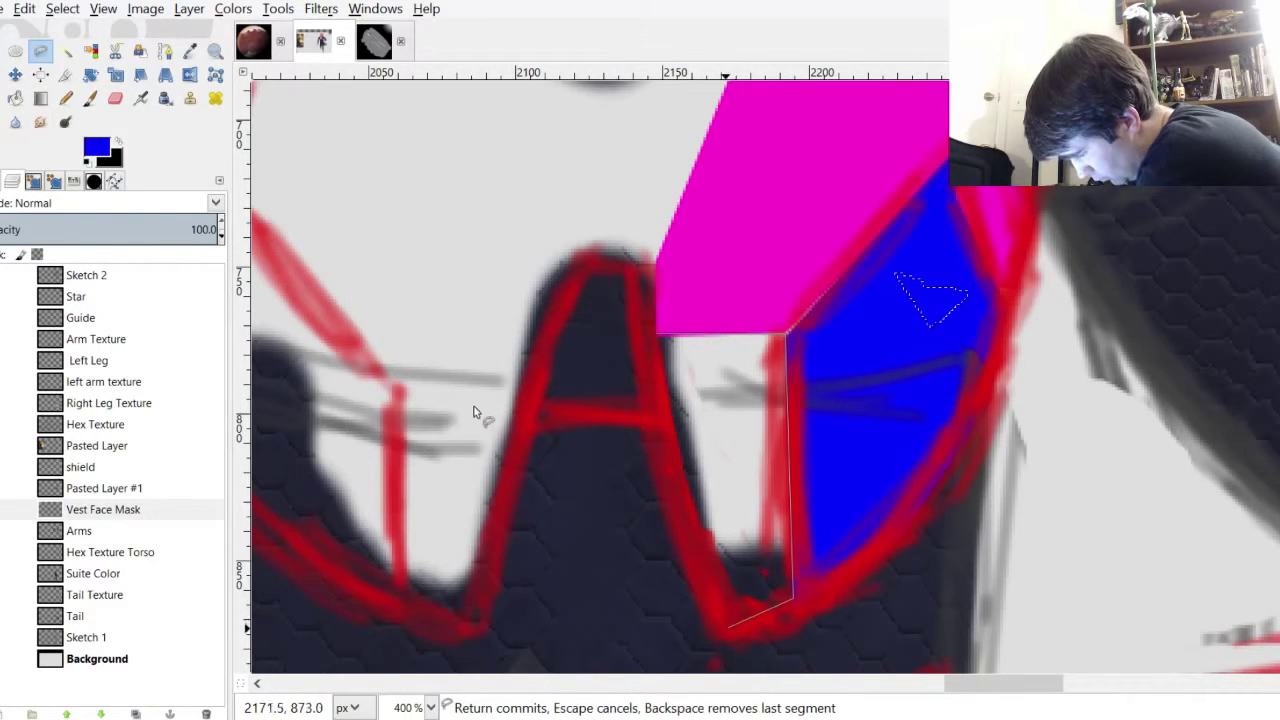
pyautogui.click(716, 636)
pyautogui.click(653, 425)
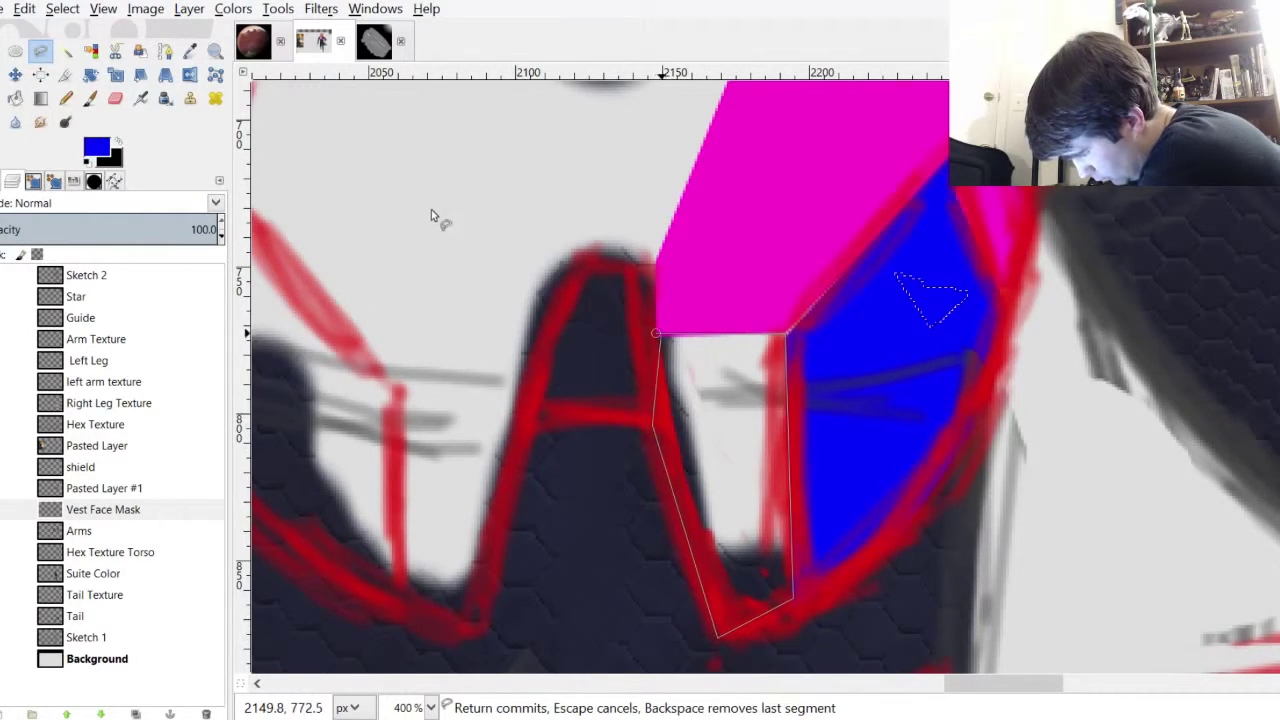
pyautogui.press('Return')
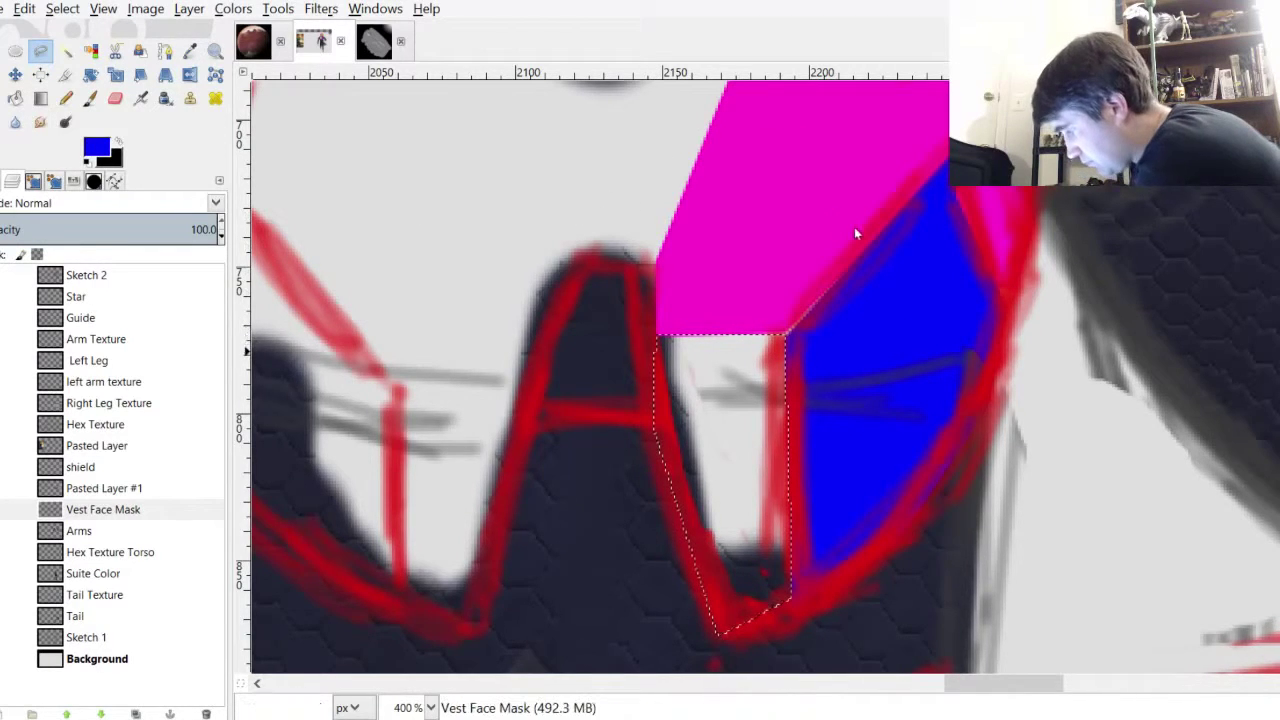
# Set the foreground colour to bright green and paint the selected narrow lower section with the Paintbrush
pyautogui.scroll(7, 854, 188)
pyautogui.scroll(-5, 854, 194)
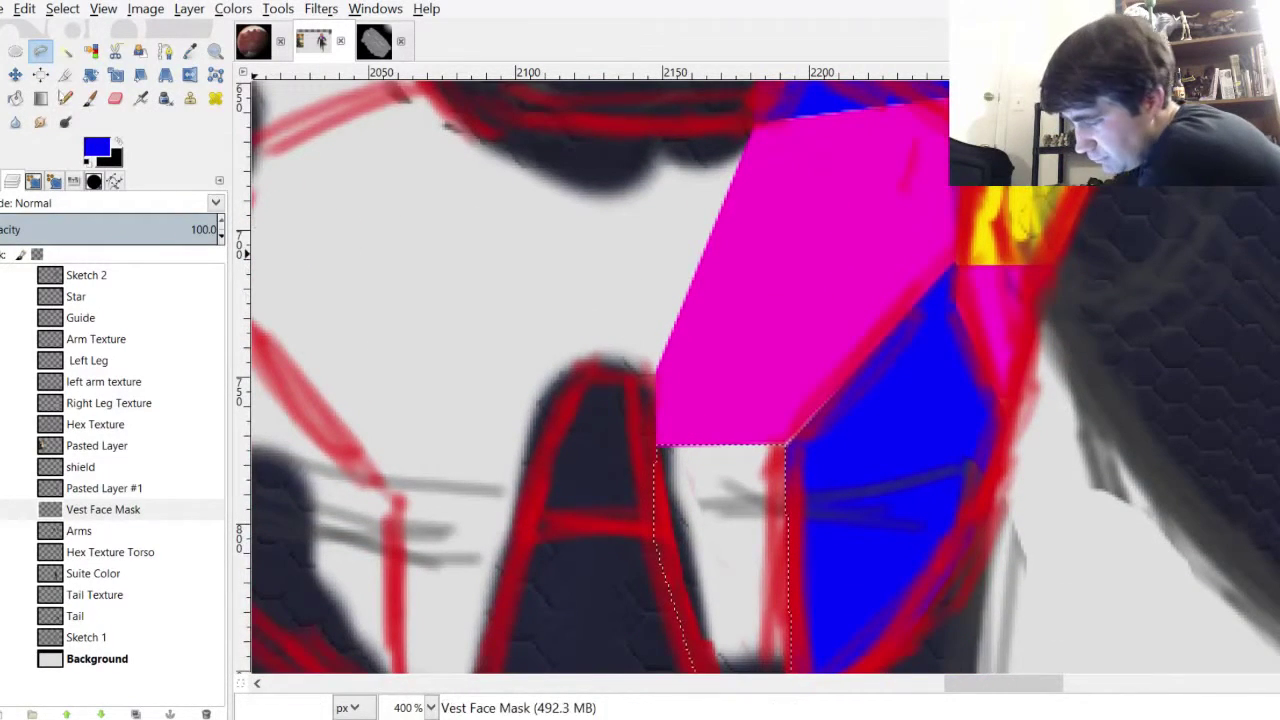
pyautogui.click(457, 228)
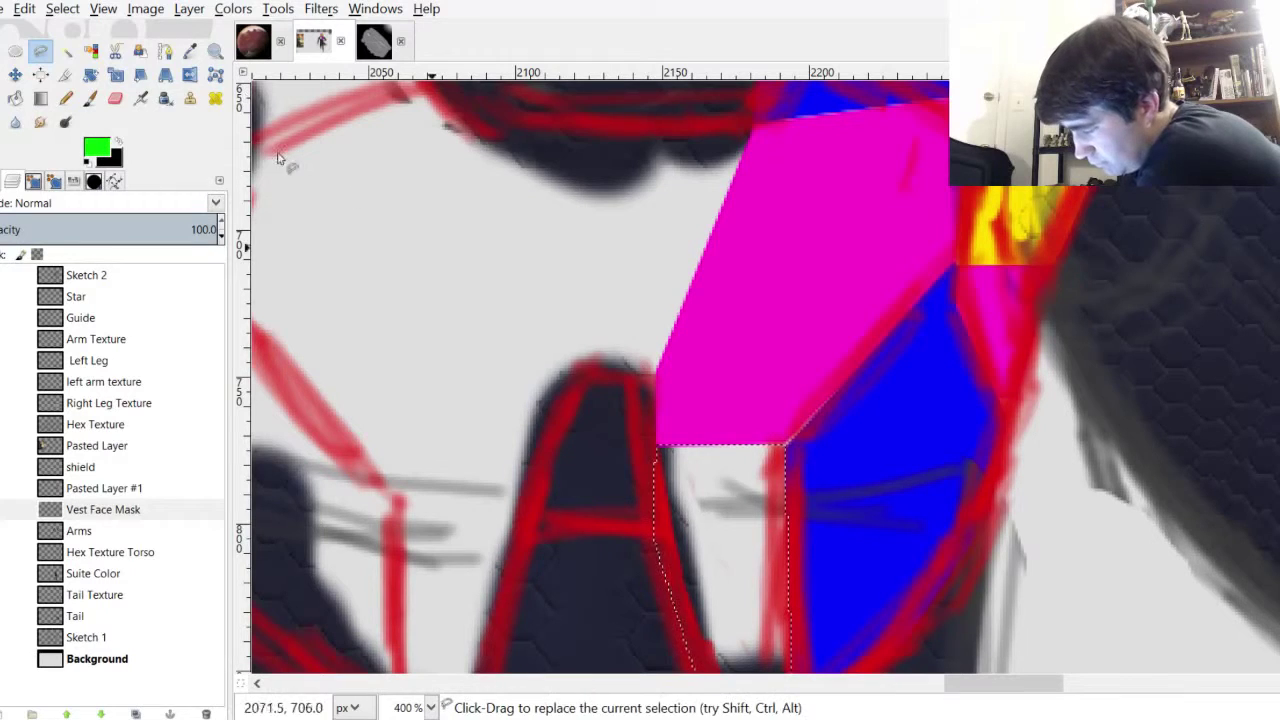
pyautogui.press('p')
pyautogui.moveTo(660, 480)
pyautogui.mouseDown()
pyautogui.moveTo(682, 513)
pyautogui.moveTo(778, 535)
pyautogui.mouseUp()
pyautogui.scroll(-8, 830, 200)
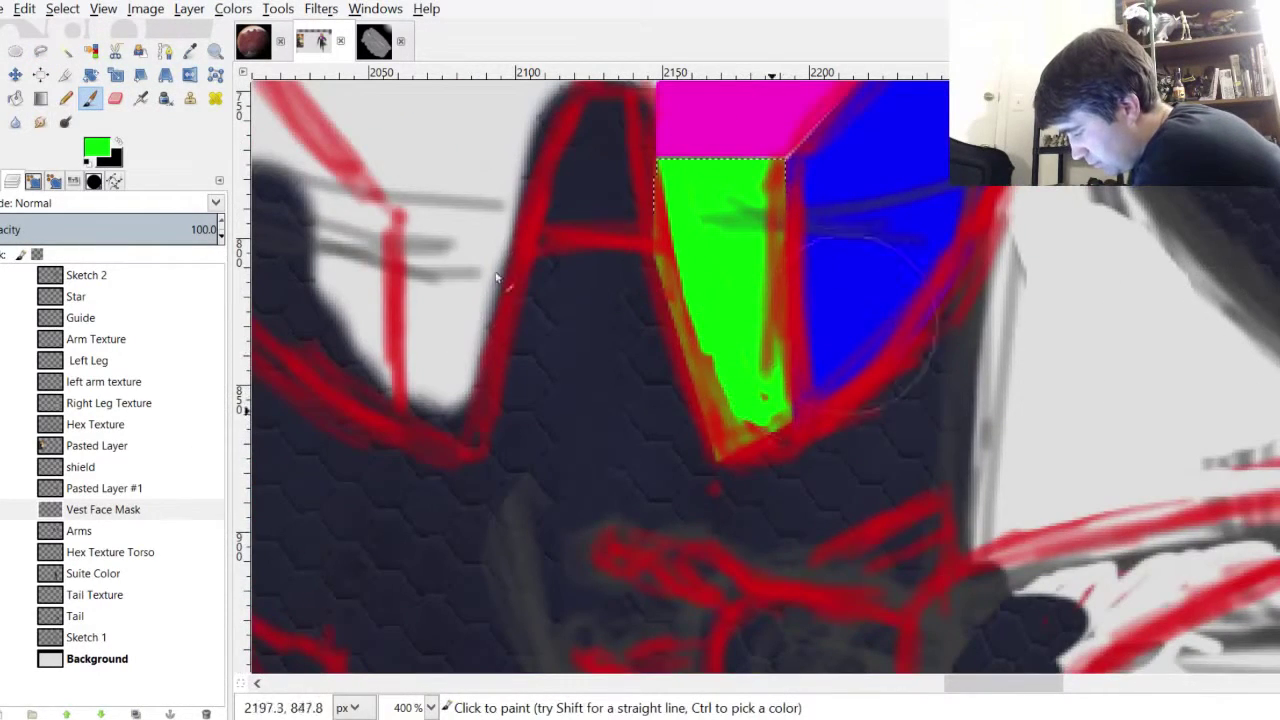
# Make a polygonal selection of the central chest strip between the collar line, the magenta area's slanted edge and the top of the abdomen opening
pyautogui.scroll(-4, 1018, 424)
pyautogui.moveTo(857, 190); pyautogui.dragTo(857, 162)
pyautogui.scroll(4, 856, 162)
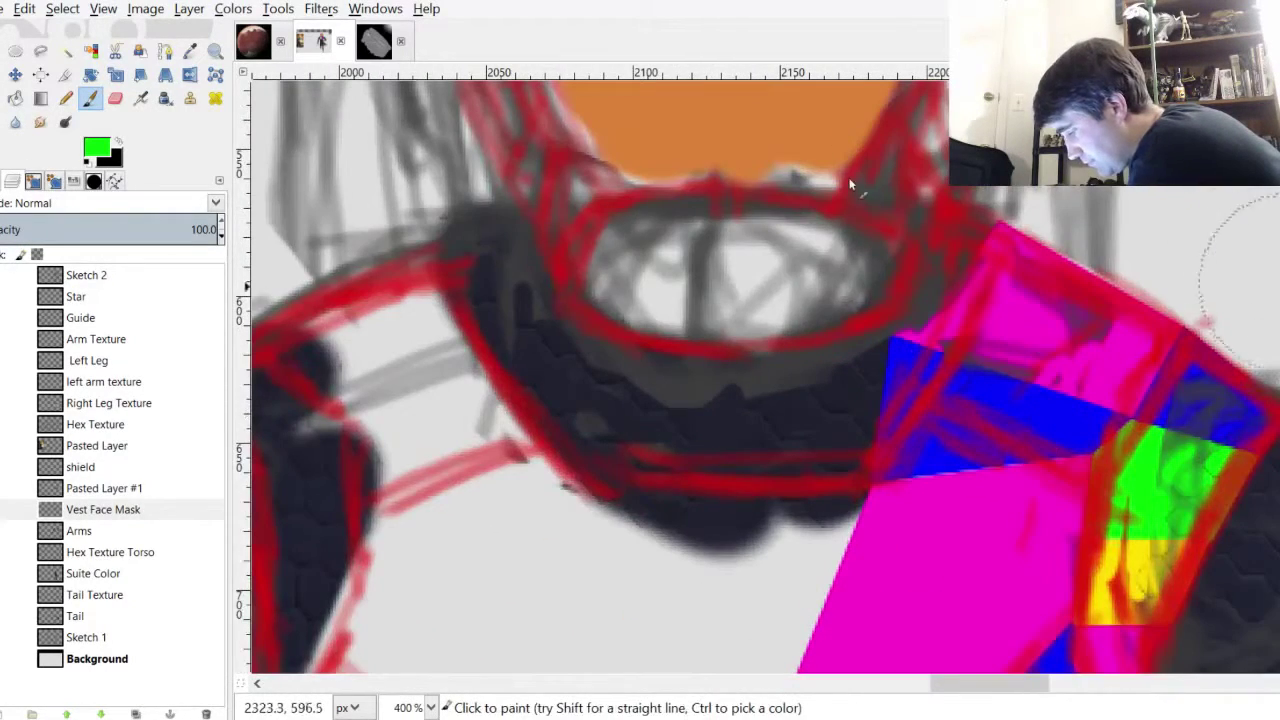
pyautogui.scroll(-2, 860, 199)
pyautogui.scroll(-4, 860, 199)
pyautogui.scroll(8, 858, 187)
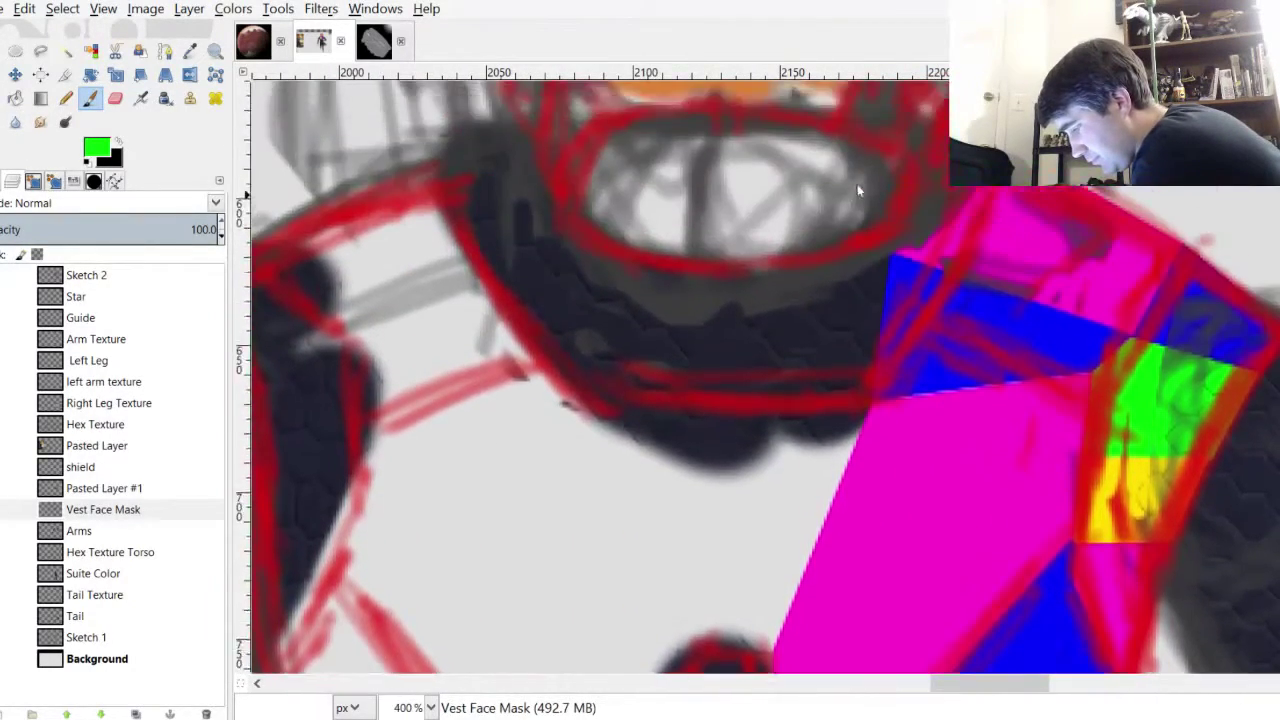
pyautogui.scroll(-3, 858, 187)
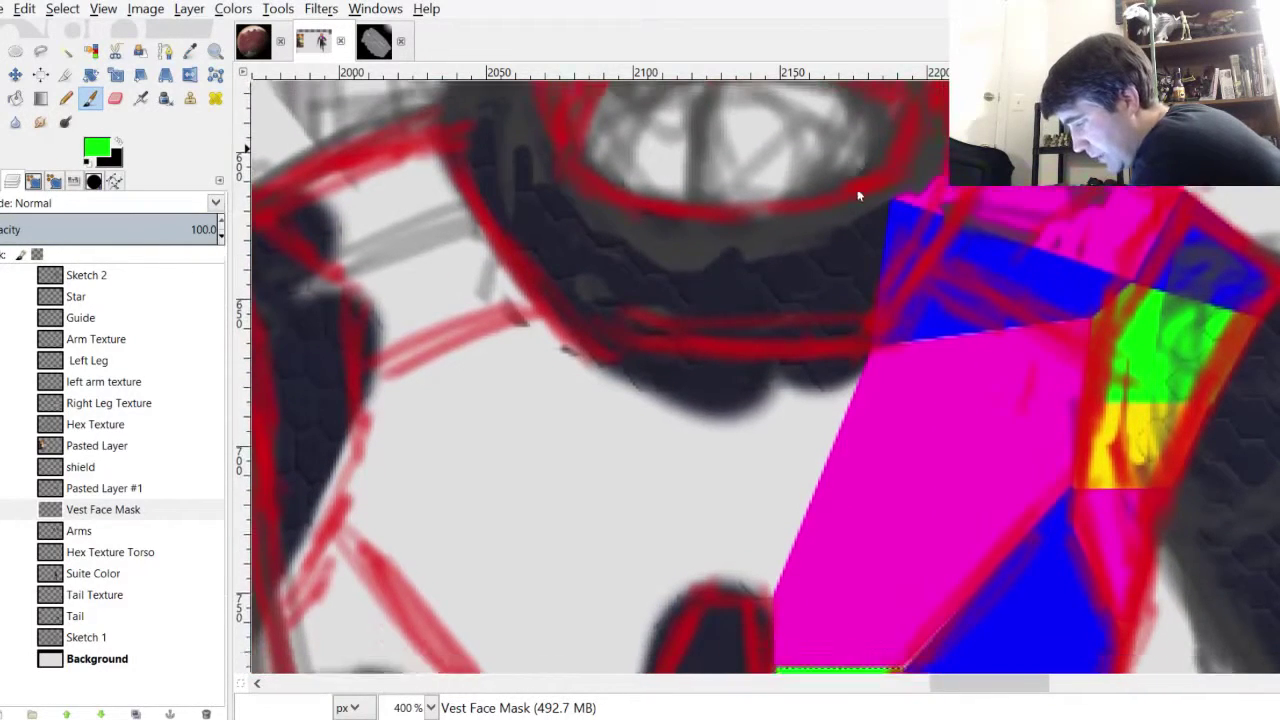
pyautogui.scroll(-3, 858, 192)
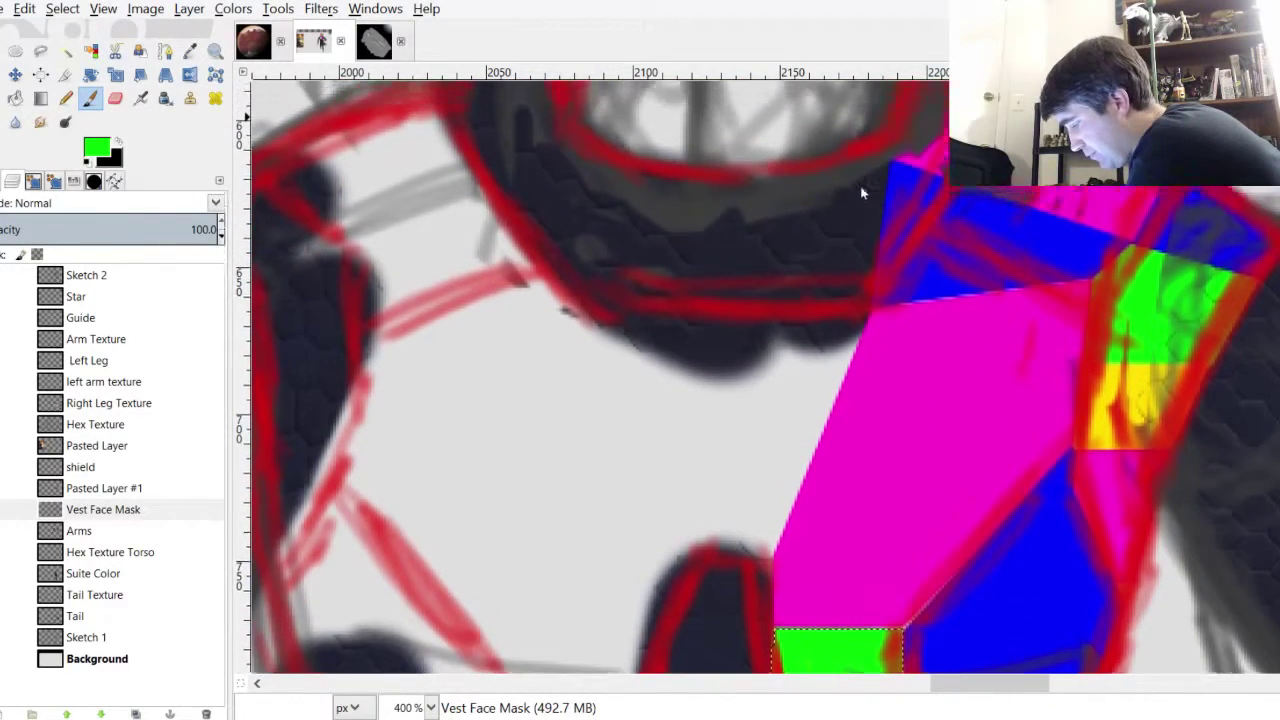
pyautogui.press('f')
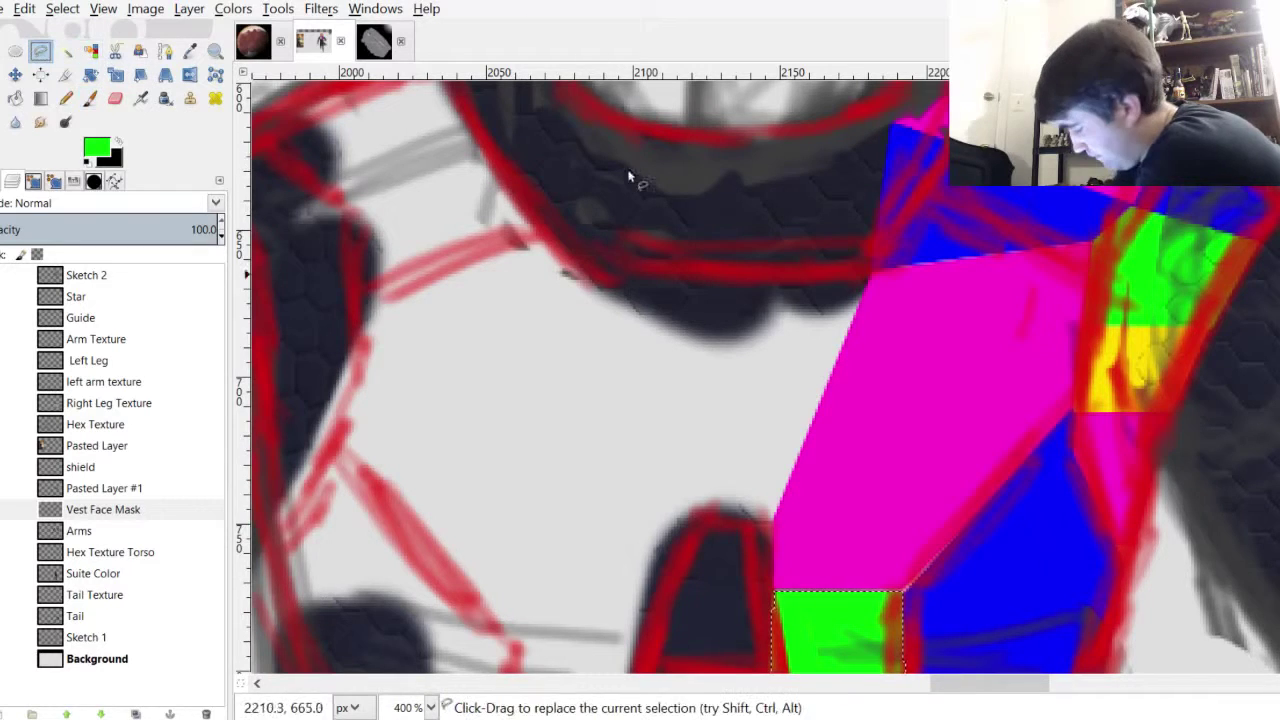
pyautogui.click(872, 273)
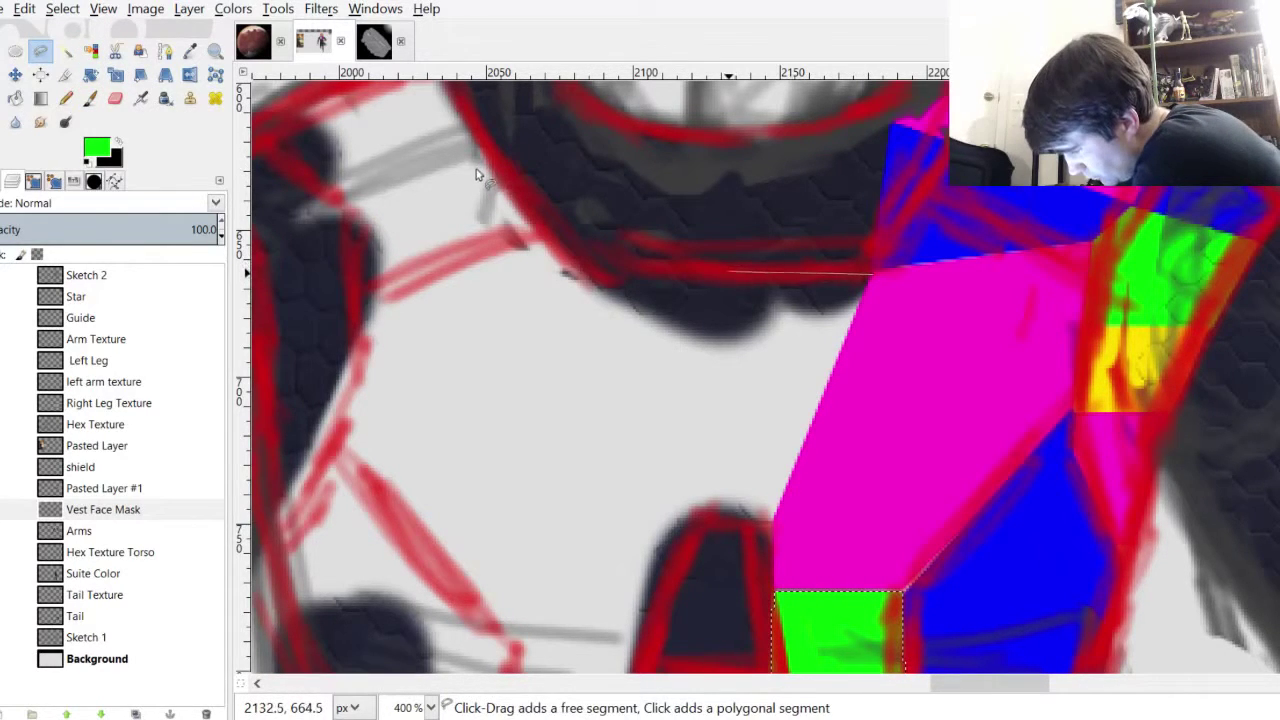
pyautogui.click(732, 280)
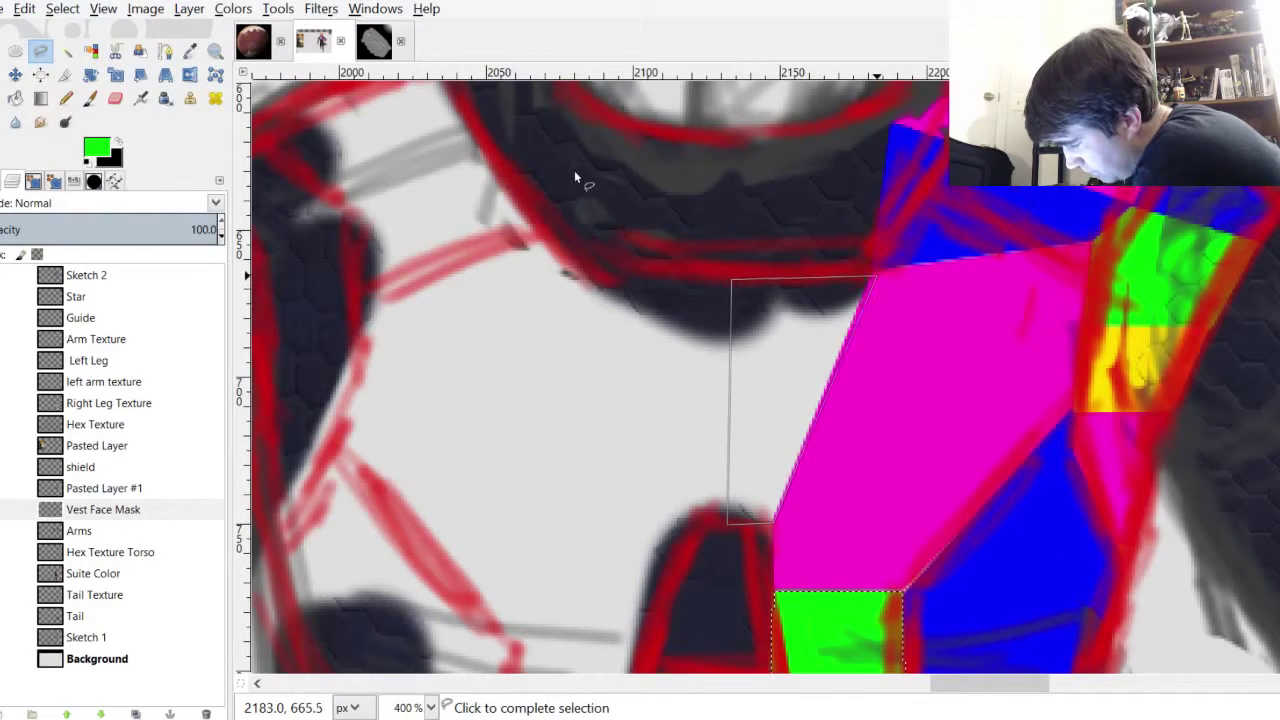
pyautogui.press('Return')
# Paint the selected central chest strip bright green with the Paintbrush
pyautogui.scroll(2, 858, 178)
pyautogui.scroll(-1, 857, 180)
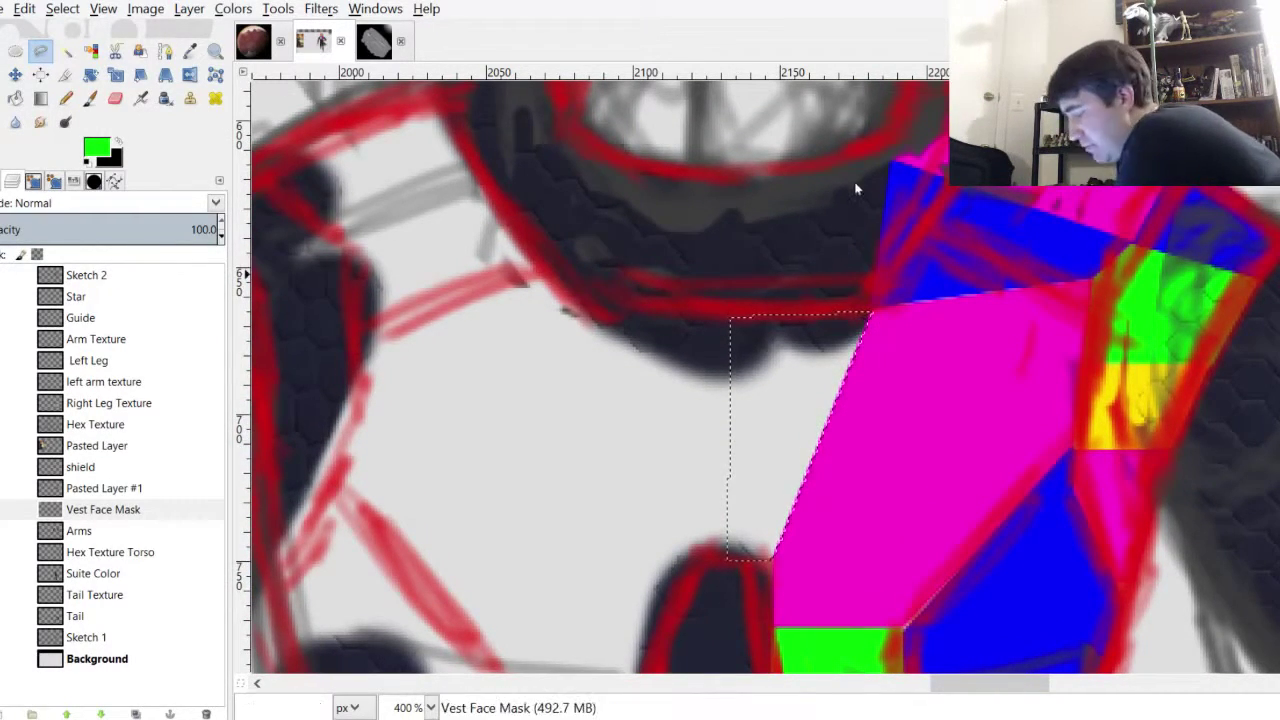
pyautogui.scroll(-6, 855, 185)
pyautogui.scroll(7, 858, 185)
pyautogui.scroll(-4, 858, 185)
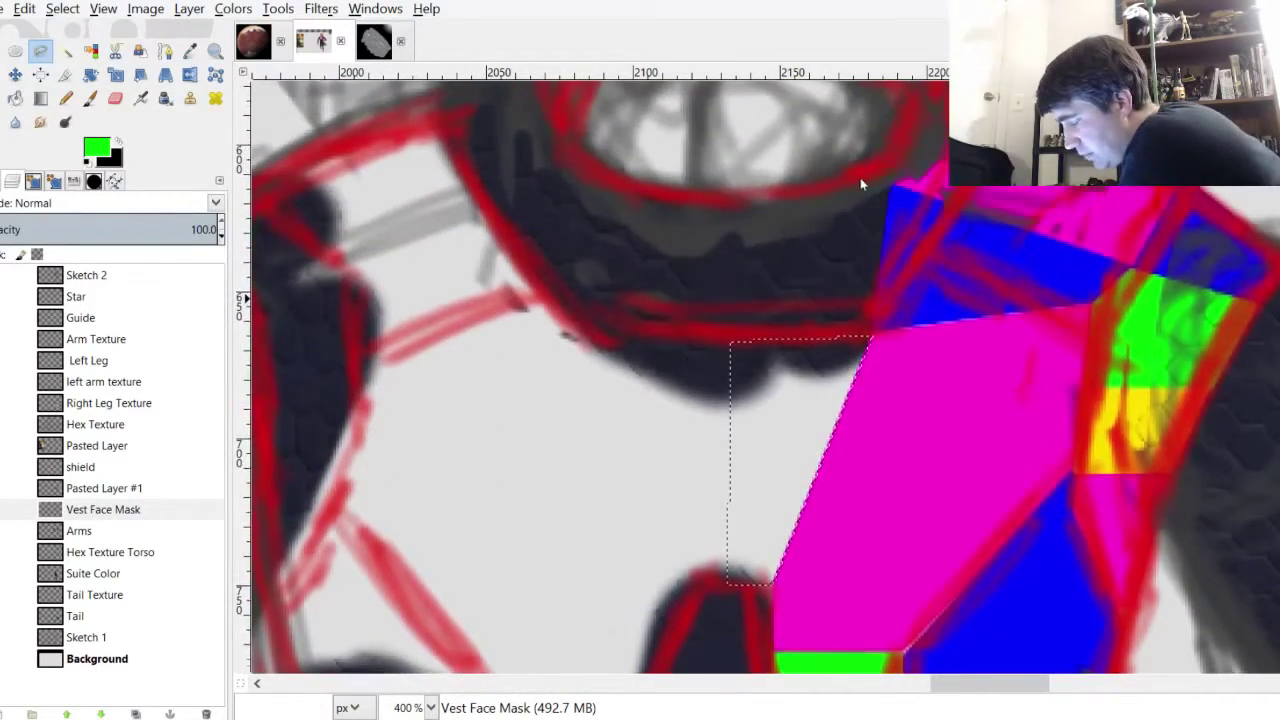
pyautogui.scroll(4, 859, 184)
pyautogui.scroll(-4, 859, 182)
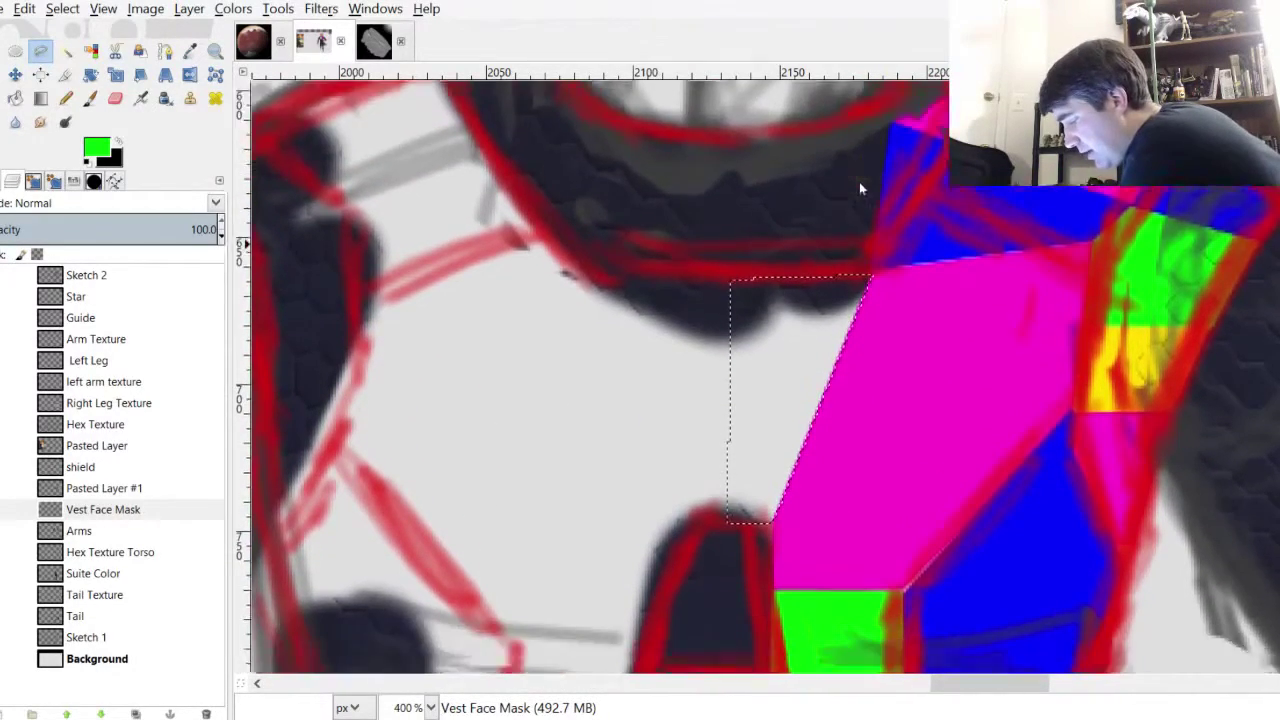
pyautogui.scroll(3, 600, 205)
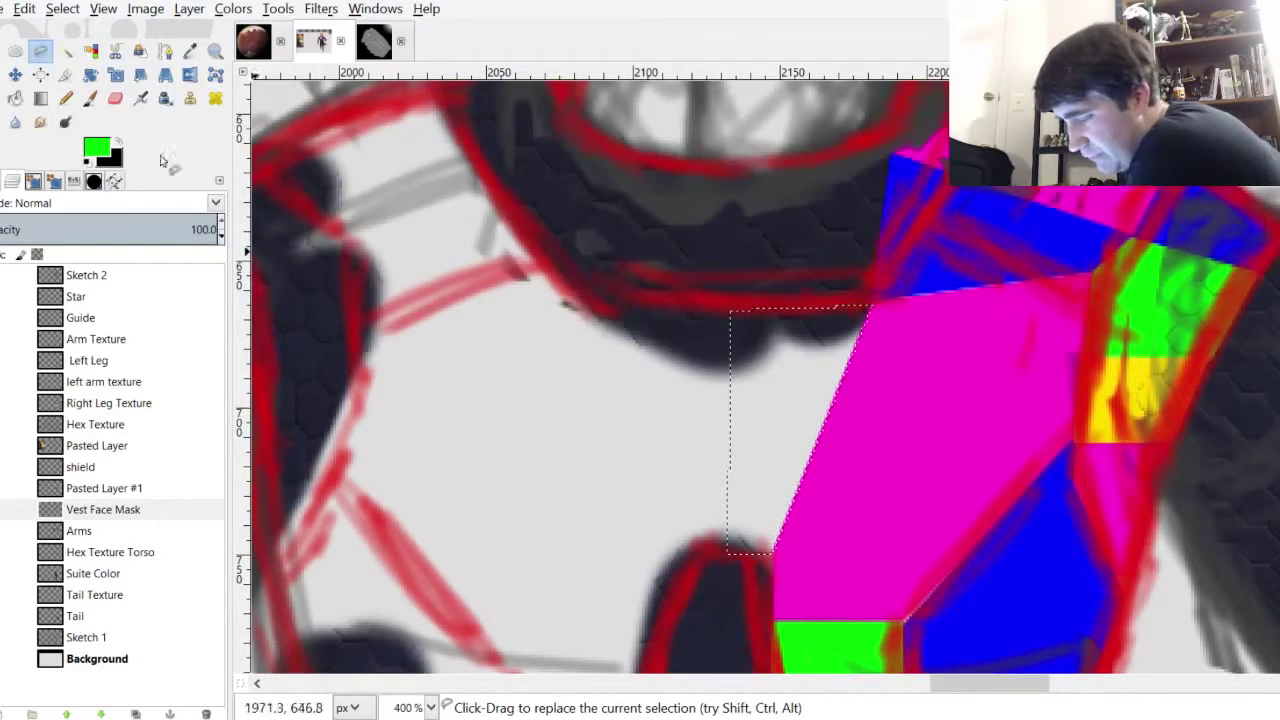
pyautogui.click(90, 97)
pyautogui.moveTo(712, 350)
pyautogui.mouseDown()
pyautogui.moveTo(754, 430)
pyautogui.moveTo(746, 525)
pyautogui.moveTo(832, 427)
pyautogui.mouseUp()
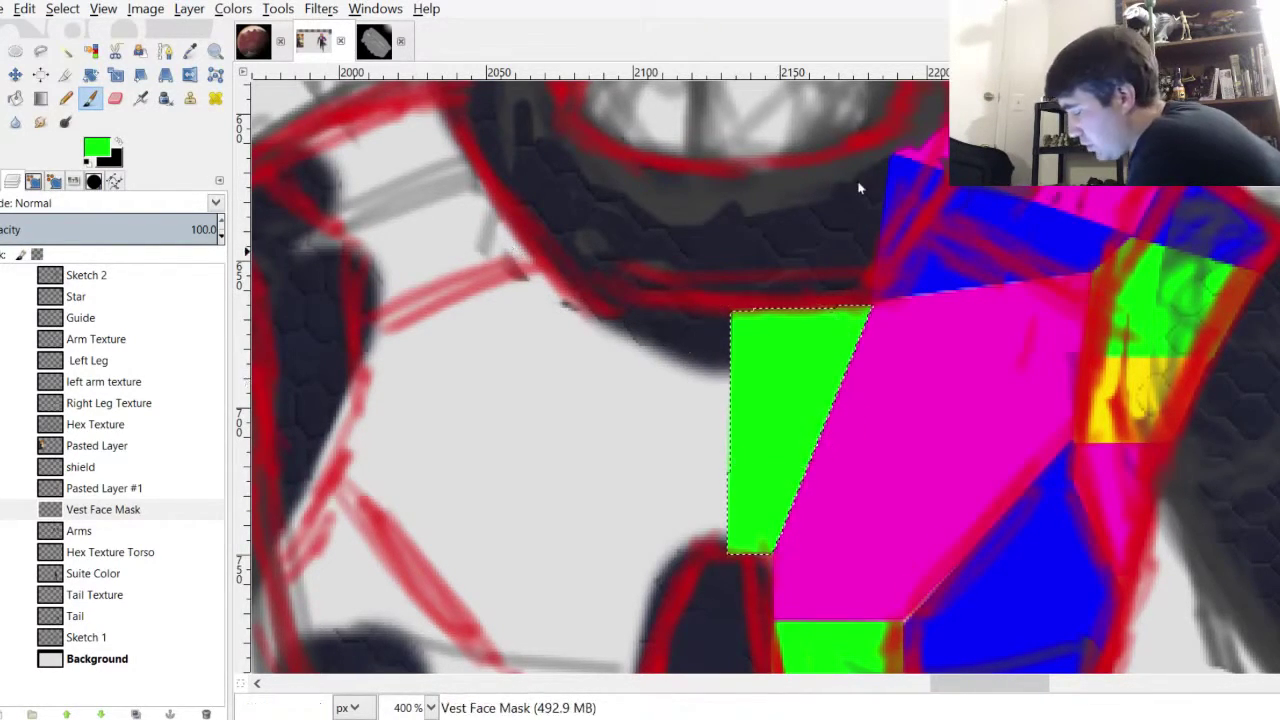
# Make a polygonal selection of the collar section above the green chest strip, bounded by the neckline and the blue upper vest section
pyautogui.scroll(3, 858, 183)
pyautogui.scroll(-10, 856, 200)
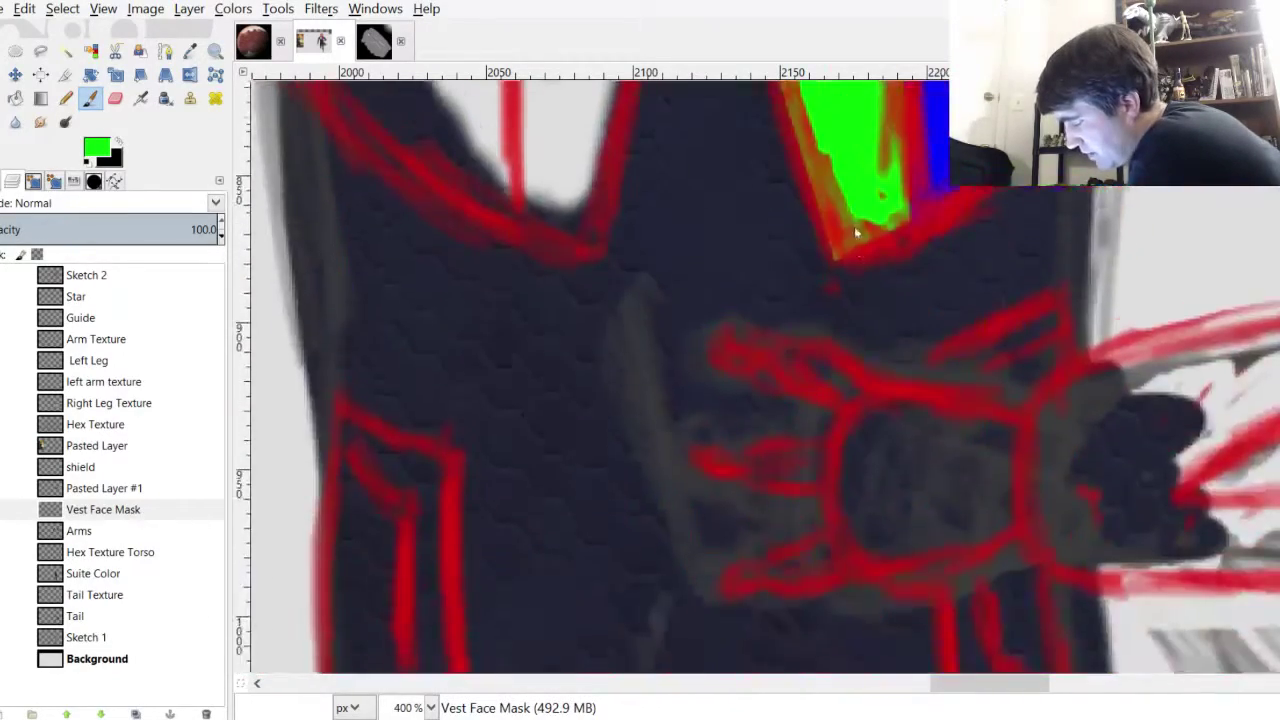
pyautogui.scroll(12, 856, 200)
pyautogui.scroll(-5, 861, 190)
pyautogui.scroll(7, 862, 196)
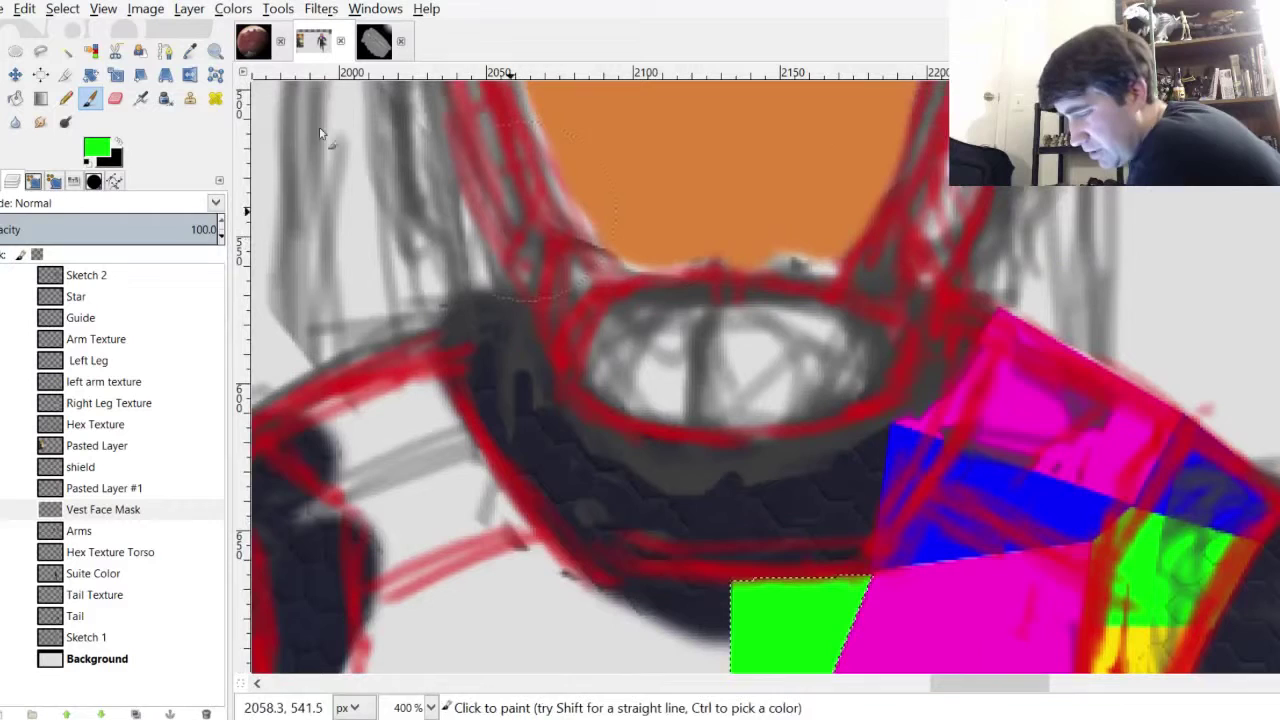
pyautogui.click(90, 50)
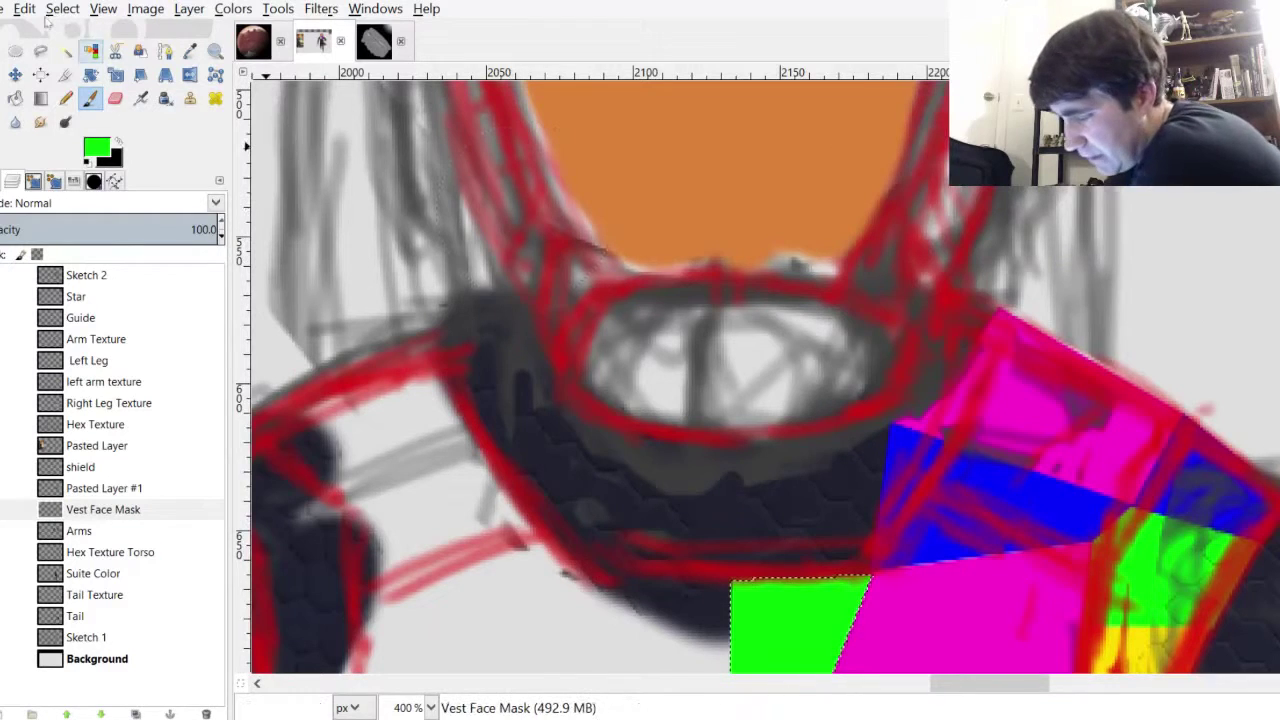
pyautogui.click(40, 50)
pyautogui.scroll(-3, 843, 170)
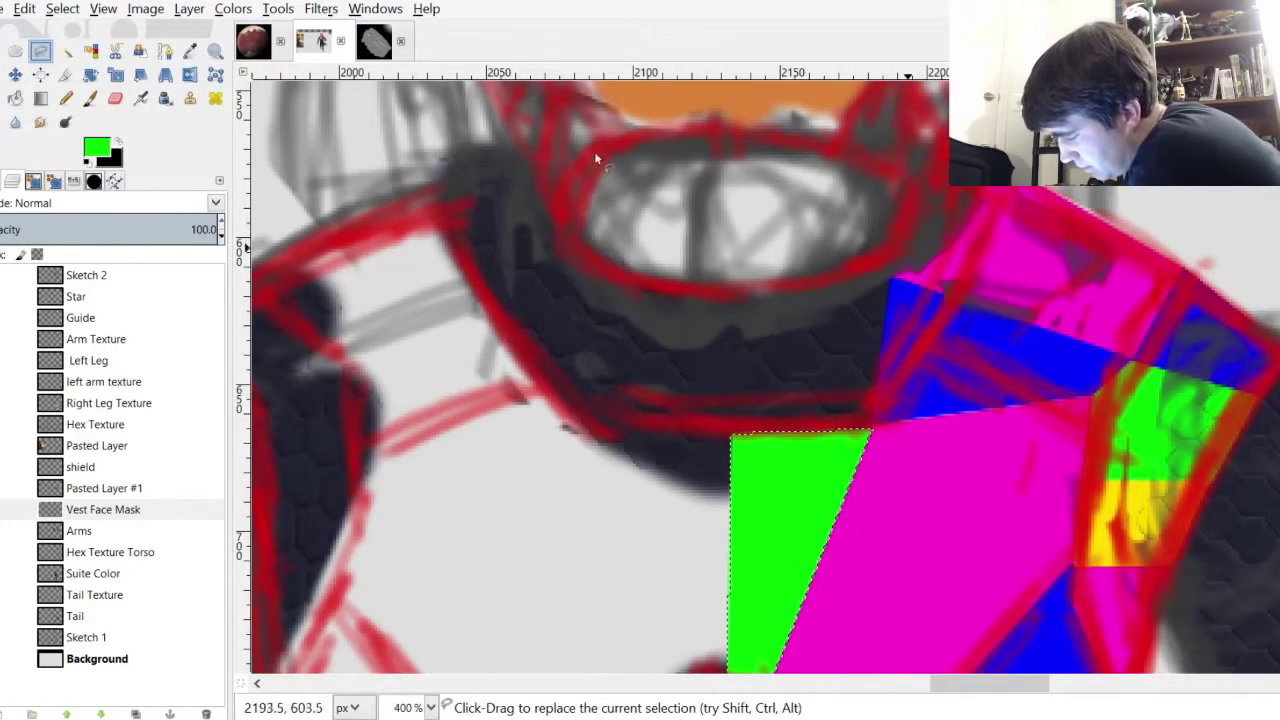
pyautogui.scroll(2, 856, 175)
pyautogui.scroll(-2, 856, 175)
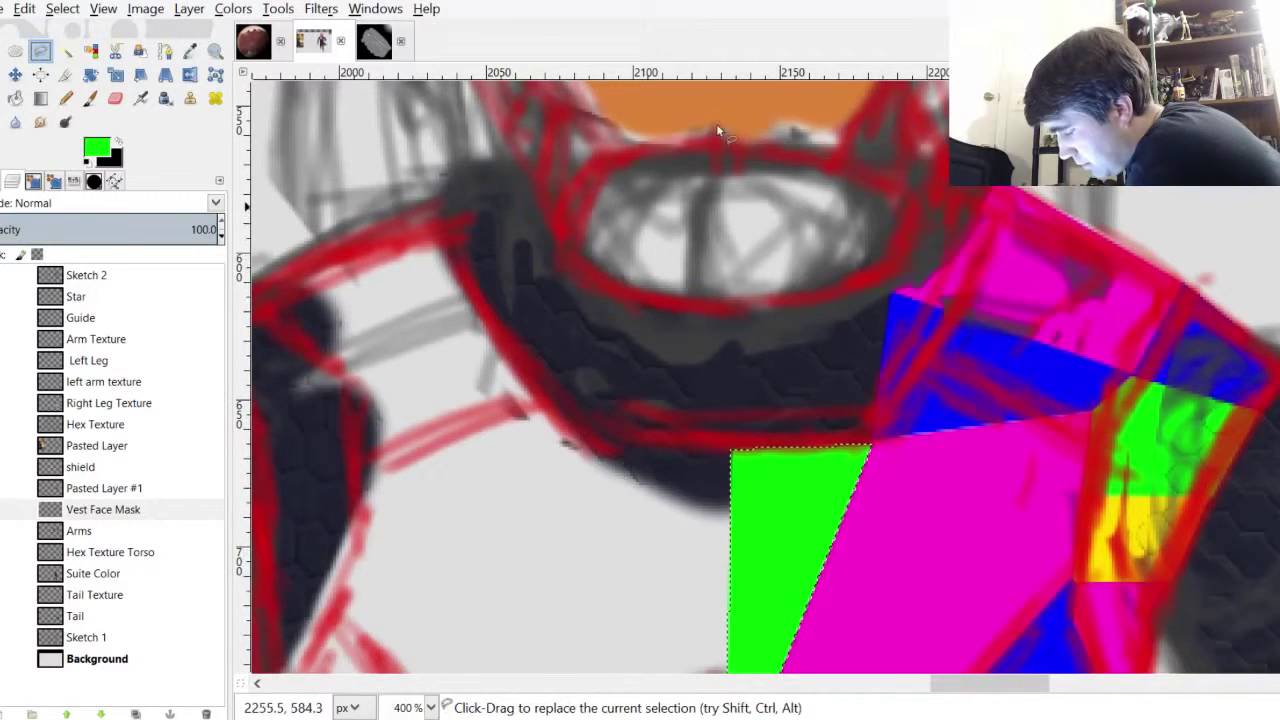
pyautogui.click(584, 184)
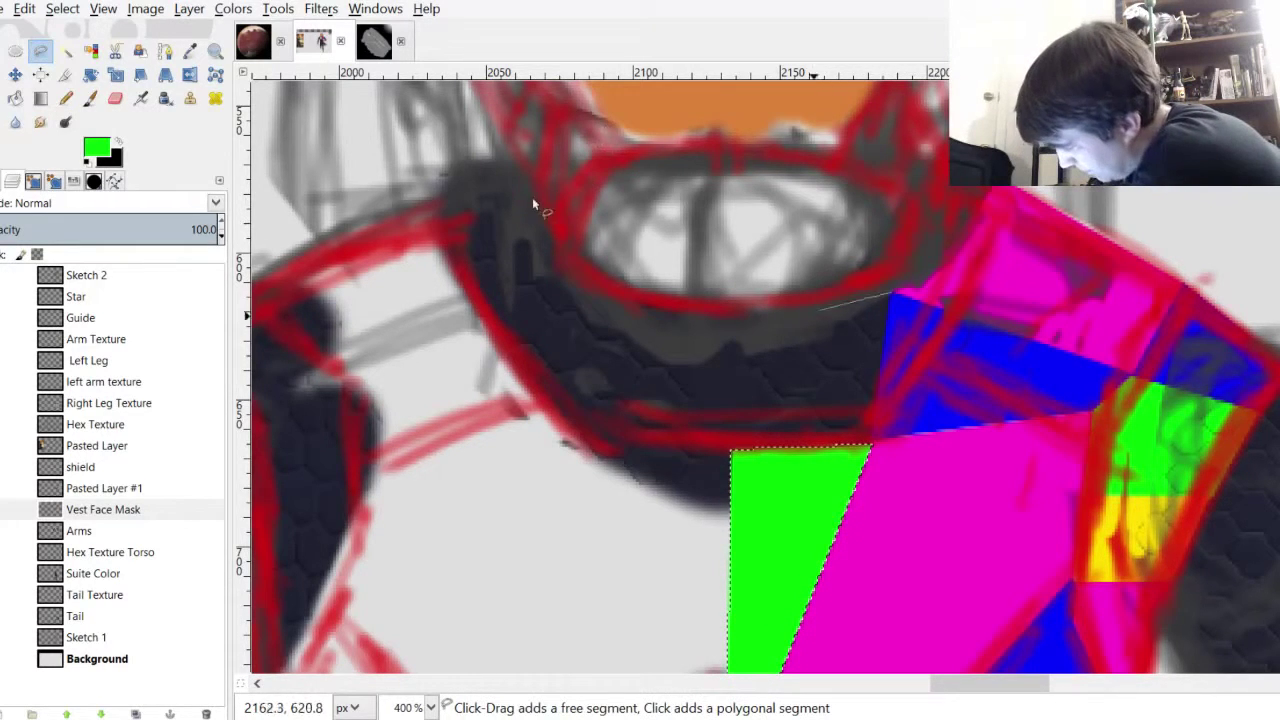
pyautogui.click(469, 208)
pyautogui.click(476, 287)
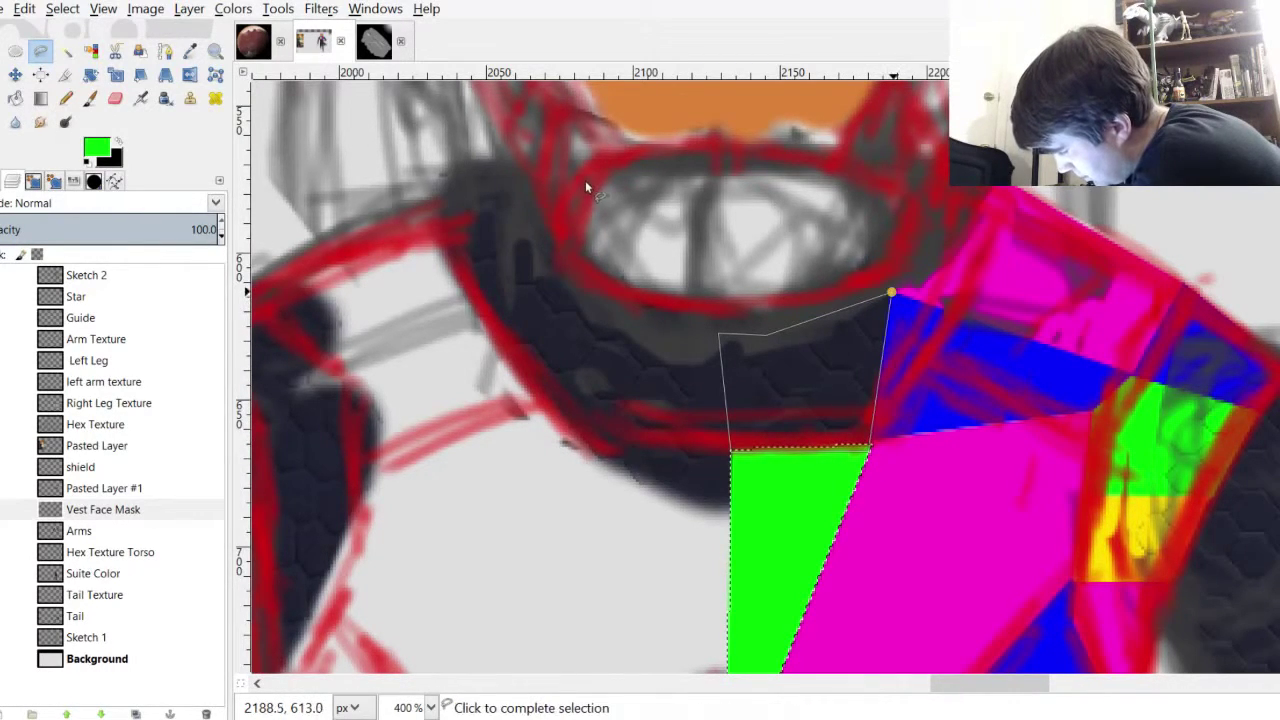
pyautogui.press('Return')
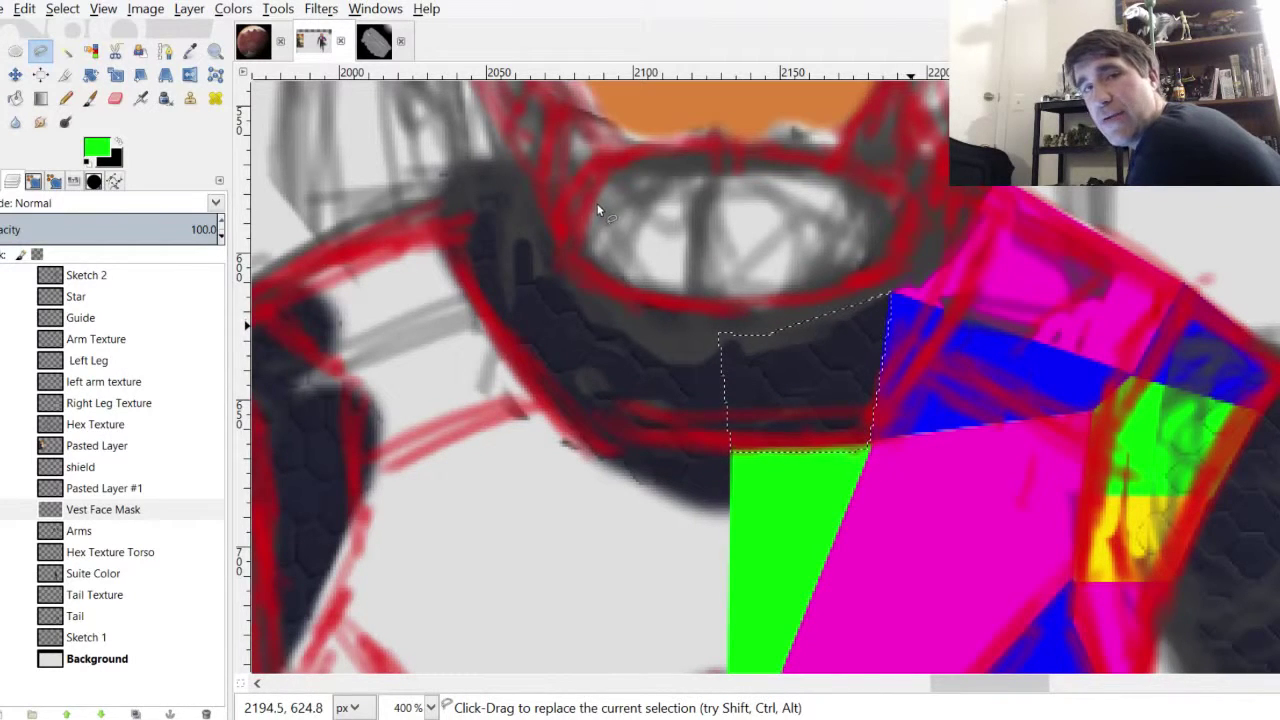
# Set the foreground colour to yellow and paint the selected collar section with the Paintbrush
pyautogui.scroll(-3, 857, 183)
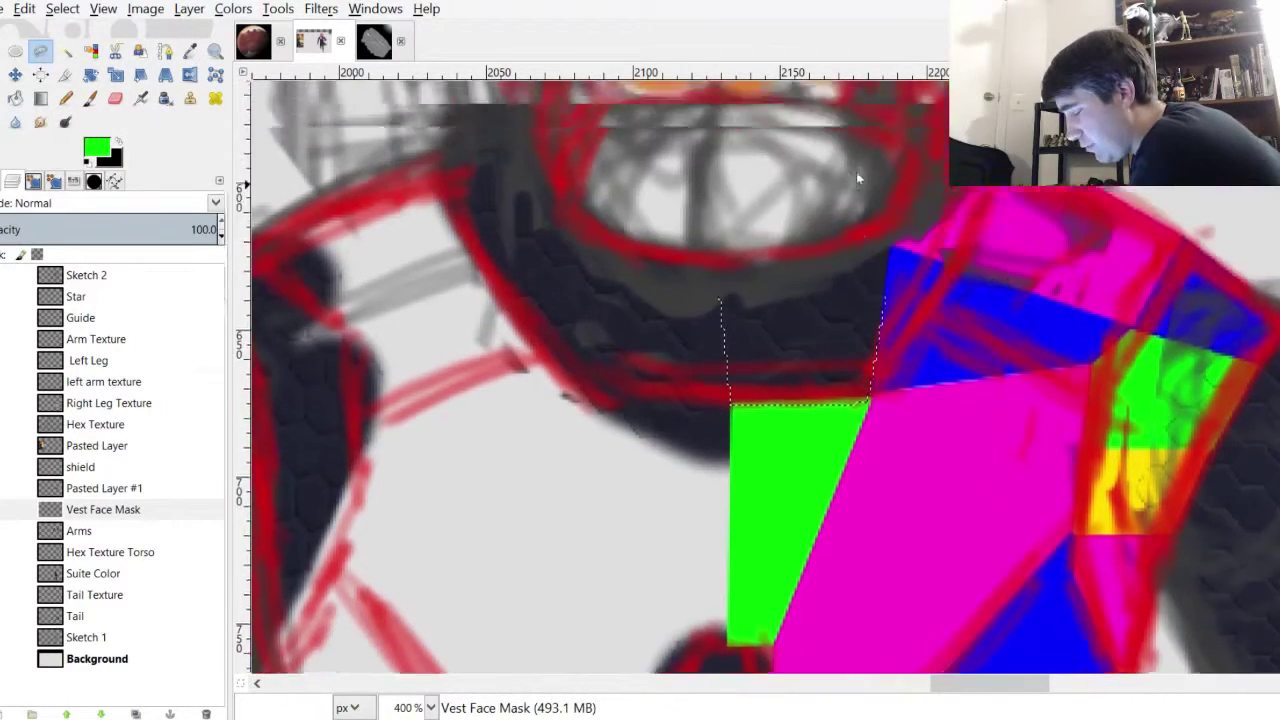
pyautogui.scroll(5, 856, 178)
pyautogui.scroll(-4, 861, 177)
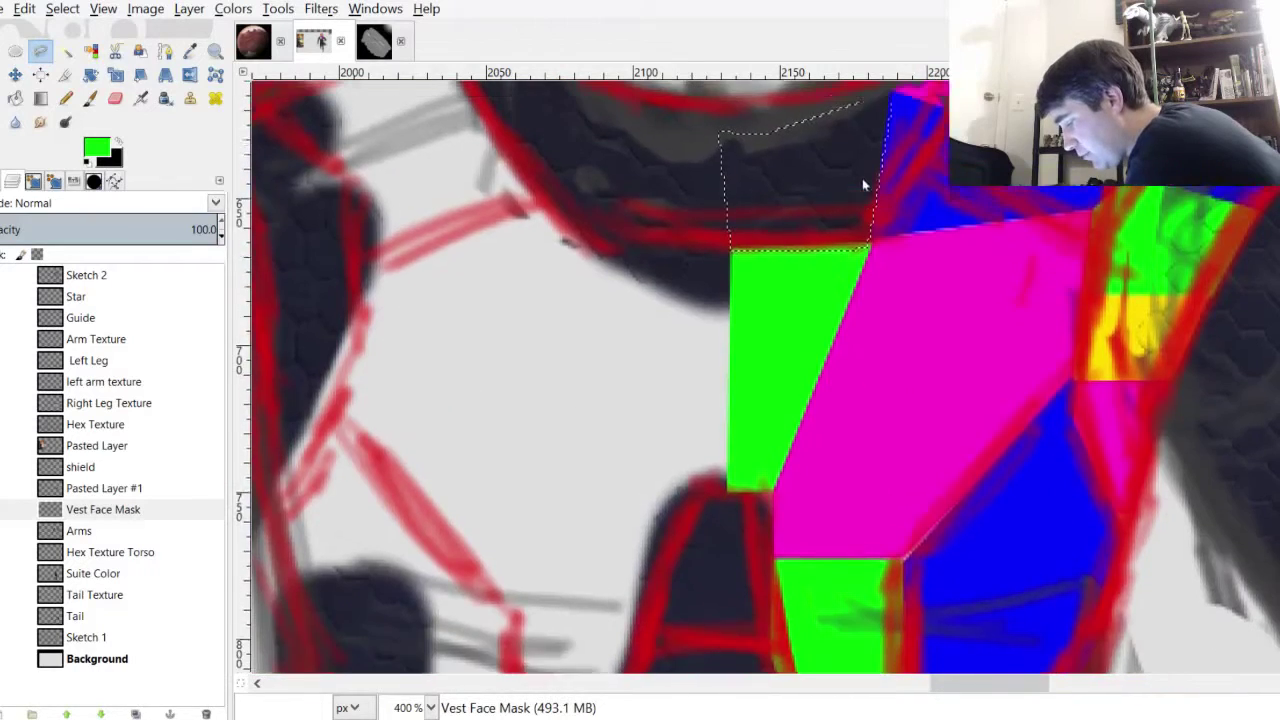
pyautogui.scroll(3, 862, 176)
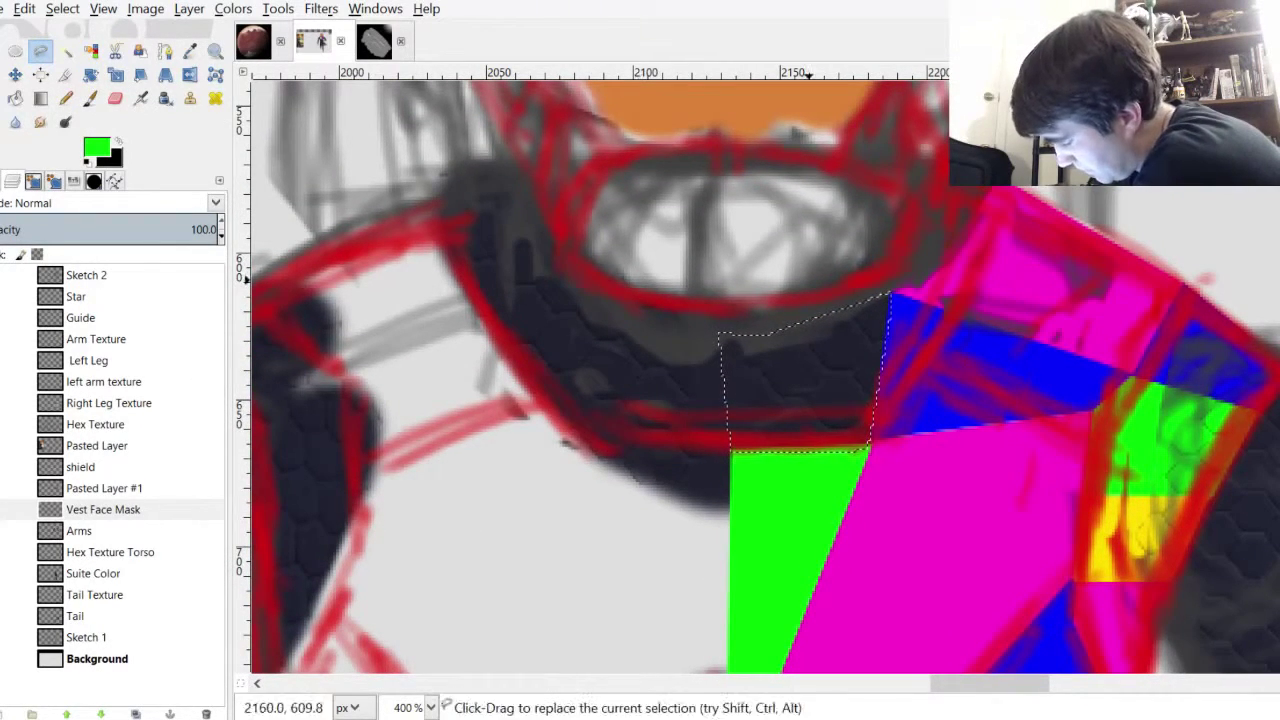
pyautogui.click(797, 279)
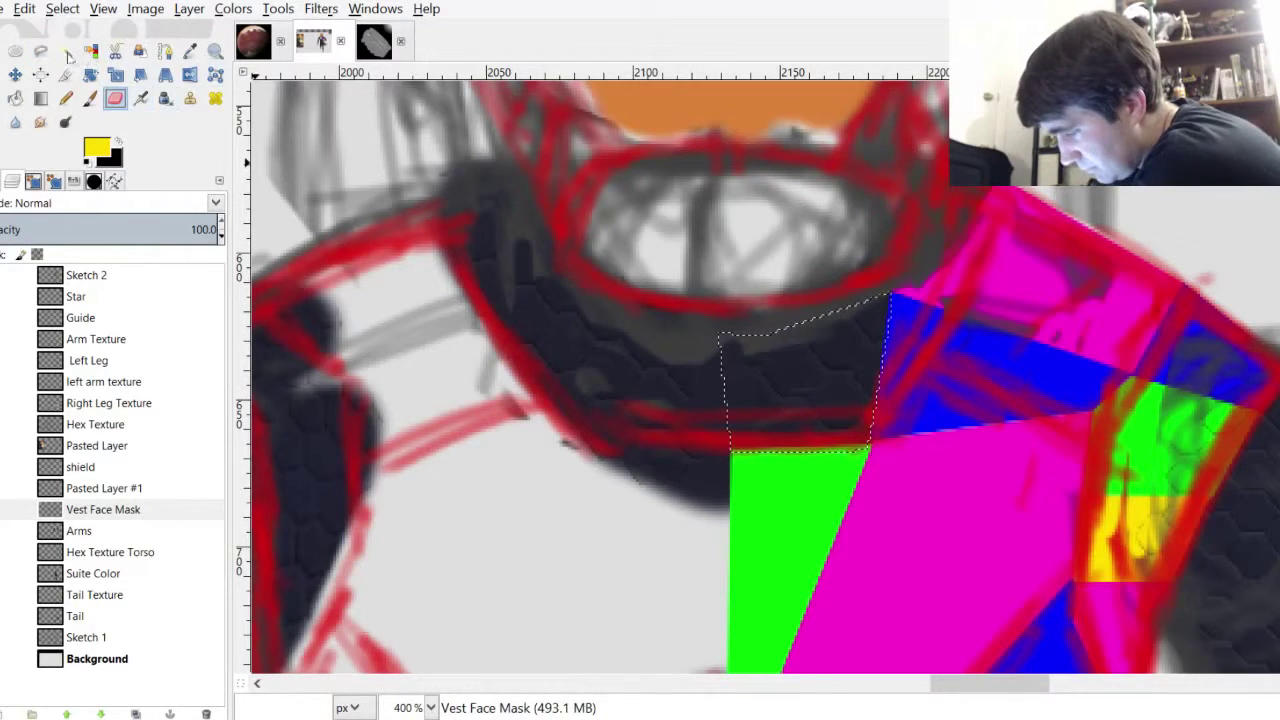
pyautogui.click(90, 98)
pyautogui.moveTo(738, 350)
pyautogui.mouseDown()
pyautogui.moveTo(734, 382)
pyautogui.moveTo(866, 459)
pyautogui.mouseUp()
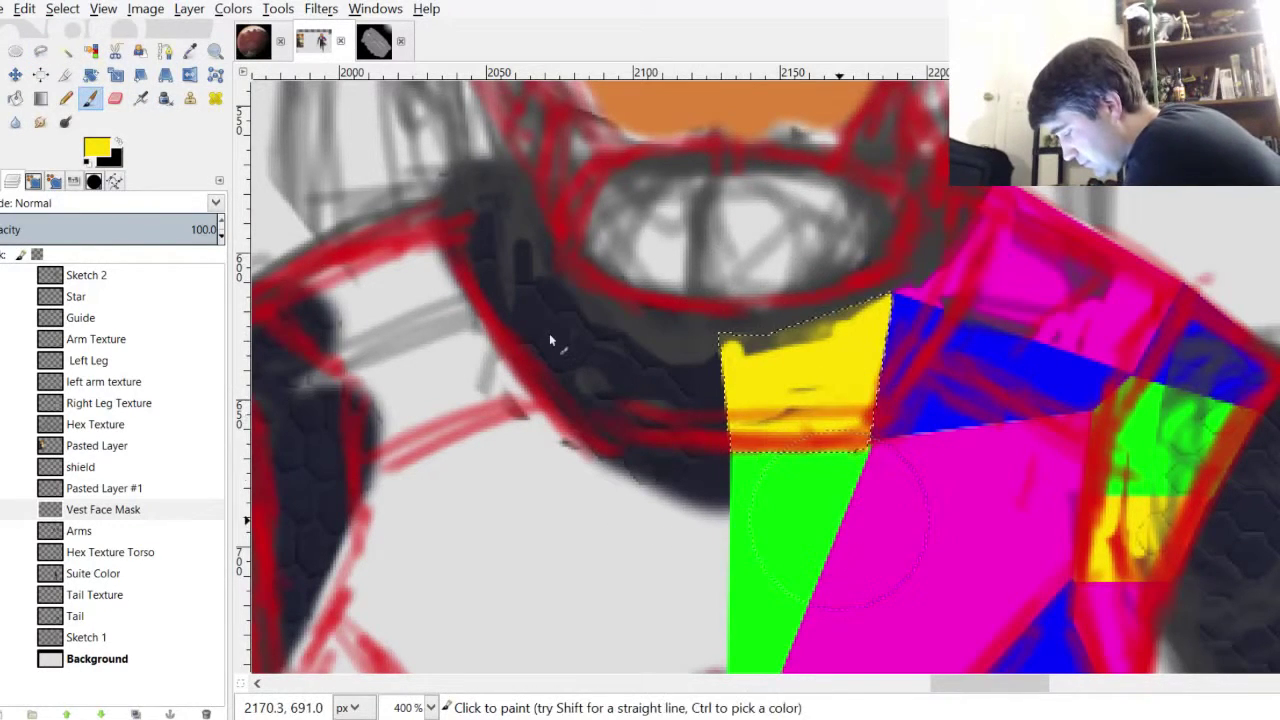
pyautogui.press('-')
pyautogui.press('-')
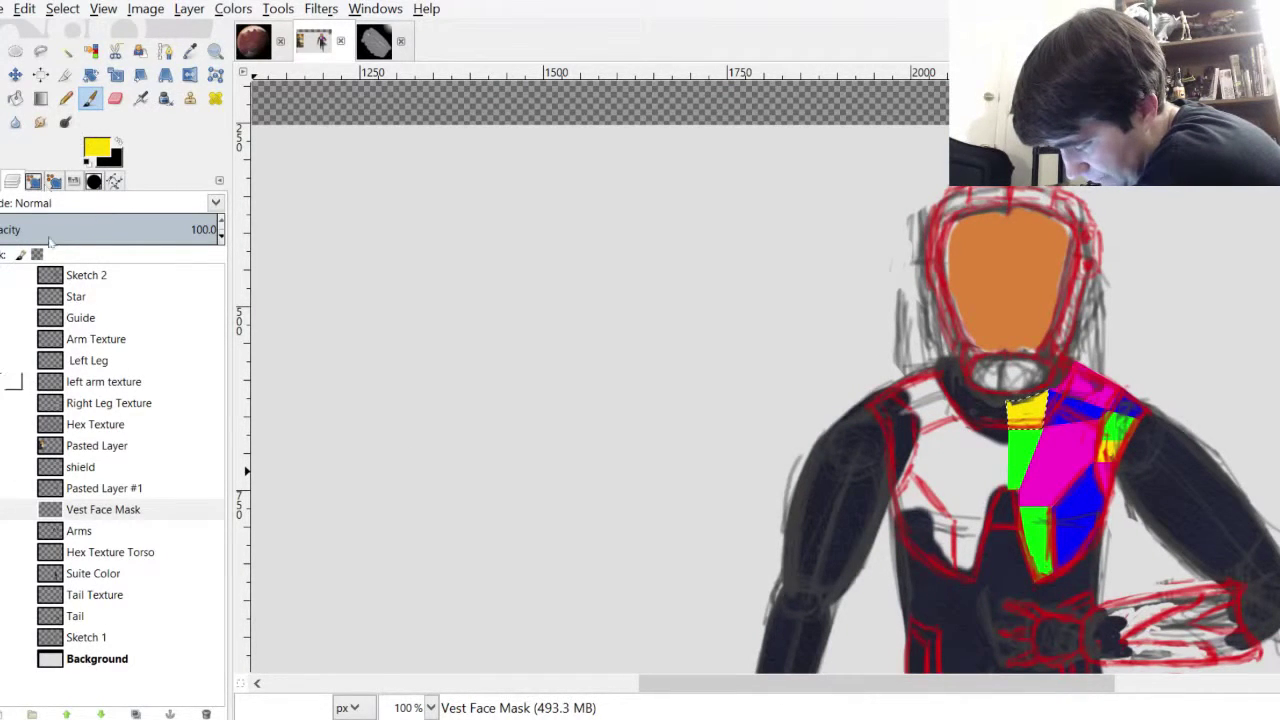
pyautogui.scroll(3, 1080, 500)
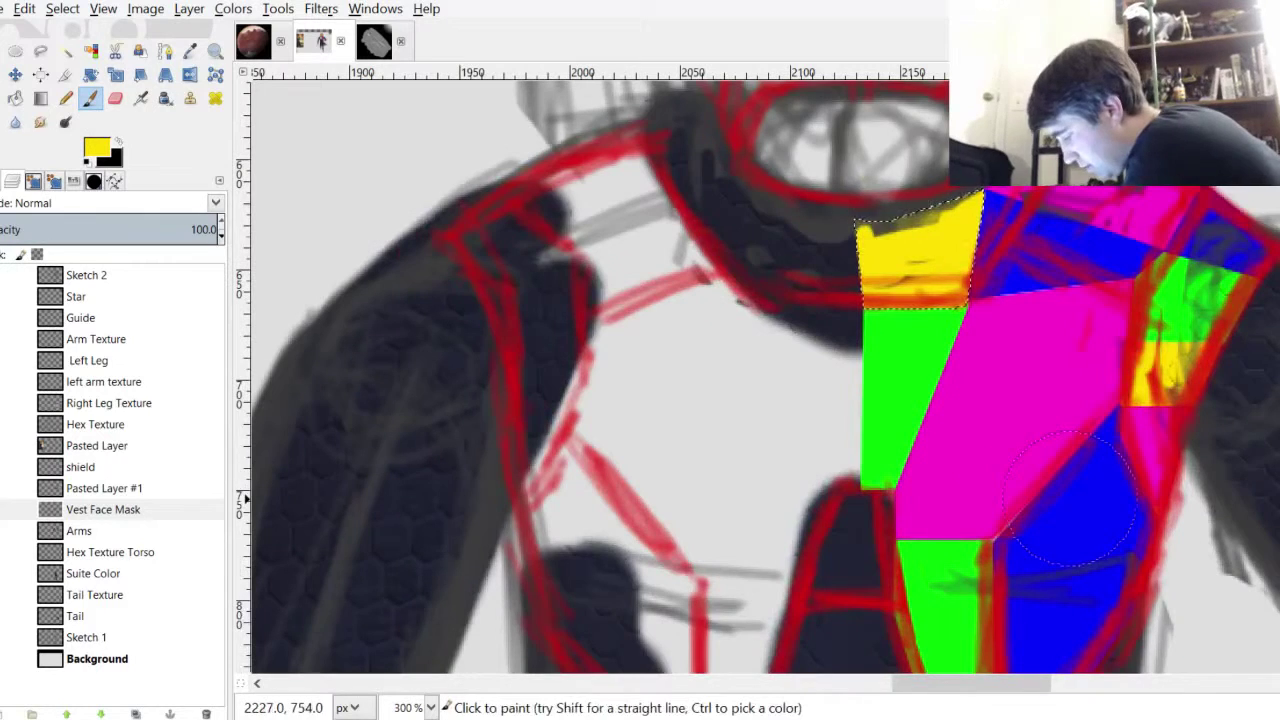
pyautogui.scroll(-3, 1070, 500)
pyautogui.scroll(3, 849, 206)
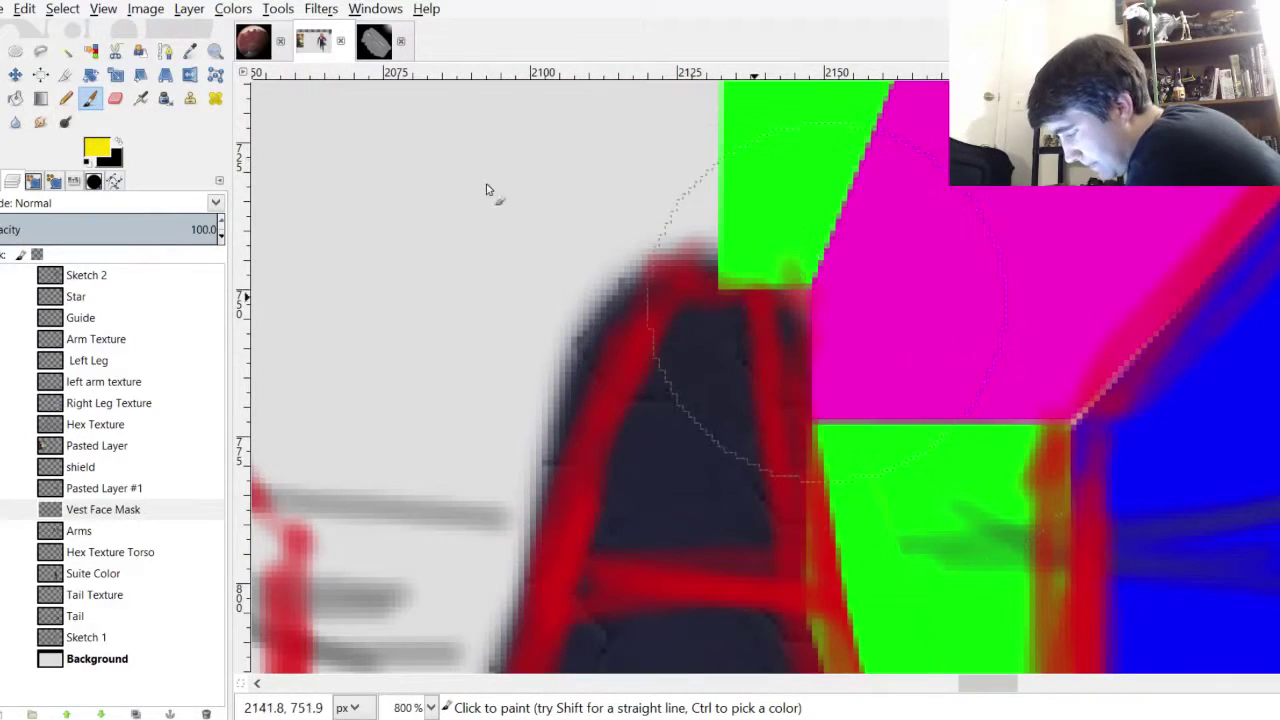
pyautogui.hotkey('ctrl', 'shift', 'a')
pyautogui.press('f')
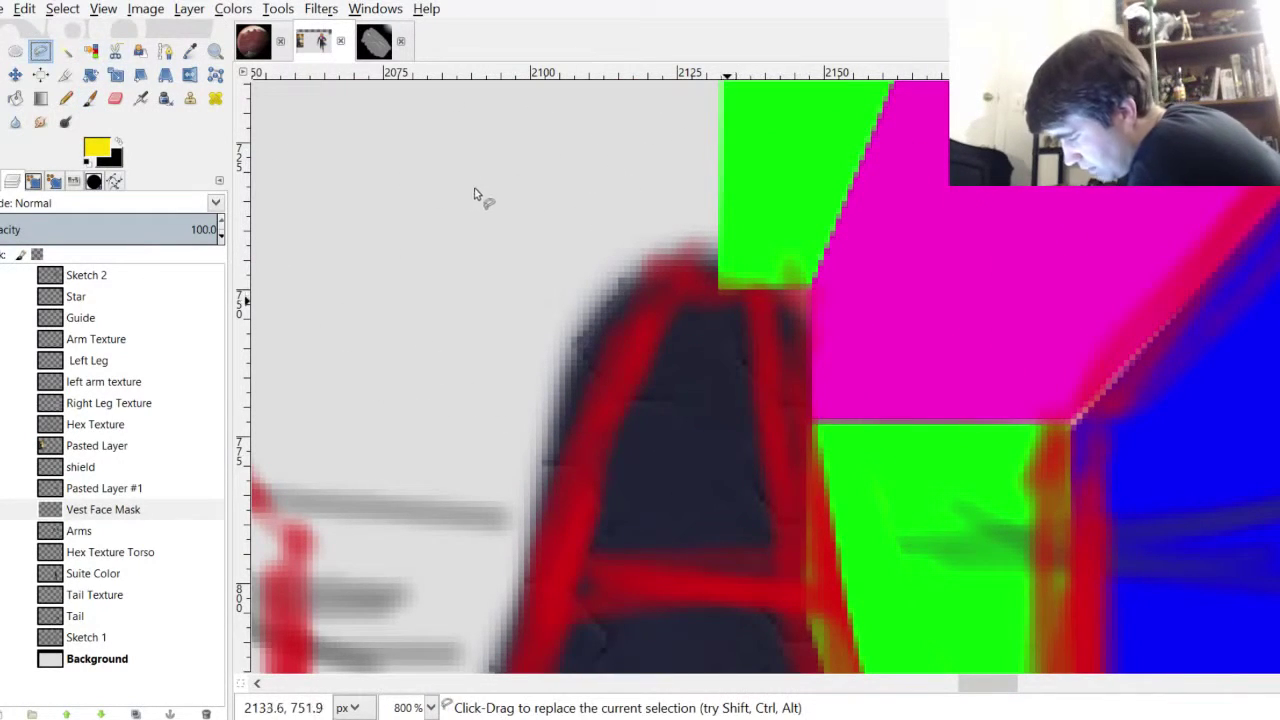
pyautogui.click(718, 290)
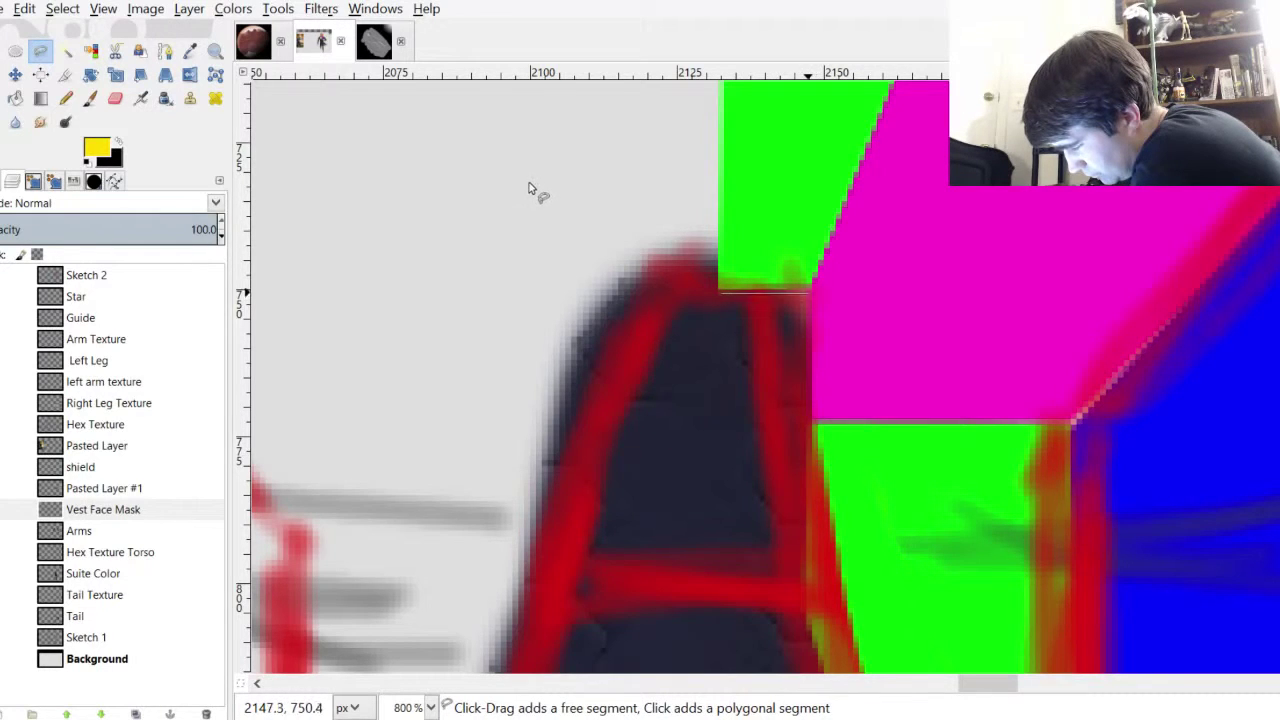
pyautogui.click(804, 291)
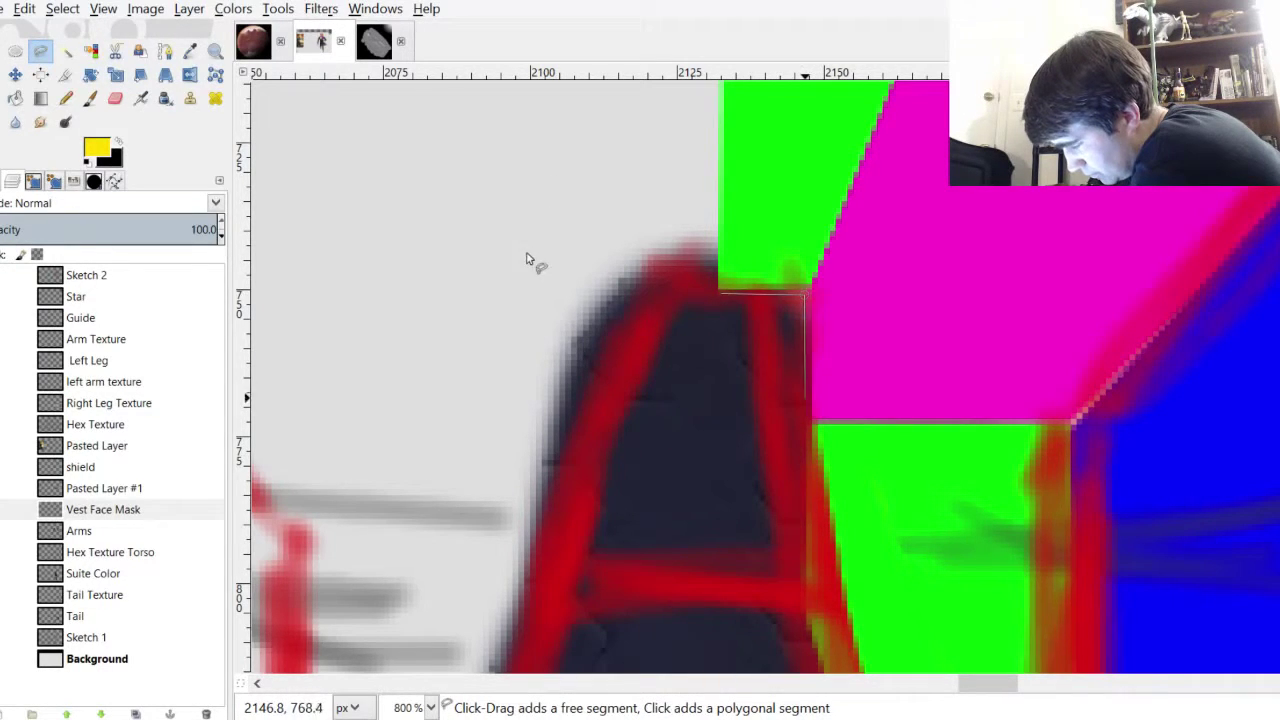
pyautogui.click(804, 395)
pyautogui.click(575, 407)
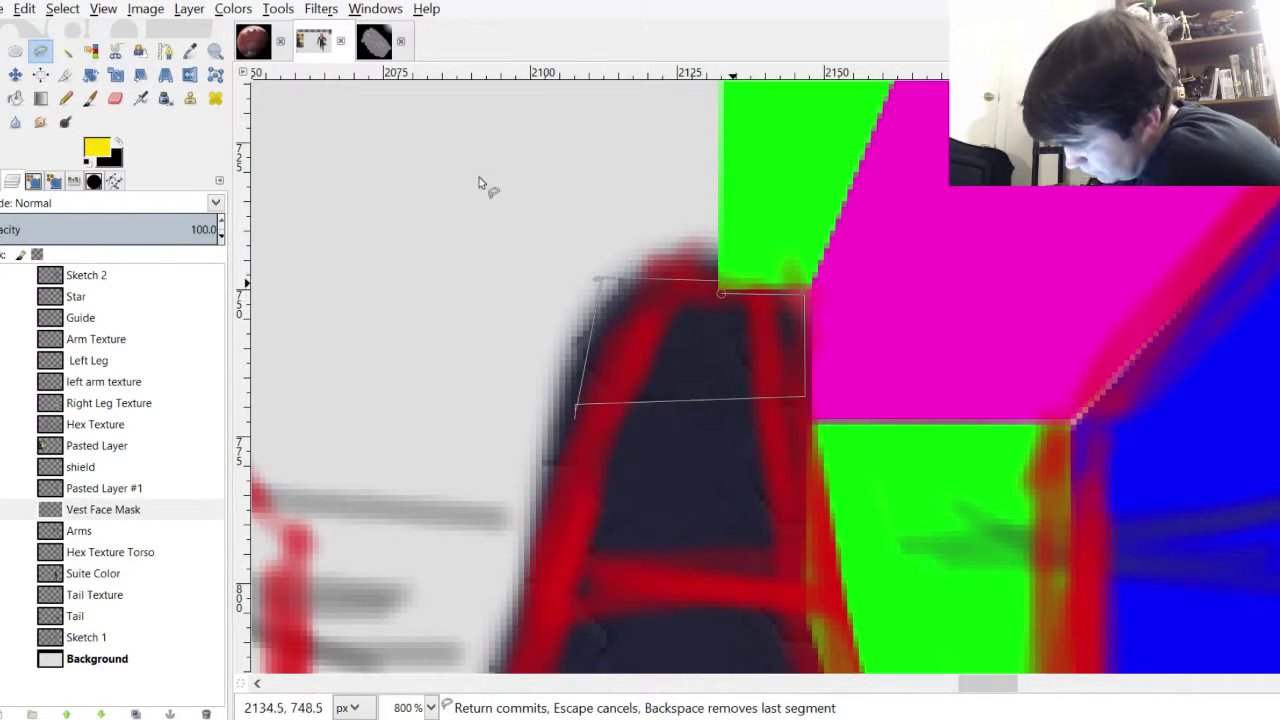
pyautogui.press('Return')
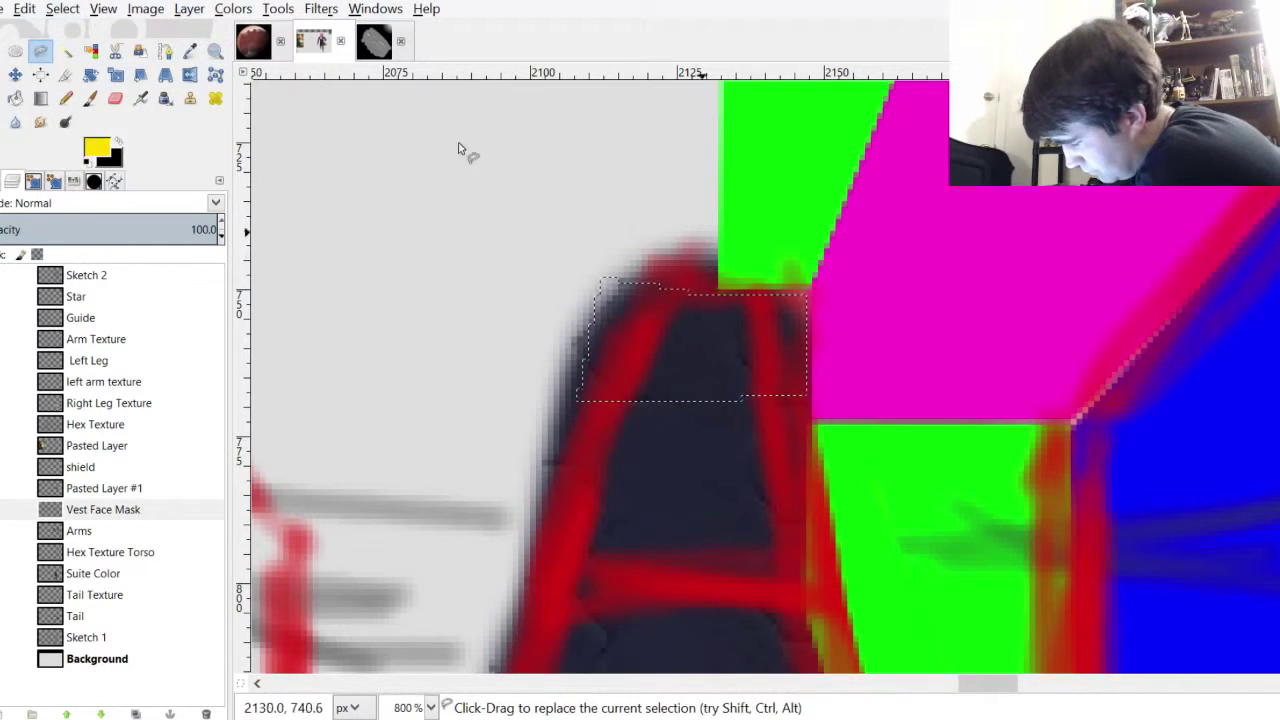
pyautogui.click(62, 9)
pyautogui.click(54, 49)
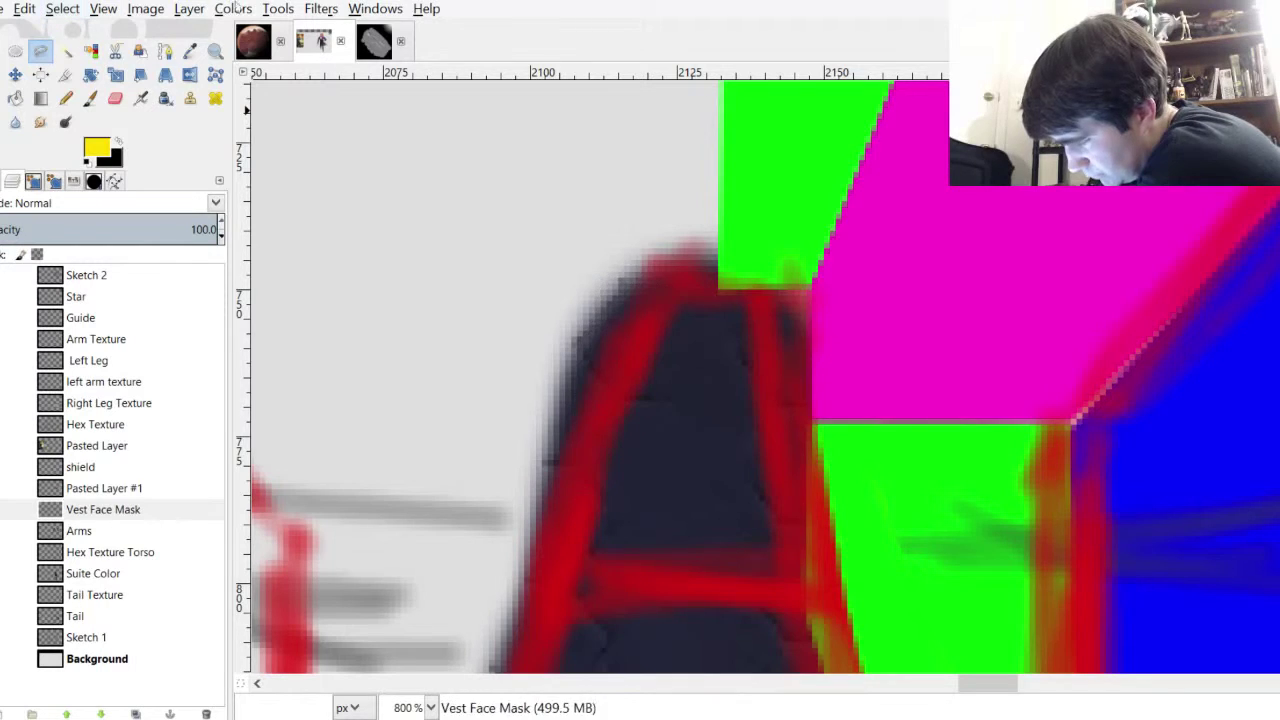
# Make a polygonal selection of the narrow strip directly below the green chest strip, bordered by the magenta and lower green vest sections
pyautogui.click(720, 285)
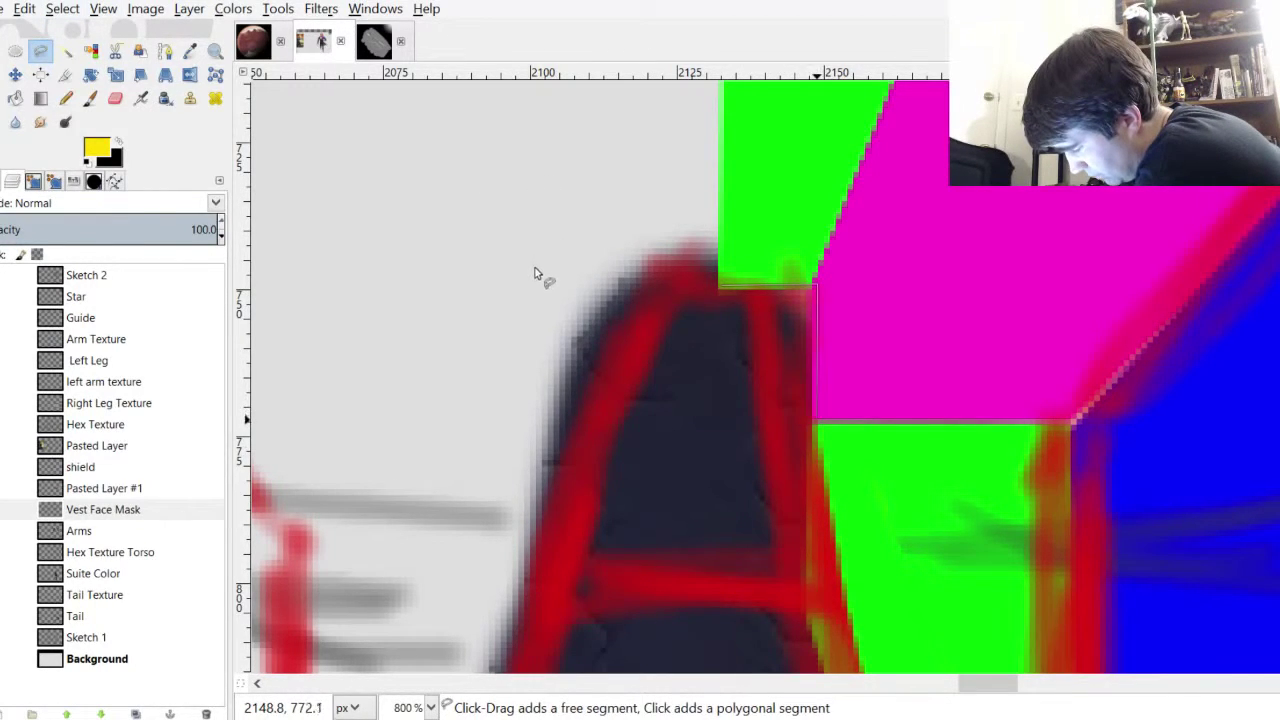
pyautogui.click(817, 421)
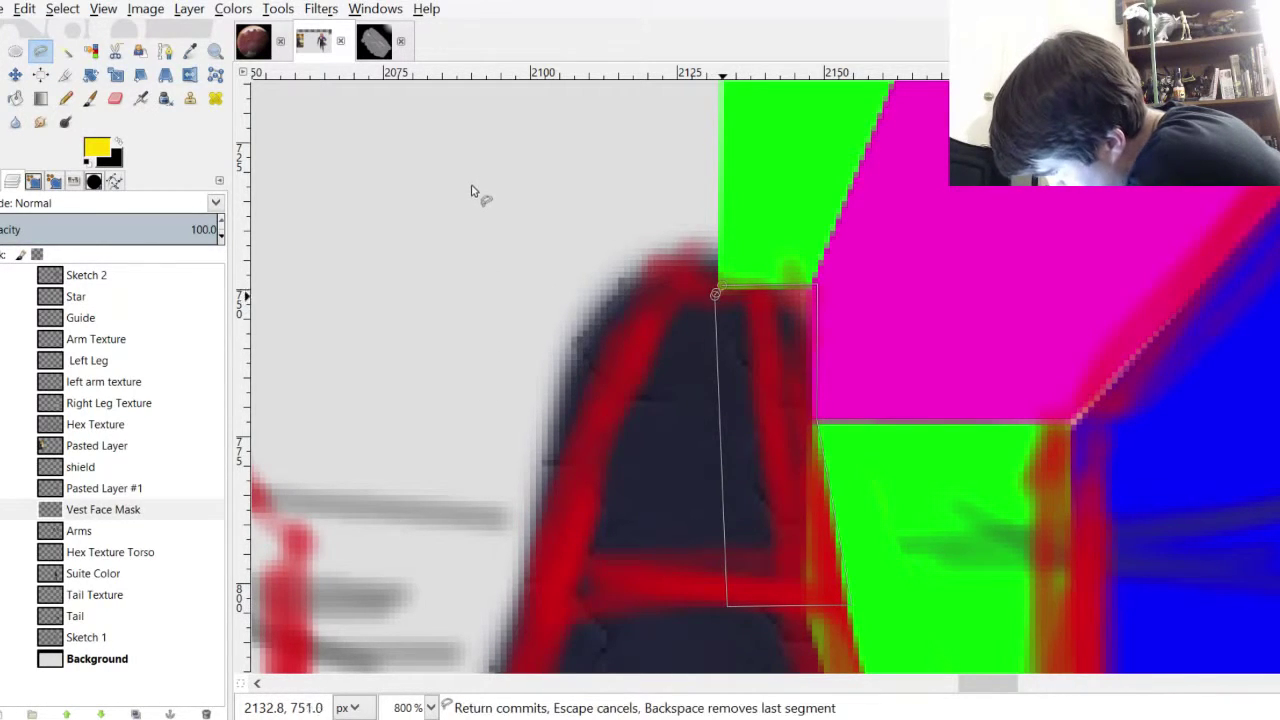
pyautogui.press('Return')
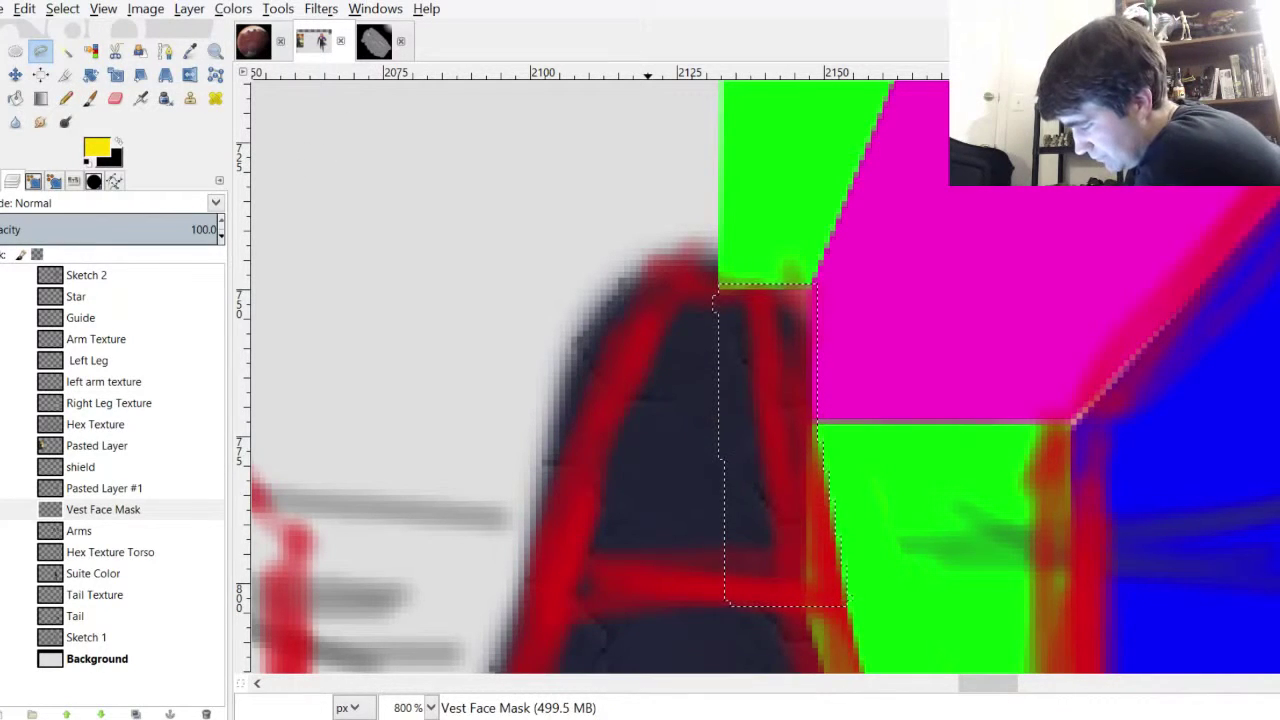
# Set the foreground colour to blue, paint the selected narrow strip with the Paintbrush and clear the selection
pyautogui.click(91, 98)
pyautogui.moveTo(720, 390); pyautogui.dragTo(729, 376)
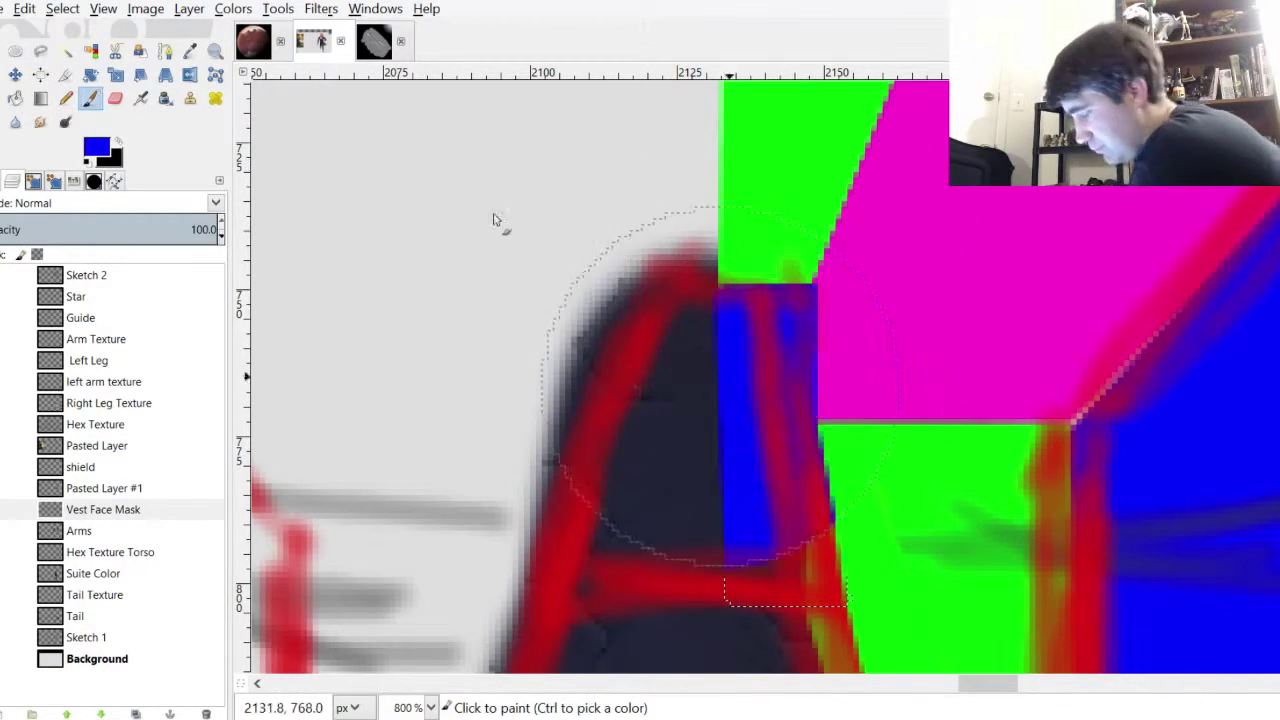
pyautogui.scroll(-6, 720, 263)
pyautogui.scroll(2, 708, 285)
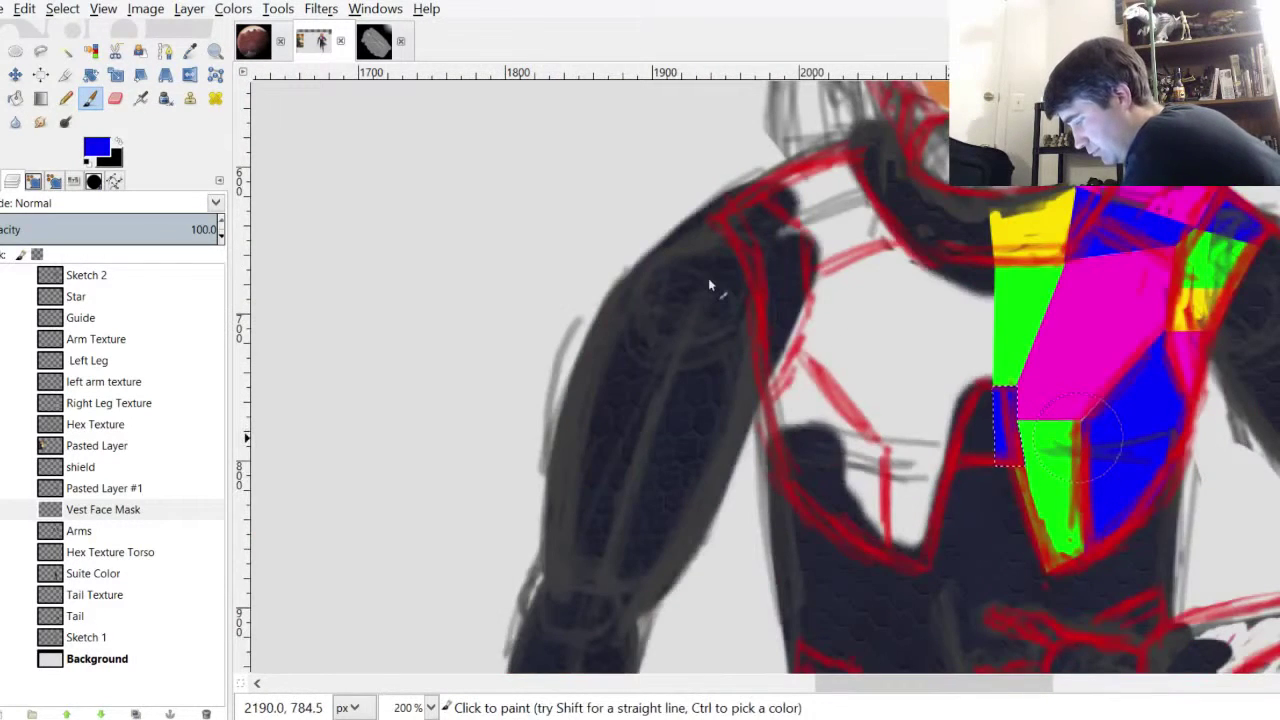
pyautogui.scroll(-2, 708, 285)
pyautogui.click(62, 8)
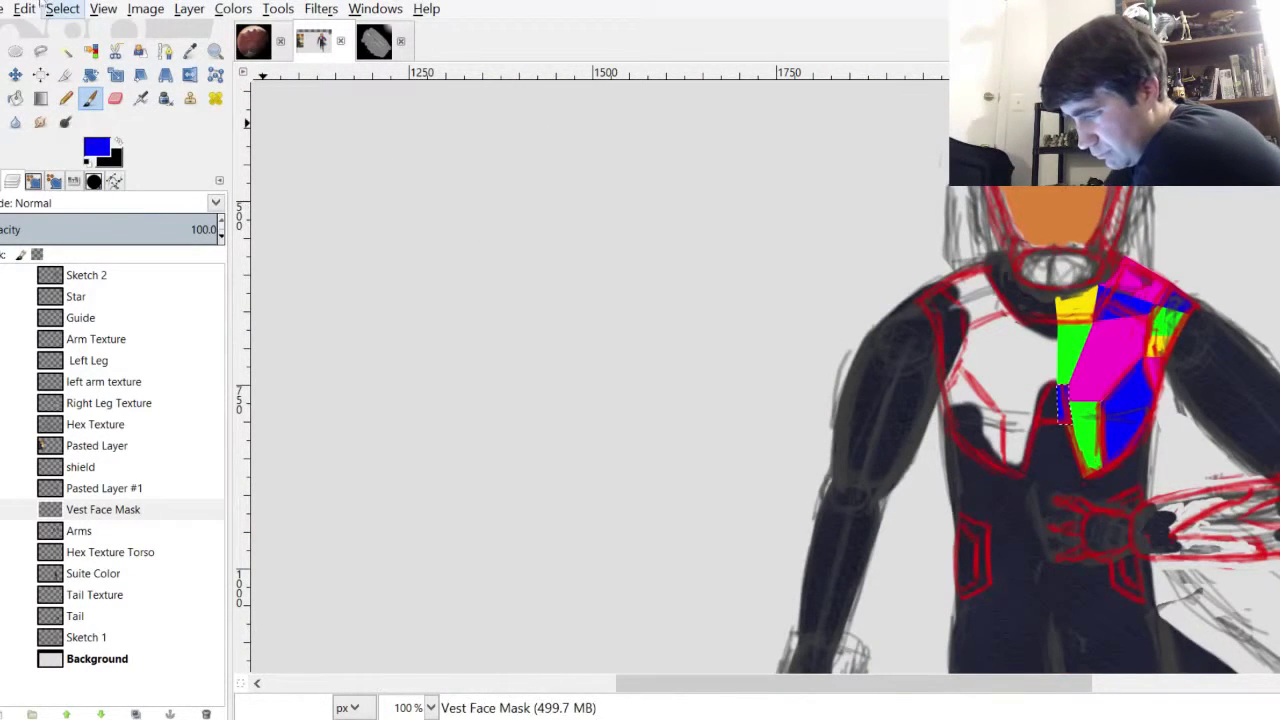
pyautogui.click(60, 37)
# Make a polygonal selection around the red-sketched waist side panel behind the bent arm's hand, from its upper slanted edge to its lower corner
pyautogui.scroll(-2, 1204, 394)
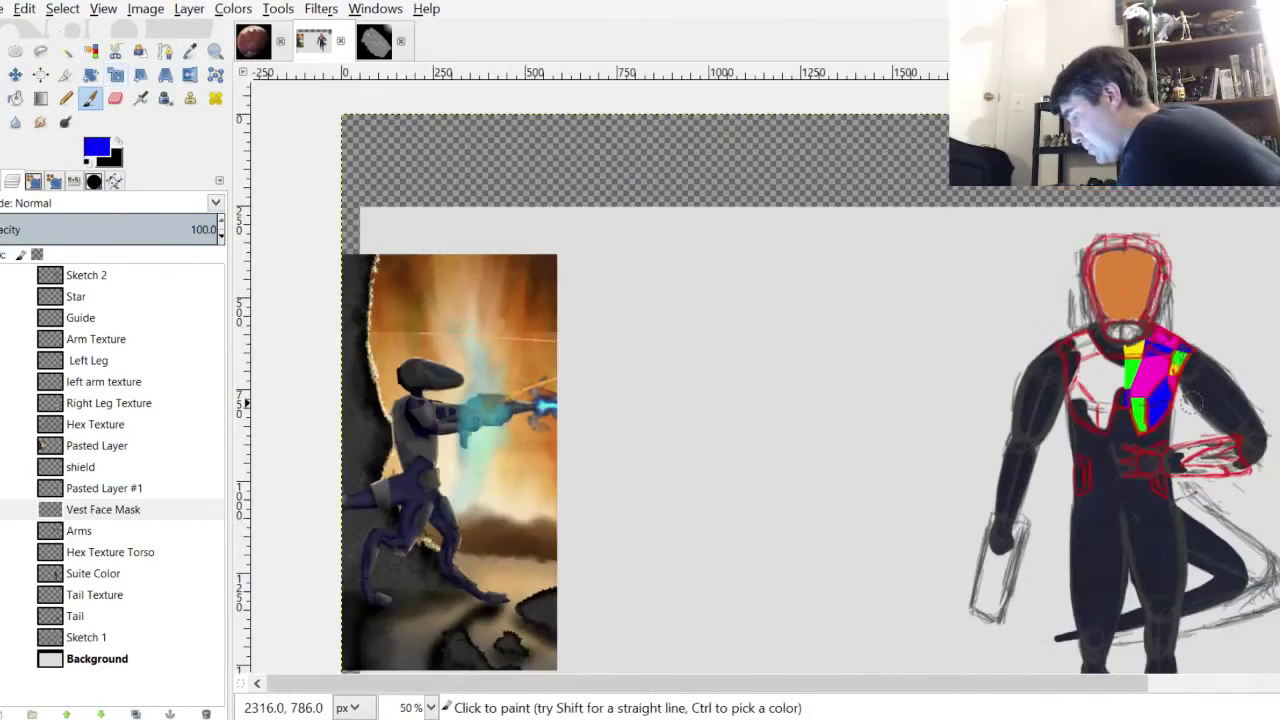
pyautogui.scroll(4, 1212, 350)
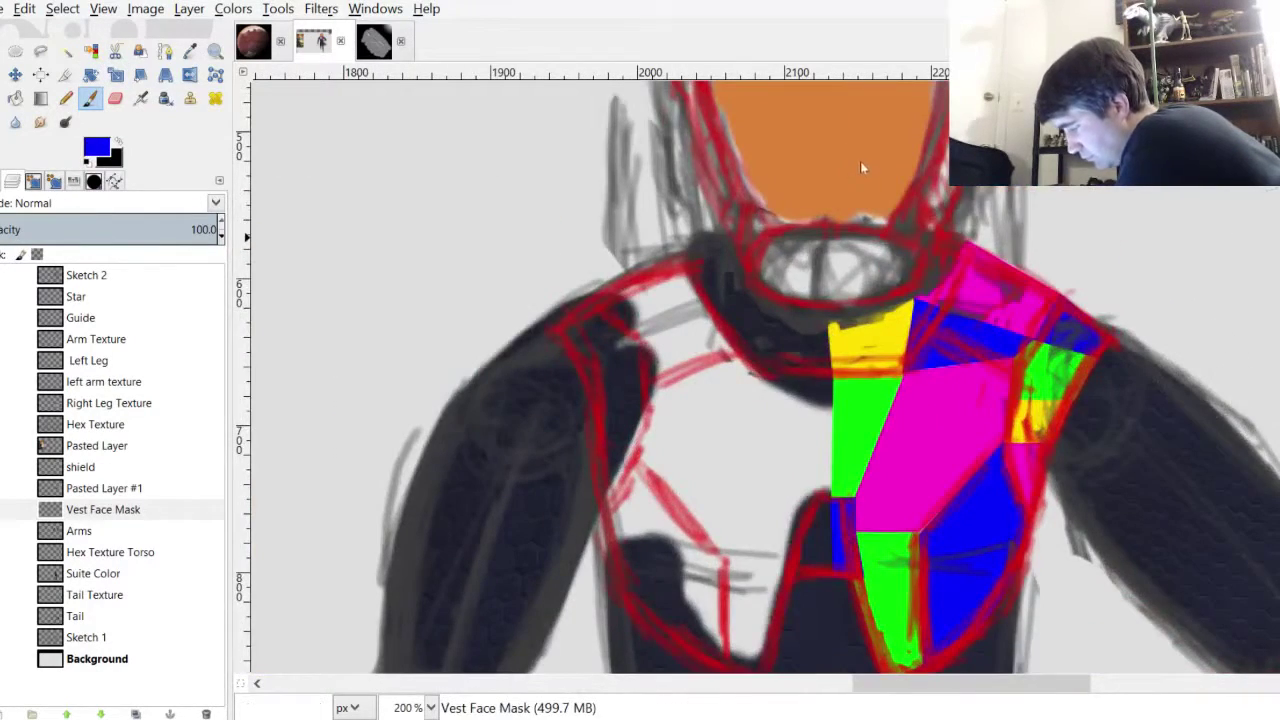
pyautogui.scroll(-4, 860, 190)
pyautogui.moveTo(1046, 684)
pyautogui.mouseDown()
pyautogui.moveTo(1112, 684)
pyautogui.moveTo(1051, 684)
pyautogui.mouseUp()
pyautogui.scroll(-2, 859, 218)
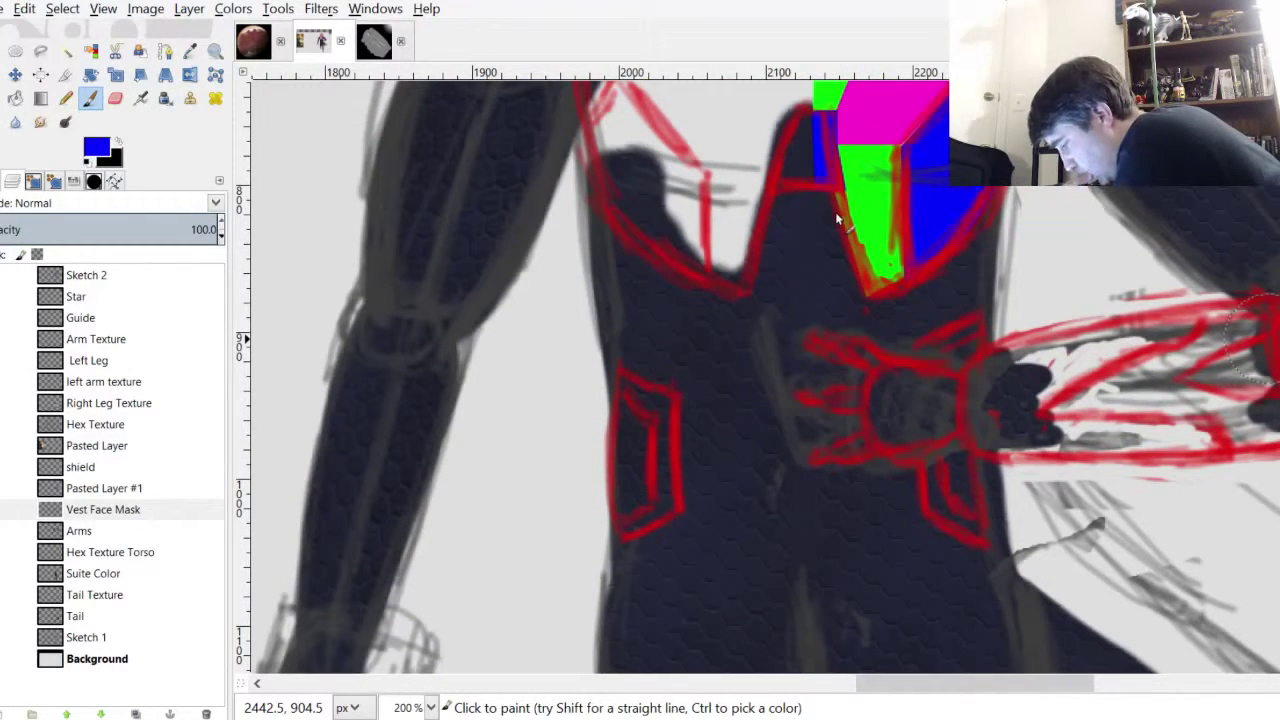
pyautogui.scroll(3, 963, 480)
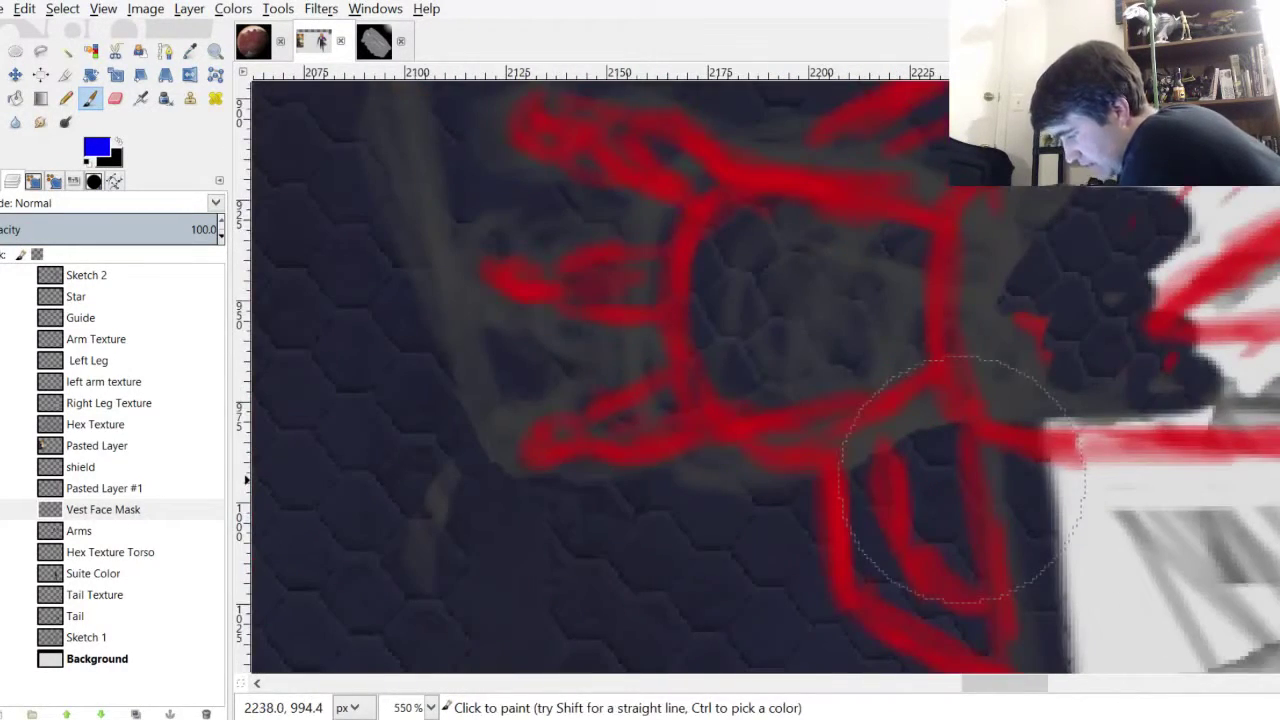
pyautogui.moveTo(856, 231); pyautogui.dragTo(847, 222)
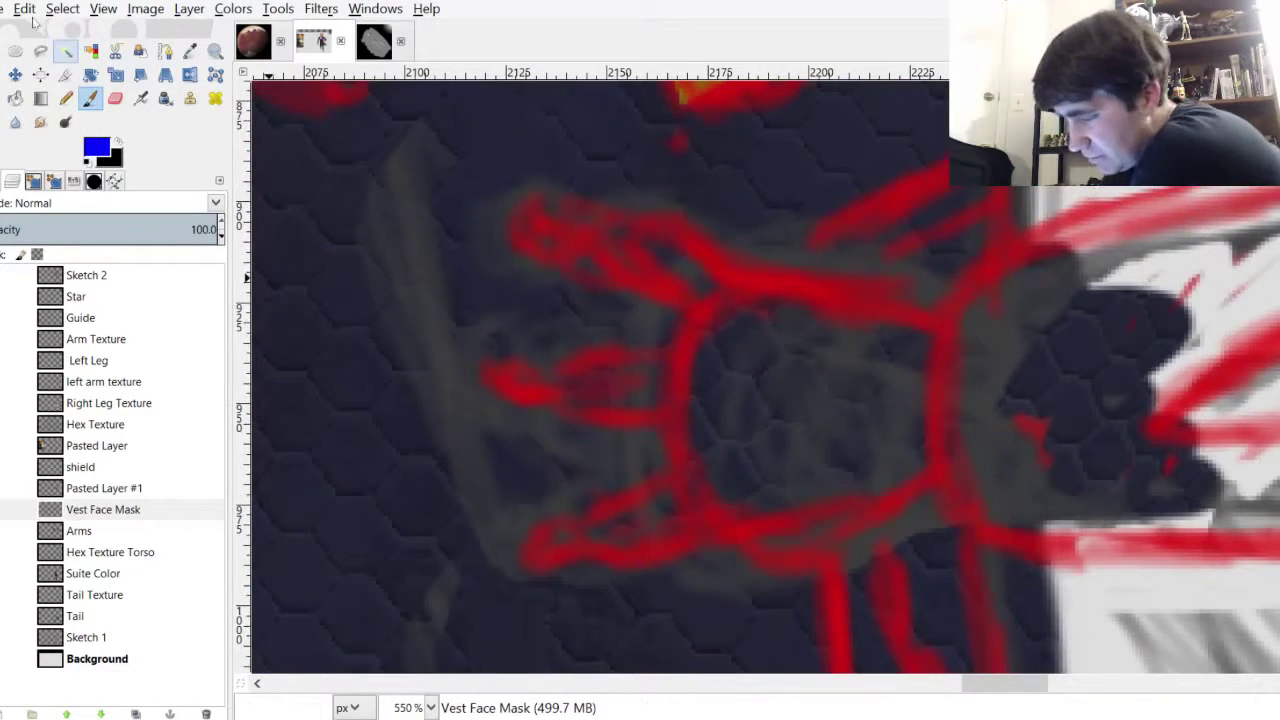
pyautogui.click(40, 51)
pyautogui.click(809, 242)
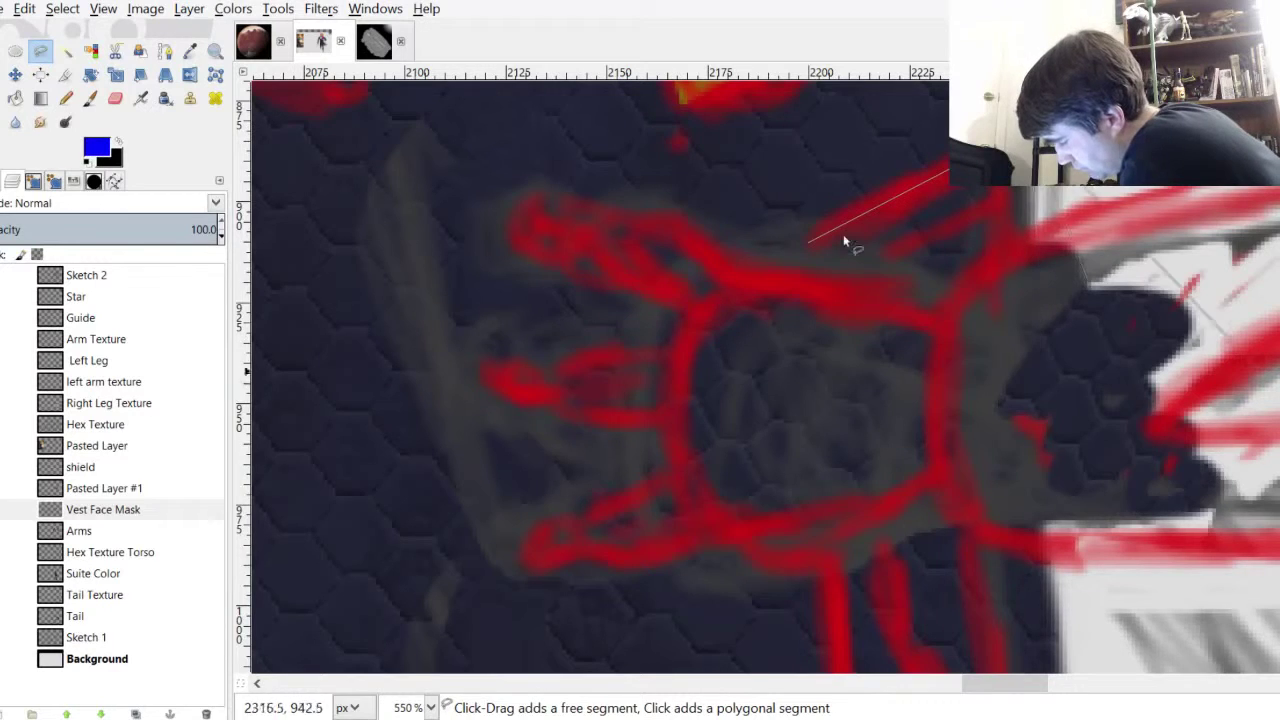
pyautogui.scroll(-5, 850, 237)
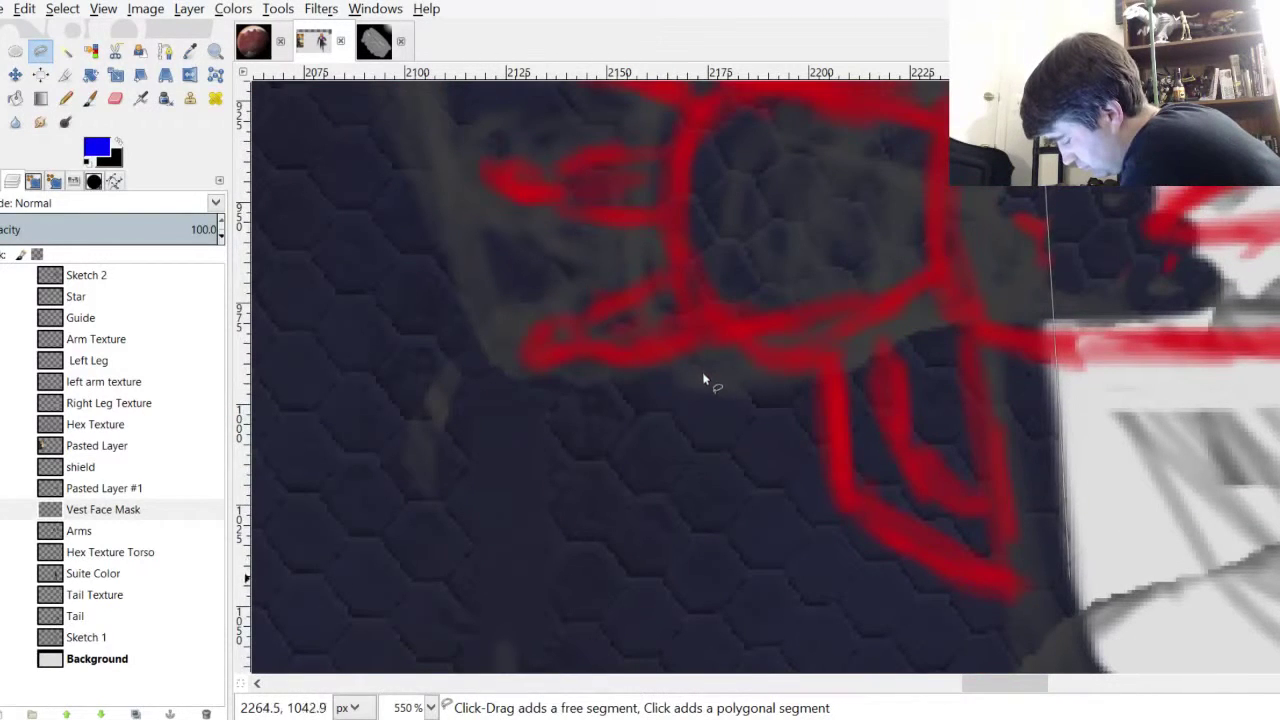
pyautogui.click(675, 391)
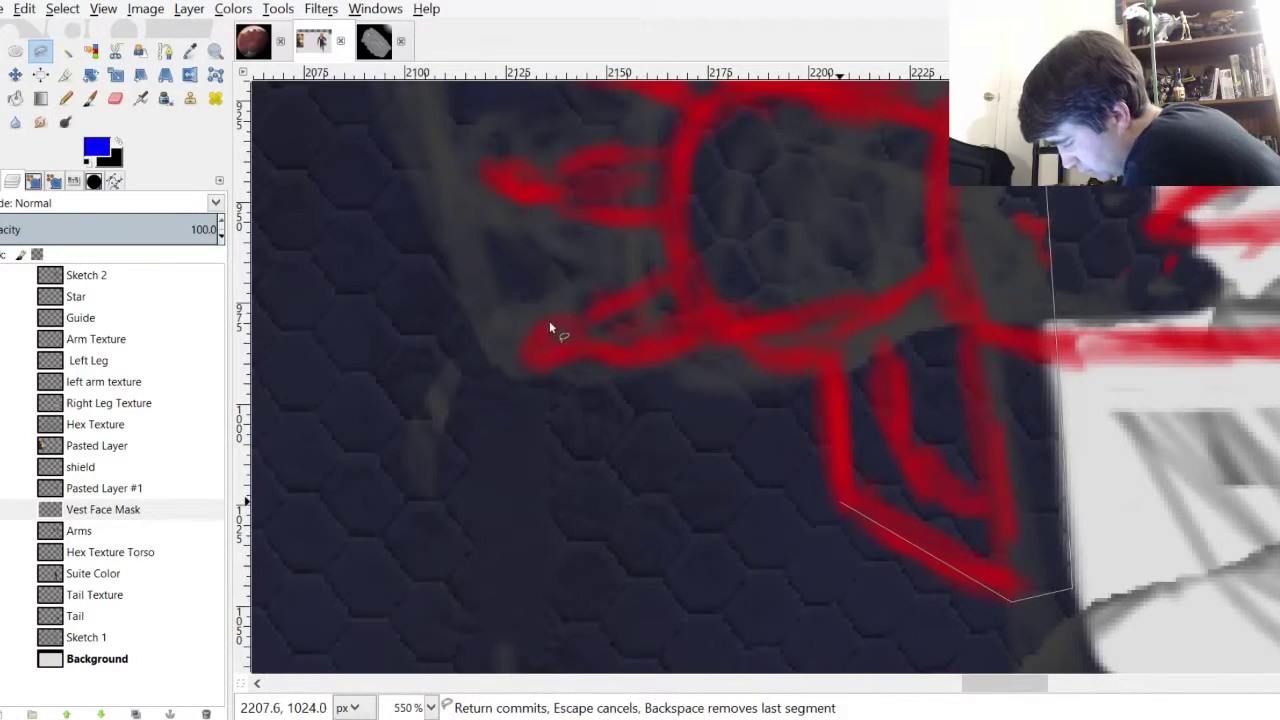
pyautogui.scroll(8, 735, 286)
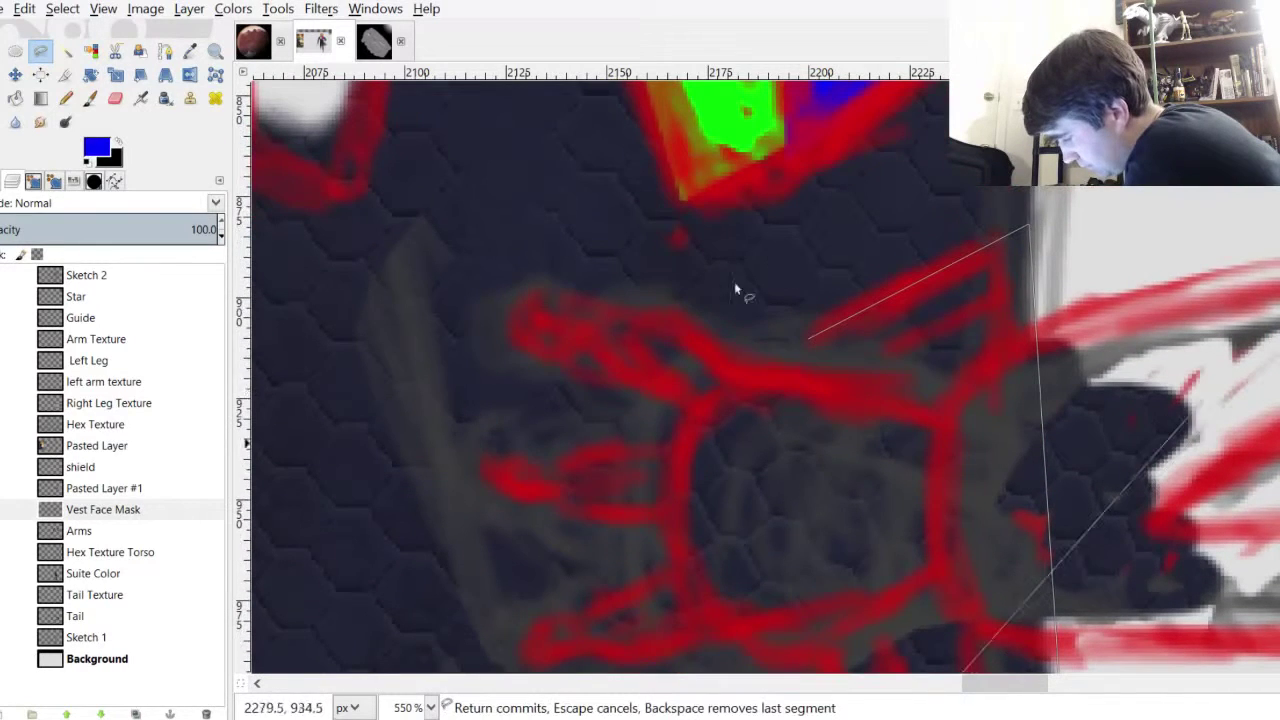
pyautogui.press('Return')
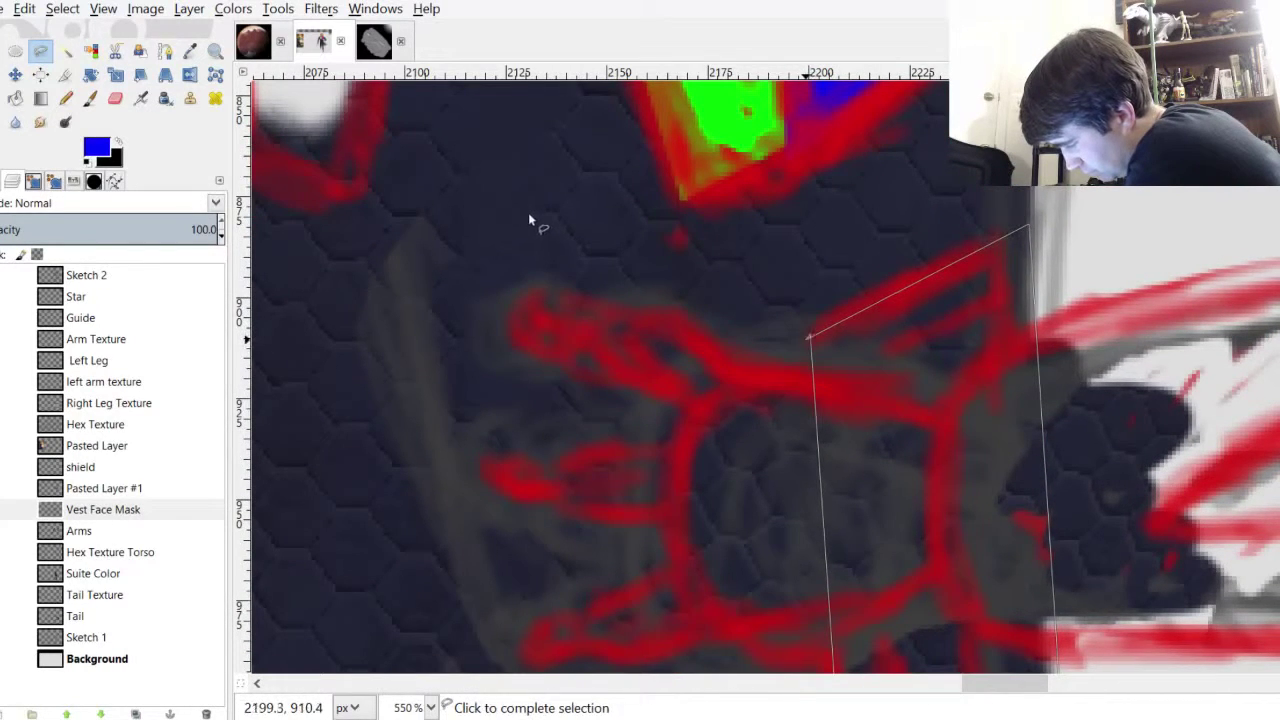
pyautogui.click(530, 220)
# Paint the selected waist side panel blue with the Paintbrush
pyautogui.scroll(-4, 1190, 457)
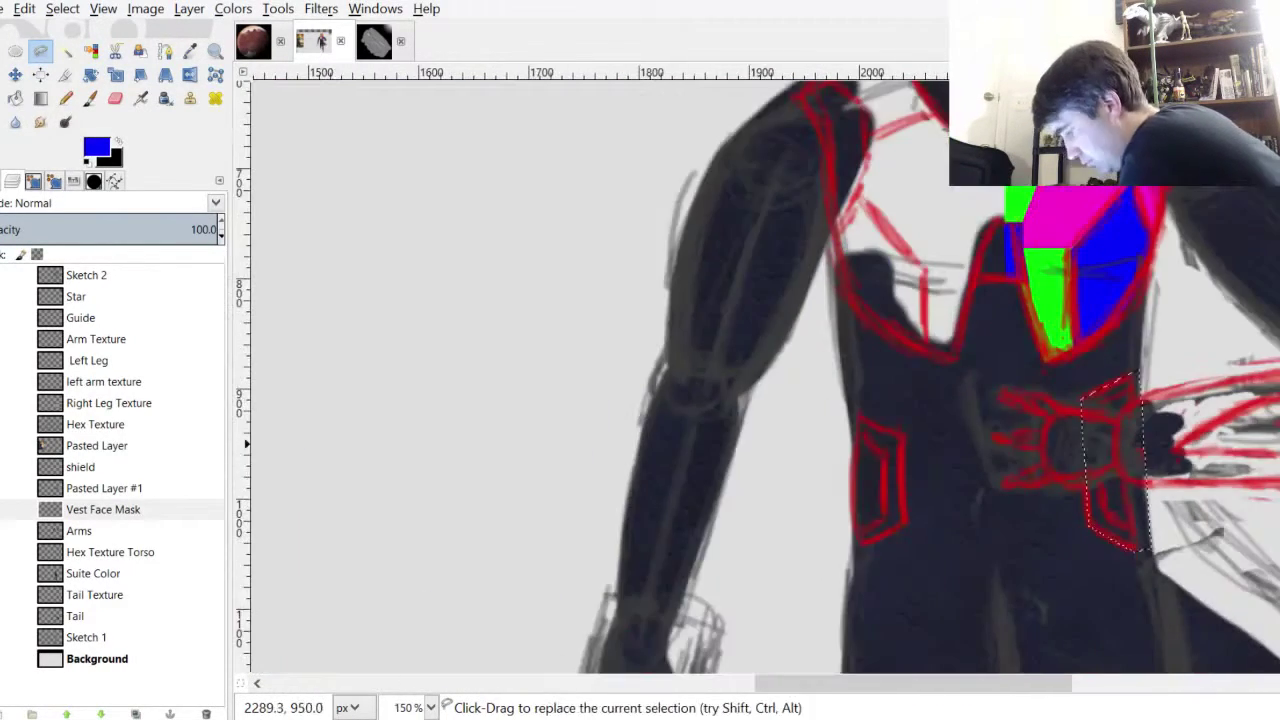
pyautogui.hotkey('ctrl', ',')
pyautogui.press('p')
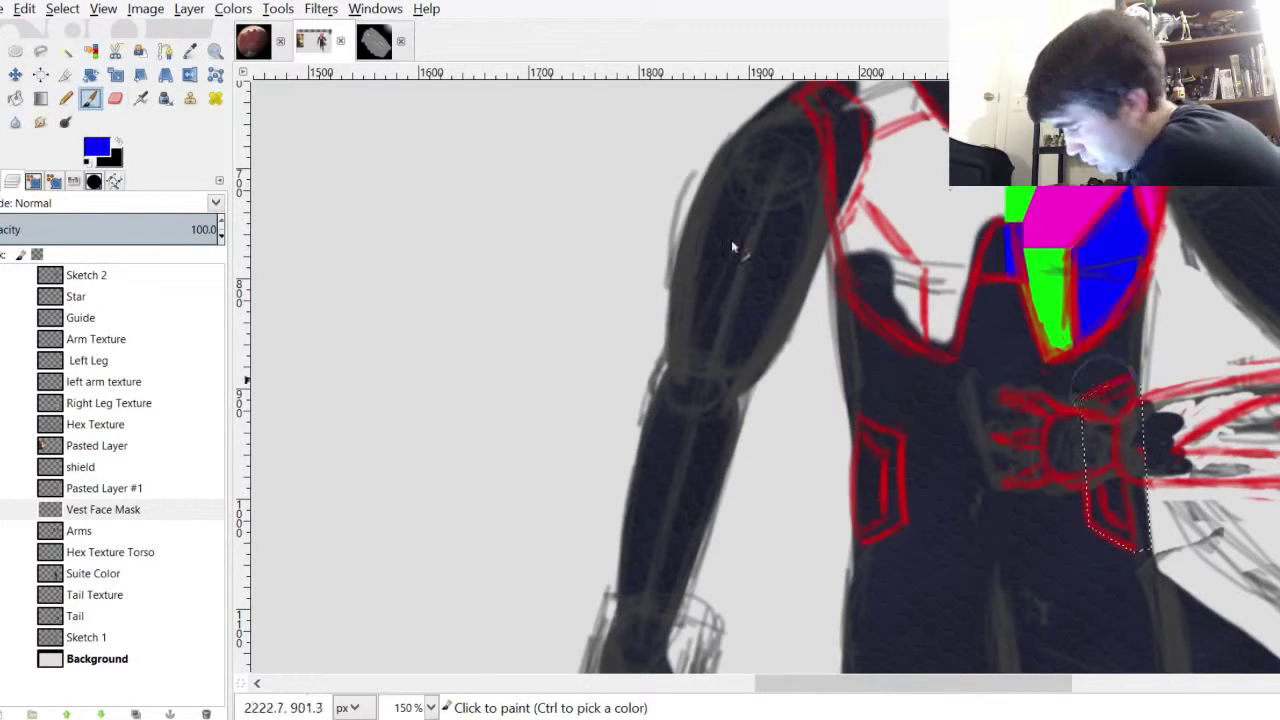
pyautogui.moveTo(769, 337); pyautogui.dragTo(757, 308)
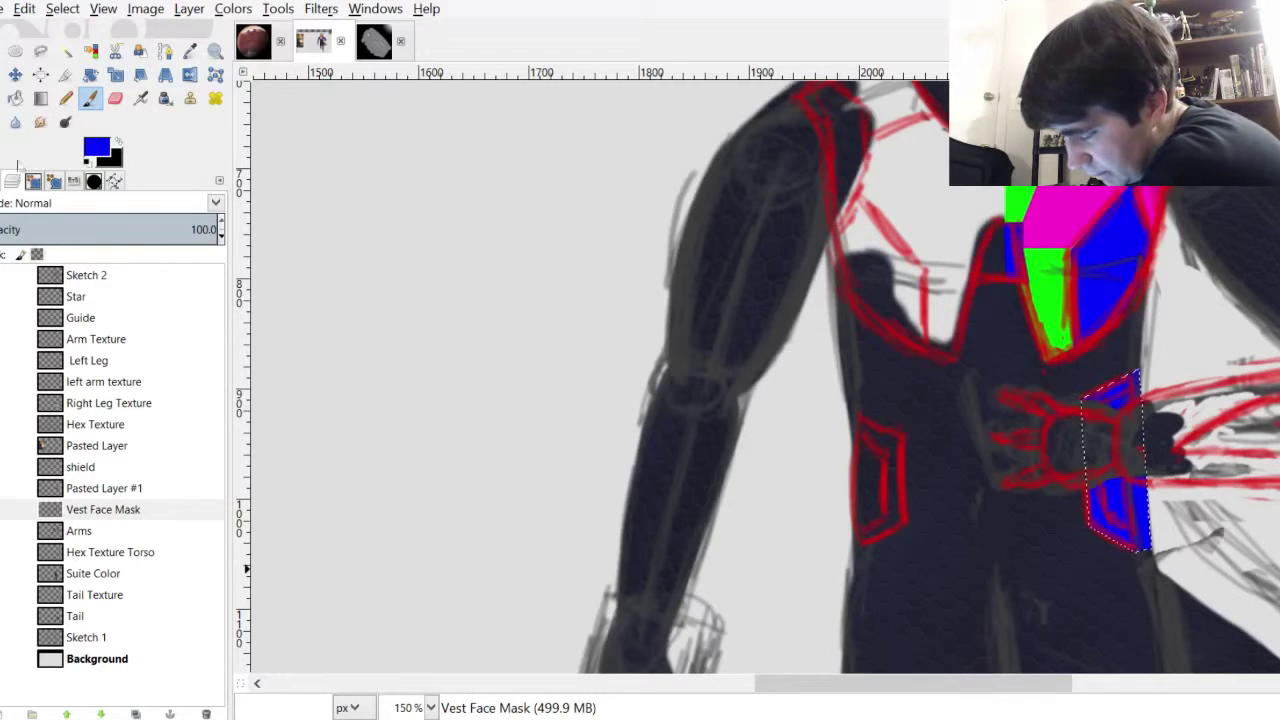
# Hide the sketch lines and inspect the edges between the painted vest sections up close
pyautogui.click(13, 275)
pyautogui.scroll(-3, 1233, 369)
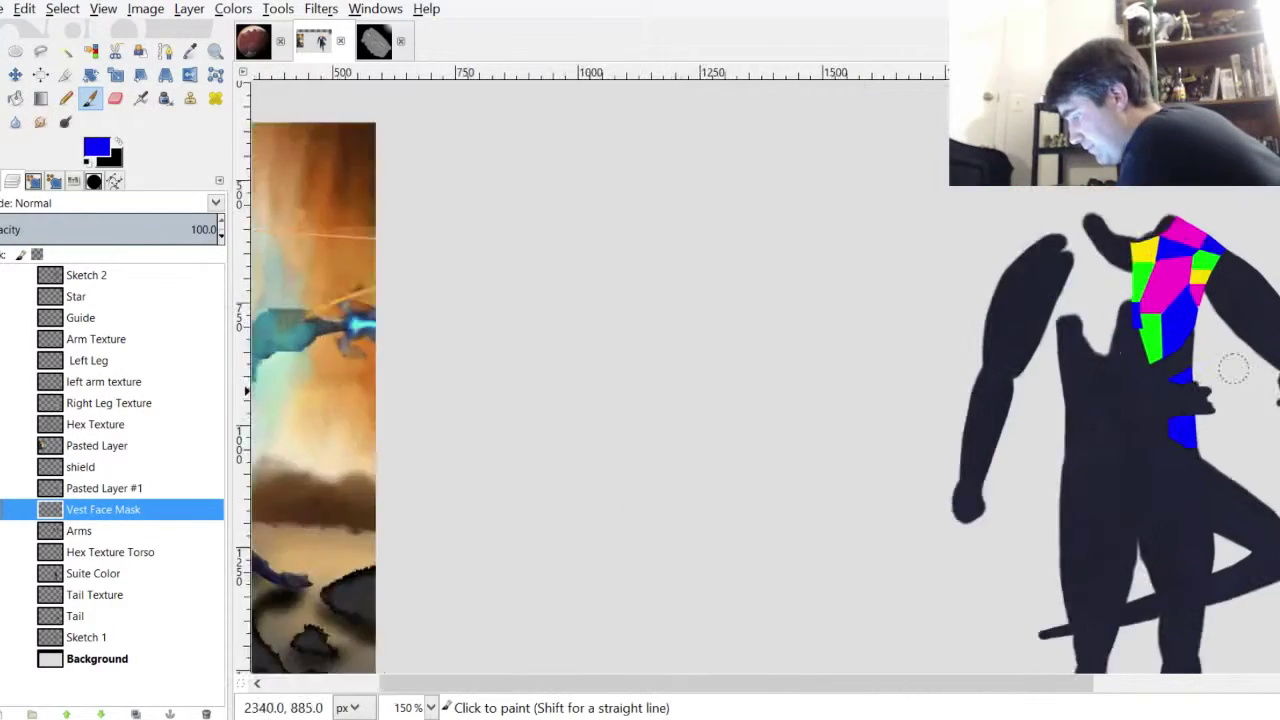
pyautogui.scroll(4, 1236, 290)
pyautogui.scroll(5, 763, 271)
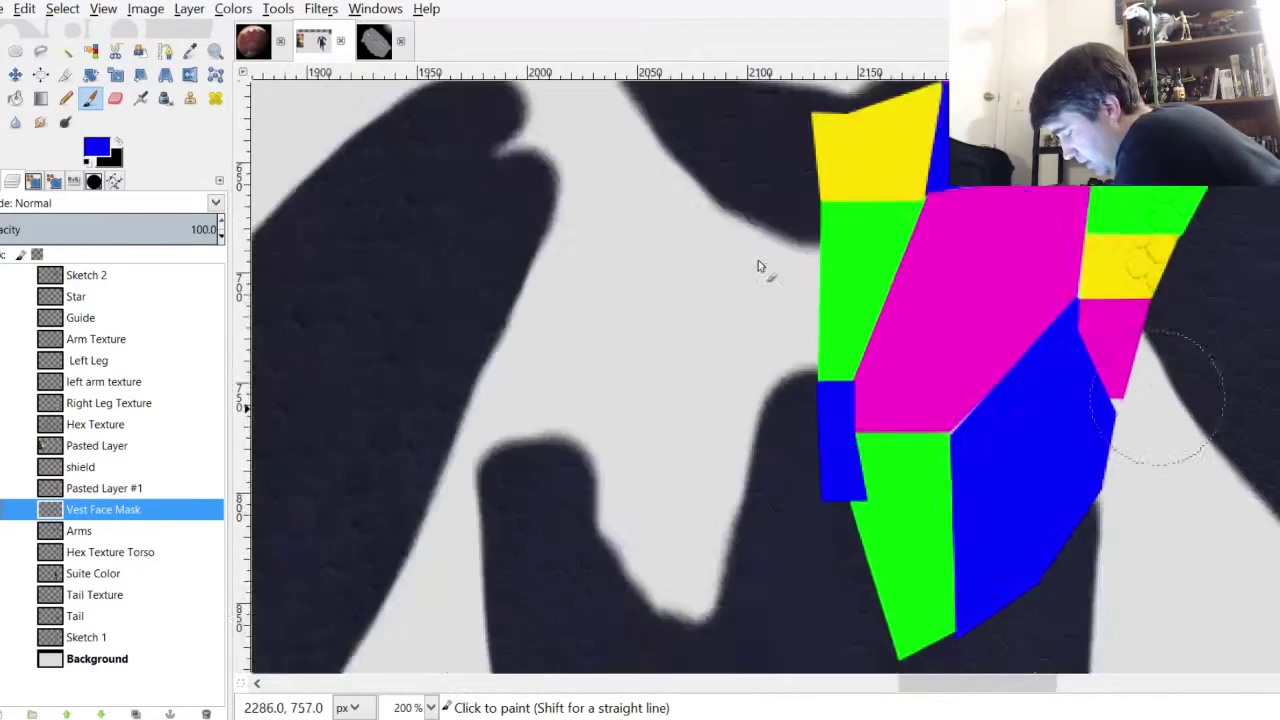
pyautogui.scroll(5, 853, 180)
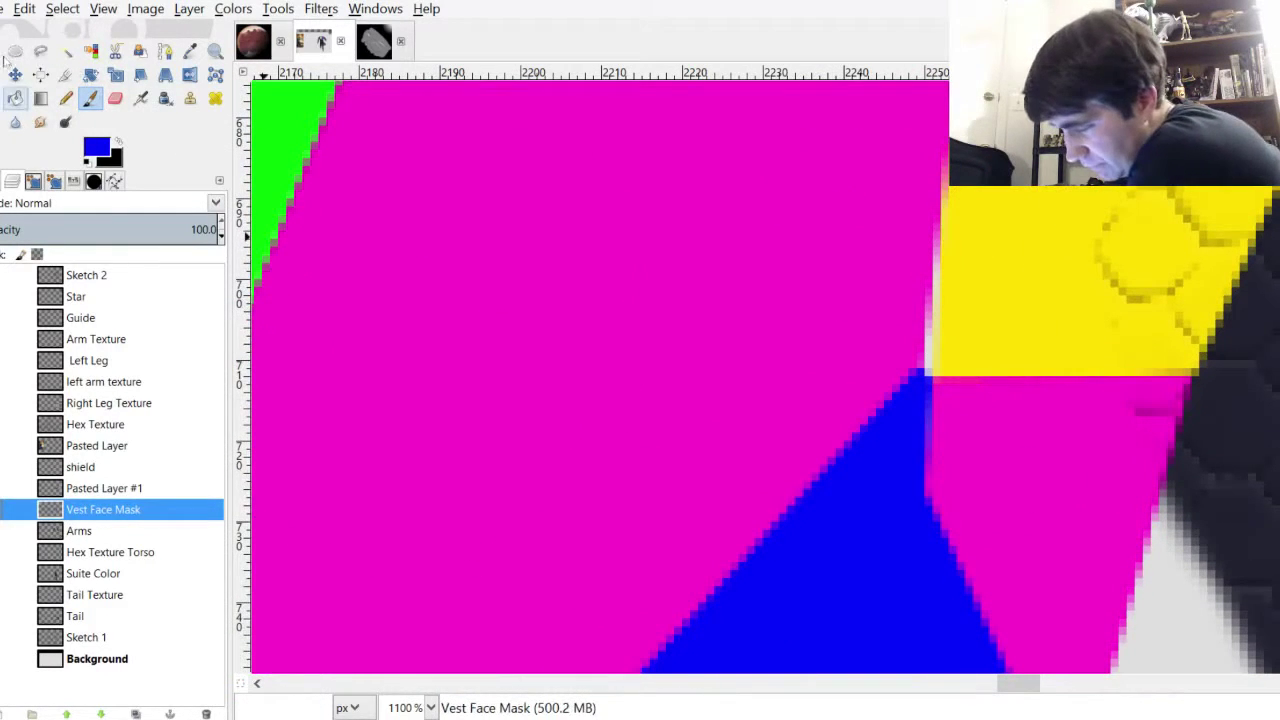
# Activate the Smudge tool and try to smudge the pale gap between the large magenta chest panel and the yellow side panel
pyautogui.click(40, 122)
pyautogui.click(2, 181)
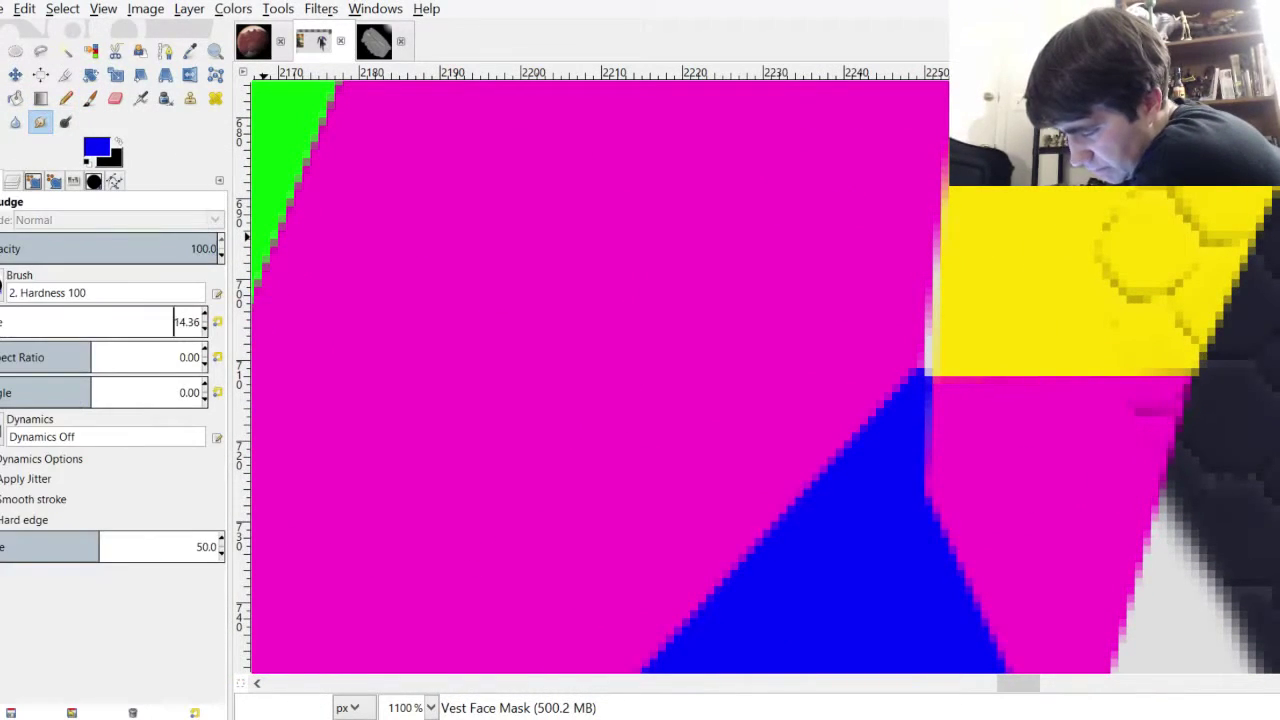
pyautogui.click(906, 315)
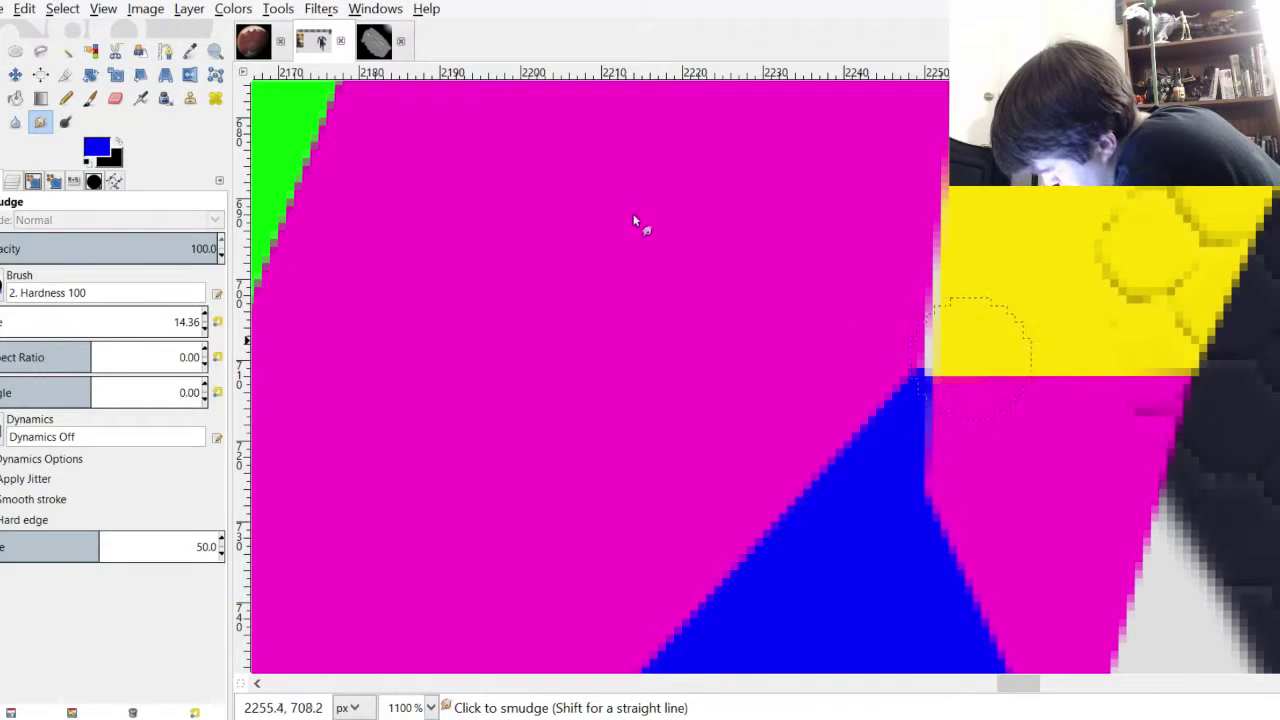
pyautogui.keyDown('ctrl'); pyautogui.scroll(2, 965, 335); pyautogui.keyUp('ctrl')
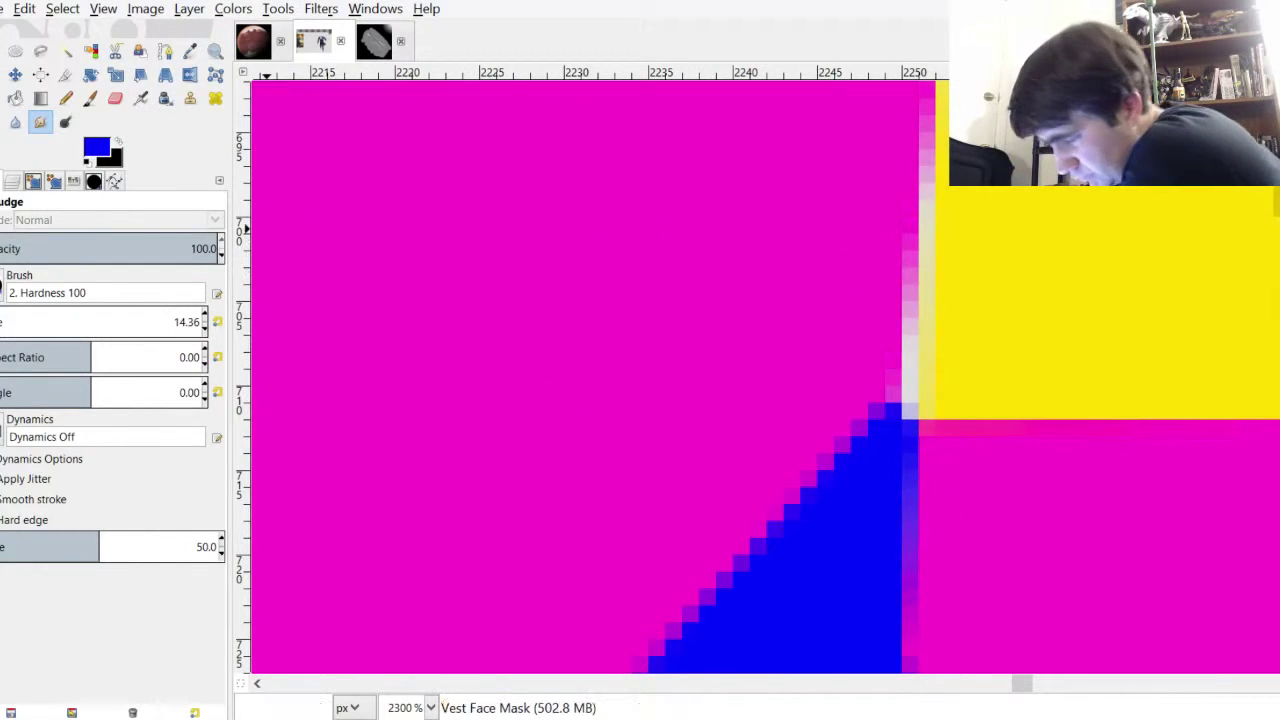
pyautogui.click(12, 180)
pyautogui.scroll(1, 1018, 317)
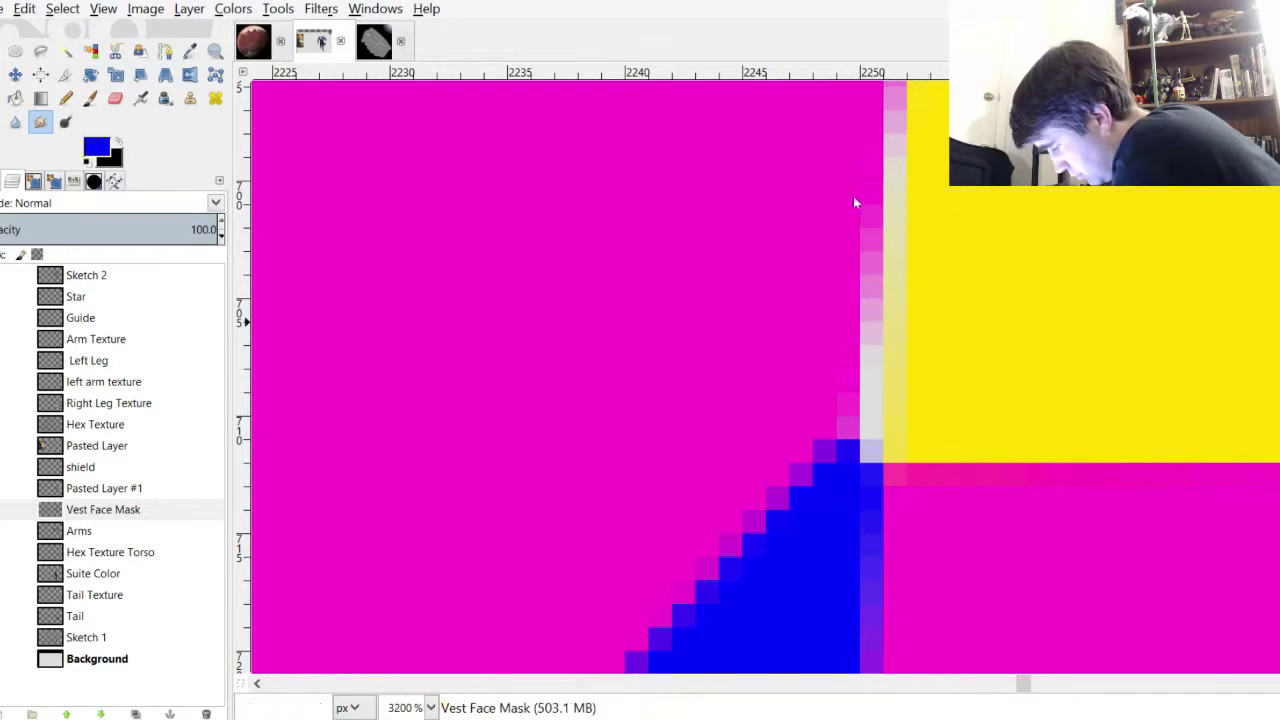
# Clear the selection and smudge the pale gap between the large magenta chest panel and the yellow side panel
pyautogui.scroll(-4, 831, 141)
pyautogui.scroll(-3, 1090, 432)
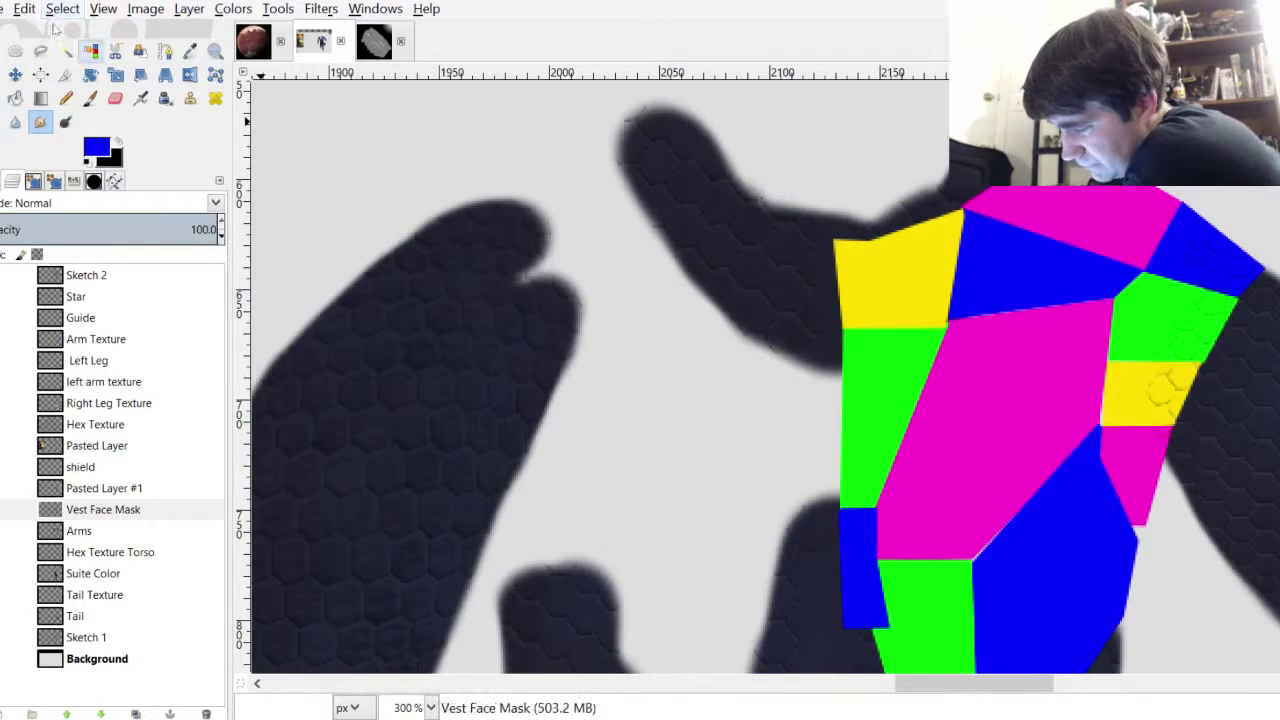
pyautogui.scroll(6, 1165, 392)
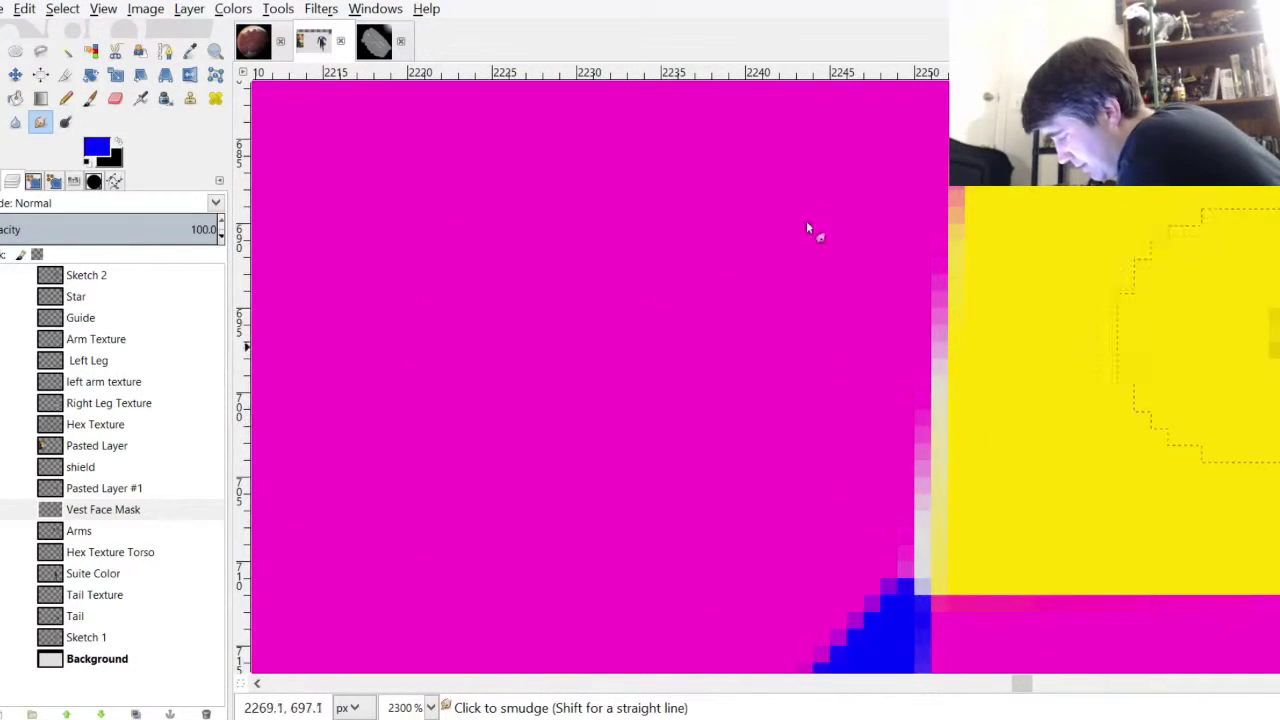
pyautogui.hscroll(5, 677, 443)
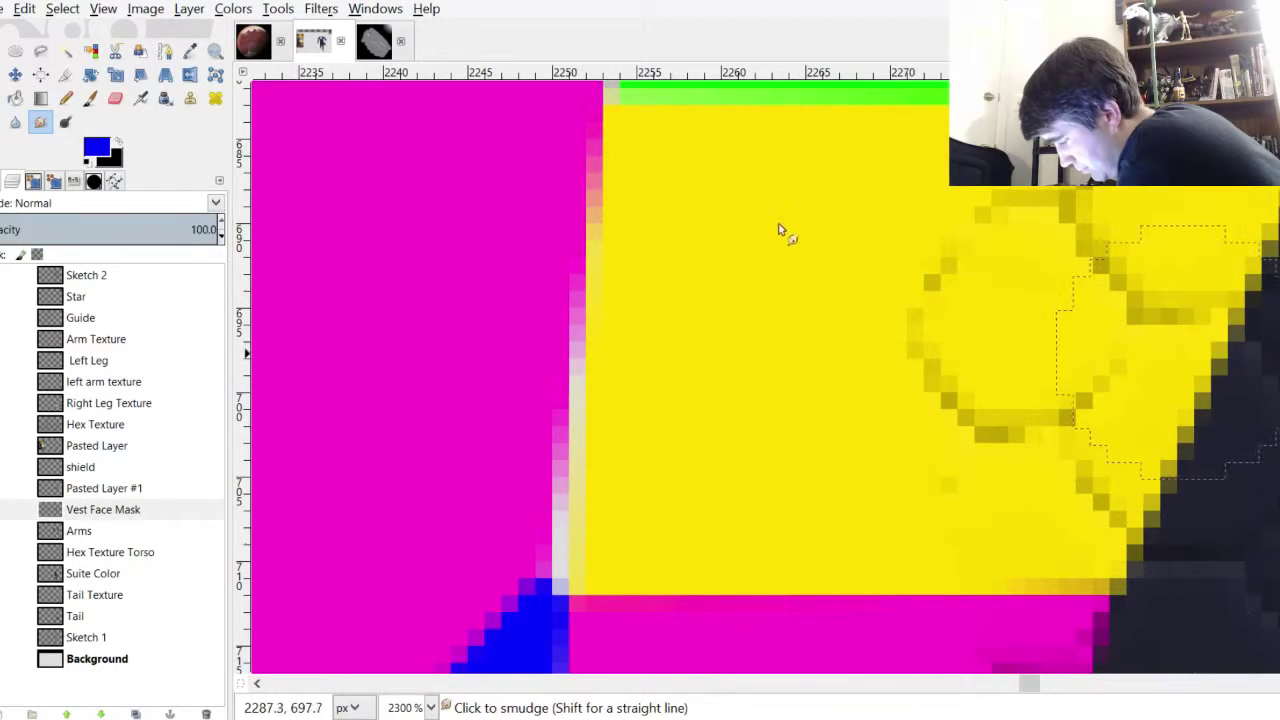
pyautogui.hotkey('ctrl', 'shift', 'a')
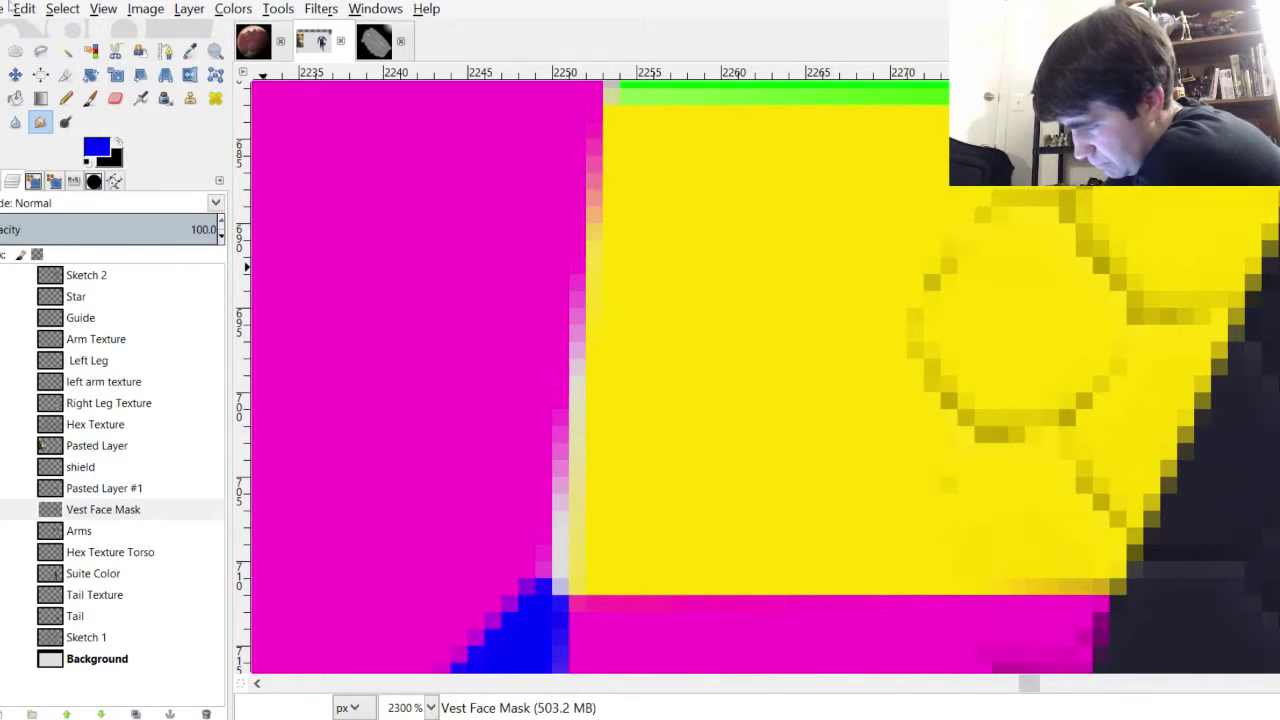
pyautogui.scroll(-4, 723, 254)
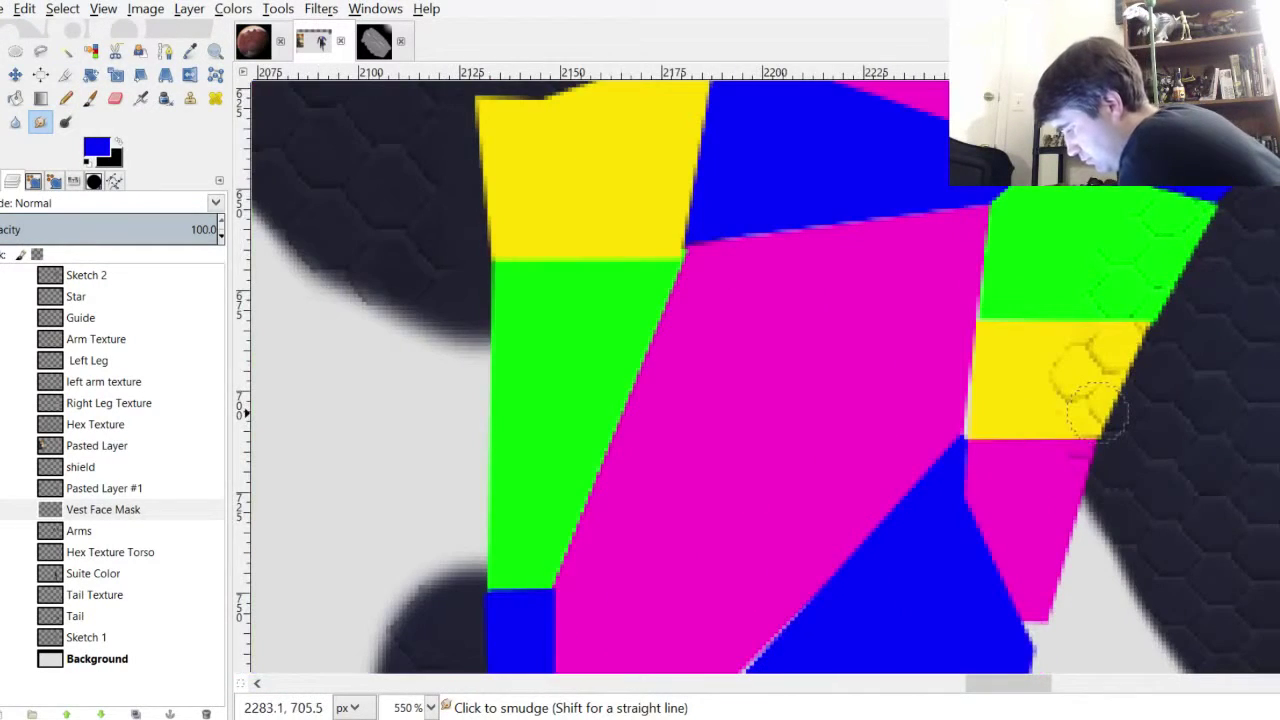
pyautogui.scroll(-1, 1190, 350)
pyautogui.scroll(5, 1098, 390)
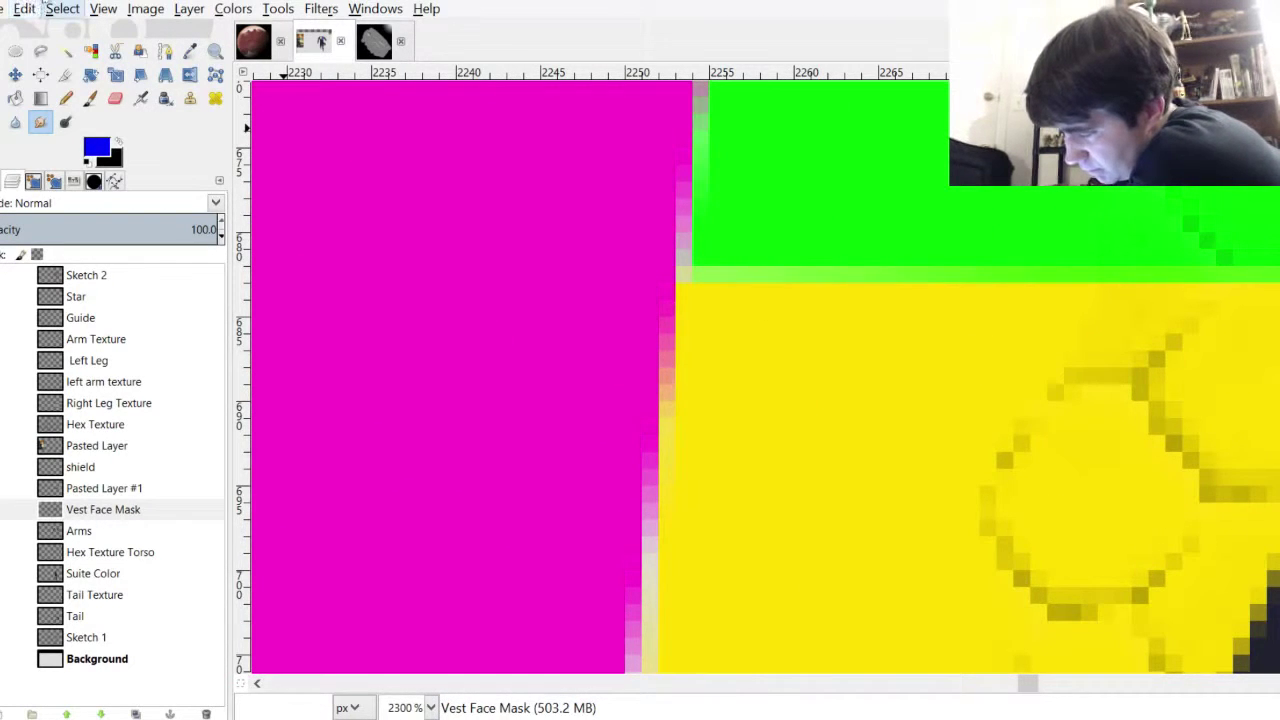
pyautogui.click(62, 8)
pyautogui.click(78, 50)
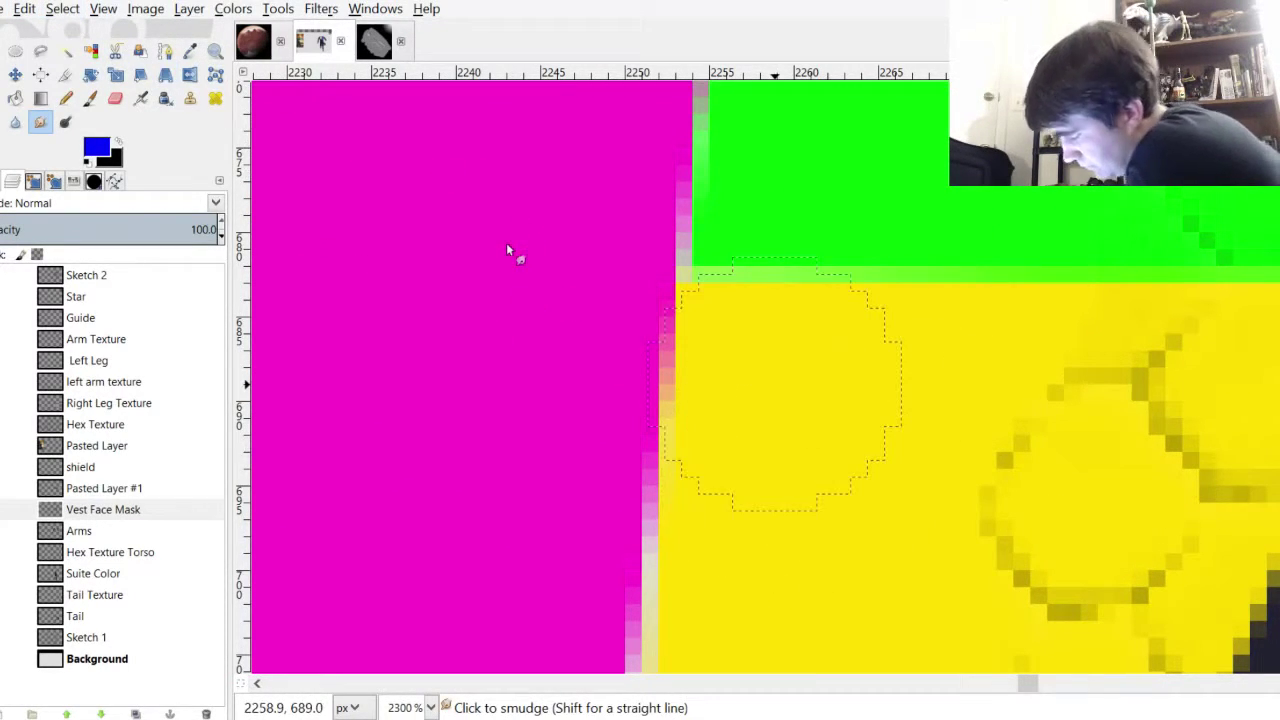
pyautogui.scroll(-3, 855, 176)
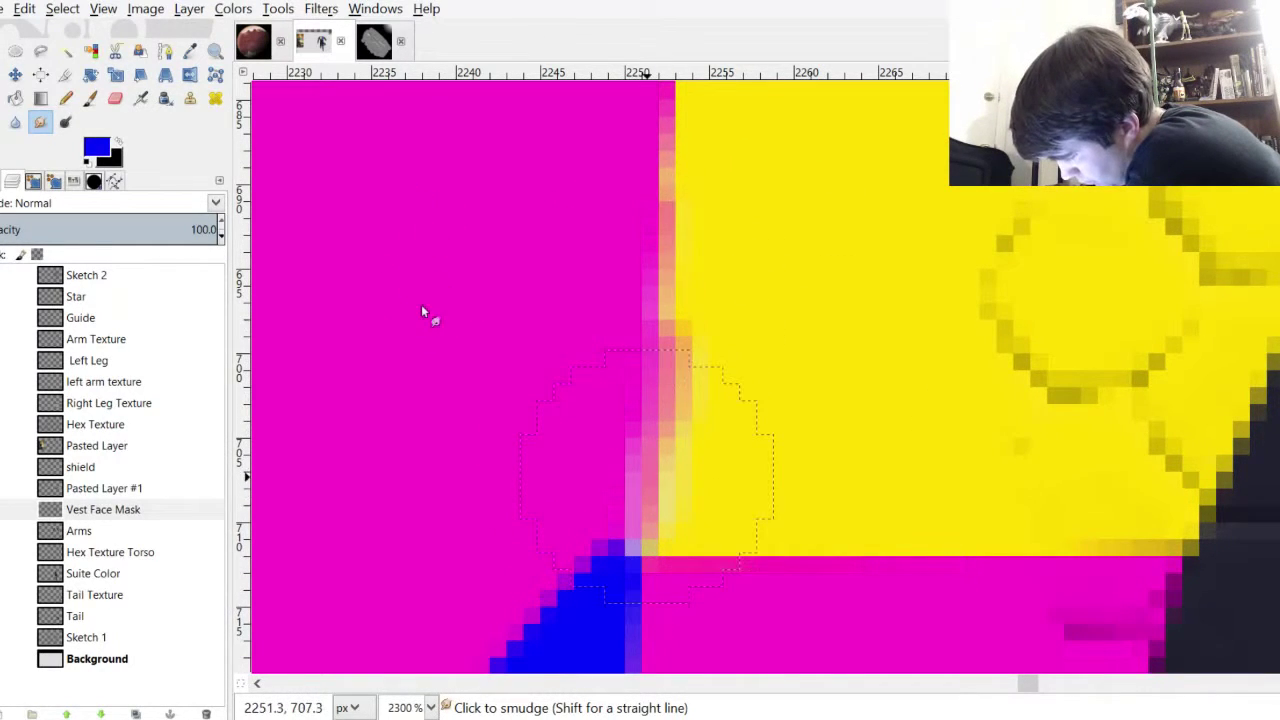
pyautogui.scroll(-4, 1130, 372)
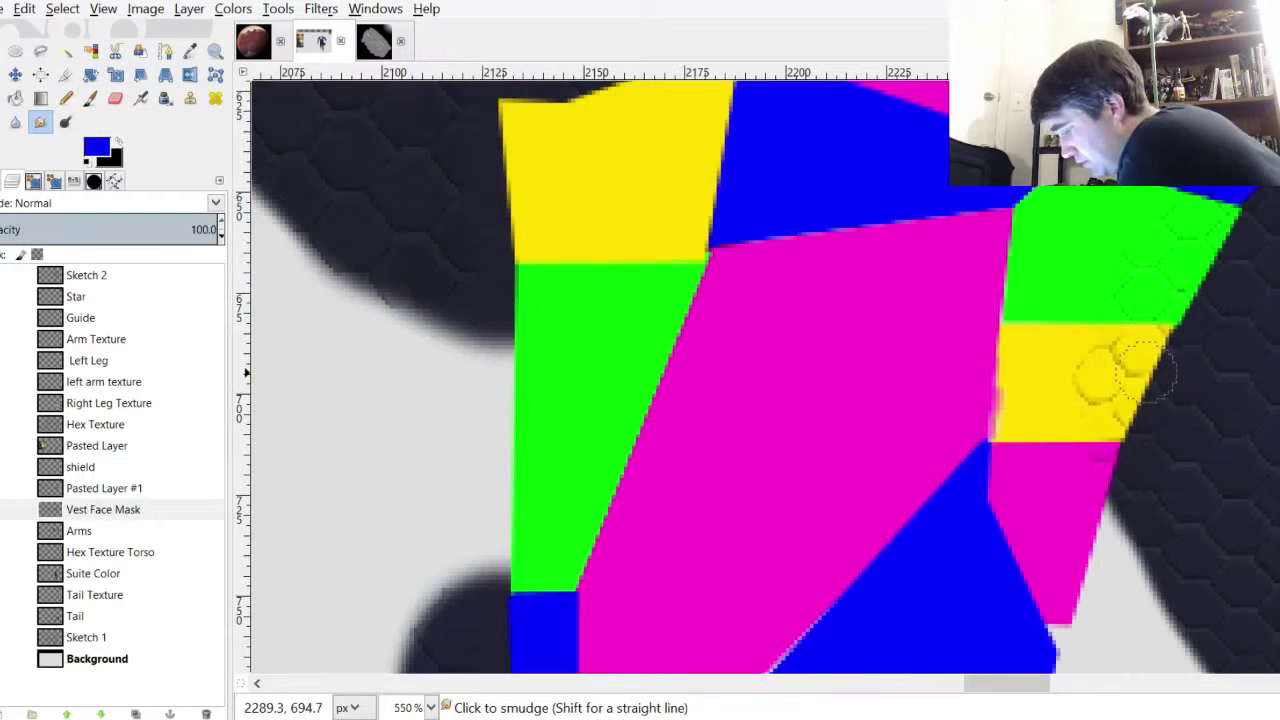
# Smudge the pale diagonal seam between the magenta chest panel and the blue lower panel, starting at the green panel's corner
pyautogui.scroll(5, 728, 230)
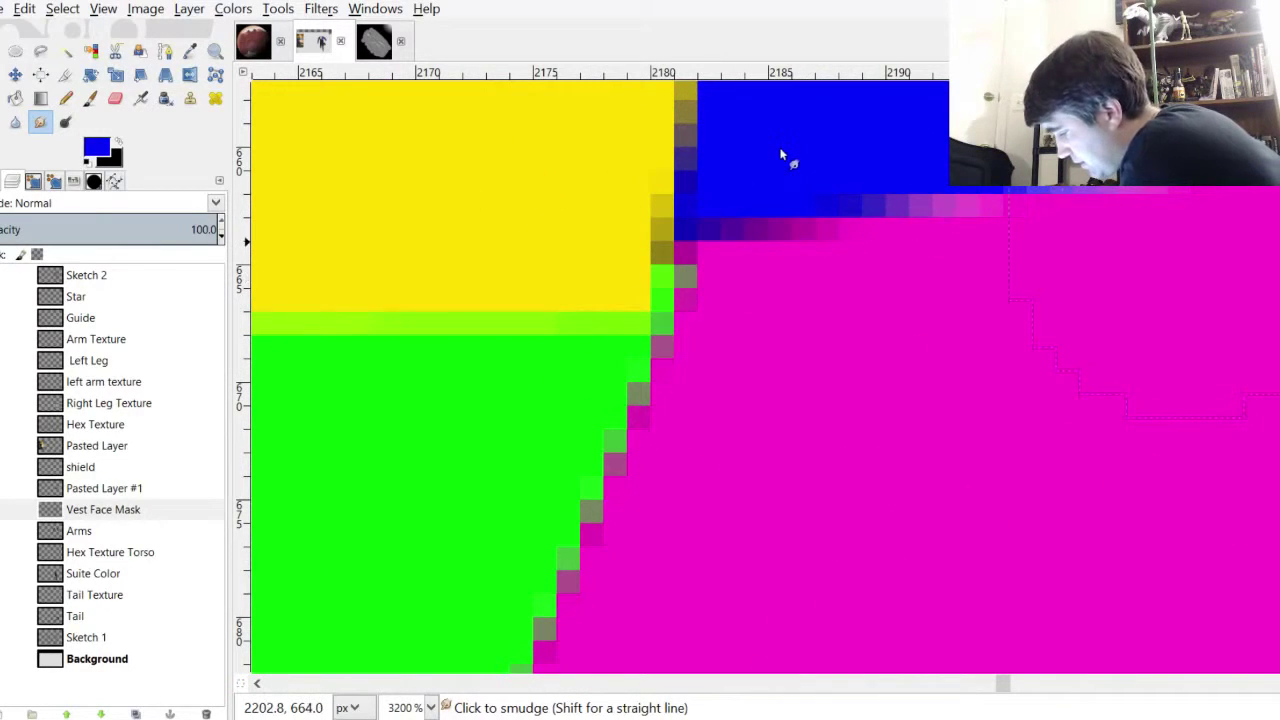
pyautogui.scroll(-5, 781, 155)
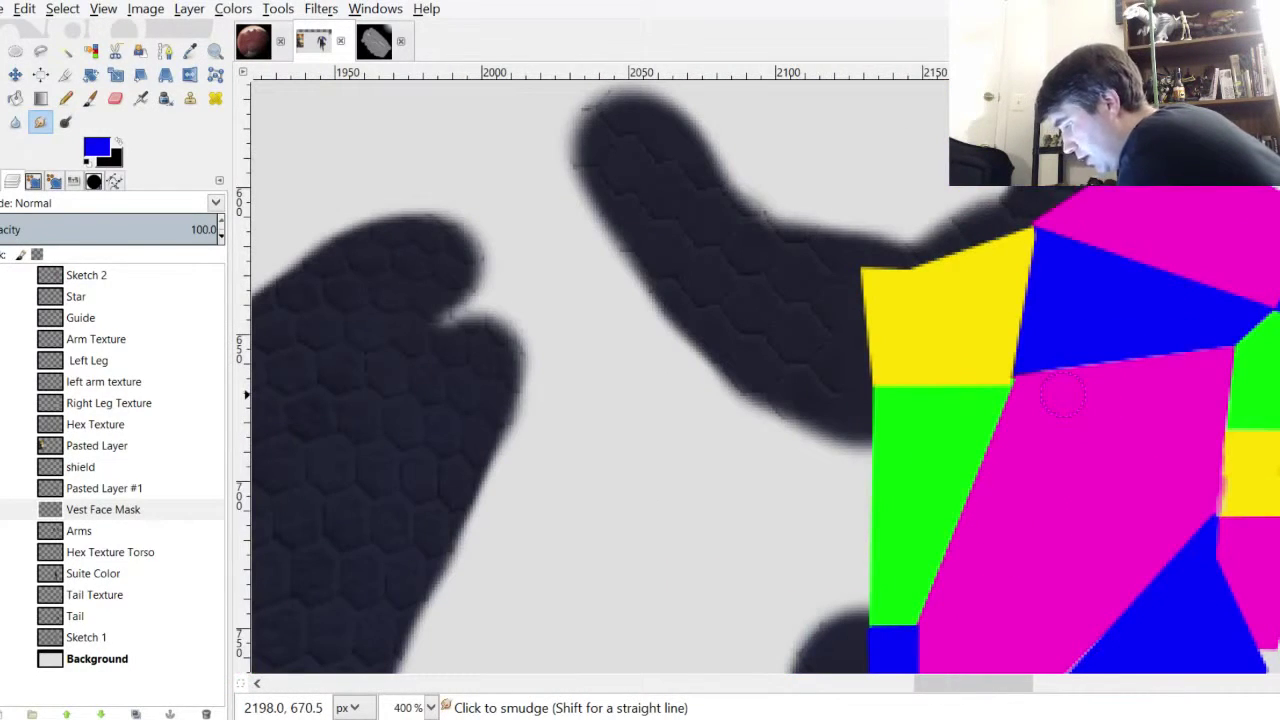
pyautogui.scroll(-6, 857, 190)
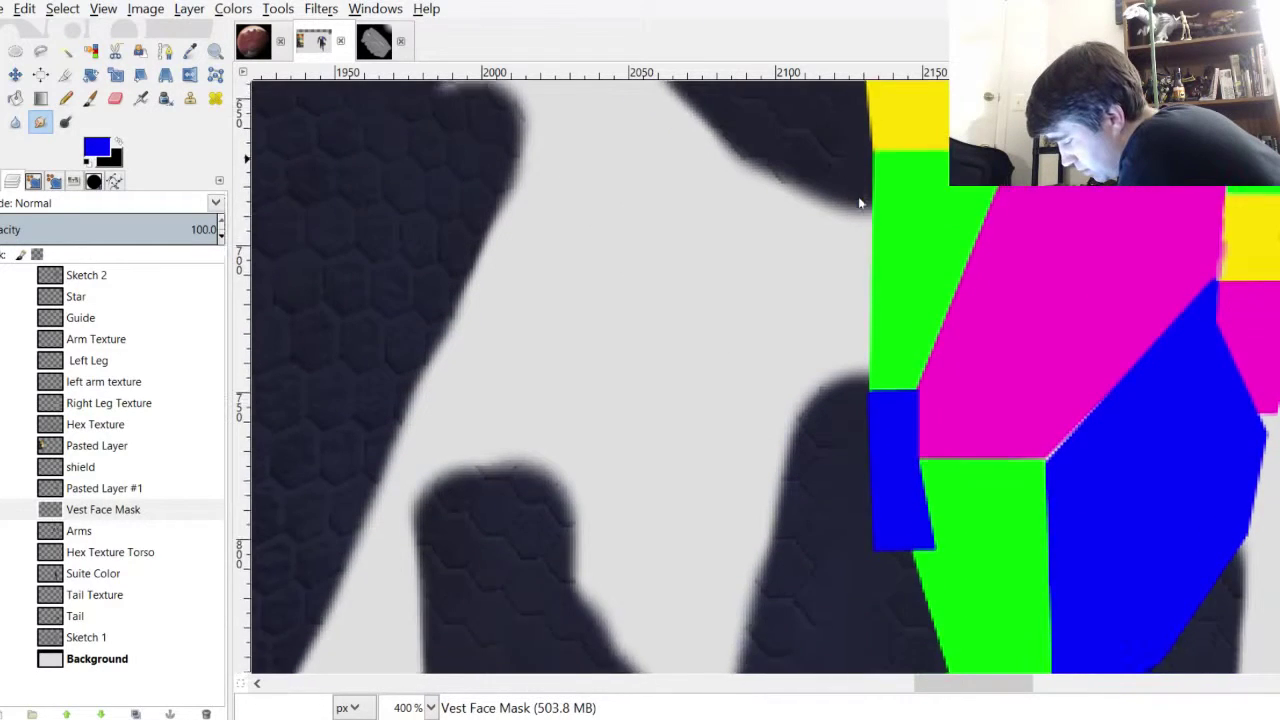
pyautogui.scroll(6, 823, 152)
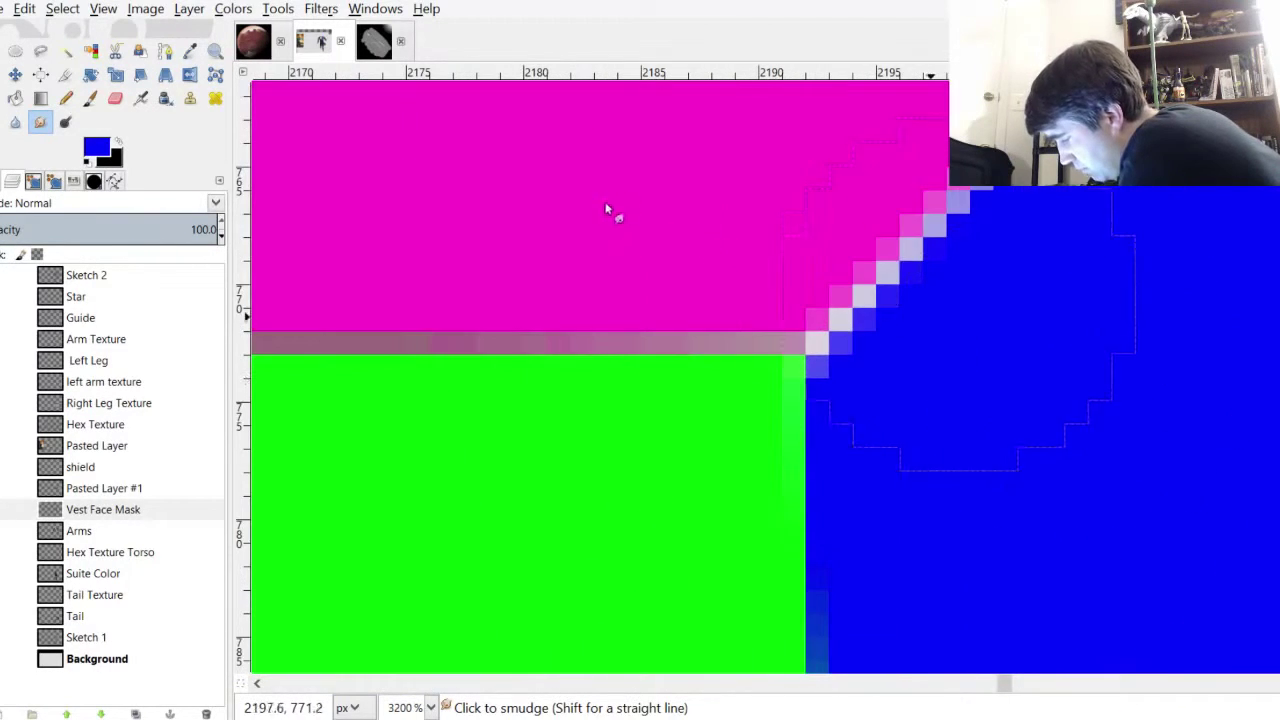
pyautogui.scroll(-2, 639, 200)
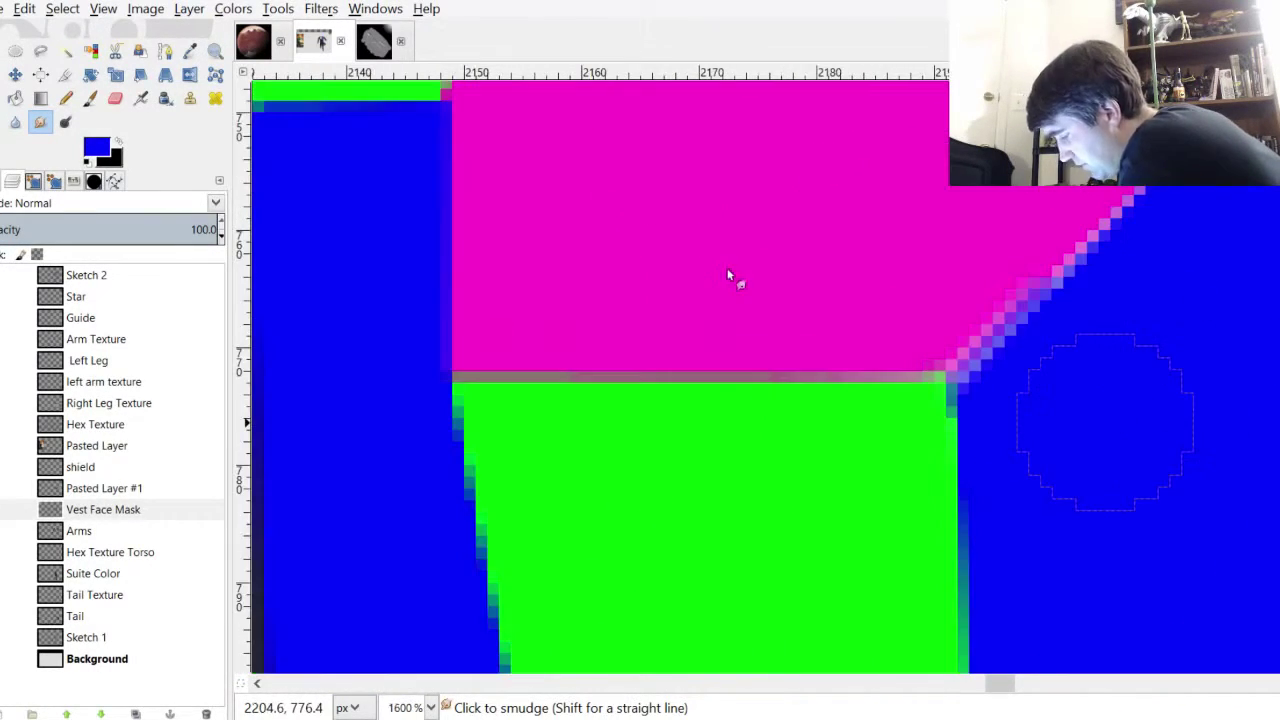
# Examine the remaining seams and outer edges of the painted vest panels, from the lower green tip up to the shoulder
pyautogui.scroll(-5, 856, 202)
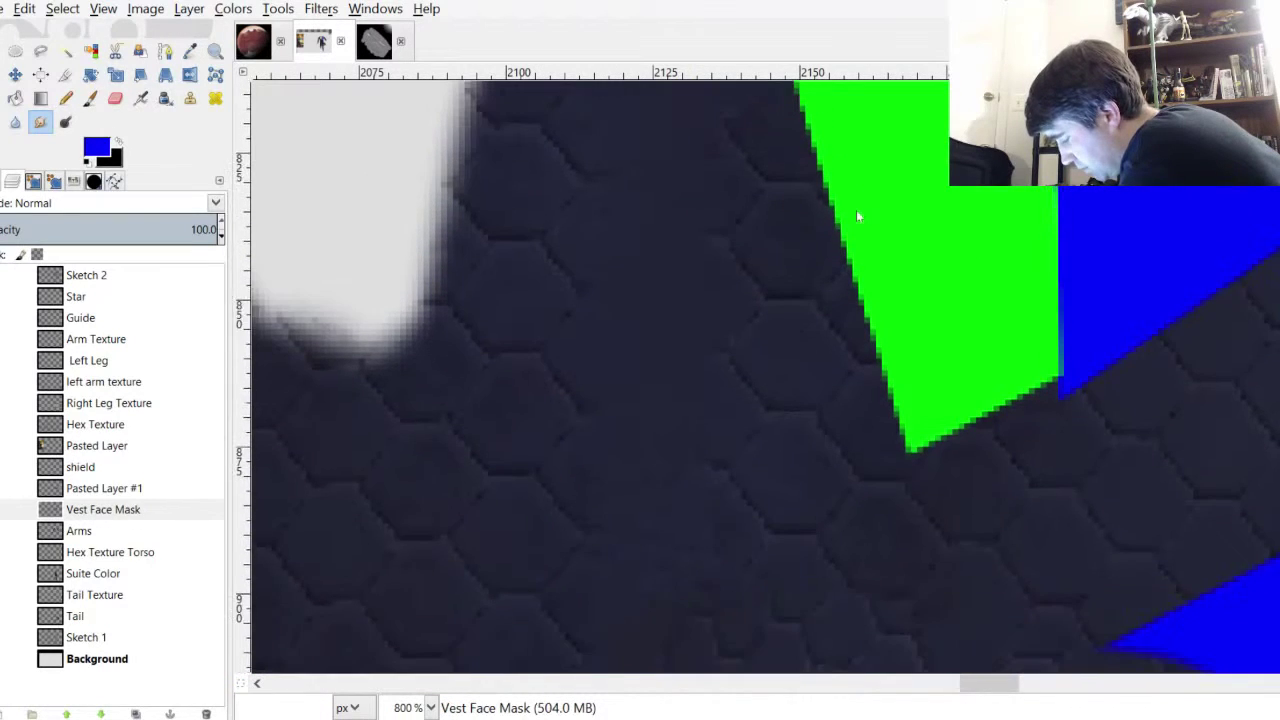
pyautogui.scroll(2, 856, 207)
pyautogui.hscroll(8, 858, 206)
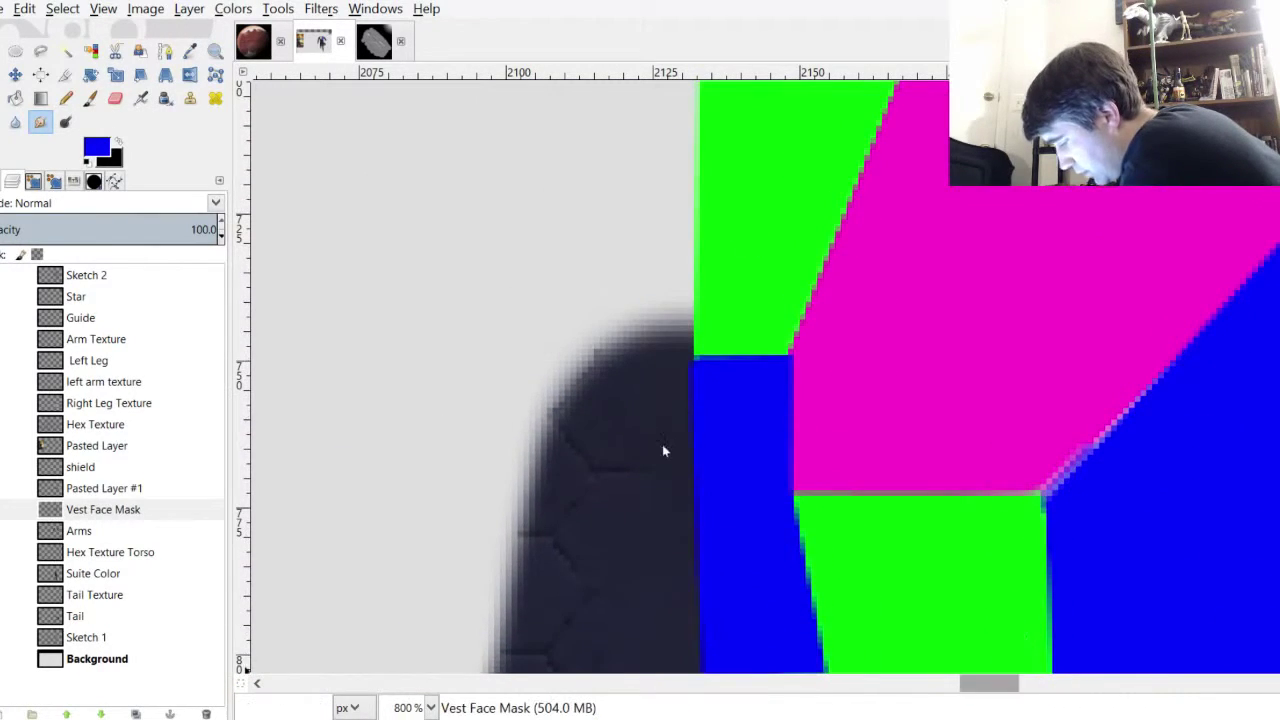
pyautogui.hscroll(10, 841, 226)
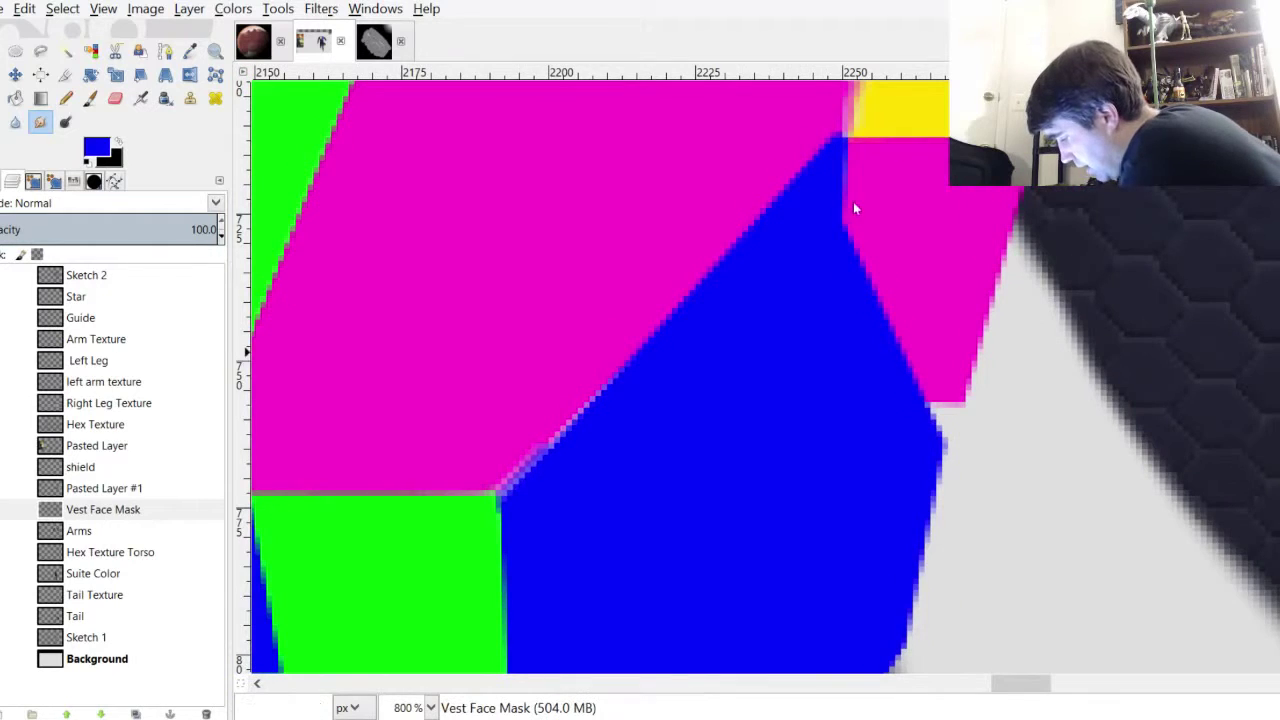
pyautogui.scroll(2, 853, 202)
pyautogui.hscroll(-8, 858, 189)
pyautogui.scroll(3, 858, 189)
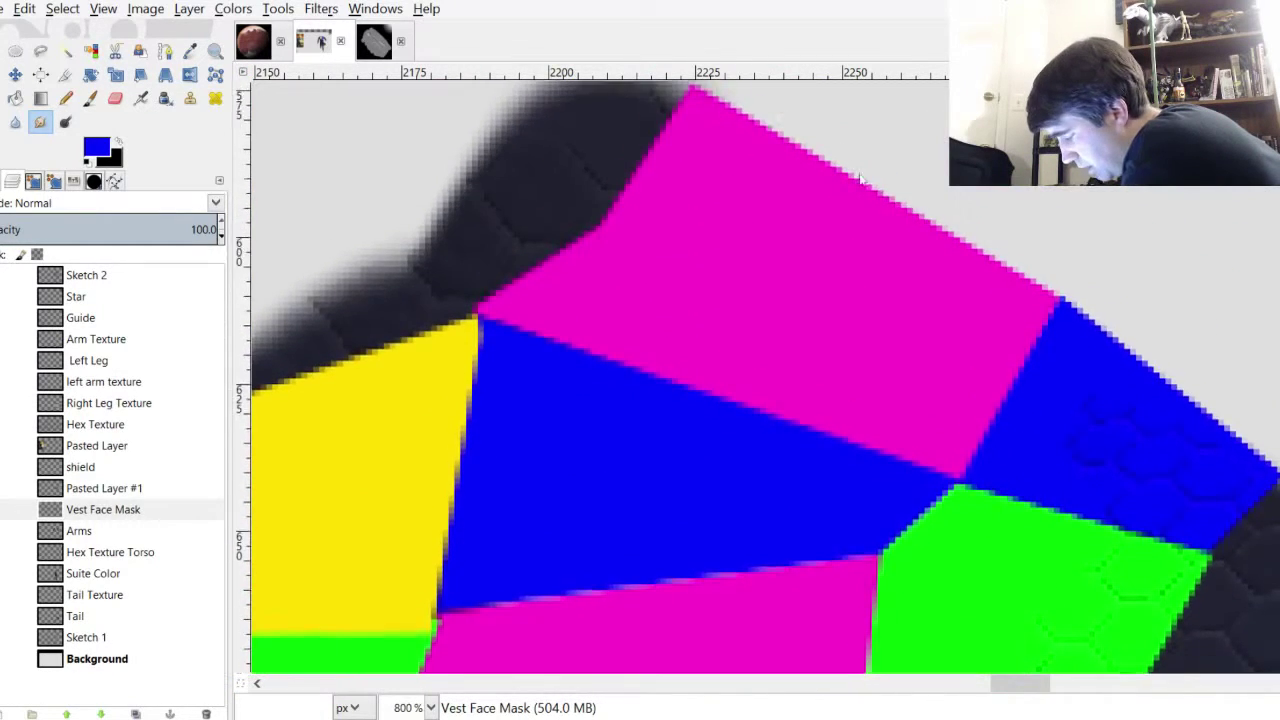
pyautogui.scroll(-3, 857, 180)
pyautogui.scroll(3, 860, 182)
pyautogui.scroll(-5, 863, 176)
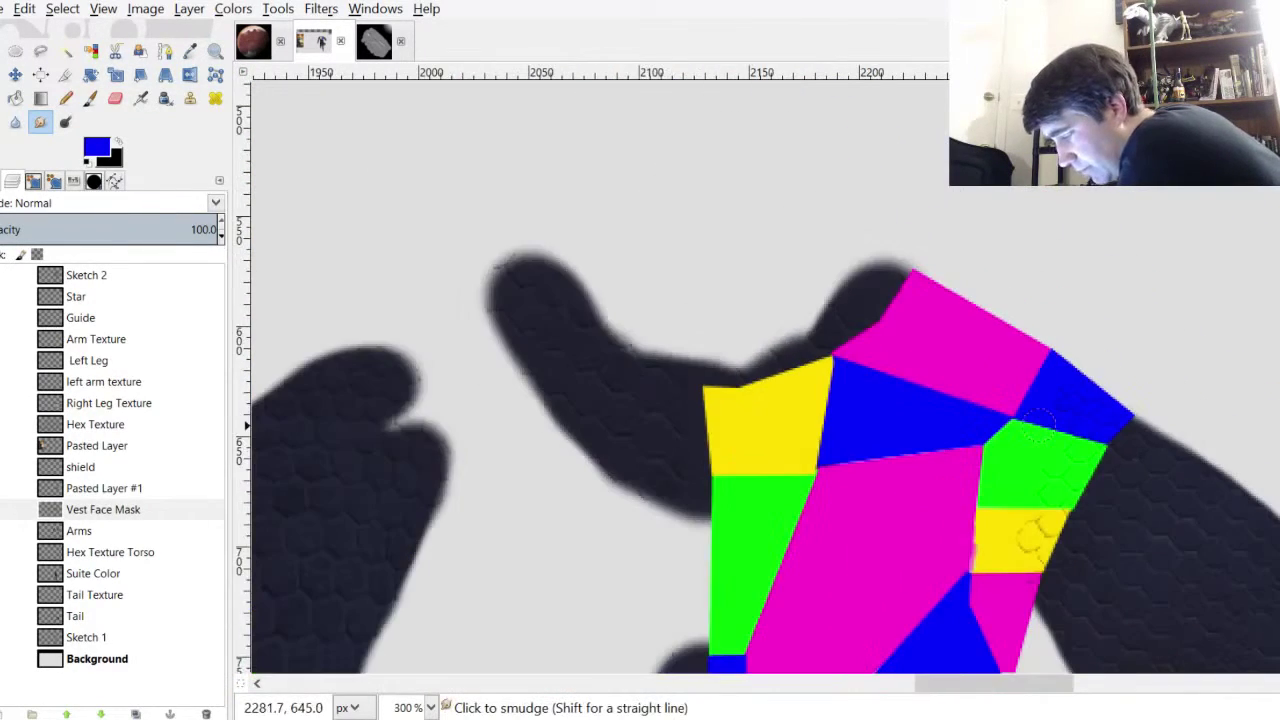
pyautogui.scroll(-3, 853, 200)
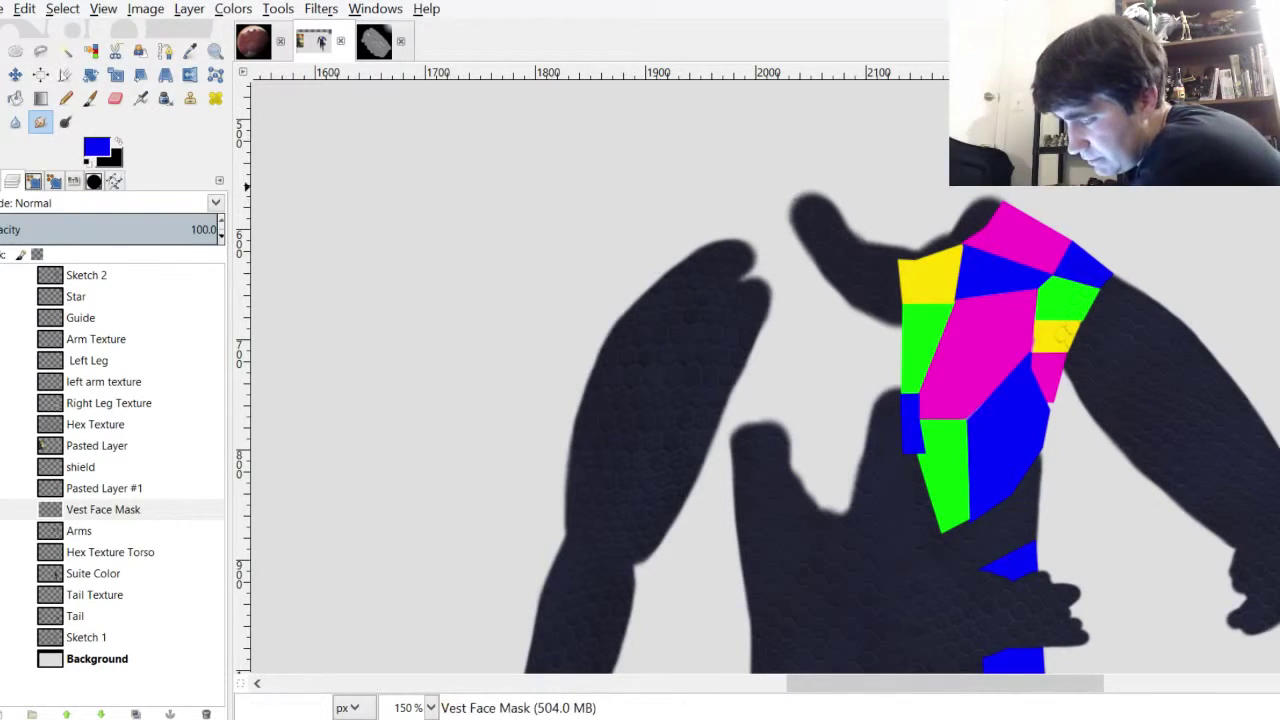
# Make a rectangular selection around the painted half of the vest and waist panels, copy it and paste it as a floating selection
pyautogui.press('r')
pyautogui.scroll(-1, 855, 193)
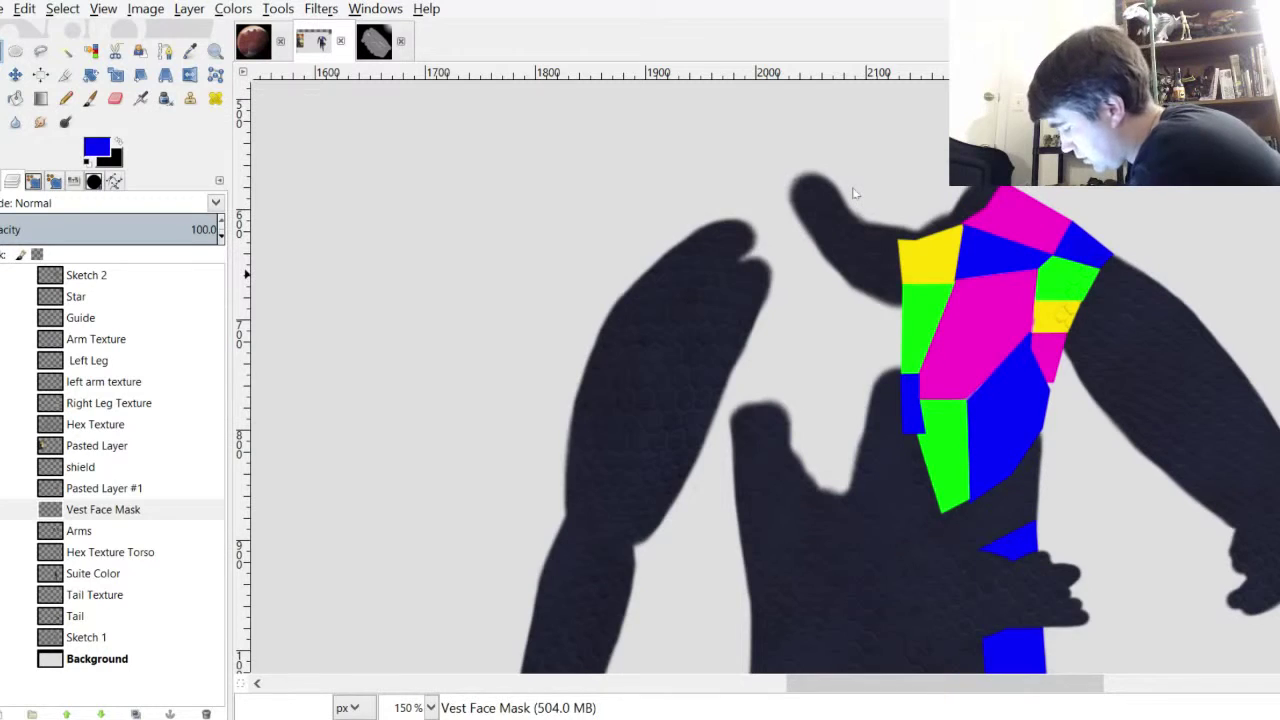
pyautogui.press('1')
pyautogui.moveTo(948, 203)
pyautogui.mouseDown()
pyautogui.moveTo(1129, 520)
pyautogui.moveTo(1147, 609)
pyautogui.mouseUp()
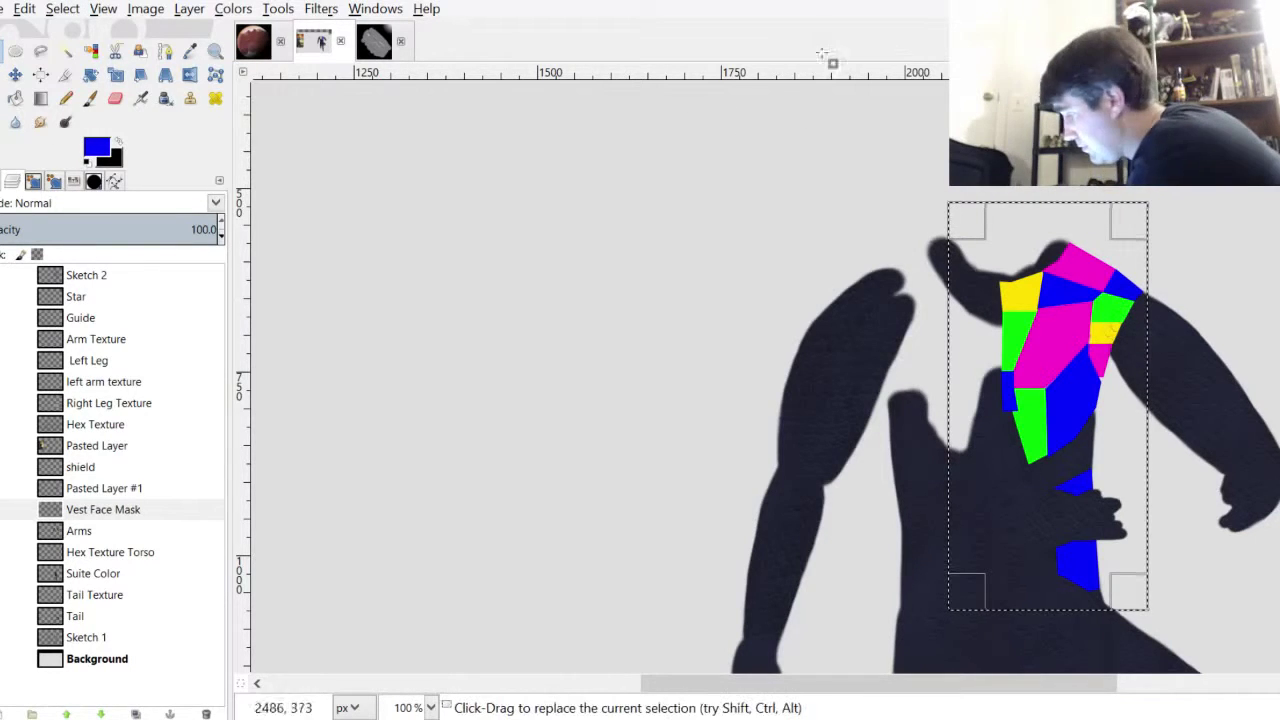
pyautogui.click(24, 8)
pyautogui.click(40, 90)
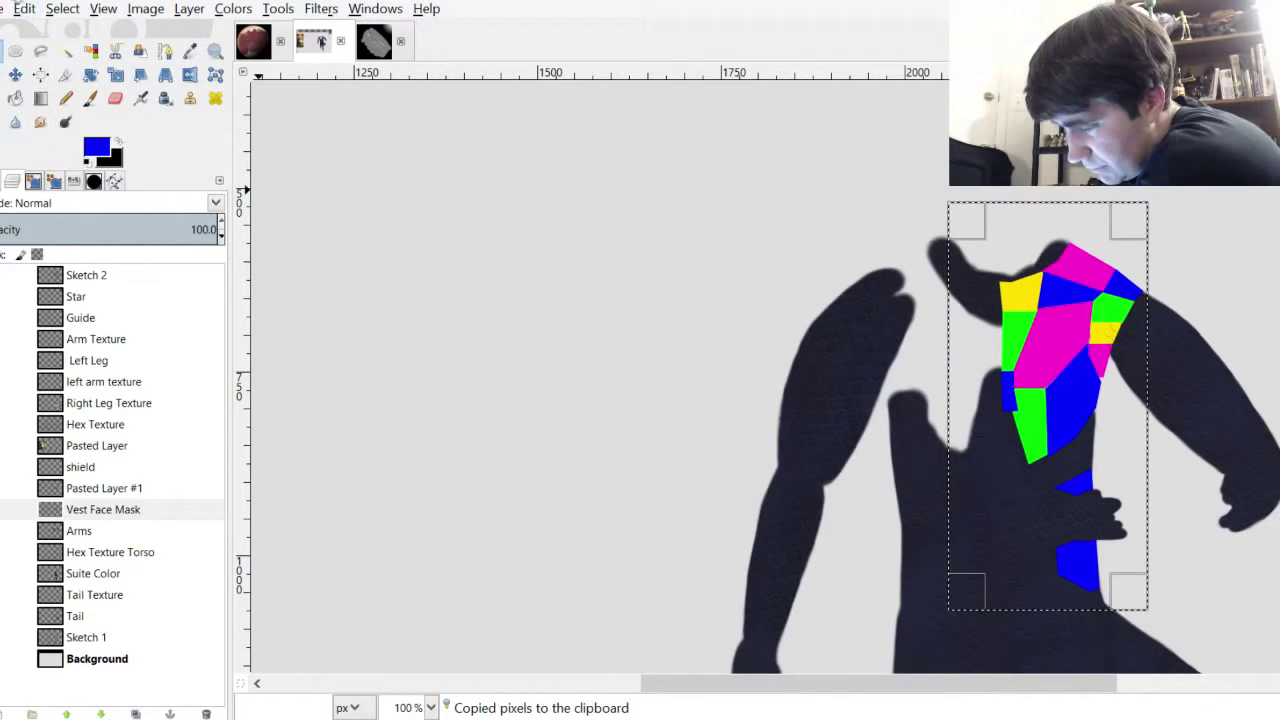
pyautogui.hotkey('ctrl', 'v')
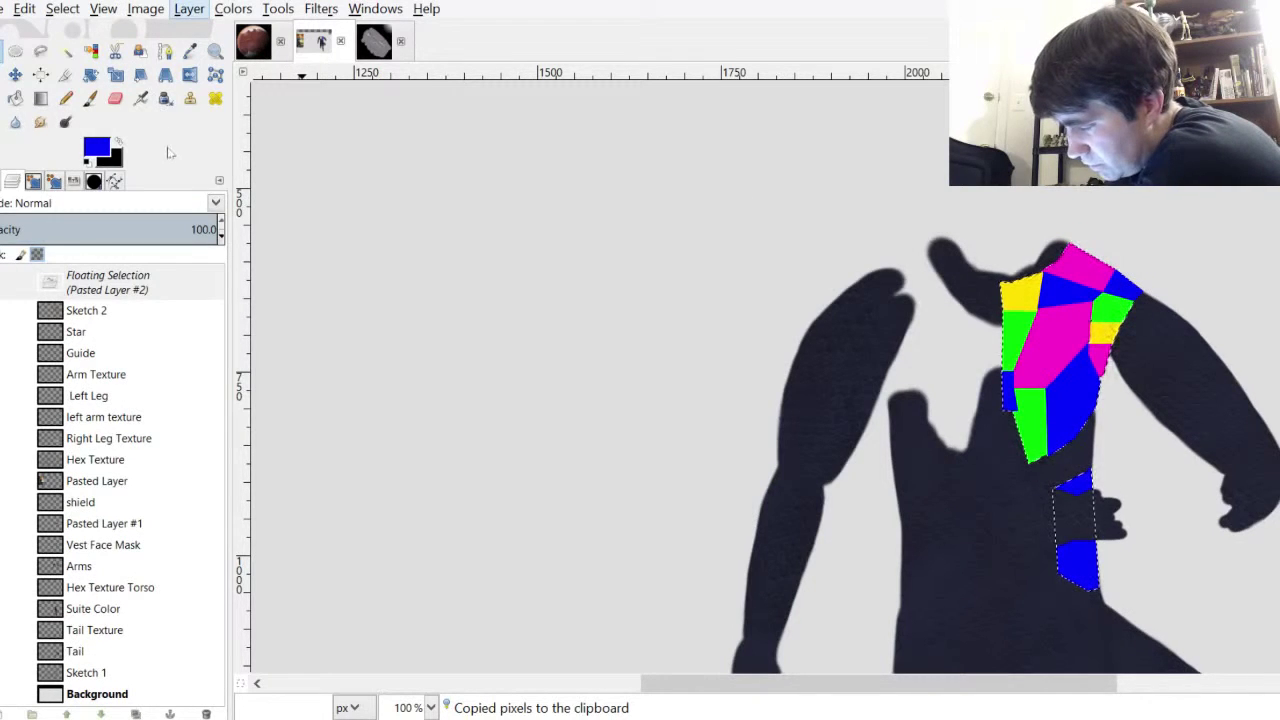
# Flip the pasted vest half horizontally and move it onto the opposite side of the torso, aligned with the original at the shoulders and neckline
pyautogui.click(695, 92)
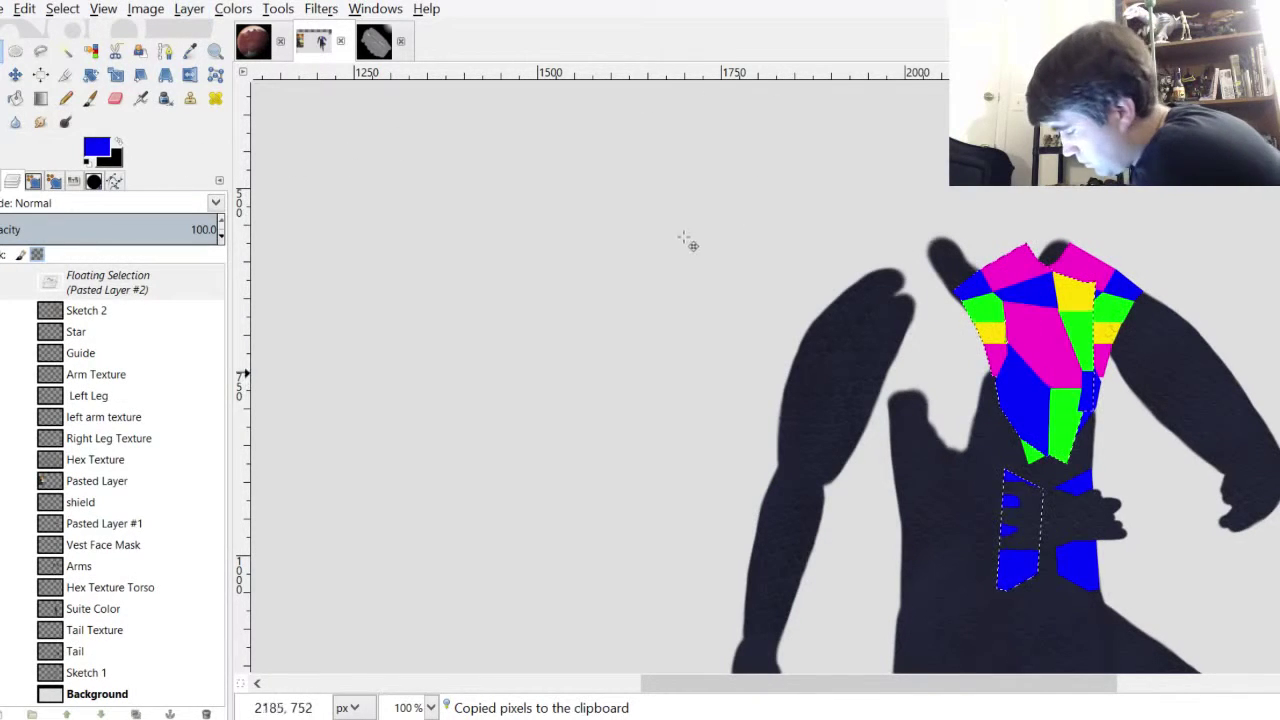
pyautogui.moveTo(684, 238); pyautogui.dragTo(566, 185)
pyautogui.scroll(1, 690, 246)
pyautogui.scroll(2, 611, 208)
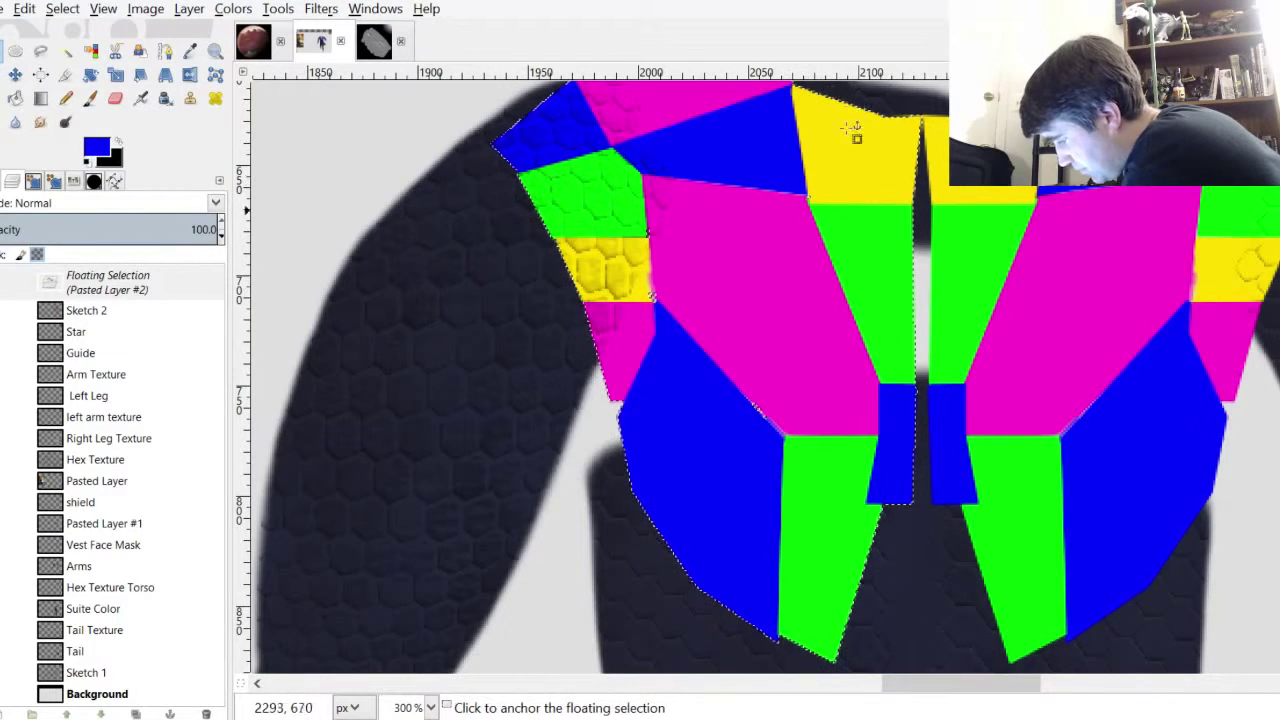
pyautogui.scroll(5, 854, 170)
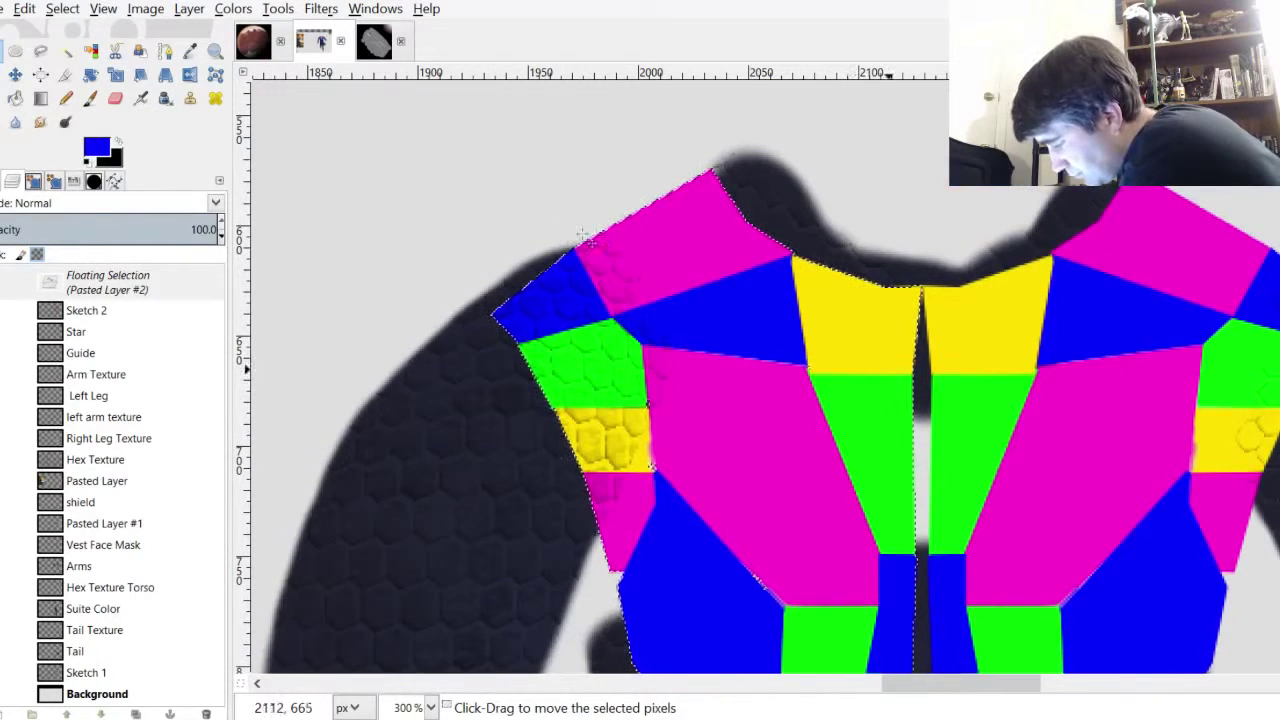
pyautogui.moveTo(557, 287); pyautogui.dragTo(564, 284)
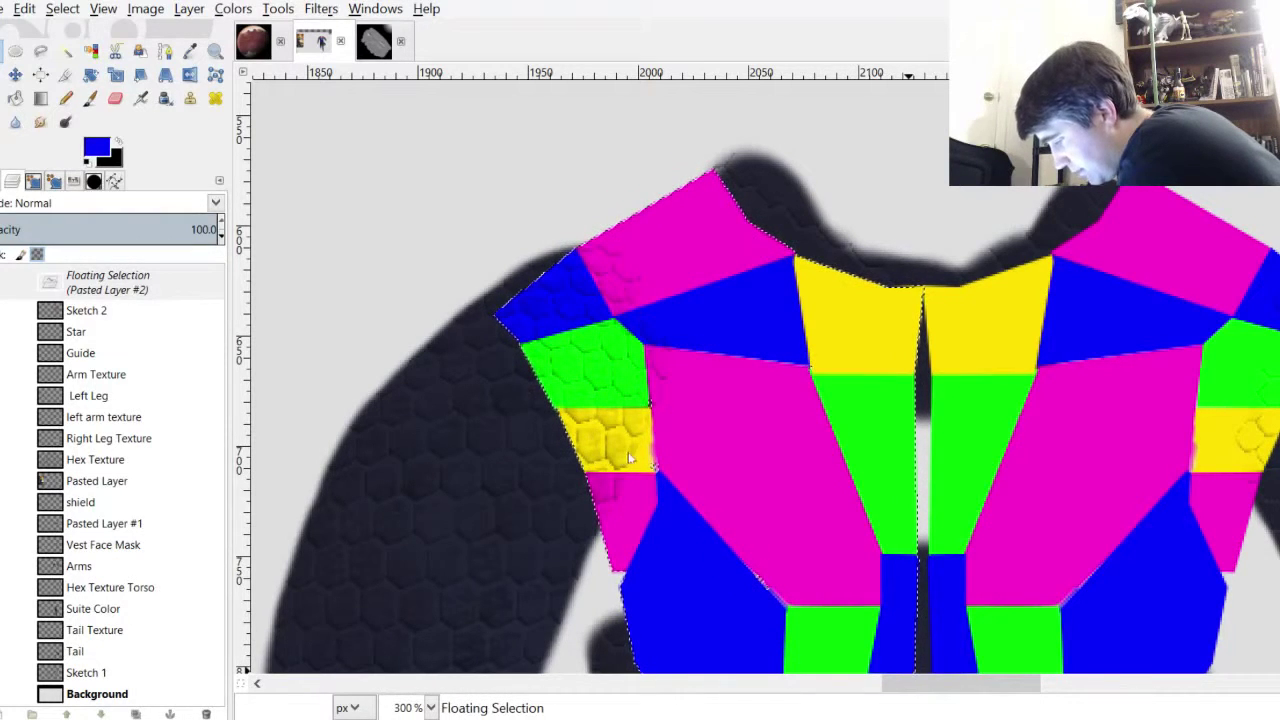
# Check the mirrored vest half's alignment on the torso and cut it from the floating selection
pyautogui.hscroll(5, 672, 455)
pyautogui.hscroll(-6, 672, 455)
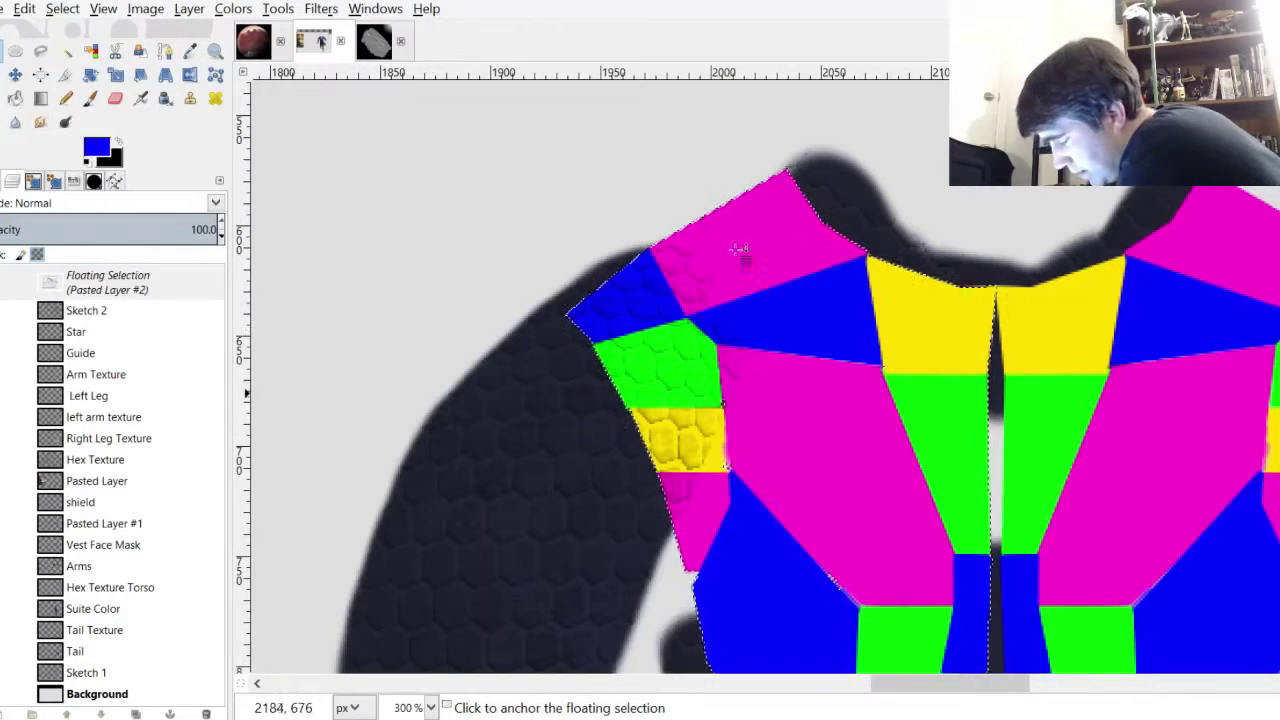
pyautogui.scroll(-3, 780, 250)
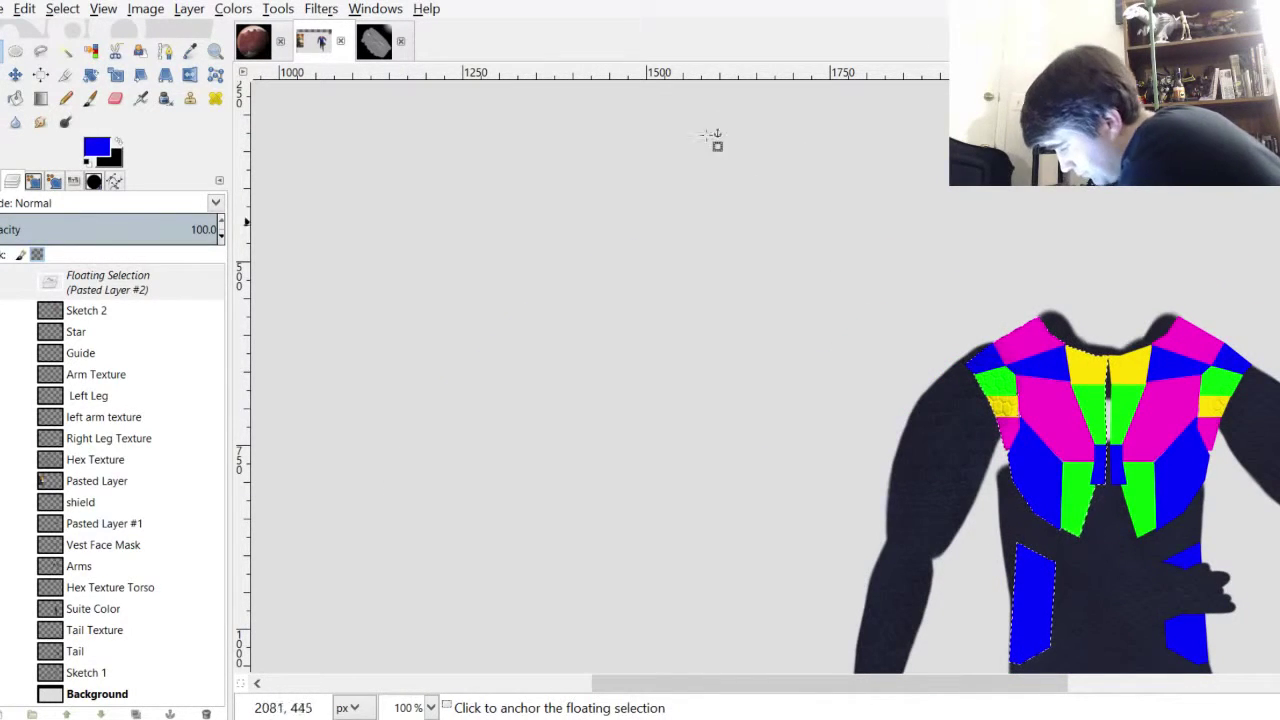
pyautogui.hotkey('ctrl', 'x')
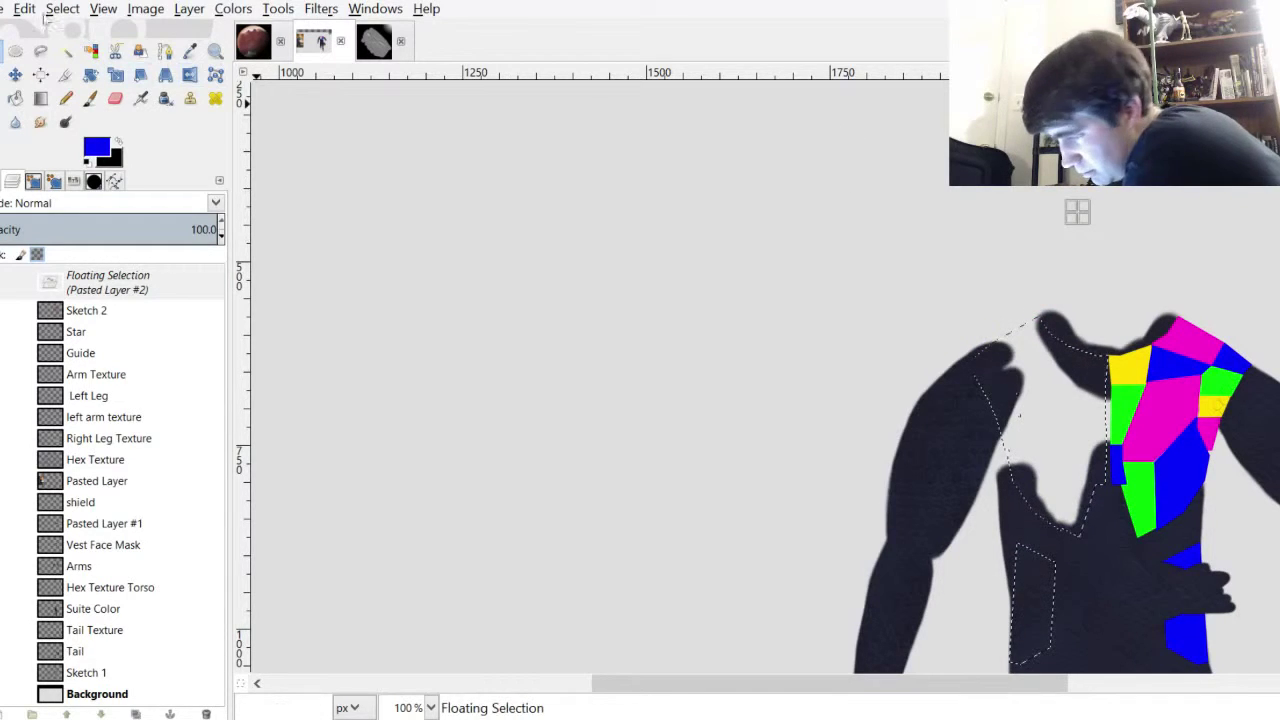
# Undo the cut of the mirrored vest half and anchor the floating selection onto the Vest Face Mask layer
pyautogui.hotkey('ctrl', 'z')
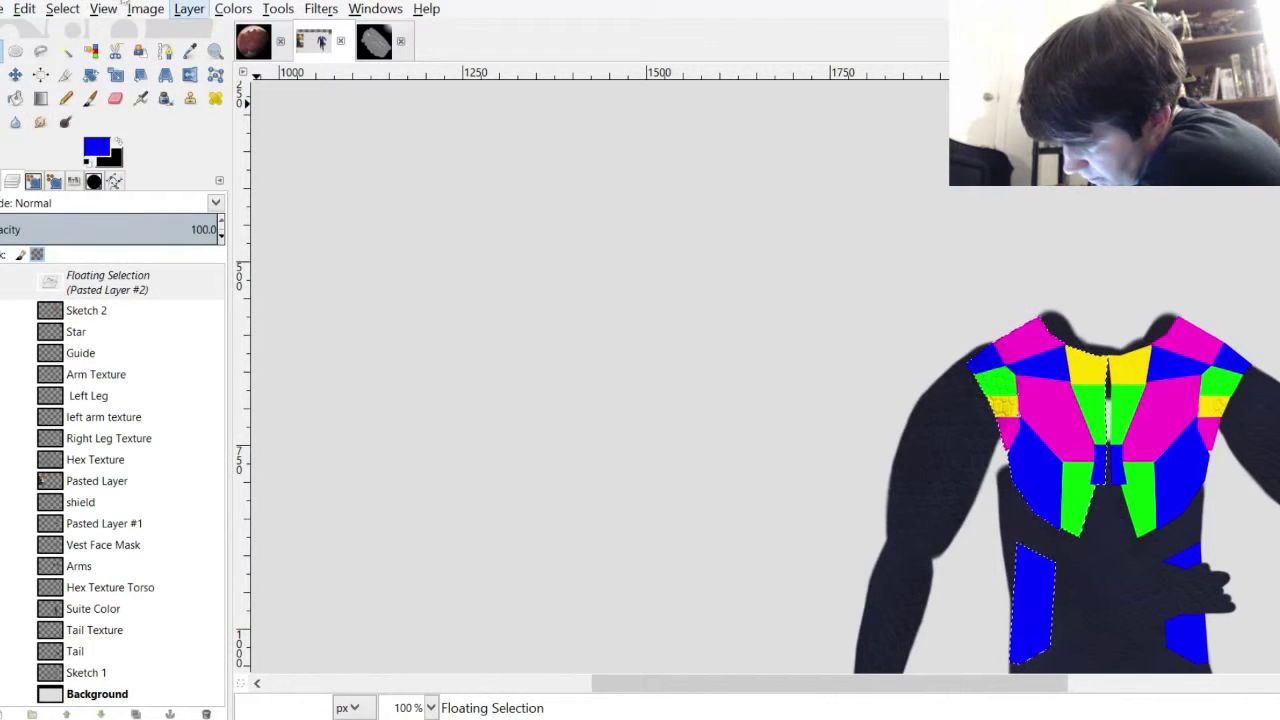
pyautogui.click(284, 112)
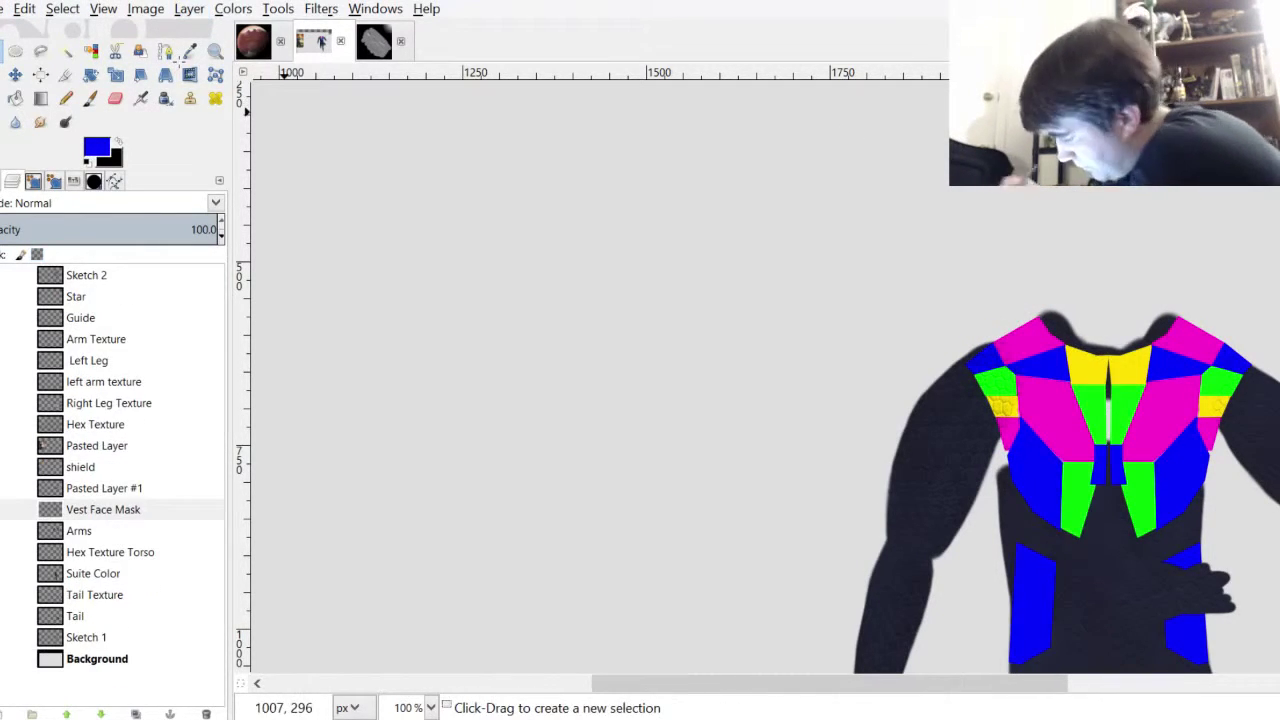
# Examine both vest halves for symmetry and alignment at the shoulders, neckline, centre gap and lower tips
pyautogui.scroll(3, 1135, 432)
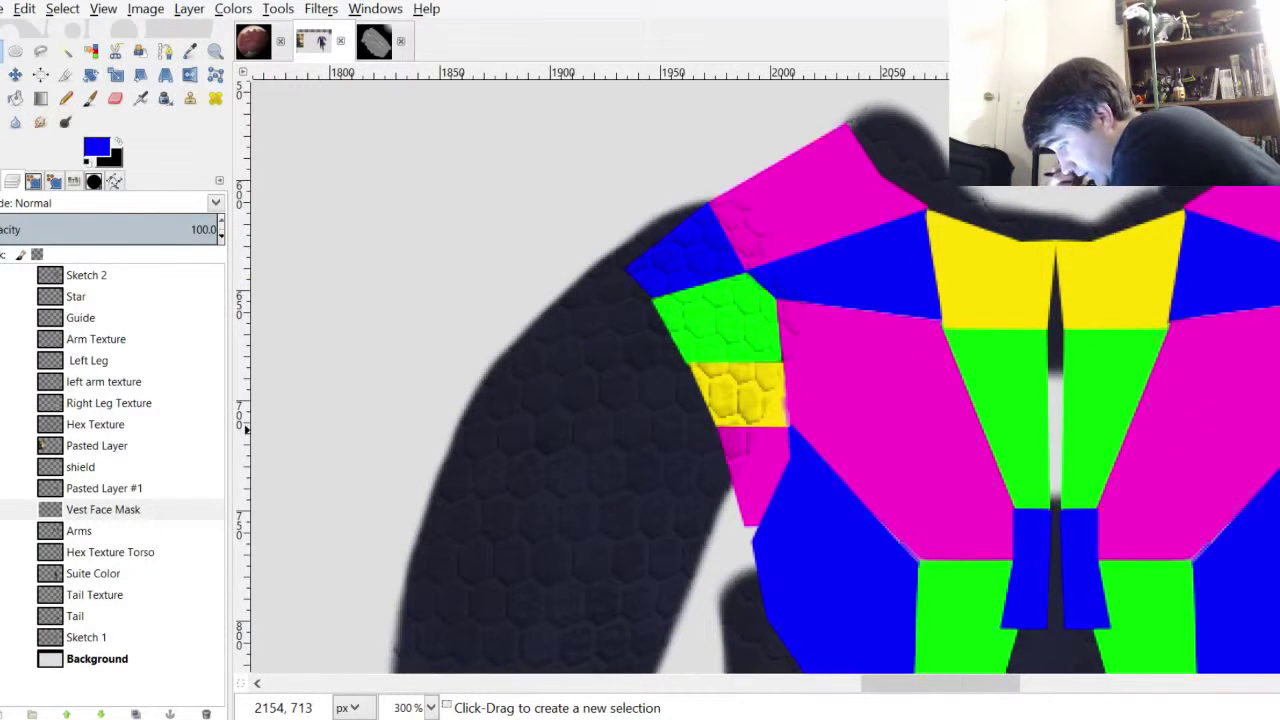
pyautogui.keyDown('ctrl'); pyautogui.scroll(-3, 1125, 435); pyautogui.keyUp('ctrl')
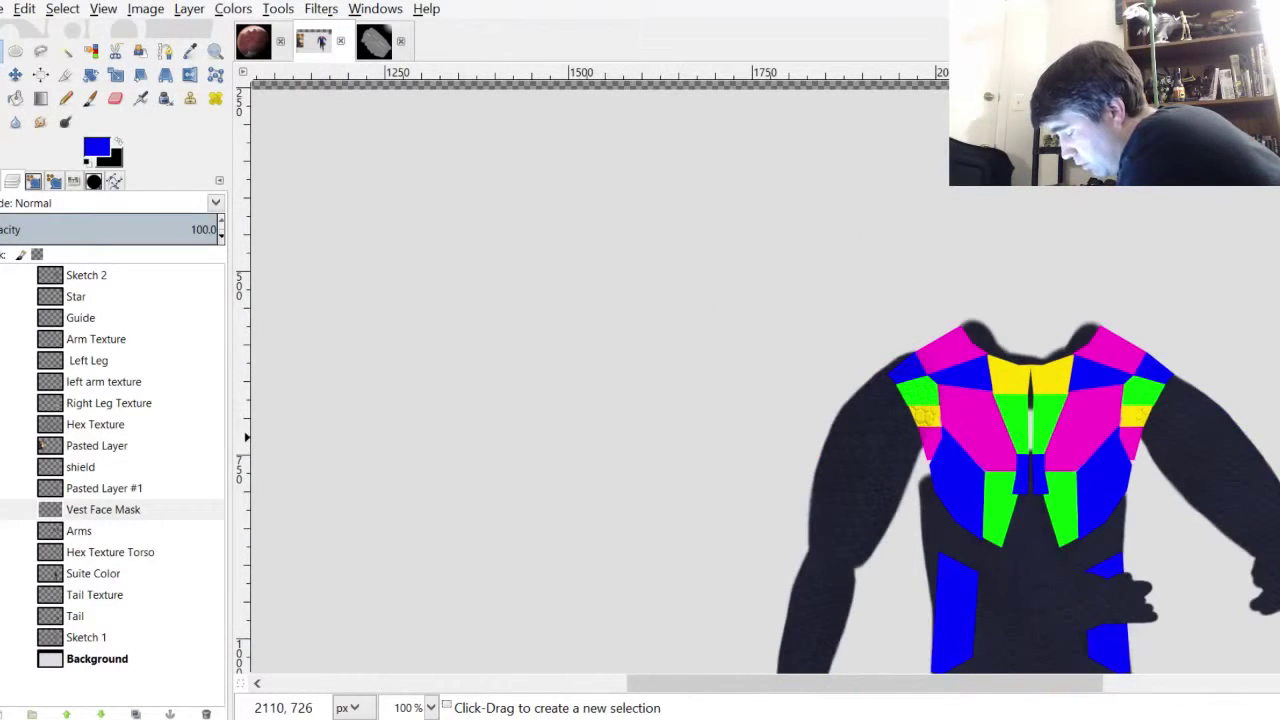
pyautogui.keyDown('ctrl'); pyautogui.scroll(1, 714, 249); pyautogui.keyUp('ctrl')
pyautogui.keyDown('ctrl'); pyautogui.scroll(1, 858, 195); pyautogui.keyUp('ctrl')
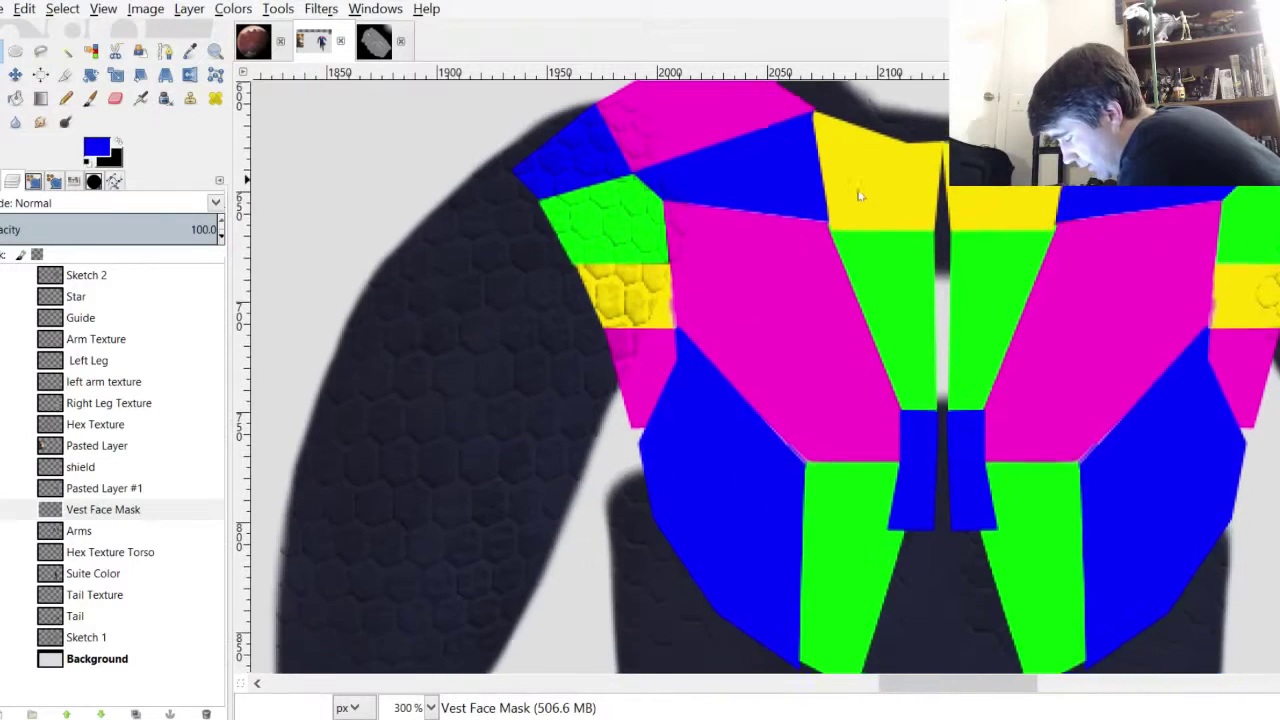
pyautogui.keyDown('ctrl'); pyautogui.scroll(-2, 858, 195); pyautogui.keyUp('ctrl')
pyautogui.keyDown('ctrl'); pyautogui.scroll(2, 690, 175); pyautogui.keyUp('ctrl')
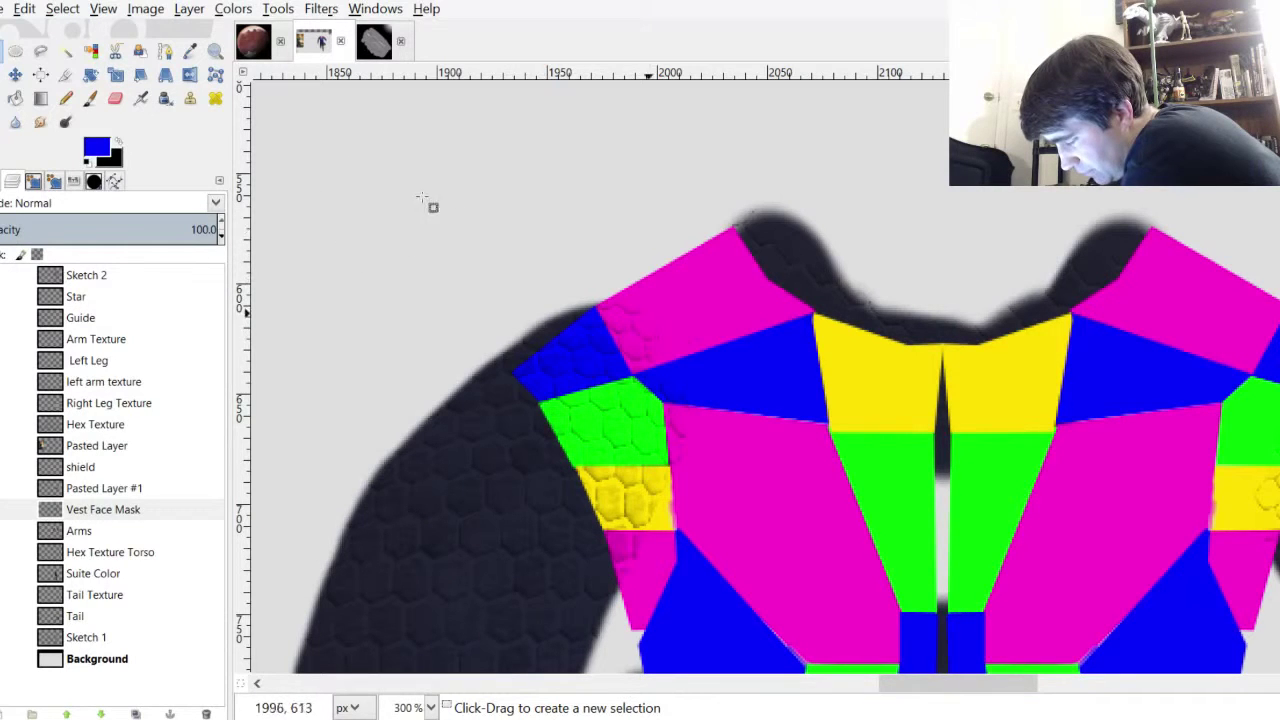
pyautogui.hscroll(5, 633, 446)
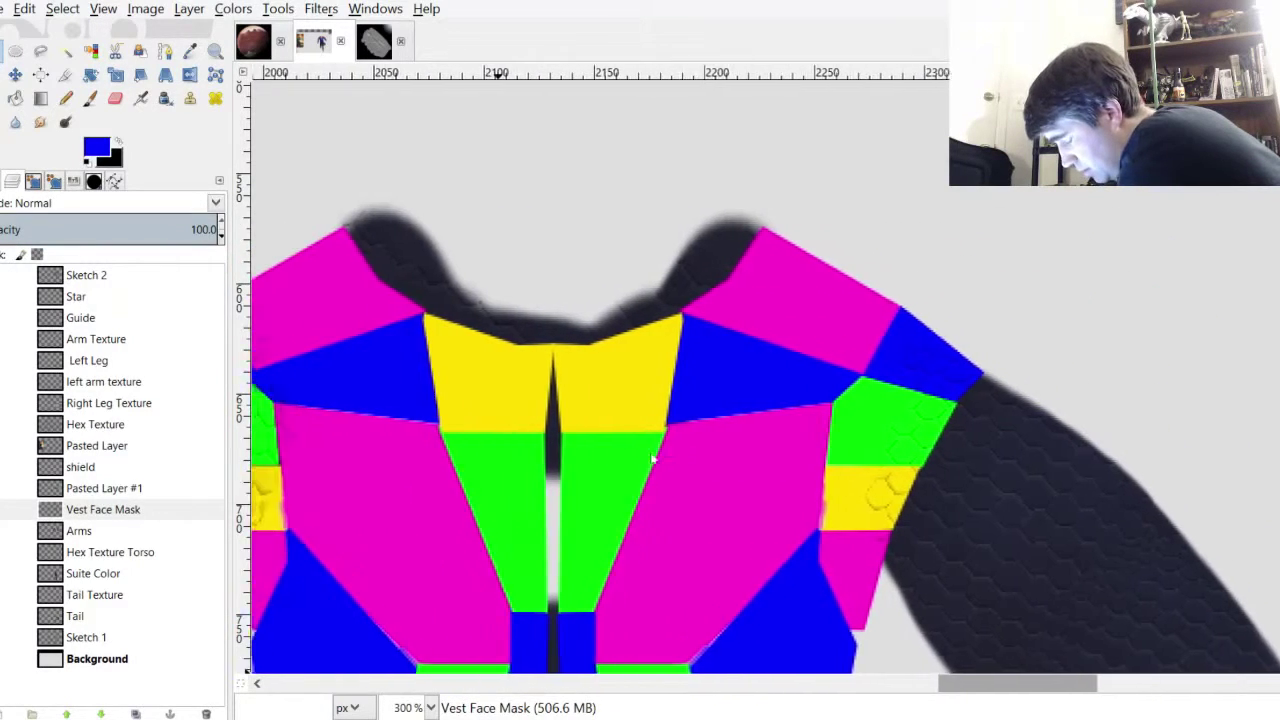
pyautogui.hscroll(2, 651, 459)
pyautogui.hscroll(-6, 663, 466)
pyautogui.hscroll(3, 606, 457)
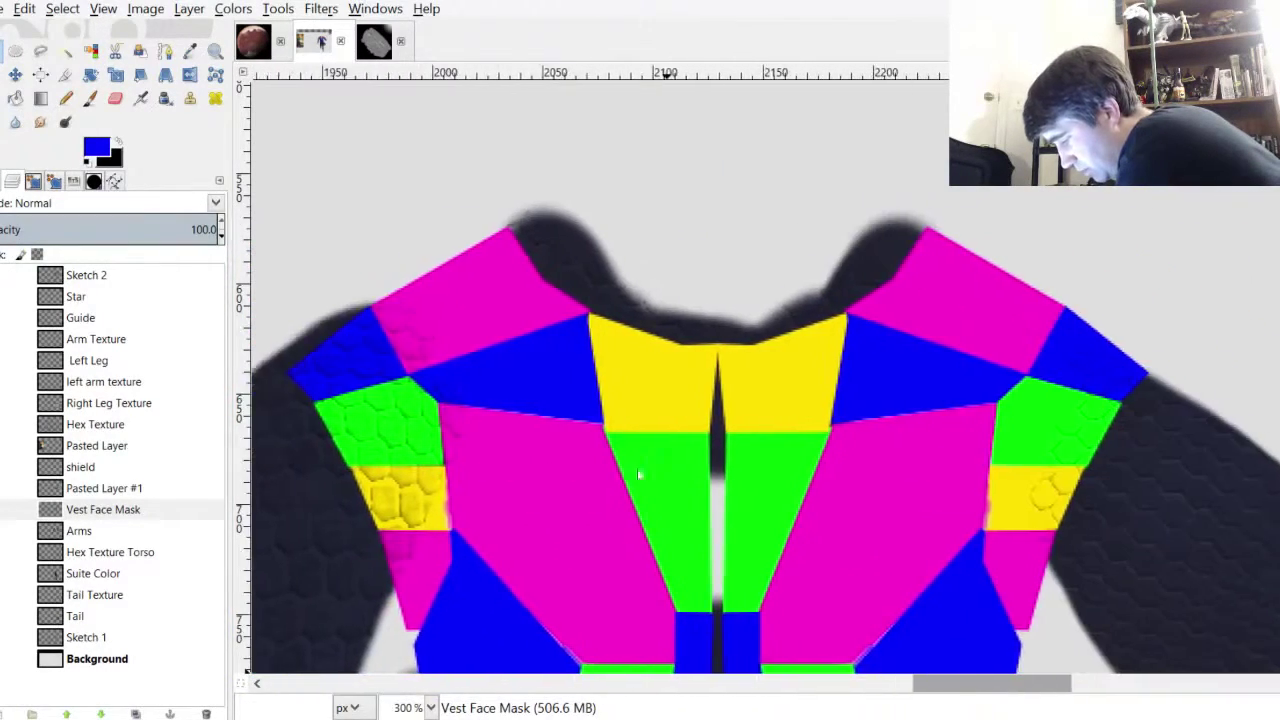
pyautogui.hscroll(-4, 630, 465)
pyautogui.hscroll(8, 610, 460)
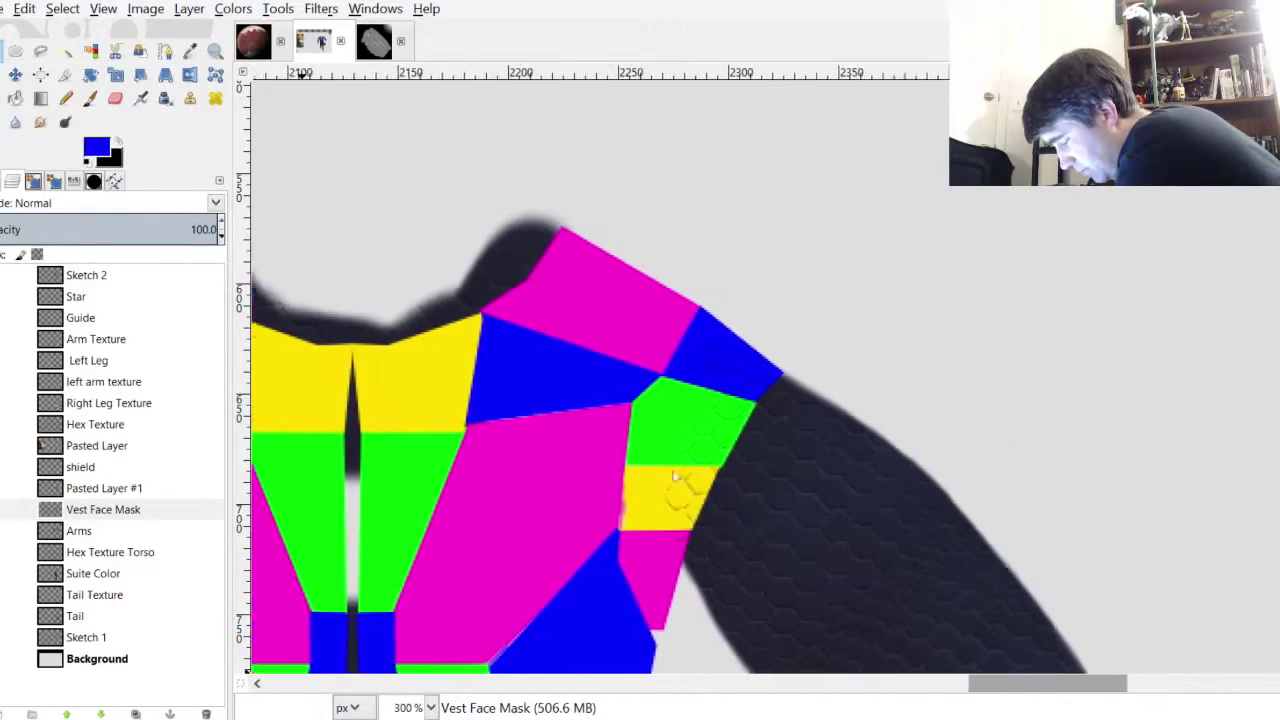
pyautogui.hscroll(-8, 675, 476)
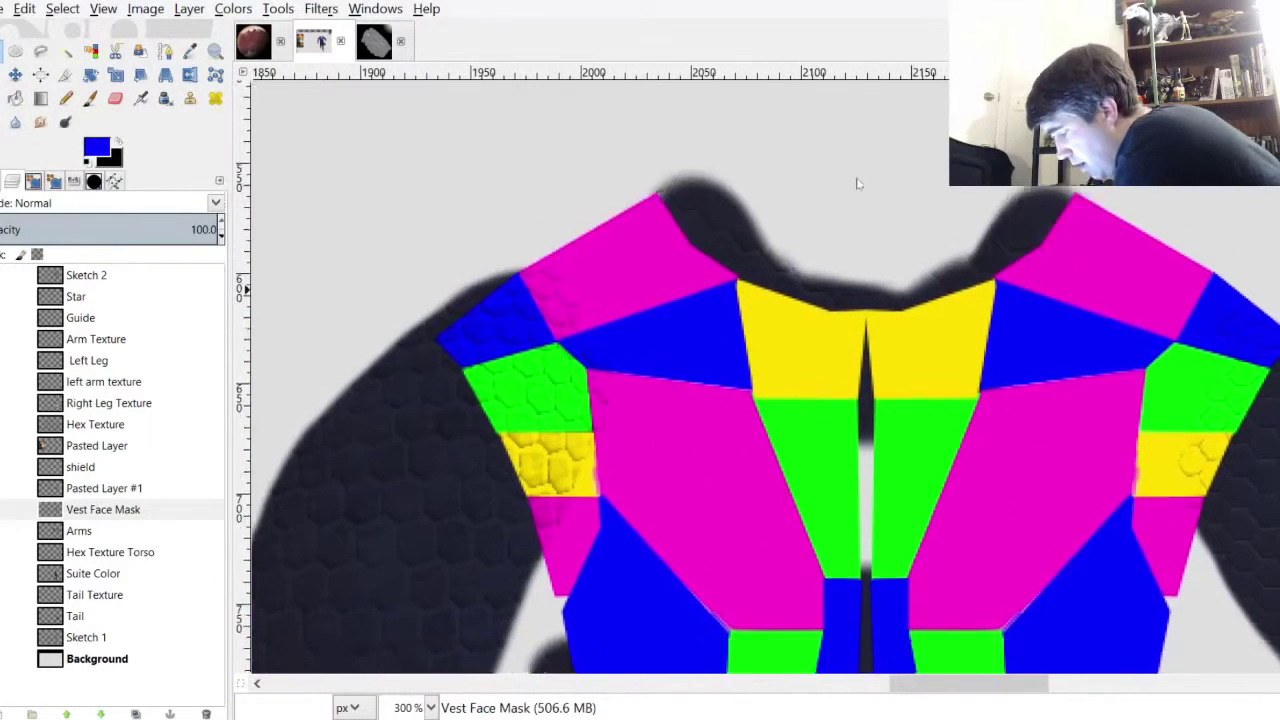
pyautogui.scroll(-3, 857, 184)
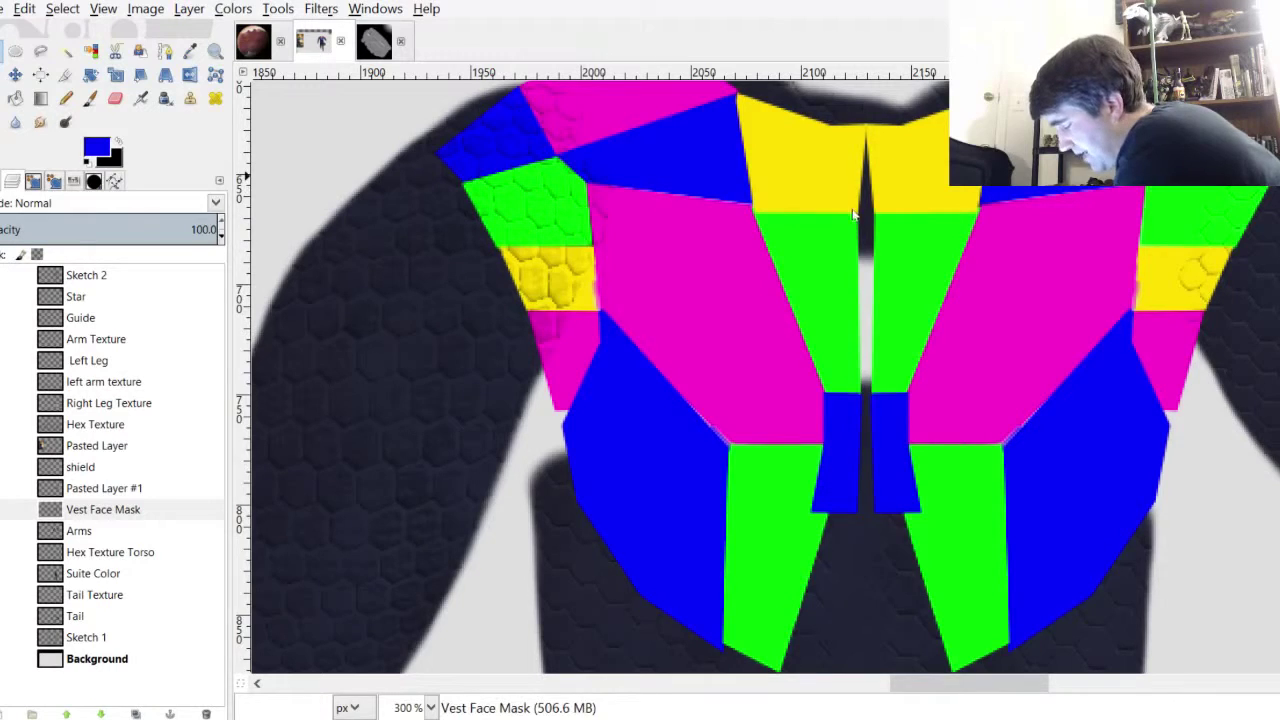
pyautogui.scroll(3, 845, 190)
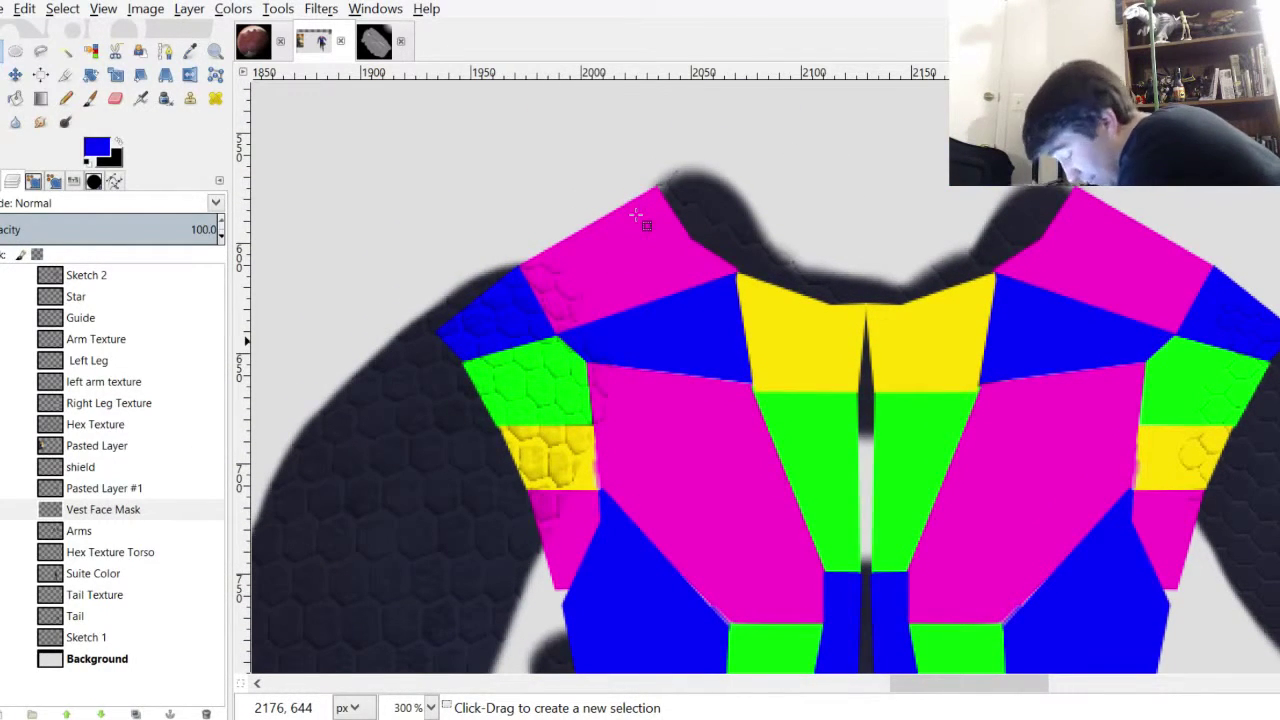
pyautogui.hscroll(-2, 970, 684)
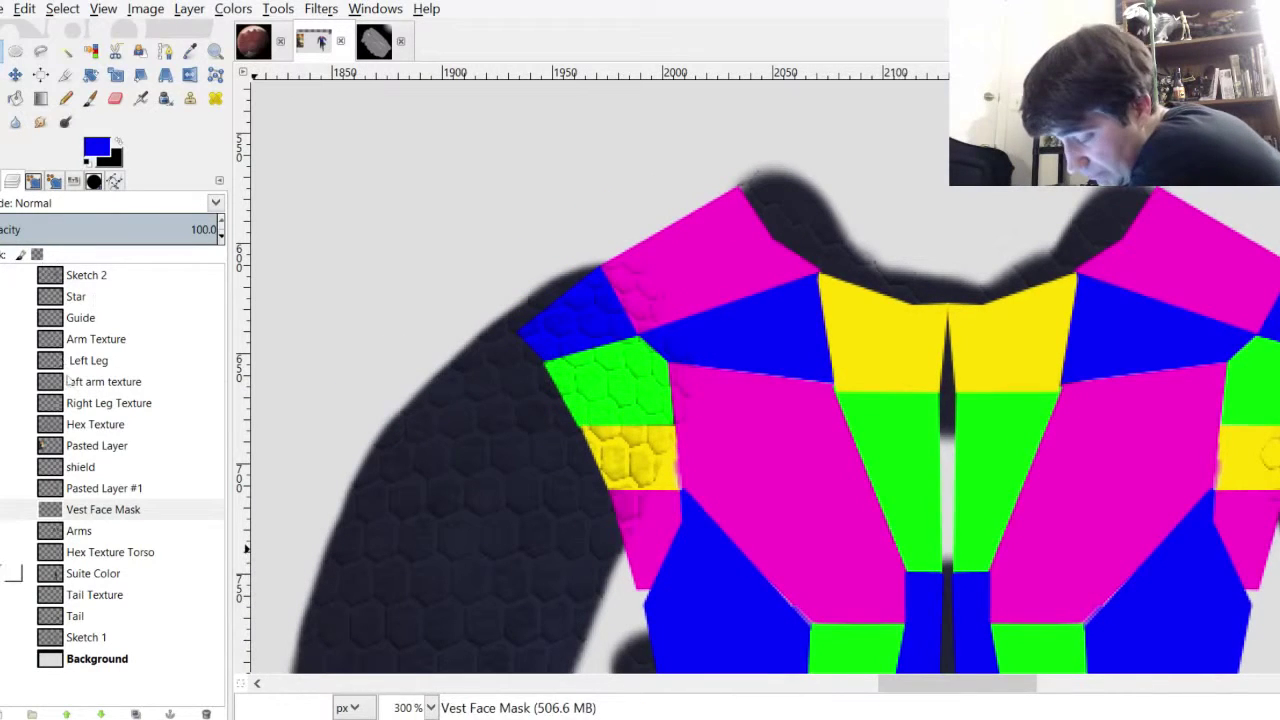
# Erase the dark arm colour sticking out beyond the mirrored vest's shoulder edge on the Arms layer
pyautogui.click(90, 531)
pyautogui.click(115, 97)
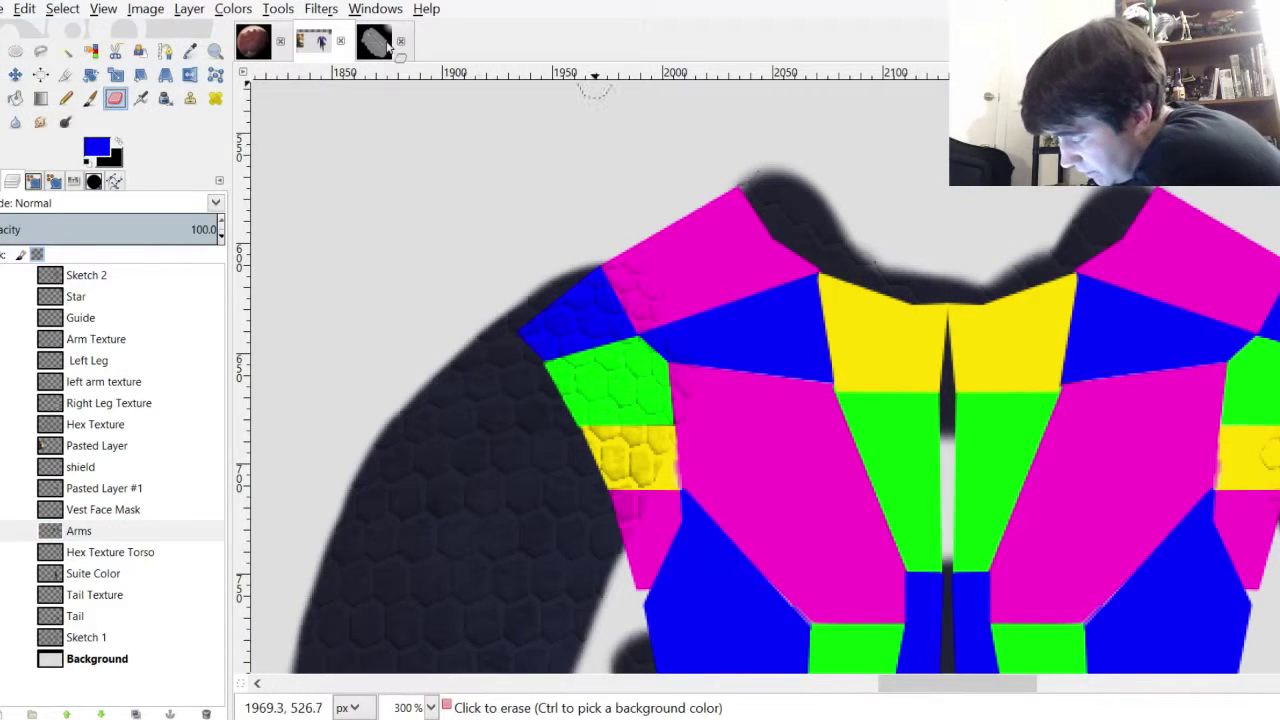
pyautogui.keyDown('ctrl'); pyautogui.scroll(2, 595, 90); pyautogui.keyUp('ctrl')
pyautogui.moveTo(608, 263)
pyautogui.mouseDown()
pyautogui.moveTo(561, 259)
pyautogui.moveTo(495, 309)
pyautogui.moveTo(445, 313)
pyautogui.moveTo(481, 307)
pyautogui.moveTo(354, 373)
pyautogui.moveTo(496, 303)
pyautogui.moveTo(350, 387)
pyautogui.moveTo(518, 312)
pyautogui.mouseUp()
pyautogui.moveTo(312, 427); pyautogui.dragTo(568, 318)
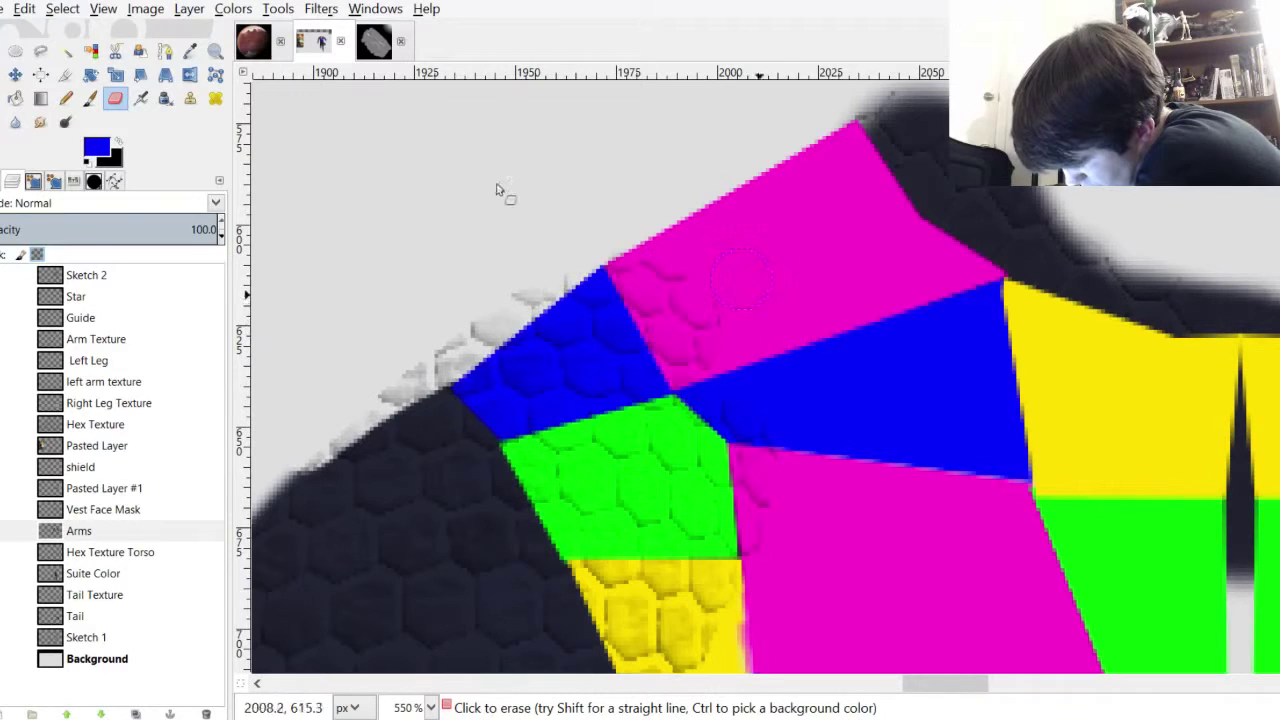
pyautogui.hscroll(-5, 630, 441)
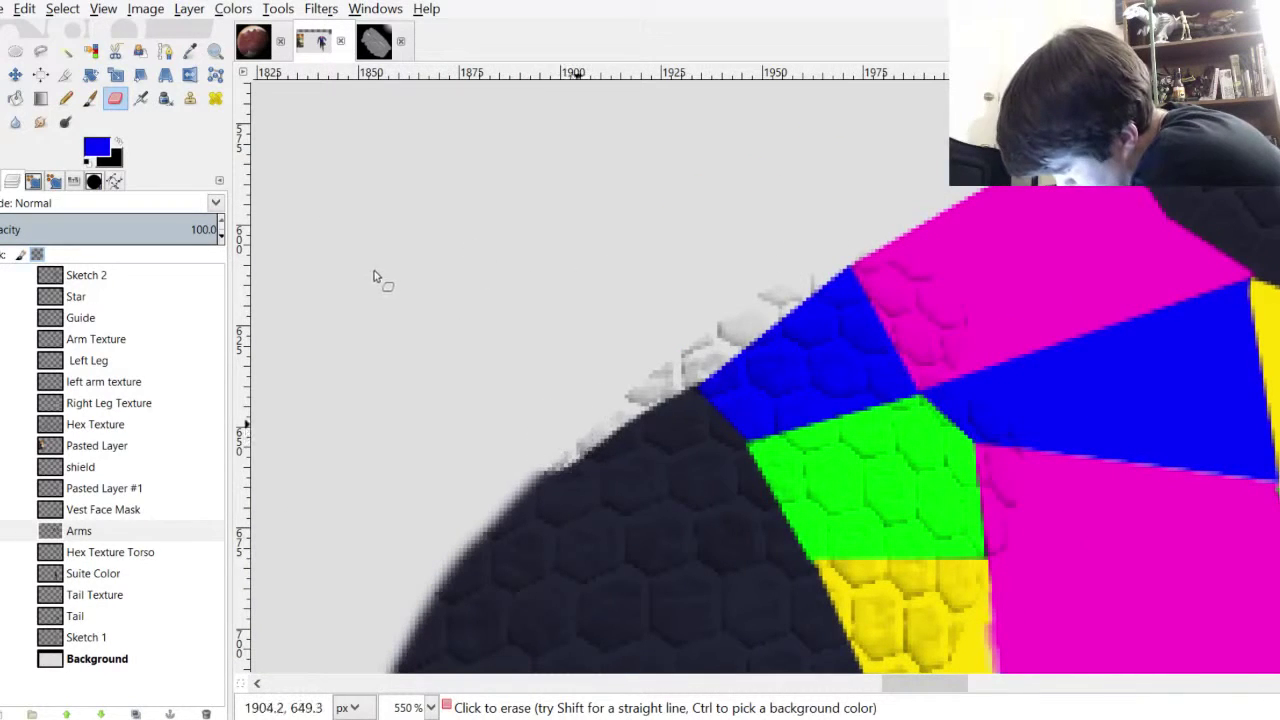
pyautogui.moveTo(577, 424); pyautogui.dragTo(432, 527)
# Select the transparent area around the arms by colour on the Arms layer and grow the selection
pyautogui.scroll(-7, 278, 352)
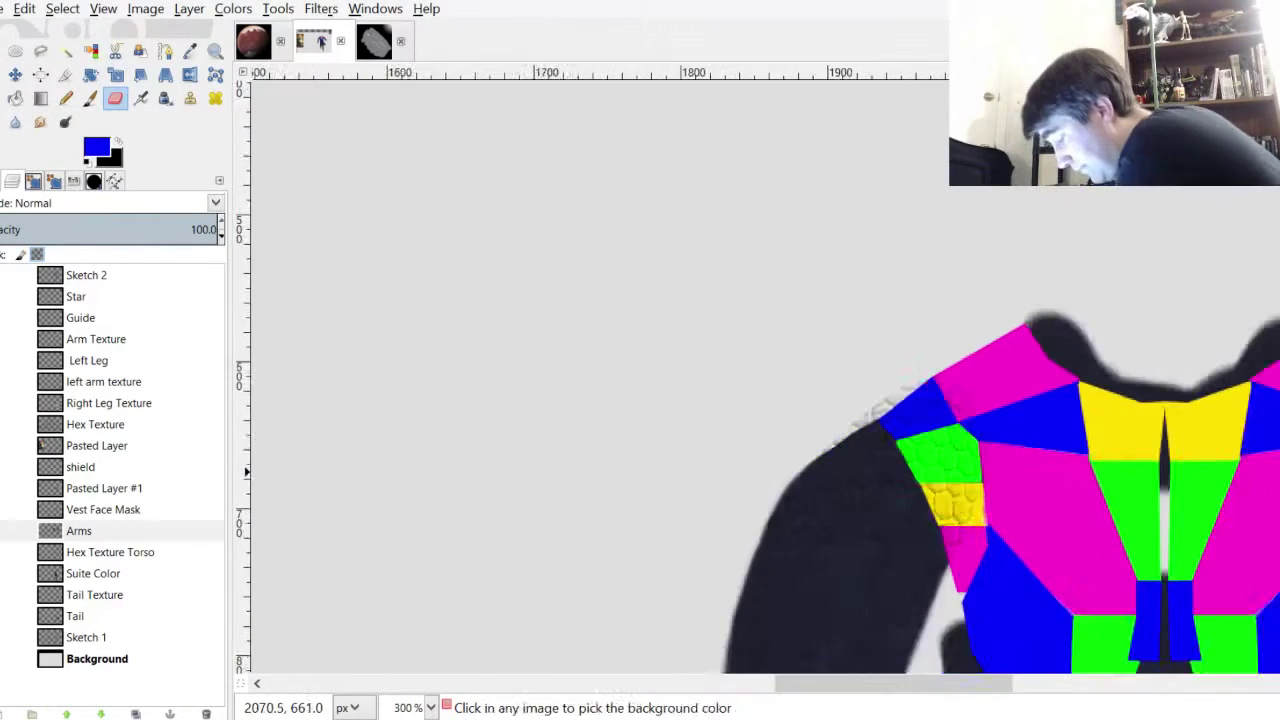
pyautogui.scroll(4, 764, 298)
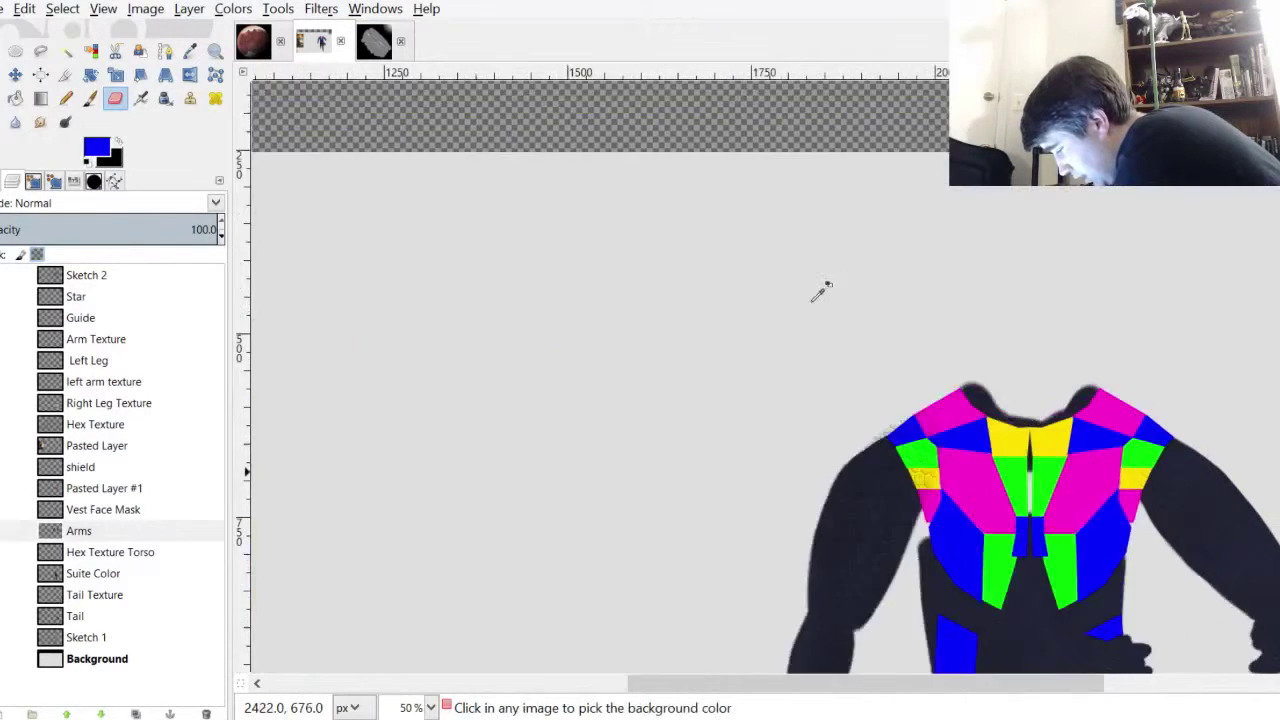
pyautogui.scroll(-2, 820, 300)
pyautogui.scroll(-2, 810, 283)
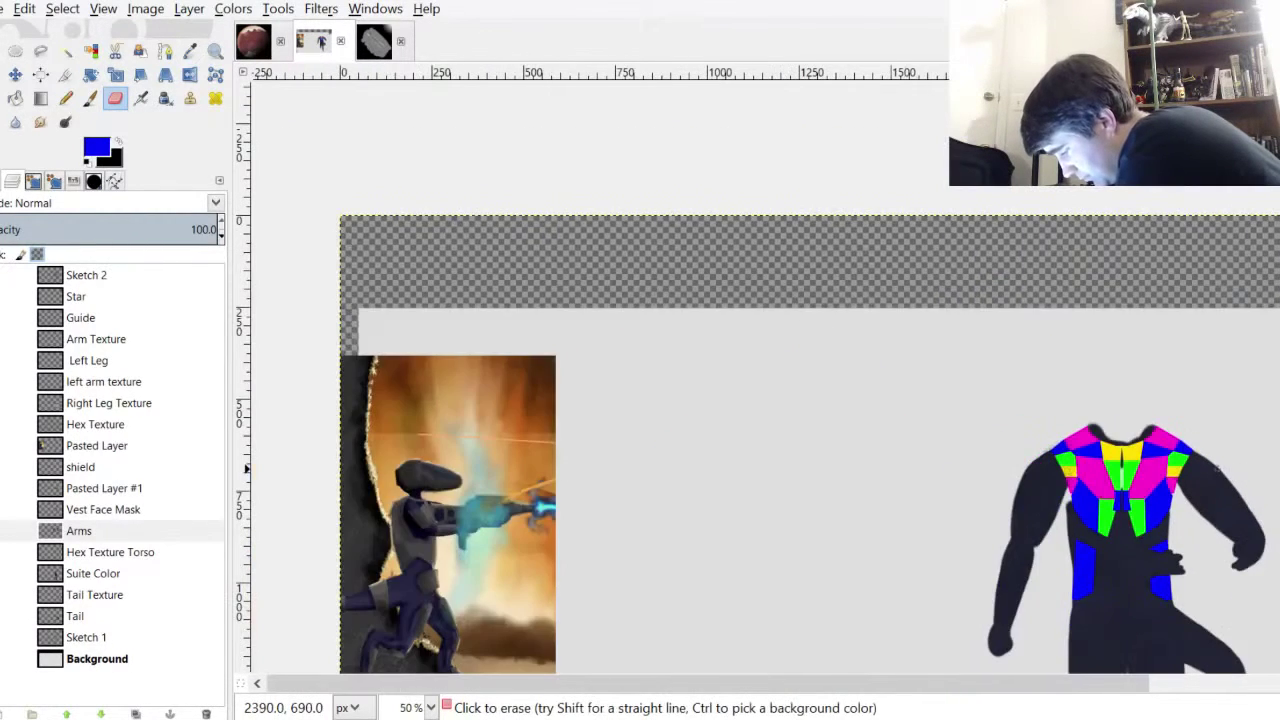
pyautogui.scroll(4, 632, 203)
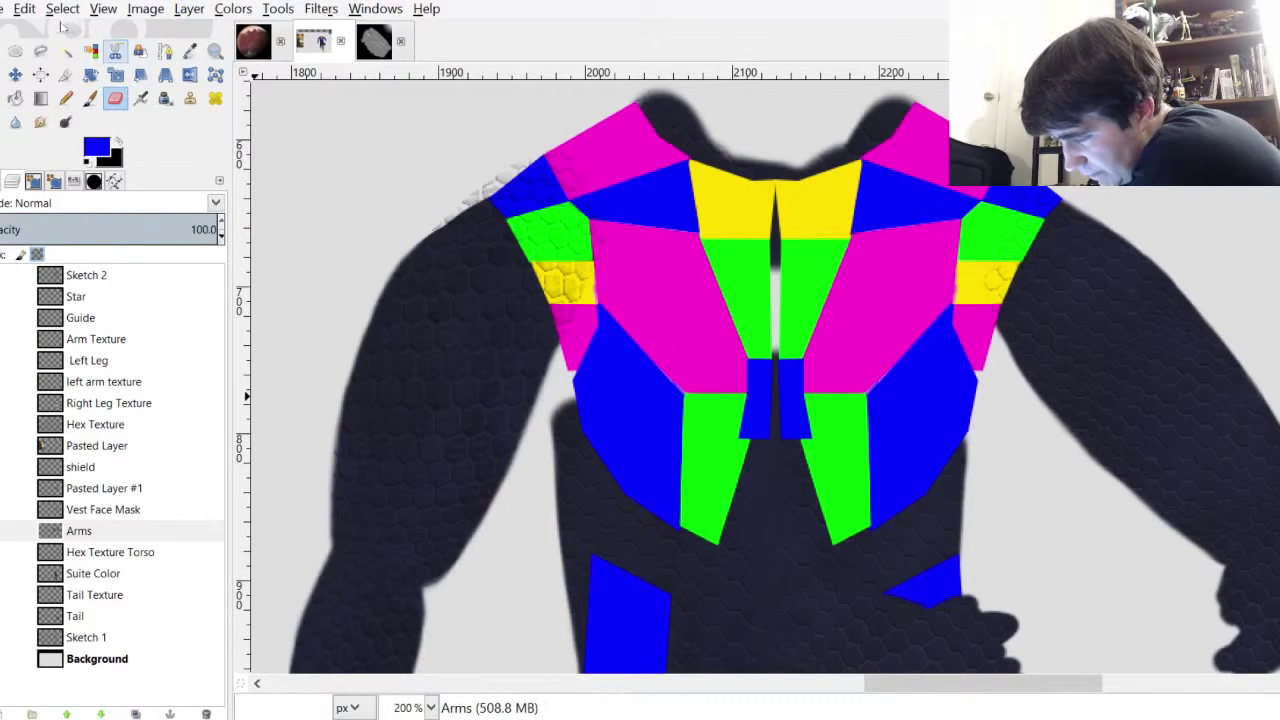
pyautogui.click(90, 50)
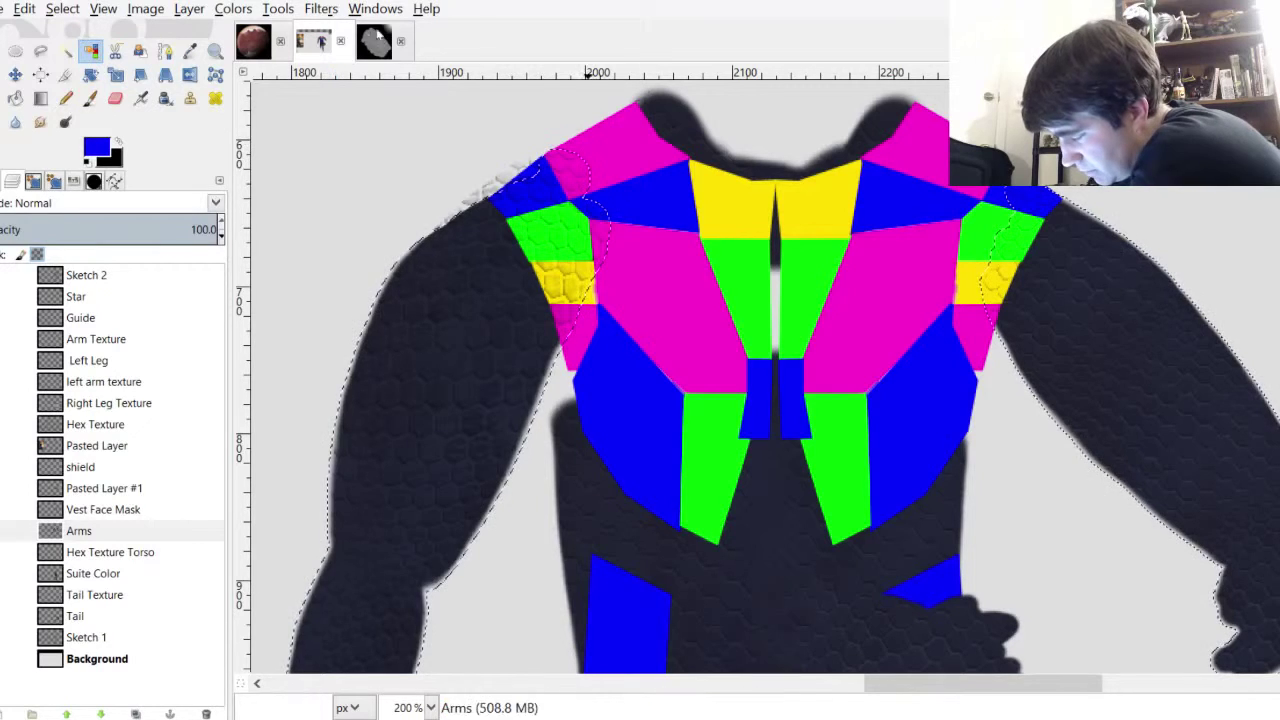
pyautogui.click(513, 140)
pyautogui.click(62, 8)
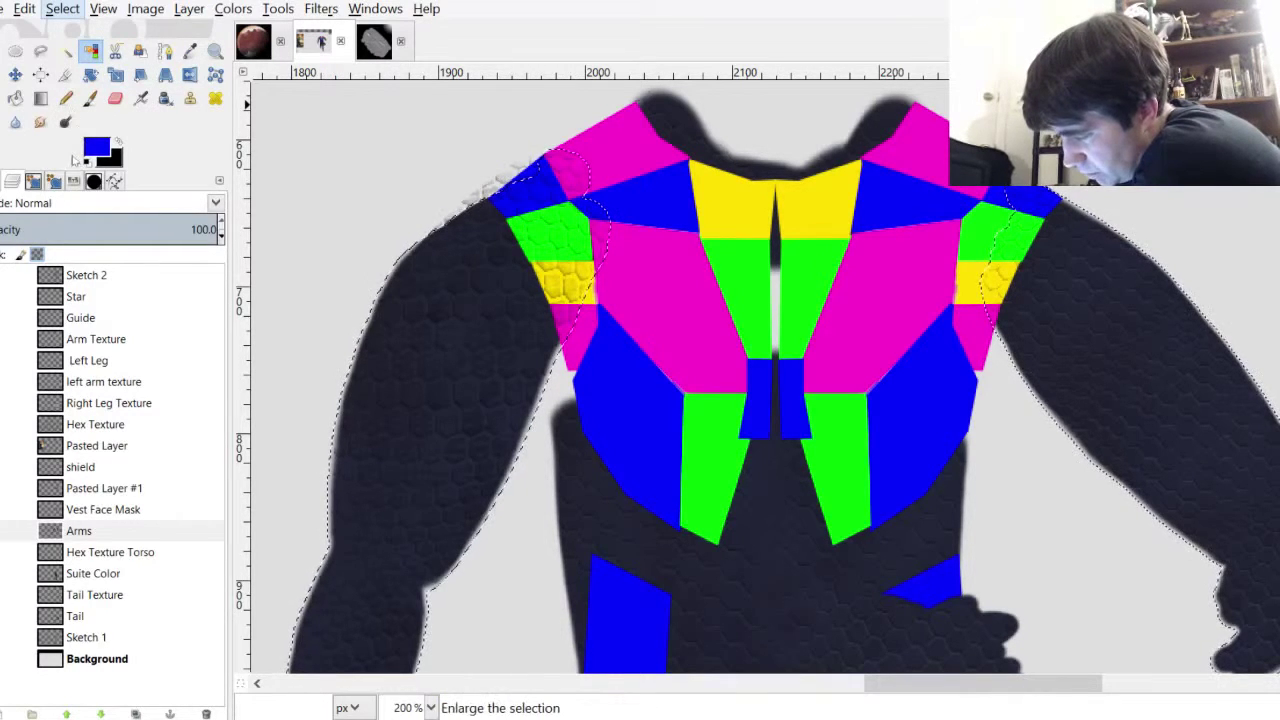
pyautogui.click(76, 156)
pyautogui.press('Return')
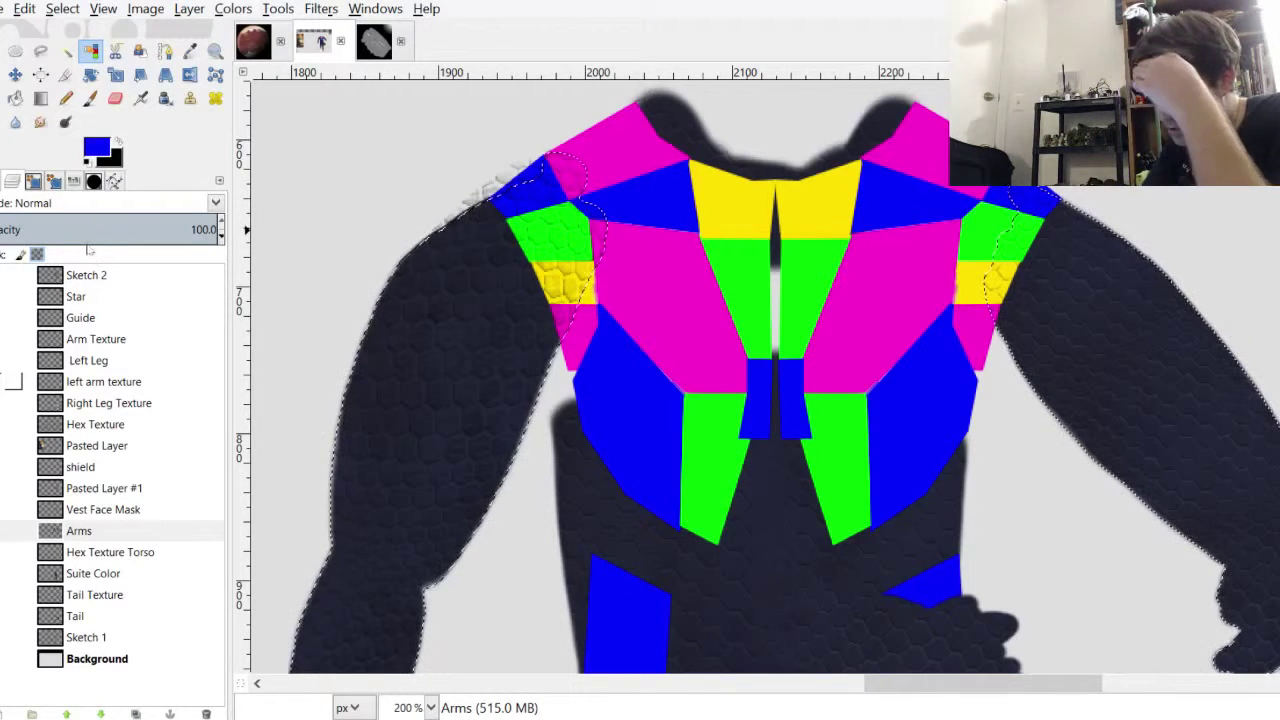
# Cut the excess hexagon texture outside the arm from the Arm Texture layer and clear the selection
pyautogui.click(95, 339)
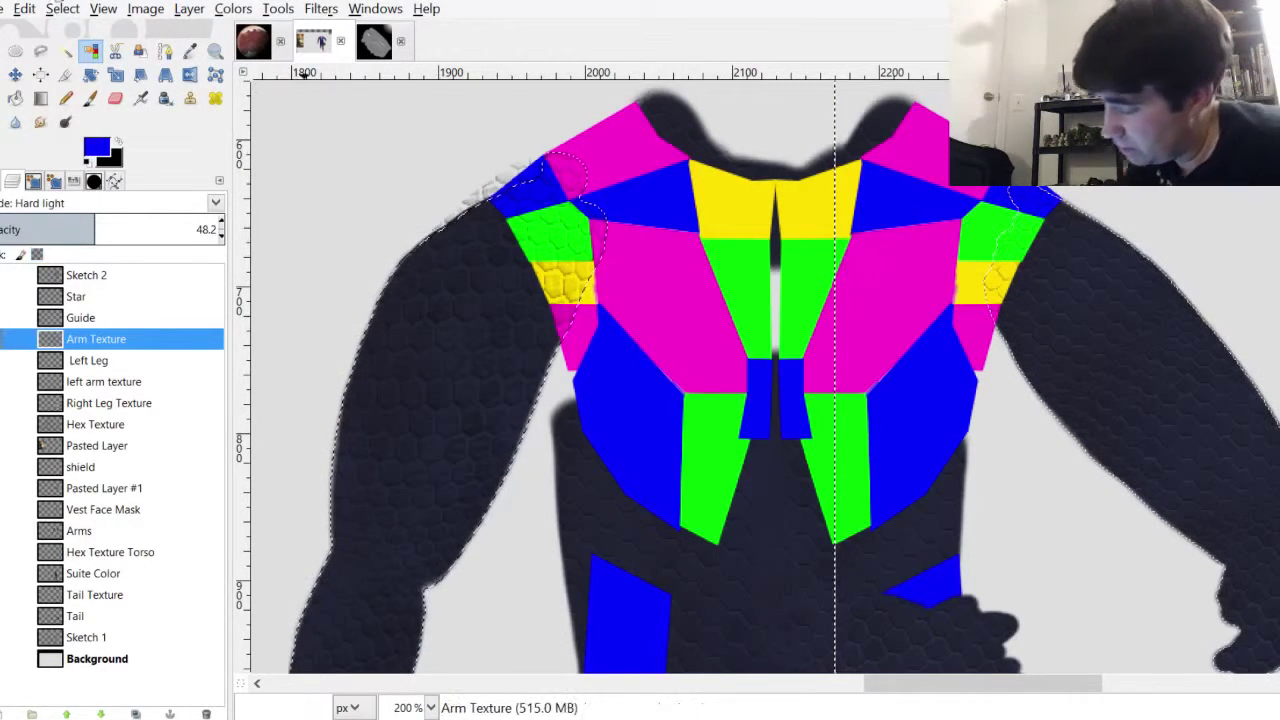
pyautogui.hotkey('ctrl', 'x')
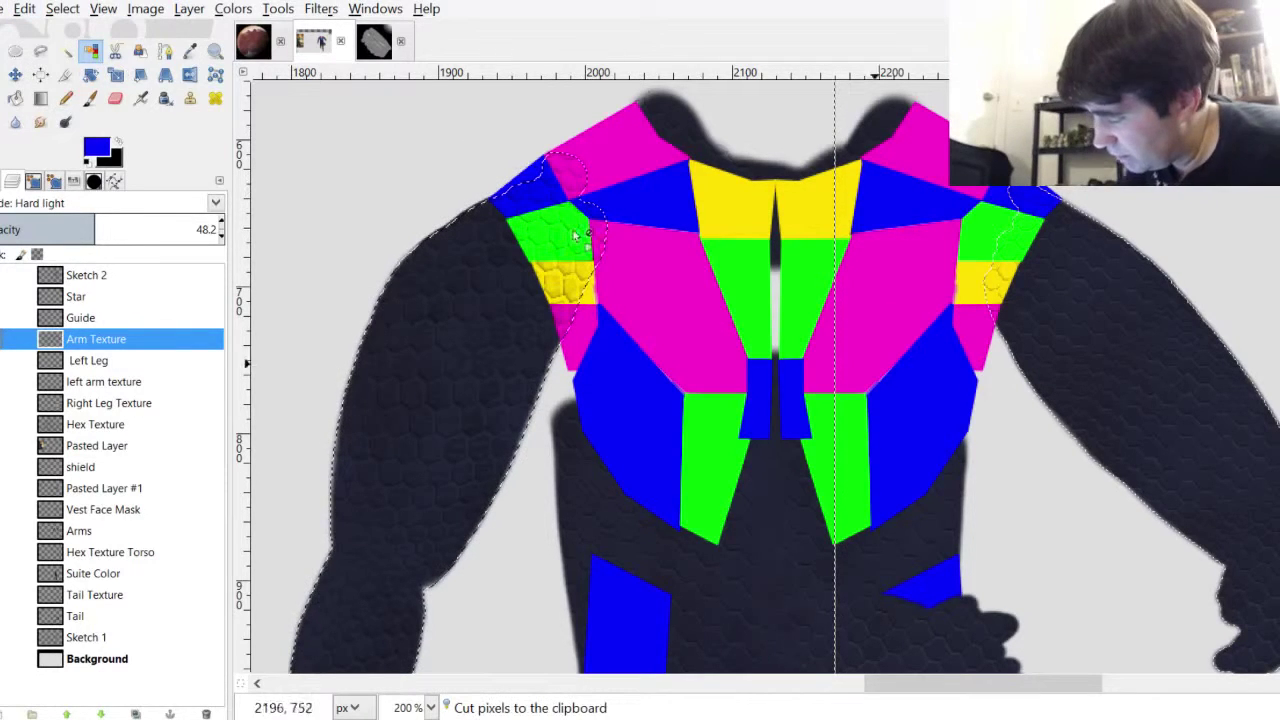
pyautogui.hotkey('shift', 'ctrl', 'a')
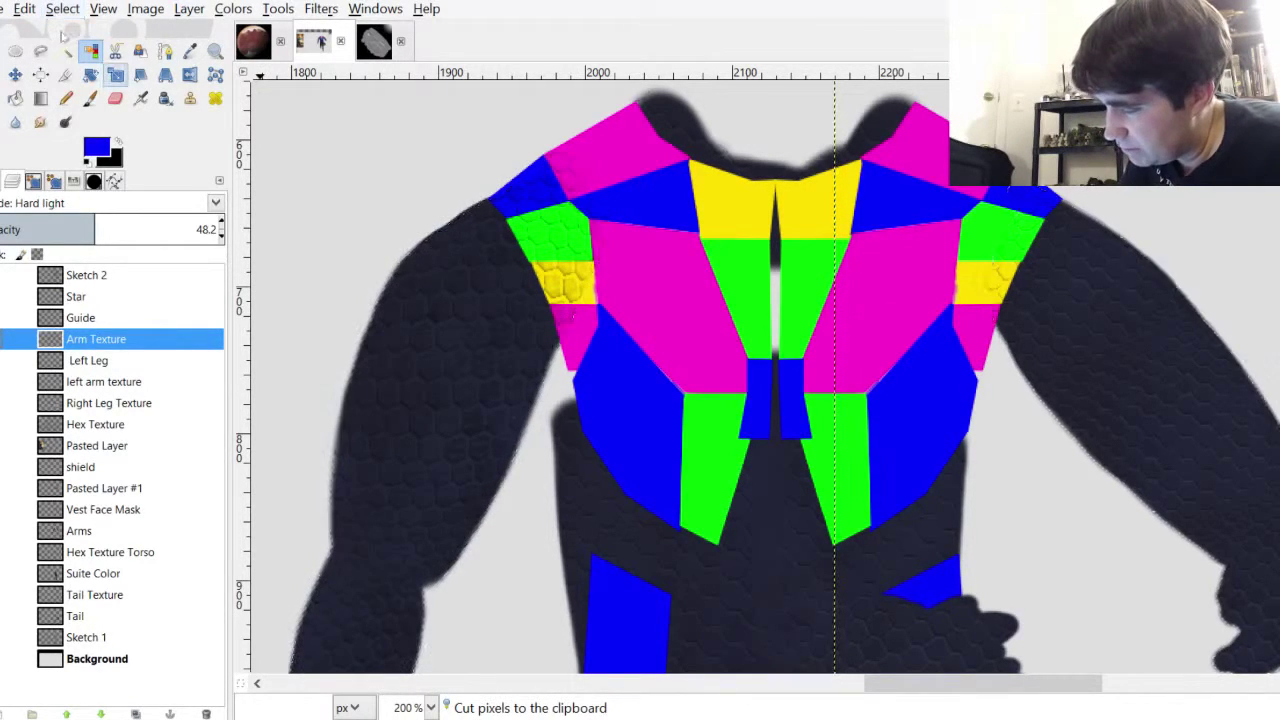
# Move the Arm Texture layer directly below the Arms layer in the layer stack
pyautogui.keyDown('ctrl'); pyautogui.scroll(-1, 877, 345); pyautogui.keyUp('ctrl')
pyautogui.keyDown('ctrl'); pyautogui.scroll(3, 841, 153); pyautogui.keyUp('ctrl')
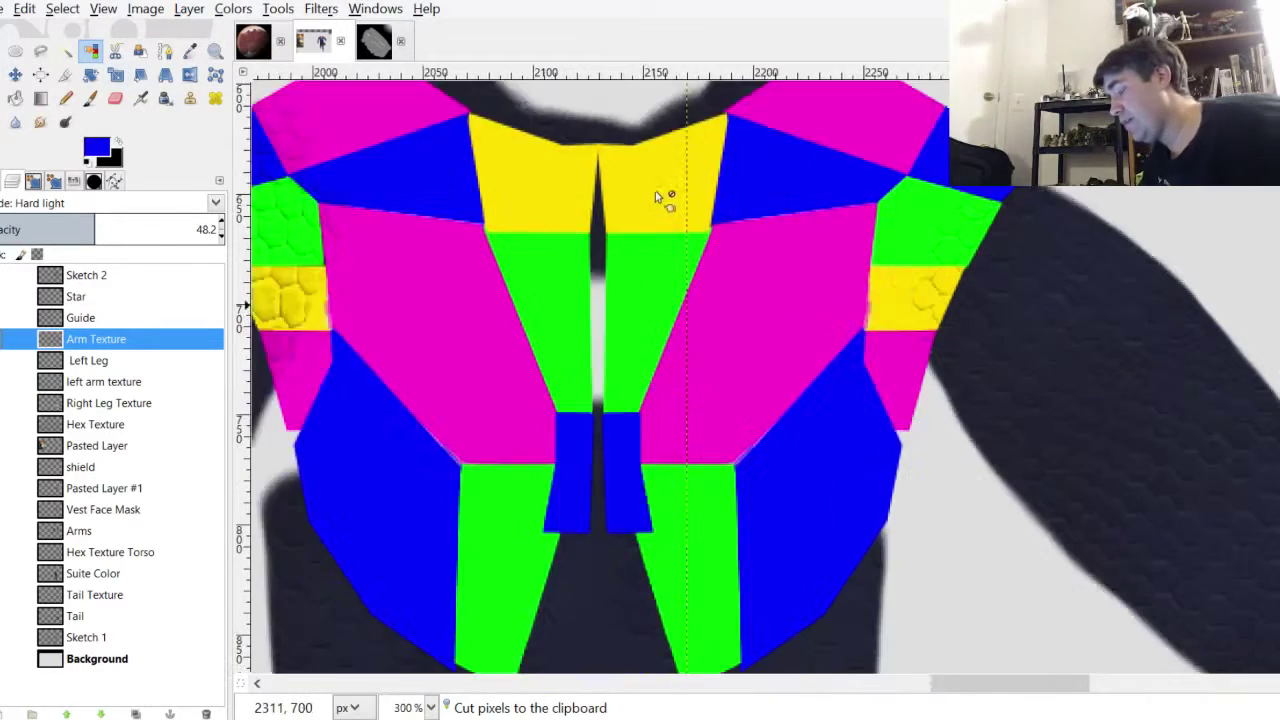
pyautogui.keyDown('ctrl'); pyautogui.scroll(-1, 841, 153); pyautogui.keyUp('ctrl')
pyautogui.scroll(2, 845, 165)
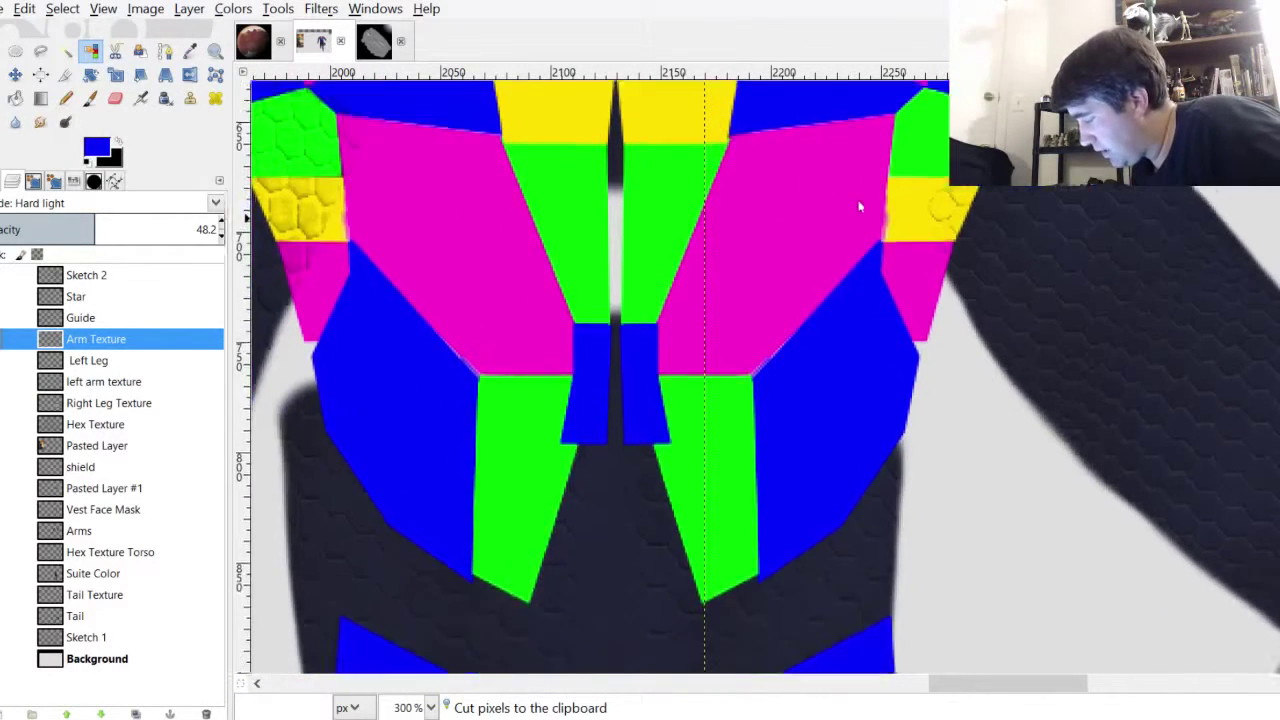
pyautogui.keyDown('ctrl'); pyautogui.scroll(-1, 849, 178); pyautogui.keyUp('ctrl')
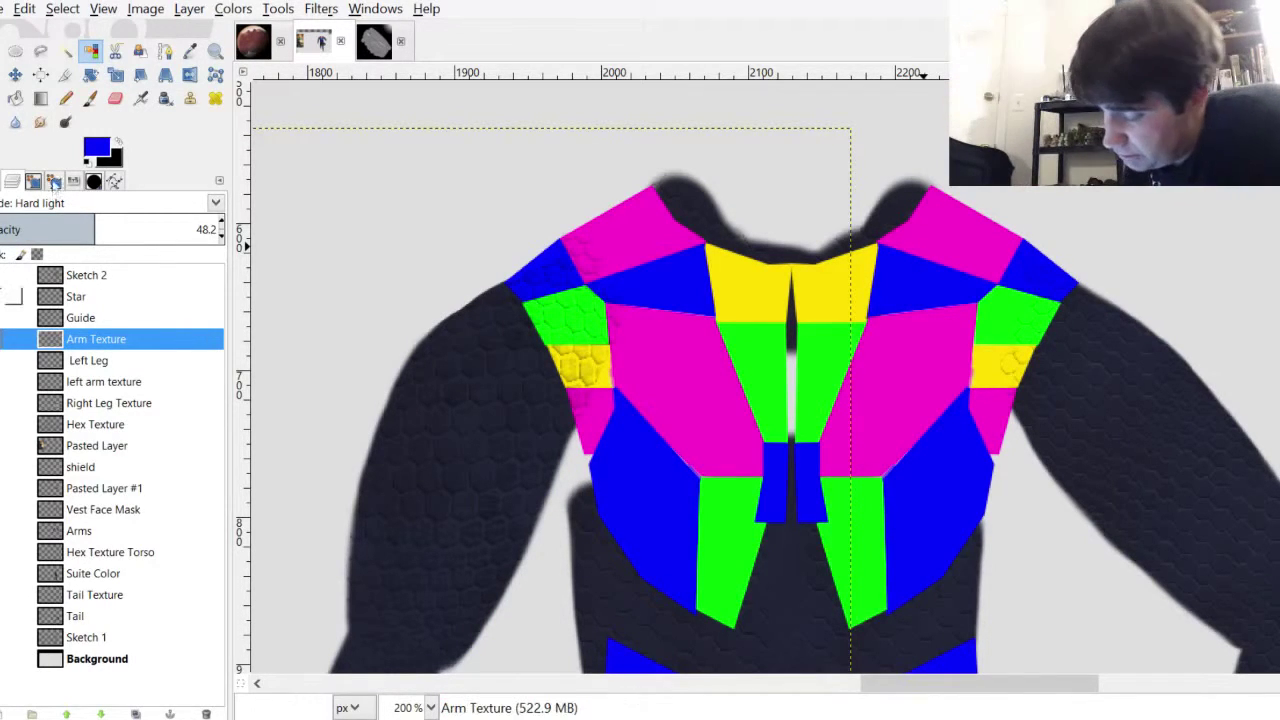
pyautogui.moveTo(97, 268); pyautogui.dragTo(108, 346)
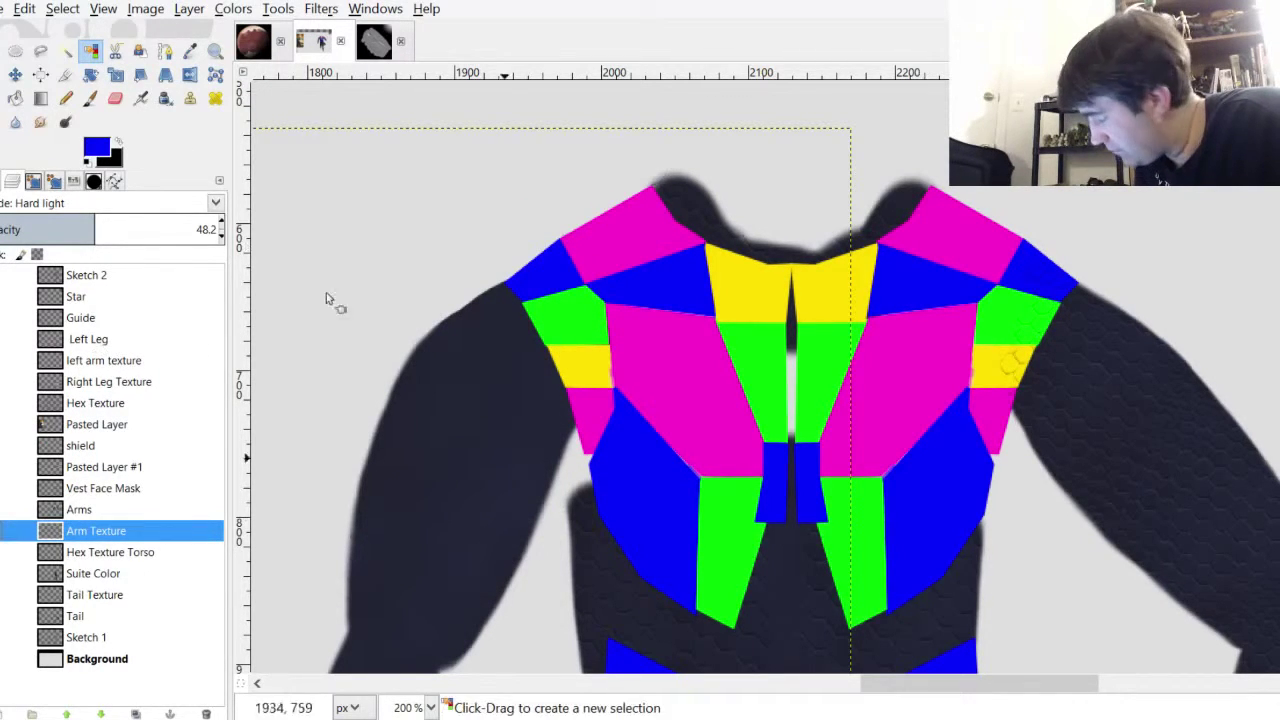
# Erase the hexagon texture overlapping the mirrored vest's coloured shoulder panels on the left arm texture layer
pyautogui.scroll(-5, 857, 206)
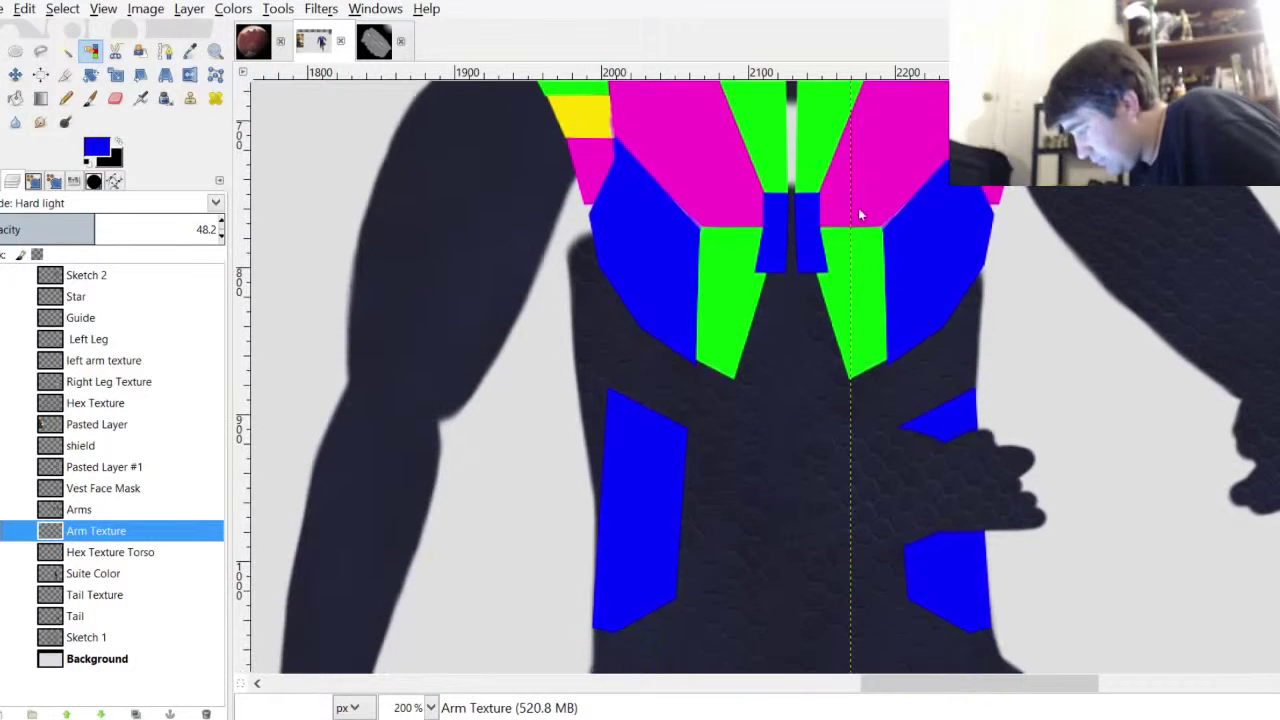
pyautogui.scroll(3, 858, 214)
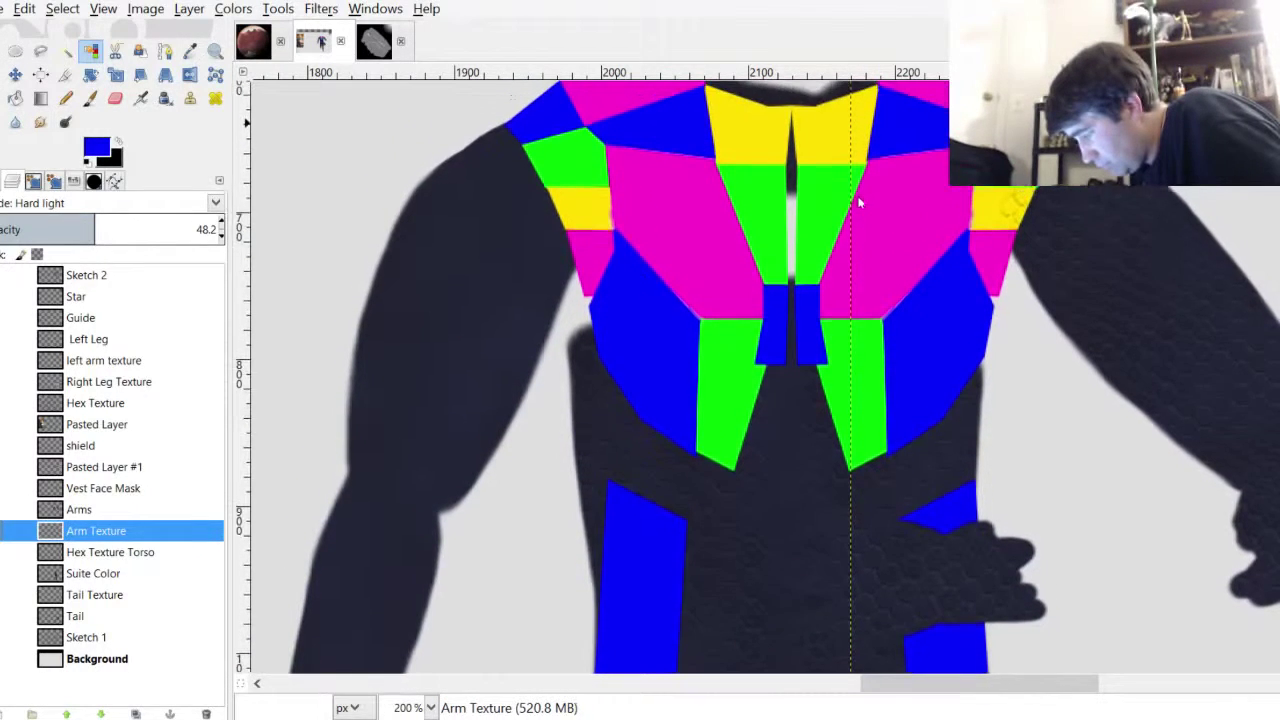
pyautogui.scroll(2, 858, 197)
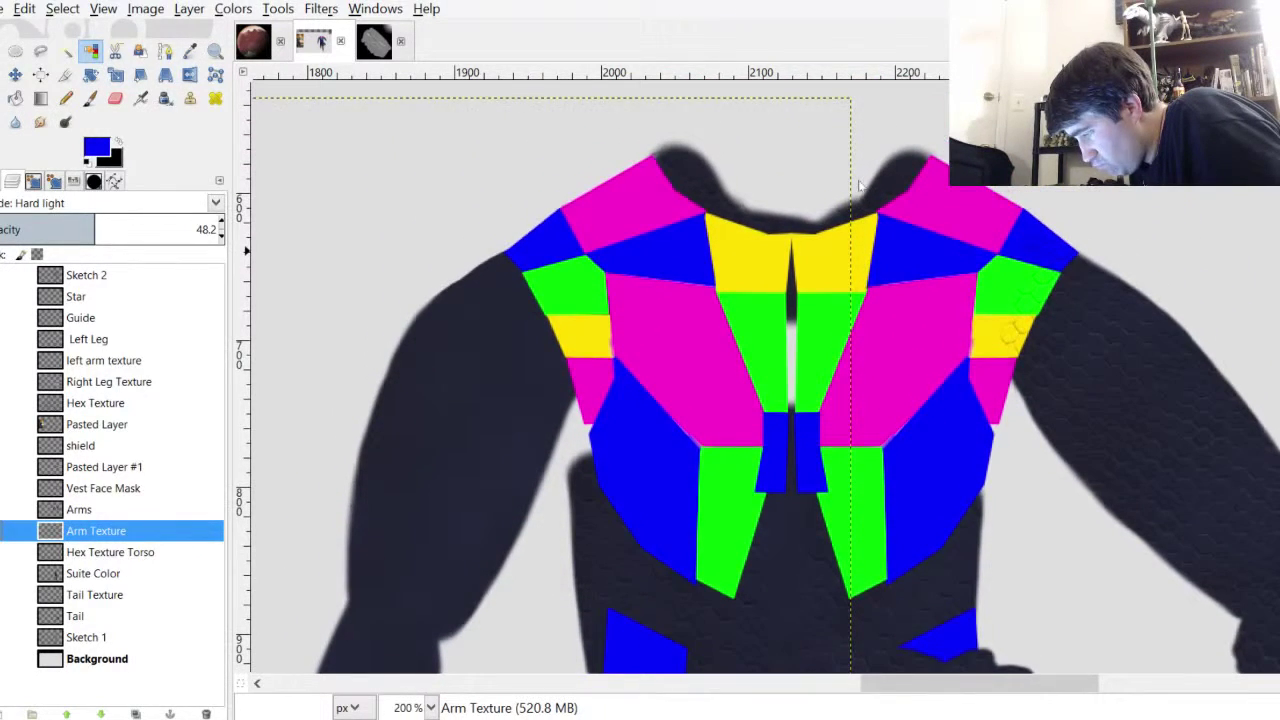
pyautogui.scroll(-1, 858, 183)
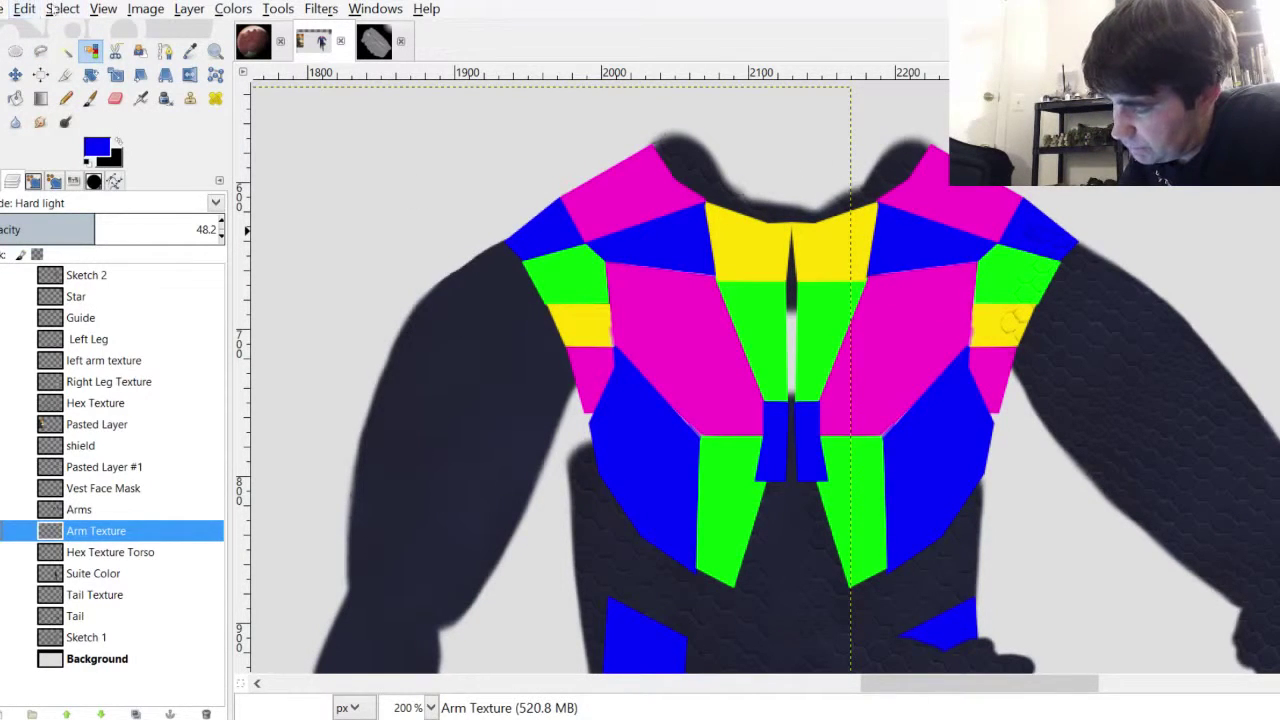
pyautogui.click(84, 361)
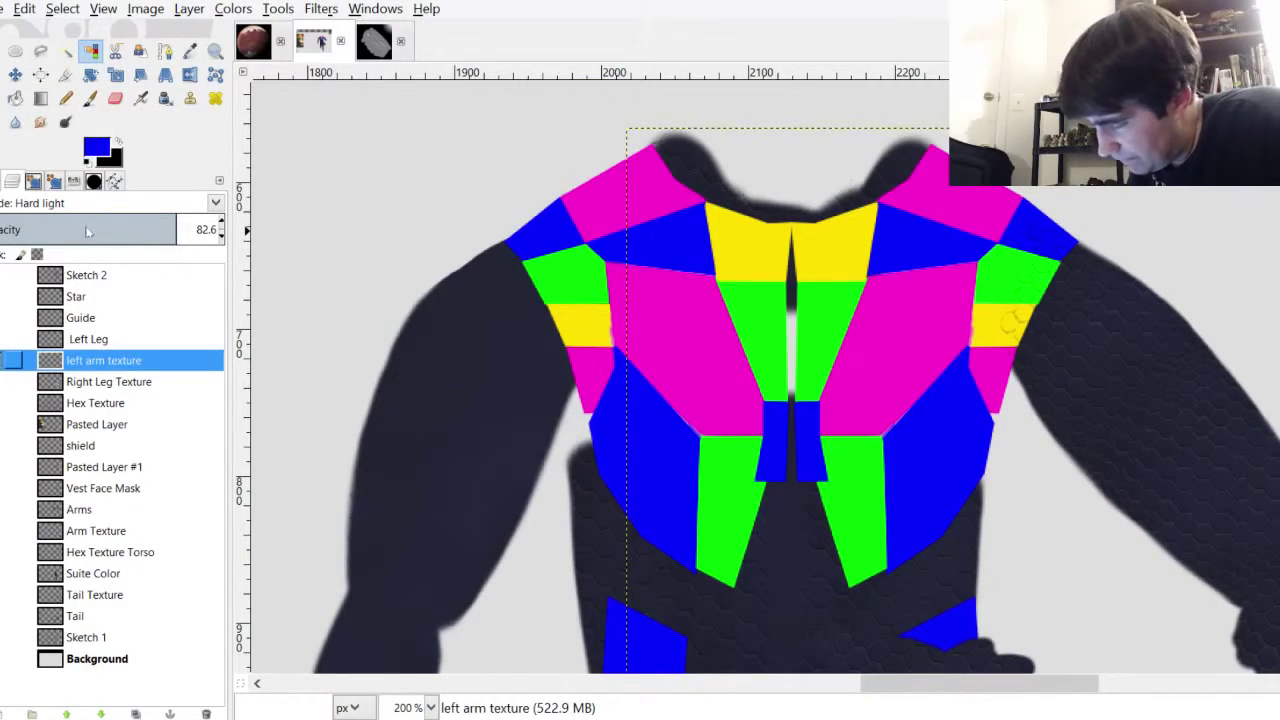
pyautogui.scroll(-3, 857, 200)
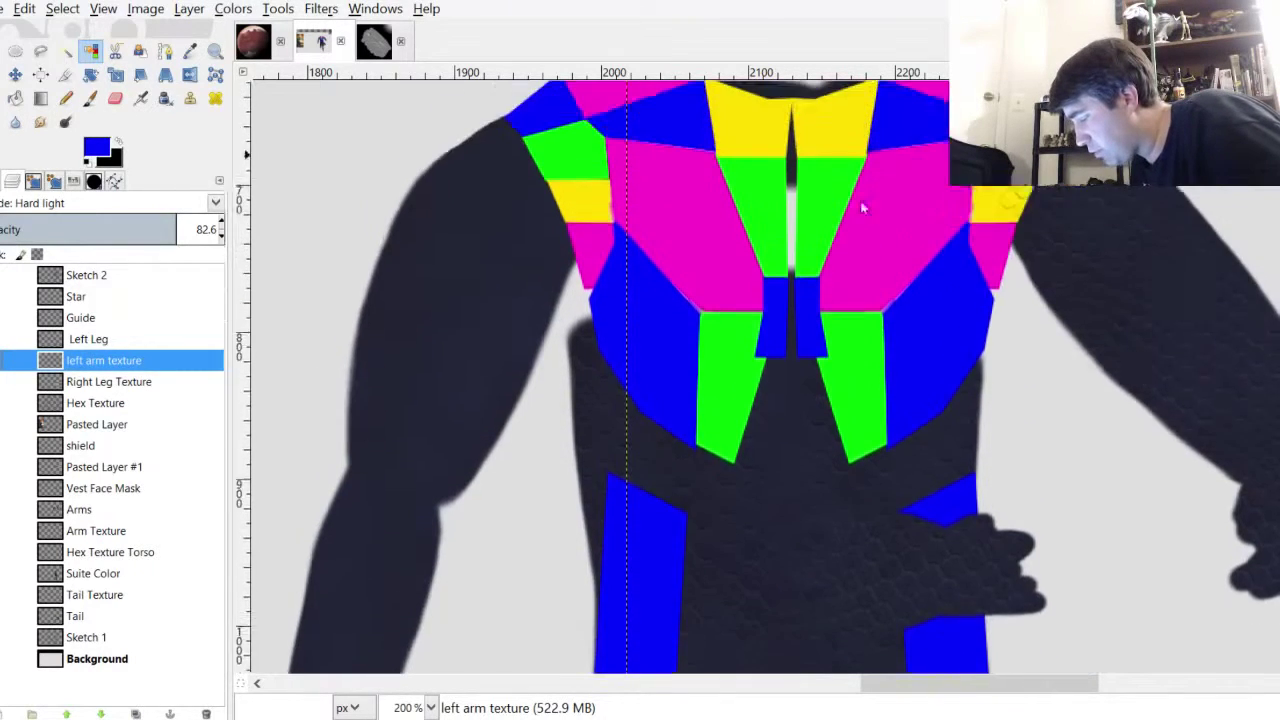
pyautogui.scroll(4, 860, 195)
pyautogui.scroll(3, 1028, 430)
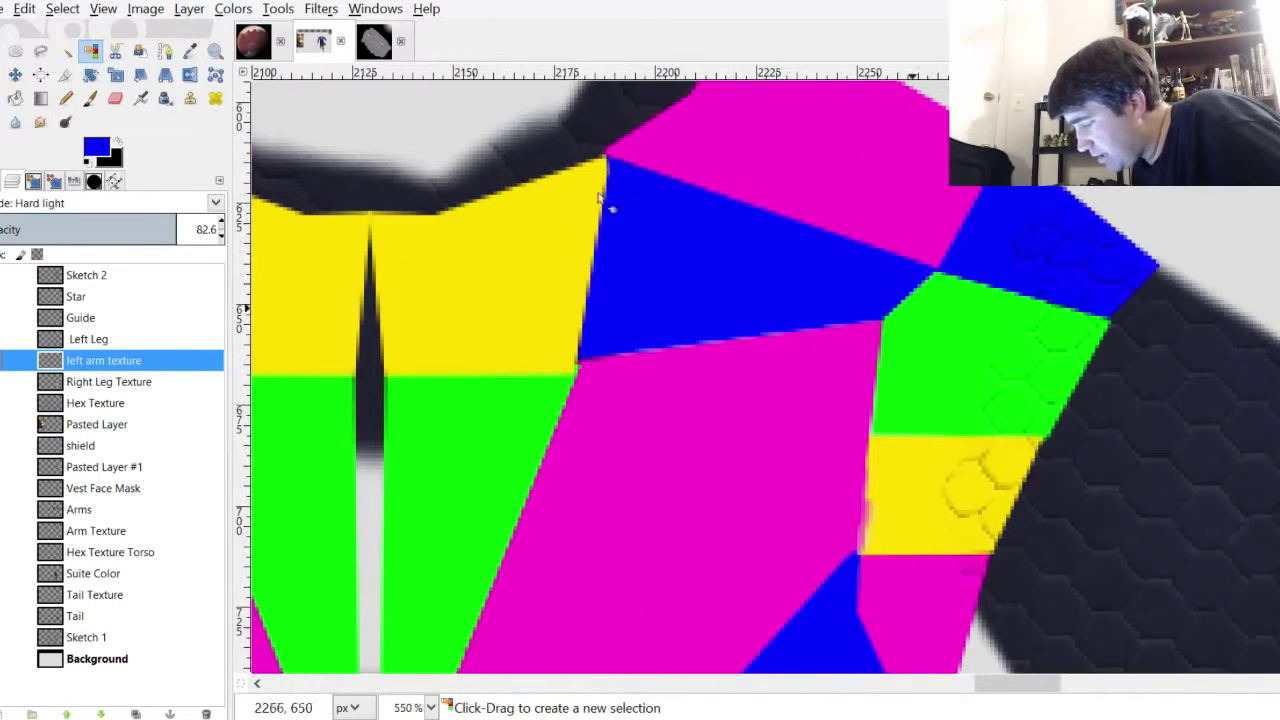
pyautogui.hotkey('shift', 'e')
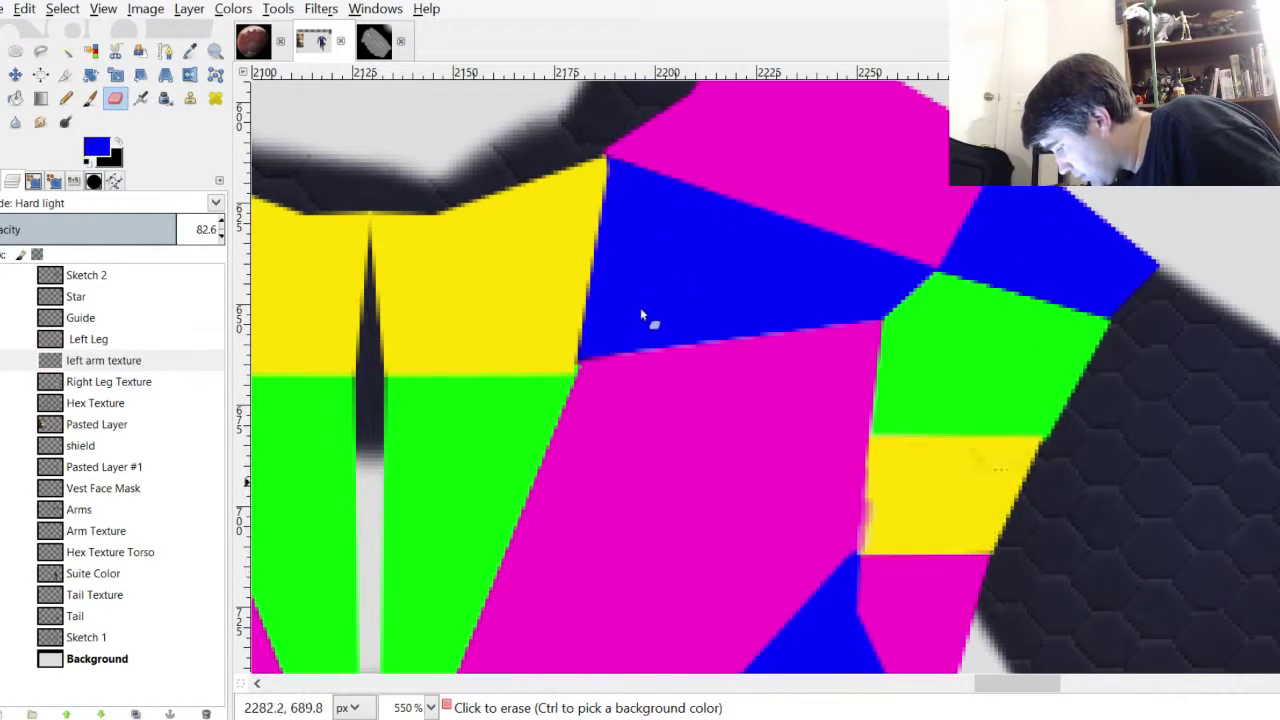
pyautogui.click(1012, 376)
pyautogui.scroll(-5, 1120, 408)
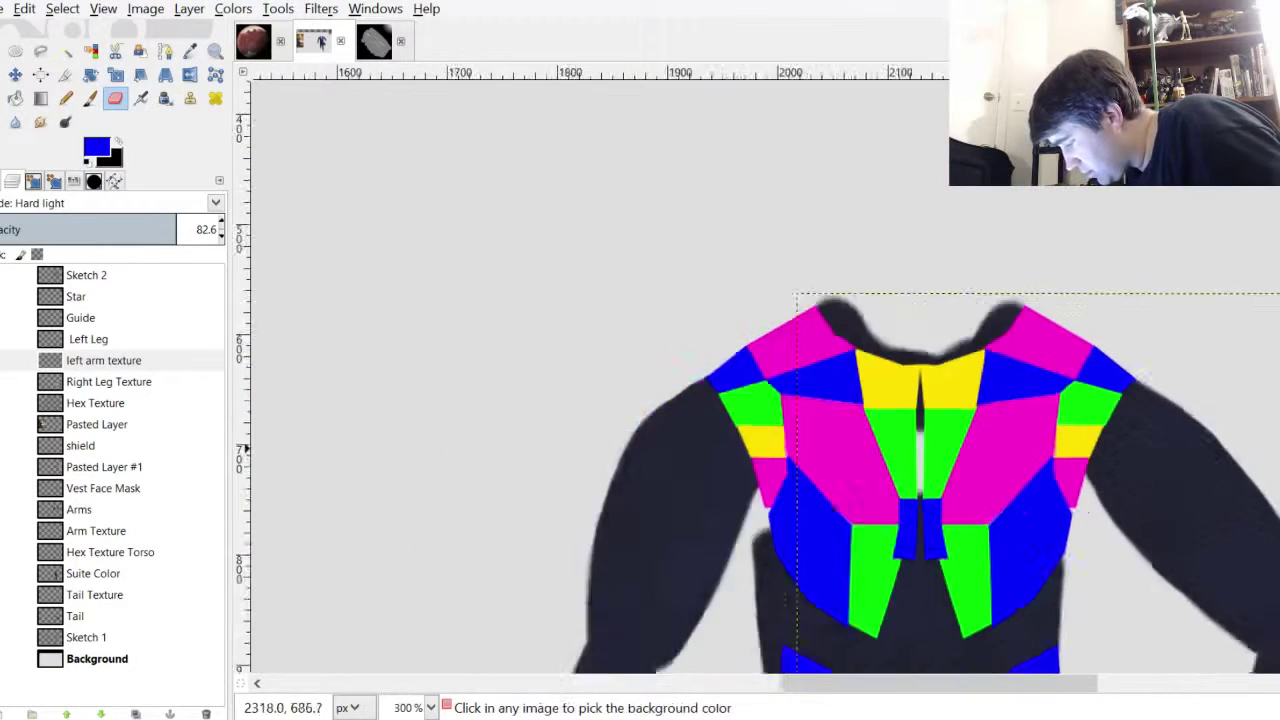
pyautogui.moveTo(860, 222)
pyautogui.mouseDown()
pyautogui.moveTo(860, 272)
pyautogui.moveTo(861, 224)
pyautogui.mouseUp()
# Paint the upper part of the centre gap between the green chest panels with their sampled green on the Vest Face Mask layer
pyautogui.scroll(2, 680, 282)
pyautogui.scroll(3, 1012, 490)
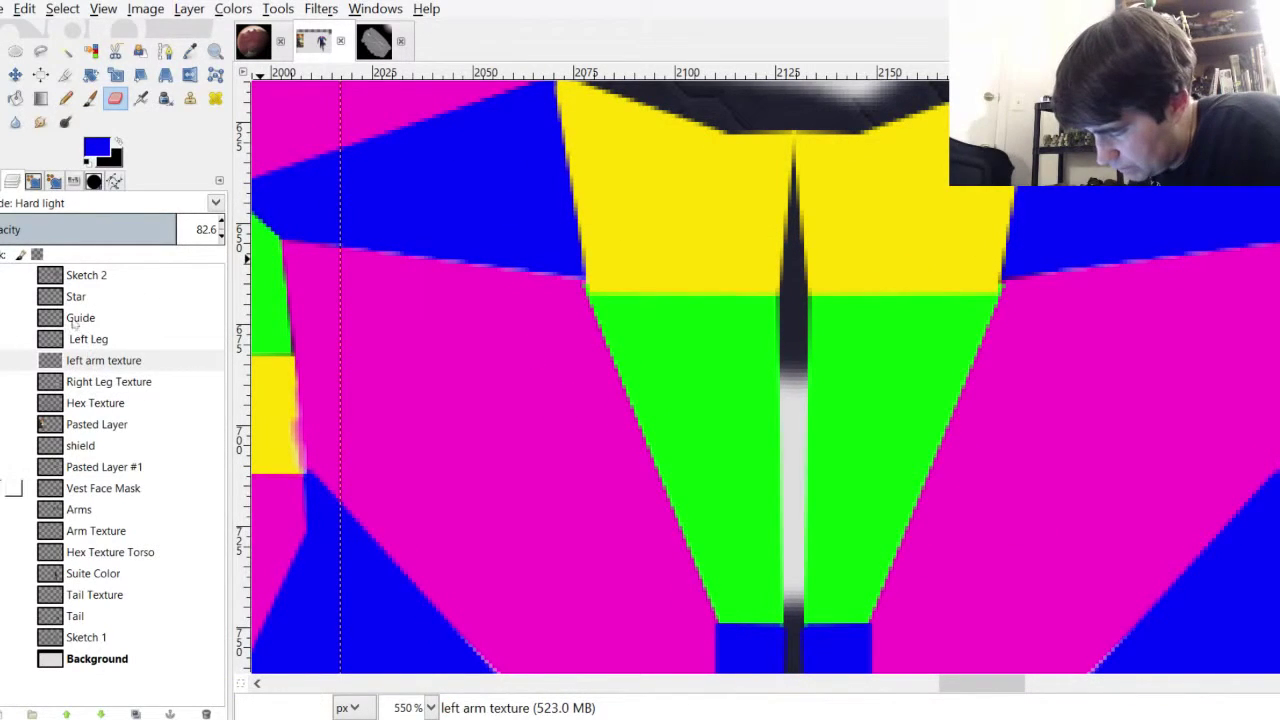
pyautogui.click(100, 488)
pyautogui.scroll(3, 786, 310)
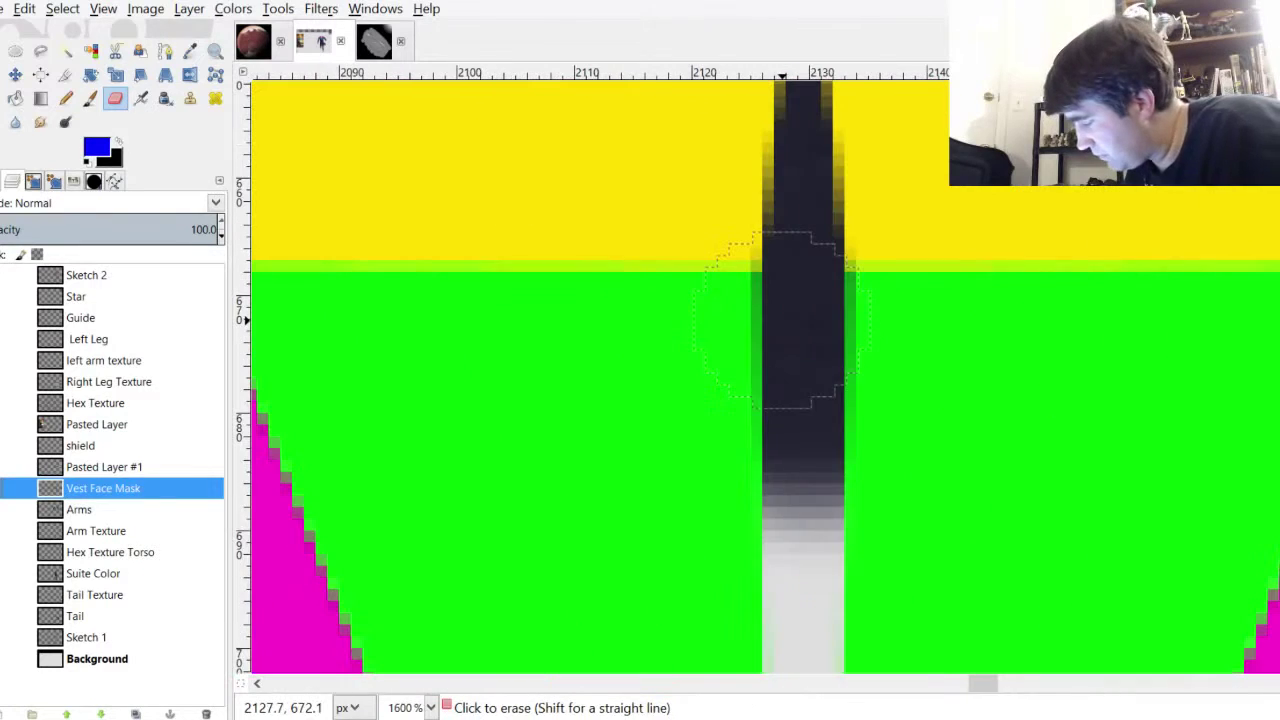
pyautogui.click(190, 50)
pyautogui.click(447, 266)
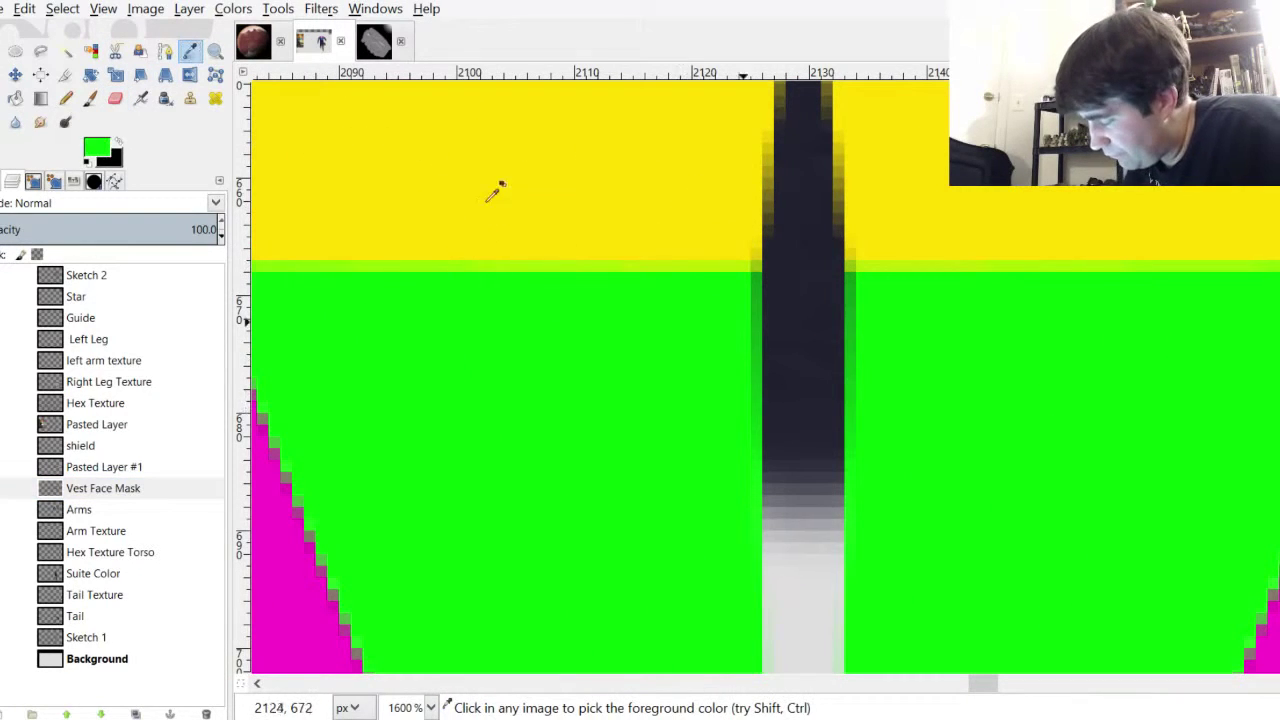
pyautogui.press('p')
pyautogui.click(800, 416)
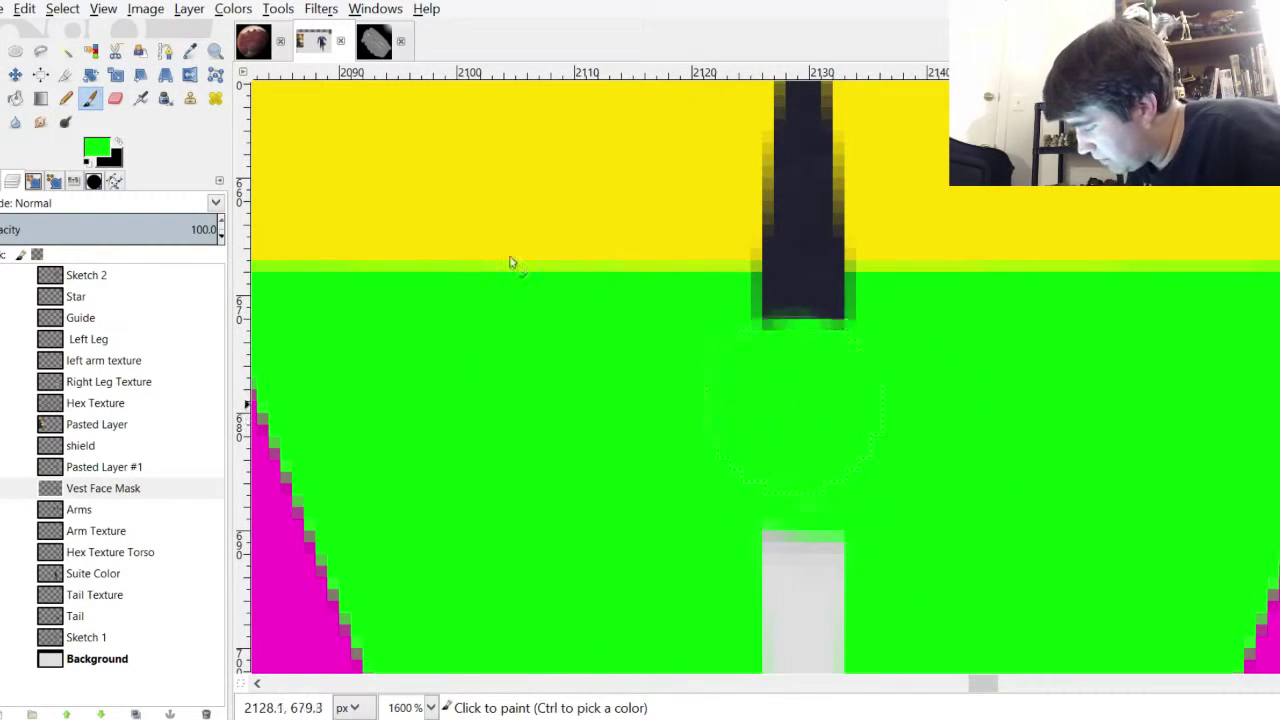
pyautogui.moveTo(788, 404)
pyautogui.mouseDown()
pyautogui.moveTo(820, 327)
pyautogui.moveTo(868, 331)
pyautogui.mouseUp()
pyautogui.click(1279, 300)
pyautogui.moveTo(768, 266)
pyautogui.mouseDown()
pyautogui.moveTo(868, 277)
pyautogui.moveTo(767, 440)
pyautogui.moveTo(830, 436)
pyautogui.mouseUp()
# Fill the rest of the green chest panels' centre gap down to the top edge of the blue centre panels
pyautogui.scroll(-2, 1020, 434)
pyautogui.moveTo(930, 508)
pyautogui.mouseDown()
pyautogui.moveTo(891, 532)
pyautogui.moveTo(908, 558)
pyautogui.mouseUp()
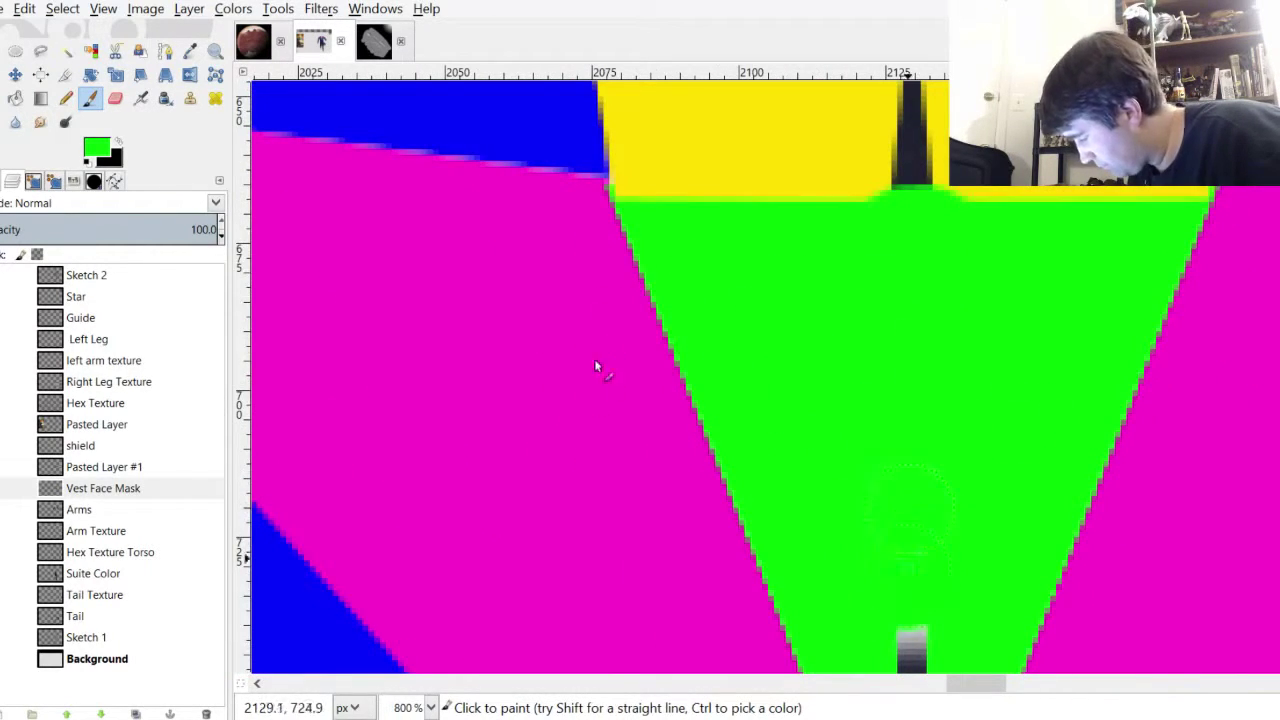
pyautogui.scroll(-3, 840, 193)
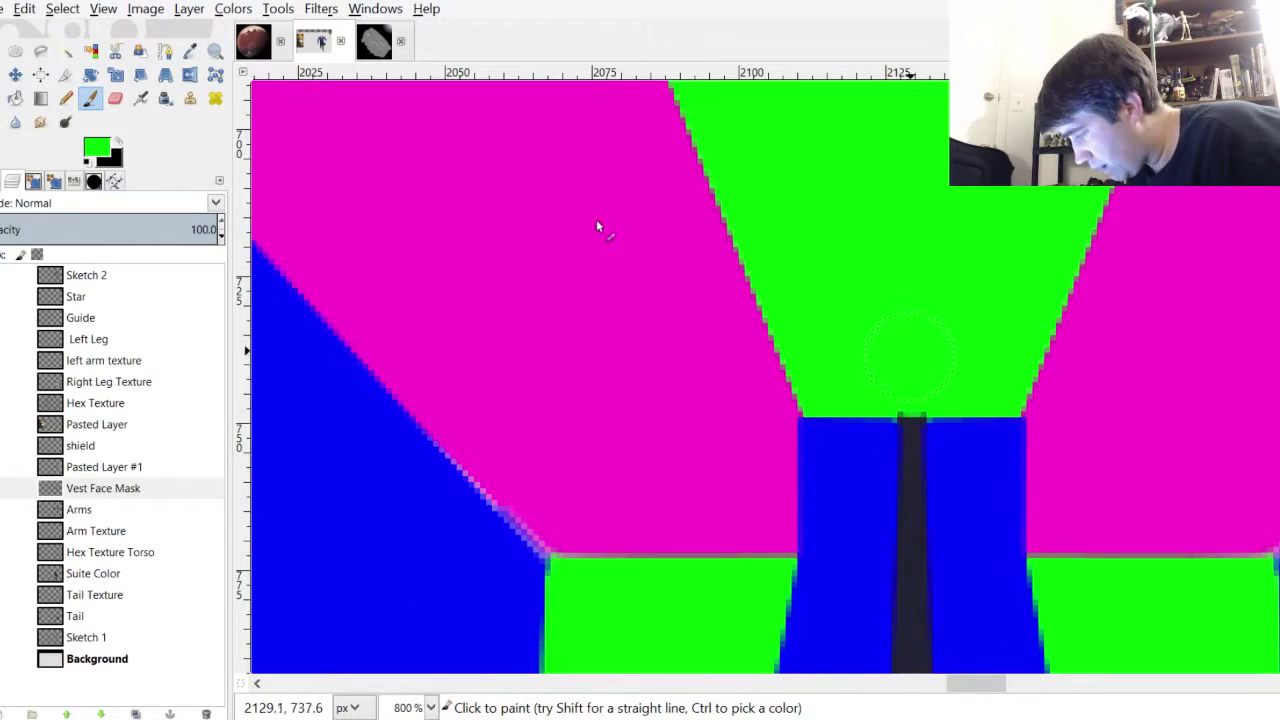
pyautogui.click(12, 180)
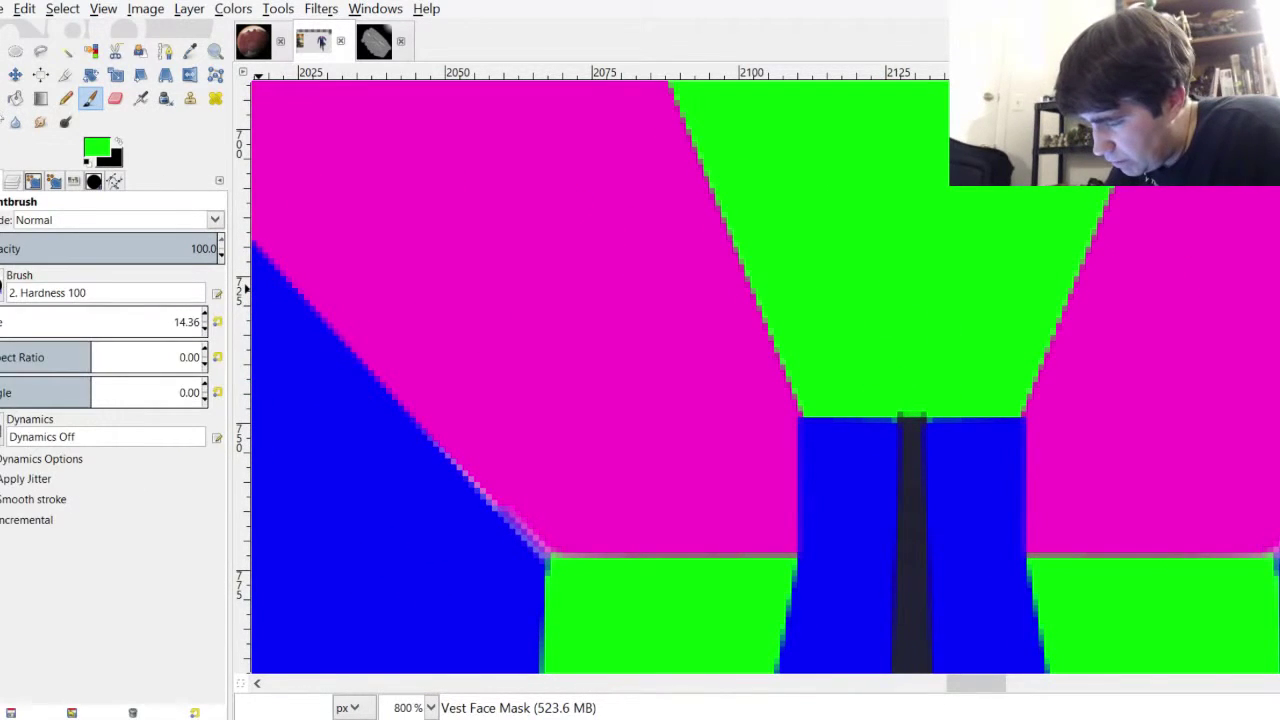
pyautogui.click(12, 181)
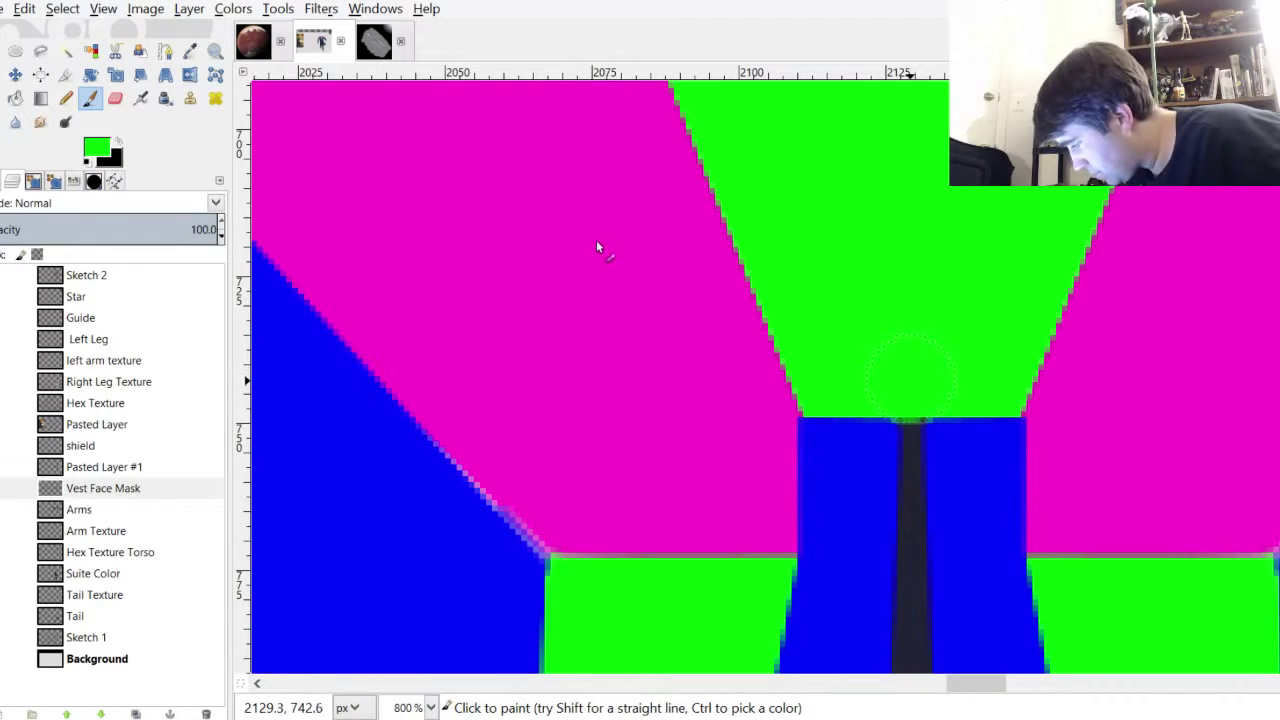
# Join the two blue centre panels by painting the dark gap between them with the vest's sampled blue
pyautogui.scroll(-2, 855, 195)
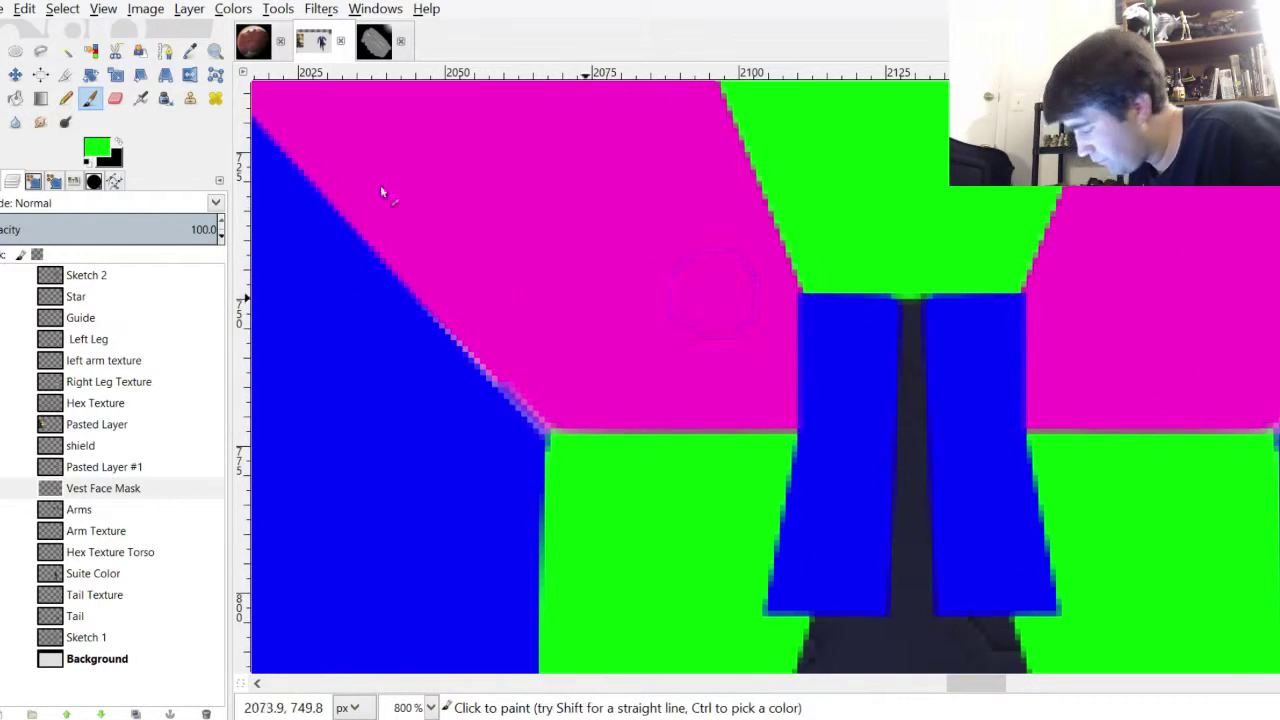
pyautogui.press('o')
pyautogui.click(558, 288)
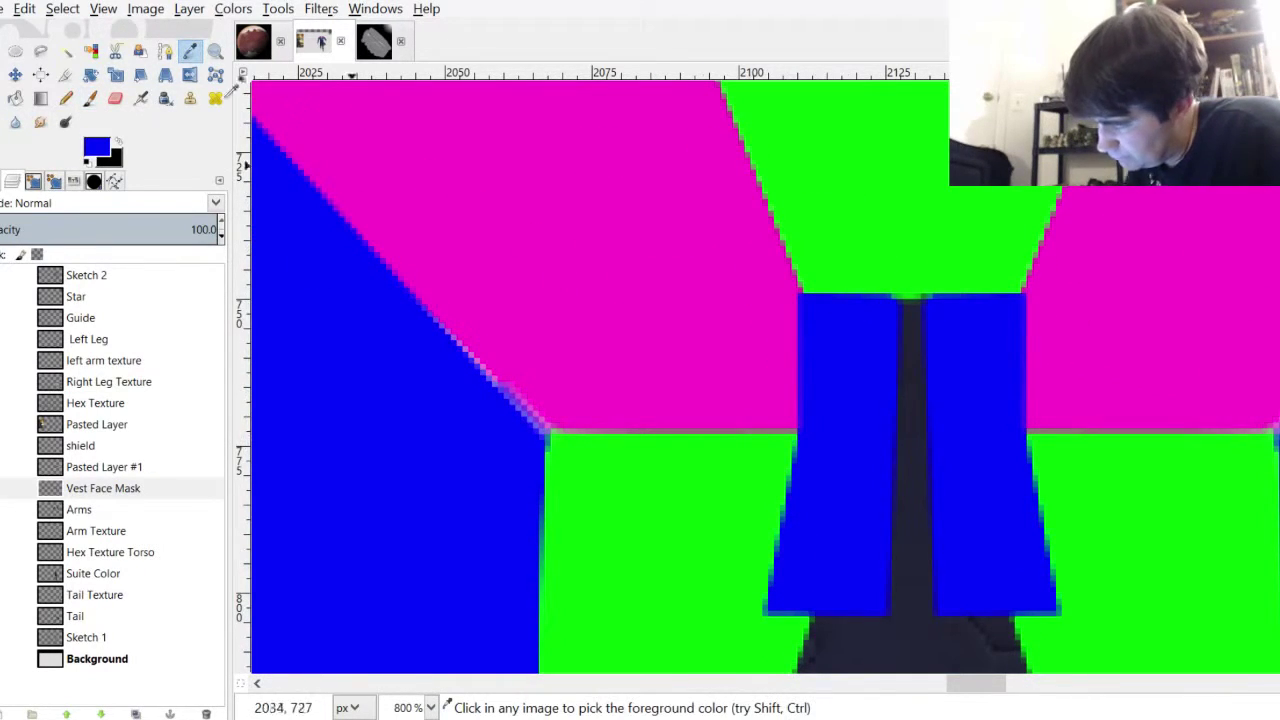
pyautogui.click(90, 98)
pyautogui.moveTo(908, 415)
pyautogui.mouseDown()
pyautogui.moveTo(928, 417)
pyautogui.moveTo(904, 391)
pyautogui.moveTo(914, 349)
pyautogui.moveTo(903, 337)
pyautogui.moveTo(920, 460)
pyautogui.moveTo(900, 565)
pyautogui.moveTo(917, 568)
pyautogui.mouseUp()
# Close the dark slit between the two yellow collar panels by painting it with the vest's sampled yellow
pyautogui.scroll(-2, 1056, 409)
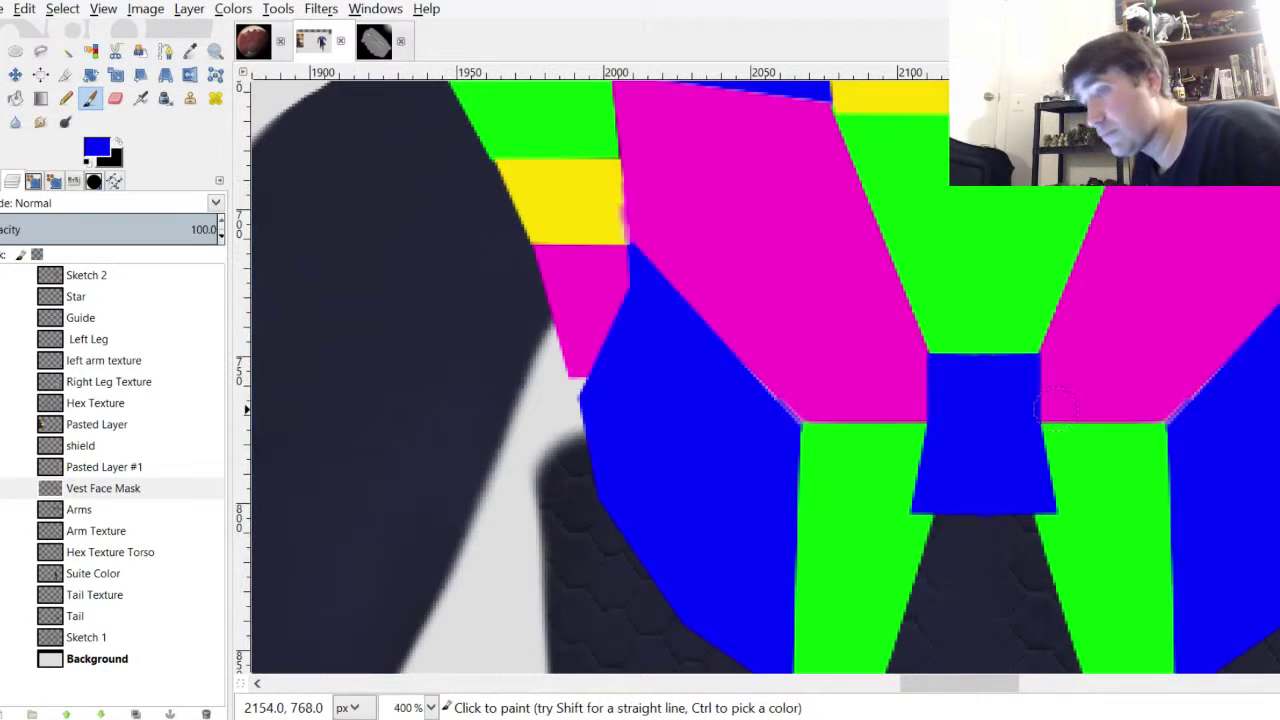
pyautogui.scroll(5, 847, 187)
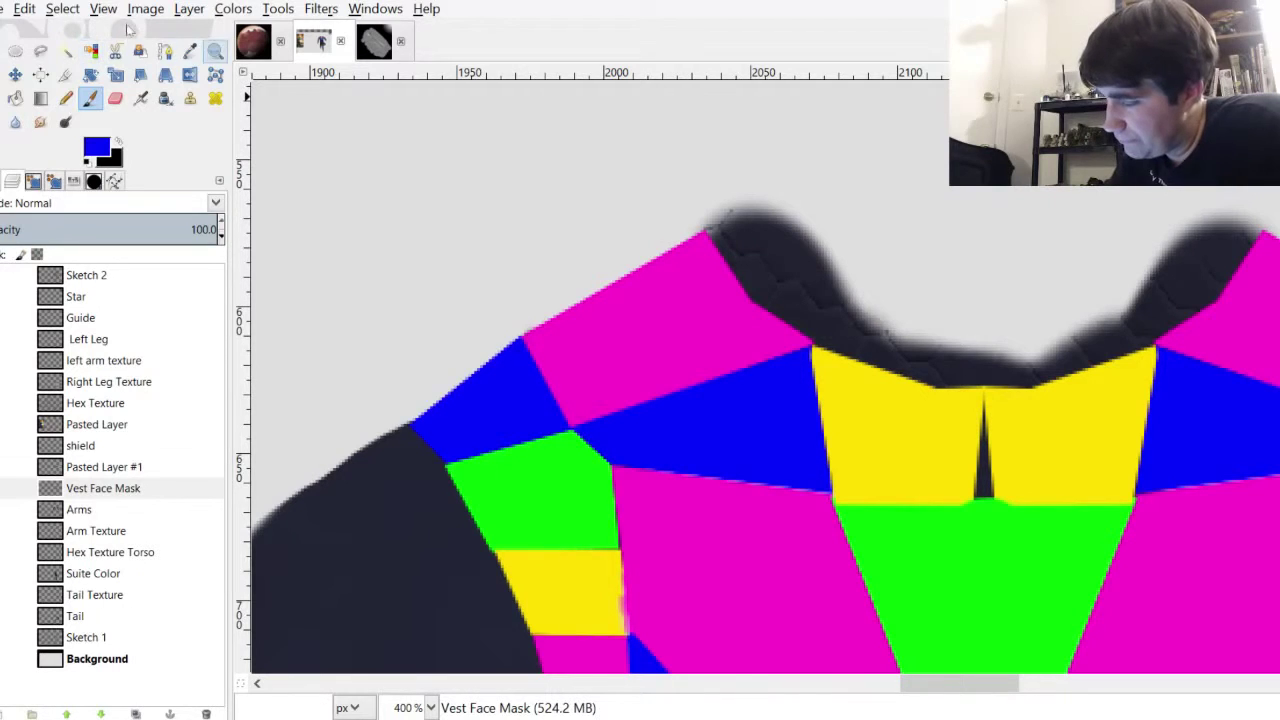
pyautogui.click(190, 50)
pyautogui.click(616, 269)
pyautogui.click(90, 97)
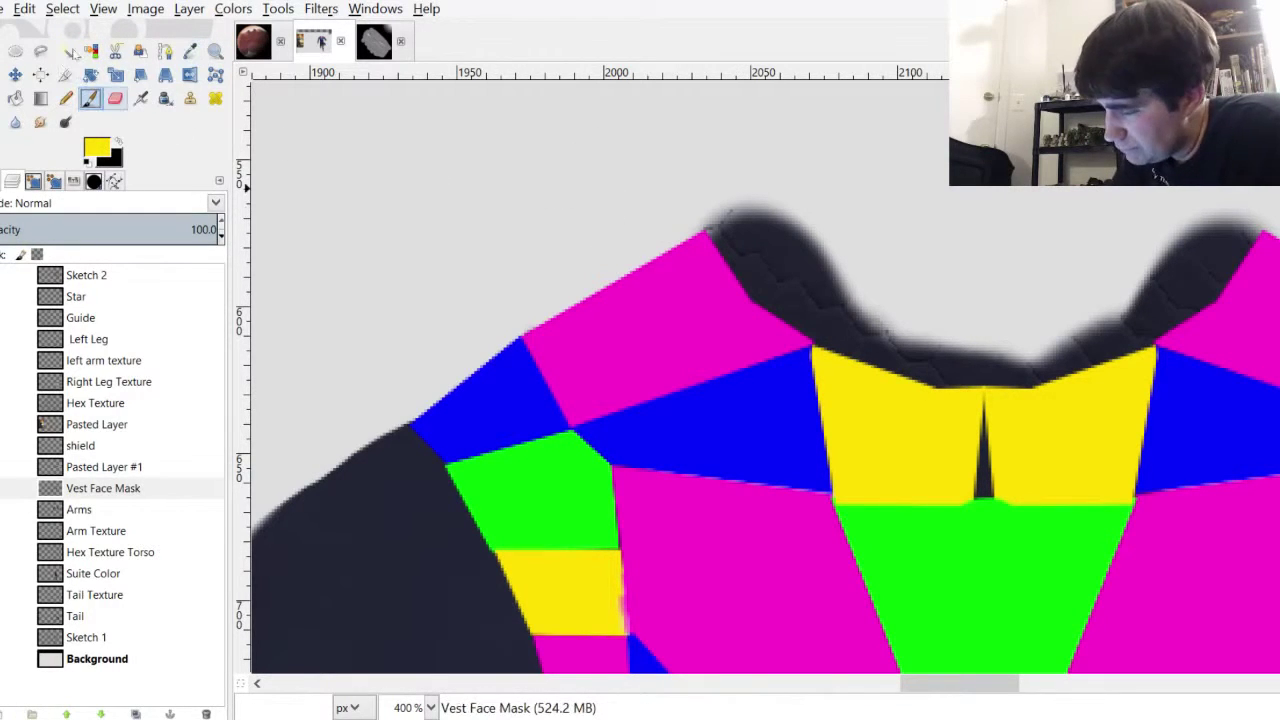
pyautogui.moveTo(1012, 450)
pyautogui.mouseDown()
pyautogui.moveTo(982, 412)
pyautogui.moveTo(993, 422)
pyautogui.moveTo(980, 481)
pyautogui.mouseUp()
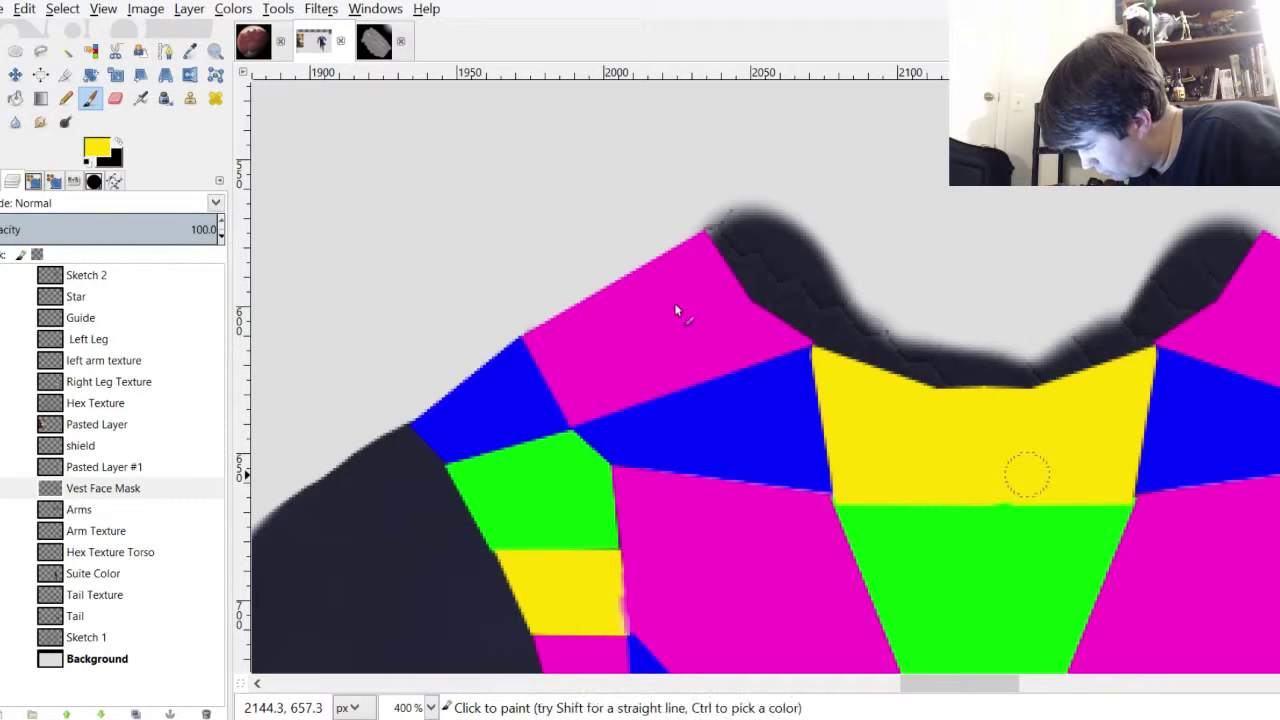
# Check the joined vest panels on the whole figure and save the image
pyautogui.keyDown('ctrl'); pyautogui.scroll(-5, 676, 311); pyautogui.keyUp('ctrl')
pyautogui.keyDown('ctrl'); pyautogui.scroll(2, 714, 213); pyautogui.keyUp('ctrl')
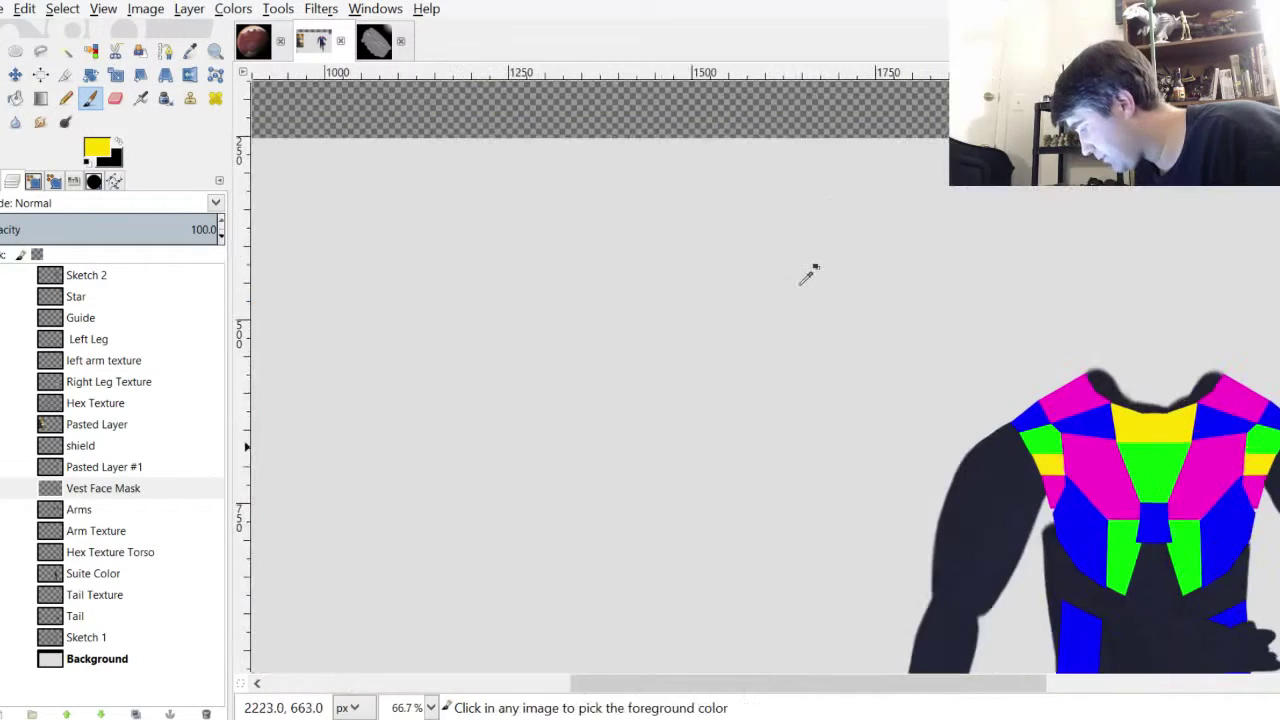
pyautogui.moveTo(988, 684); pyautogui.dragTo(1047, 684)
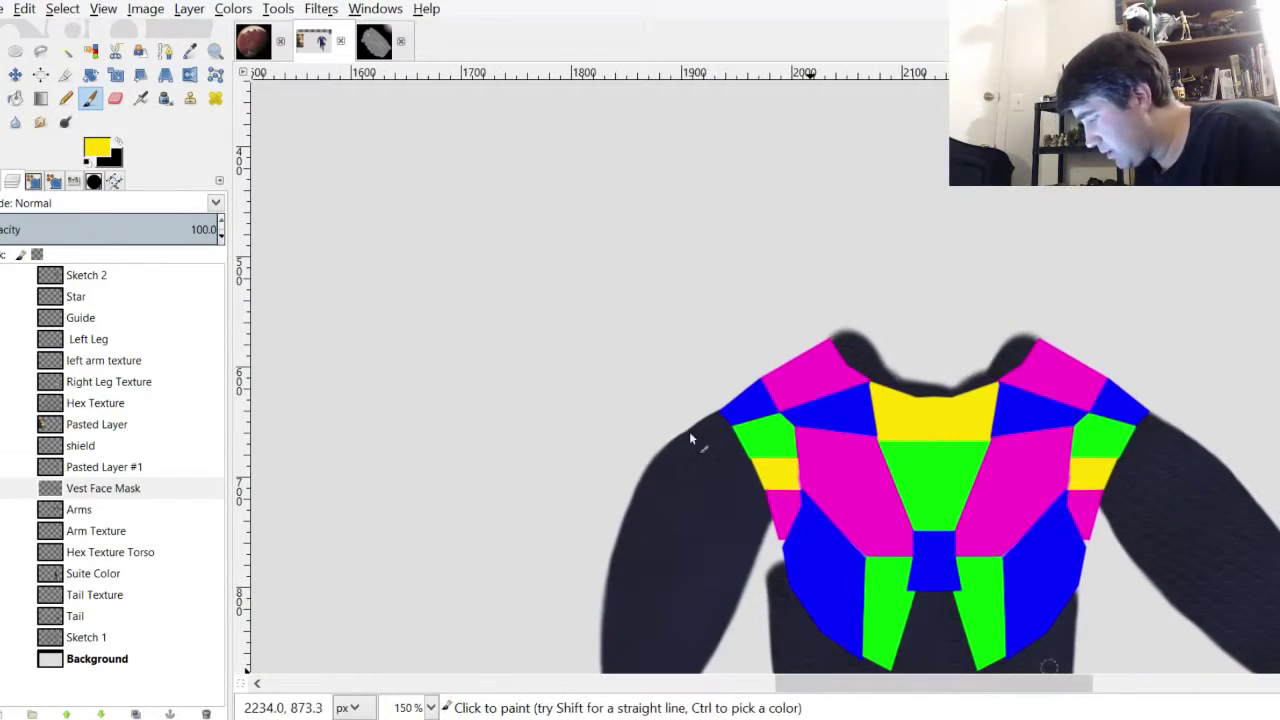
pyautogui.keyDown('ctrl'); pyautogui.scroll(-1, 765, 270); pyautogui.keyUp('ctrl')
pyautogui.keyDown('ctrl'); pyautogui.scroll(-3, 776, 258); pyautogui.keyUp('ctrl')
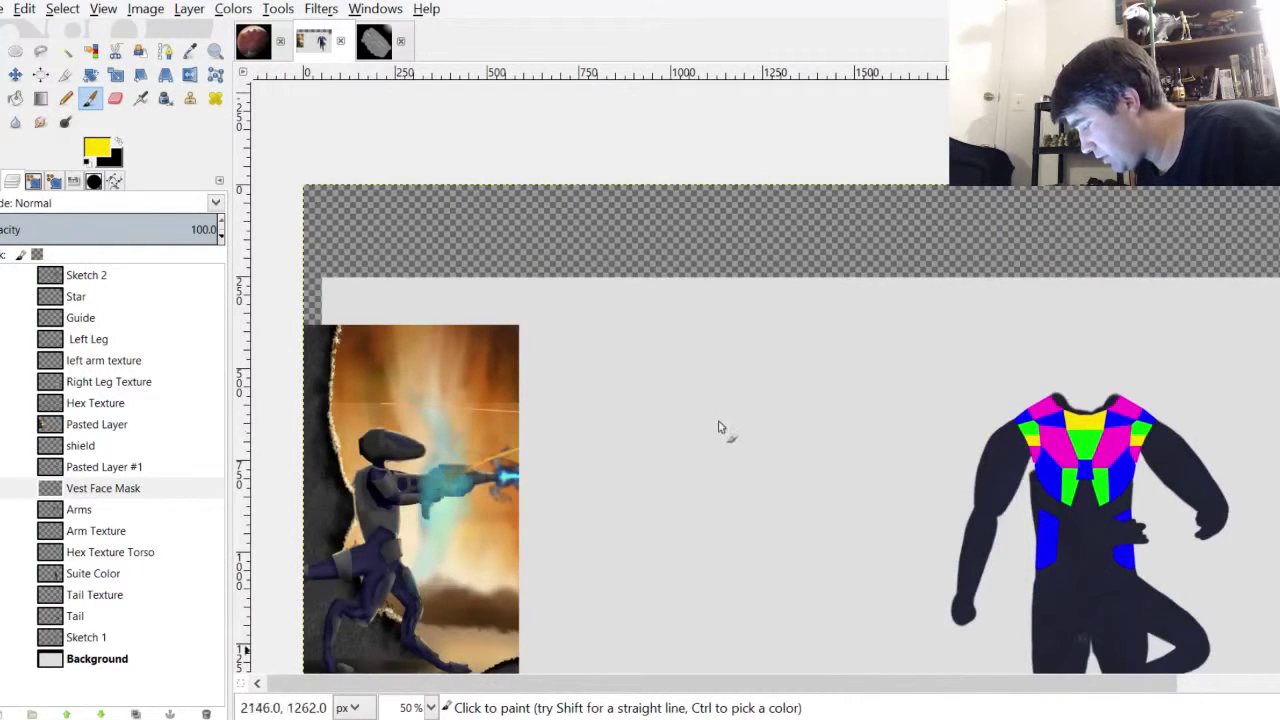
pyautogui.hscroll(4, 740, 442)
pyautogui.scroll(-8, 853, 245)
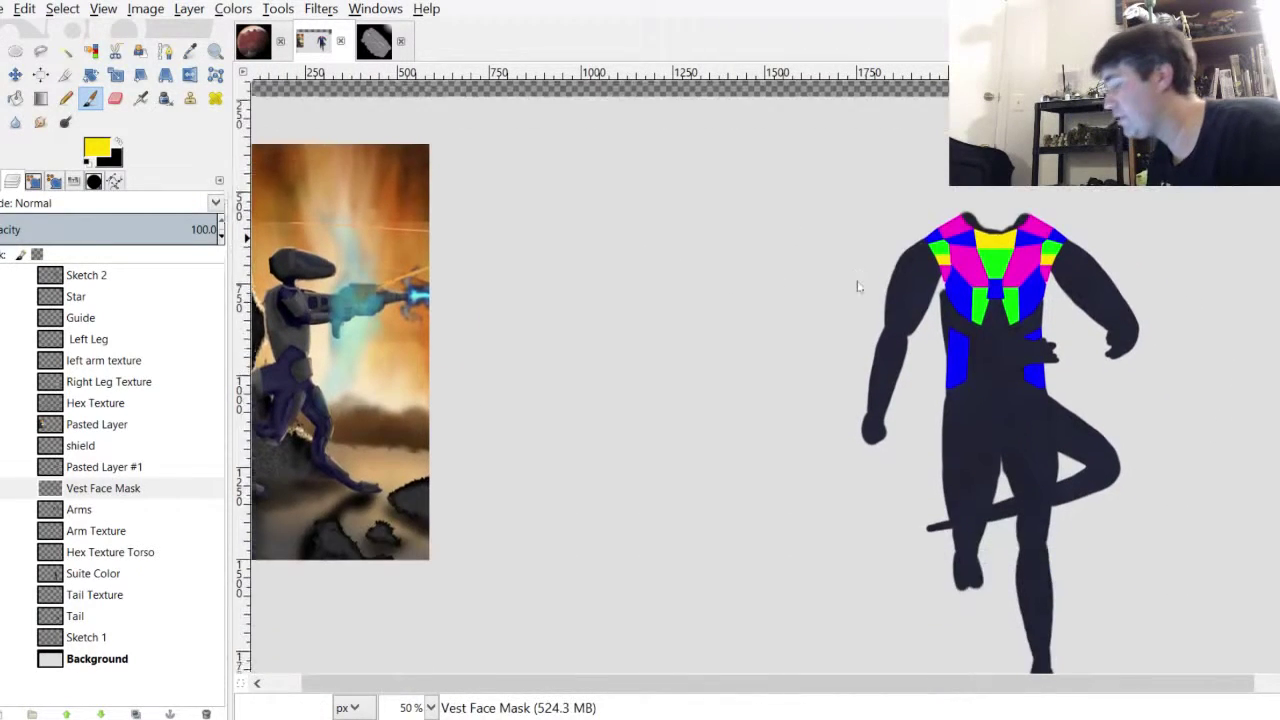
pyautogui.scroll(2, 629, 249)
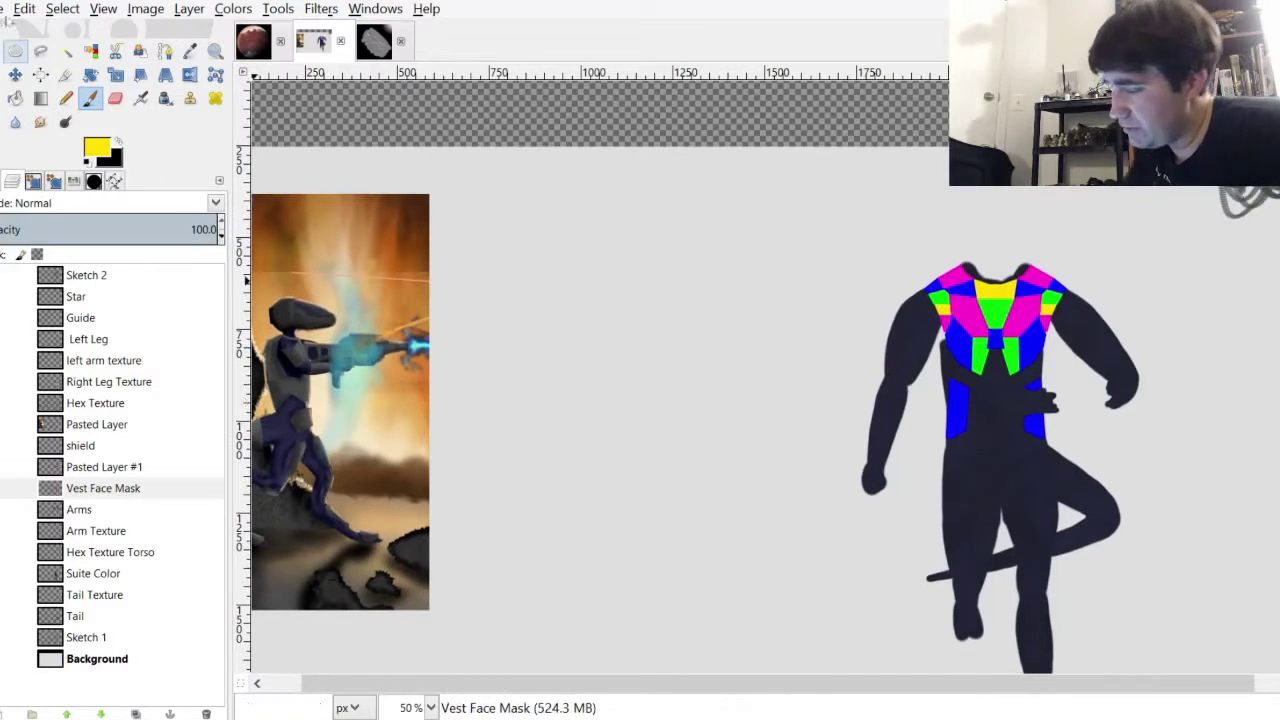
pyautogui.hotkey('ctrl', 's')
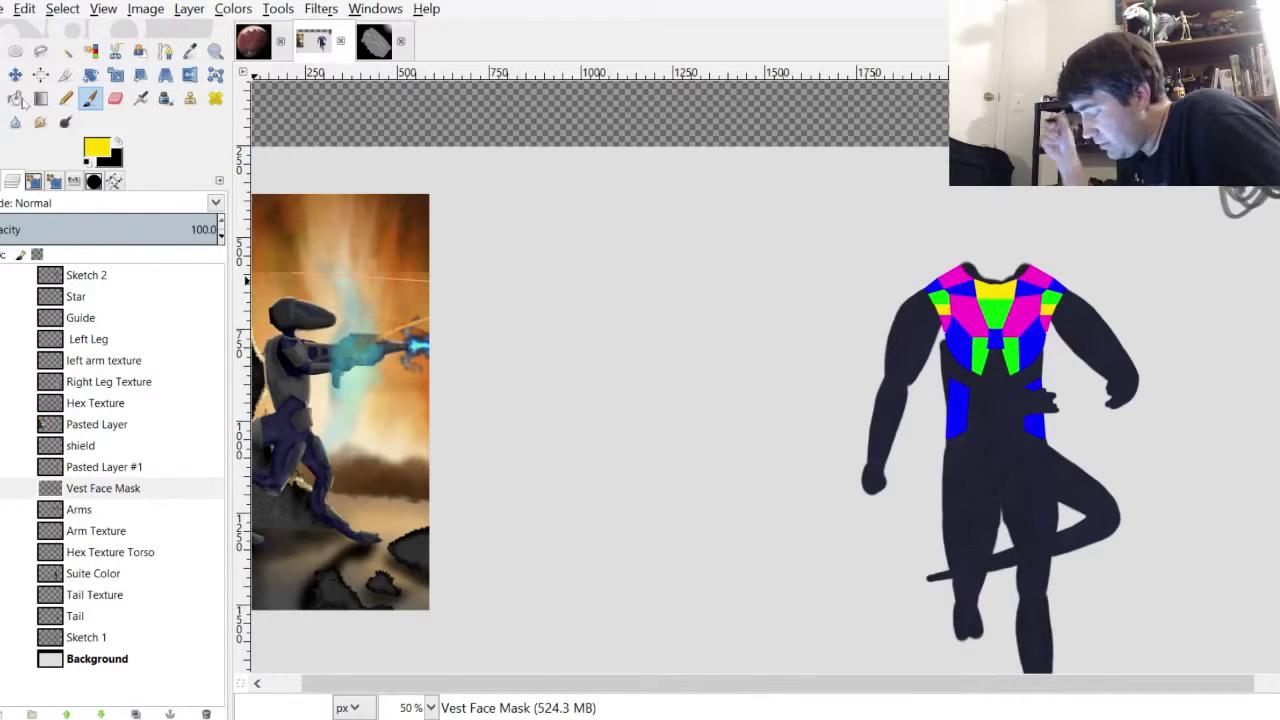
# Create a new layer named Vest Base Color directly above the Vest Face Mask layer
pyautogui.click(130, 488)
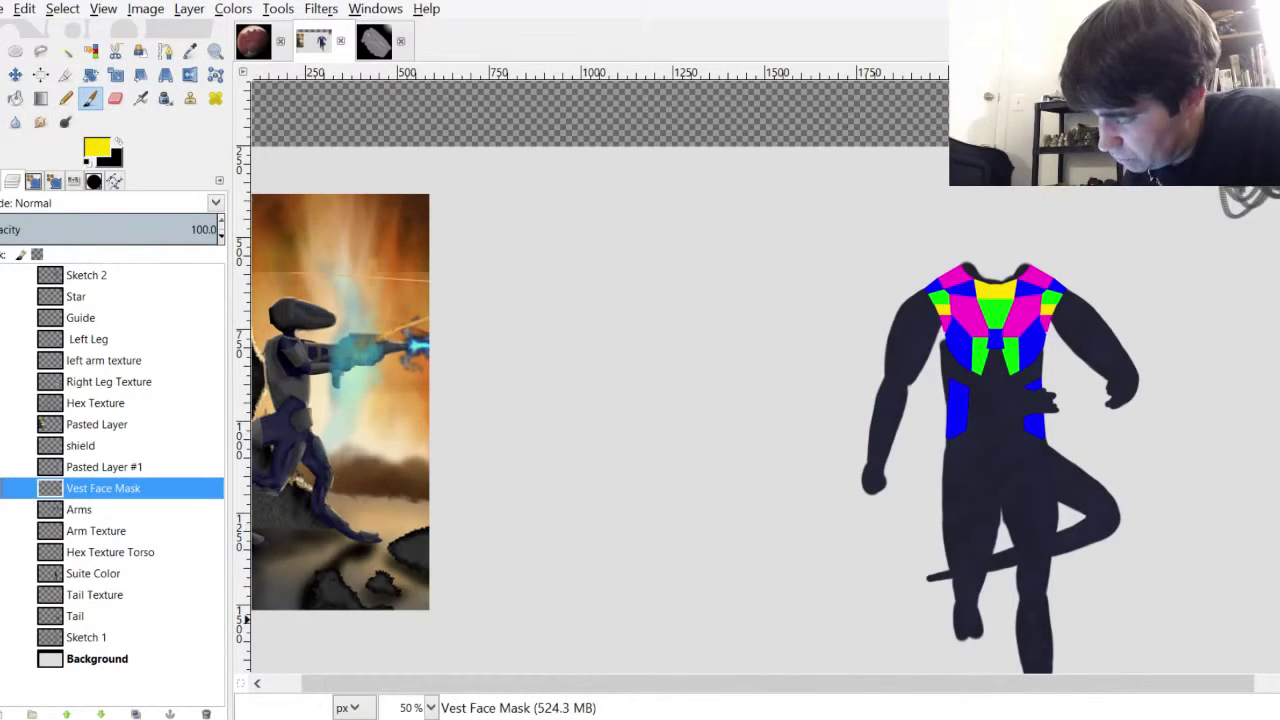
pyautogui.click(5, 714)
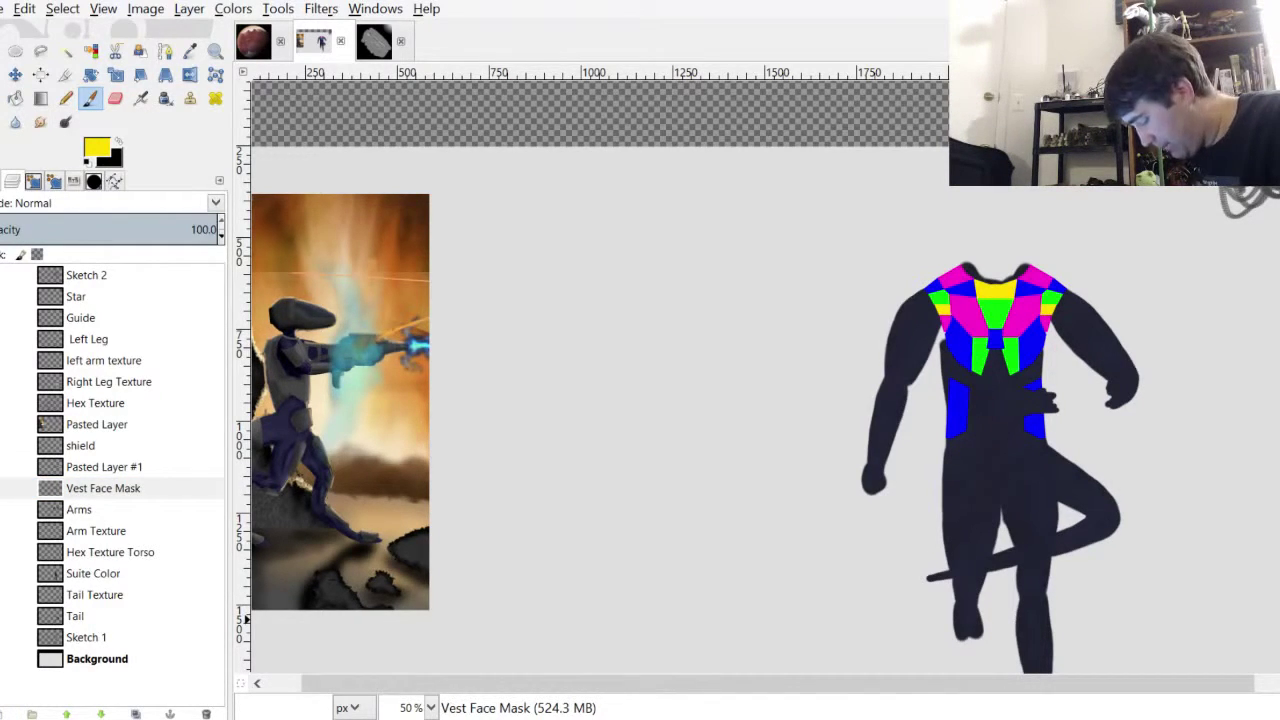
pyautogui.press('Return')
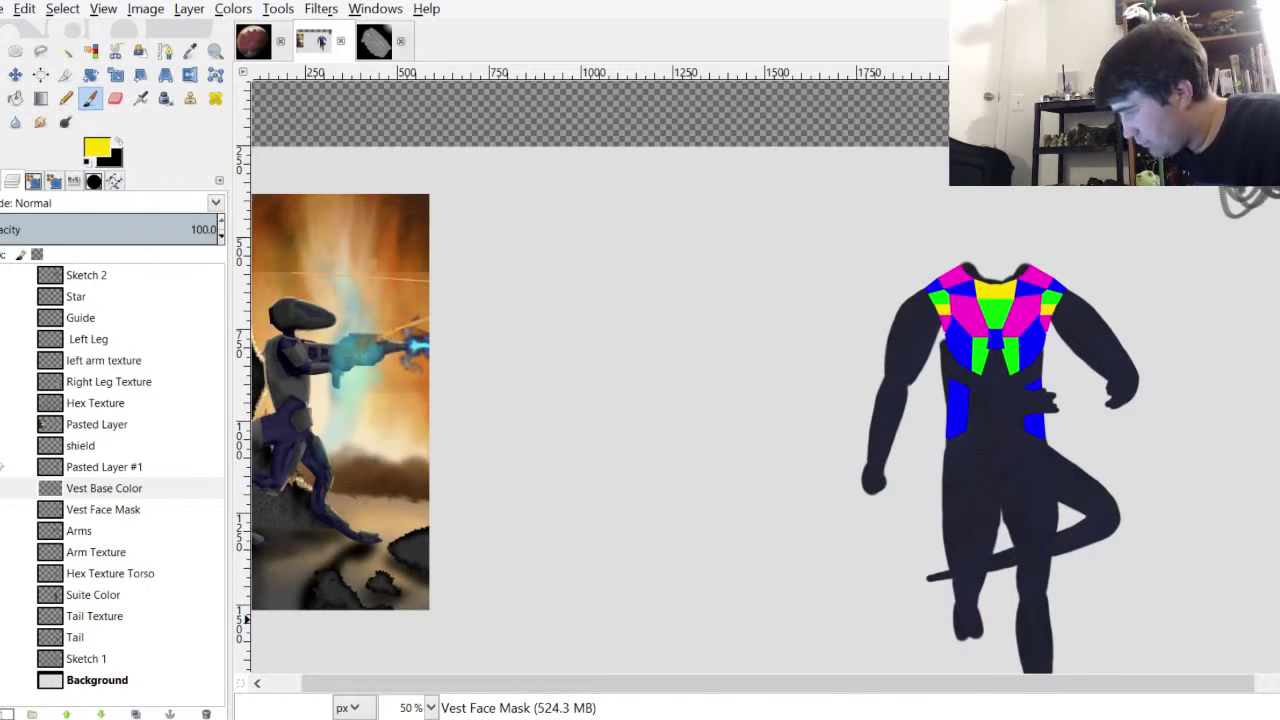
# Sample a mid grey and paint roughly over the whole vest on the Vest Base Color layer with a 57.80 size hard brush
pyautogui.scroll(2, 1061, 341)
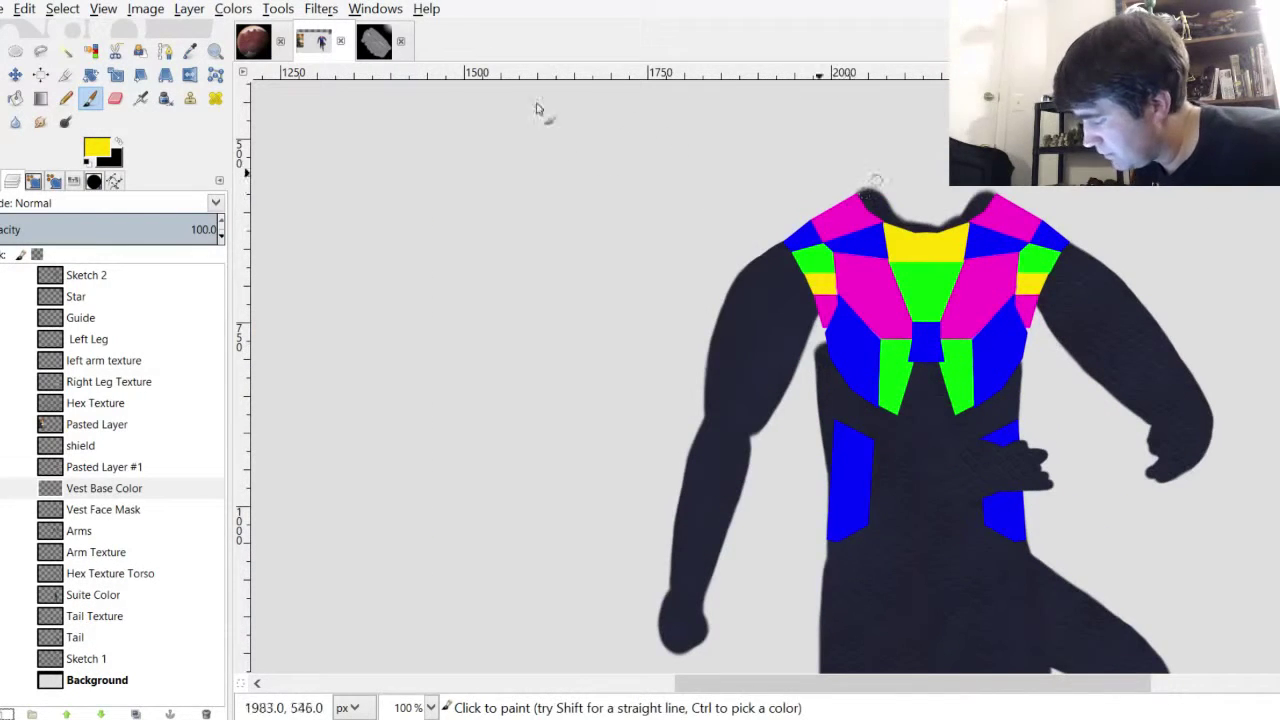
pyautogui.keyDown('ctrl'); pyautogui.click(629, 350); pyautogui.keyUp('ctrl')
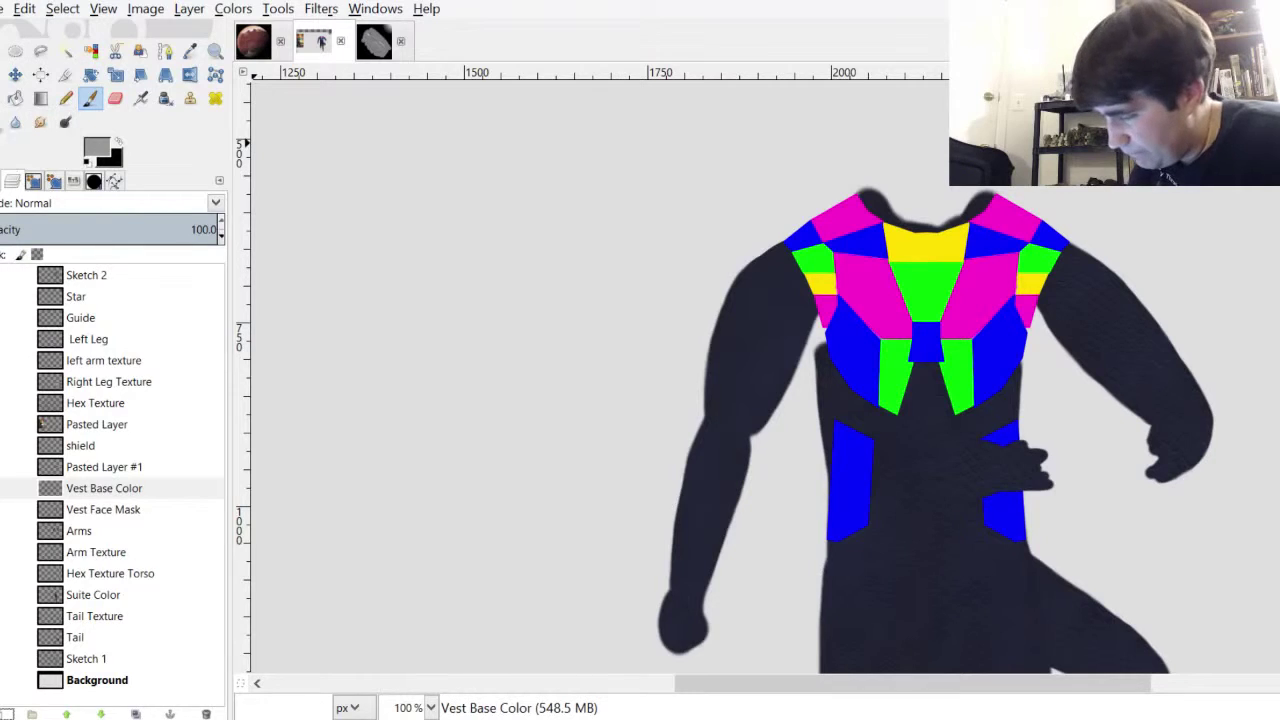
pyautogui.click(13, 181)
pyautogui.click(4, 316)
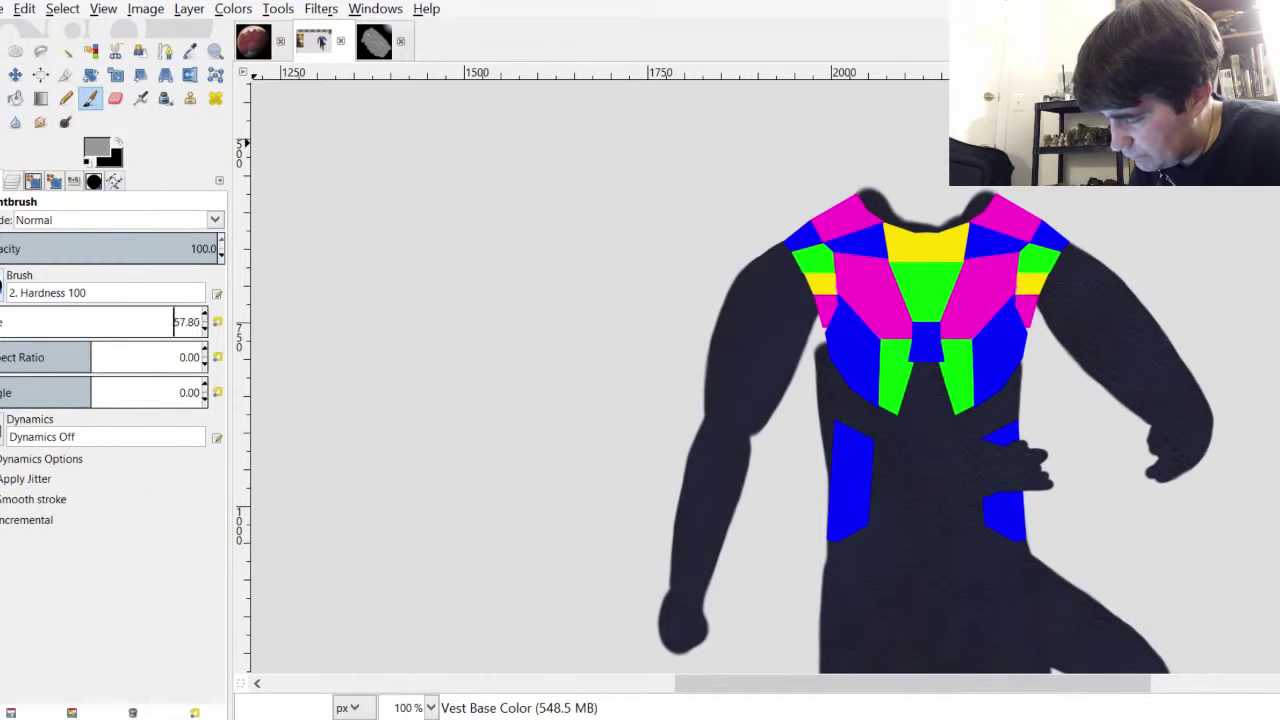
pyautogui.moveTo(821, 198)
pyautogui.mouseDown()
pyautogui.moveTo(796, 294)
pyautogui.moveTo(907, 187)
pyautogui.moveTo(863, 411)
pyautogui.moveTo(1035, 238)
pyautogui.moveTo(972, 435)
pyautogui.mouseUp()
pyautogui.moveTo(635, 265)
pyautogui.mouseDown()
pyautogui.moveTo(663, 163)
pyautogui.moveTo(603, 180)
pyautogui.moveTo(578, 332)
pyautogui.moveTo(714, 271)
pyautogui.moveTo(631, 351)
pyautogui.moveTo(660, 334)
pyautogui.mouseUp()
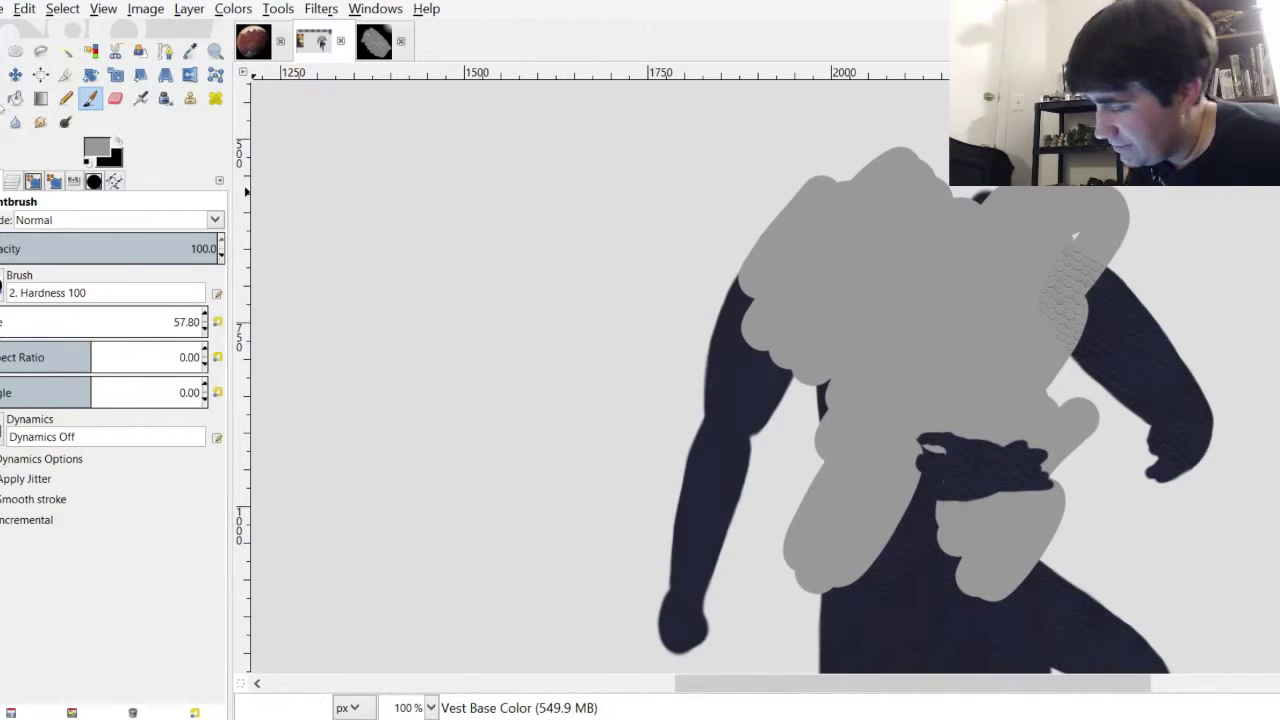
# Select by colour the empty area around the vest shape on the Vest Face Mask layer
pyautogui.click(12, 181)
pyautogui.click(100, 509)
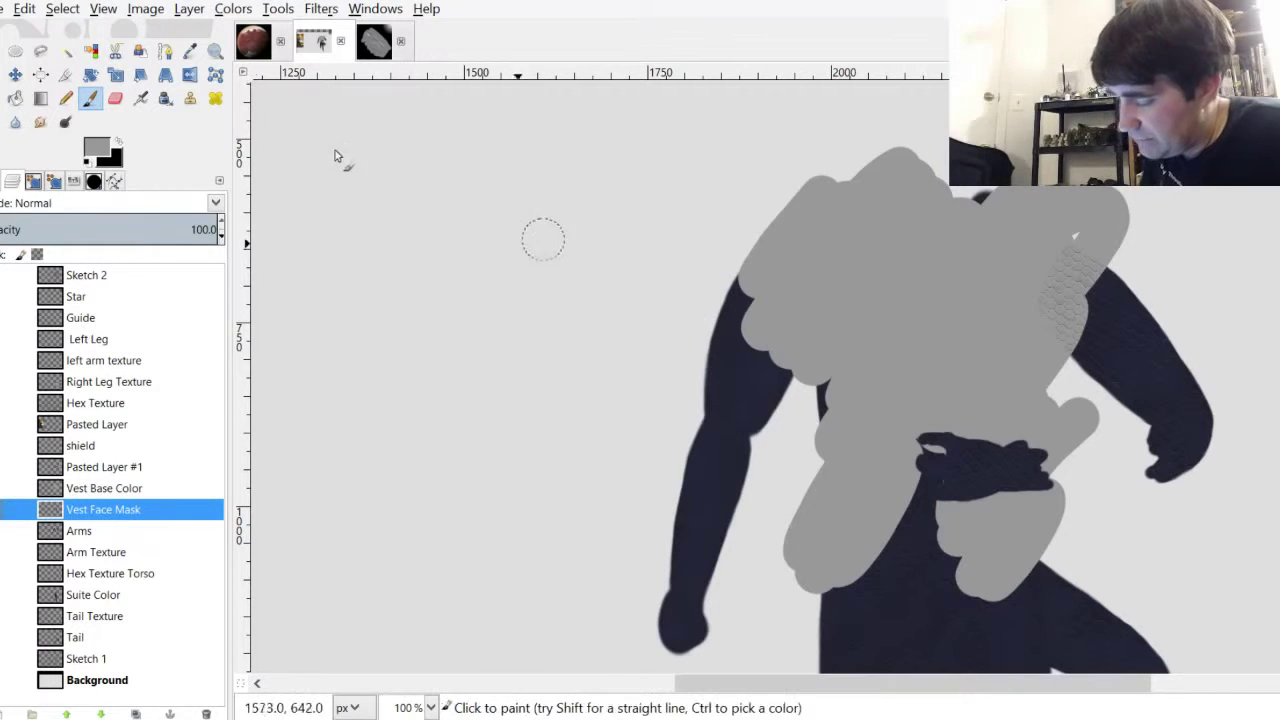
pyautogui.press('r')
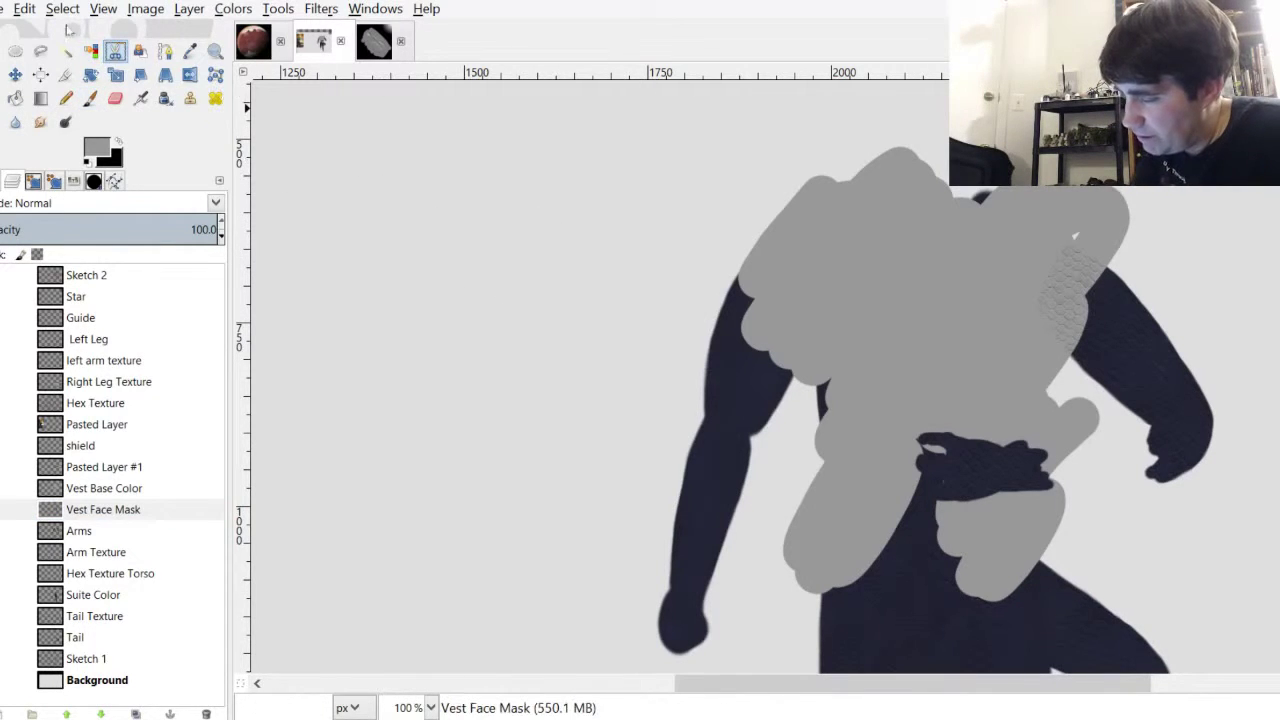
pyautogui.click(90, 50)
pyautogui.click(339, 181)
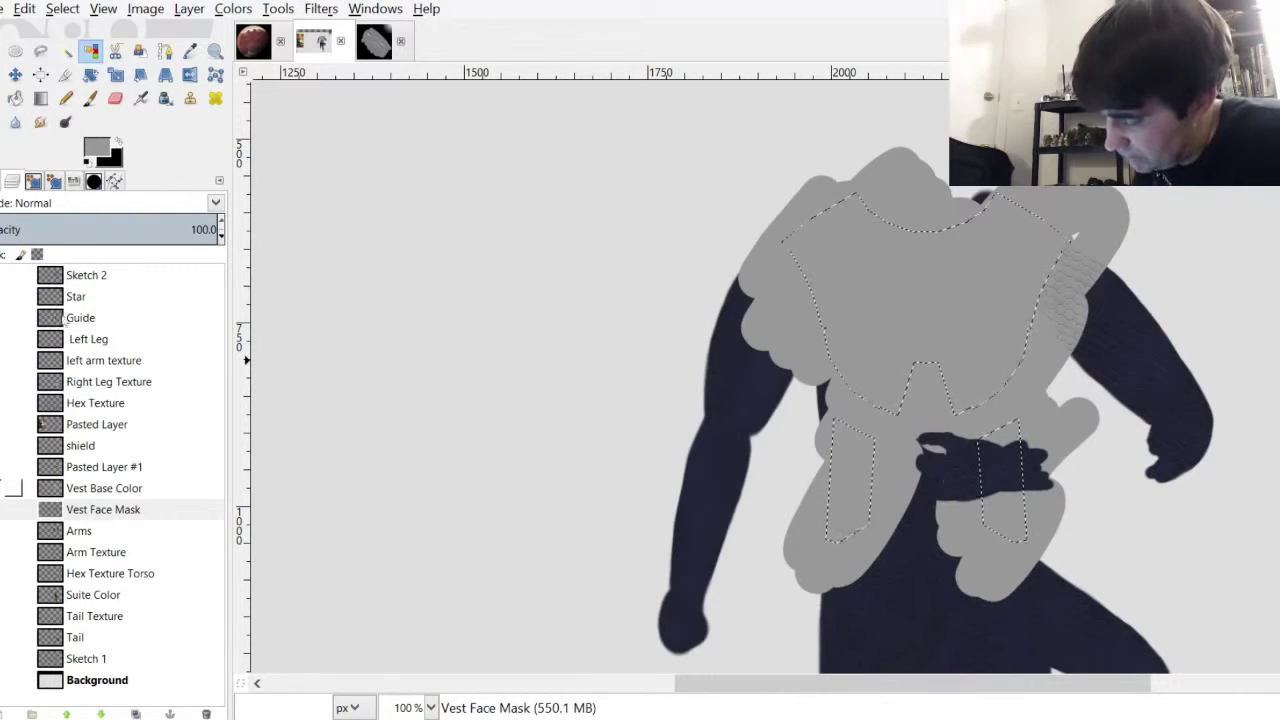
# Cut the excess grey outside the vest shape from the Vest Base Color layer and clear the selection
pyautogui.click(100, 489)
pyautogui.click(24, 9)
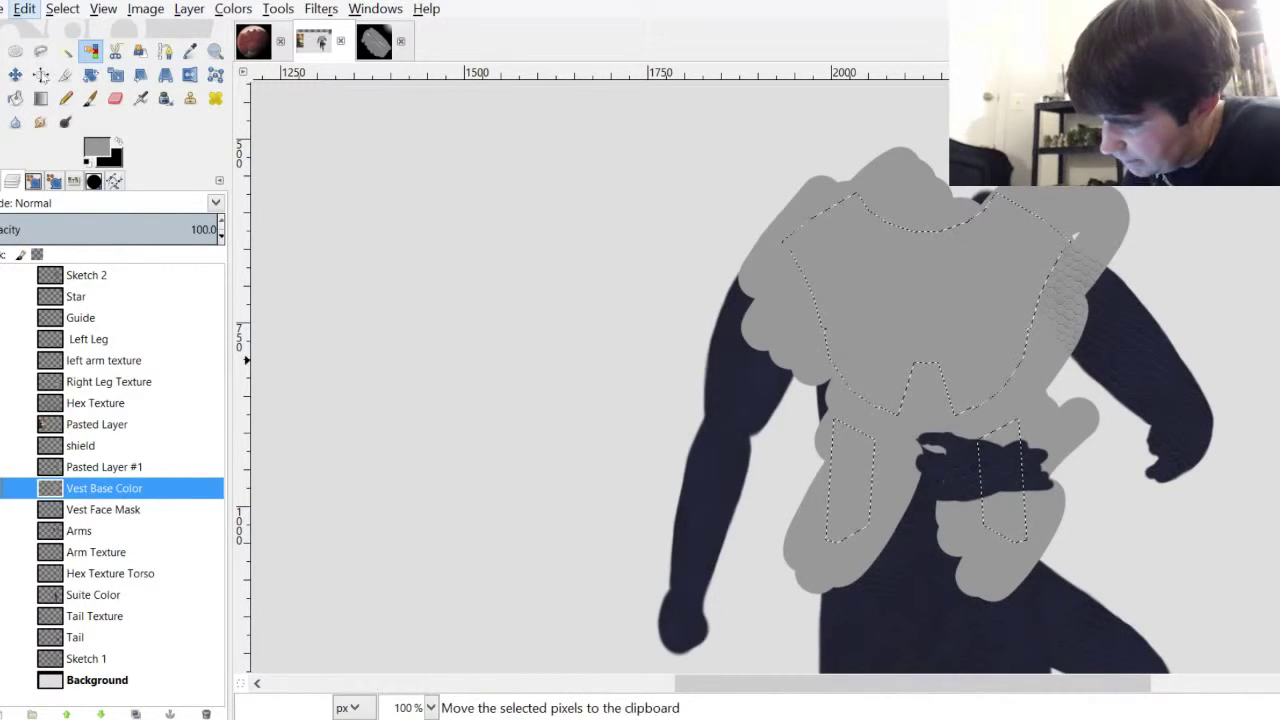
pyautogui.click(42, 78)
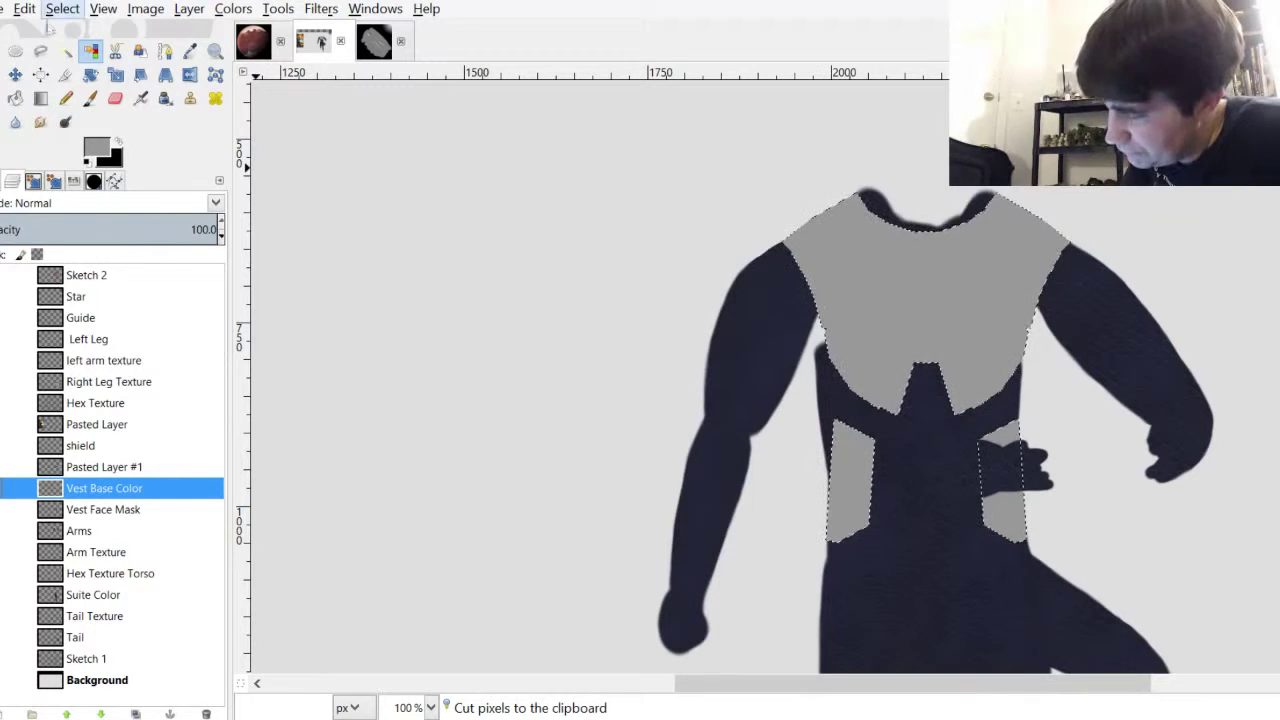
pyautogui.hotkey('ctrl', 'shift', 'a')
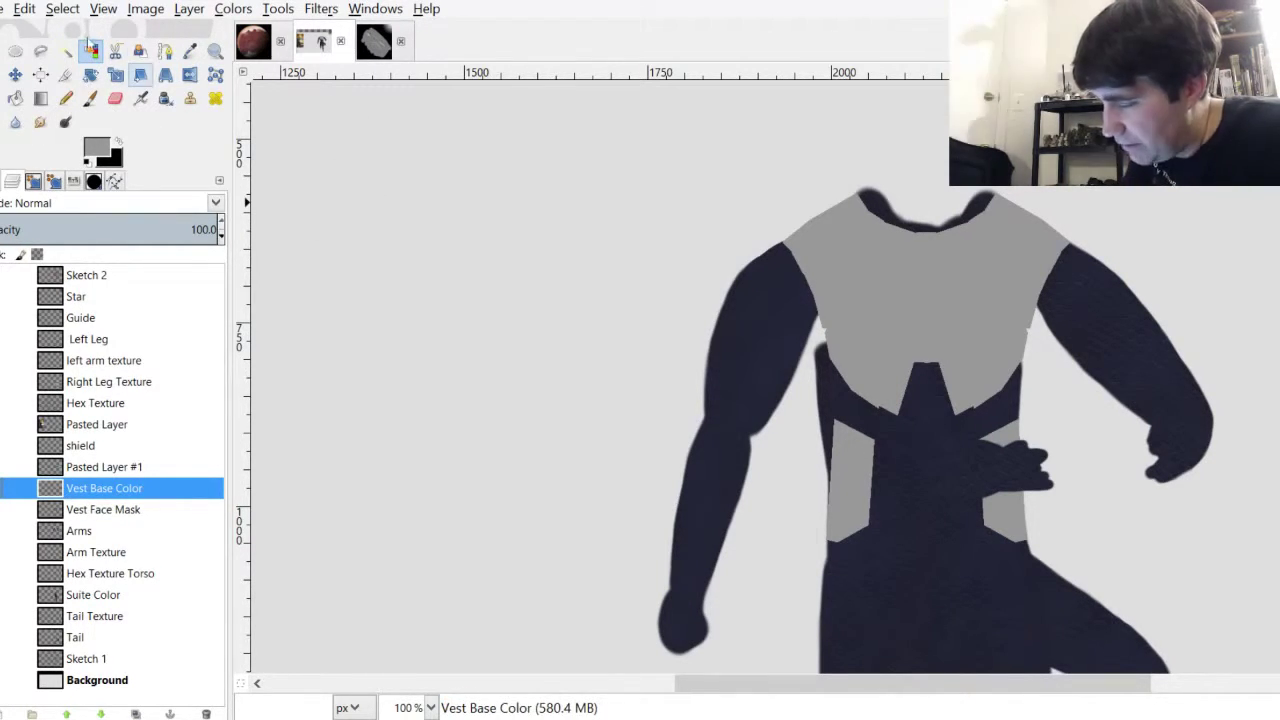
# Handwrite "Kalidasia.com" in grey on the empty canvas beside the figure, using a 17.71 size hard brush
pyautogui.click(90, 97)
pyautogui.hscroll(-2, 557, 423)
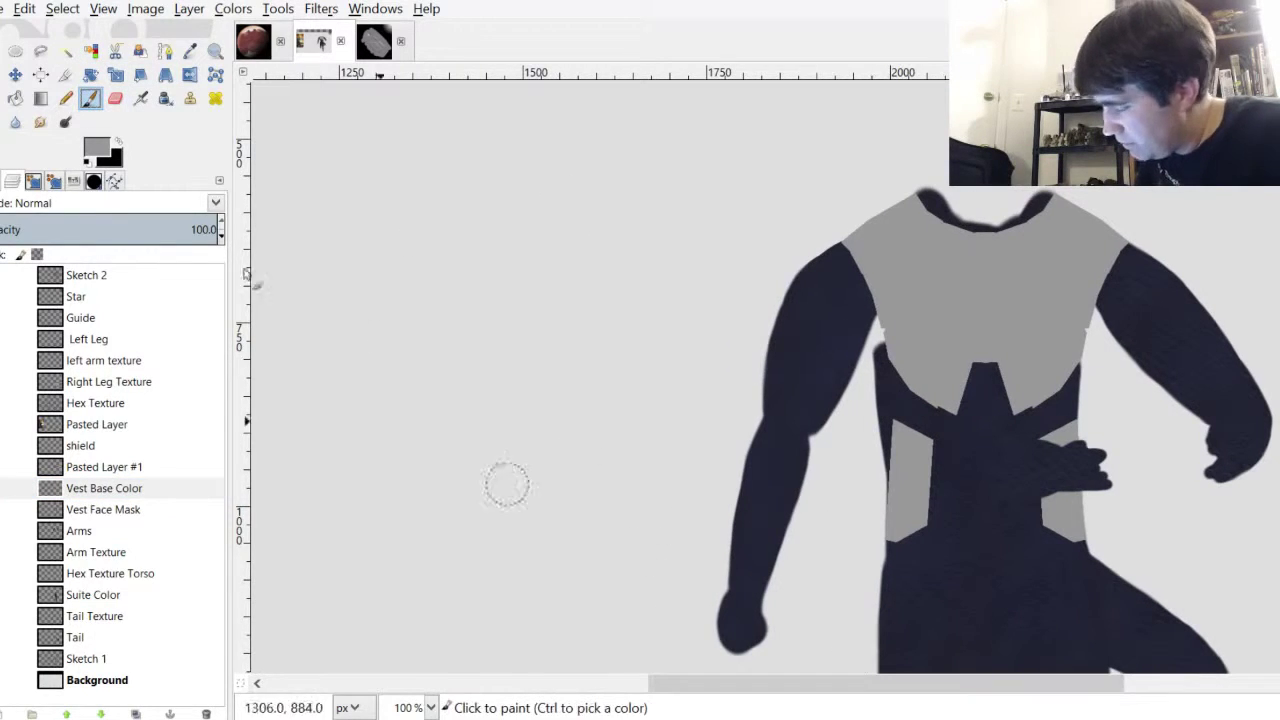
pyautogui.click(0, 181)
pyautogui.moveTo(4, 317); pyautogui.dragTo(0, 317)
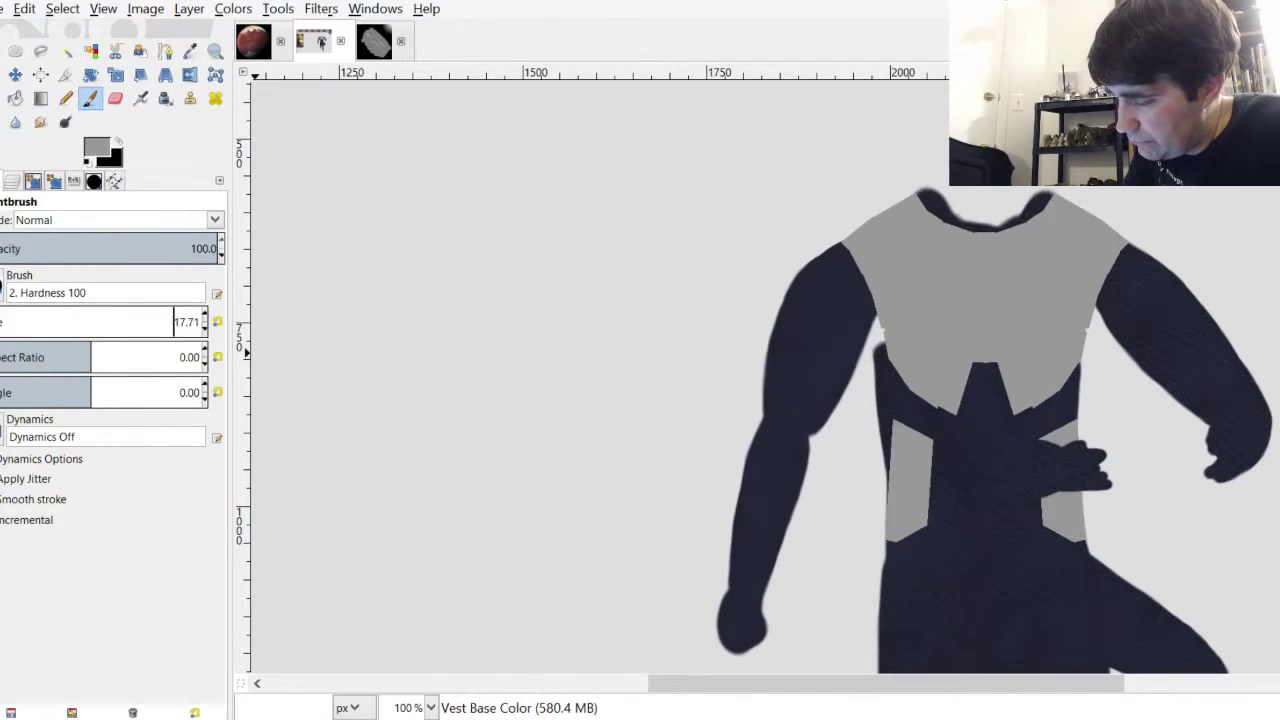
pyautogui.moveTo(316, 163); pyautogui.dragTo(312, 270)
pyautogui.moveTo(352, 186); pyautogui.dragTo(358, 274)
pyautogui.moveTo(398, 236); pyautogui.dragTo(418, 280)
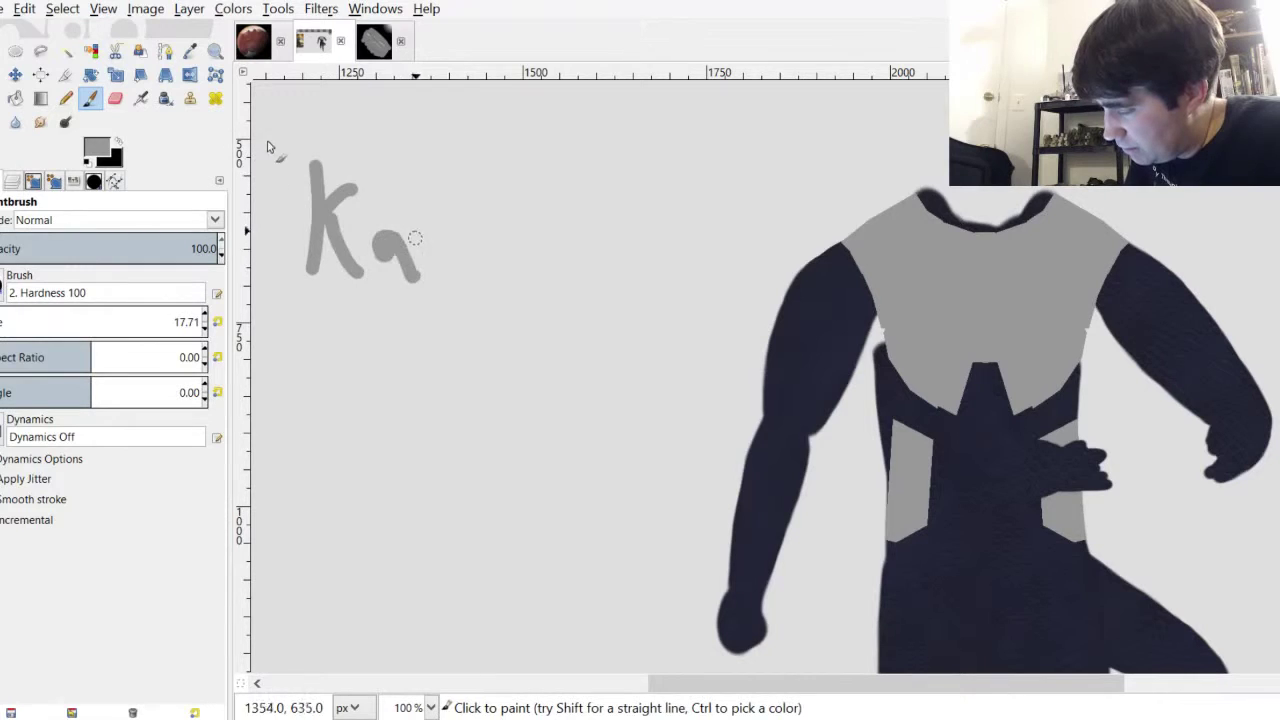
pyautogui.moveTo(412, 162); pyautogui.dragTo(440, 274)
pyautogui.moveTo(458, 240); pyautogui.dragTo(466, 270)
pyautogui.moveTo(458, 206); pyautogui.dragTo(461, 214)
pyautogui.moveTo(512, 228); pyautogui.dragTo(510, 270)
pyautogui.moveTo(496, 154); pyautogui.dragTo(512, 270)
pyautogui.moveTo(562, 214); pyautogui.dragTo(578, 248)
pyautogui.moveTo(606, 204); pyautogui.dragTo(600, 248)
pyautogui.moveTo(630, 220); pyautogui.dragTo(634, 242)
pyautogui.moveTo(624, 182)
pyautogui.mouseDown()
pyautogui.moveTo(706, 238)
pyautogui.moveTo(733, 233)
pyautogui.mouseUp()
pyautogui.moveTo(790, 168); pyautogui.dragTo(776, 218)
pyautogui.moveTo(822, 168)
pyautogui.mouseDown()
pyautogui.moveTo(820, 193)
pyautogui.moveTo(830, 182)
pyautogui.mouseUp()
pyautogui.moveTo(842, 196)
pyautogui.mouseDown()
pyautogui.moveTo(864, 160)
pyautogui.moveTo(882, 165)
pyautogui.mouseUp()
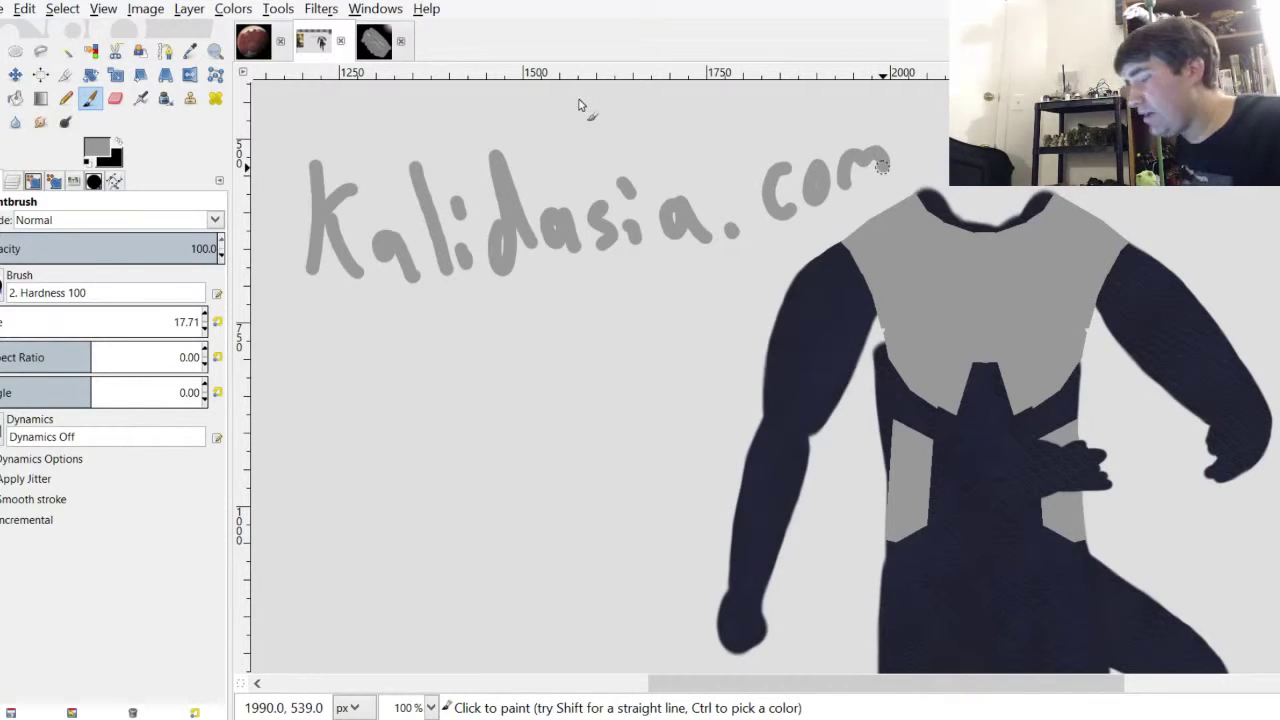